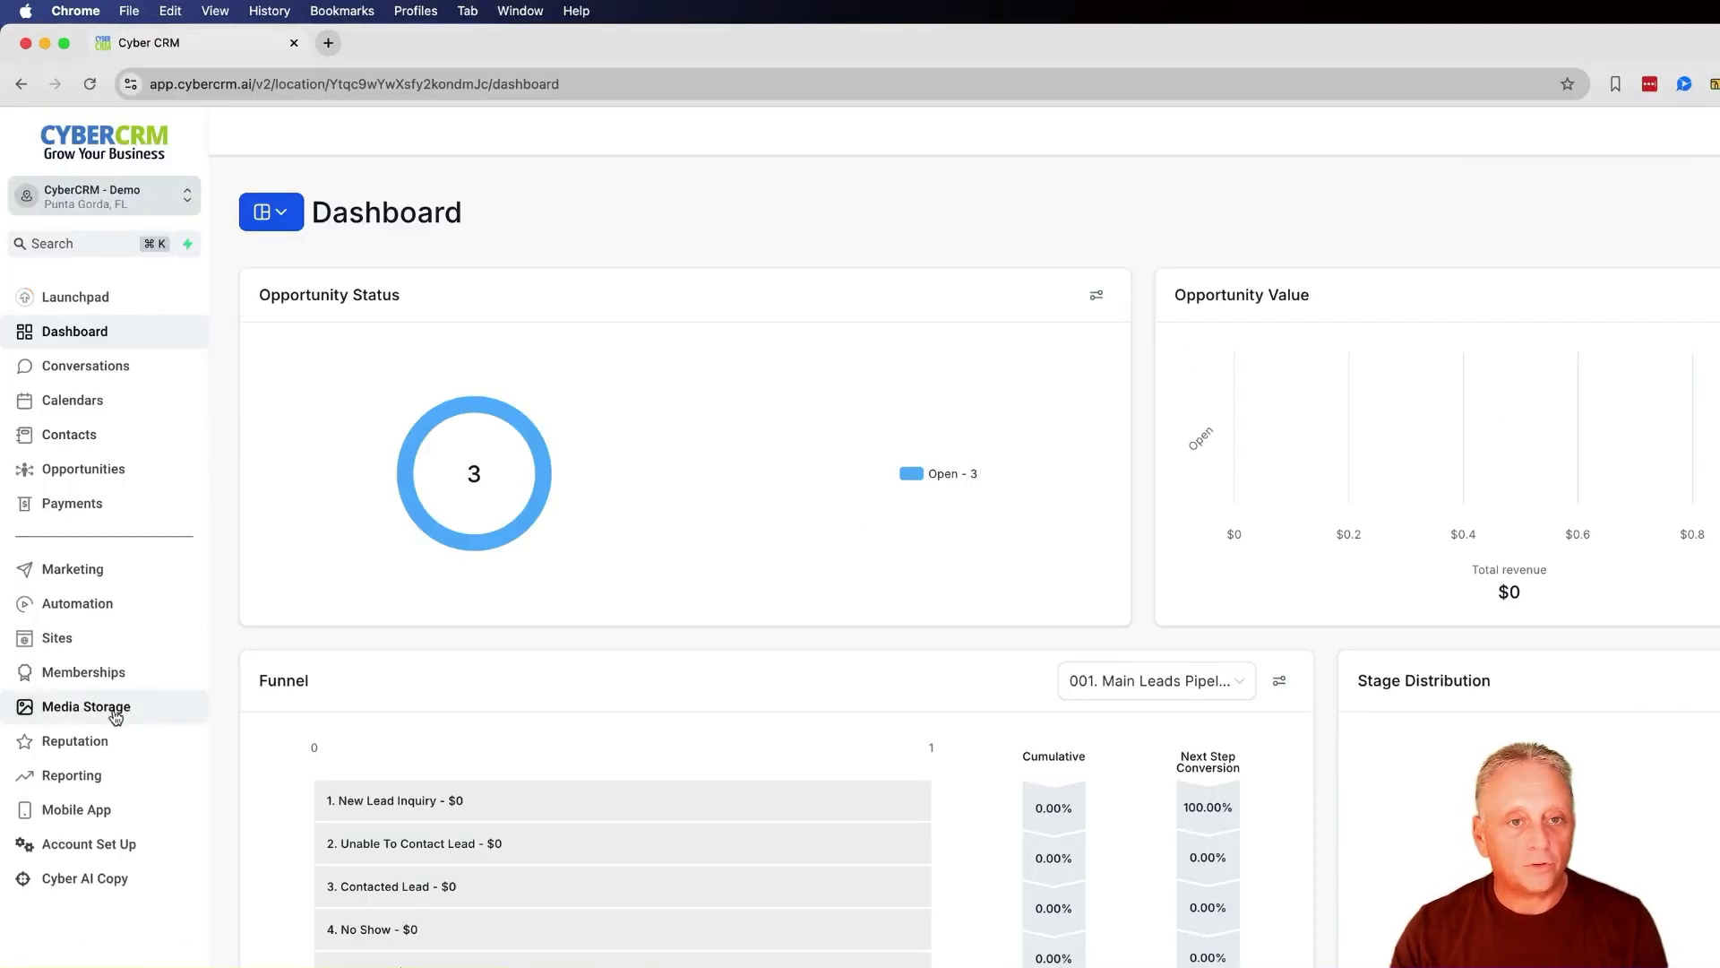
Open the Sites area and look over the Websites and Funnels lists.
{"action": "left_click", "coordinate": [59, 637]}
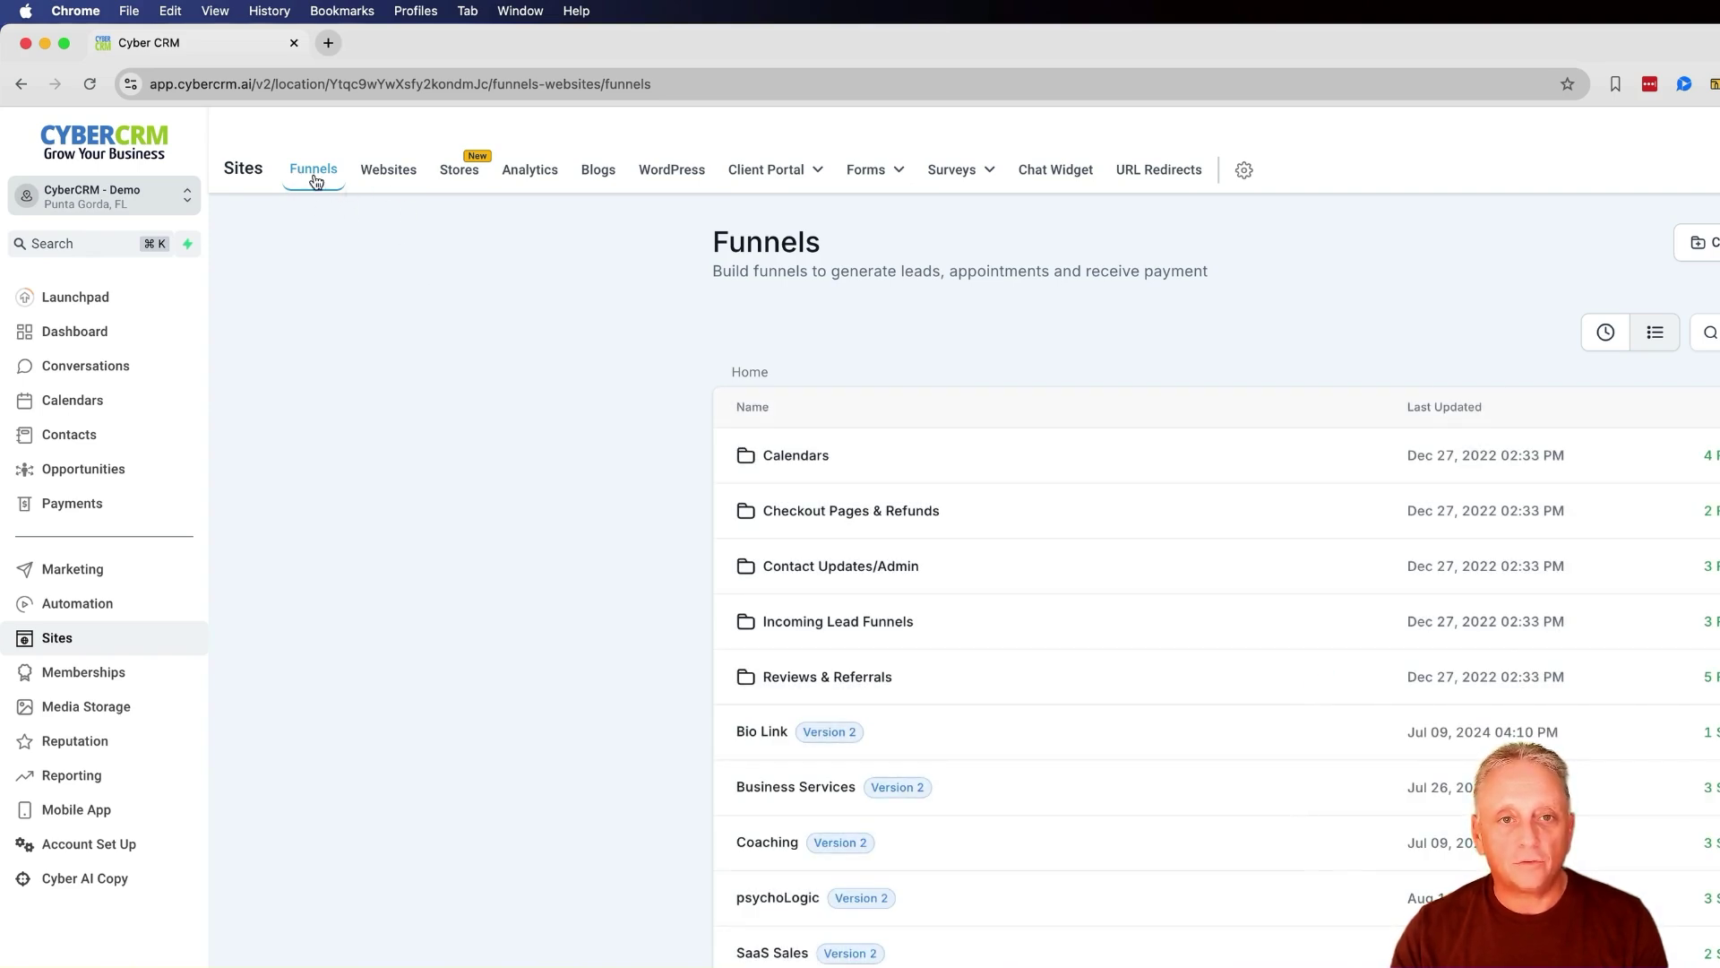
{"action": "left_click", "coordinate": [388, 172]}
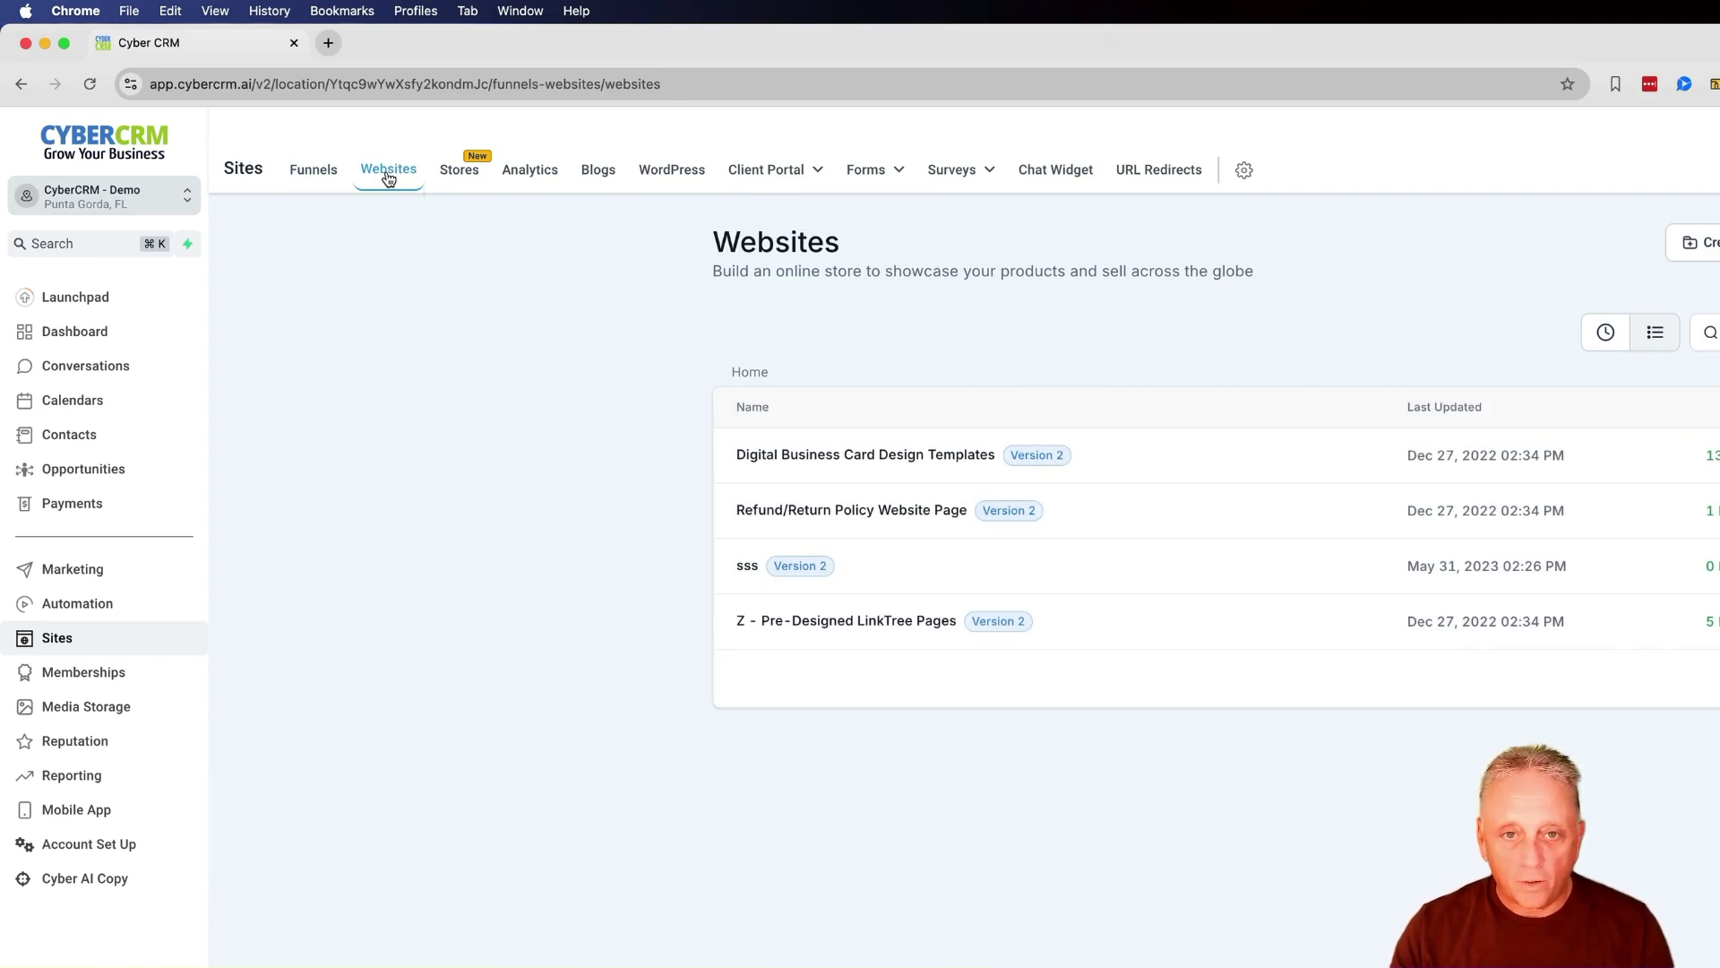
{"action": "left_click", "coordinate": [302, 172]}
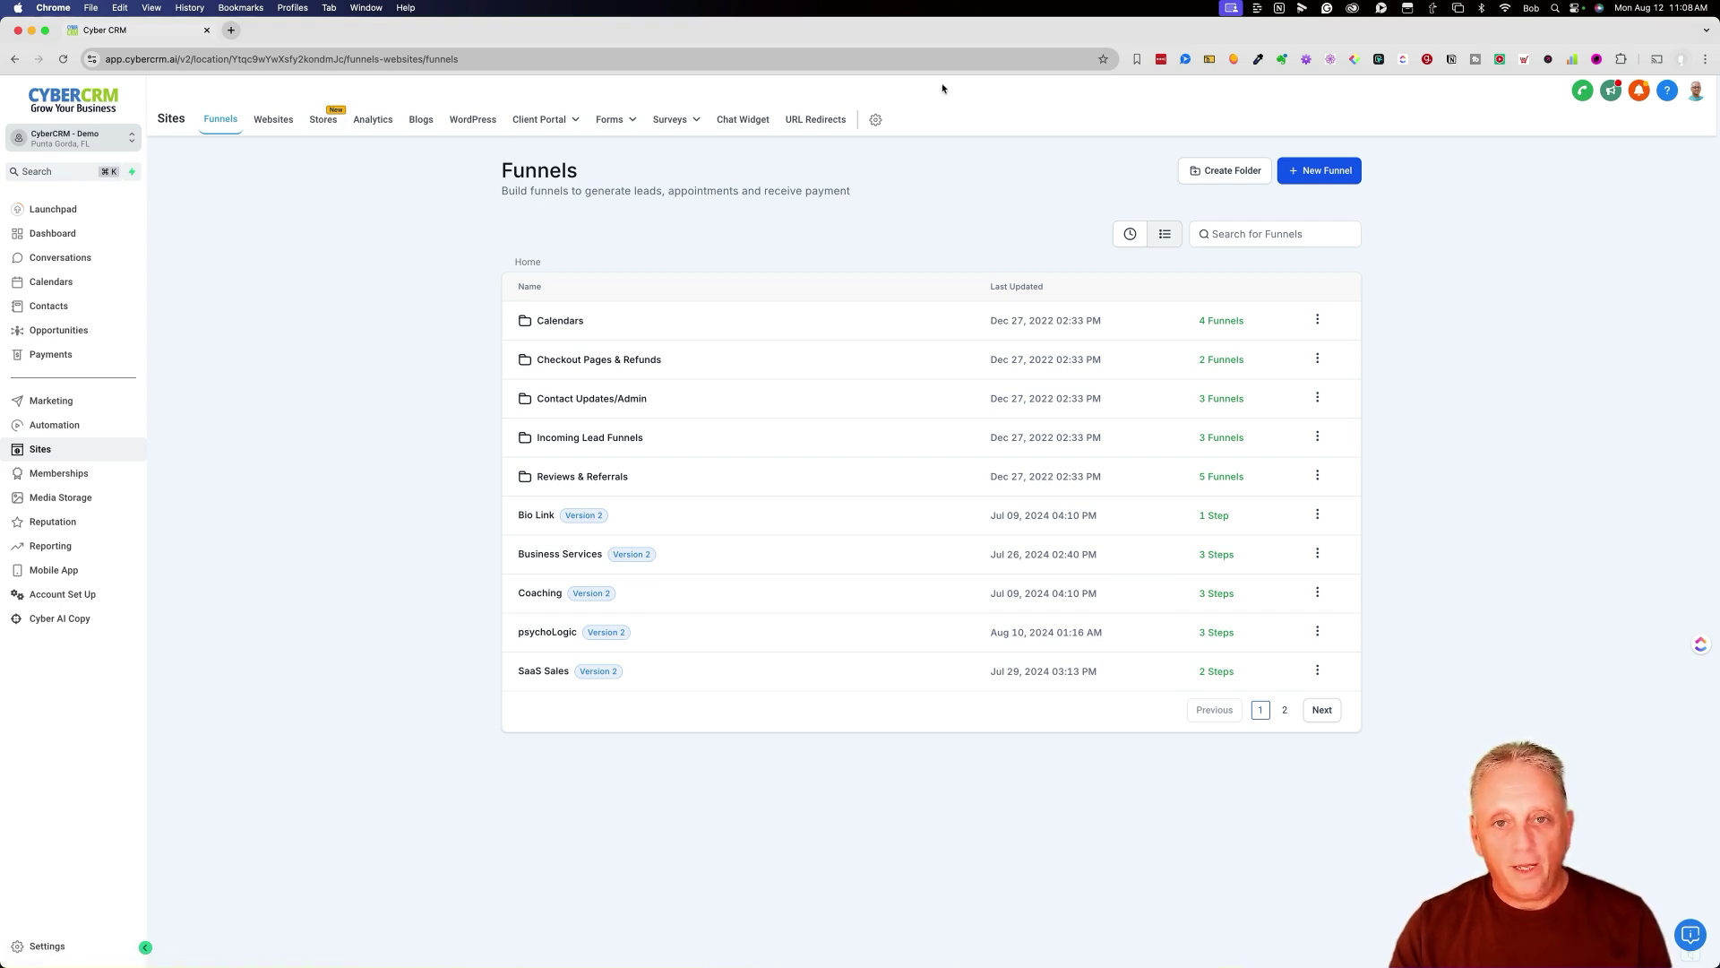
Start a template-based funnel, cancel it, and view the Stores list.
{"action": "left_click", "coordinate": [1322, 171]}
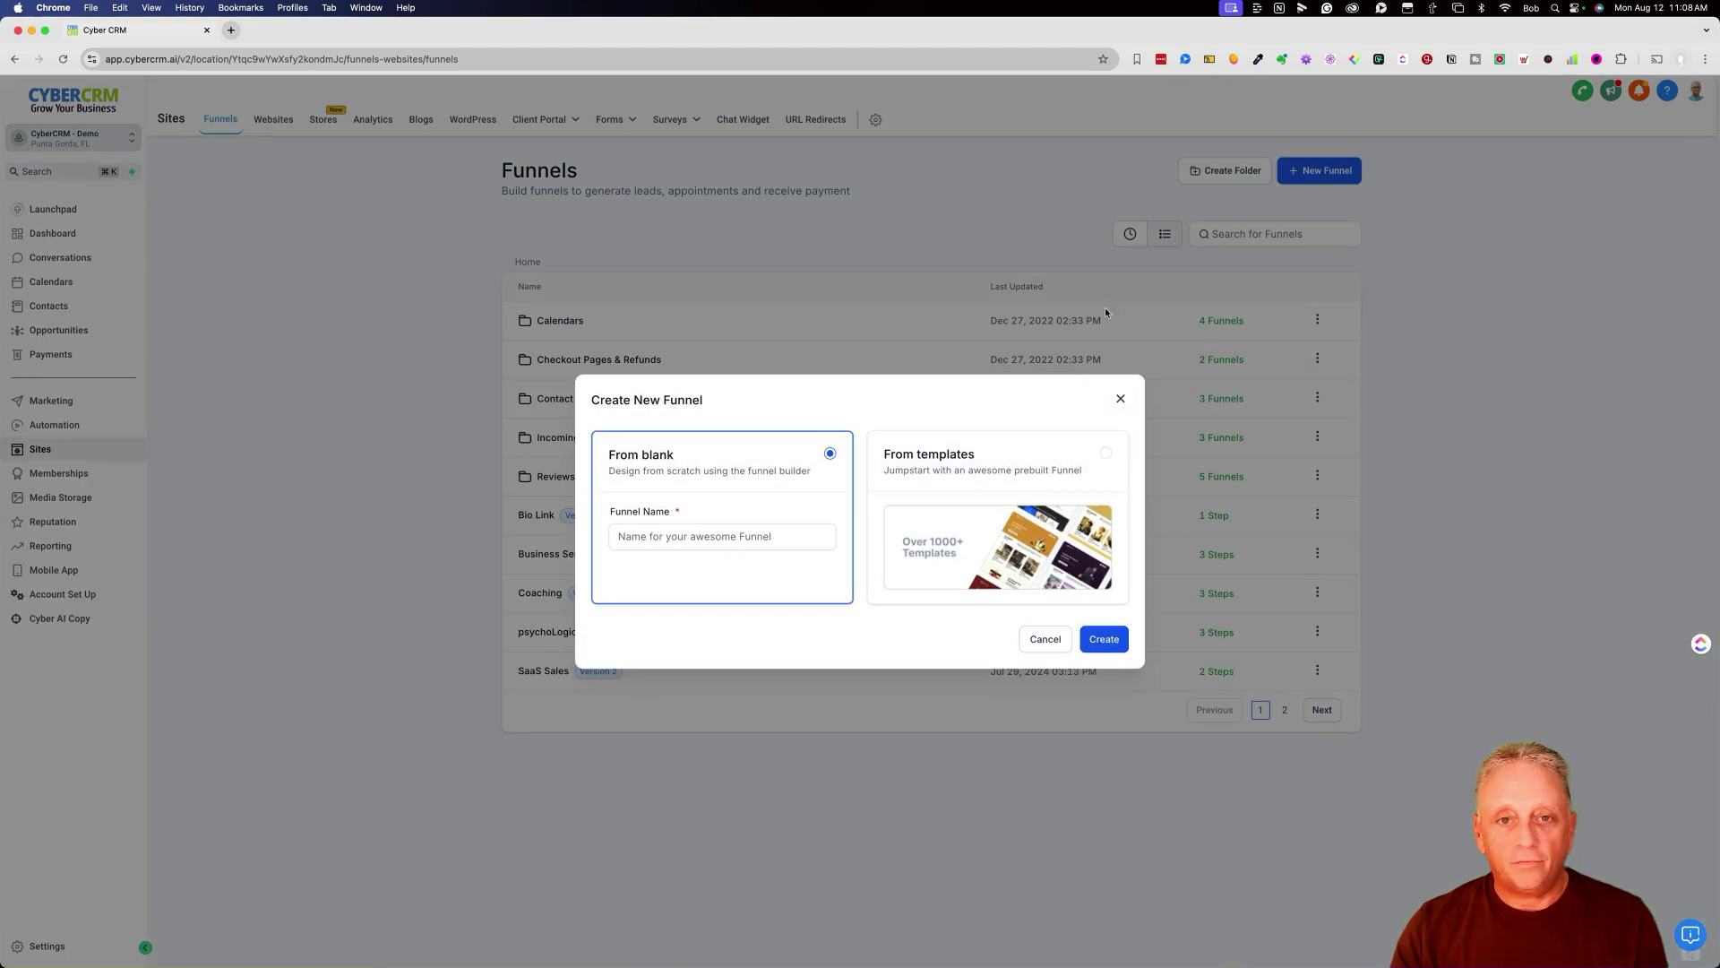
{"action": "left_click", "coordinate": [1001, 475]}
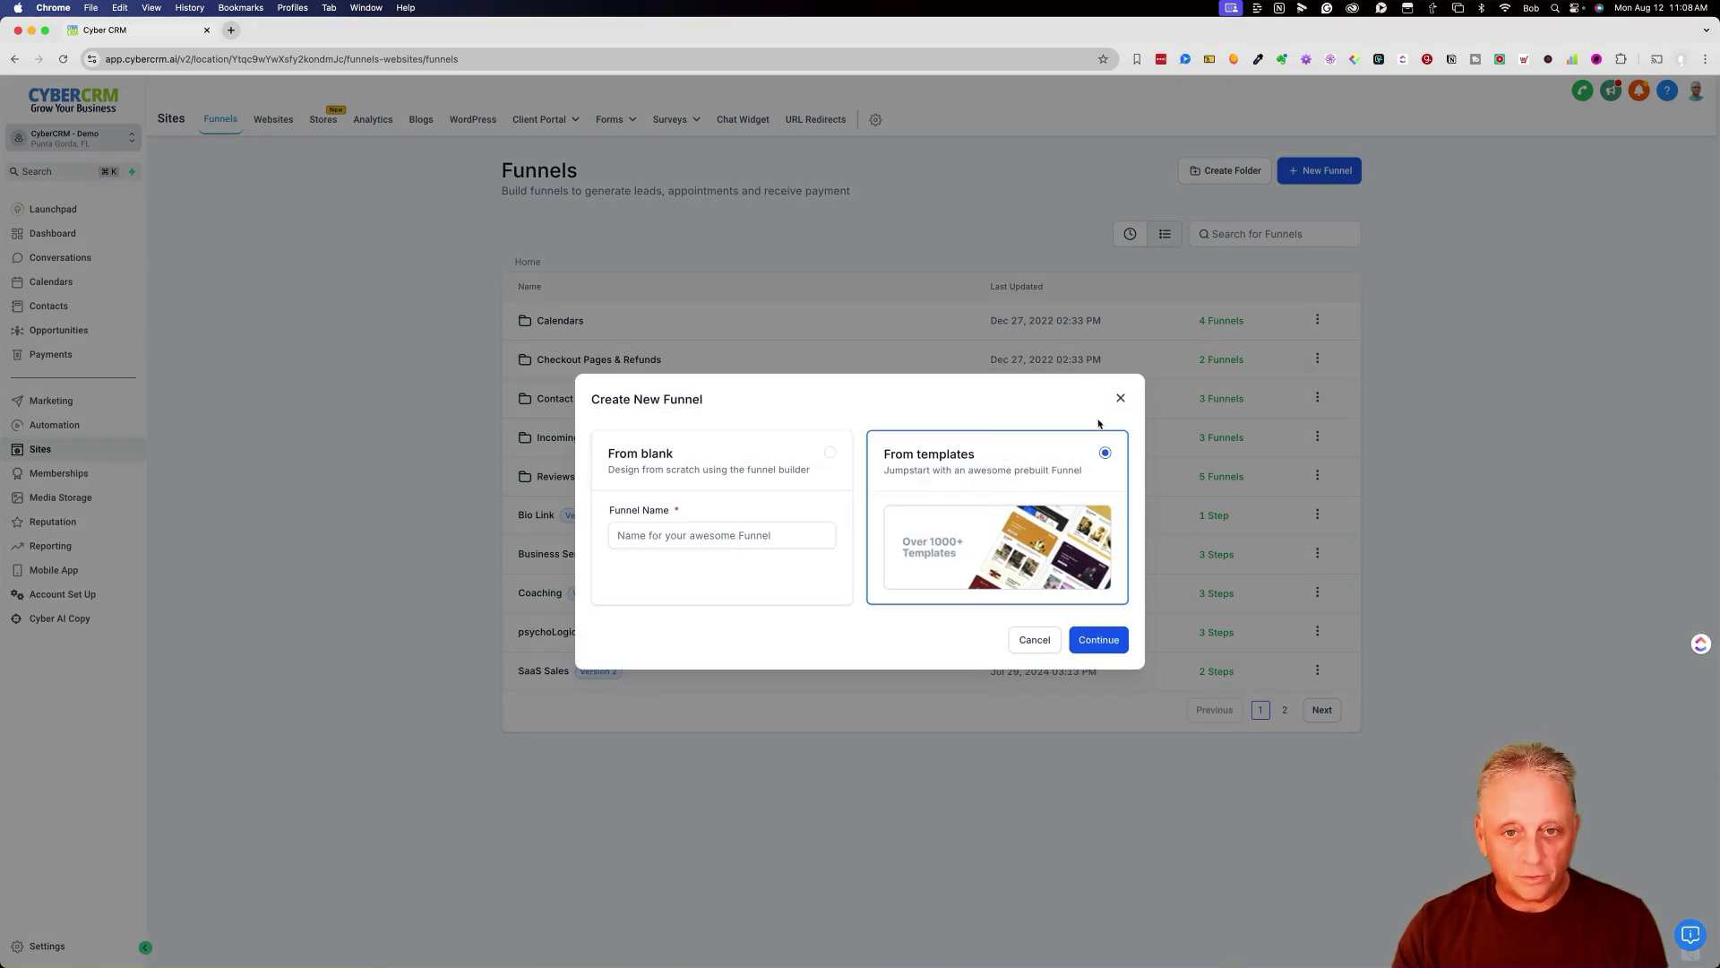
{"action": "left_click", "coordinate": [1120, 398]}
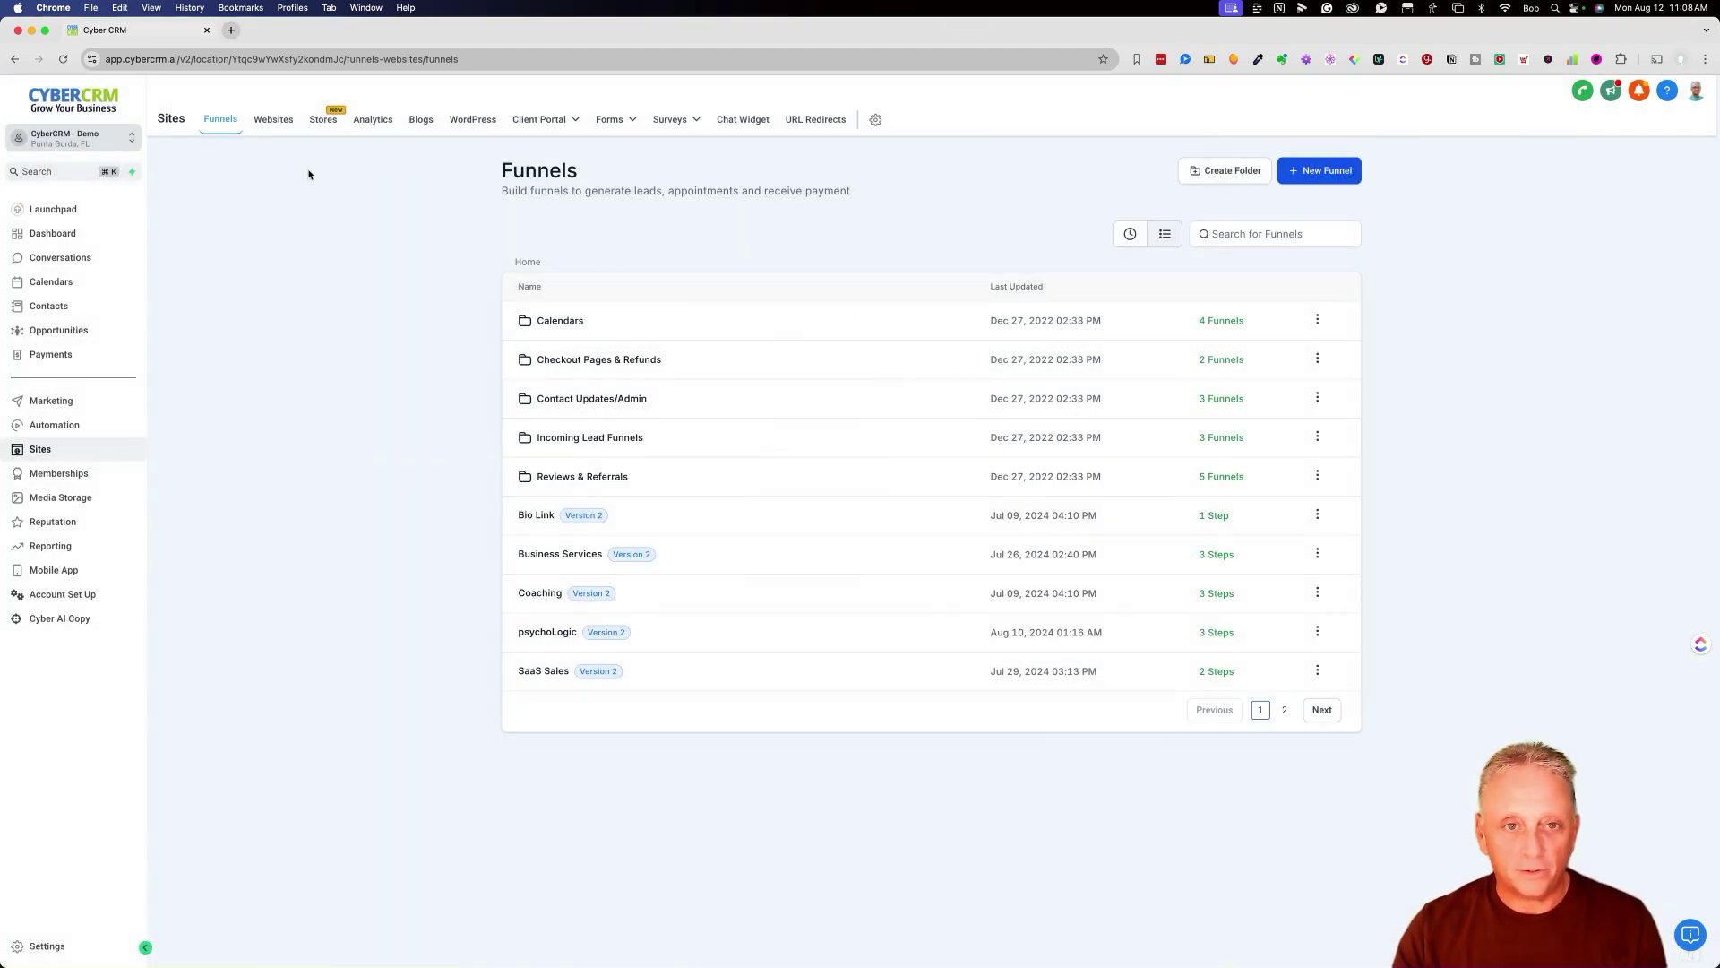
{"action": "left_click", "coordinate": [323, 120]}
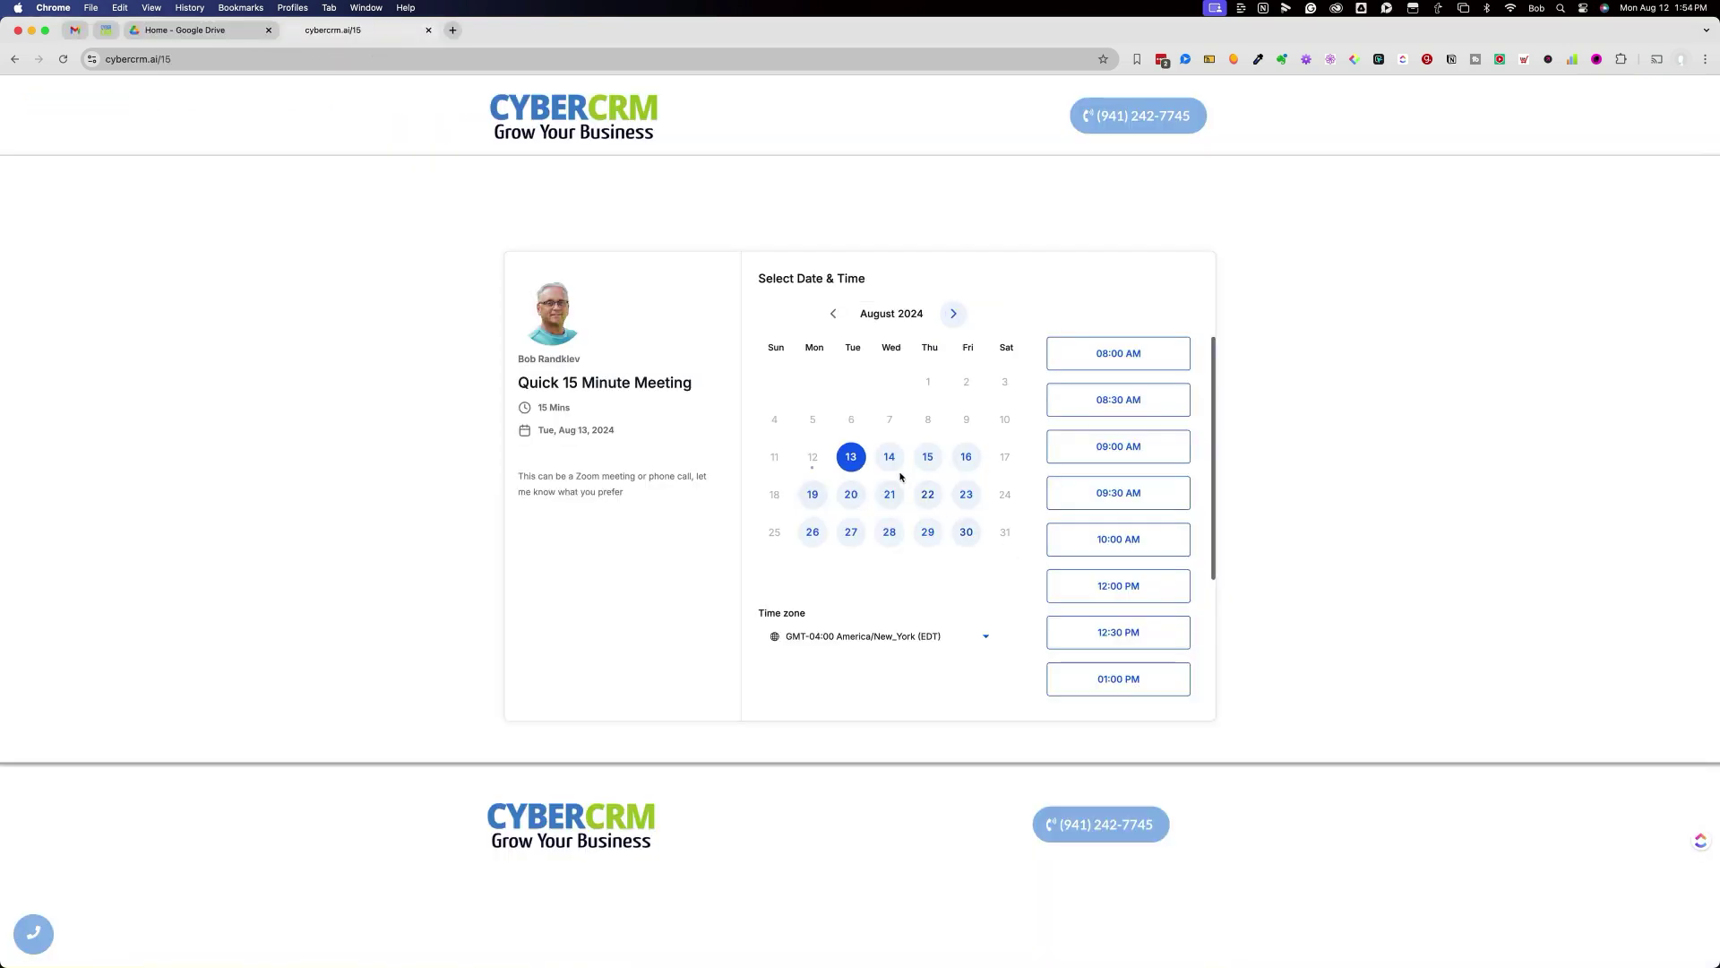
Book a meeting for 14 August at 03:00 PM.
{"action": "left_click", "coordinate": [896, 457]}
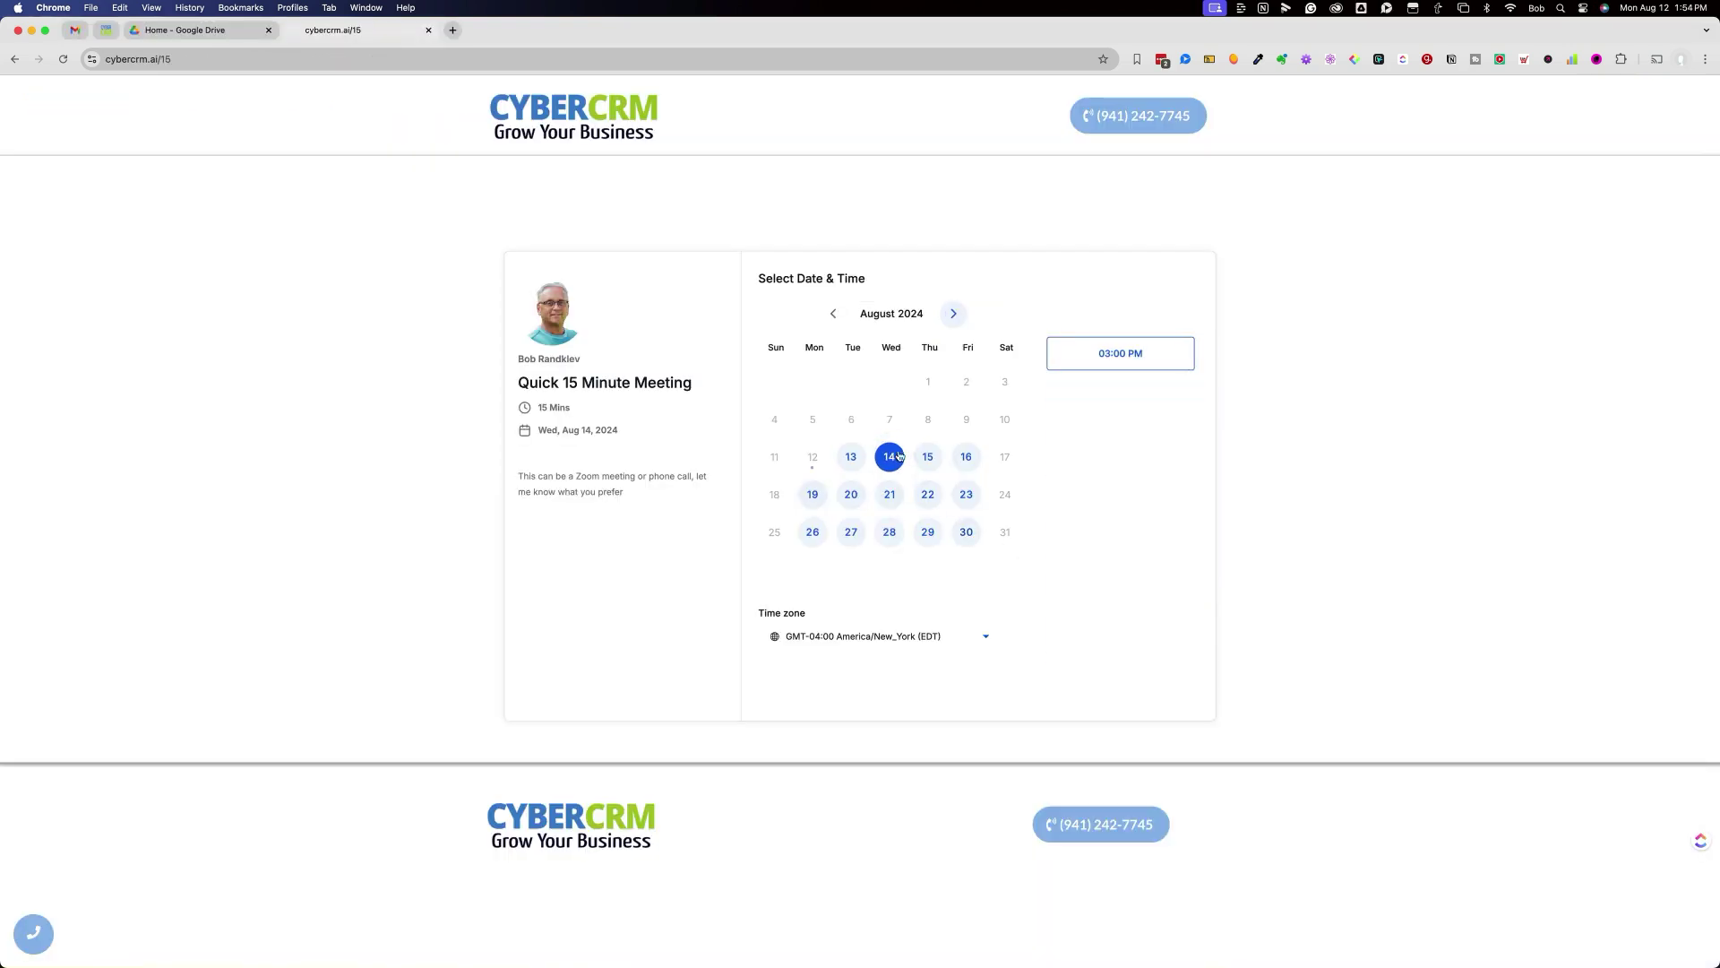
{"action": "left_click", "coordinate": [1105, 358]}
{"action": "left_click", "coordinate": [1142, 358]}
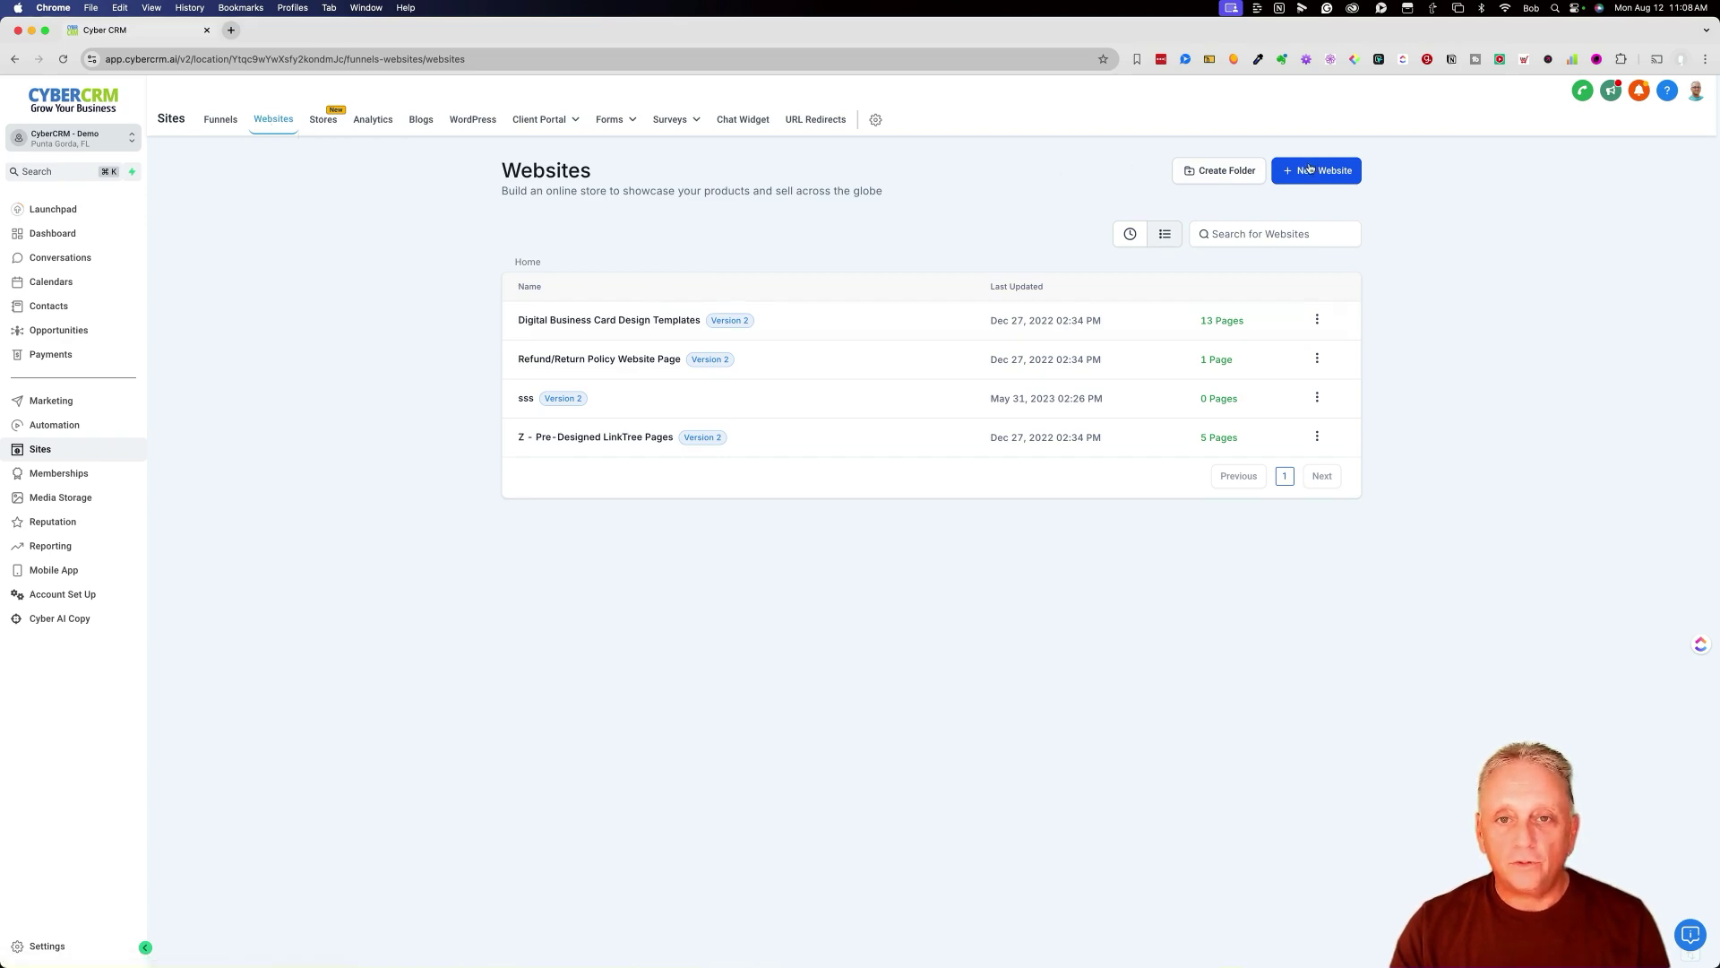
Start a new website from templates and continue into the template library.
{"action": "left_click", "coordinate": [1309, 170]}
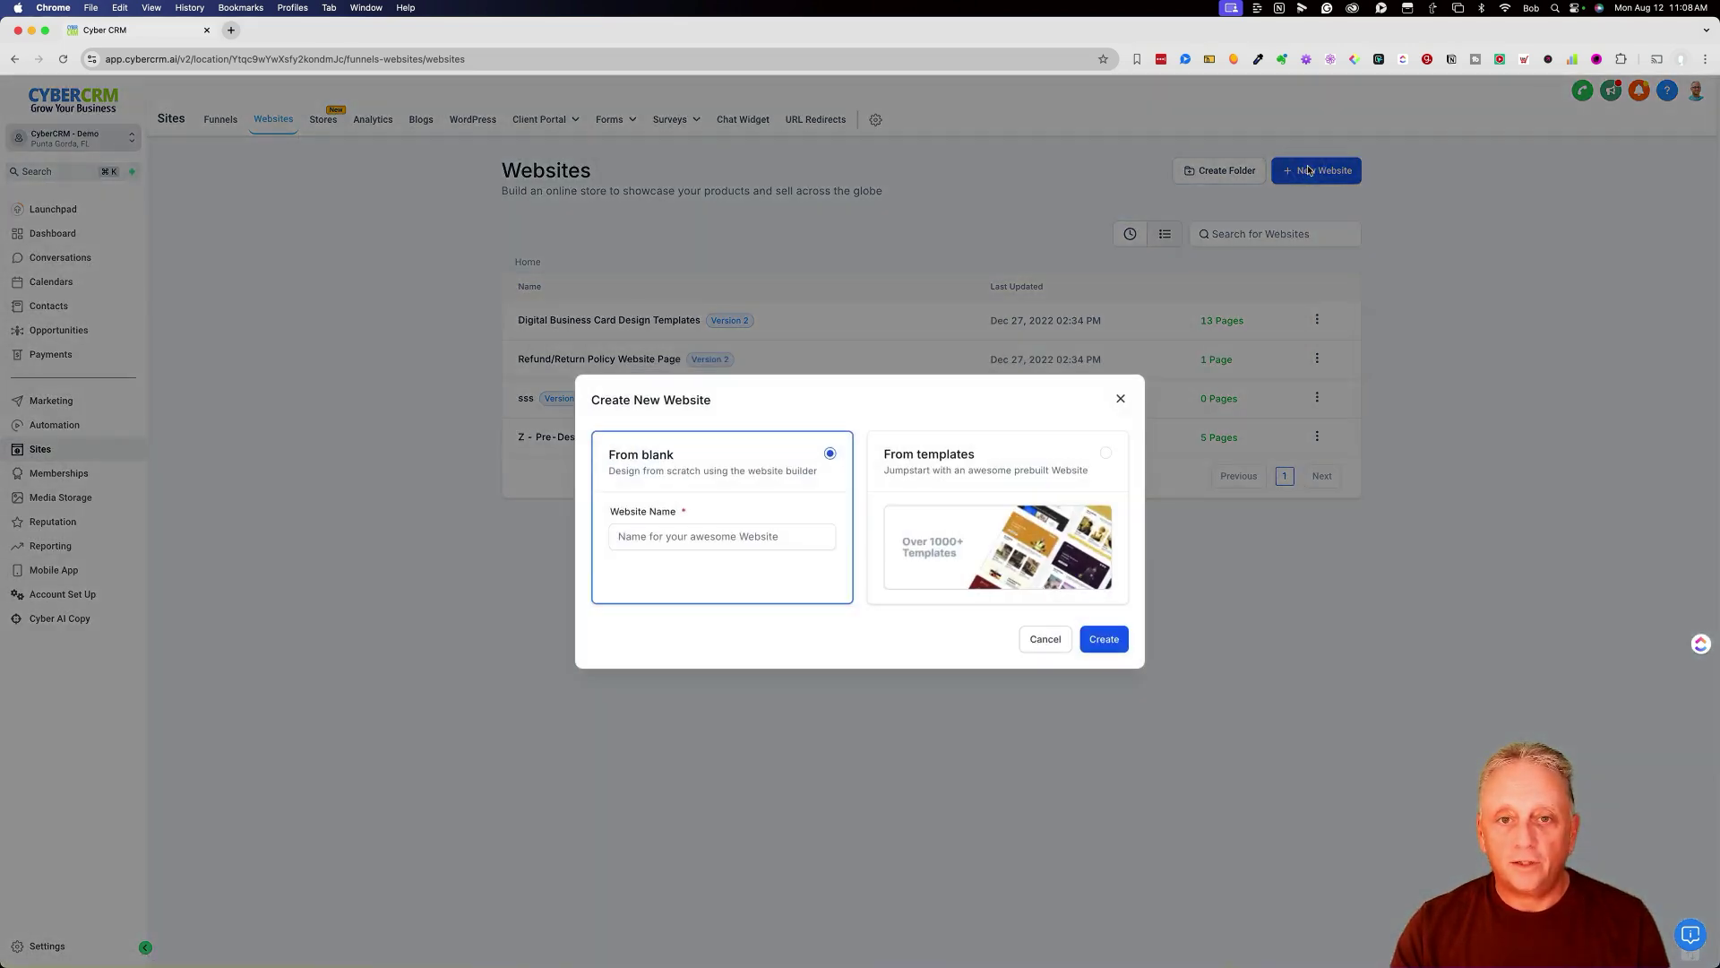
{"action": "left_click", "coordinate": [1068, 461]}
{"action": "left_click", "coordinate": [1101, 642]}
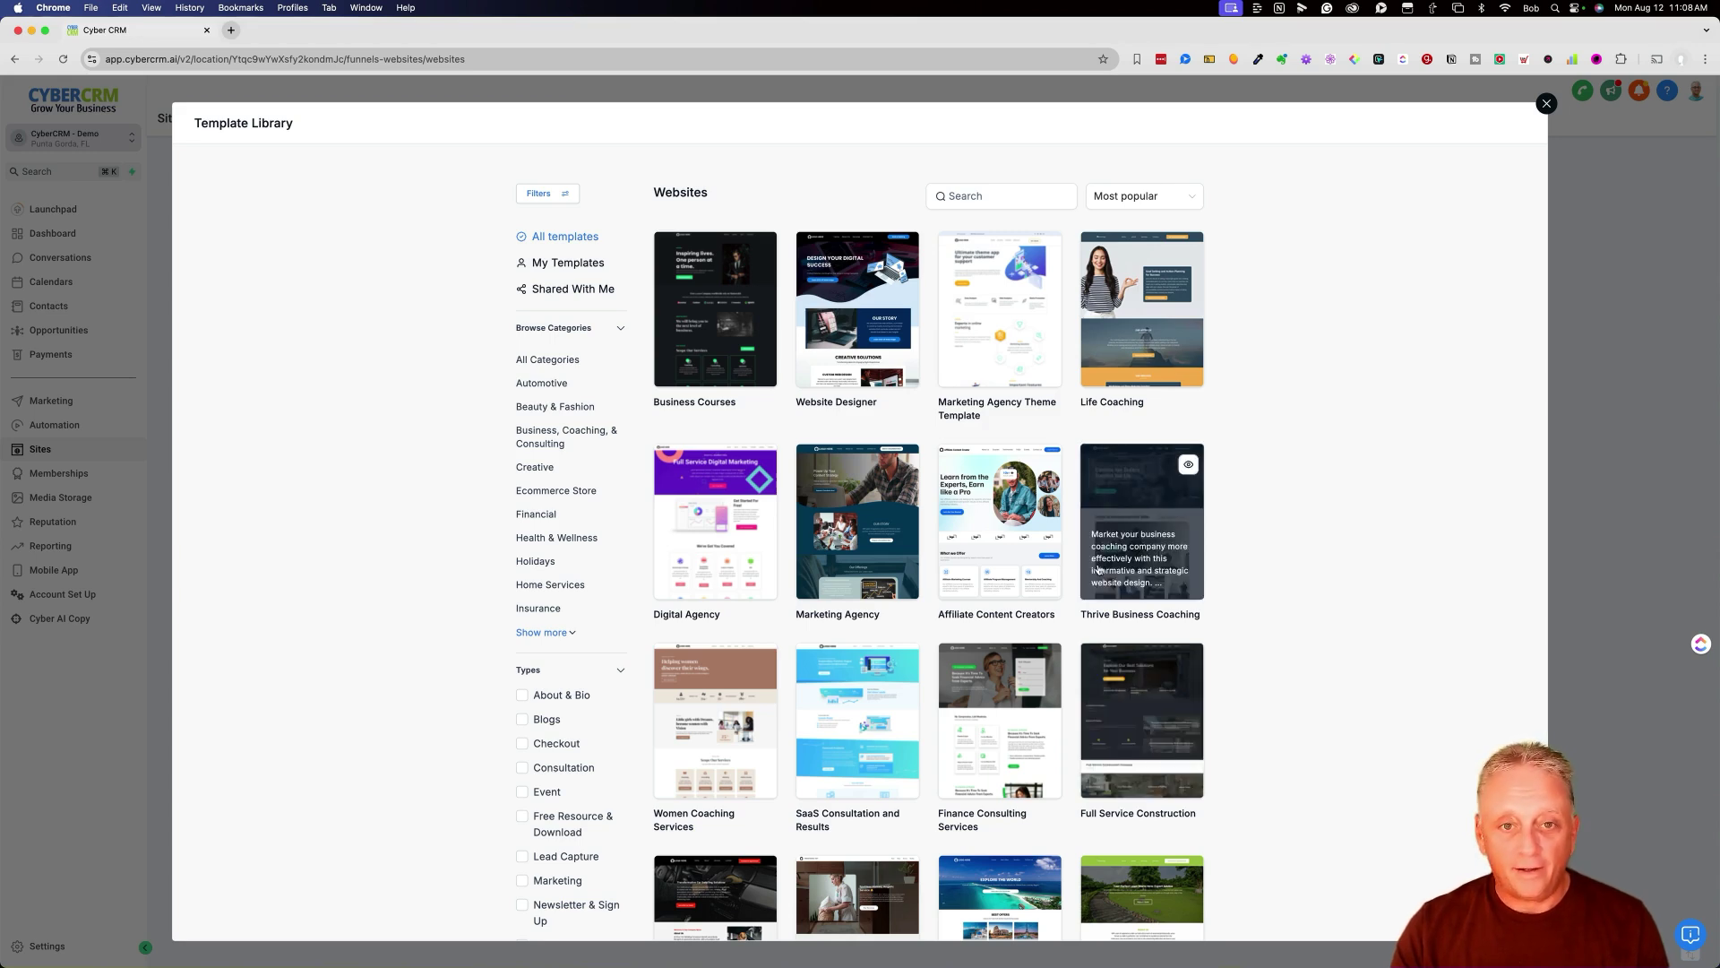
{"action": "scroll", "coordinate": [914, 548], "scroll_direction": "down", "scroll_amount": 1}
{"action": "scroll", "coordinate": [907, 552], "scroll_direction": "up", "scroll_amount": 1}
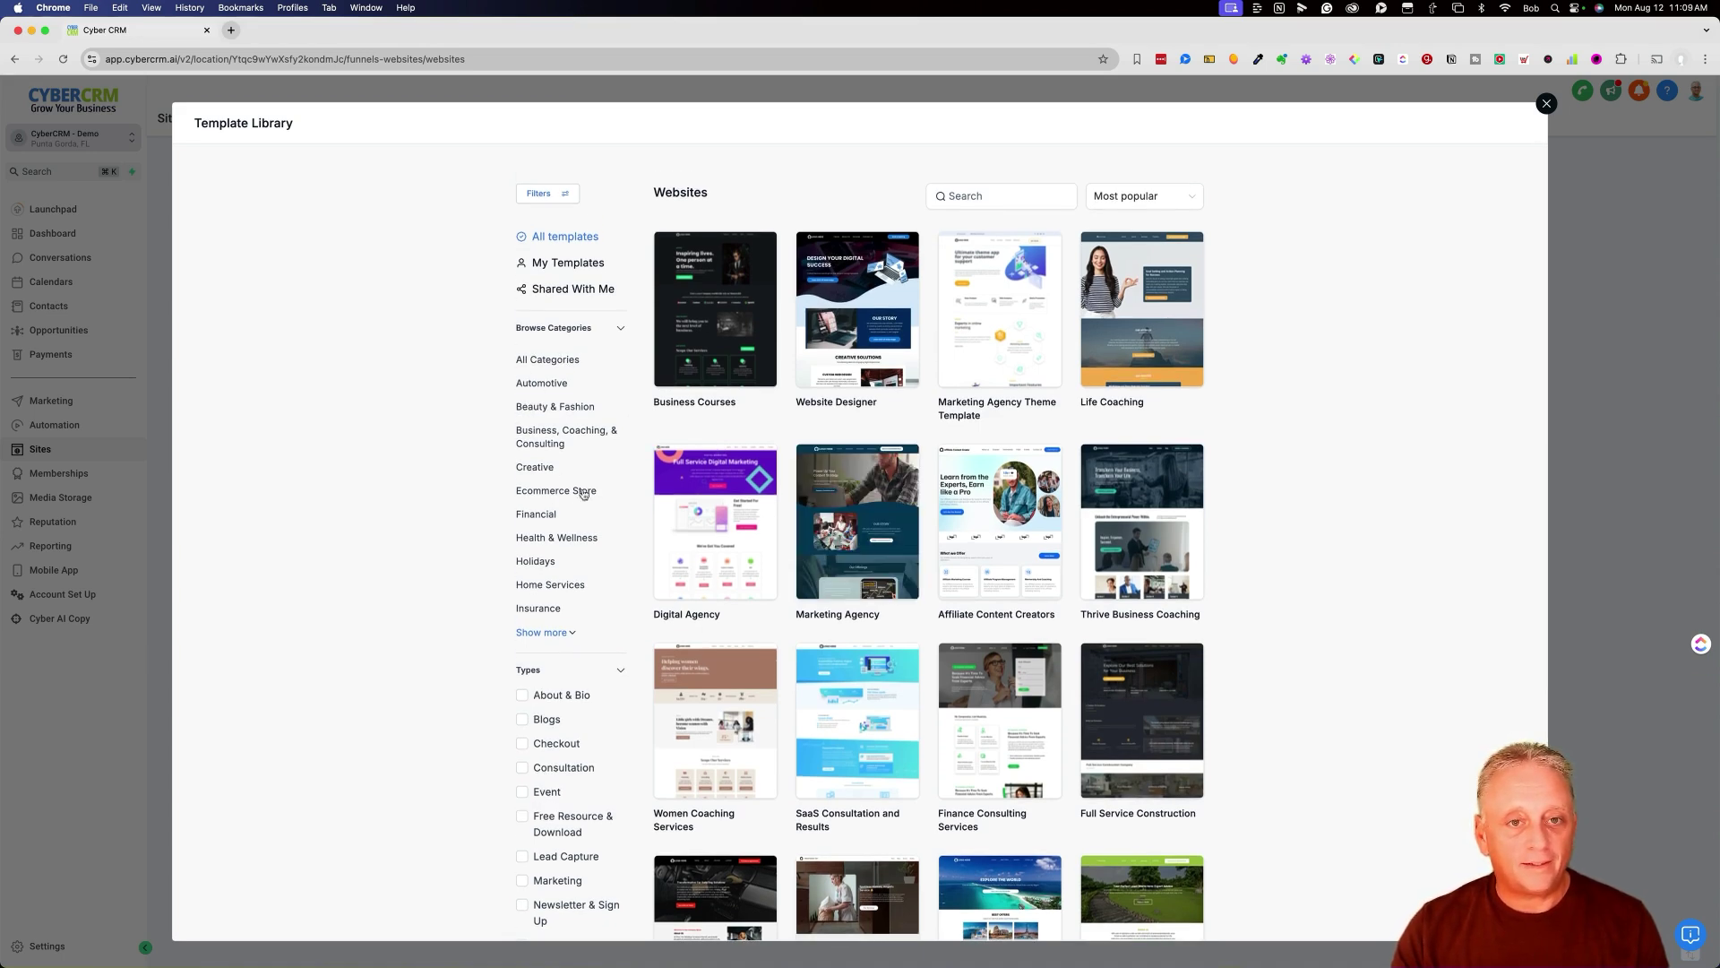
Filter to Health & Wellness templates and preview the xGym template.
{"action": "left_click", "coordinate": [551, 541]}
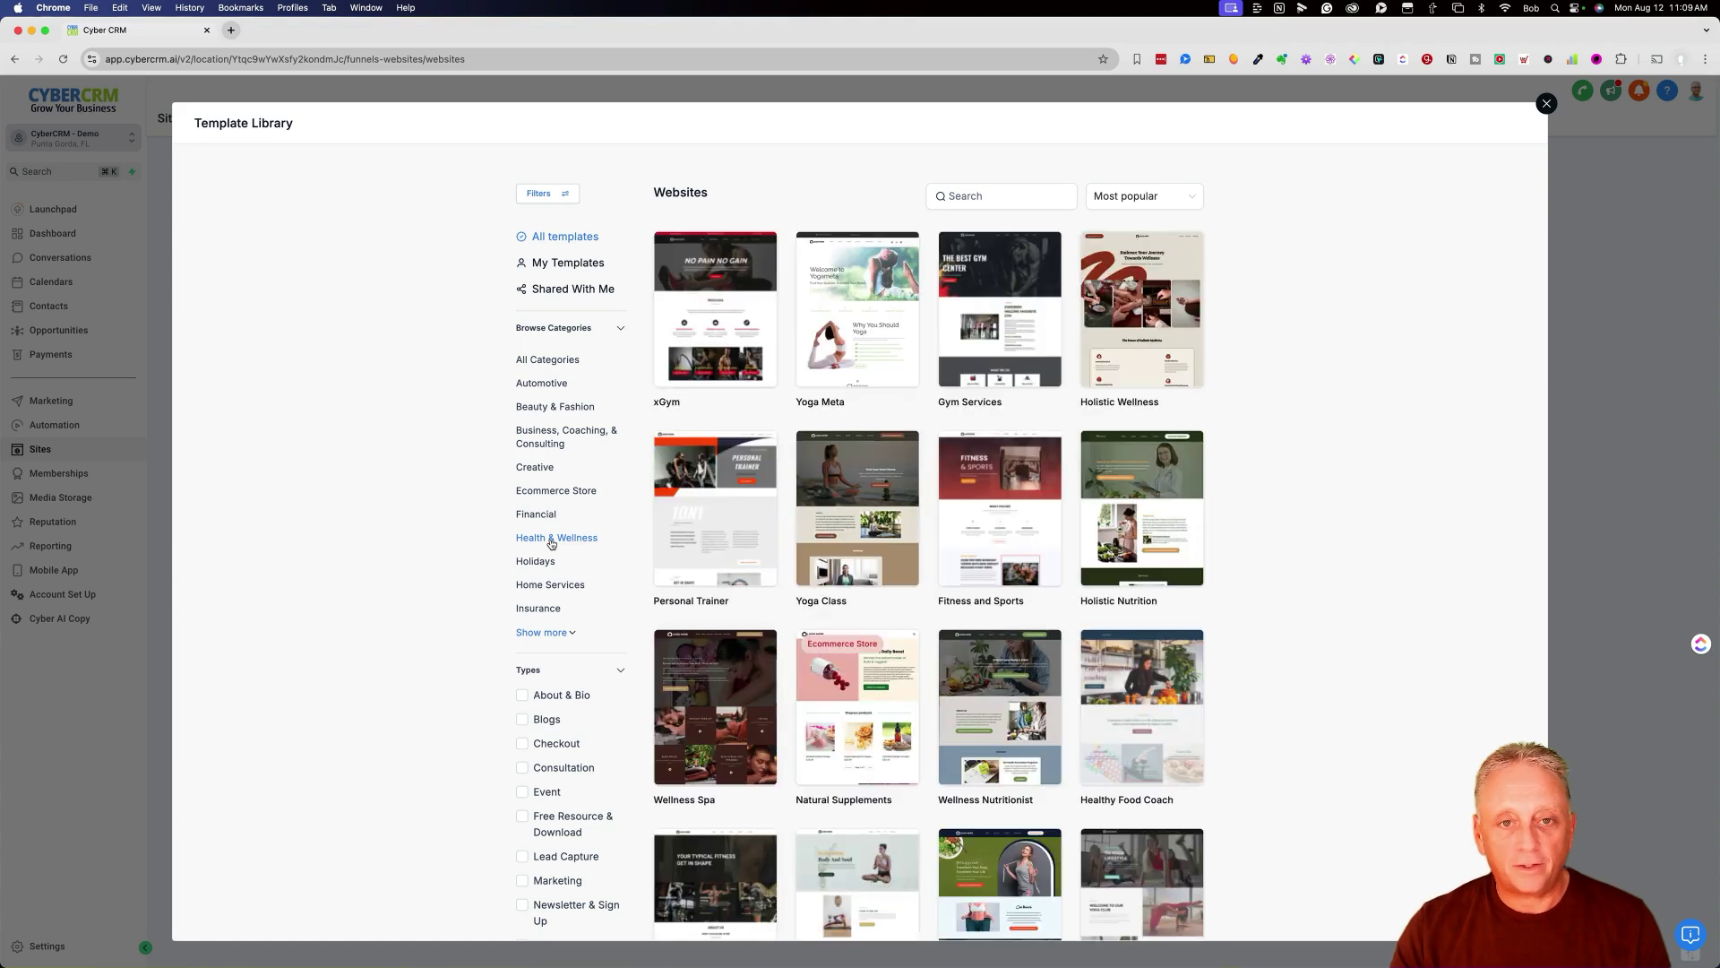
{"action": "mouse_move", "coordinate": [717, 303]}
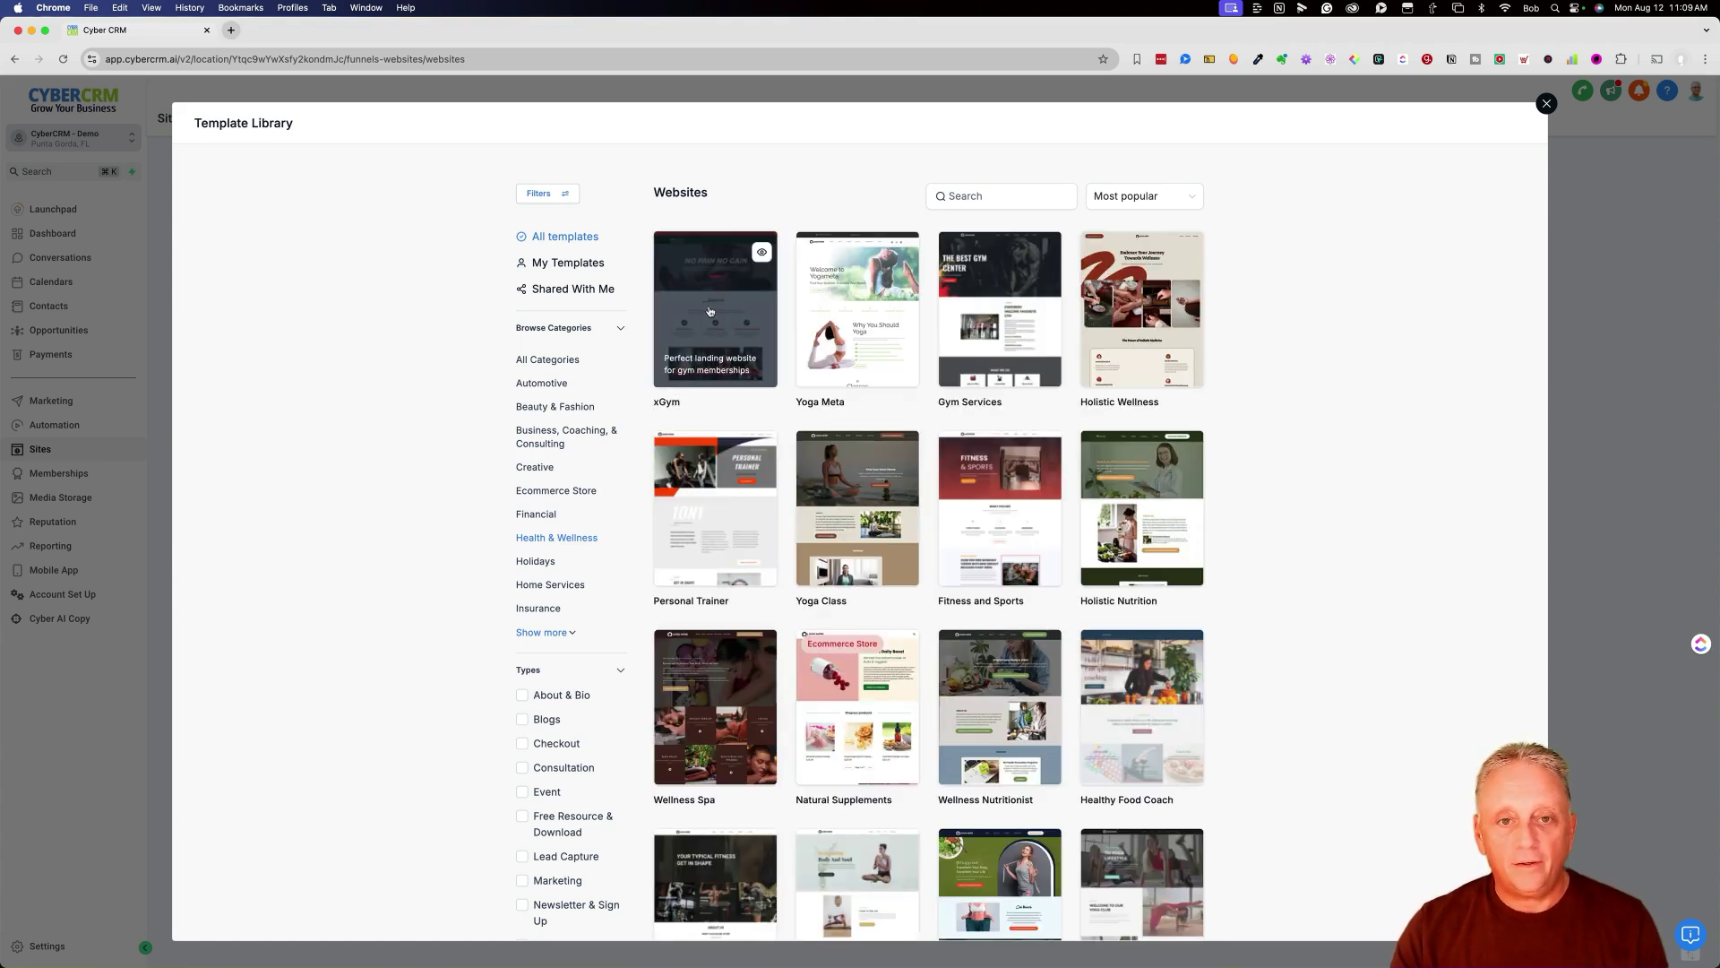
{"action": "left_click", "coordinate": [760, 253]}
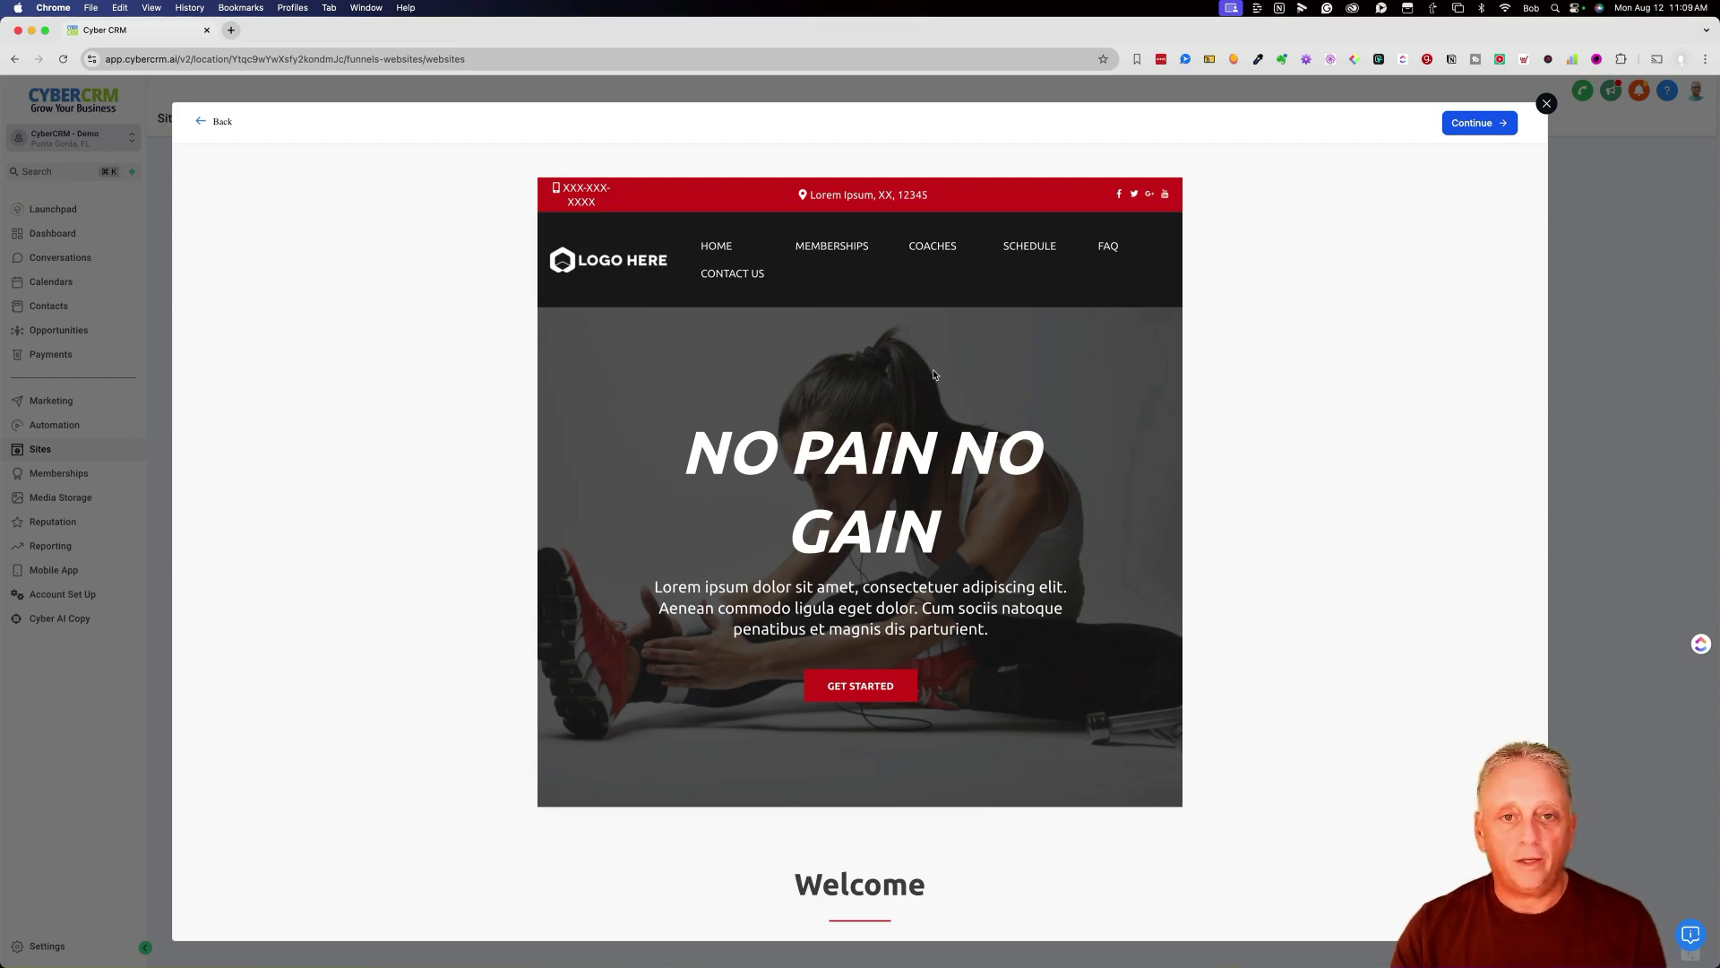
{"action": "scroll", "coordinate": [933, 374], "scroll_direction": "down", "scroll_amount": 3}
{"action": "scroll", "coordinate": [934, 374], "scroll_direction": "down", "scroll_amount": 9}
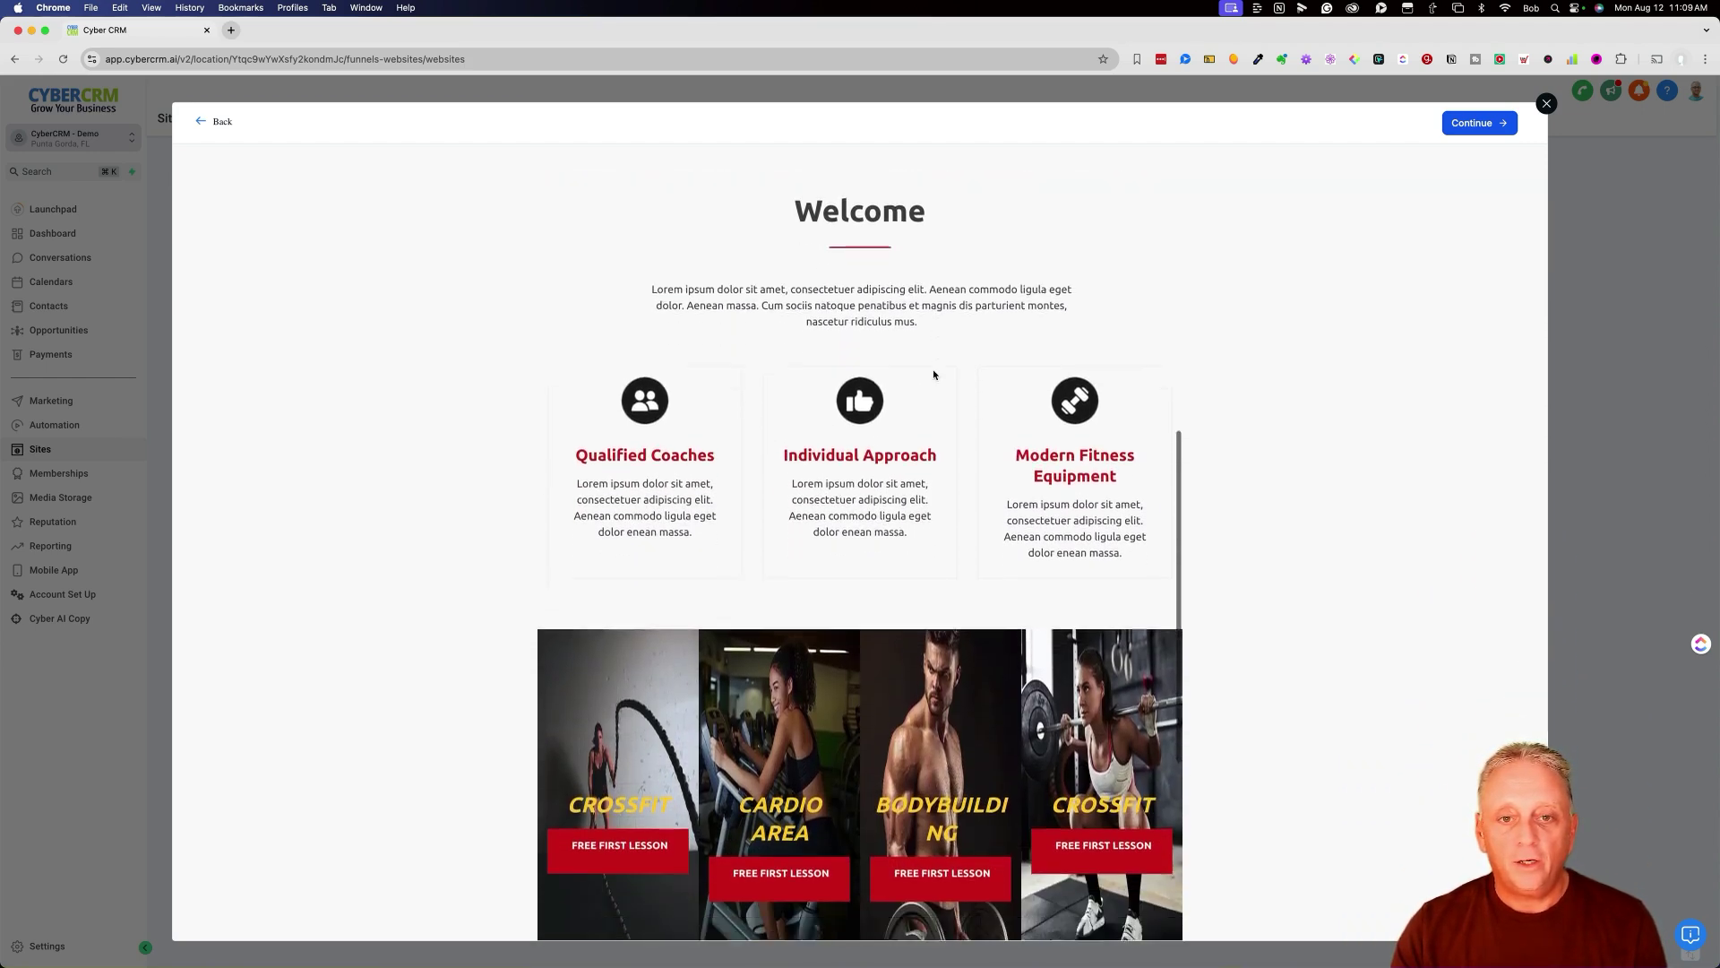
{"action": "scroll", "coordinate": [934, 374], "scroll_direction": "down", "scroll_amount": 7}
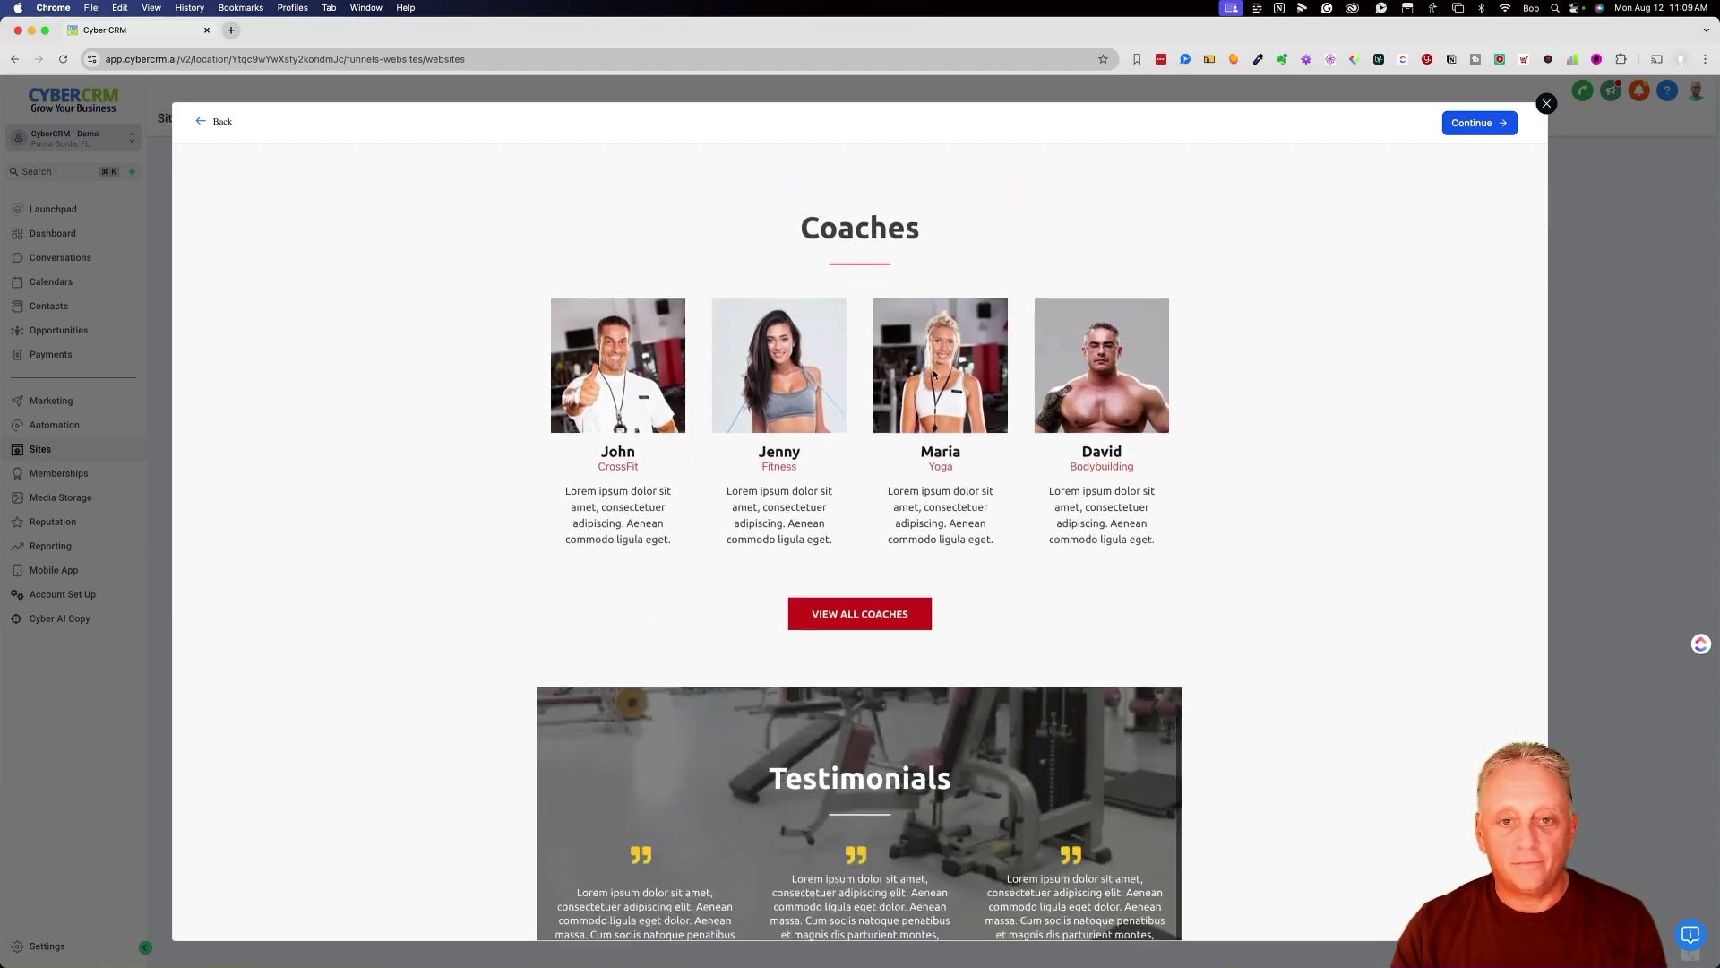
{"action": "scroll", "coordinate": [933, 375], "scroll_direction": "down", "scroll_amount": 2}
{"action": "scroll", "coordinate": [933, 371], "scroll_direction": "up", "scroll_amount": 15}
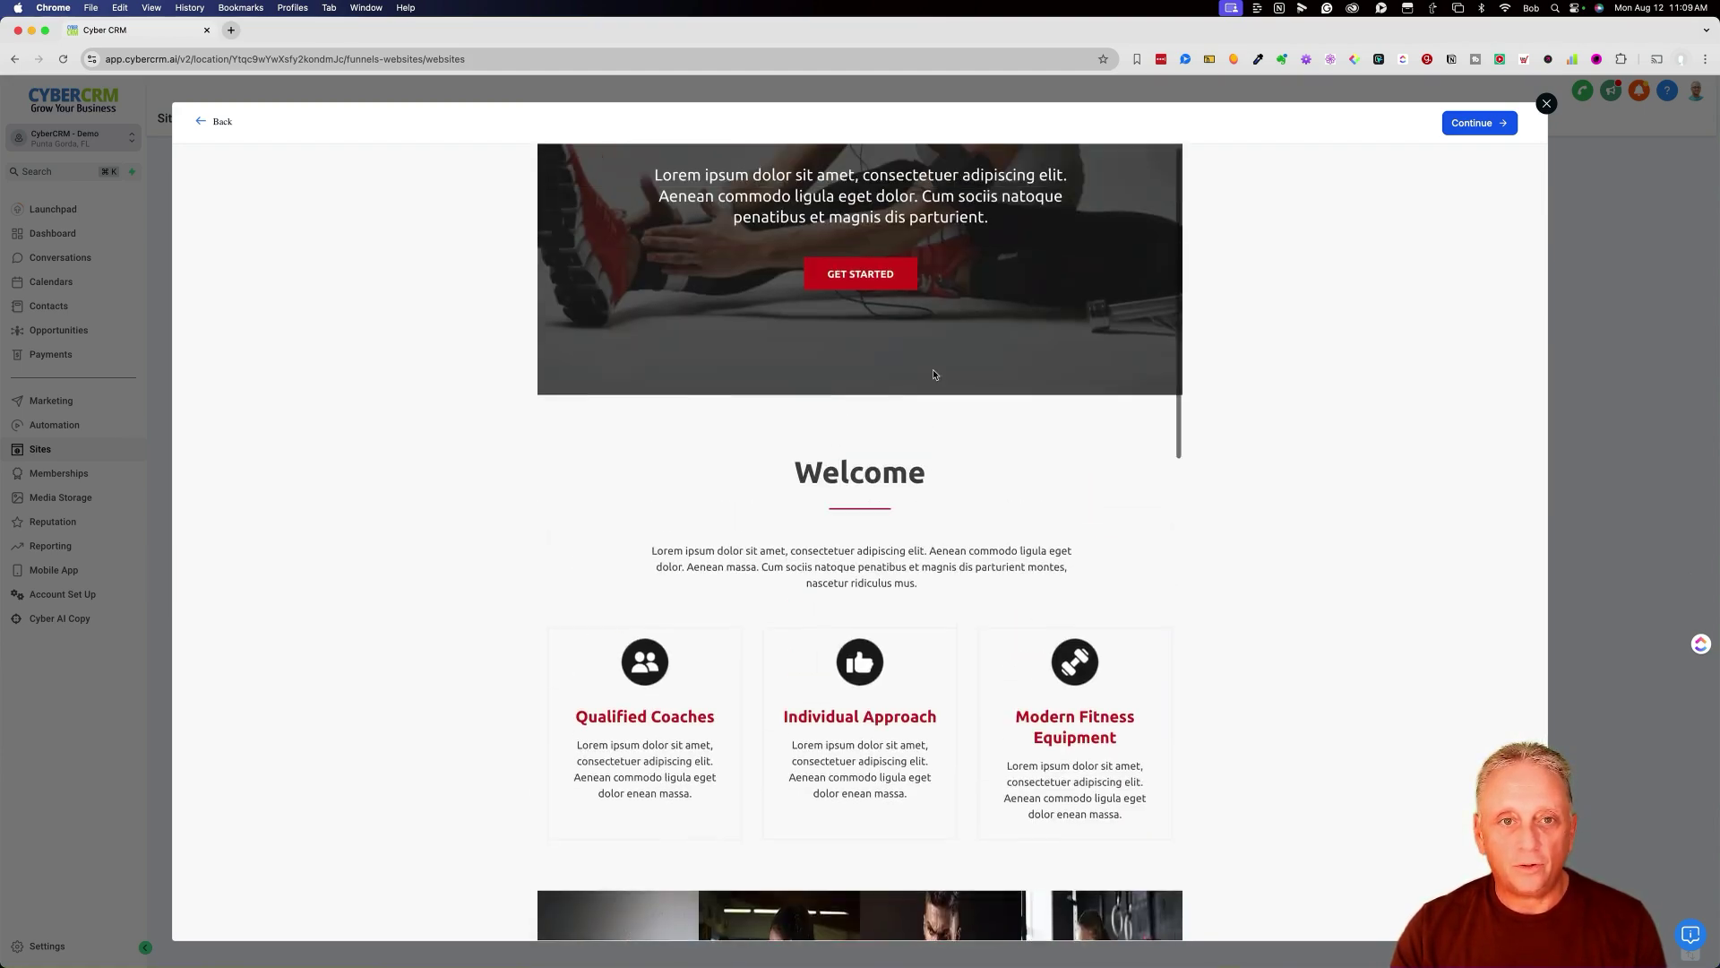
{"action": "left_click", "coordinate": [215, 121]}
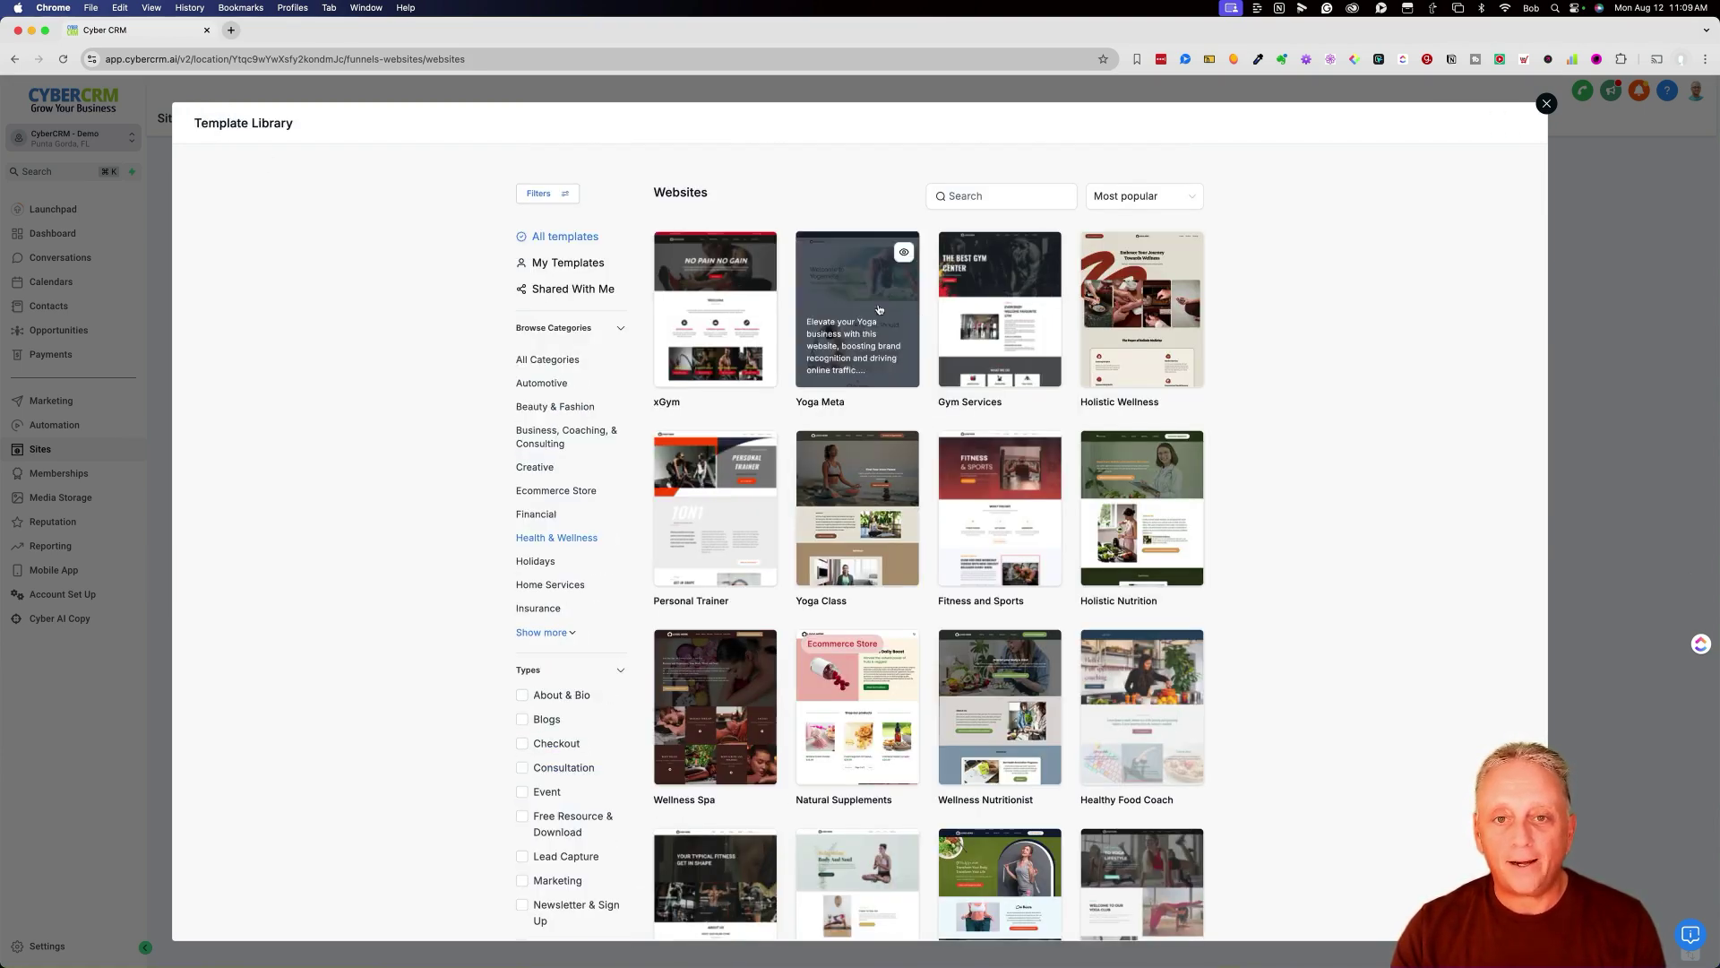
Preview the Yoga Meta template, then return to the Health & Wellness list.
{"action": "left_click", "coordinate": [903, 253]}
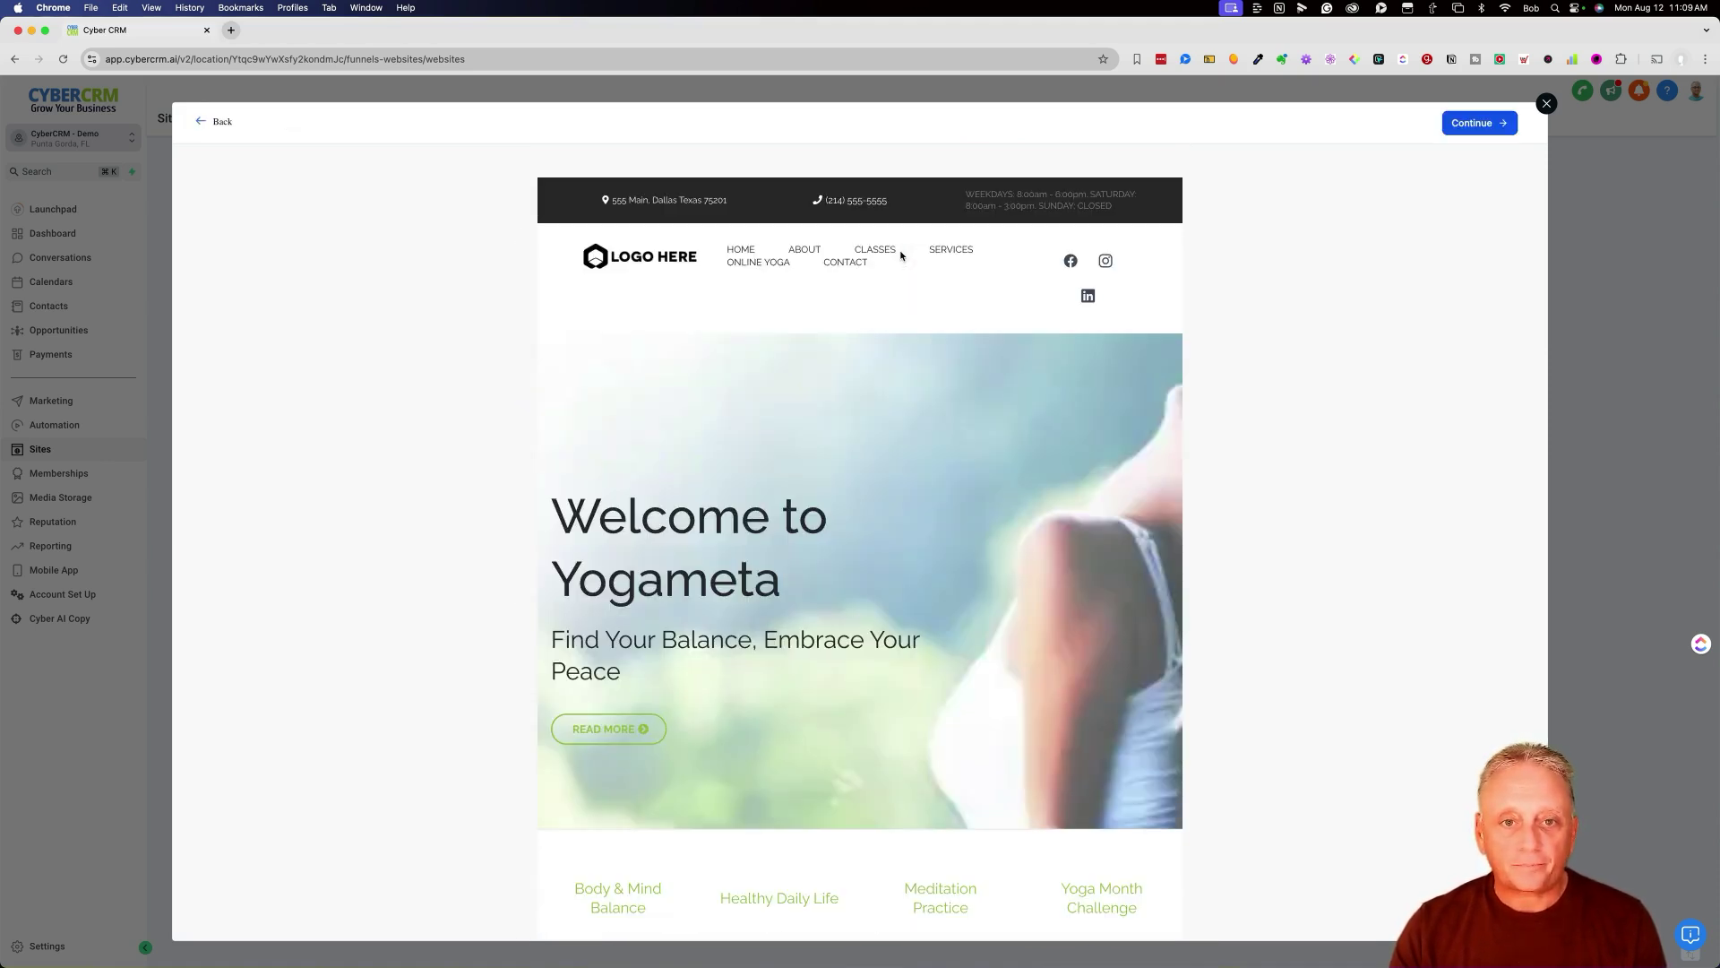
{"action": "scroll", "coordinate": [910, 439], "scroll_direction": "down", "scroll_amount": 5}
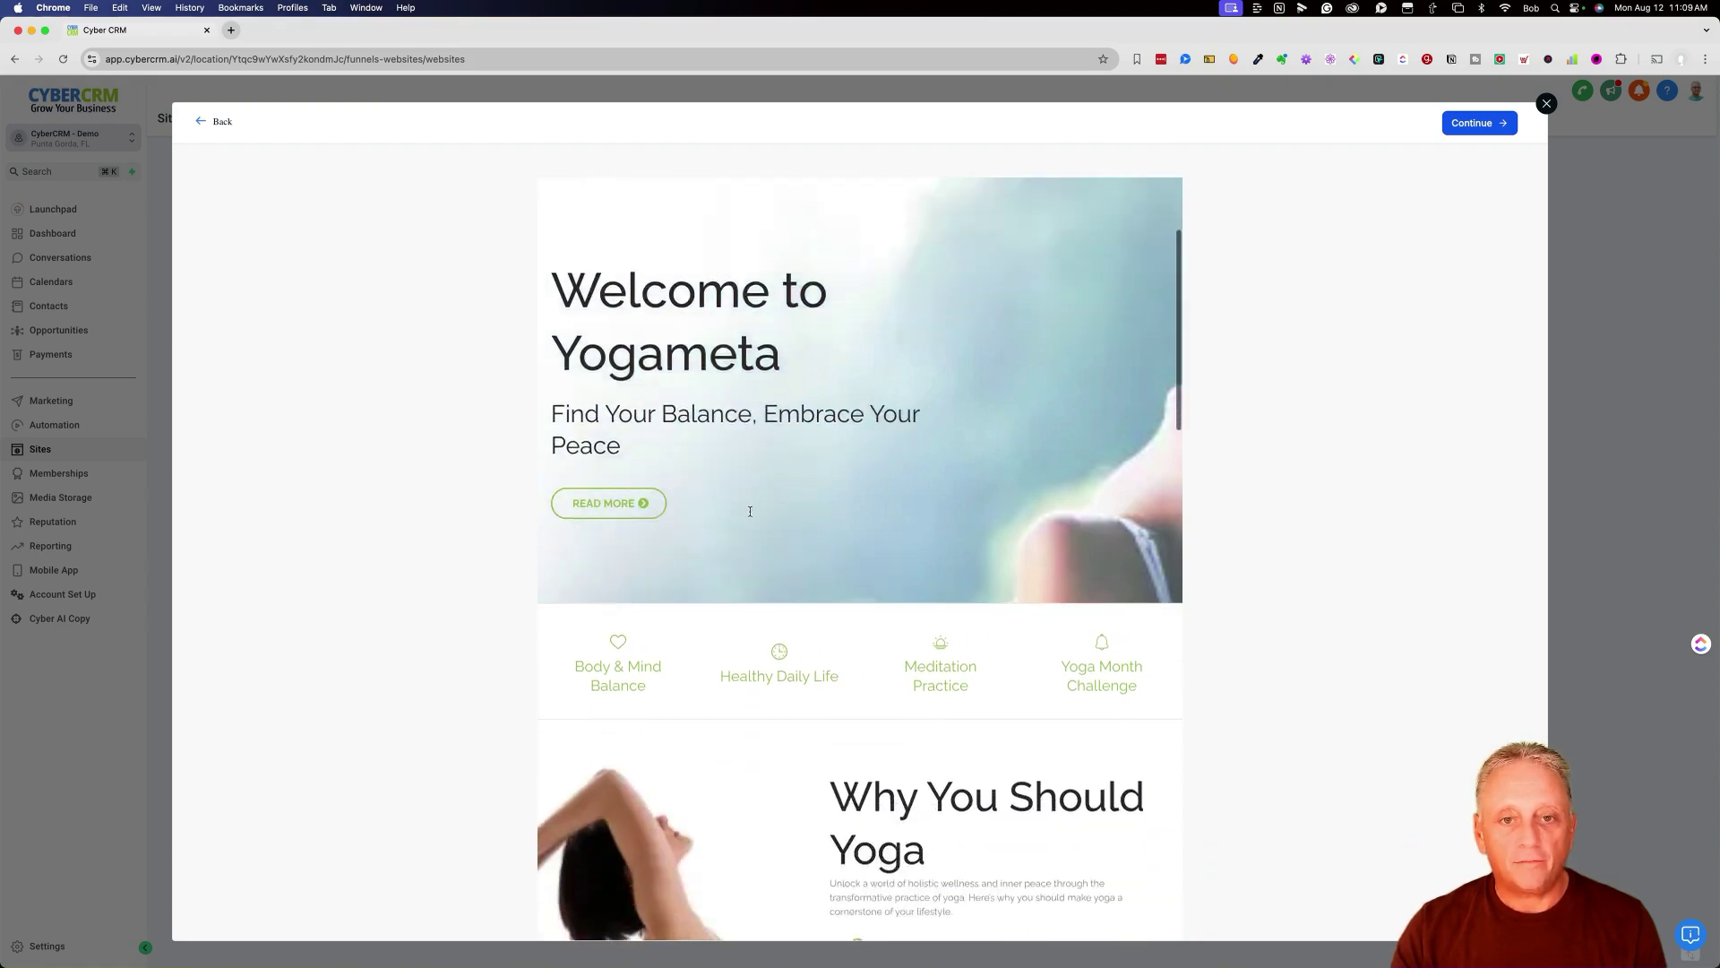
{"action": "scroll", "coordinate": [750, 511], "scroll_direction": "down", "scroll_amount": 15}
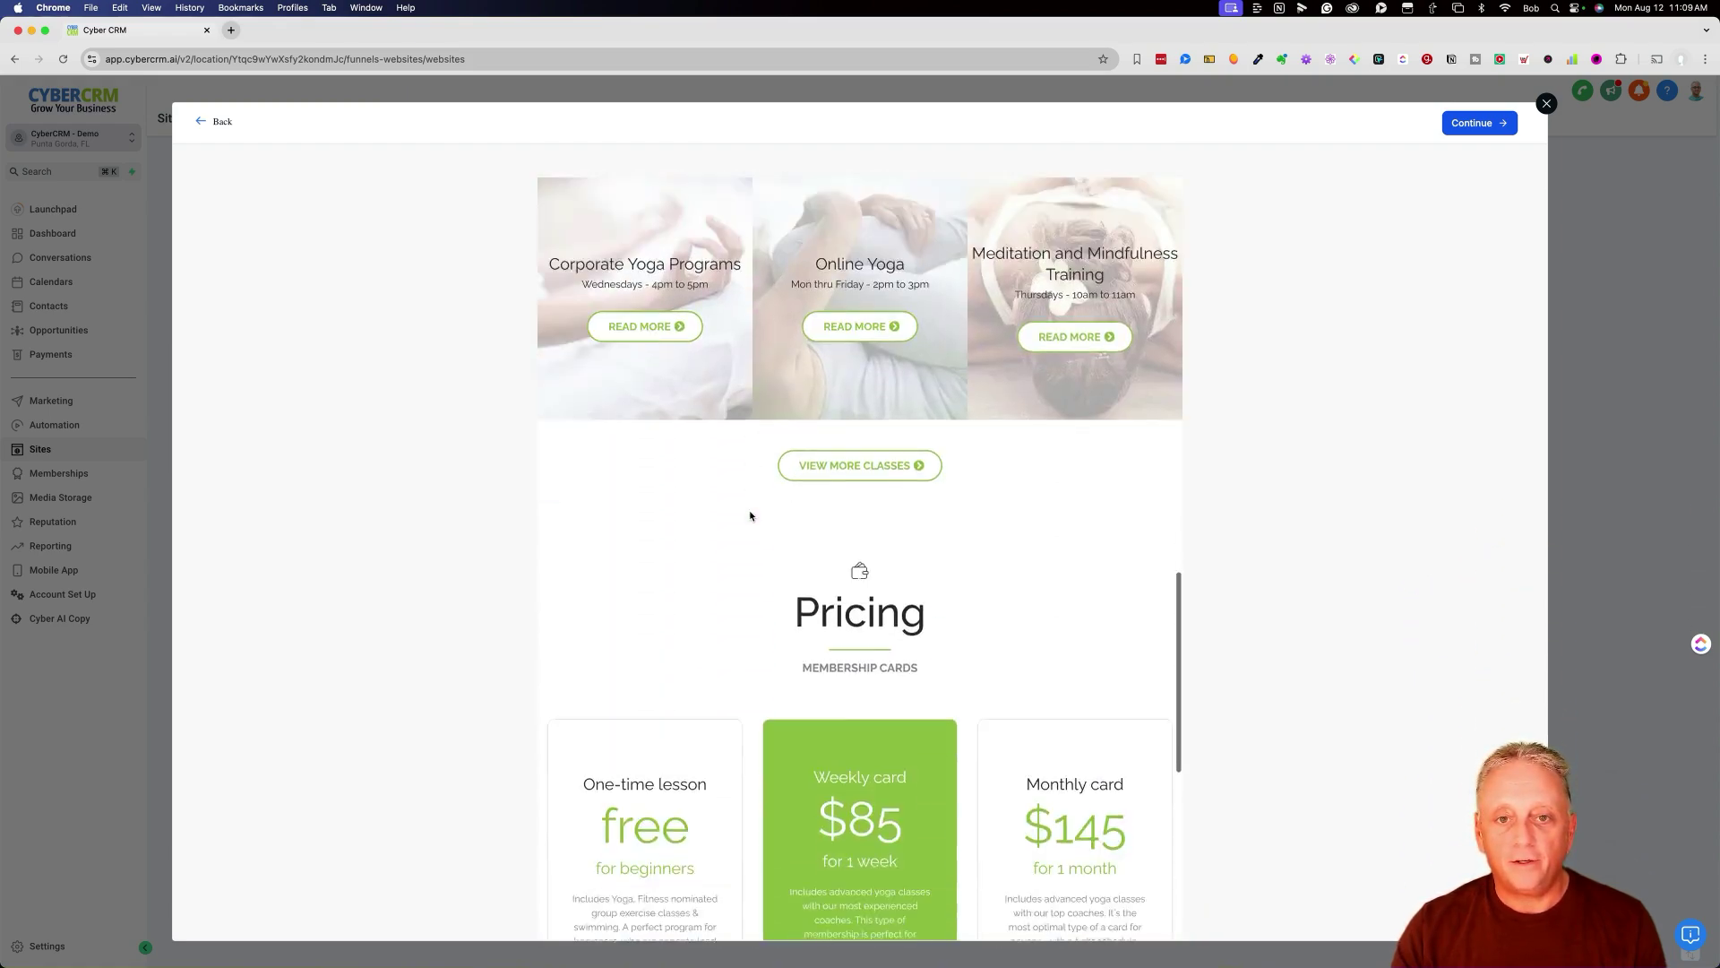
{"action": "scroll", "coordinate": [750, 515], "scroll_direction": "up", "scroll_amount": 10}
{"action": "scroll", "coordinate": [750, 515], "scroll_direction": "down", "scroll_amount": 12}
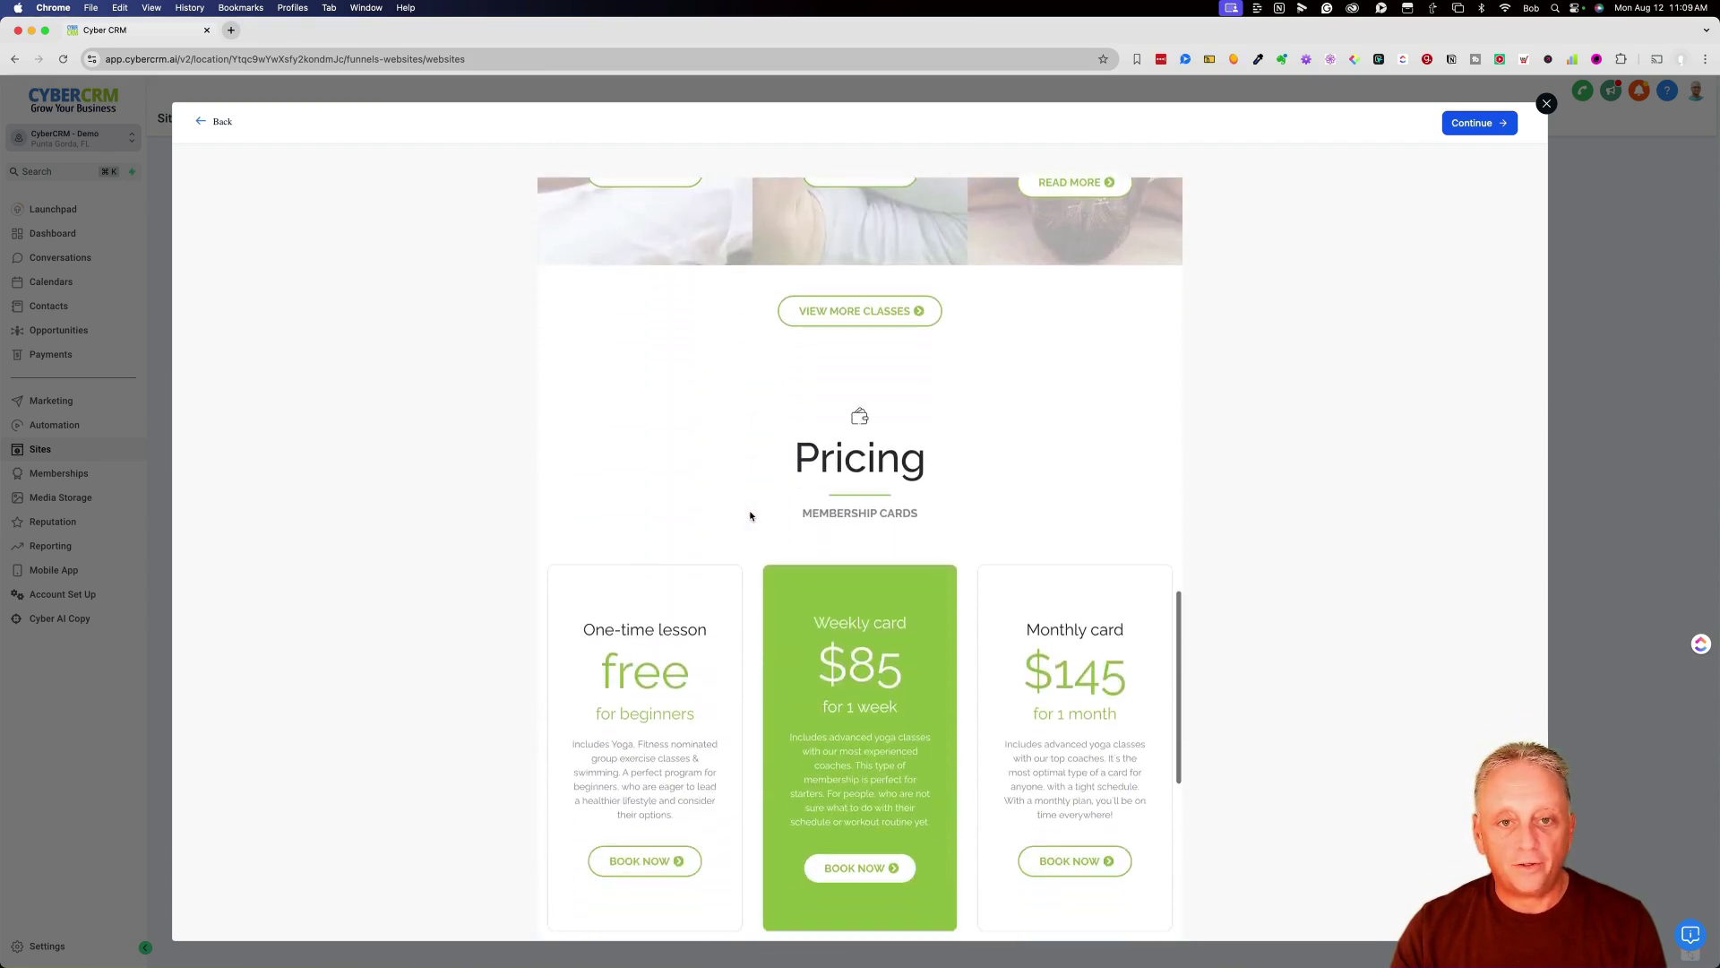
{"action": "scroll", "coordinate": [839, 576], "scroll_direction": "down", "scroll_amount": 6}
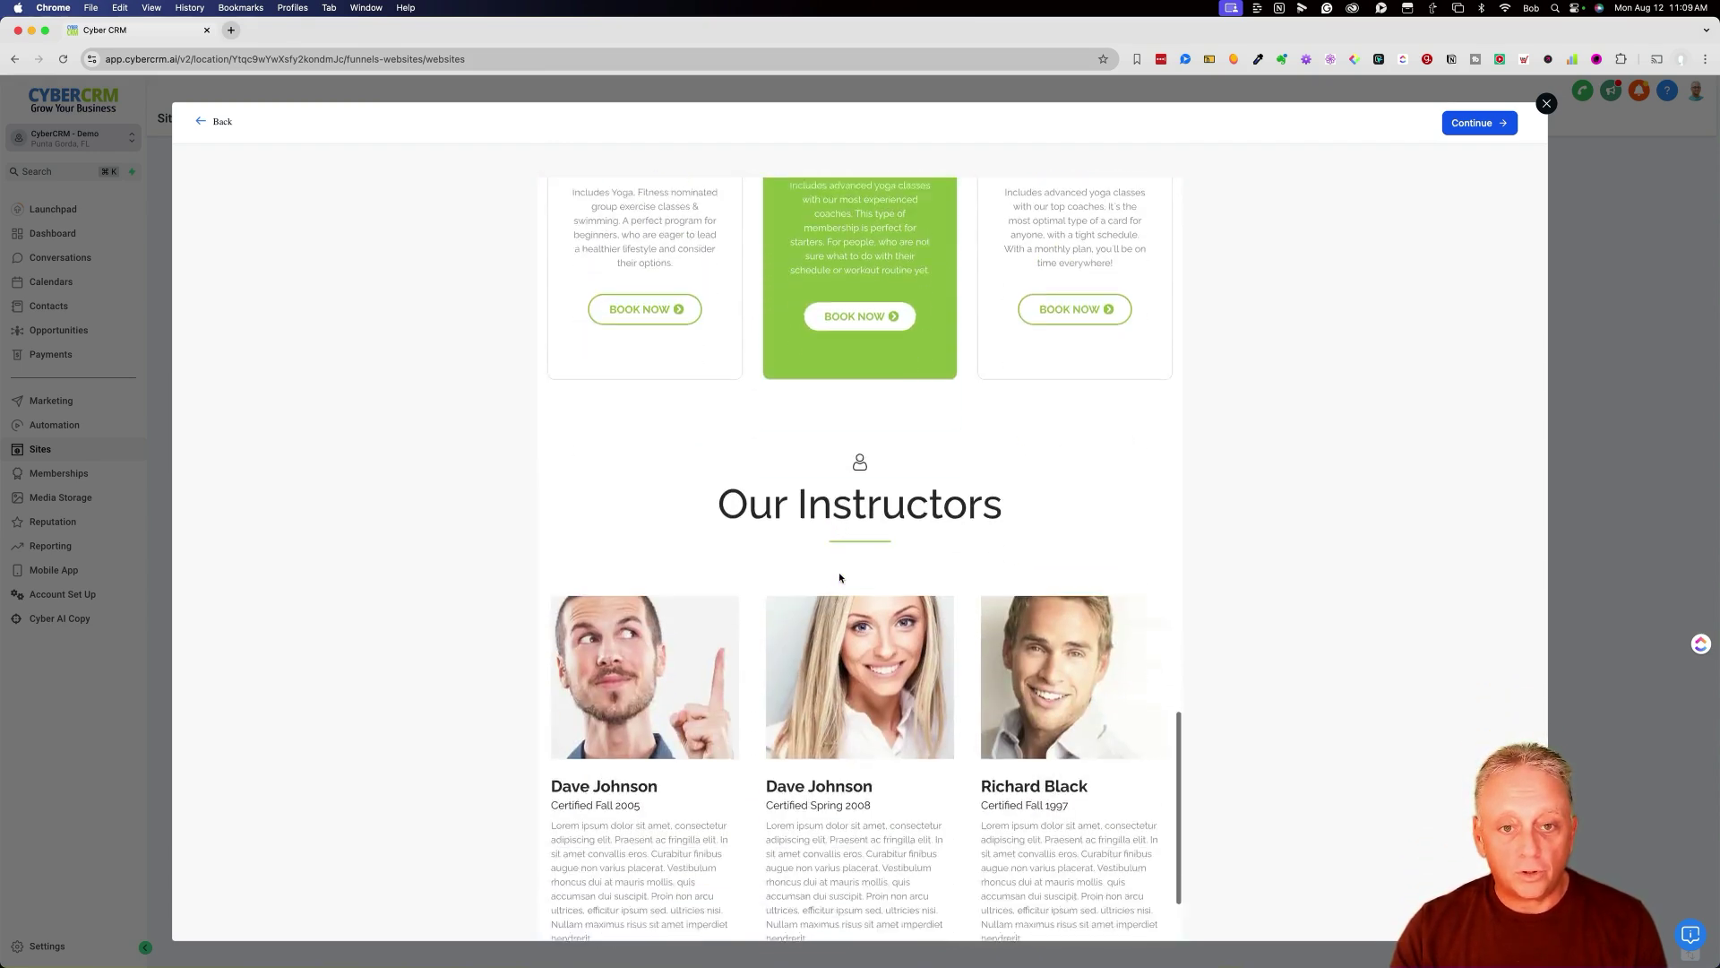
{"action": "scroll", "coordinate": [839, 576], "scroll_direction": "down", "scroll_amount": 3}
{"action": "left_click", "coordinate": [213, 122]}
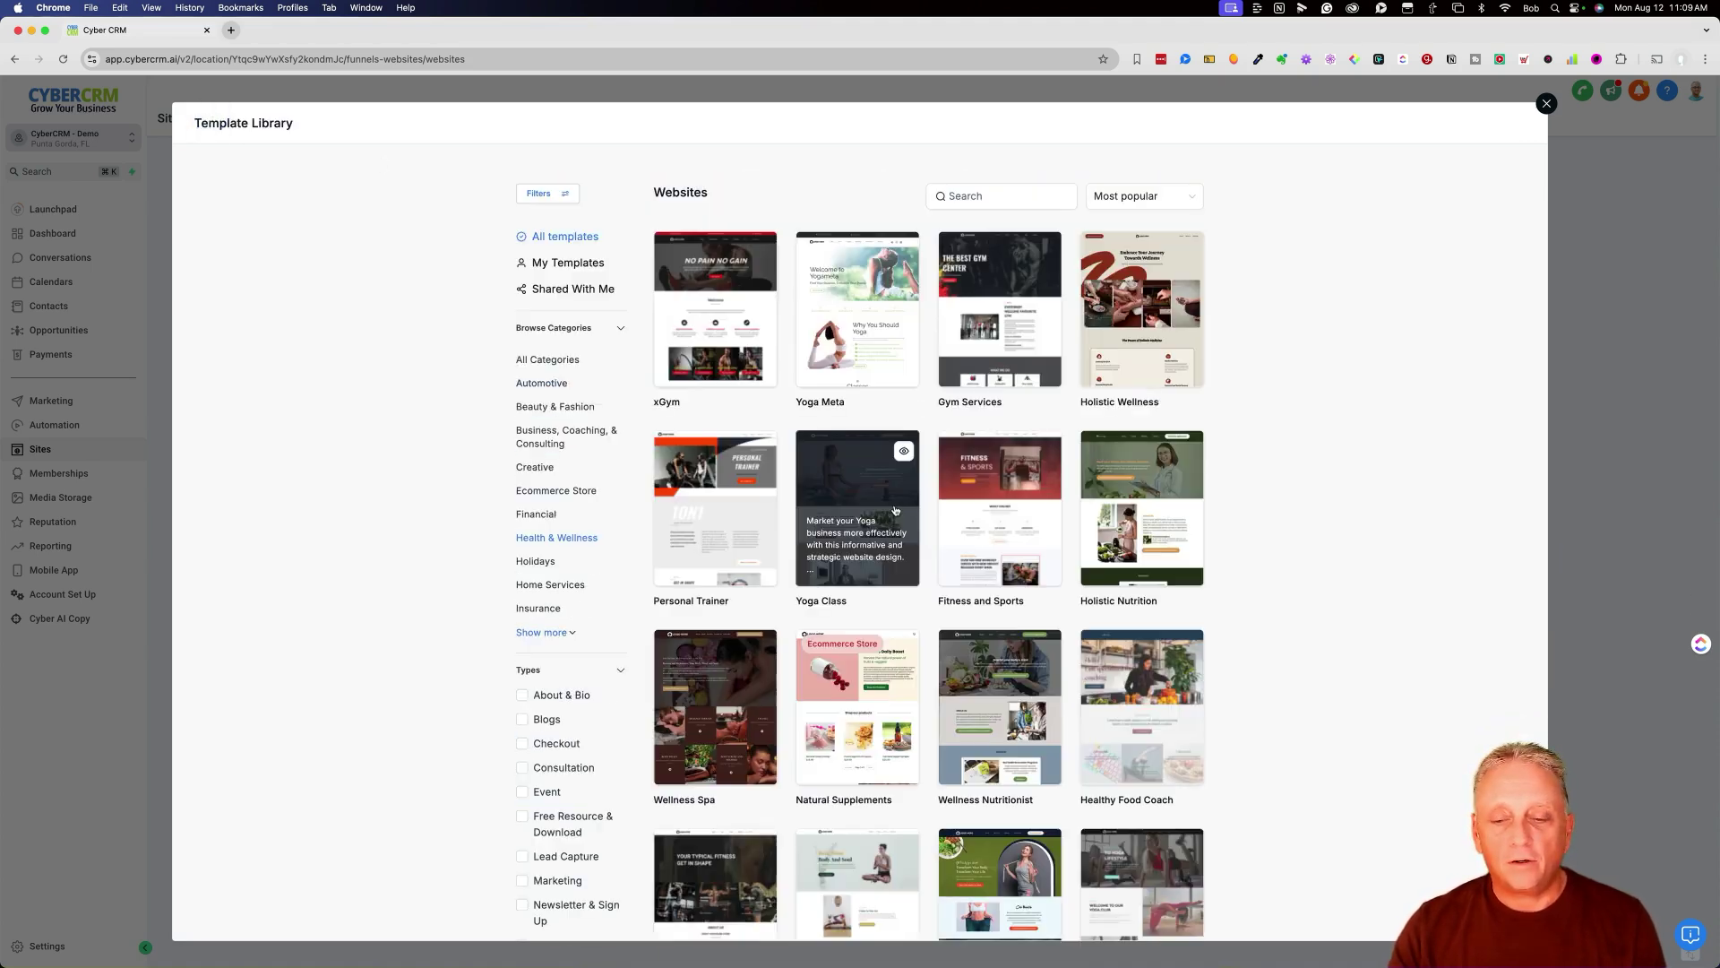
{"action": "scroll", "coordinate": [895, 510], "scroll_direction": "down", "scroll_amount": 4}
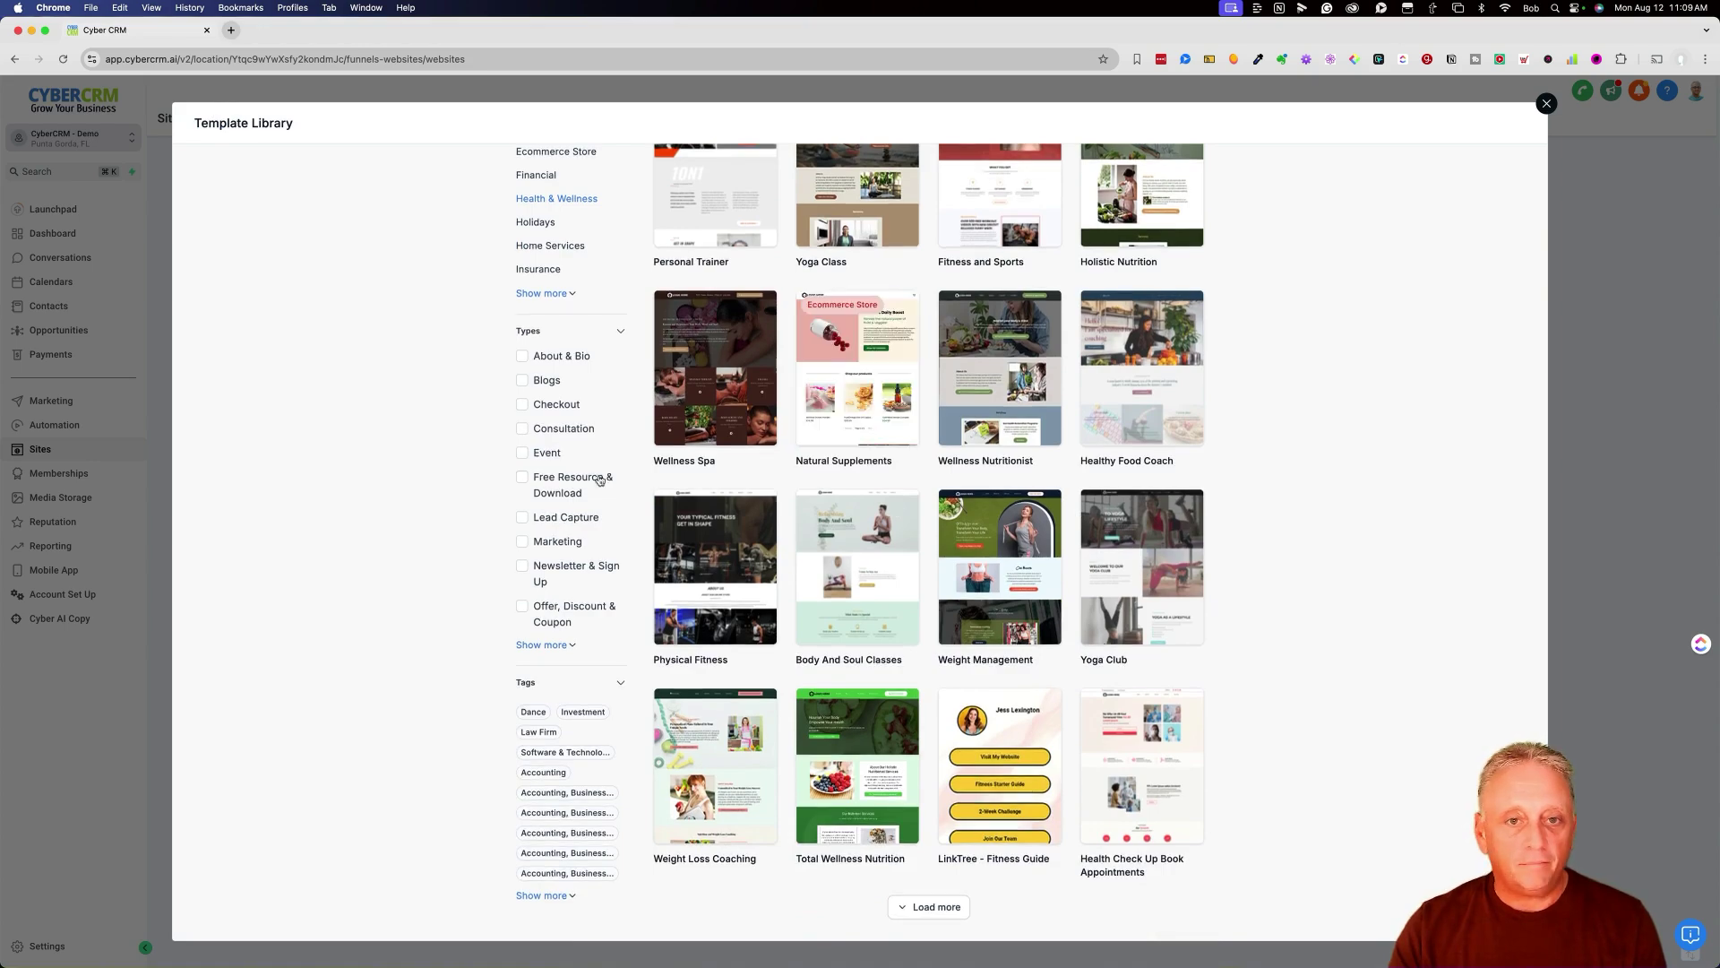
{"action": "scroll", "coordinate": [602, 488], "scroll_direction": "up", "scroll_amount": 3}
{"action": "scroll", "coordinate": [602, 488], "scroll_direction": "up", "scroll_amount": 1}
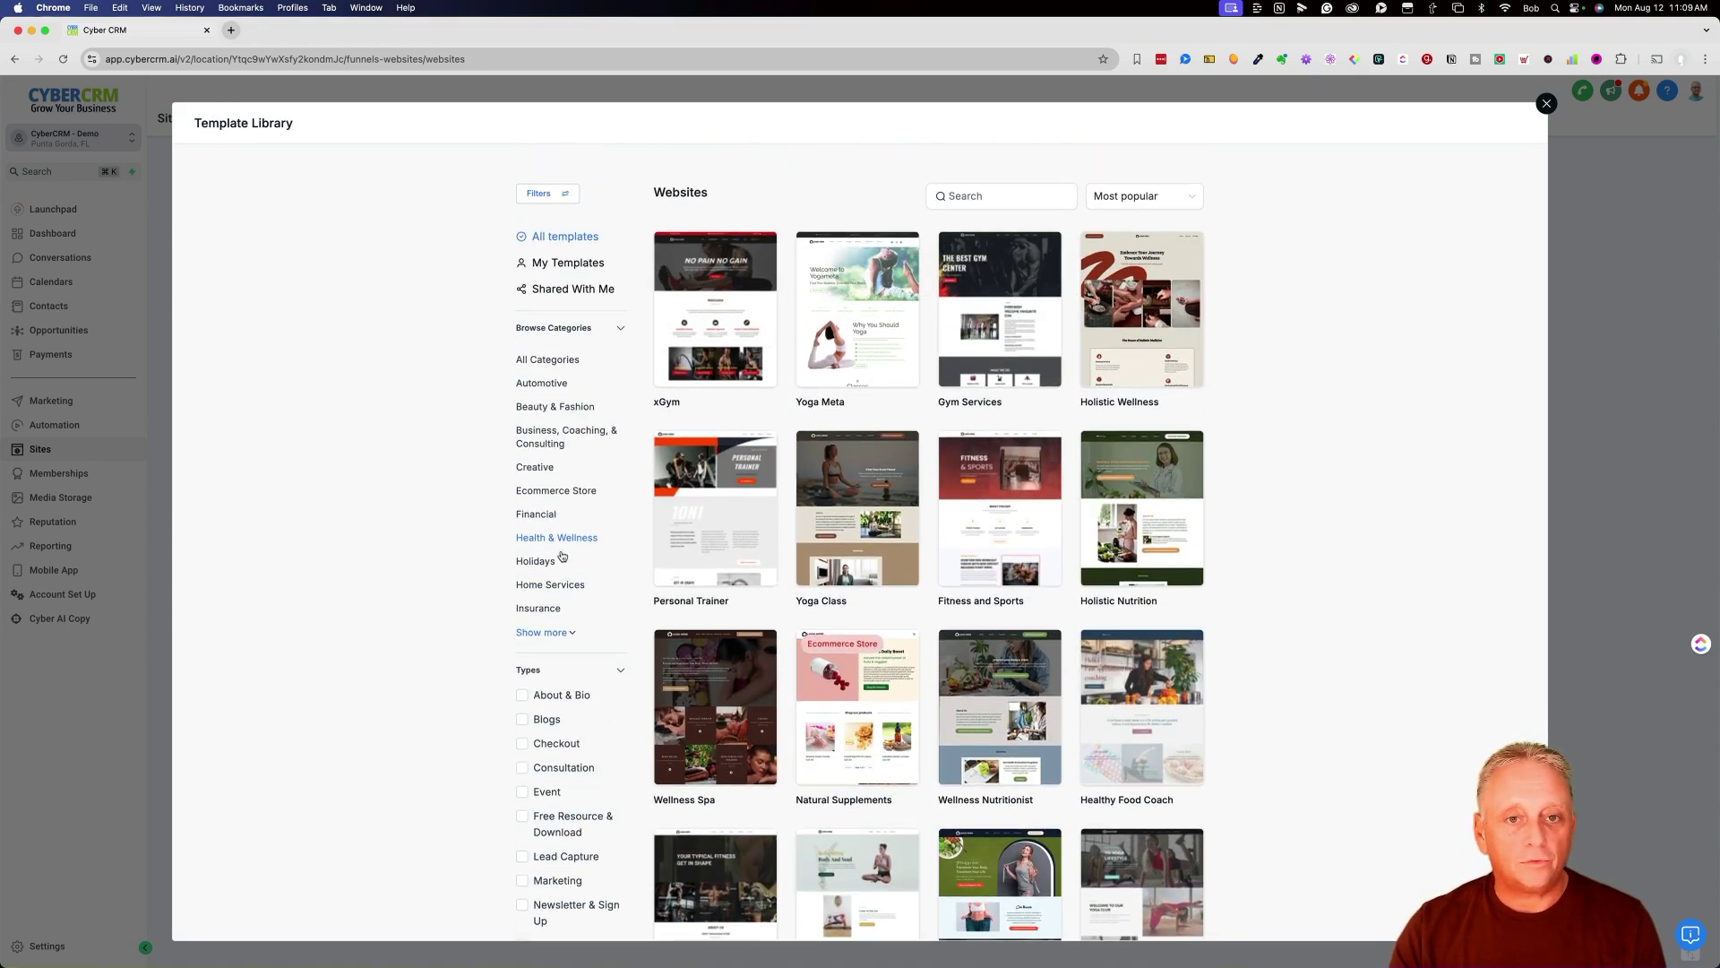
Filter to Automotive, preview the Car Window Tinting template, and use it for the site.
{"action": "left_click", "coordinate": [556, 384]}
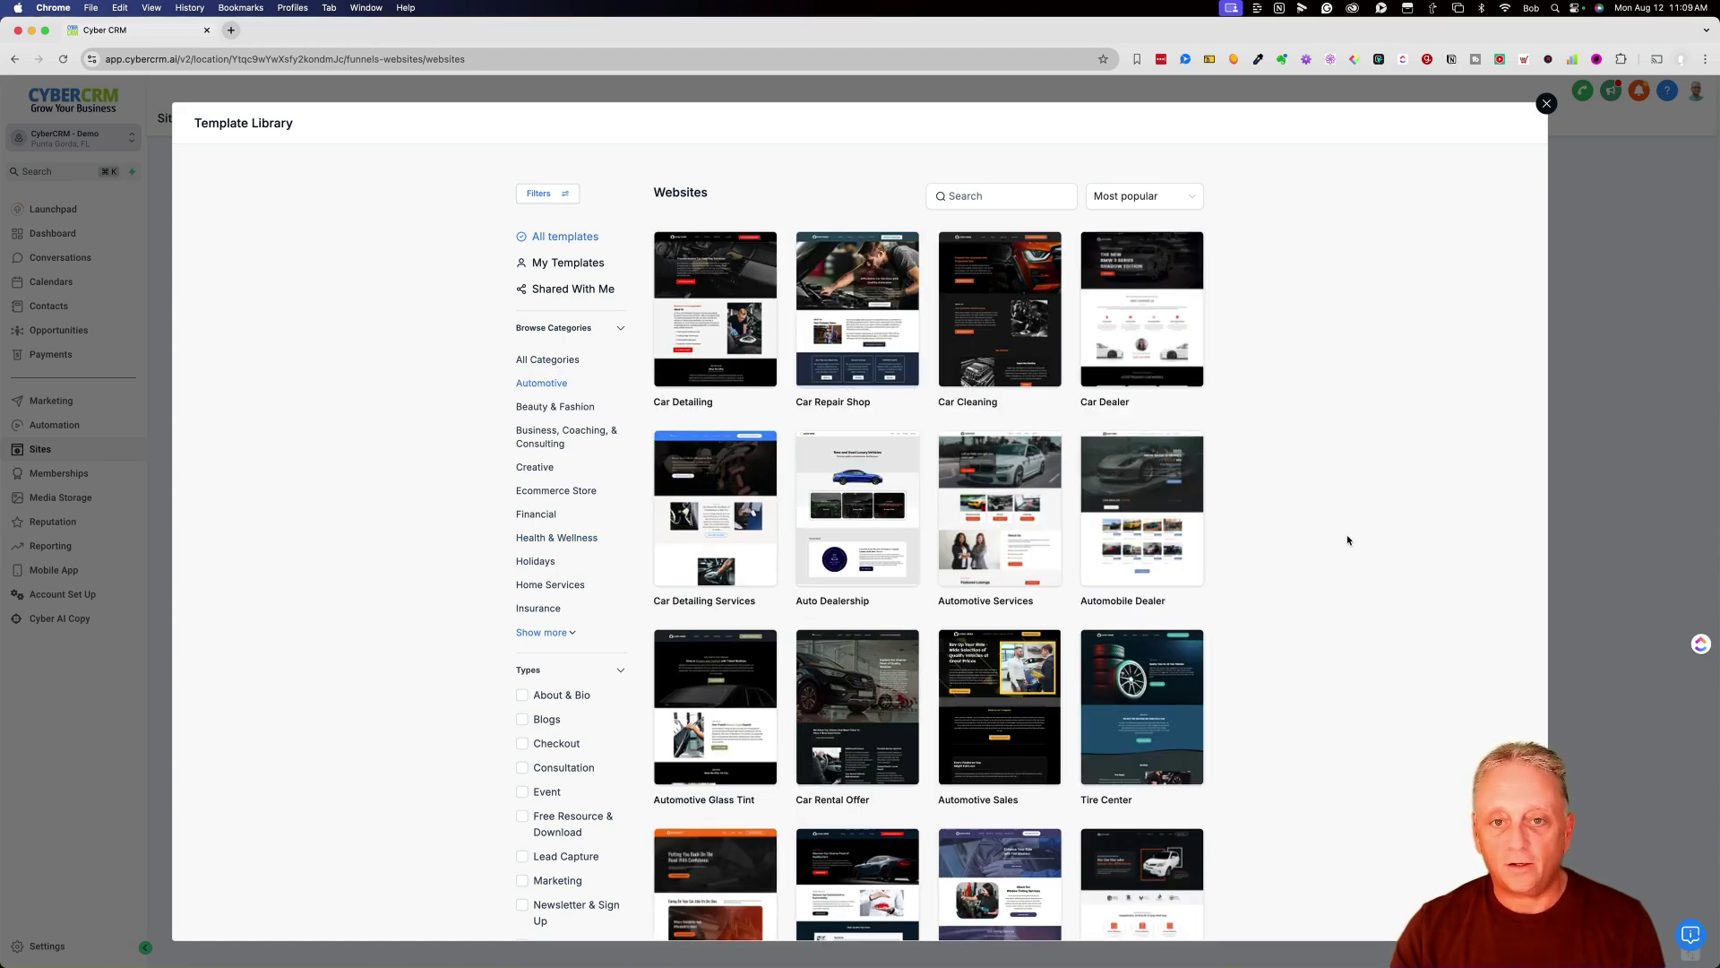
{"action": "scroll", "coordinate": [1196, 704], "scroll_direction": "down", "scroll_amount": 5}
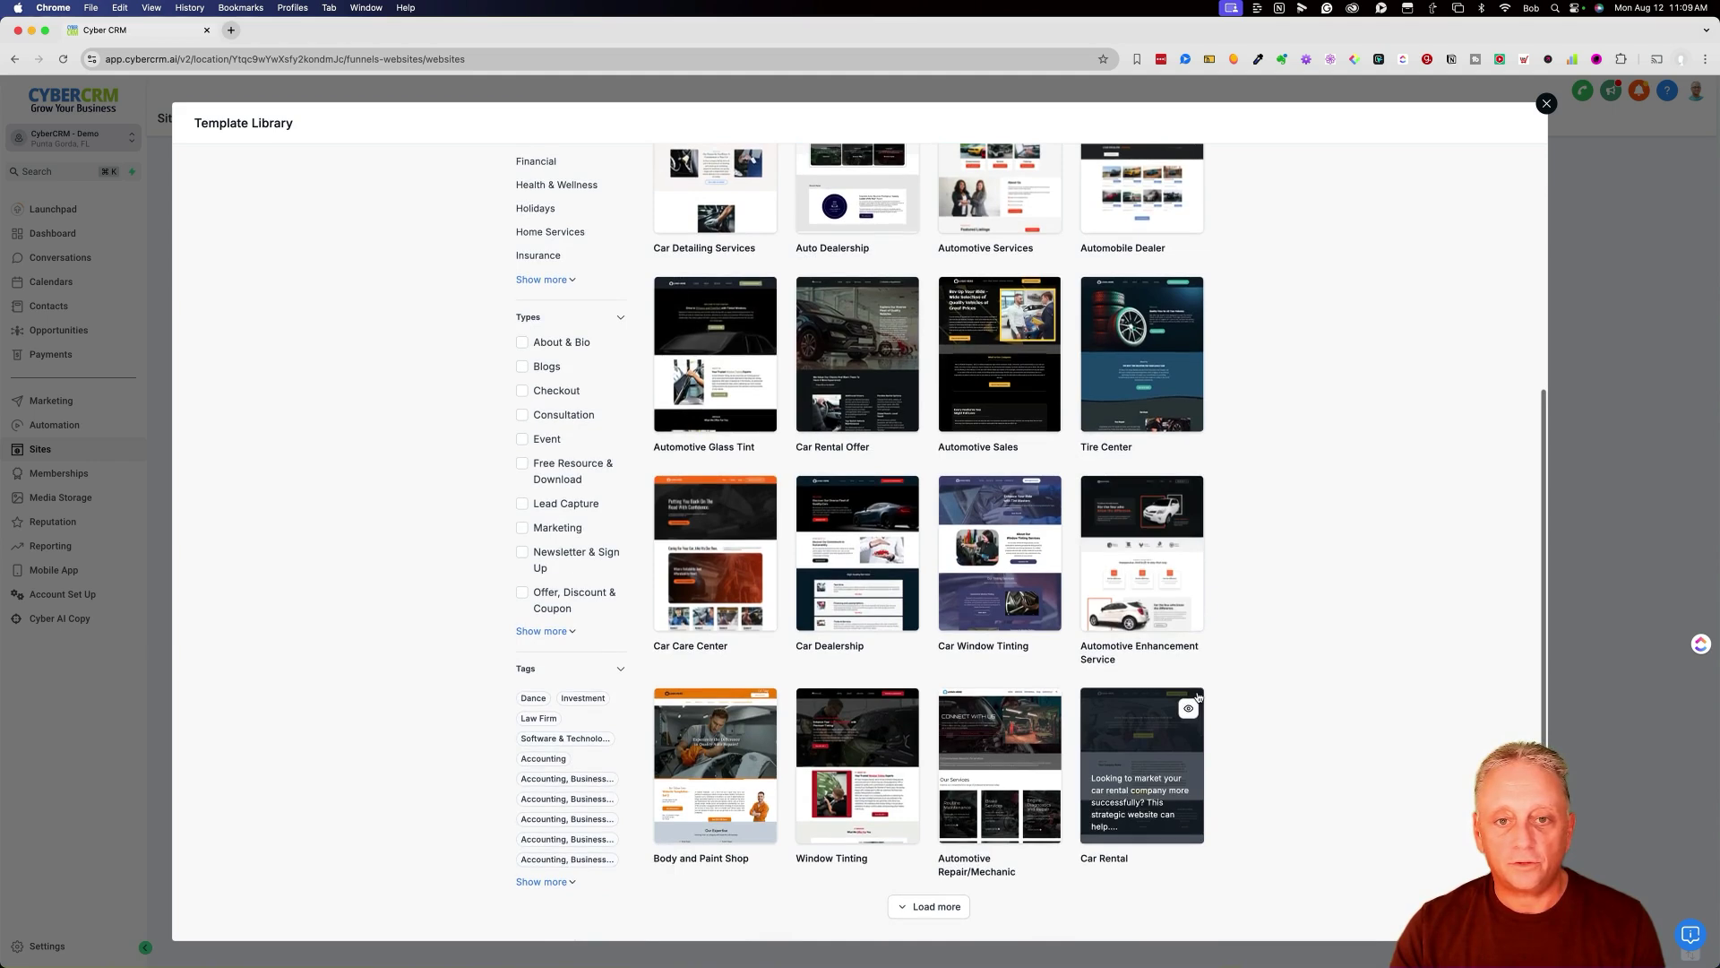
{"action": "left_click", "coordinate": [1045, 498]}
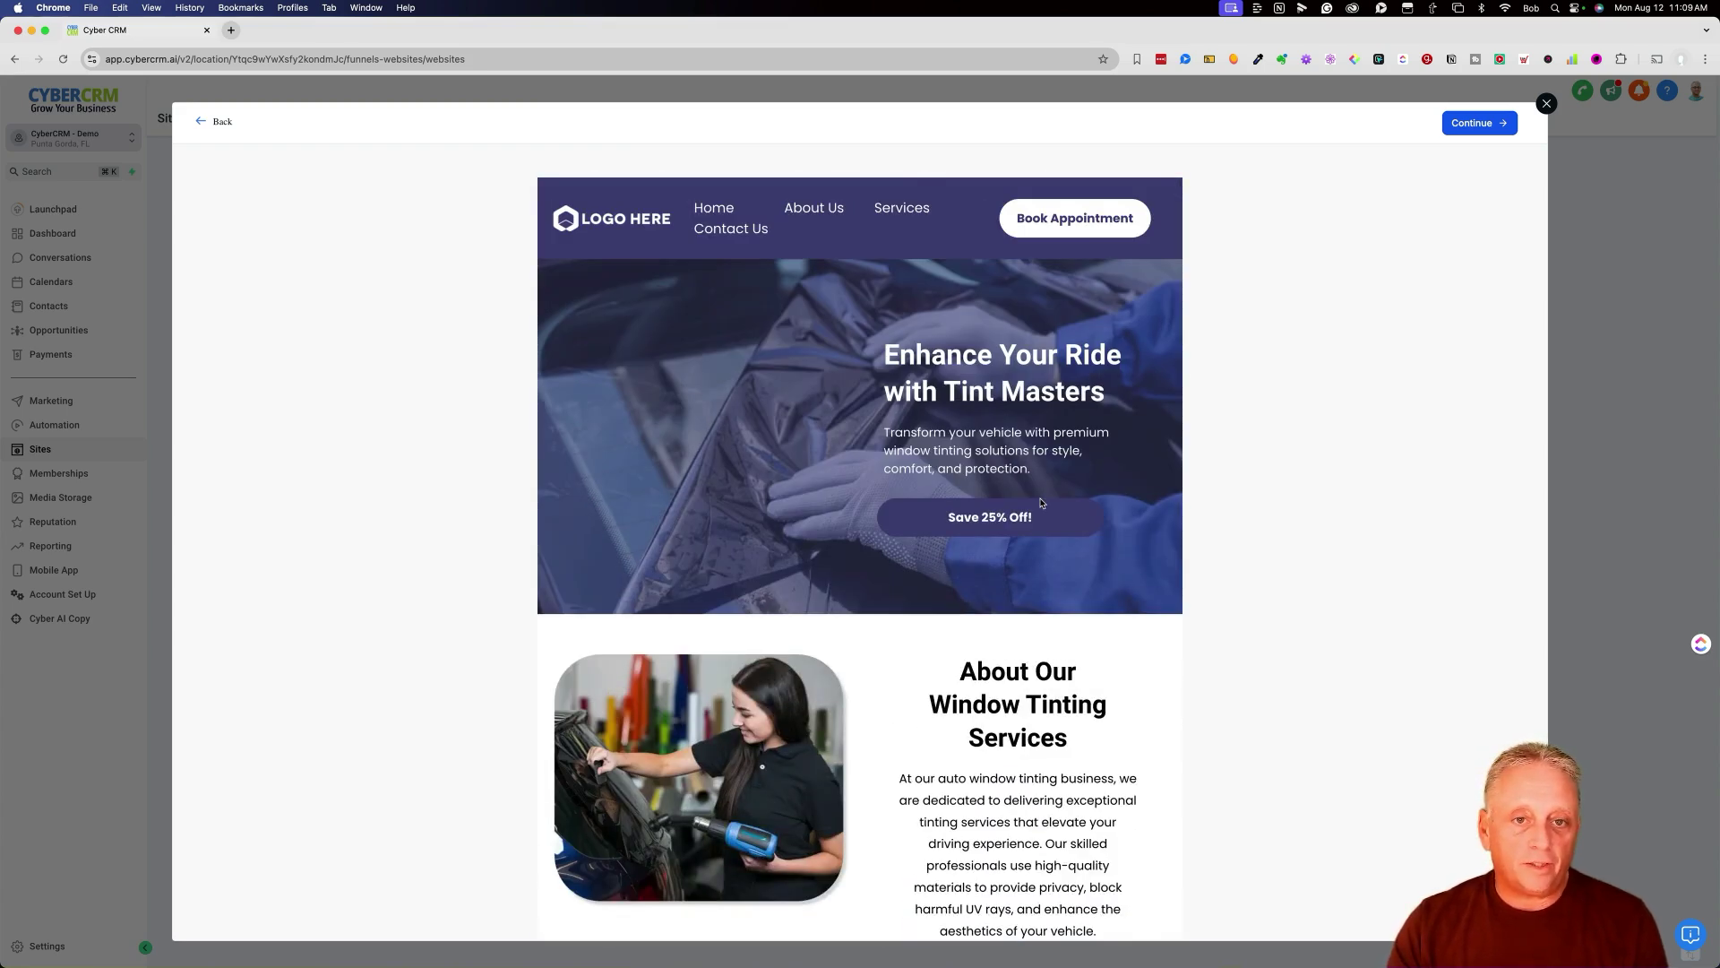
{"action": "scroll", "coordinate": [1025, 629], "scroll_direction": "down", "scroll_amount": 1}
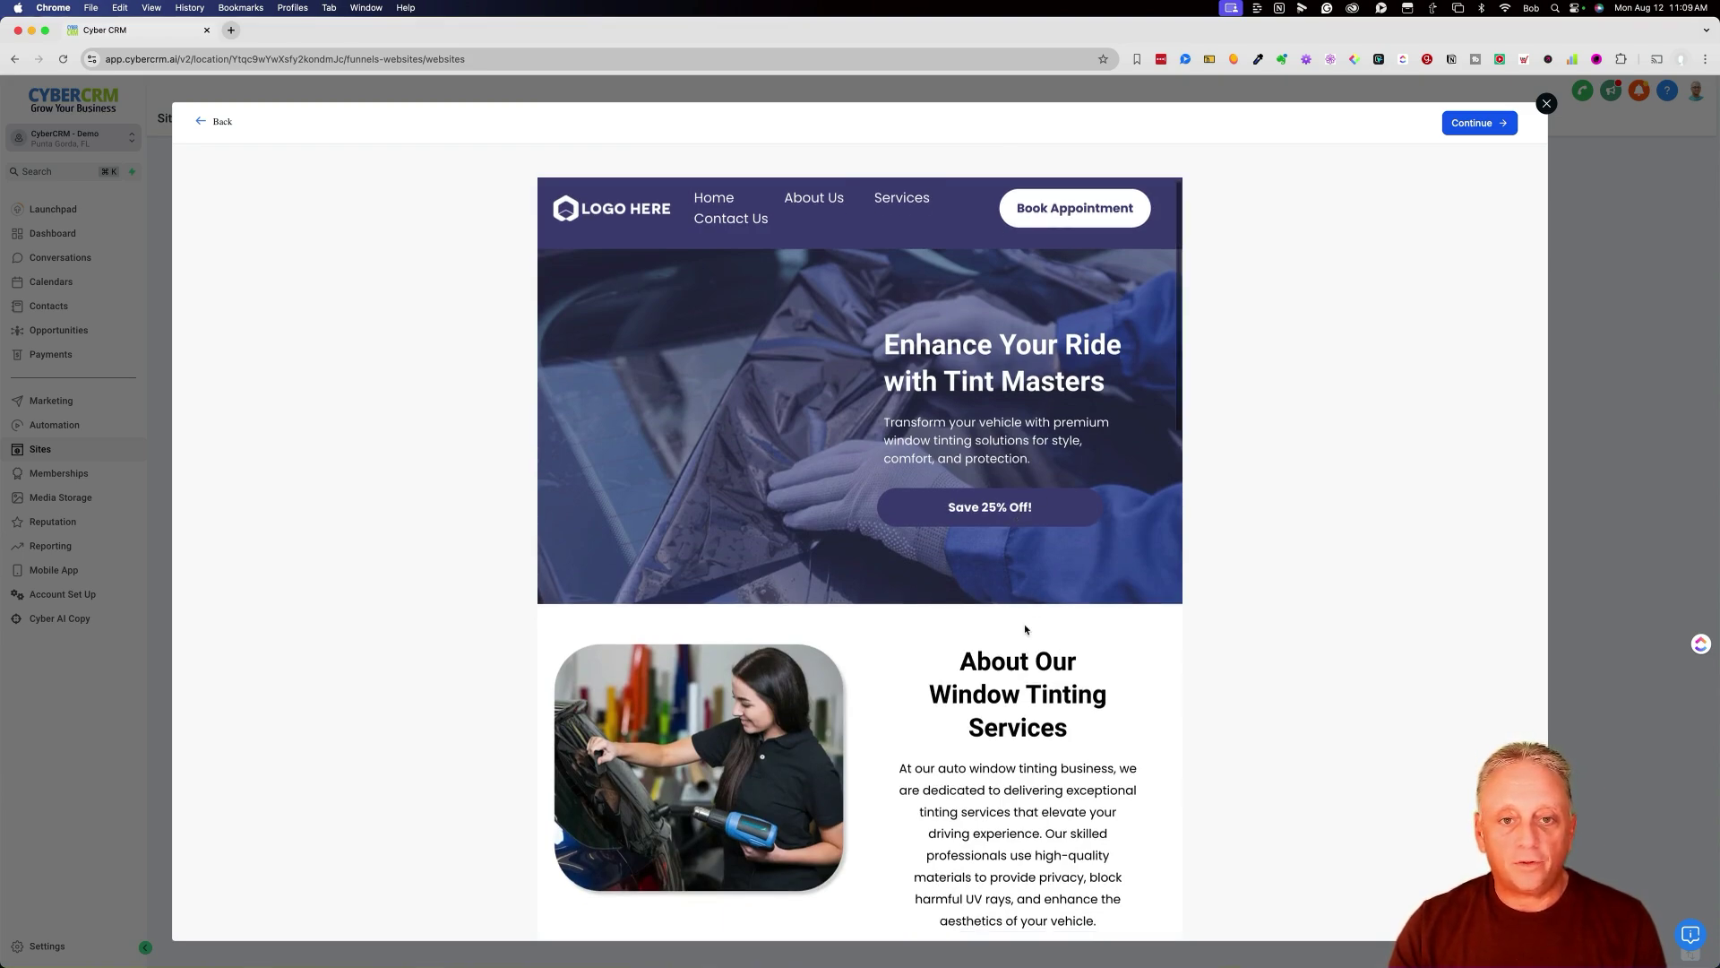
{"action": "scroll", "coordinate": [1025, 630], "scroll_direction": "down", "scroll_amount": 5}
{"action": "scroll", "coordinate": [1024, 623], "scroll_direction": "up", "scroll_amount": 3}
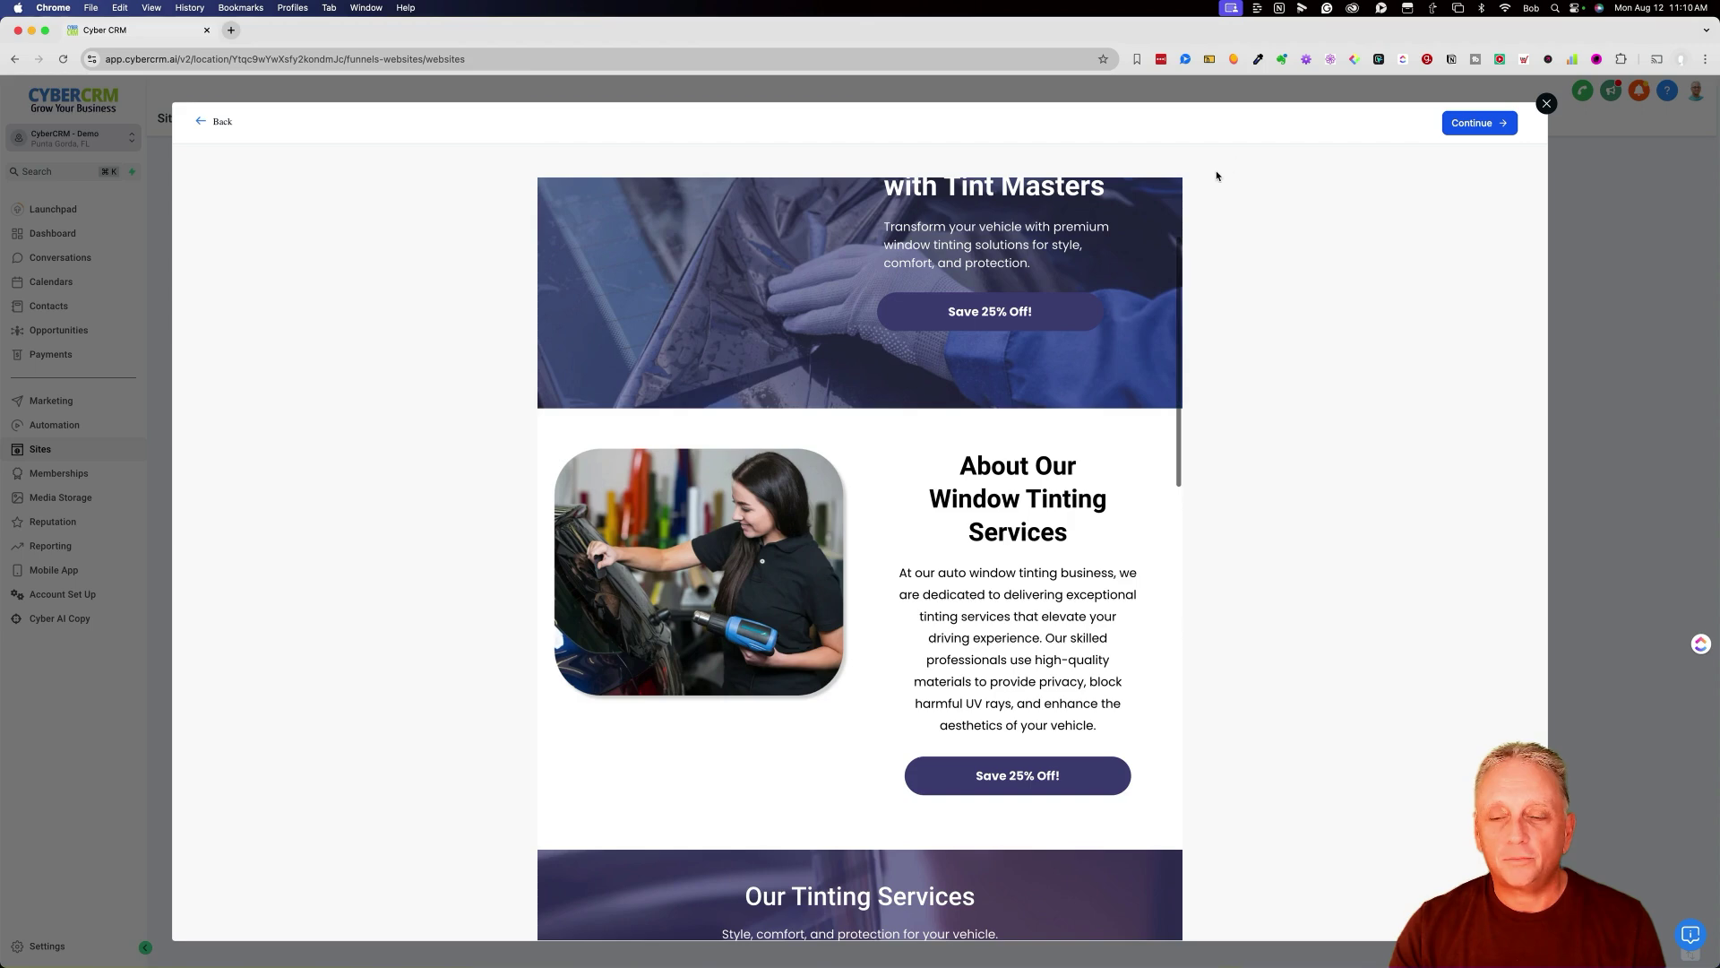
{"action": "left_click", "coordinate": [1477, 123]}
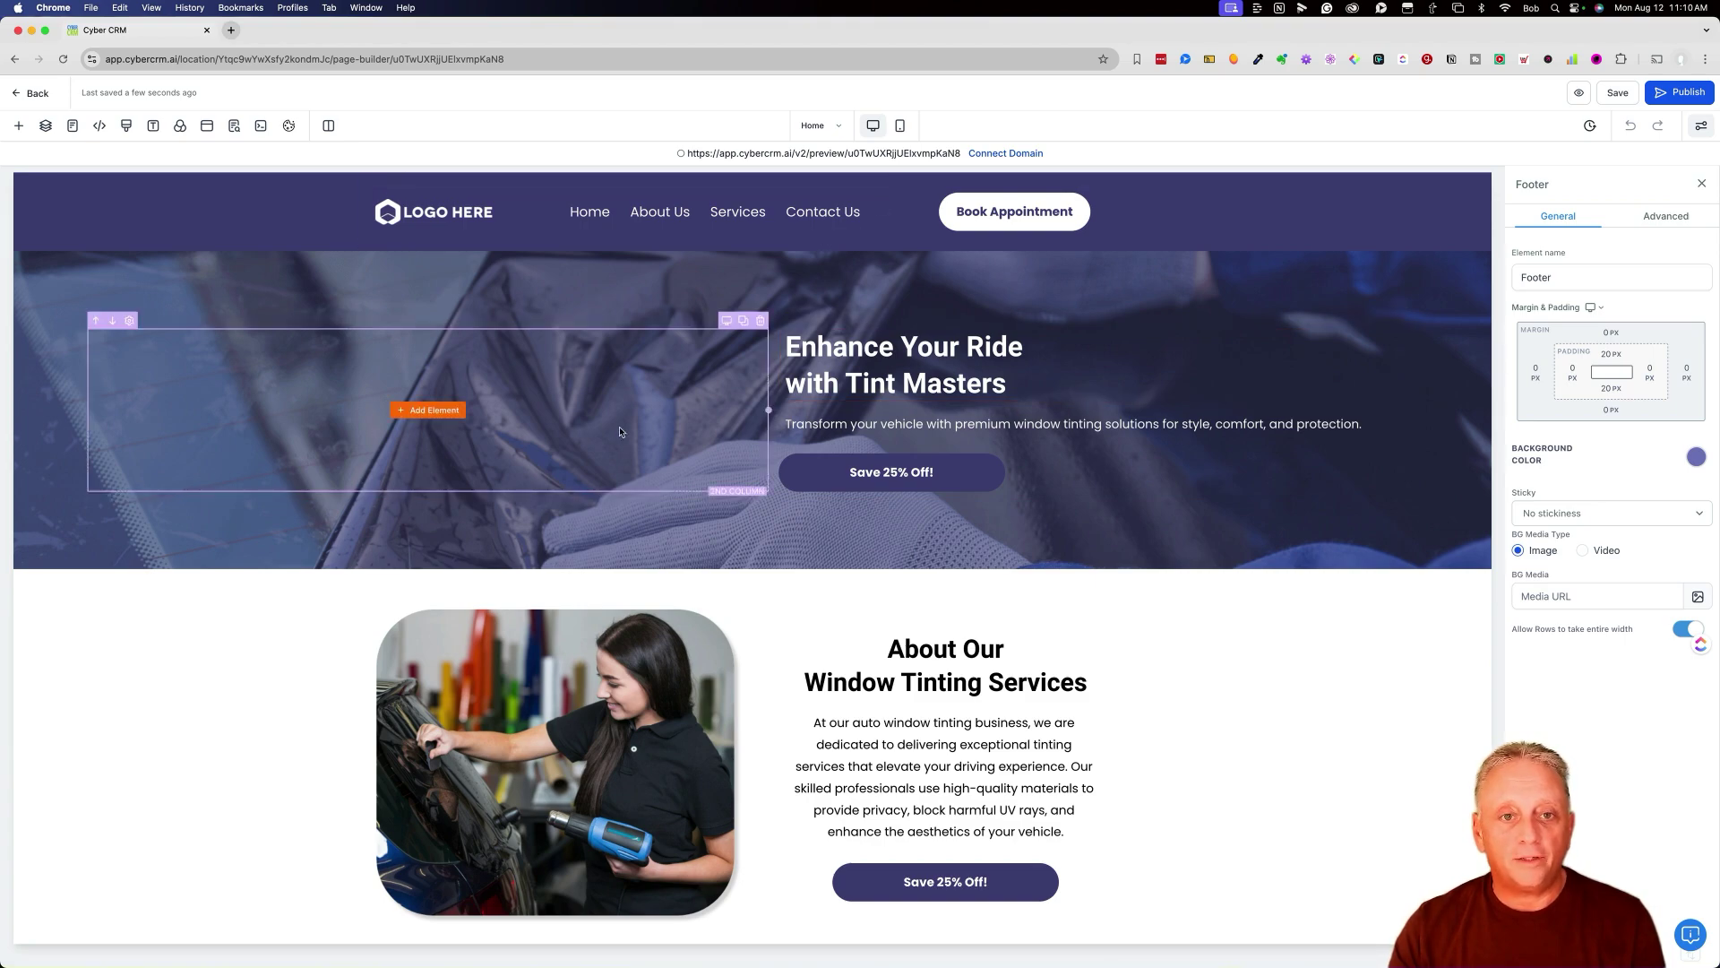
In Layers, inspect Main Nav's two-column row, Navigation Menu and Book Appointment button.
{"action": "left_click", "coordinate": [47, 131]}
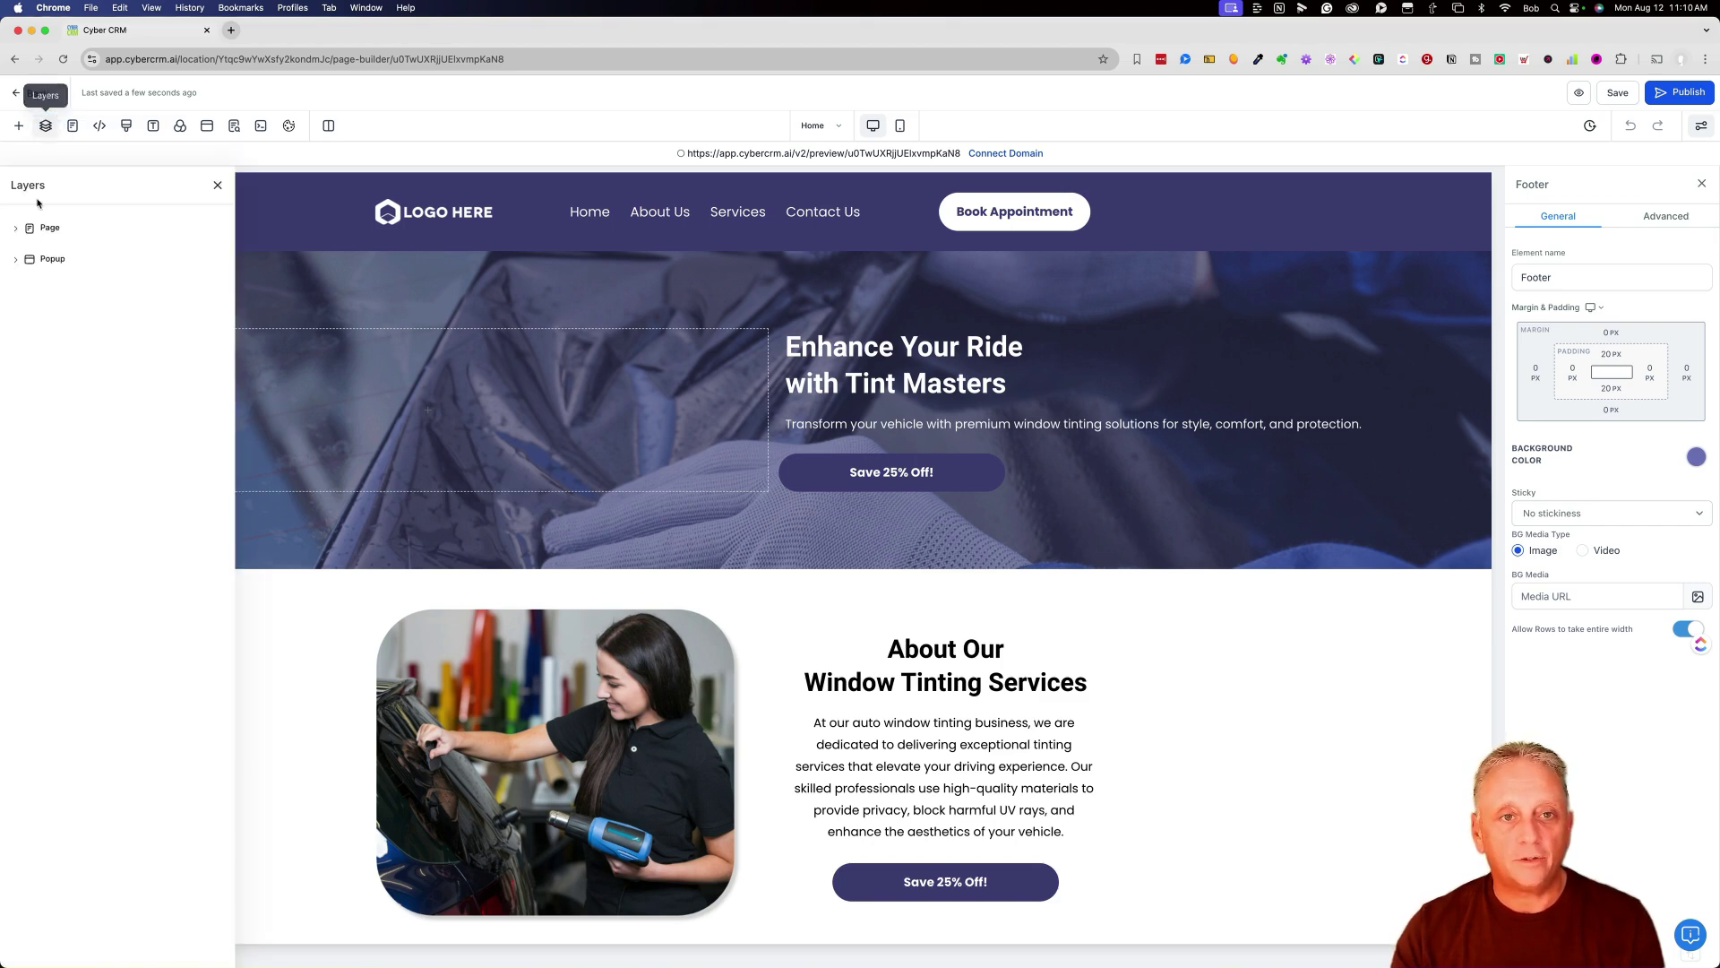
{"action": "left_click", "coordinate": [15, 230]}
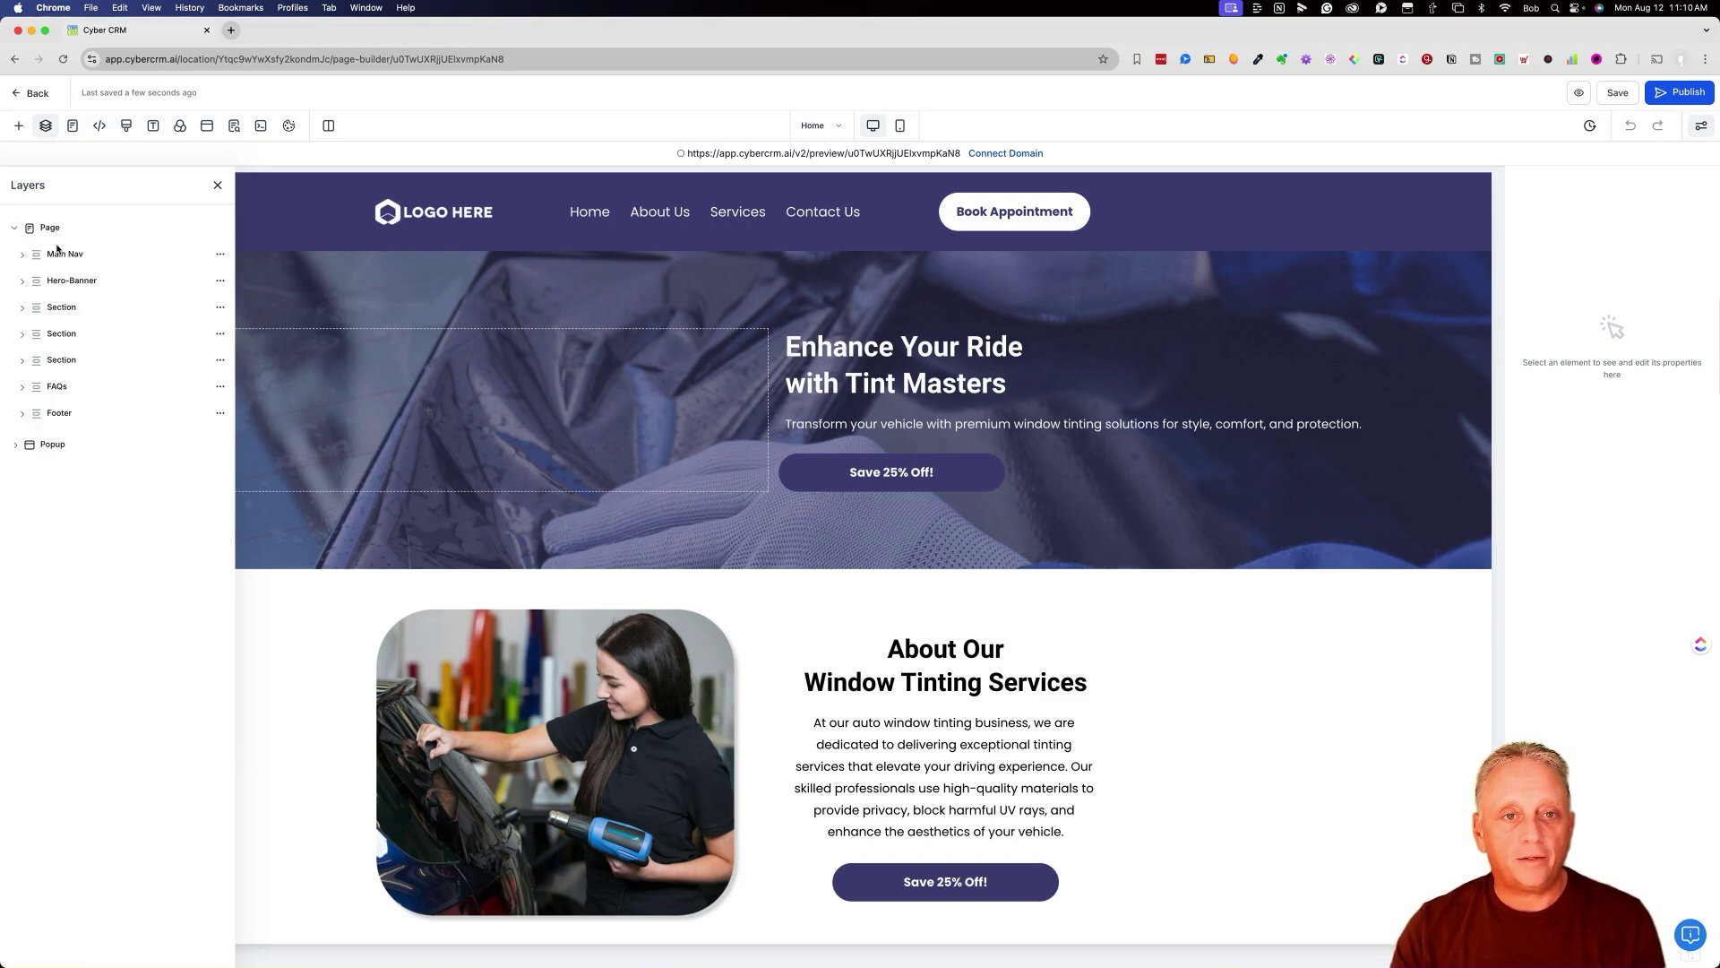
{"action": "left_click", "coordinate": [61, 254]}
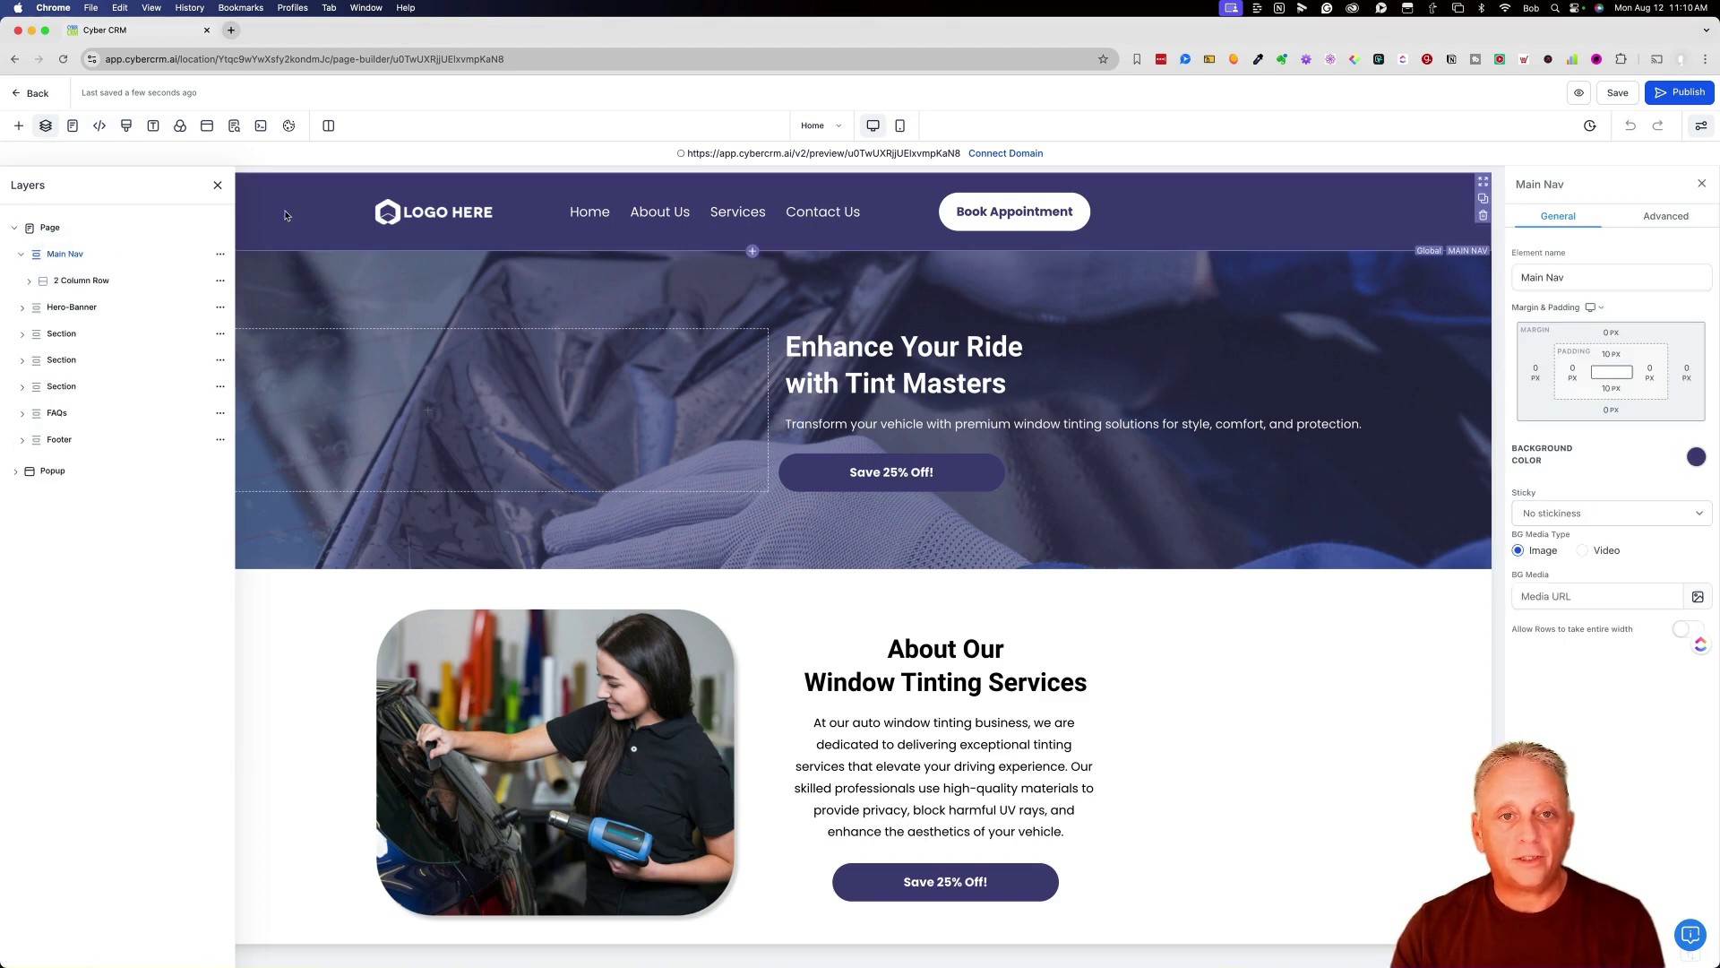
{"action": "left_click", "coordinate": [61, 256]}
{"action": "left_click", "coordinate": [60, 256]}
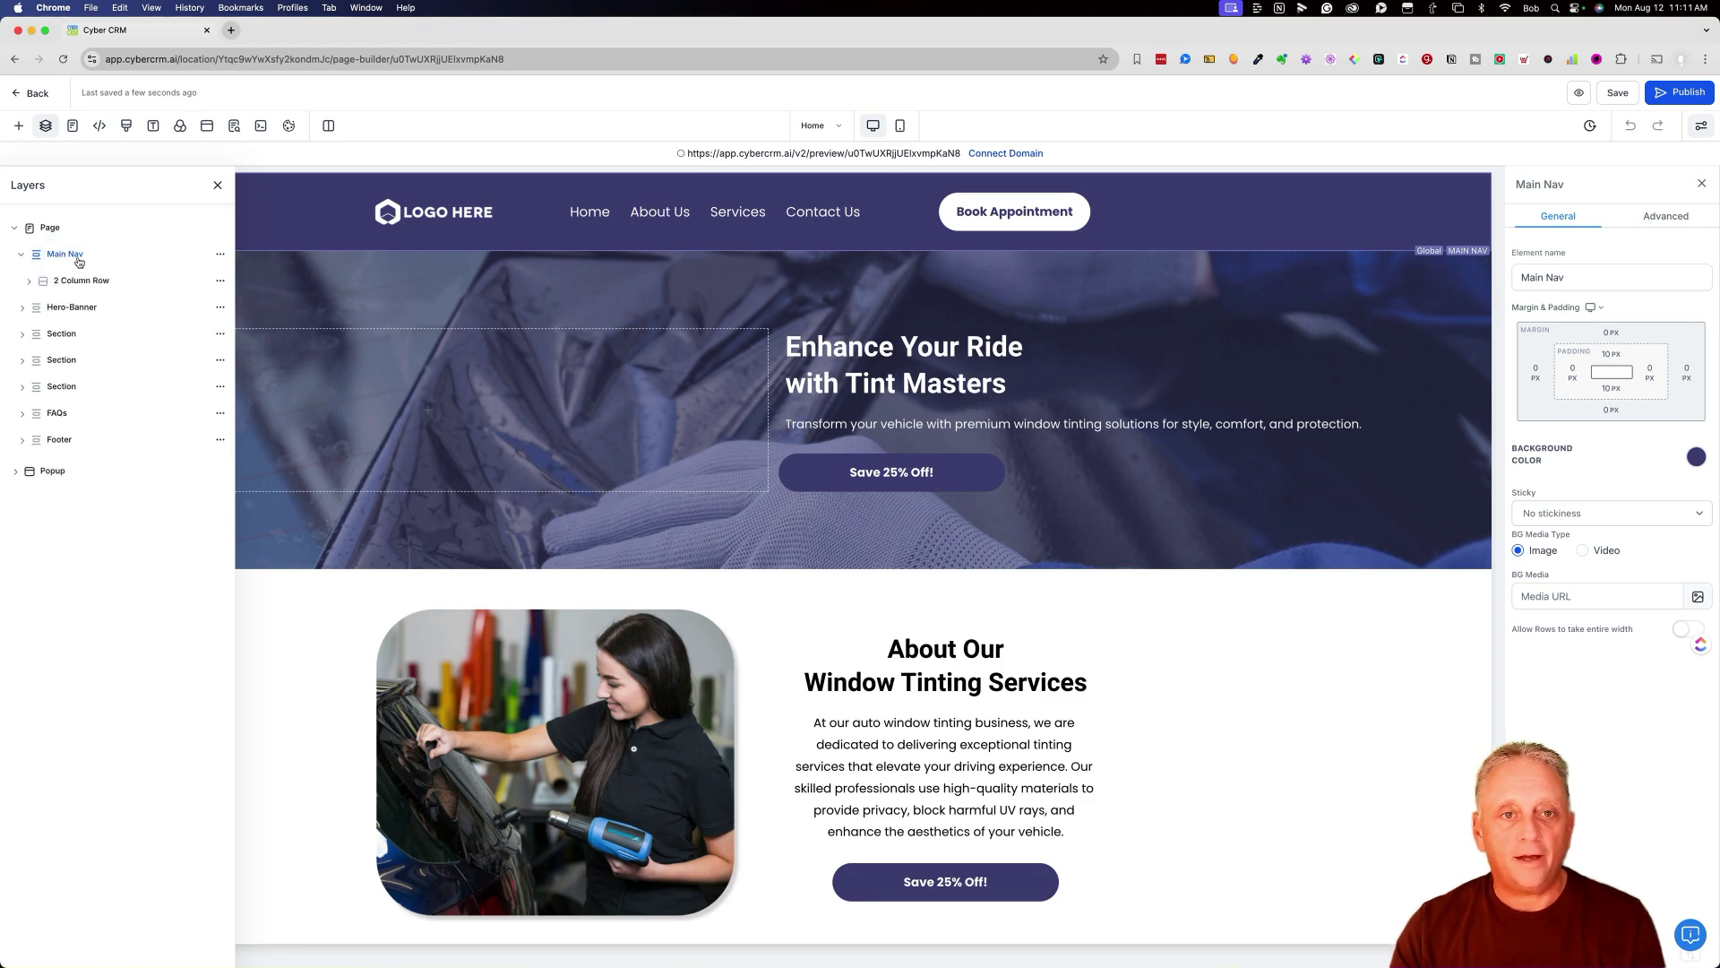
{"action": "left_click", "coordinate": [81, 281]}
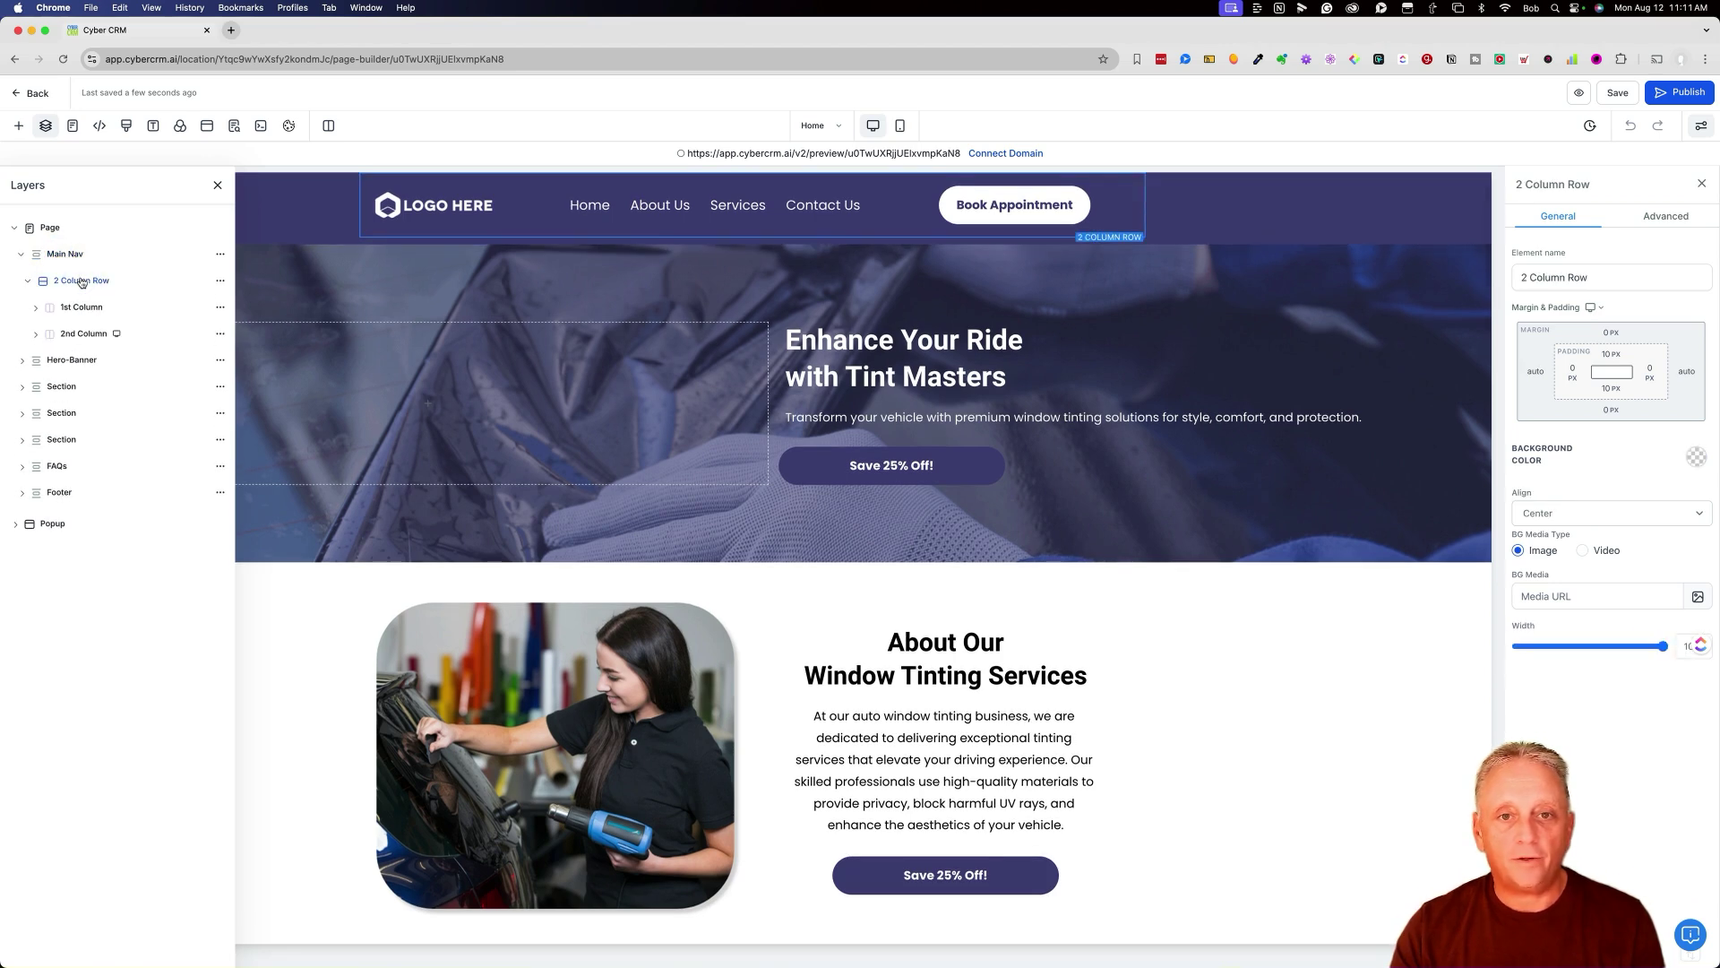
{"action": "left_click", "coordinate": [81, 305]}
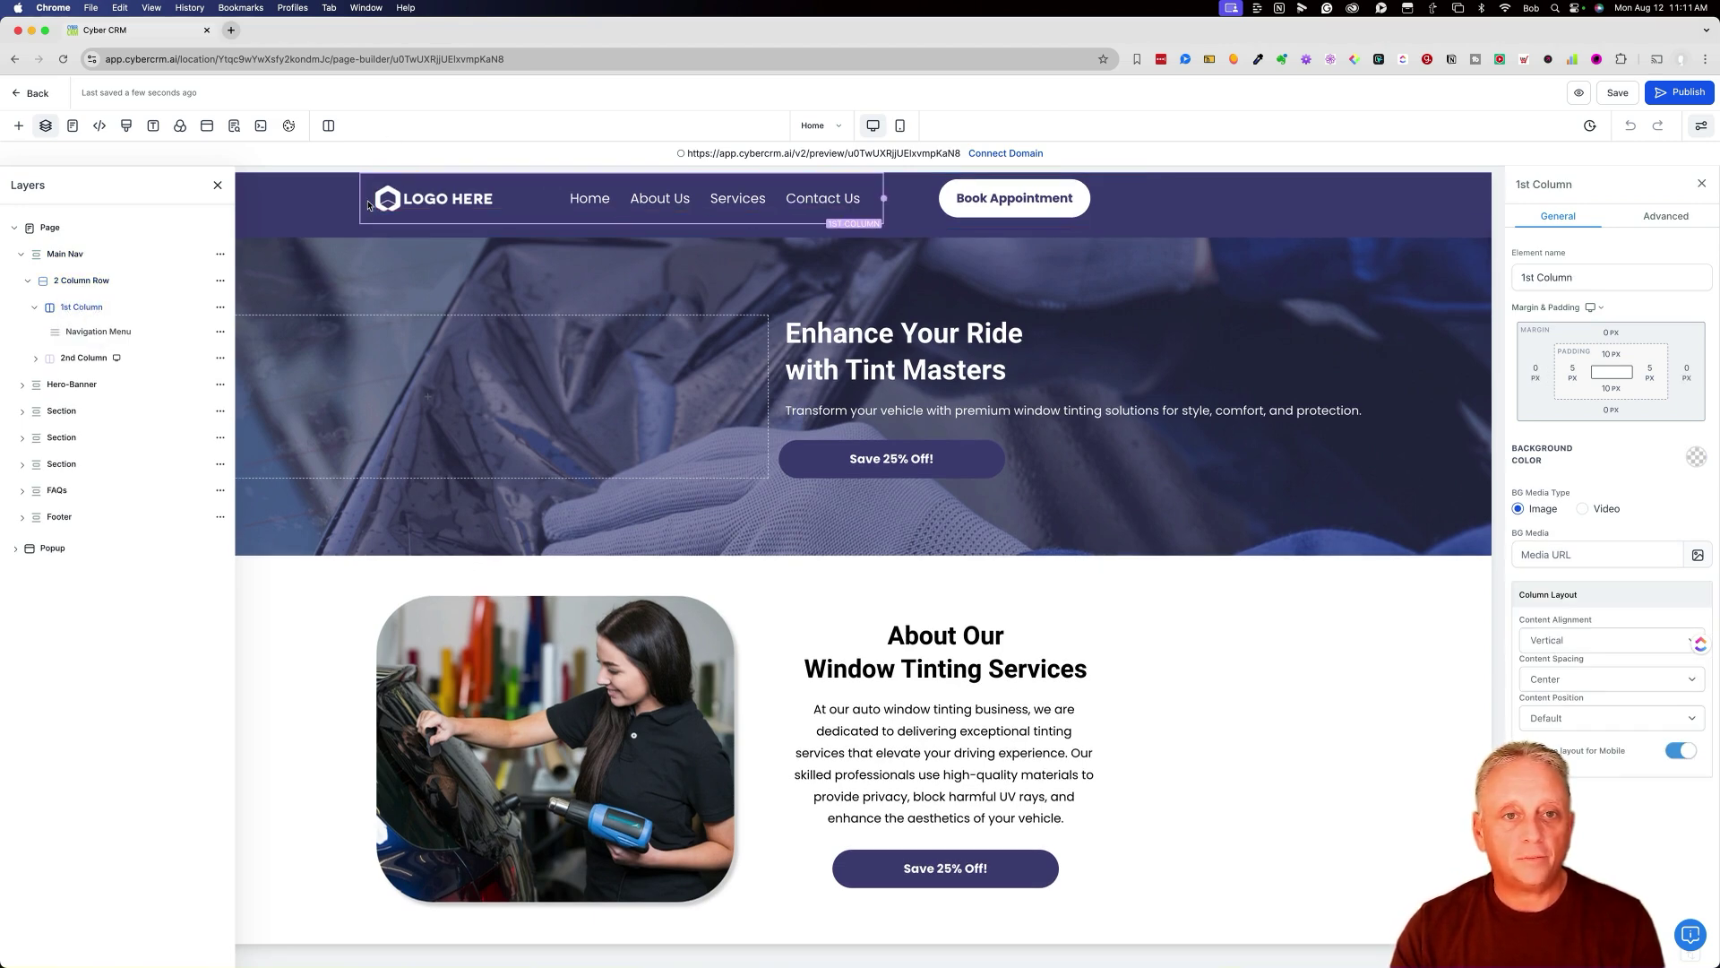
{"action": "left_click", "coordinate": [100, 359]}
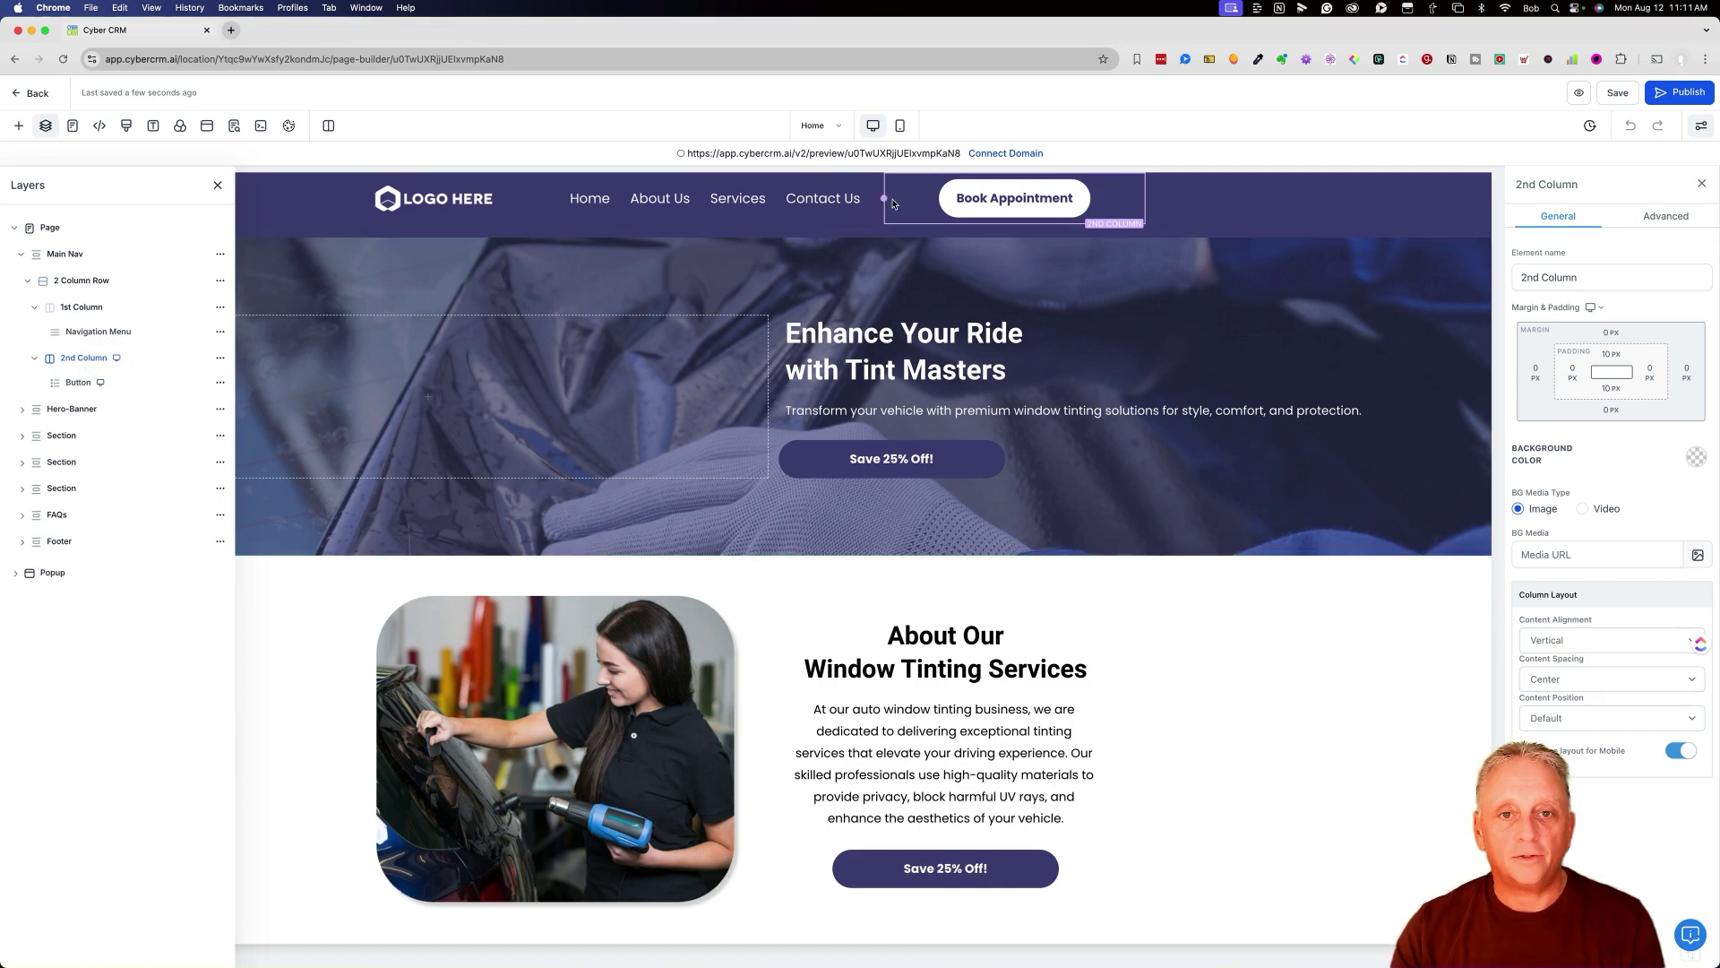
{"action": "left_click", "coordinate": [90, 335]}
{"action": "left_click", "coordinate": [81, 385]}
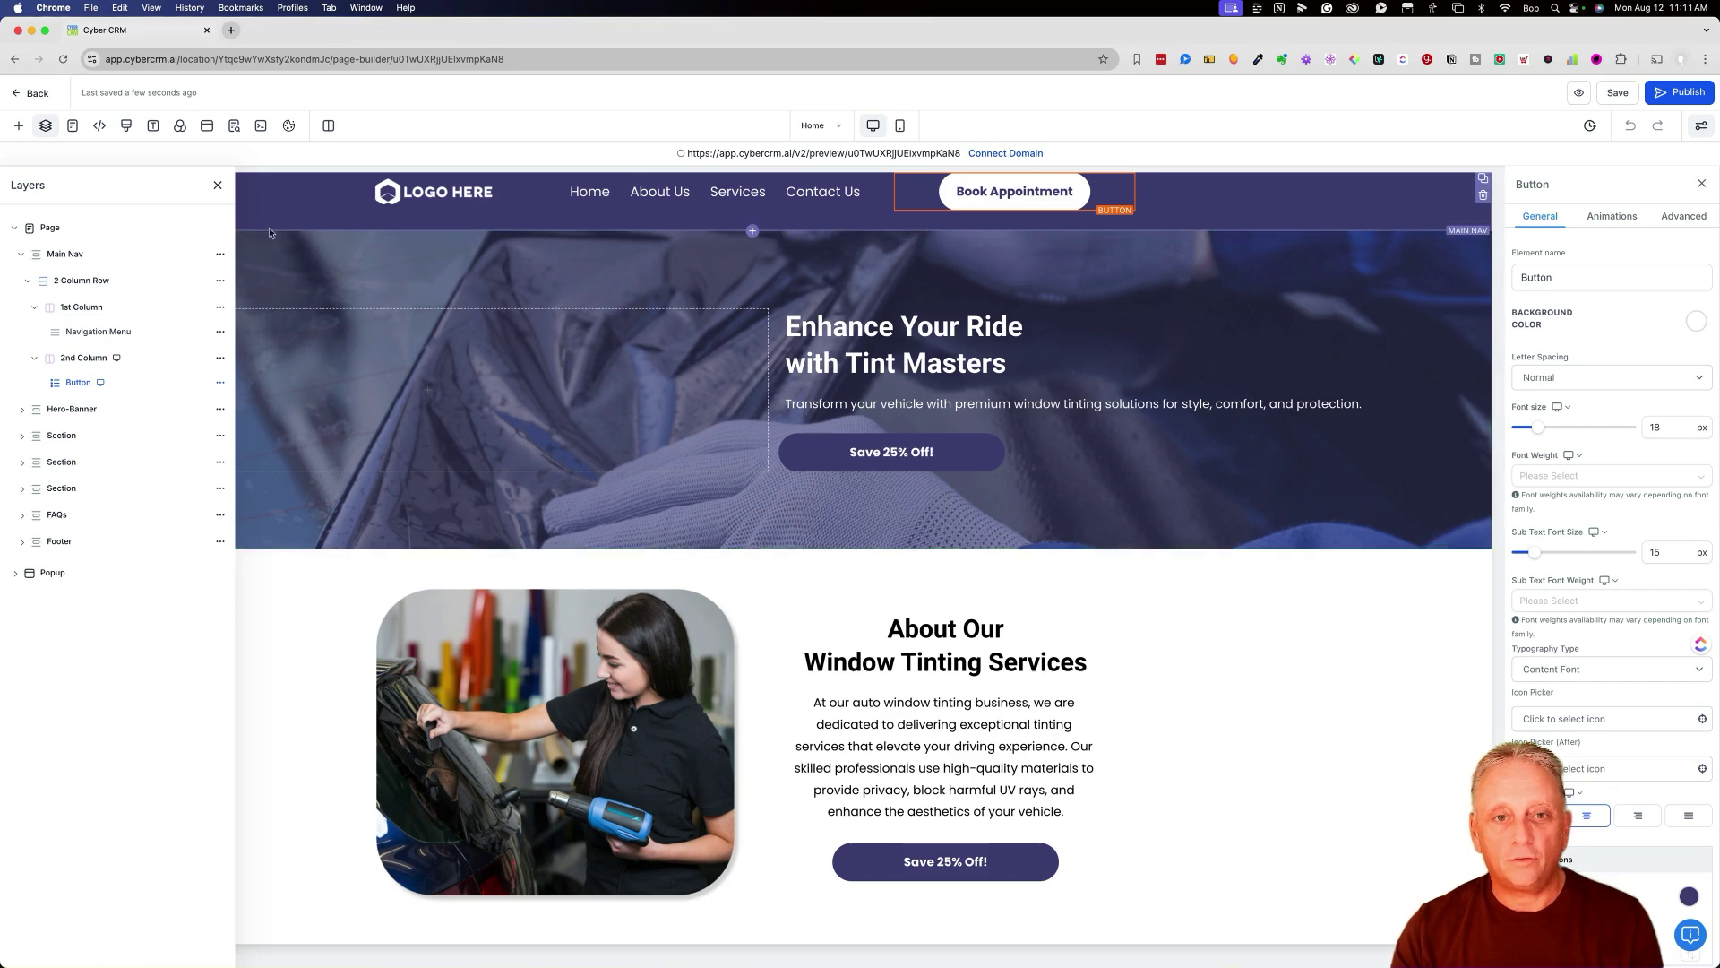
Select the About and Hero-Banner sections, scroll the page, and open Add Elements.
{"action": "left_click", "coordinate": [282, 579]}
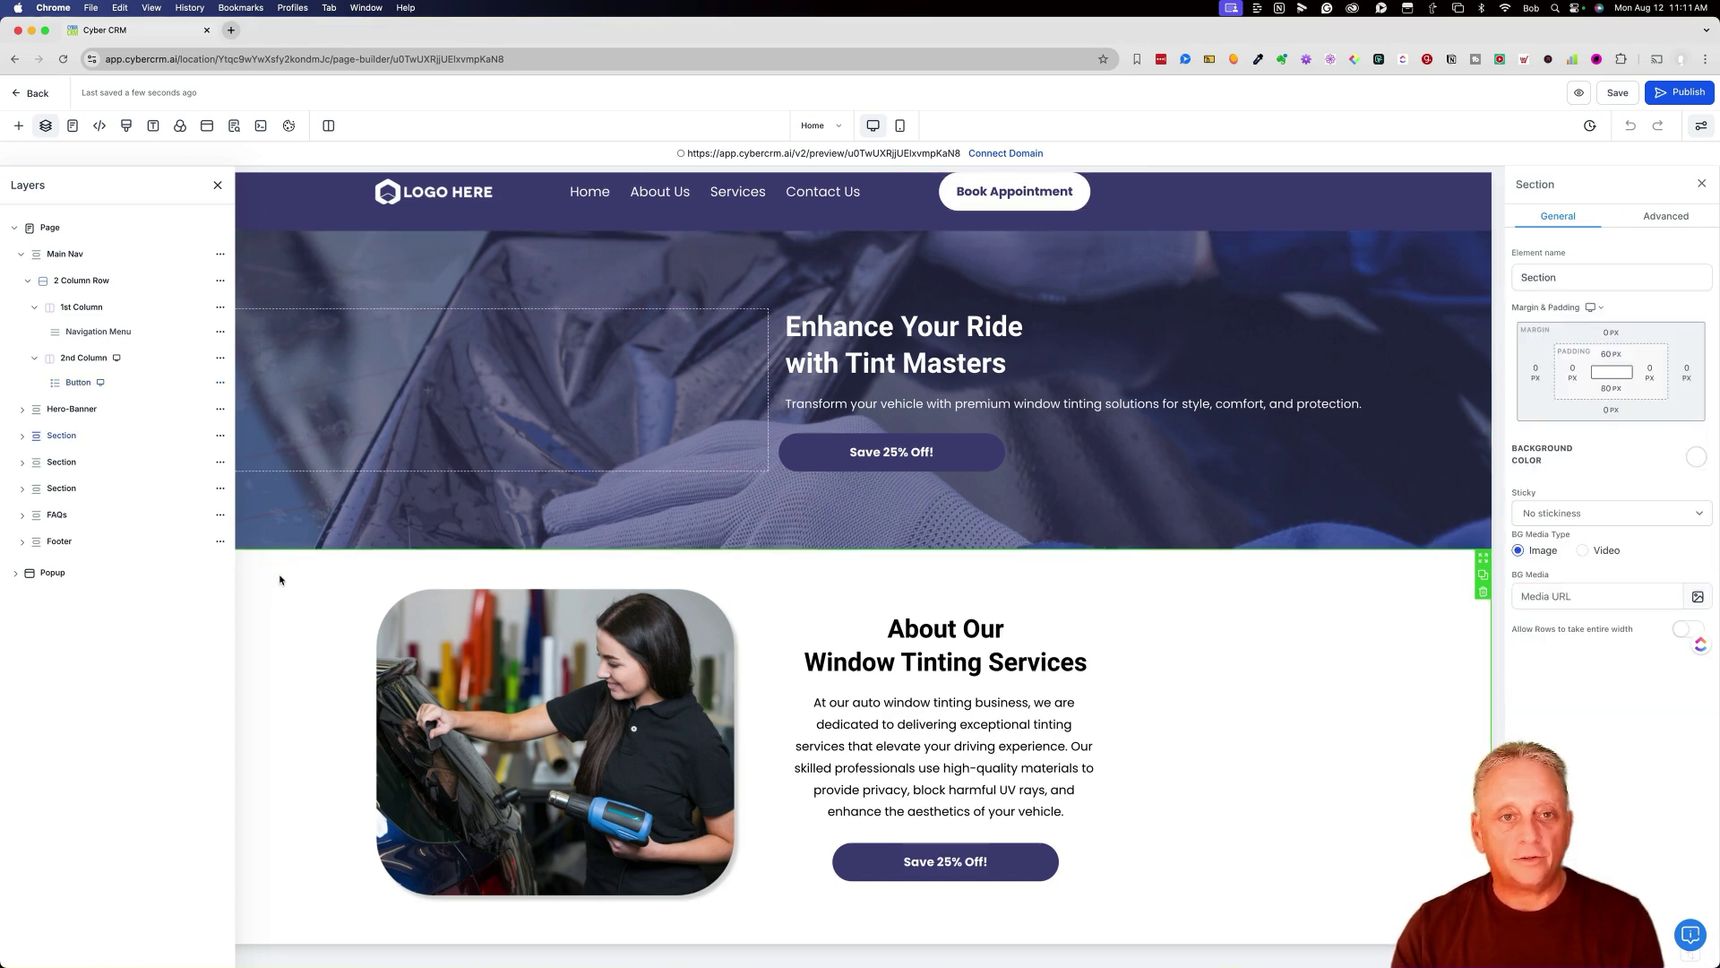
{"action": "left_click", "coordinate": [69, 410]}
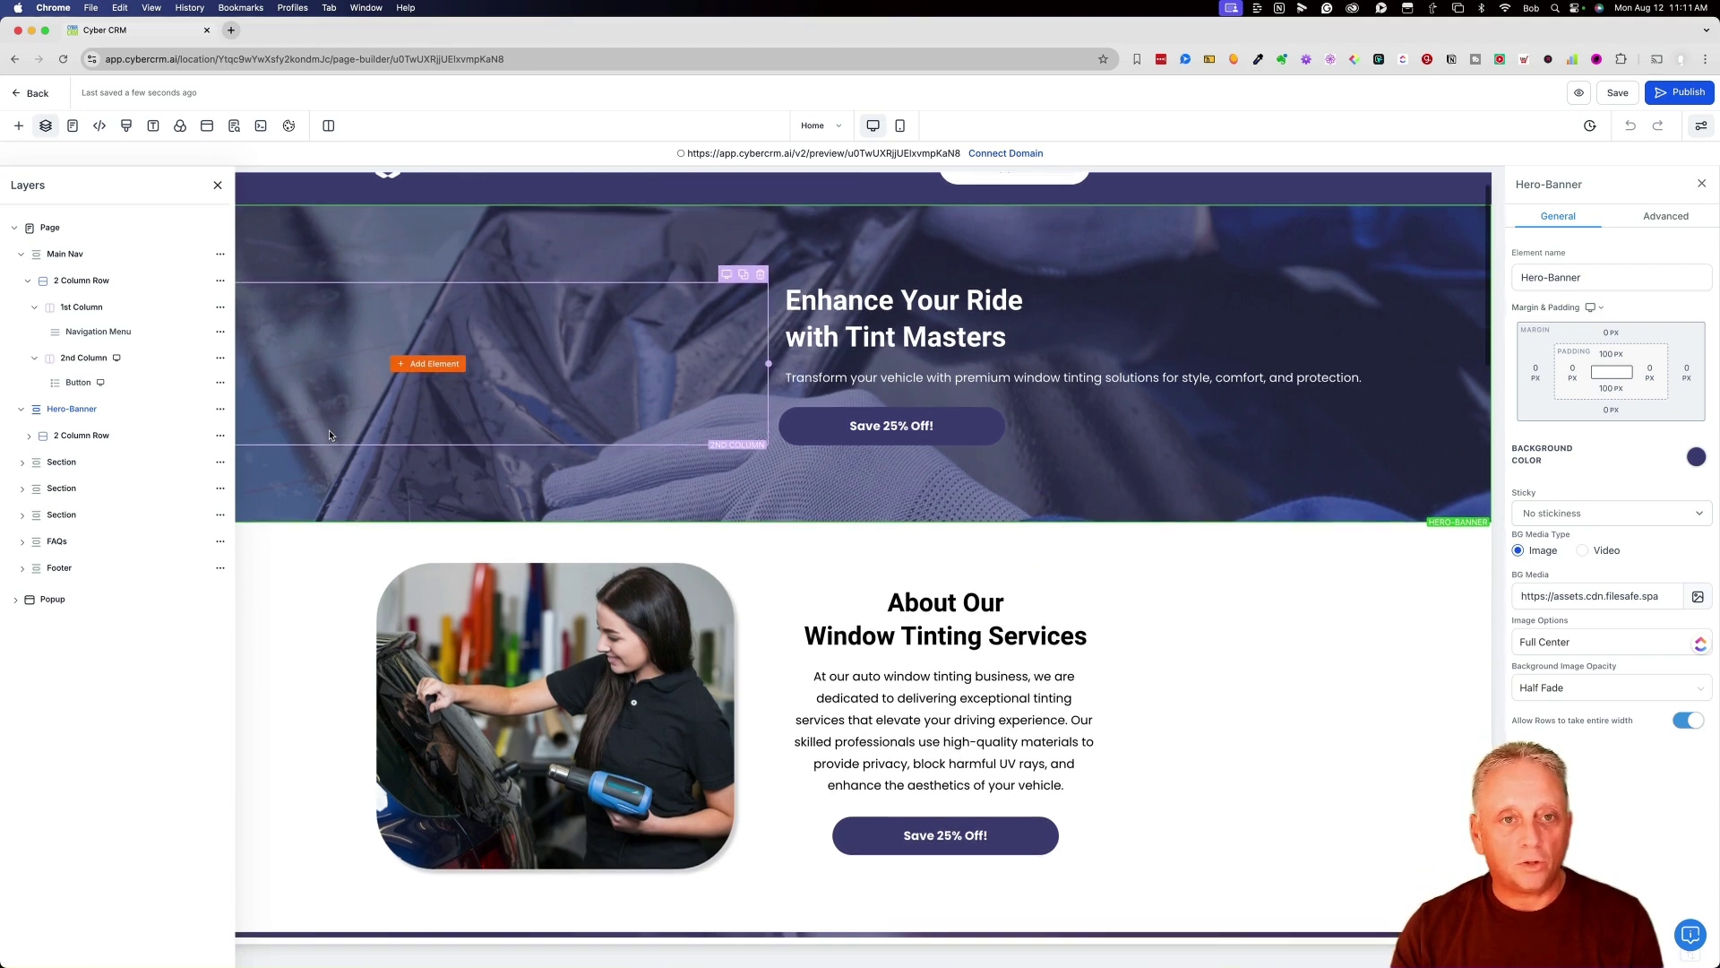
{"action": "scroll", "coordinate": [329, 435], "scroll_direction": "down", "scroll_amount": 6}
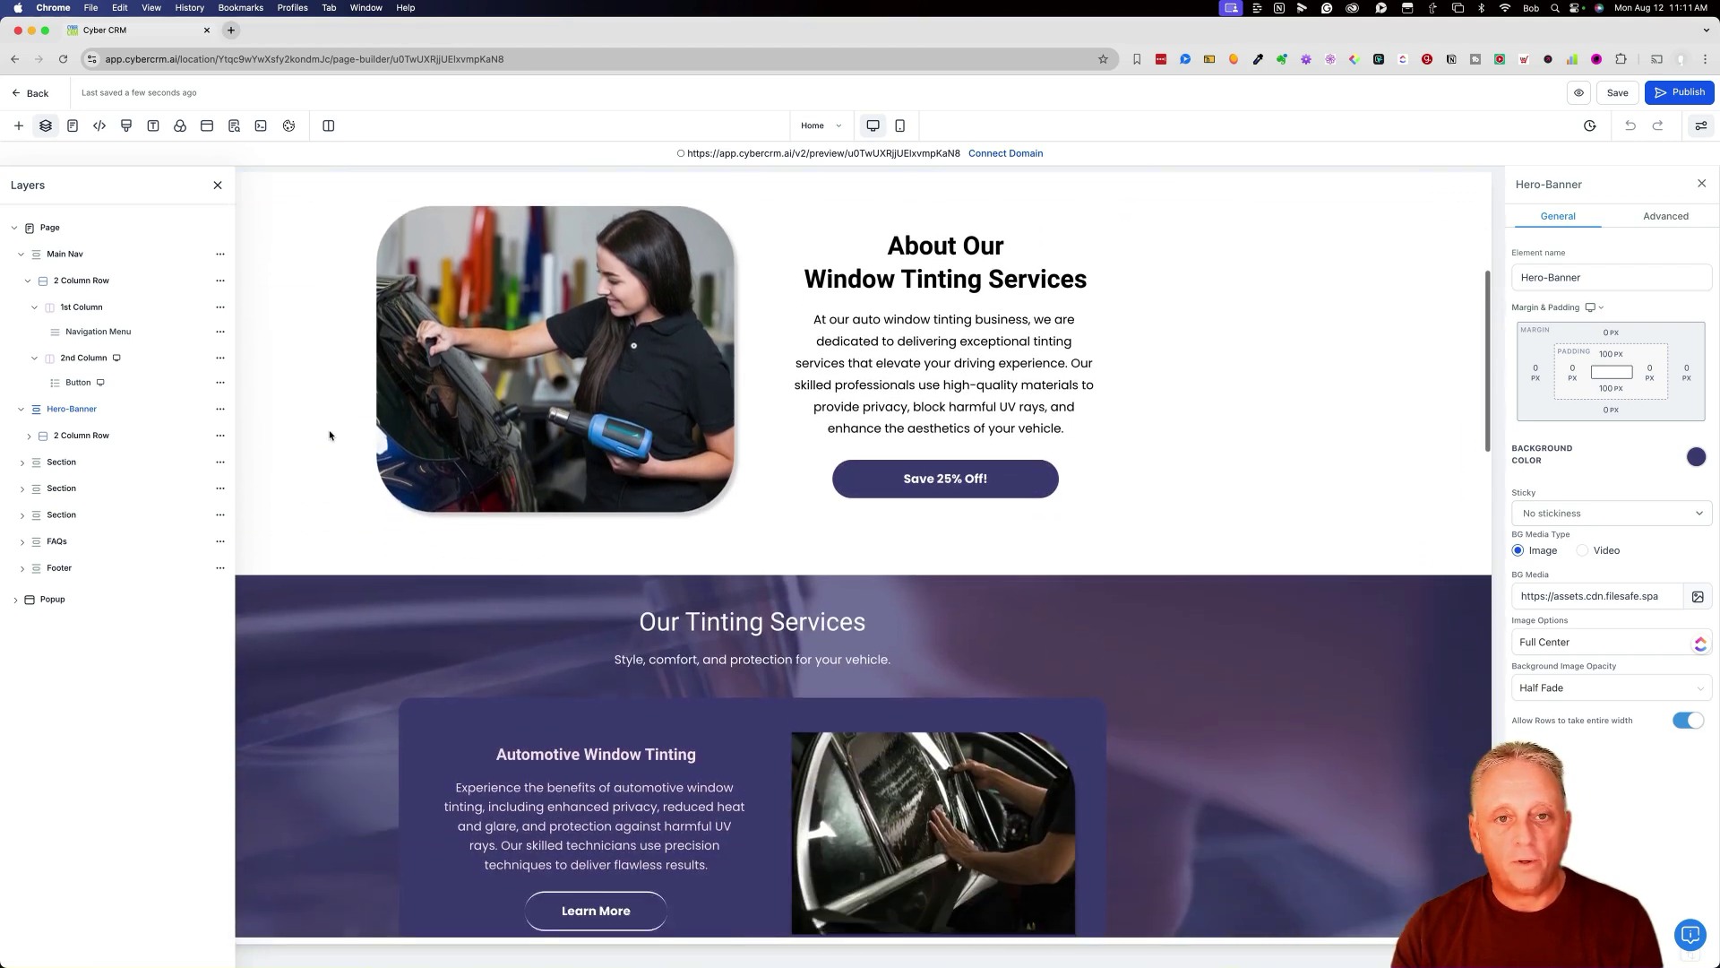
{"action": "scroll", "coordinate": [325, 393], "scroll_direction": "down", "scroll_amount": 12}
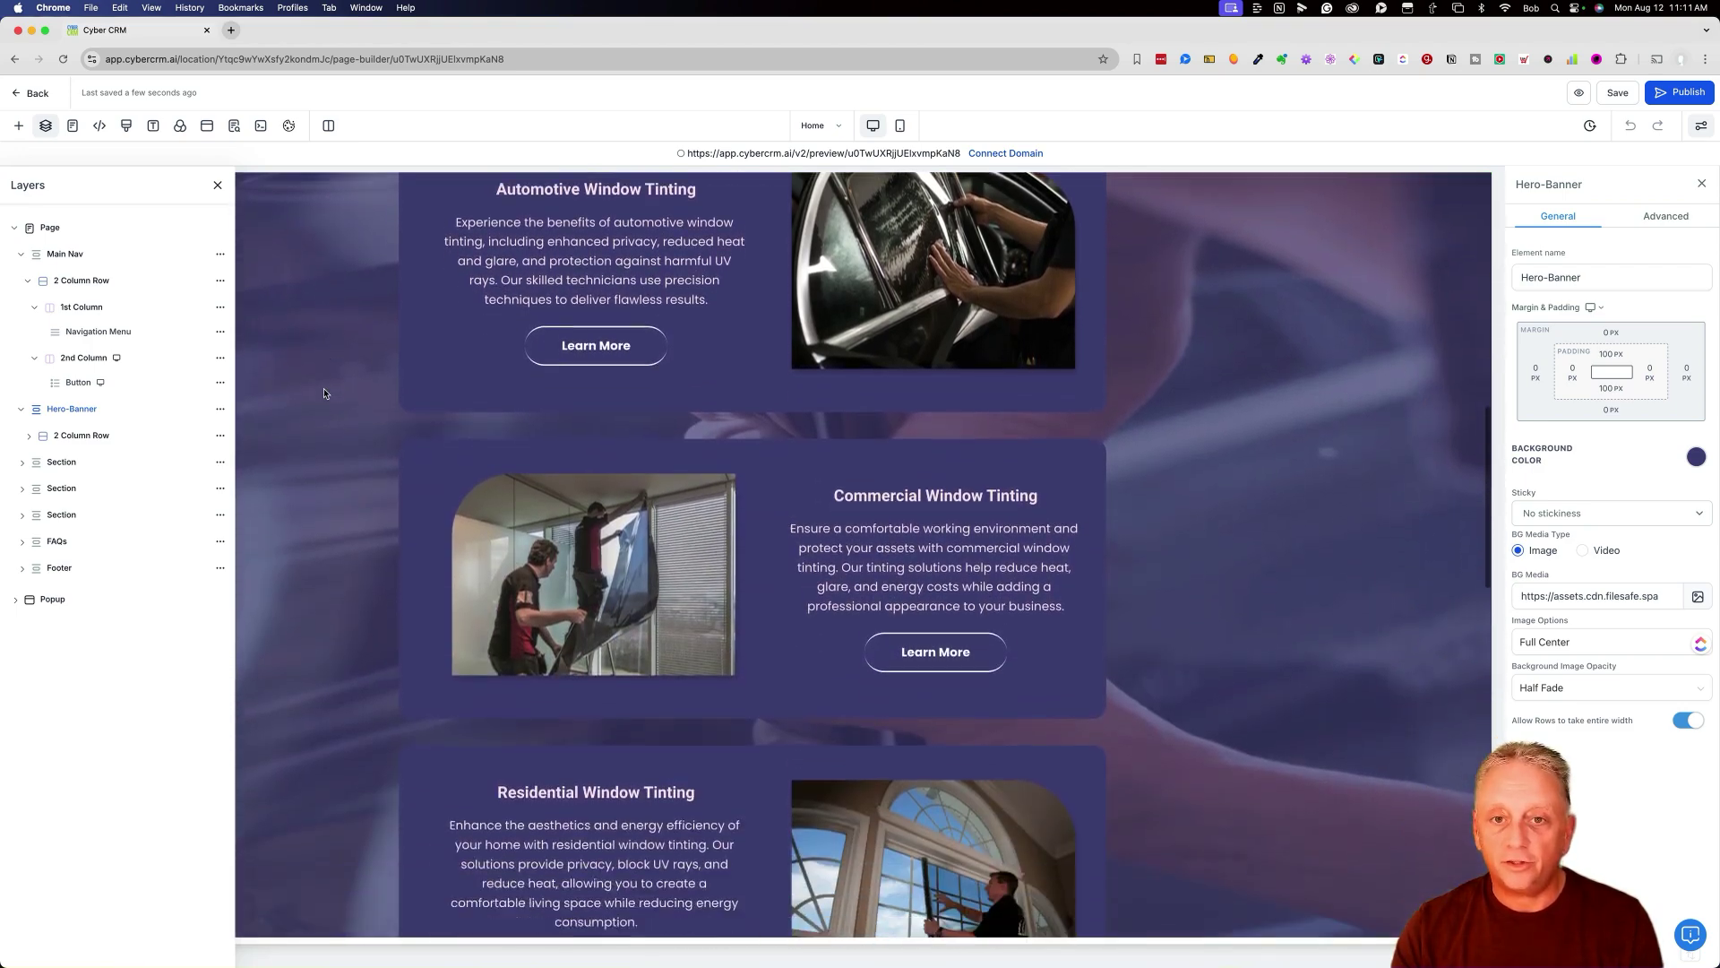
{"action": "scroll", "coordinate": [324, 394], "scroll_direction": "down", "scroll_amount": 8}
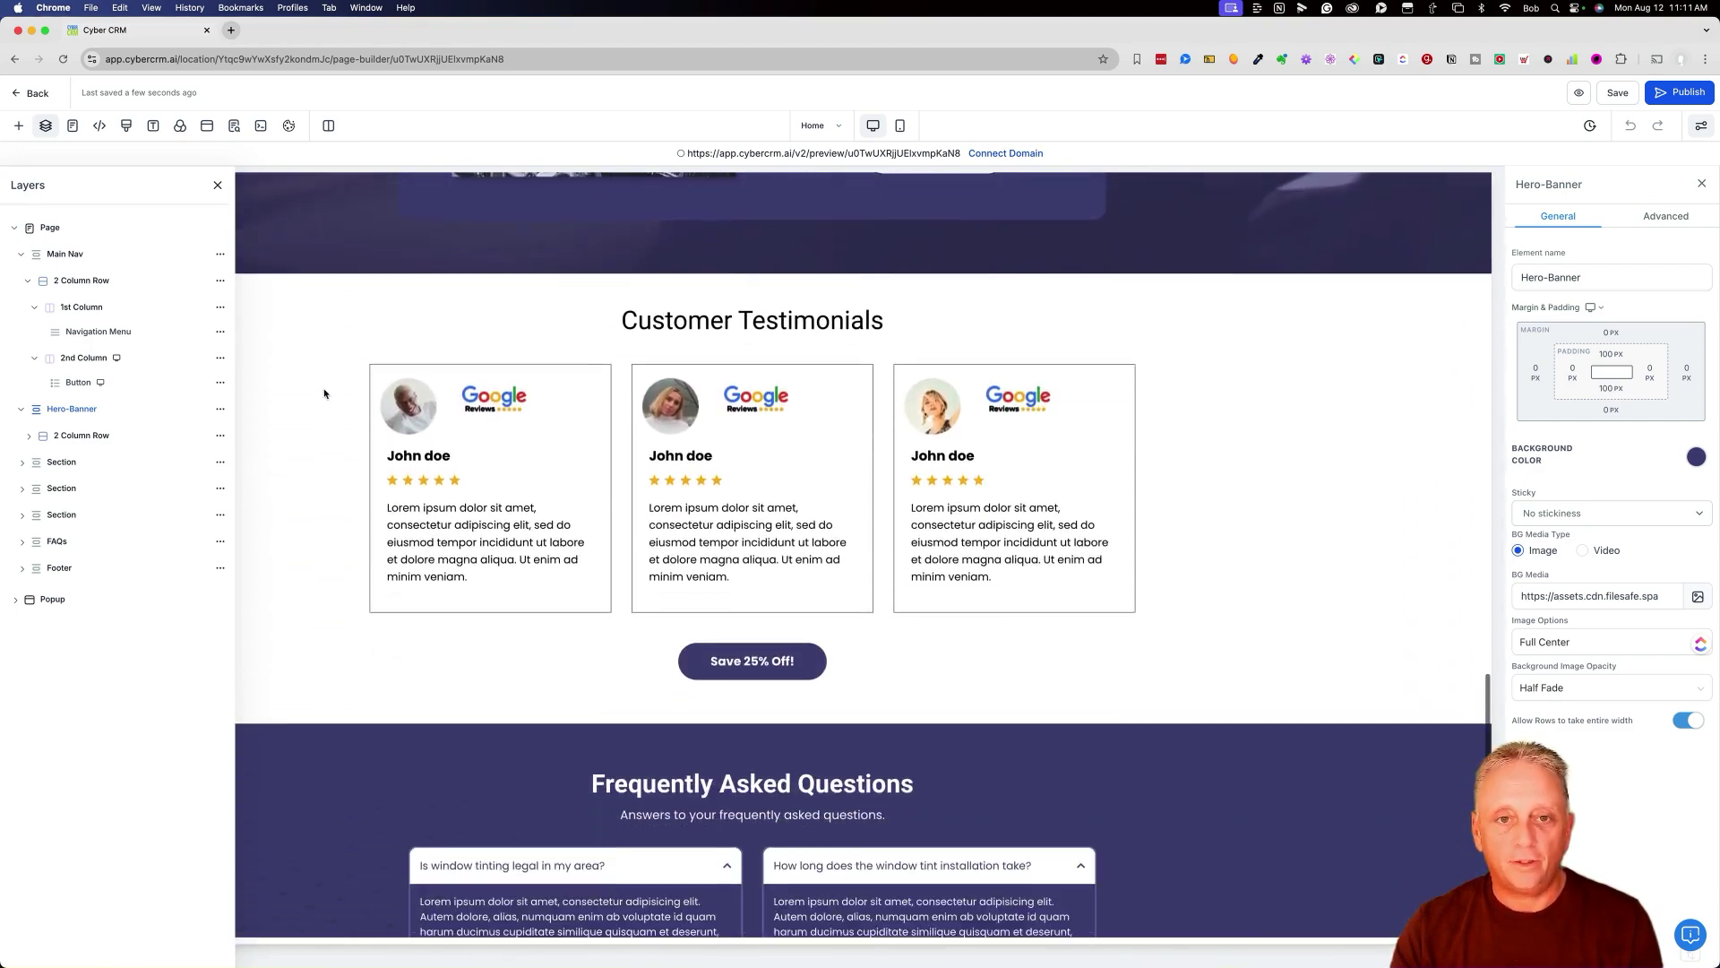
{"action": "scroll", "coordinate": [324, 393], "scroll_direction": "down", "scroll_amount": 2}
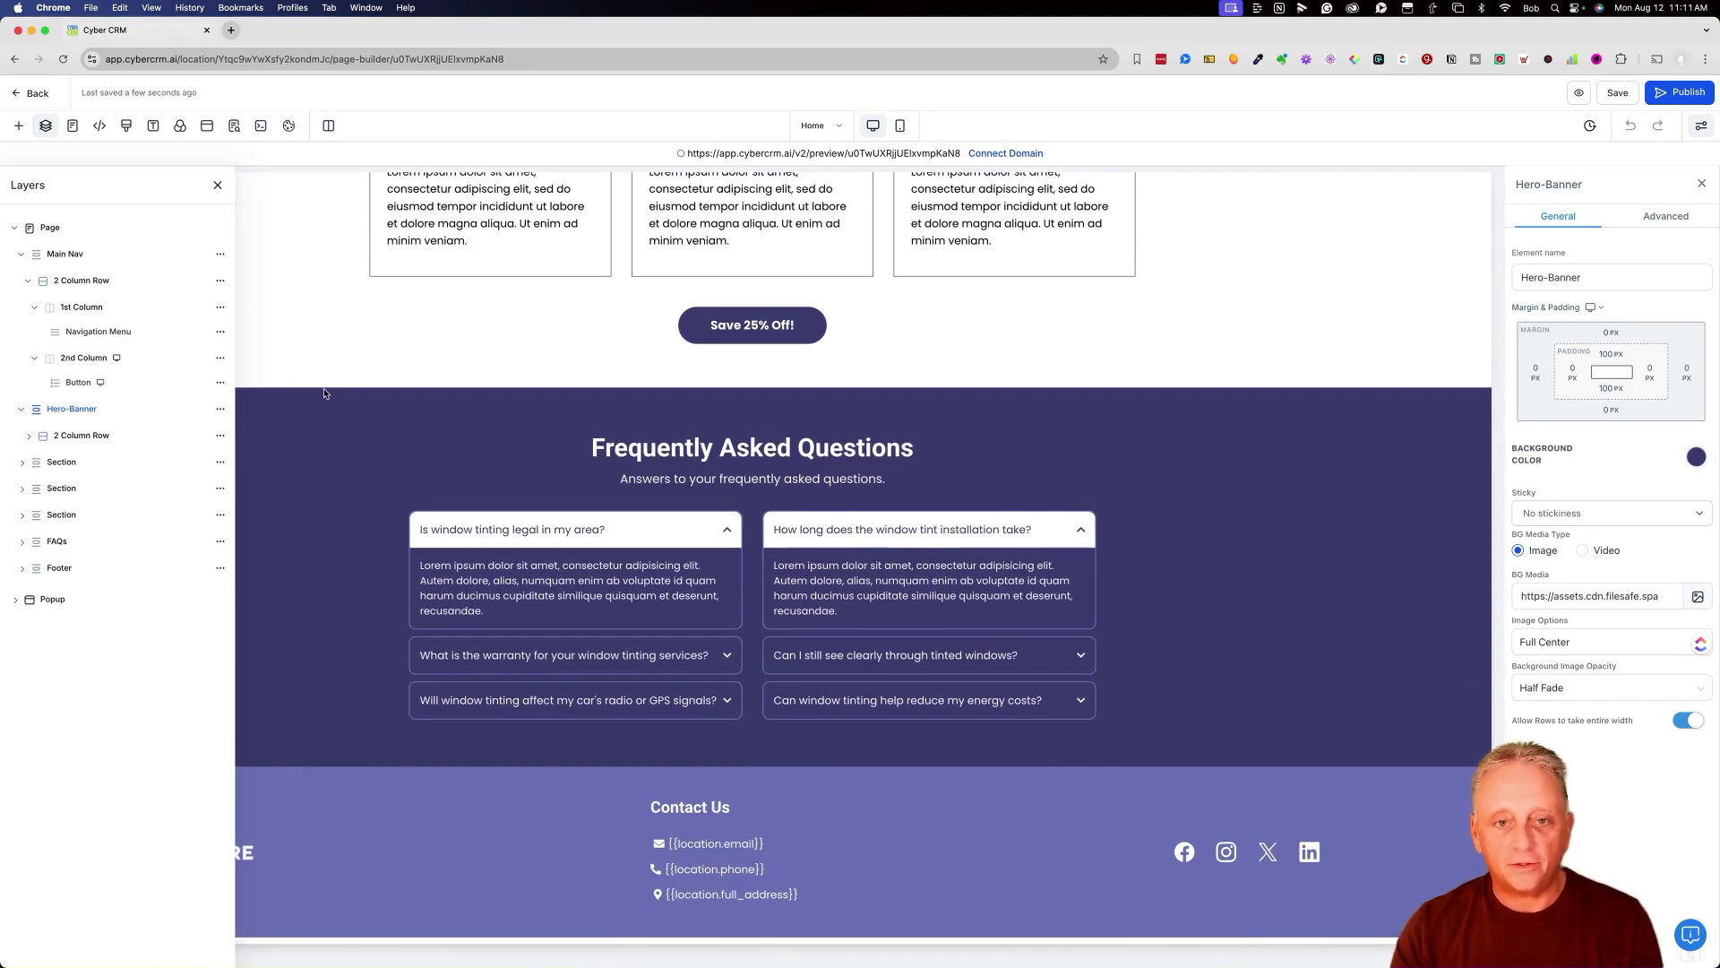
{"action": "scroll", "coordinate": [325, 394], "scroll_direction": "up", "scroll_amount": 20}
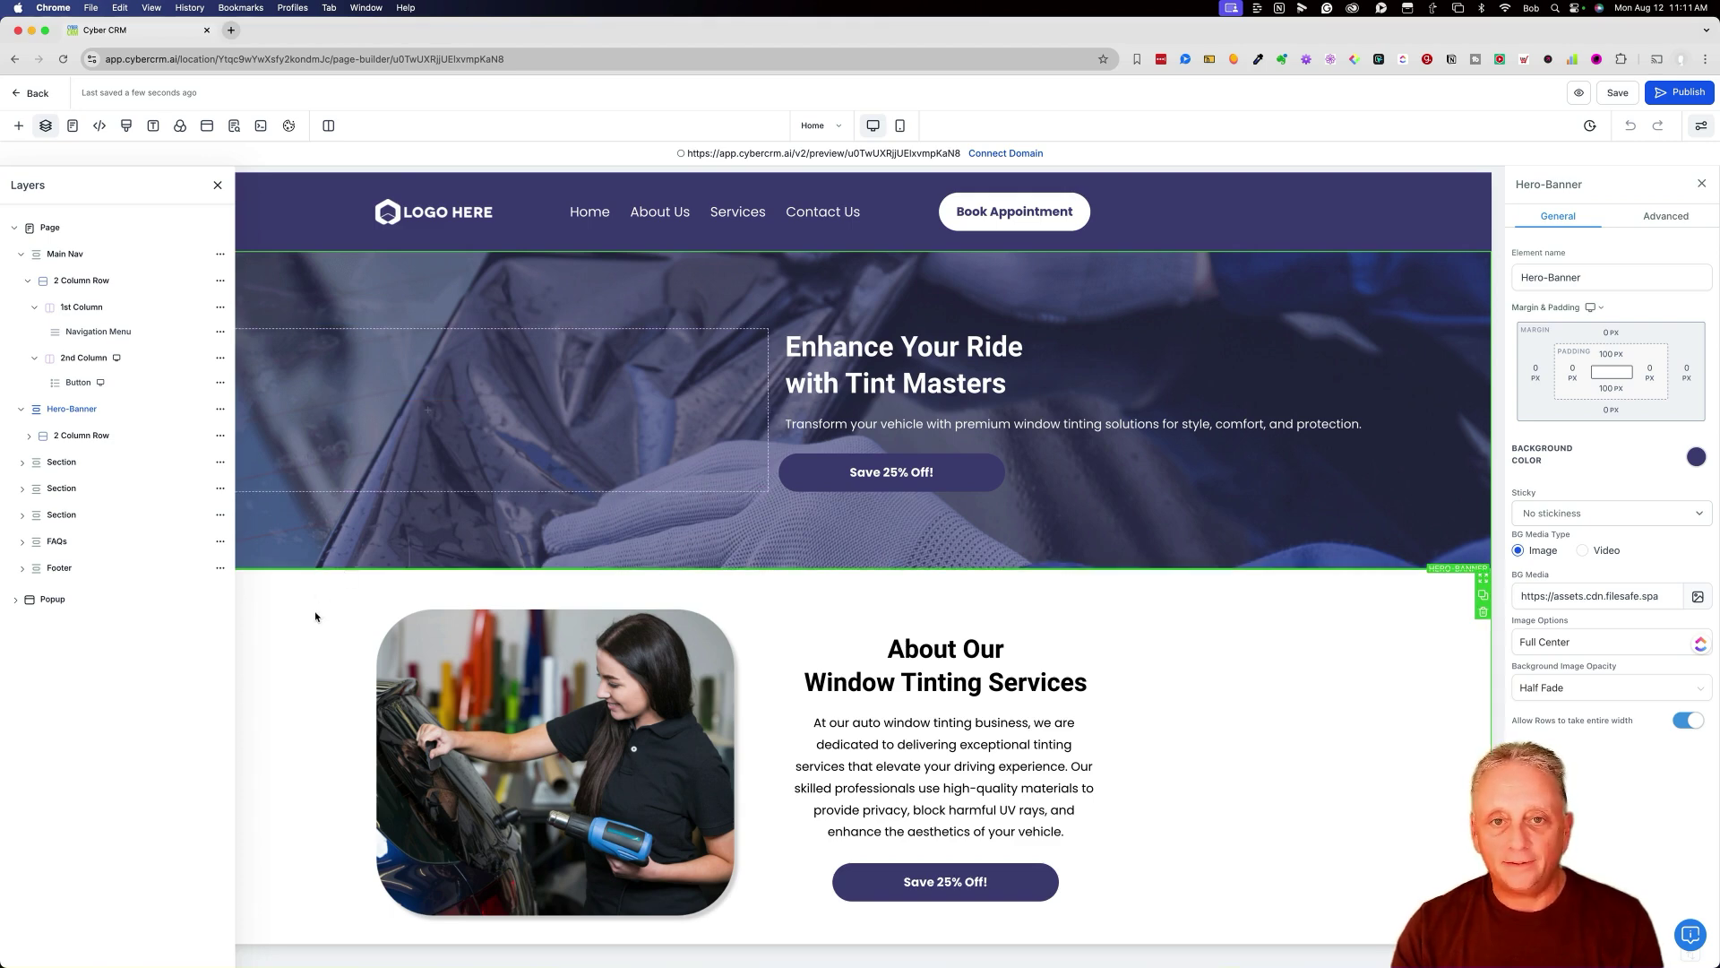
{"action": "left_click", "coordinate": [18, 127]}
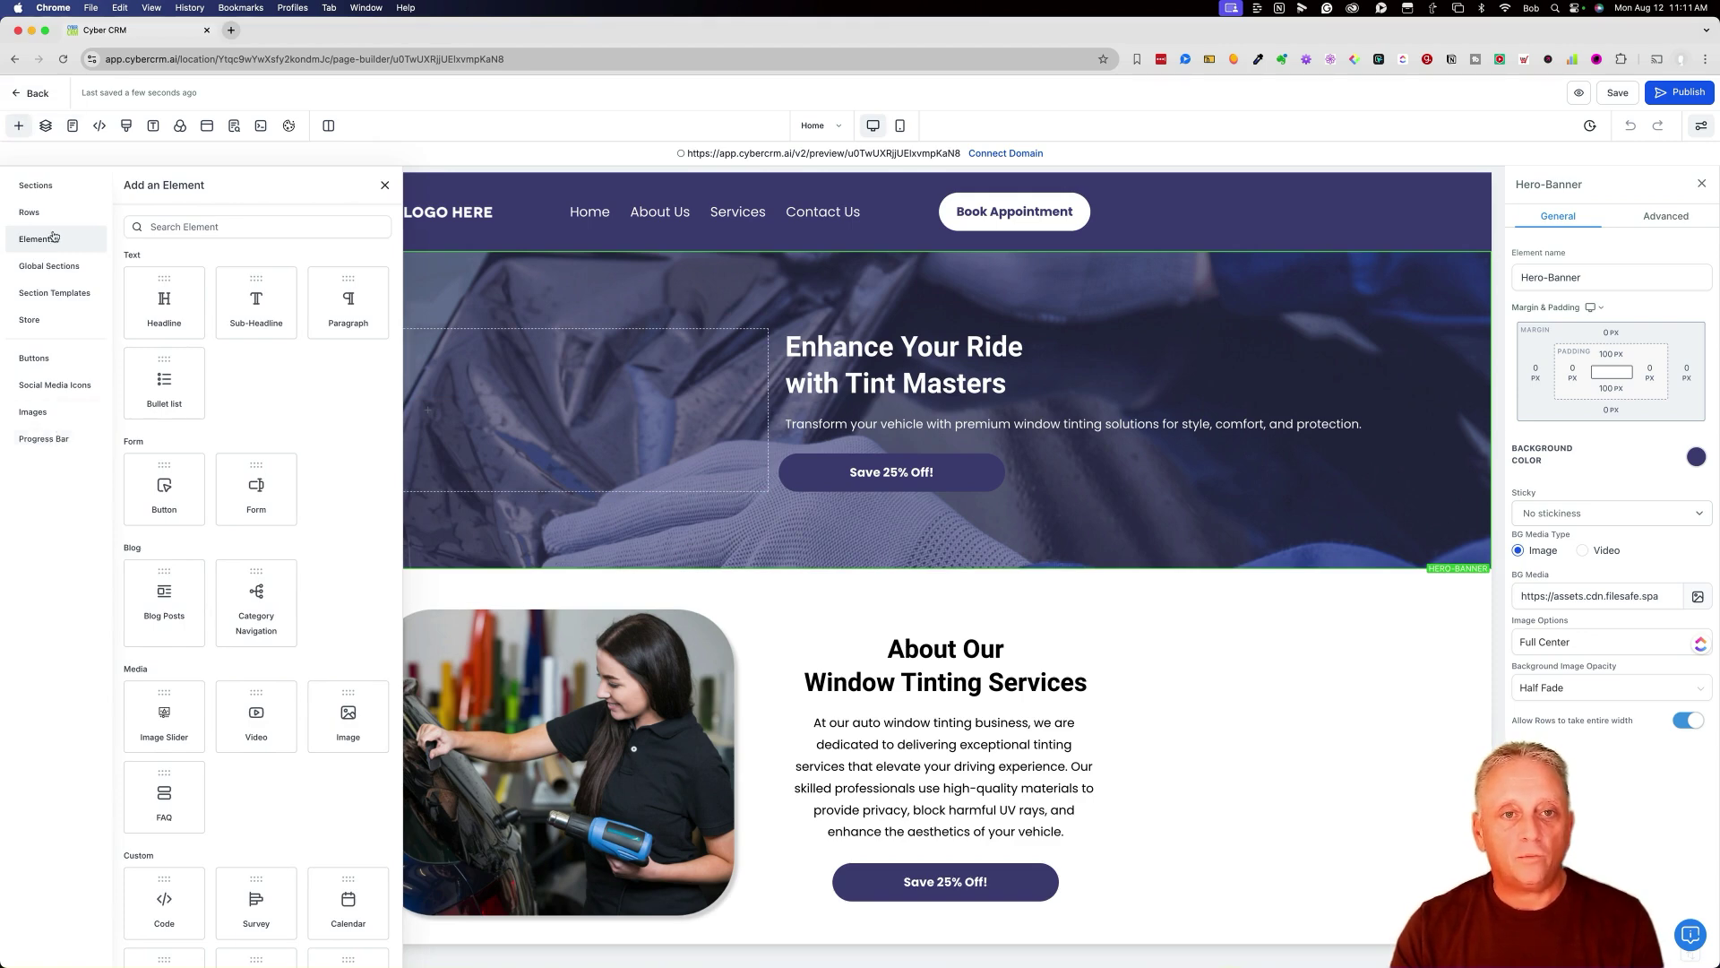
Browse the section layouts and row column layouts in the element library.
{"action": "left_click", "coordinate": [57, 187]}
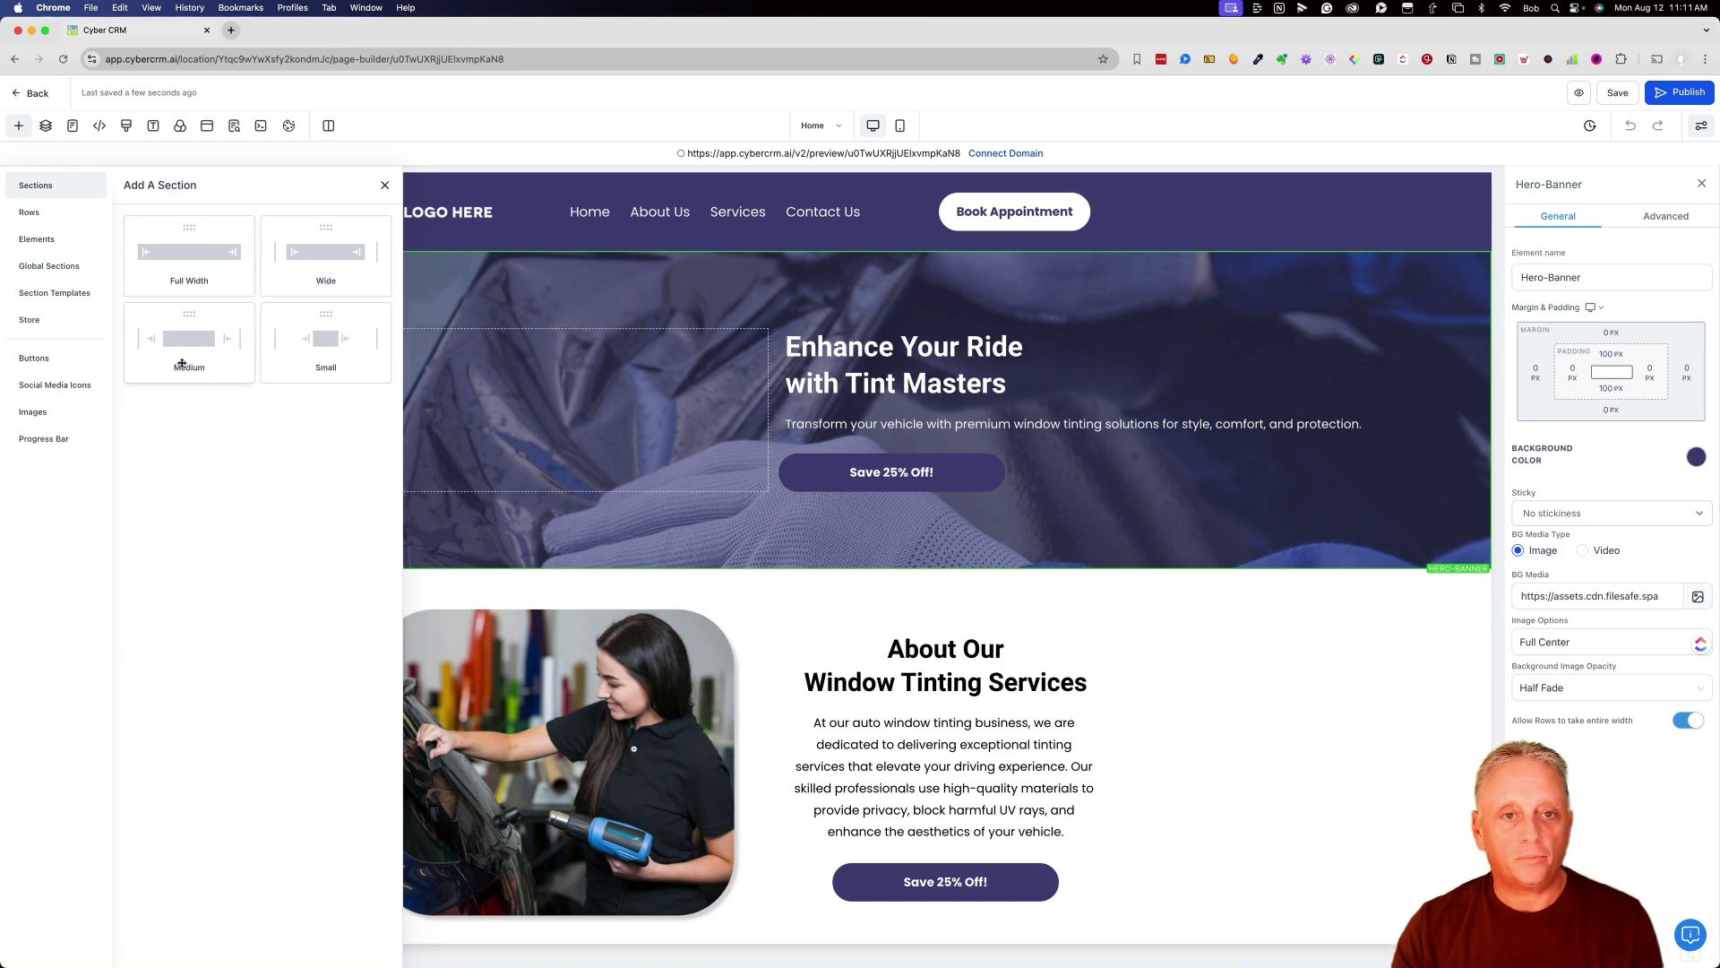
{"action": "left_click", "coordinate": [41, 218]}
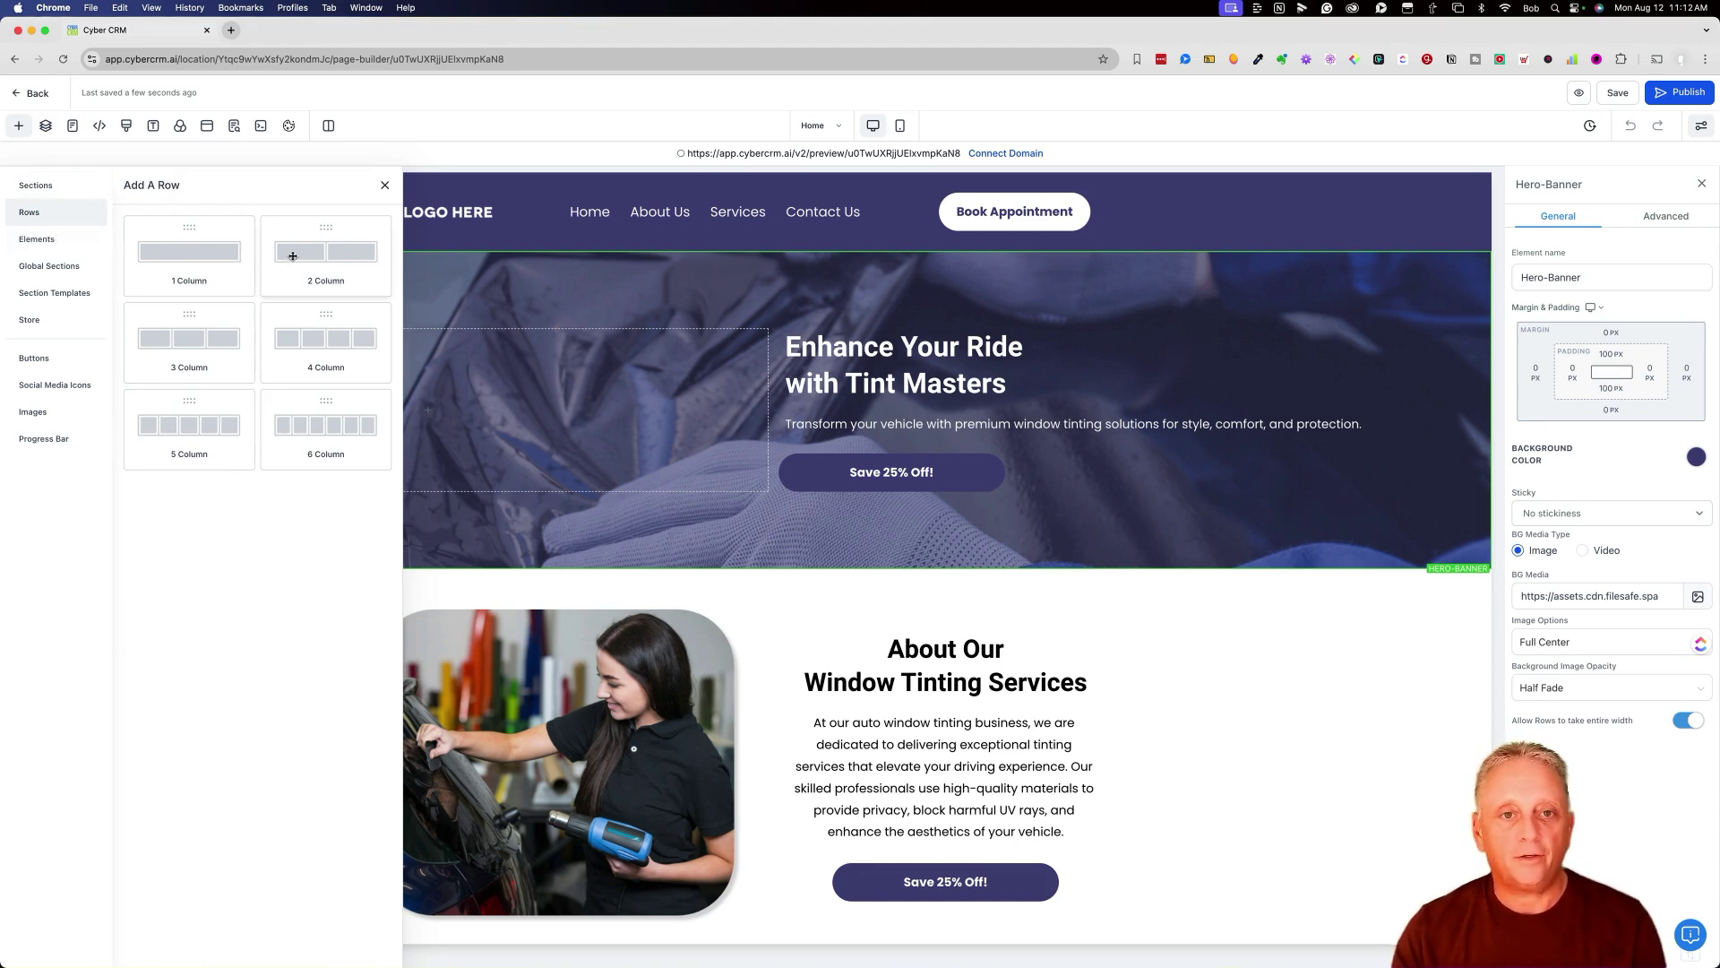
{"action": "left_click", "coordinate": [29, 239]}
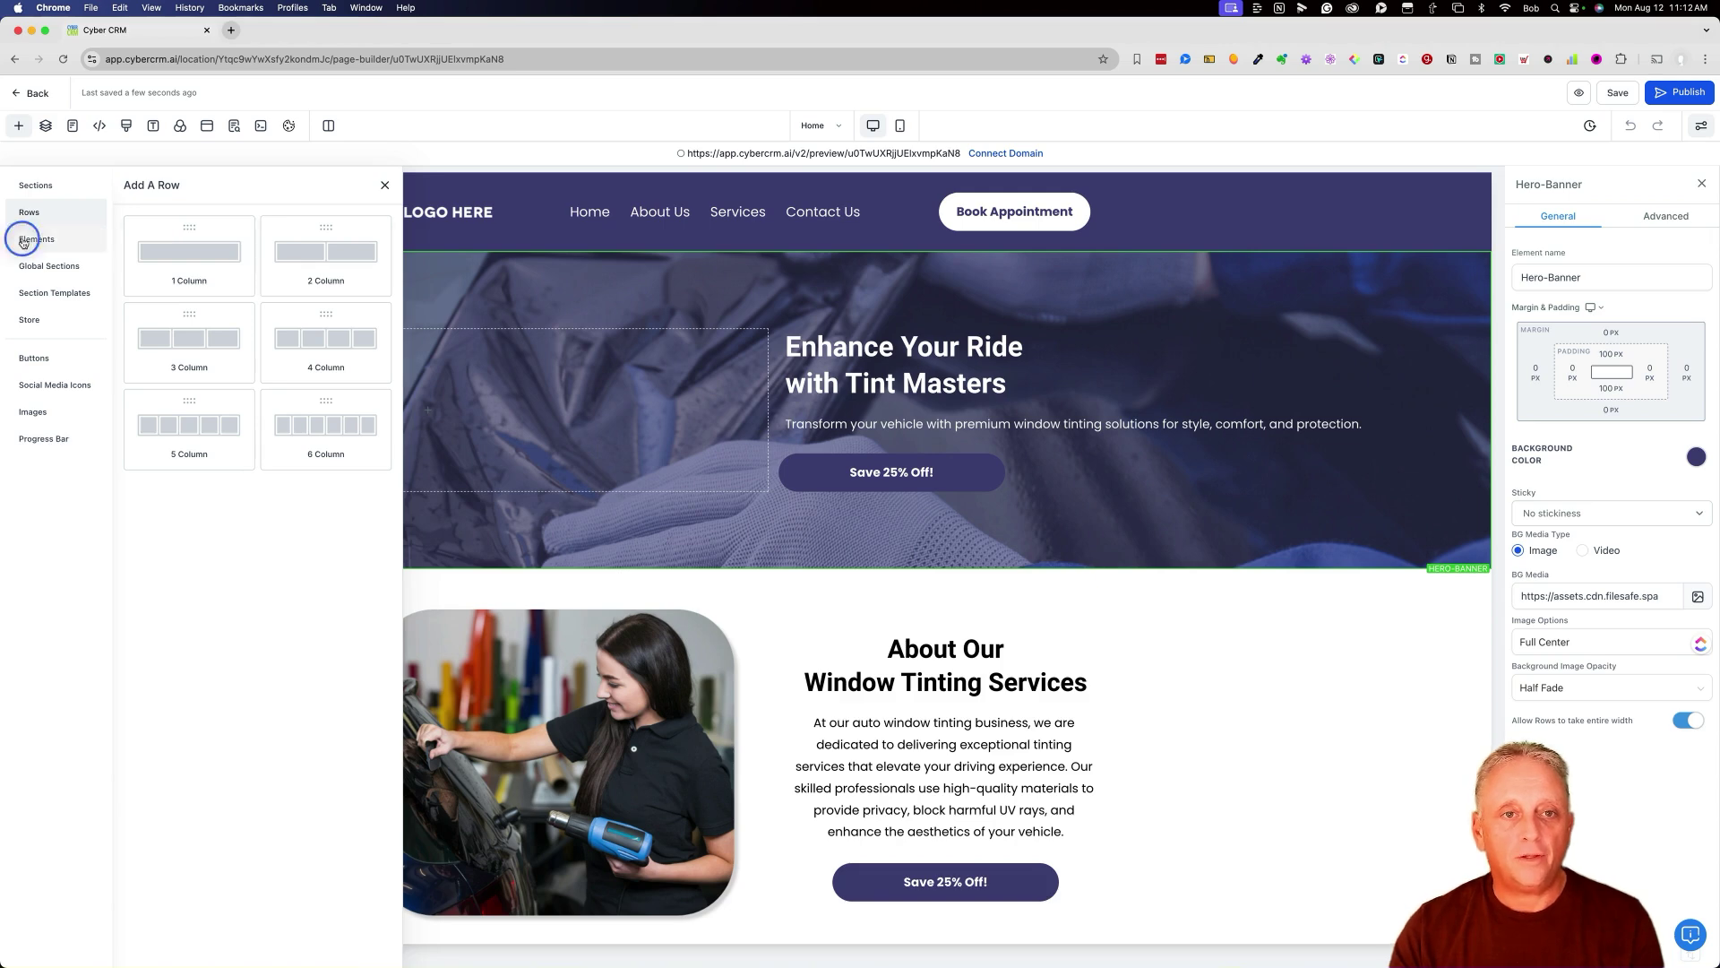
{"action": "scroll", "coordinate": [259, 383], "scroll_direction": "down", "scroll_amount": 5}
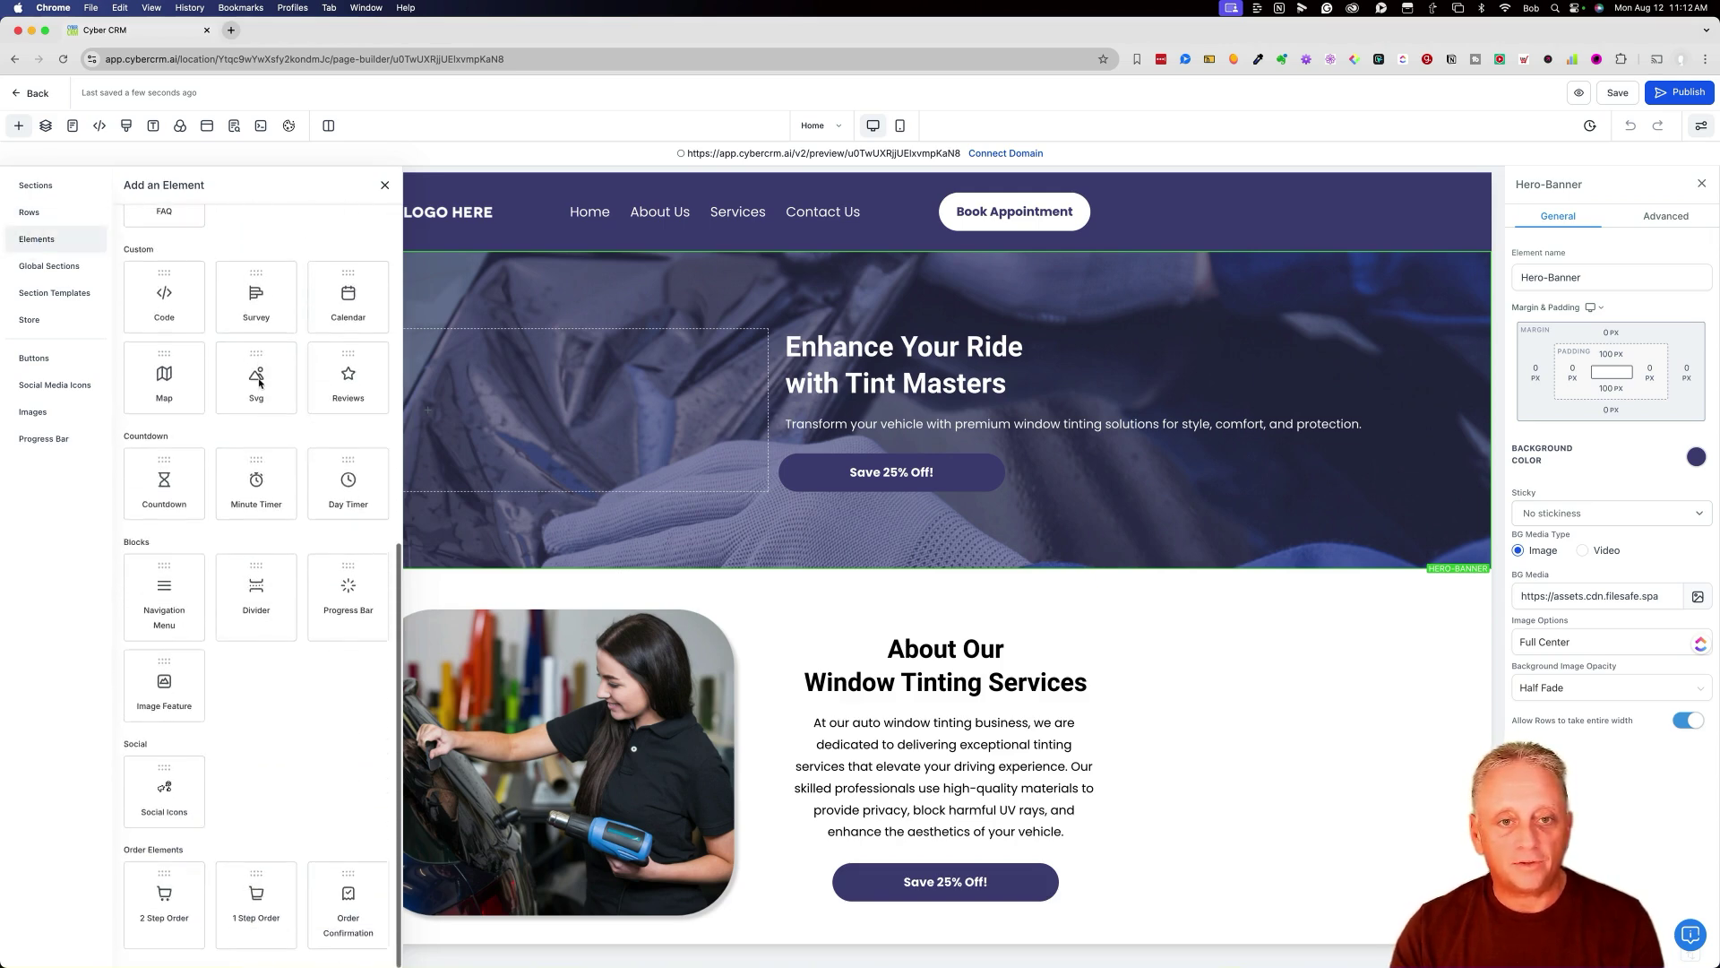
{"action": "scroll", "coordinate": [259, 384], "scroll_direction": "up", "scroll_amount": 5}
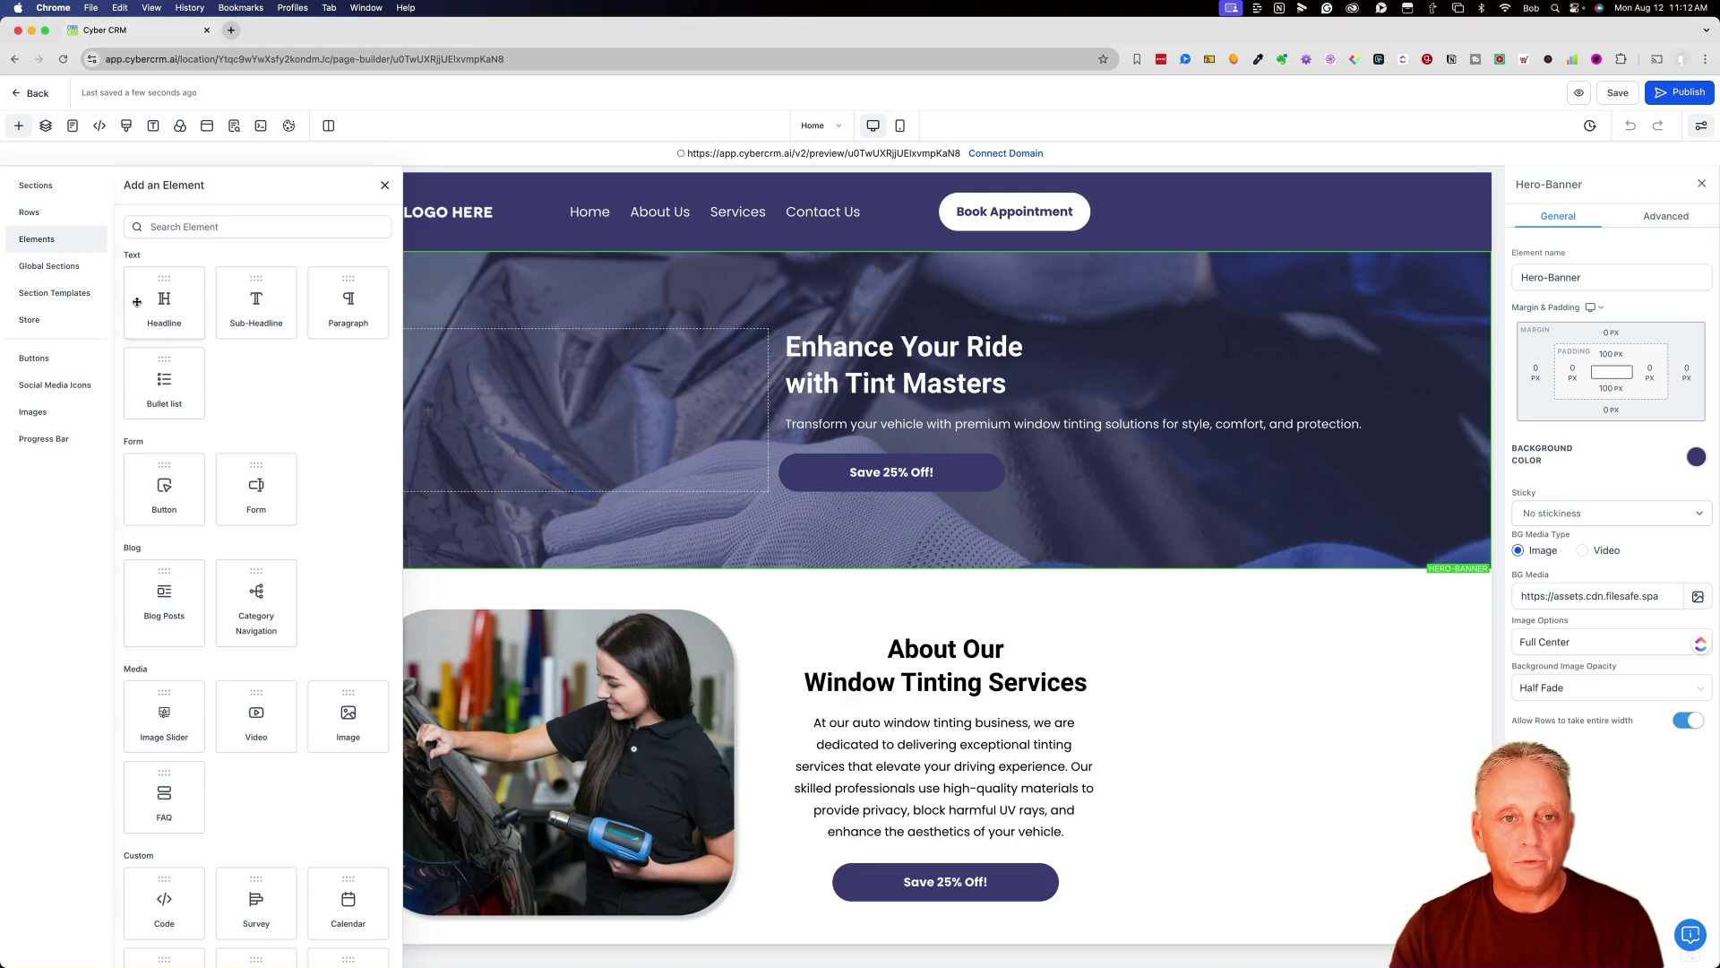
View global sections, saved templates, store, buttons, social icons, images and progress bars.
{"action": "left_click", "coordinate": [63, 271]}
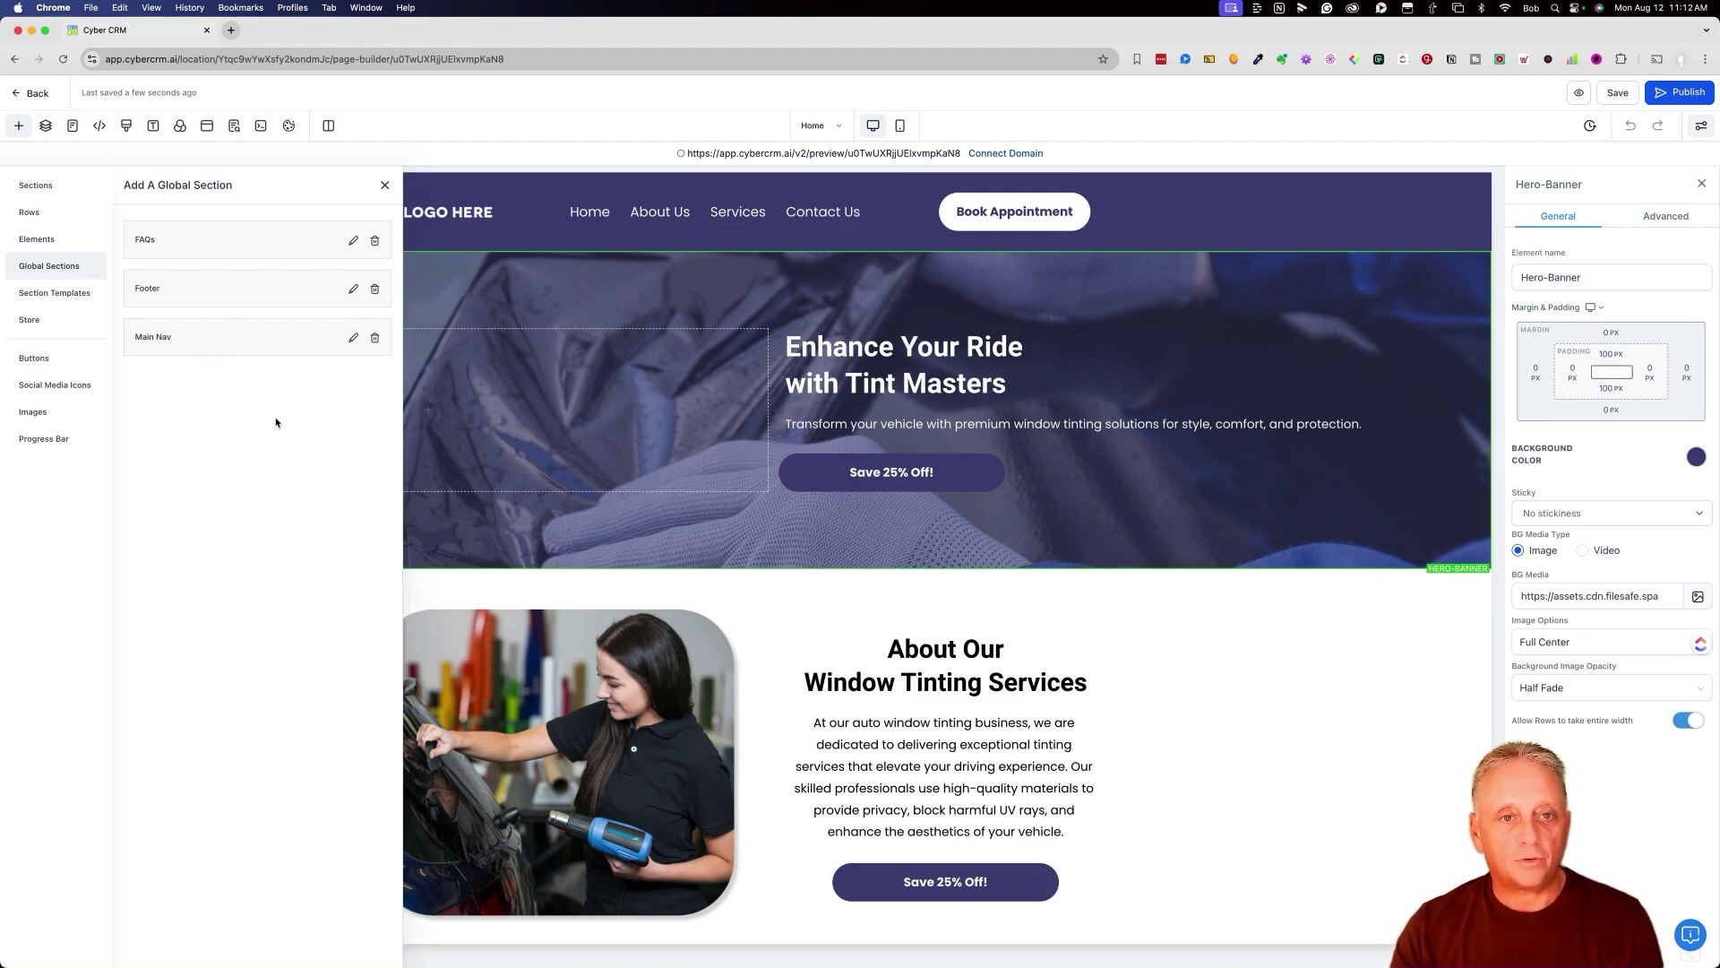
{"action": "left_click", "coordinate": [52, 298]}
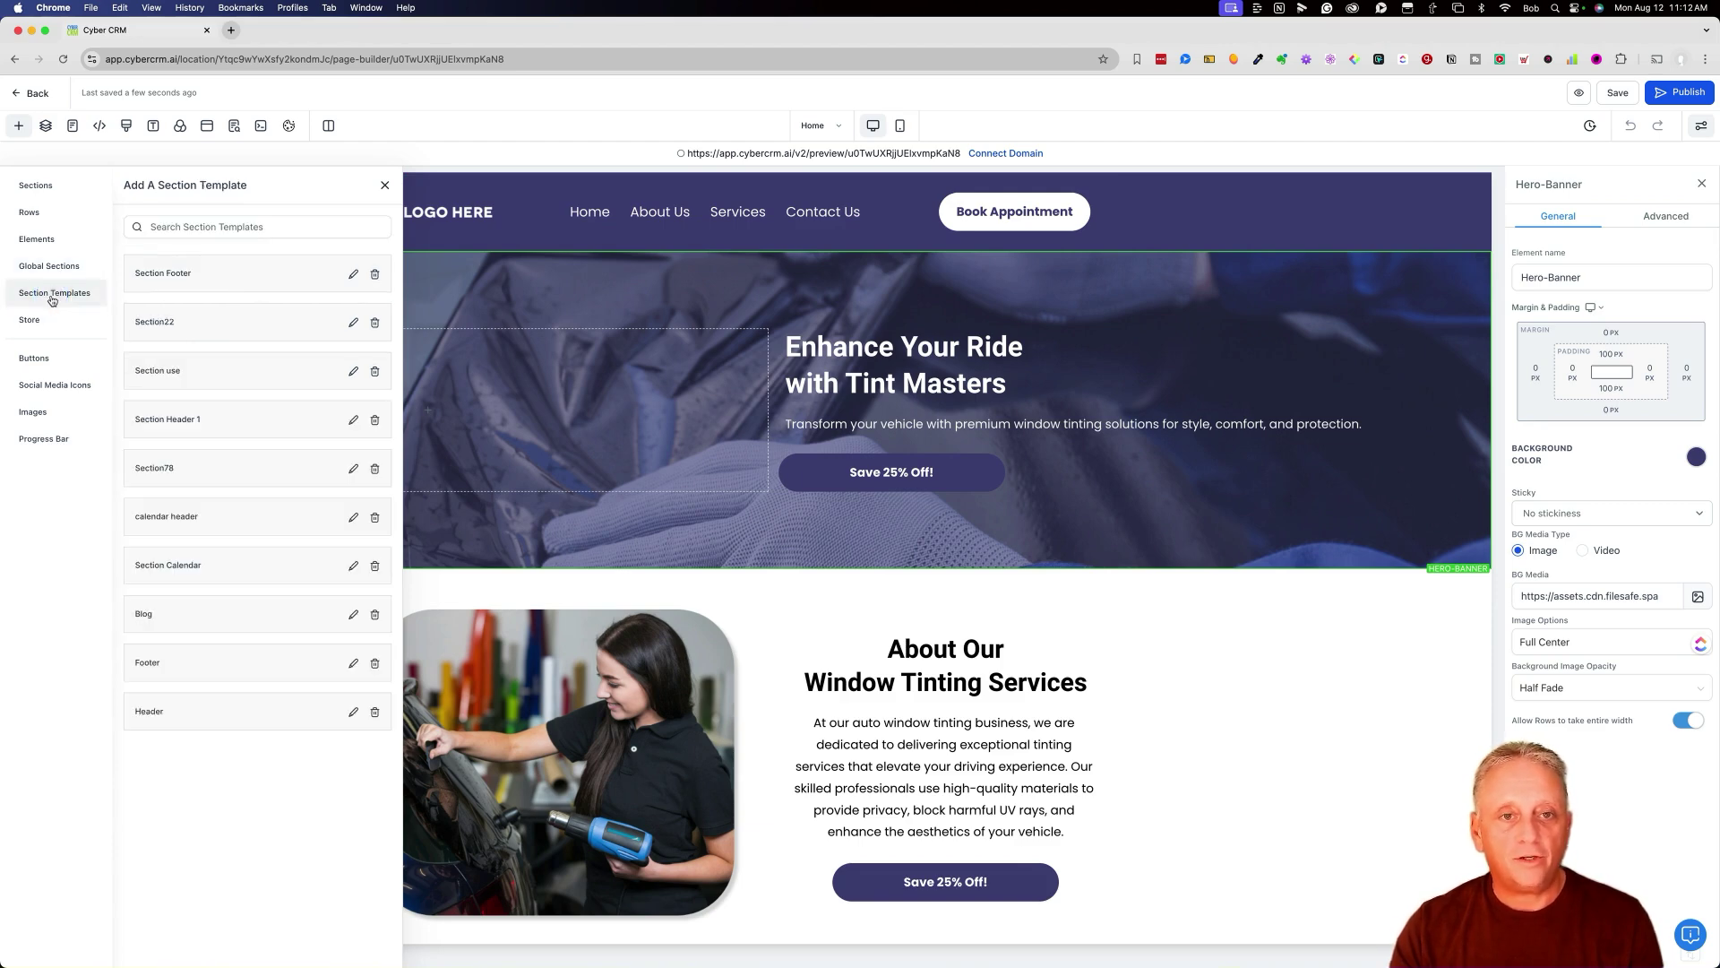
{"action": "left_click", "coordinate": [34, 322]}
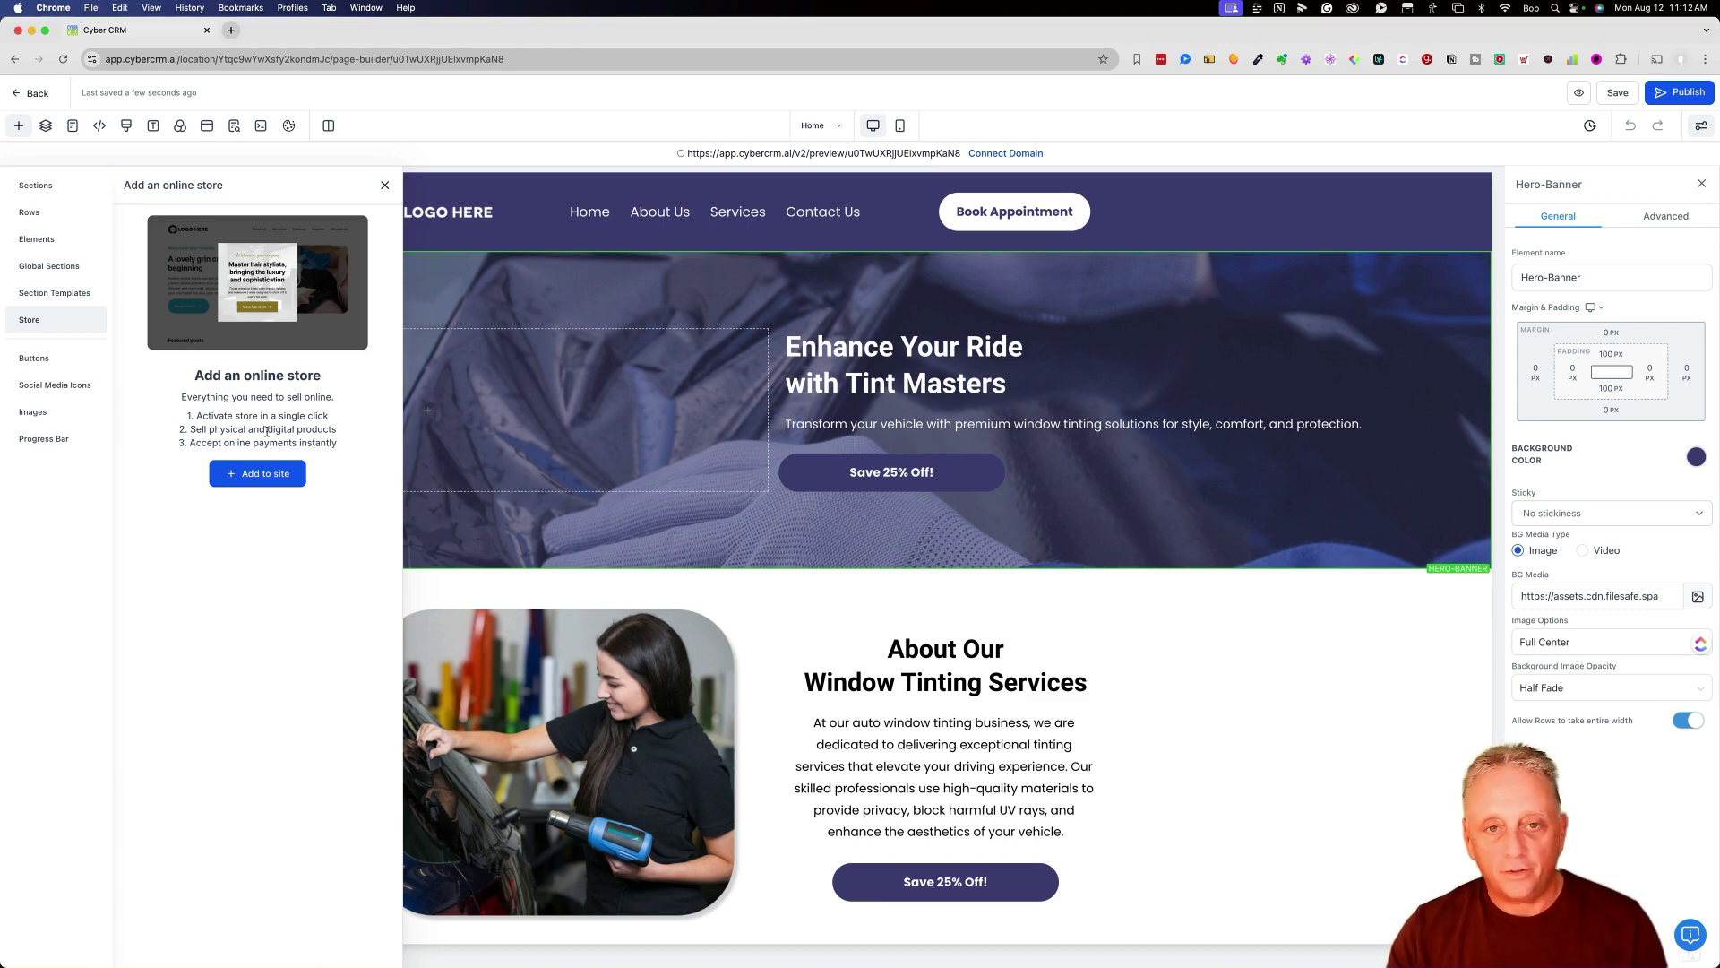
{"action": "left_click", "coordinate": [35, 357]}
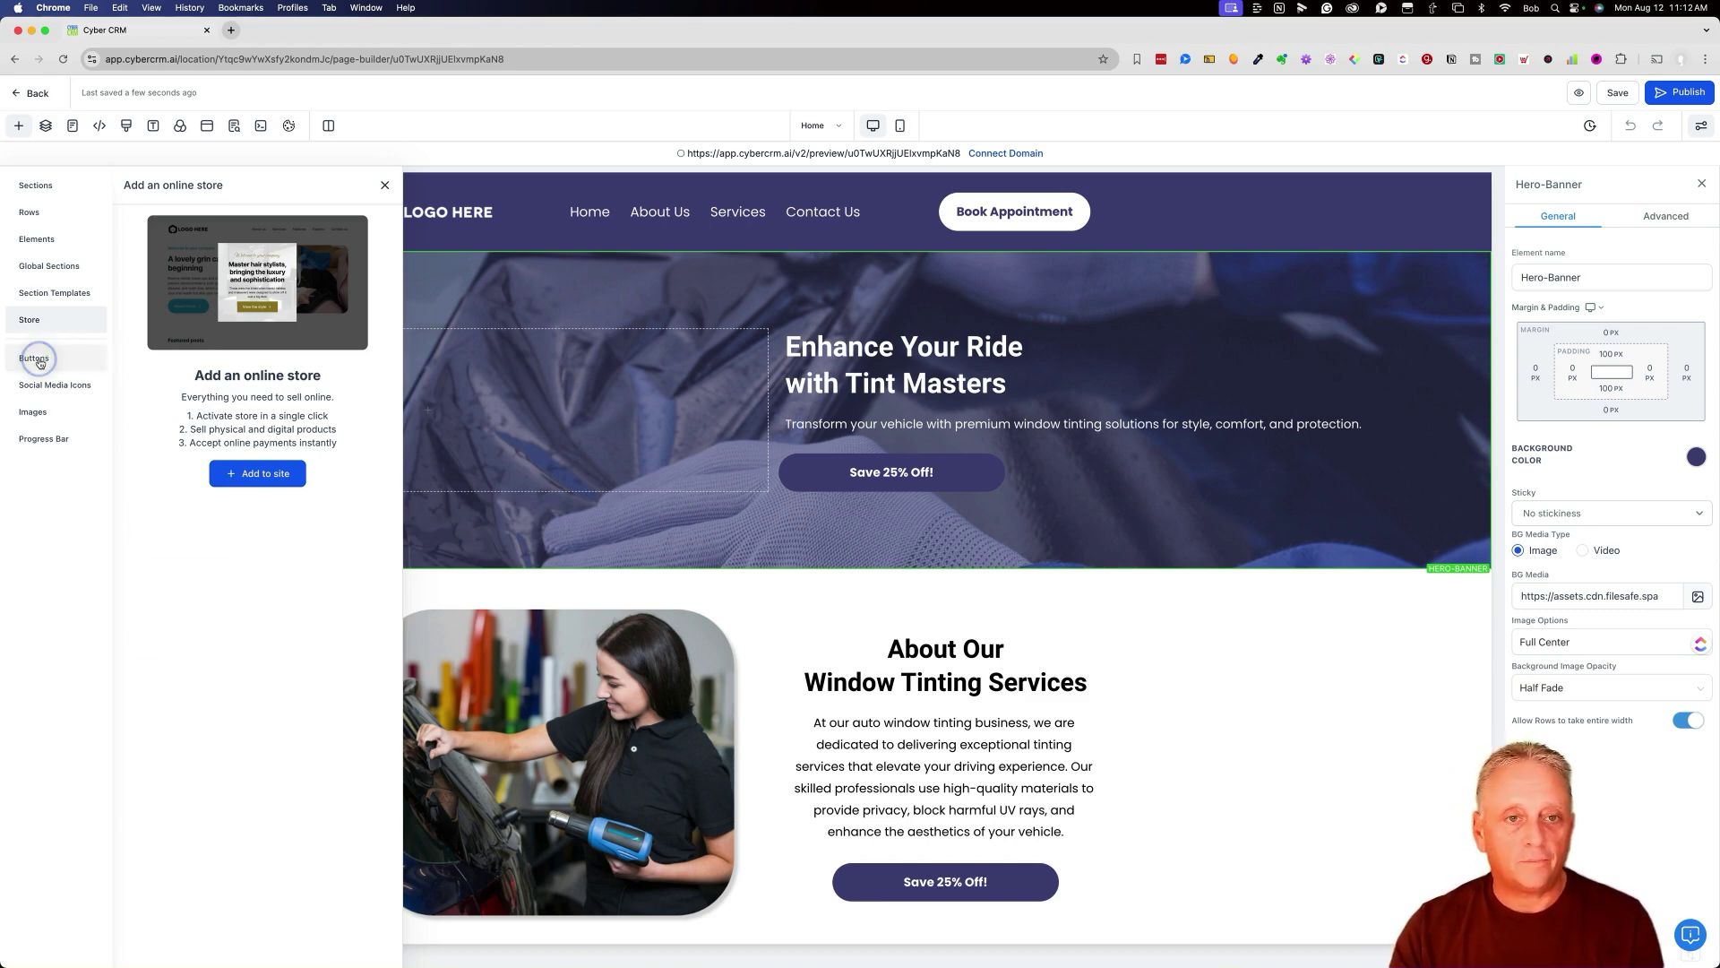
{"action": "left_click", "coordinate": [67, 390]}
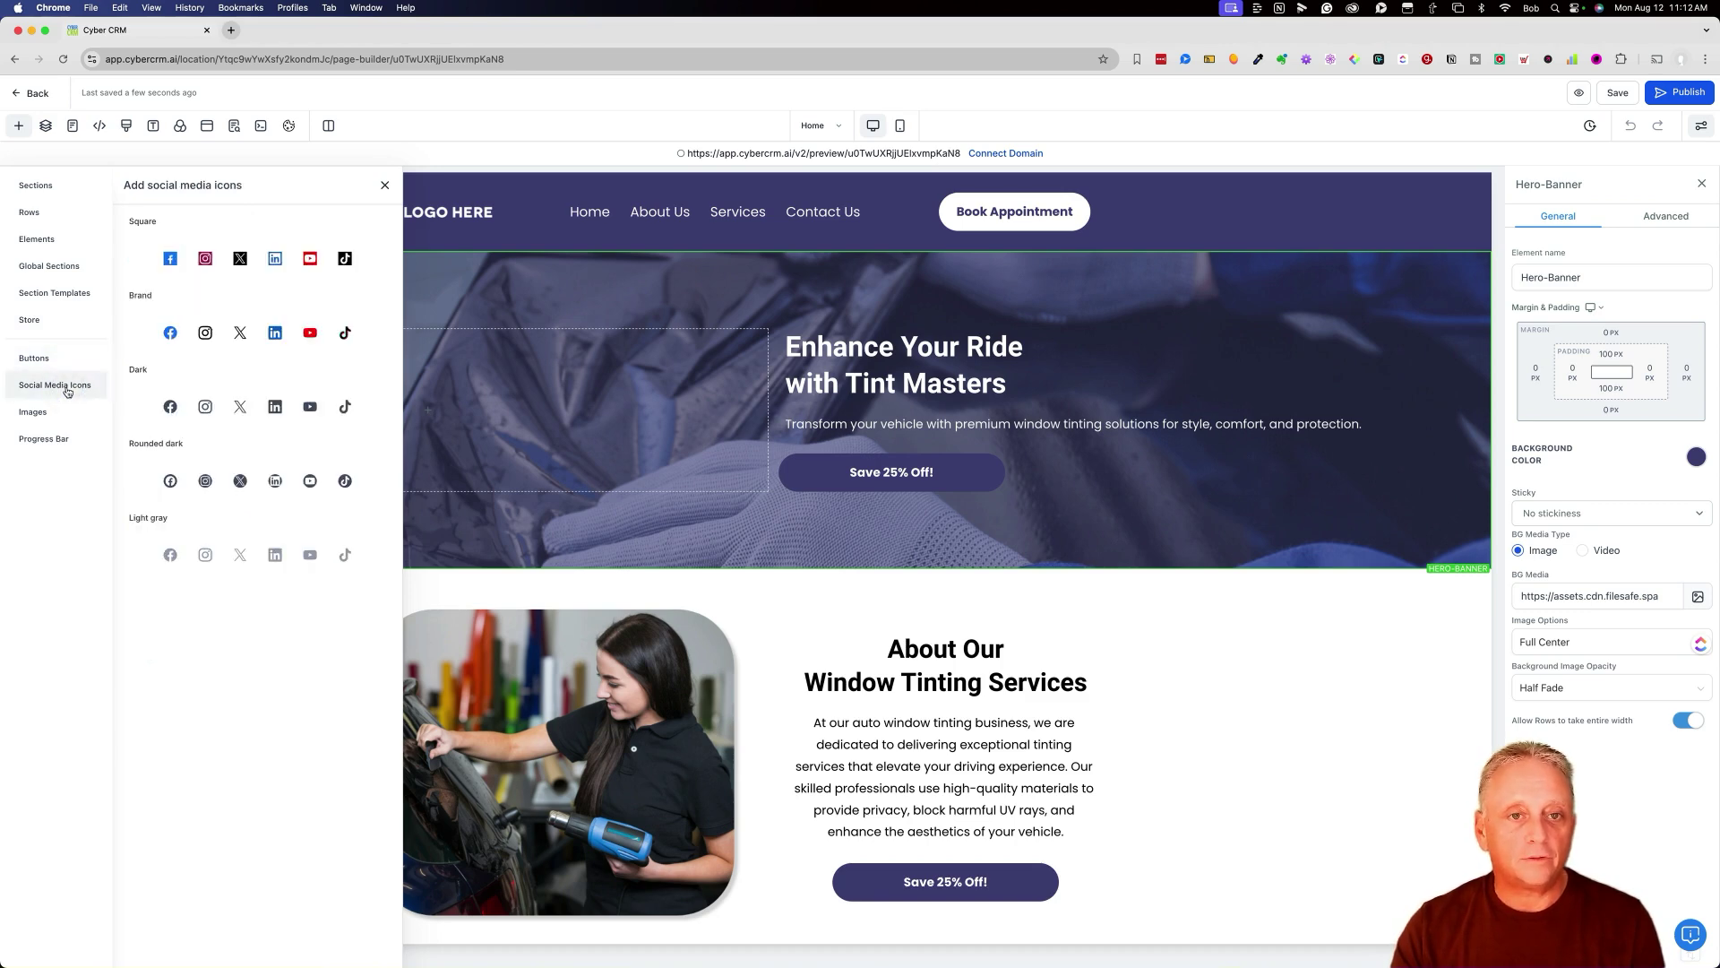
{"action": "left_click", "coordinate": [34, 413]}
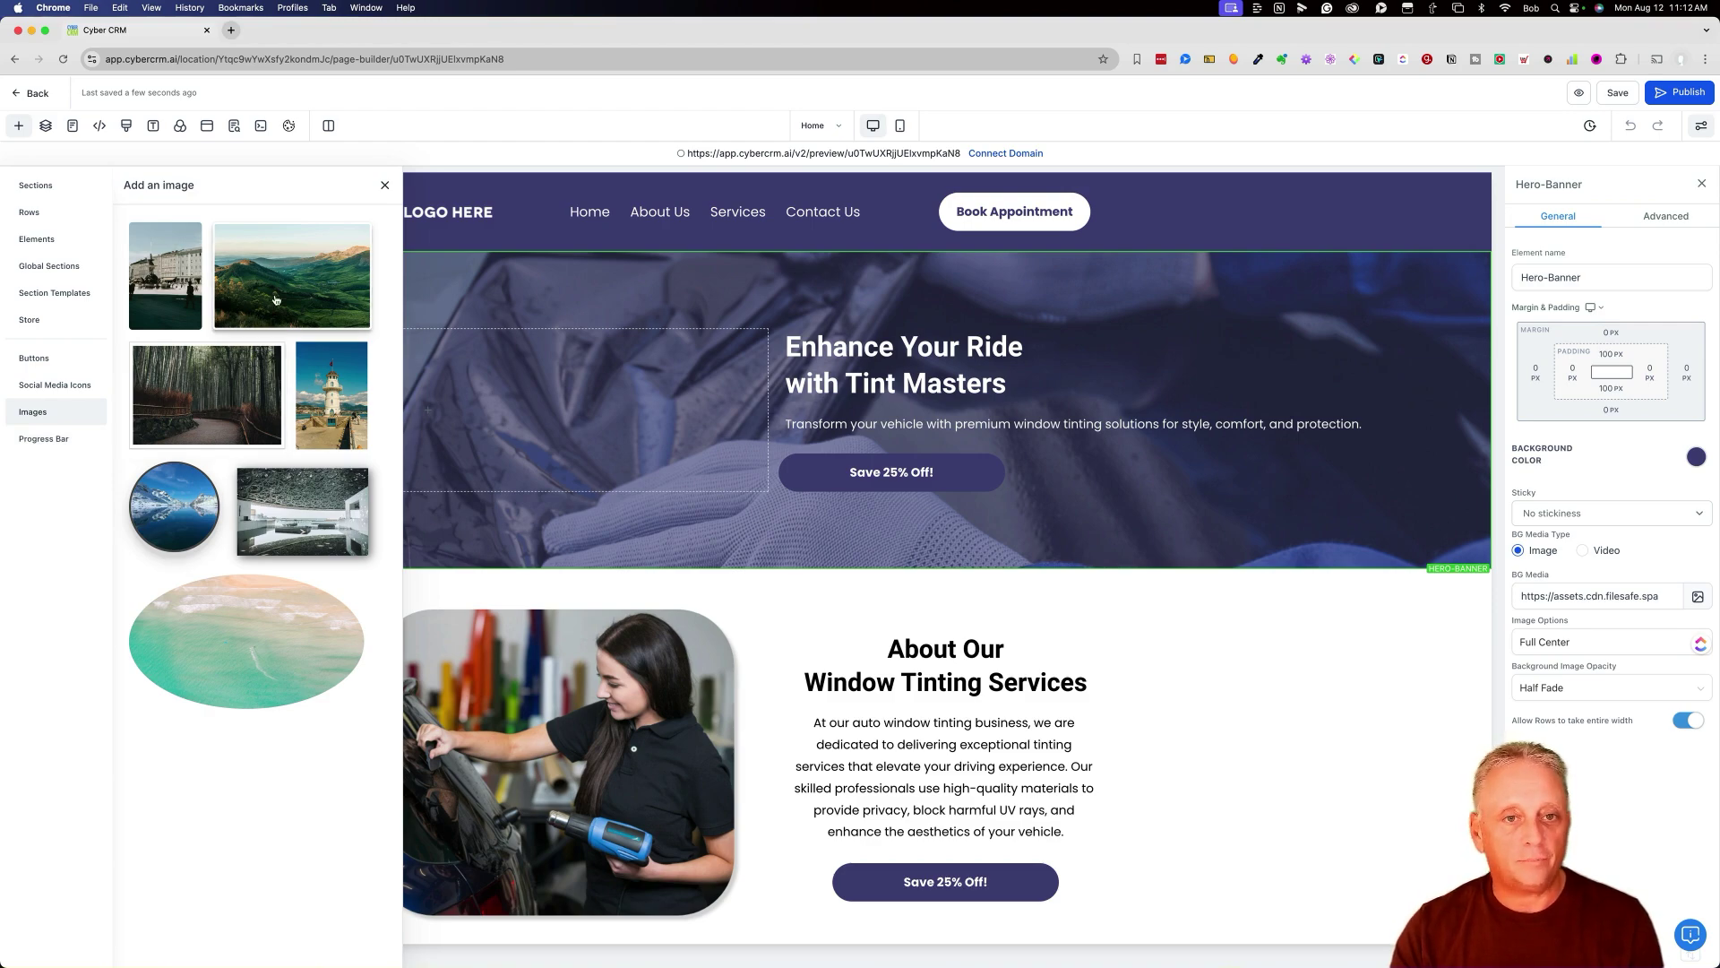
{"action": "left_click", "coordinate": [47, 438]}
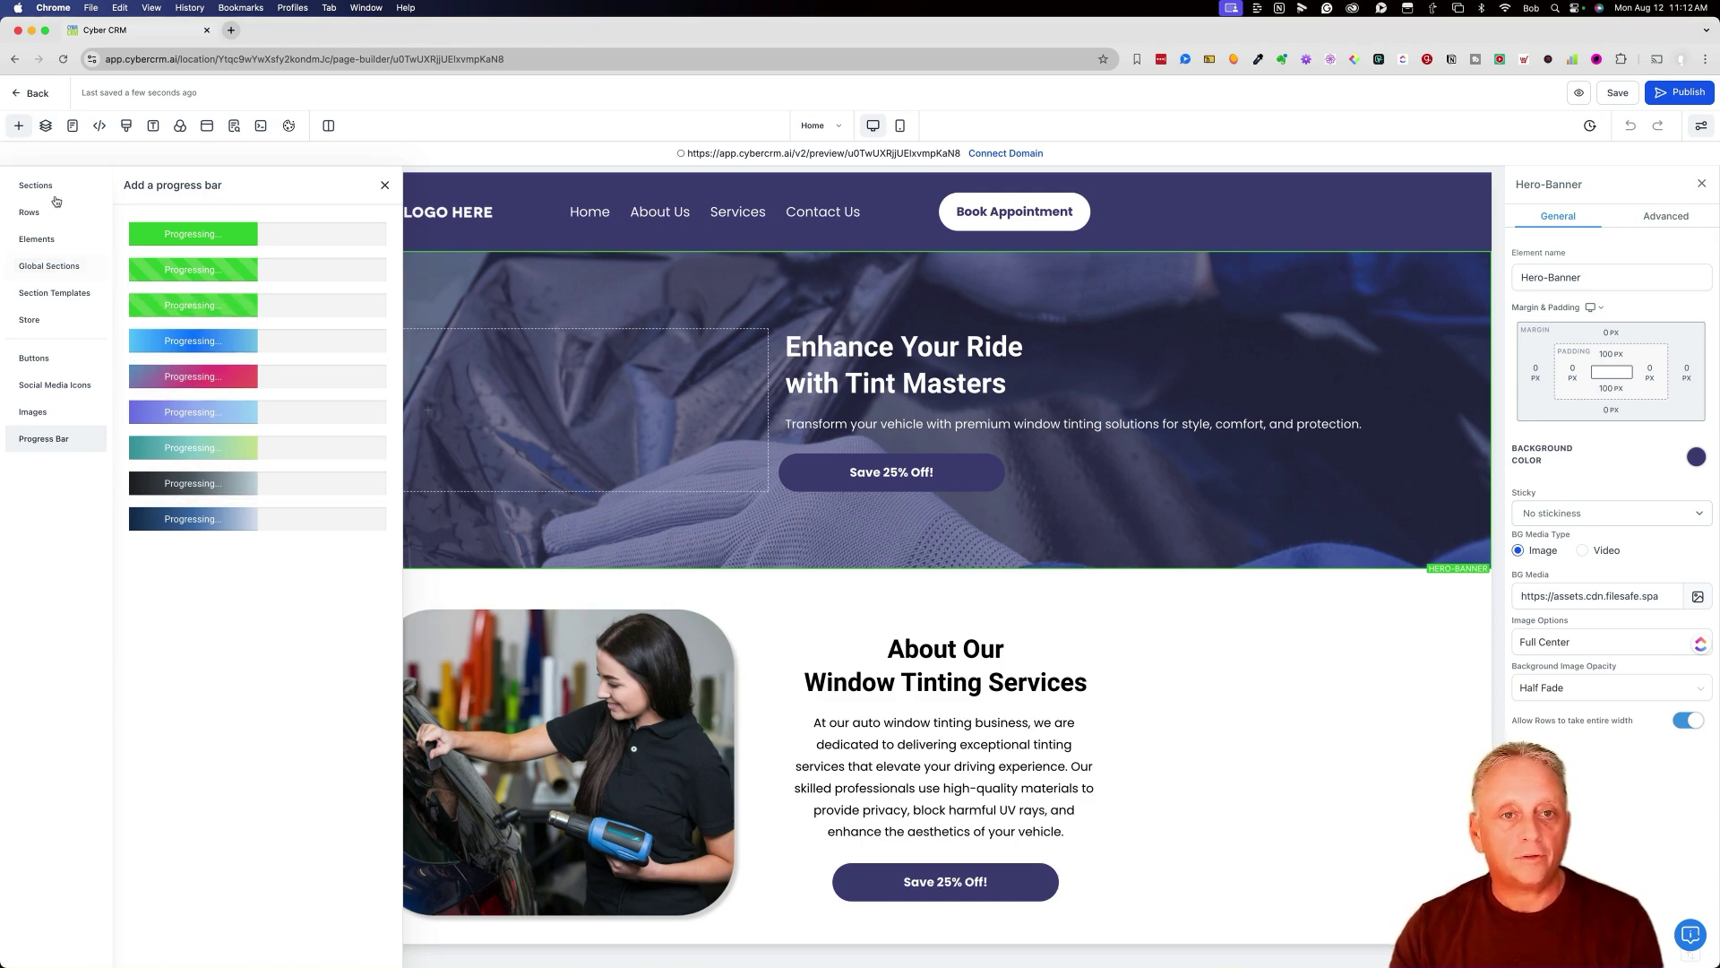
{"action": "left_click", "coordinate": [44, 127]}
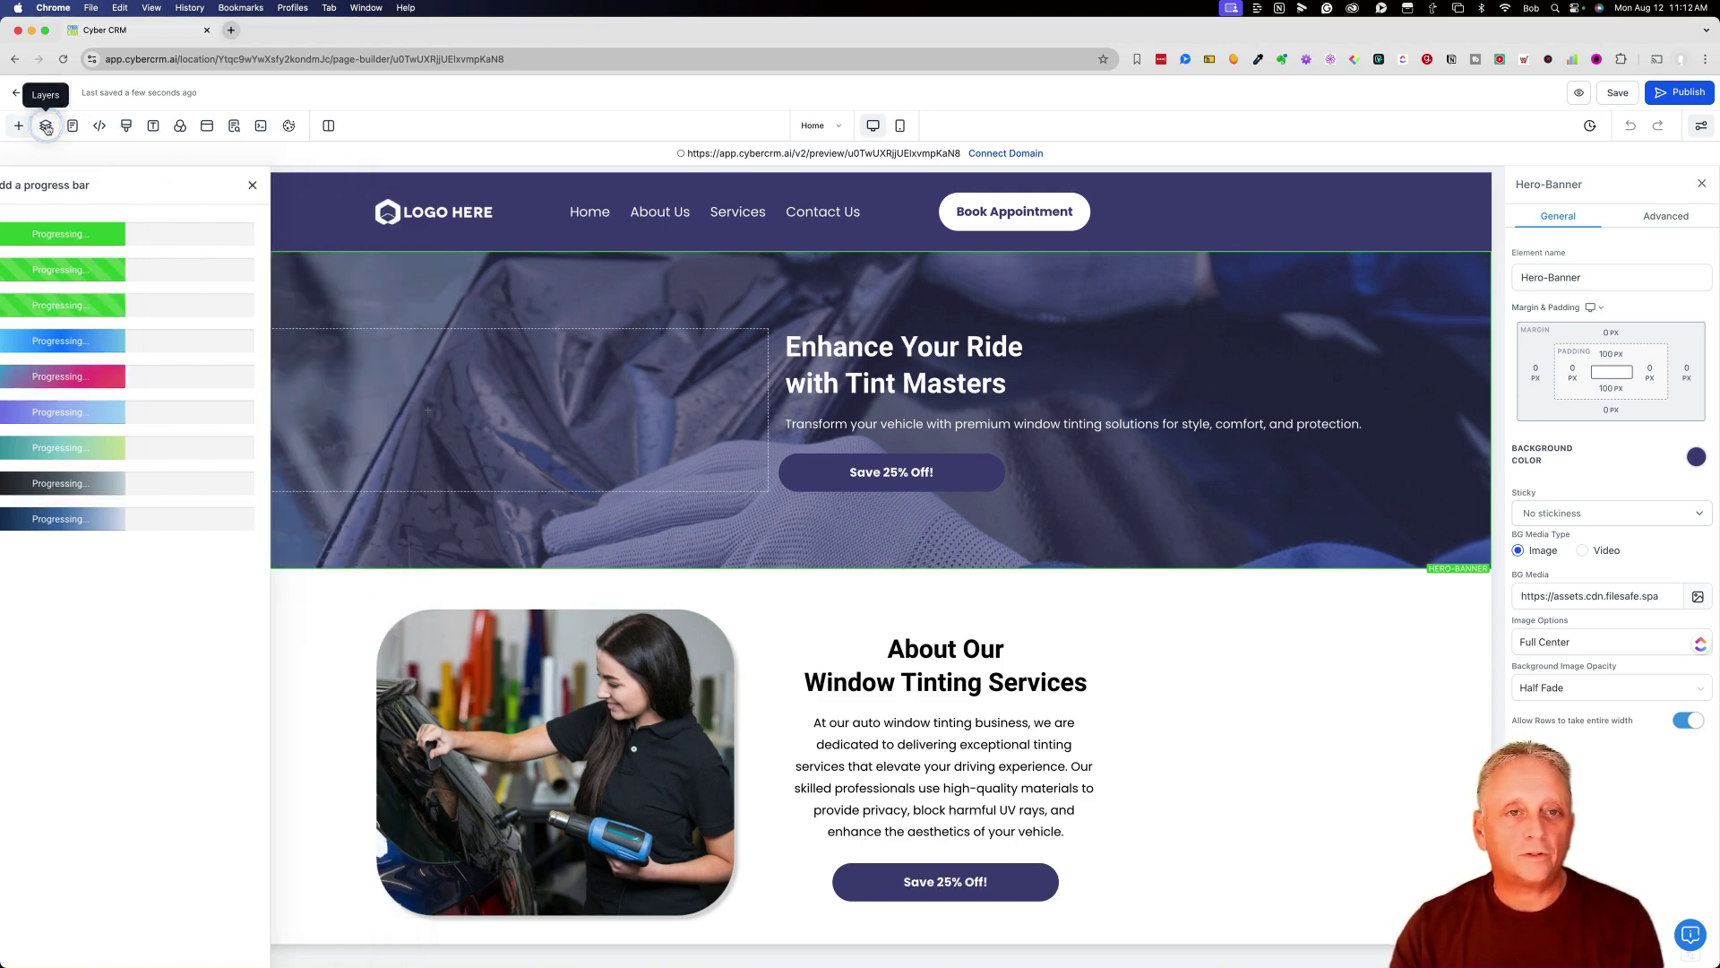
{"action": "left_click", "coordinate": [17, 126]}
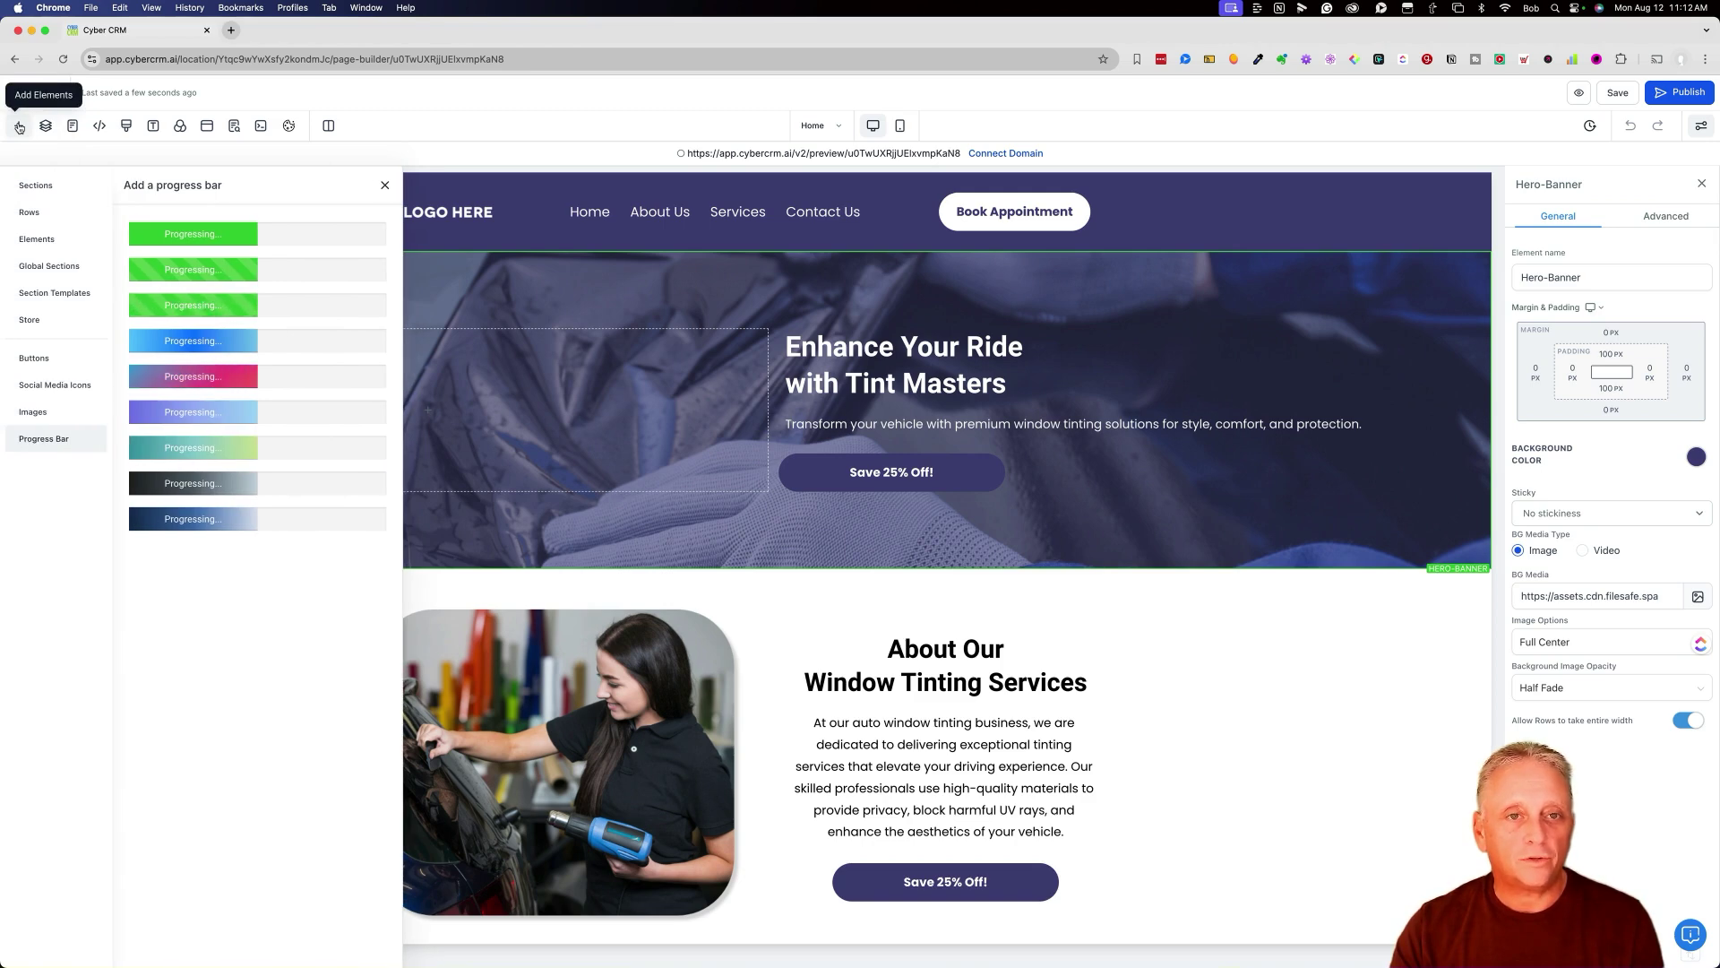
{"action": "left_click", "coordinate": [19, 127]}
Check the Pages list, Tracking Code and Custom CSS unchanged, then view Typography settings.
{"action": "left_click", "coordinate": [73, 126]}
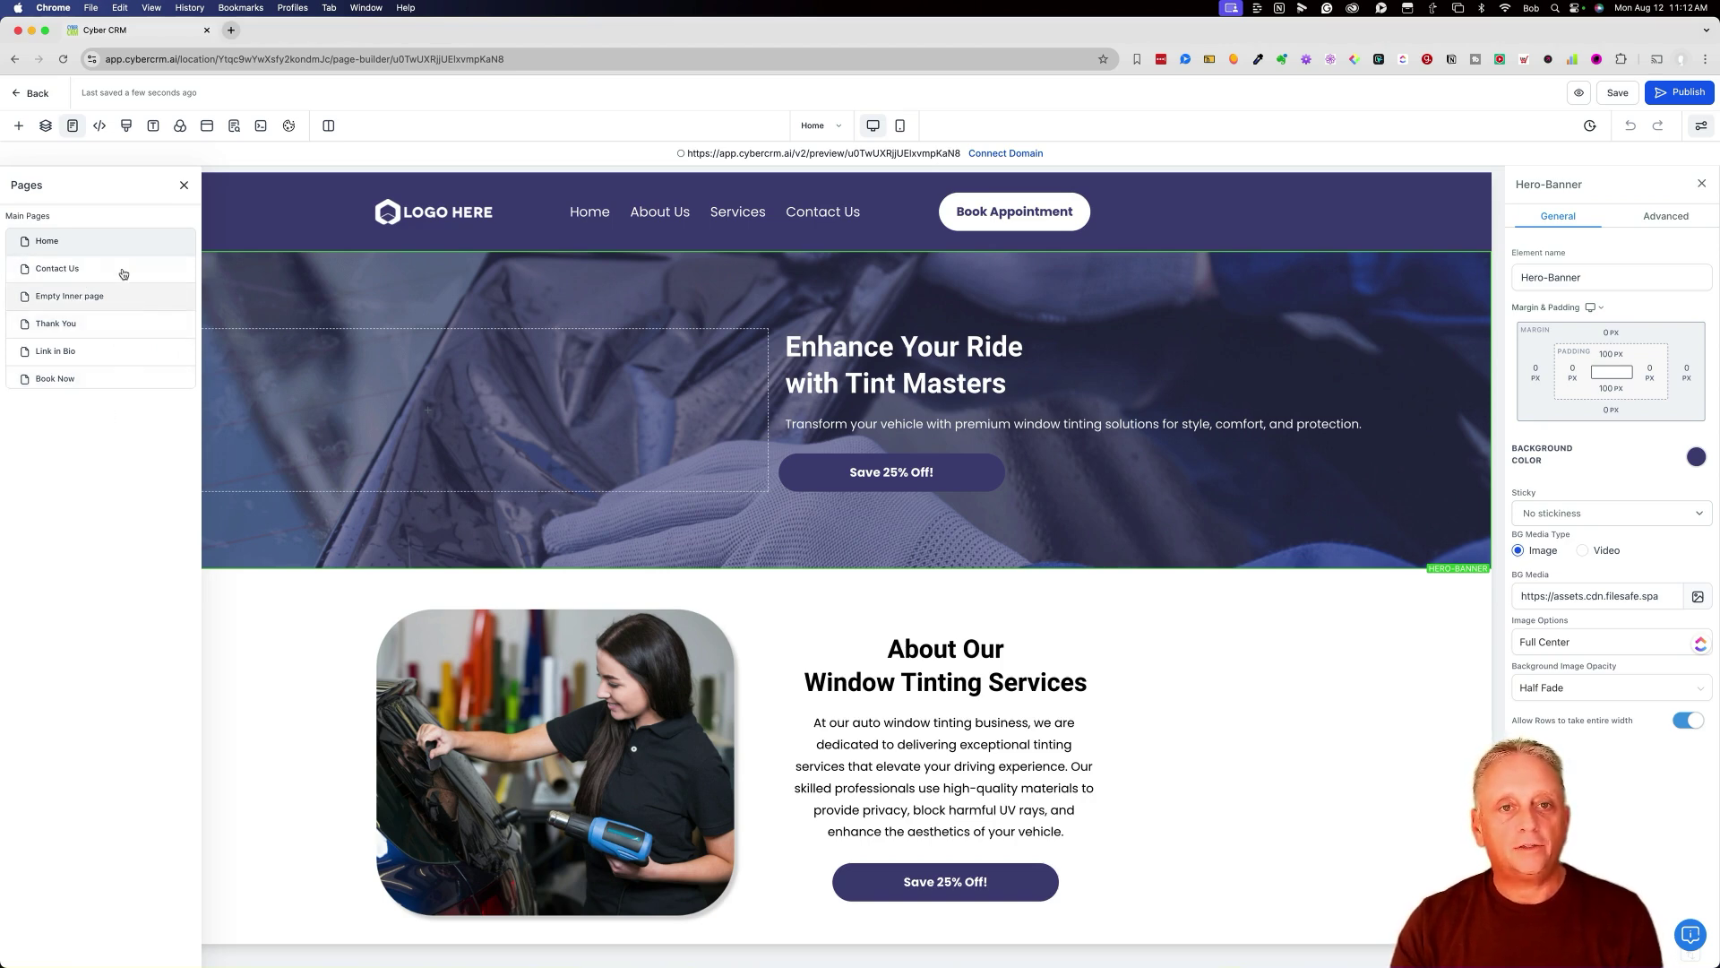
{"action": "left_click", "coordinate": [100, 125]}
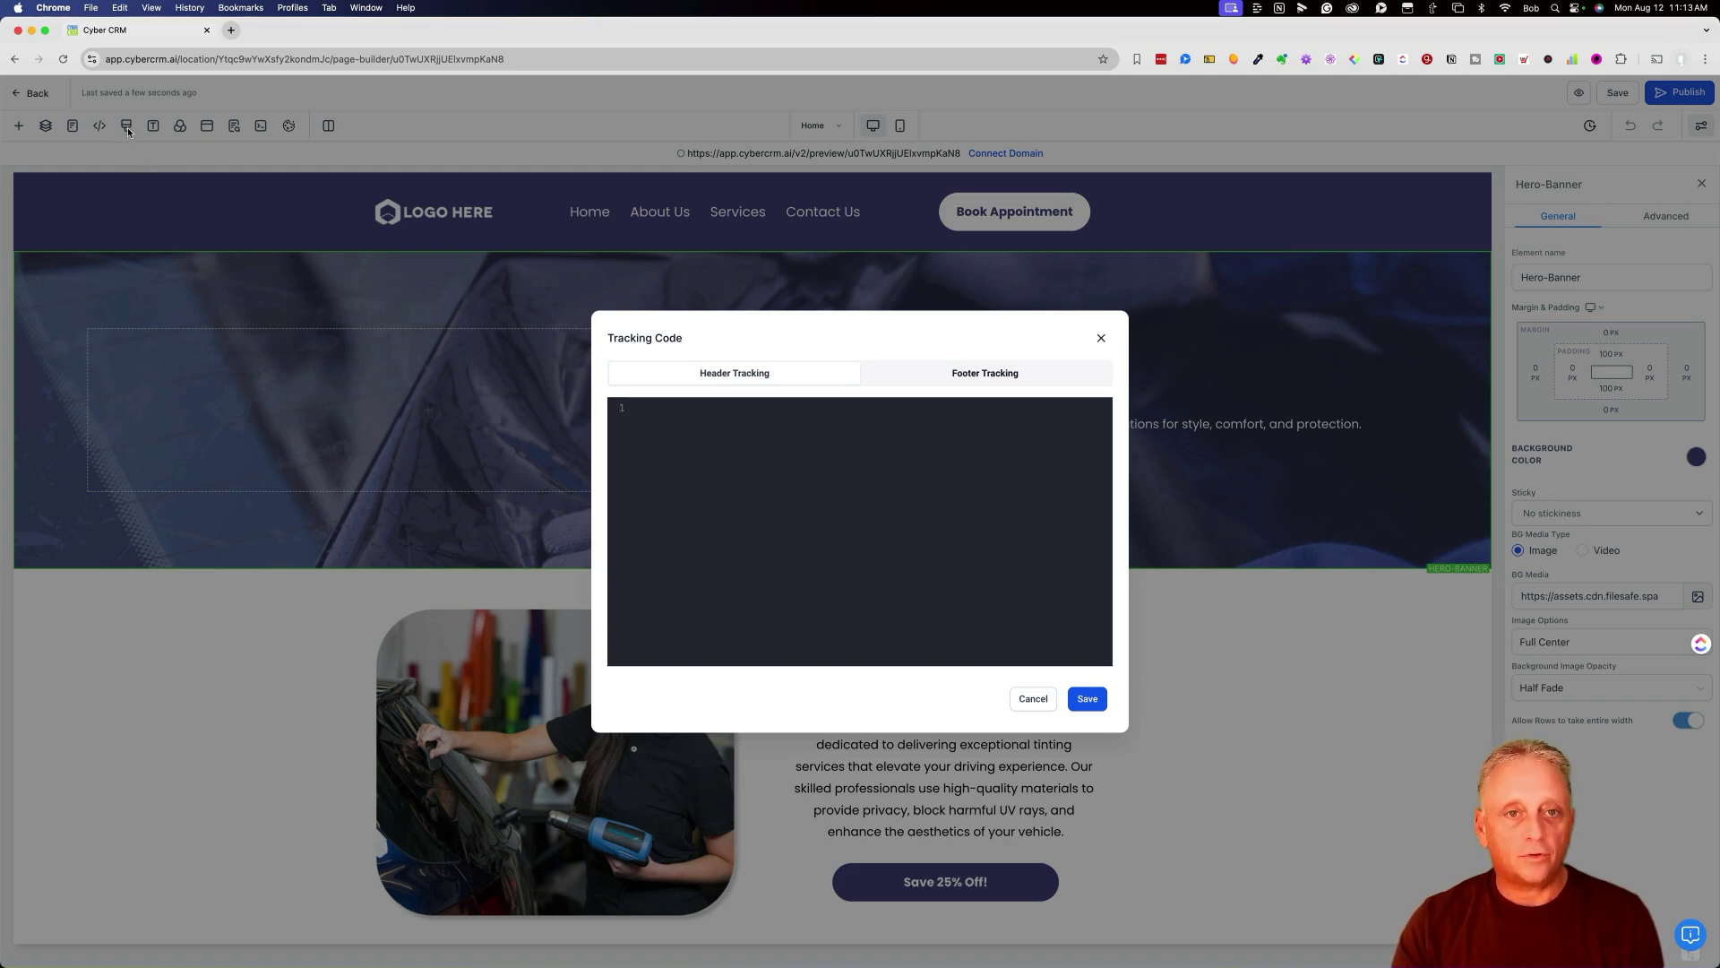
{"action": "left_click", "coordinate": [127, 132]}
{"action": "left_click", "coordinate": [127, 132]}
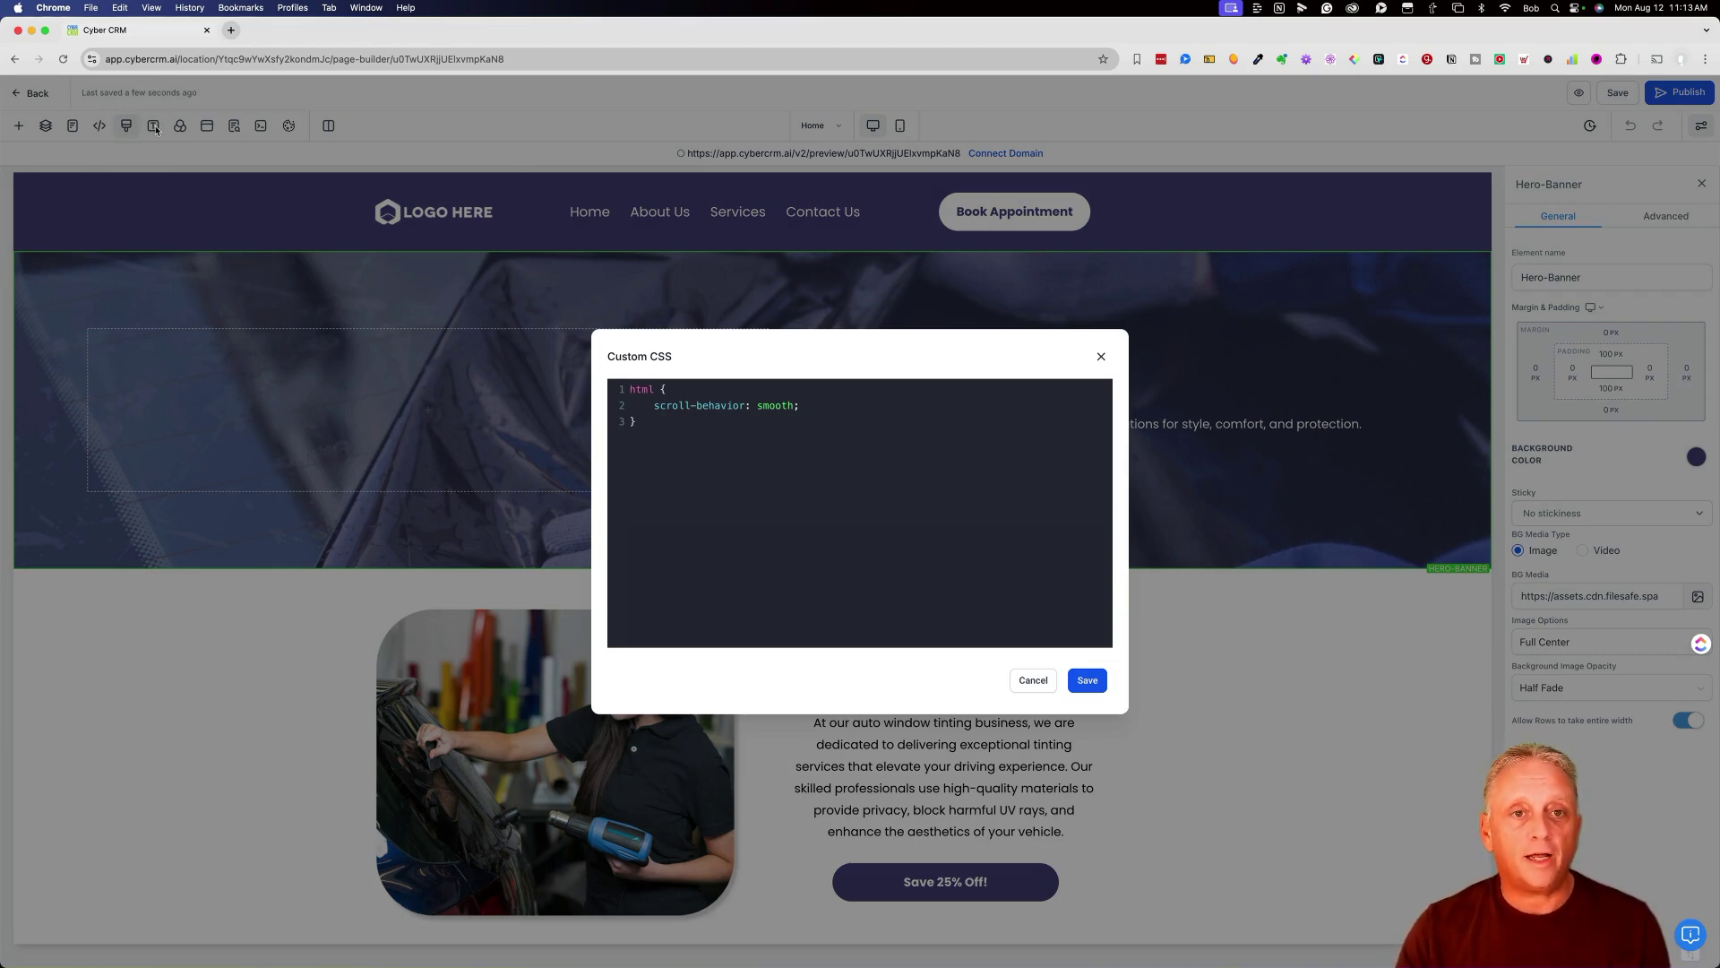
{"action": "key", "text": "Escape"}
{"action": "left_click", "coordinate": [154, 127]}
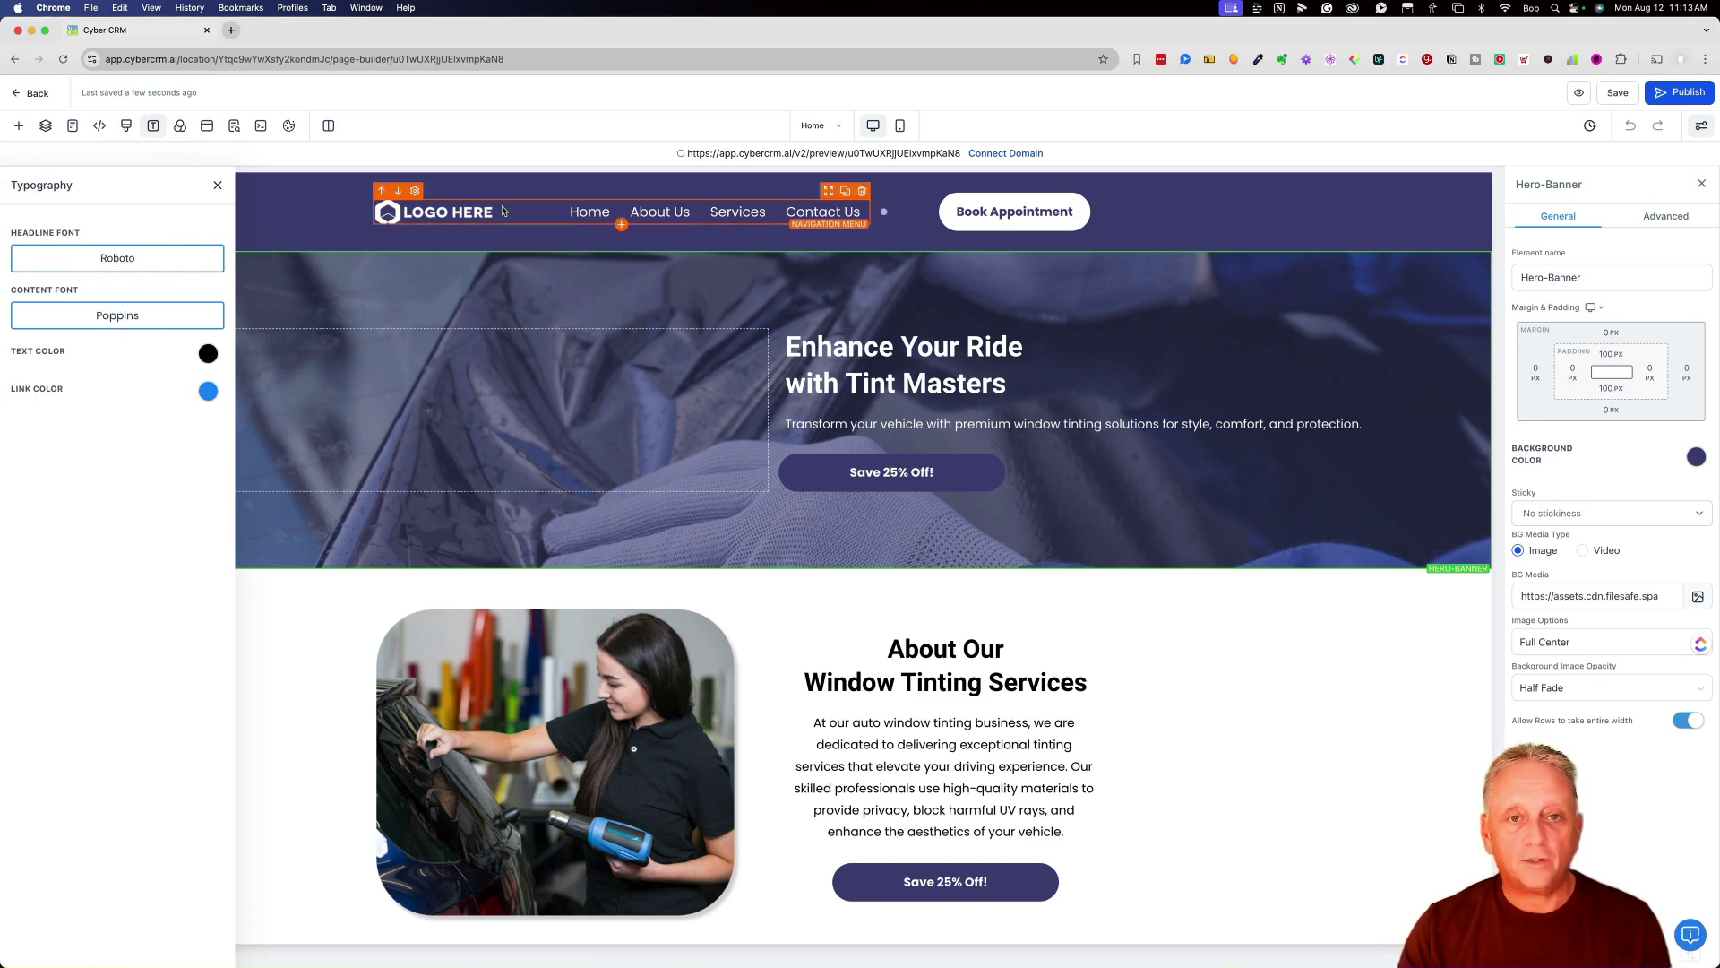
Set the headline font to Red Hat Display, after trying Bebas Neue, and content font to Lato.
{"action": "left_click", "coordinate": [122, 263]}
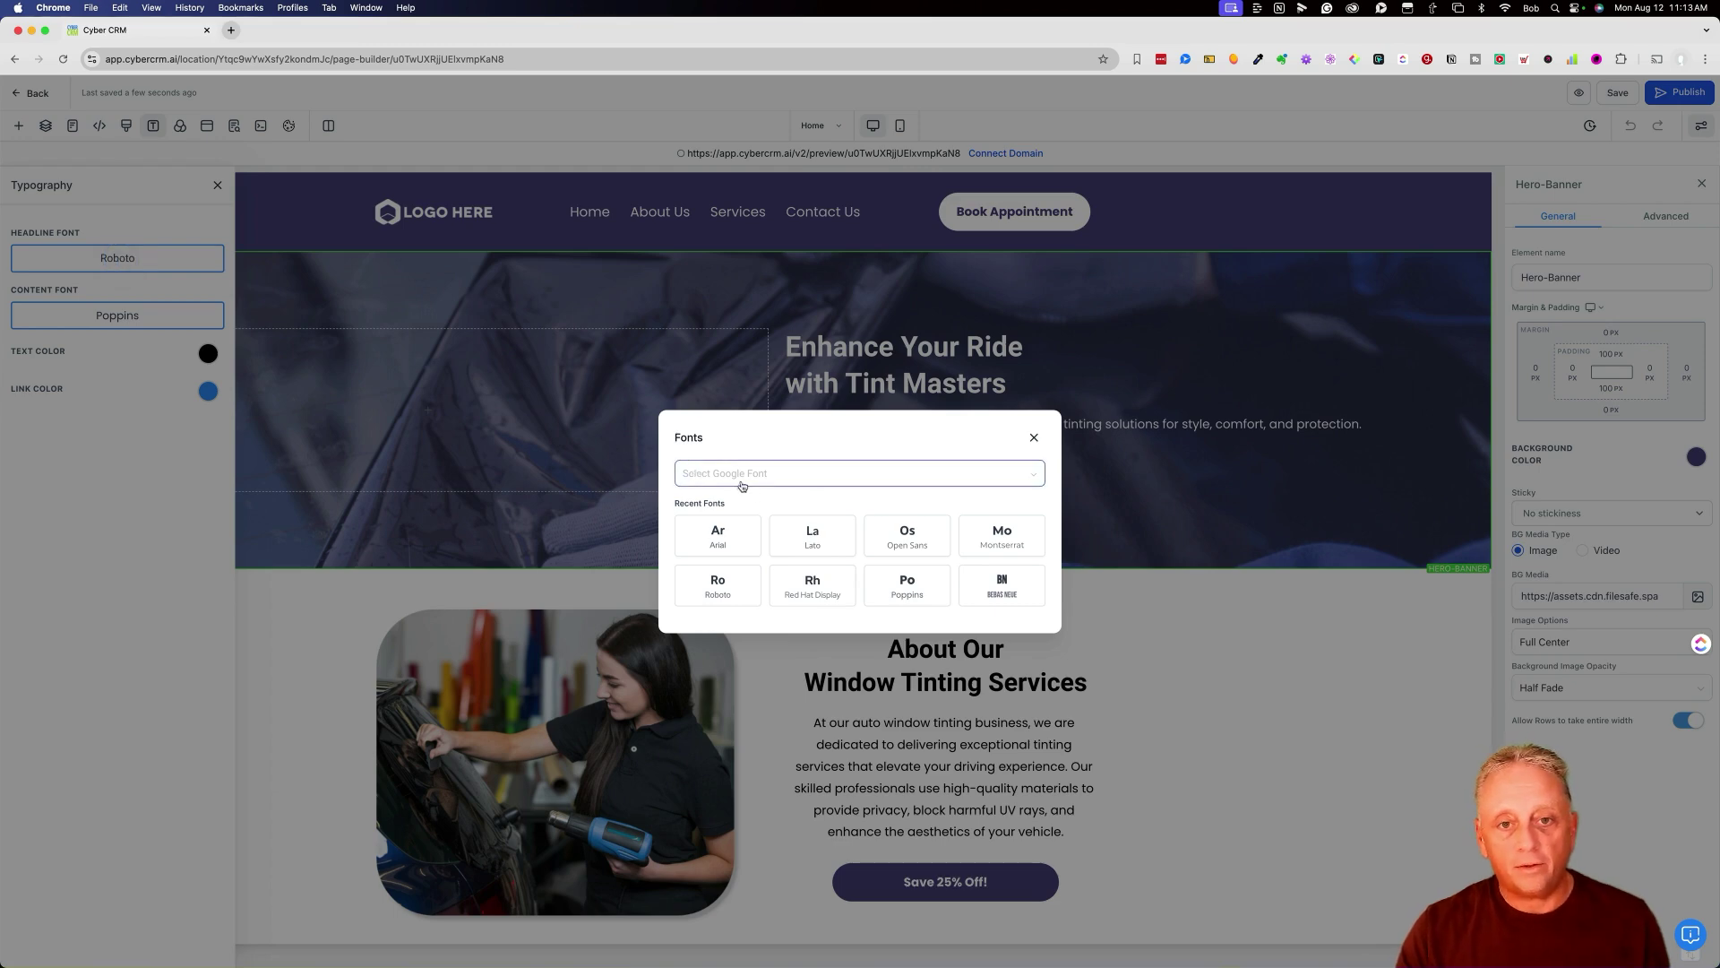
{"action": "left_click", "coordinate": [991, 589]}
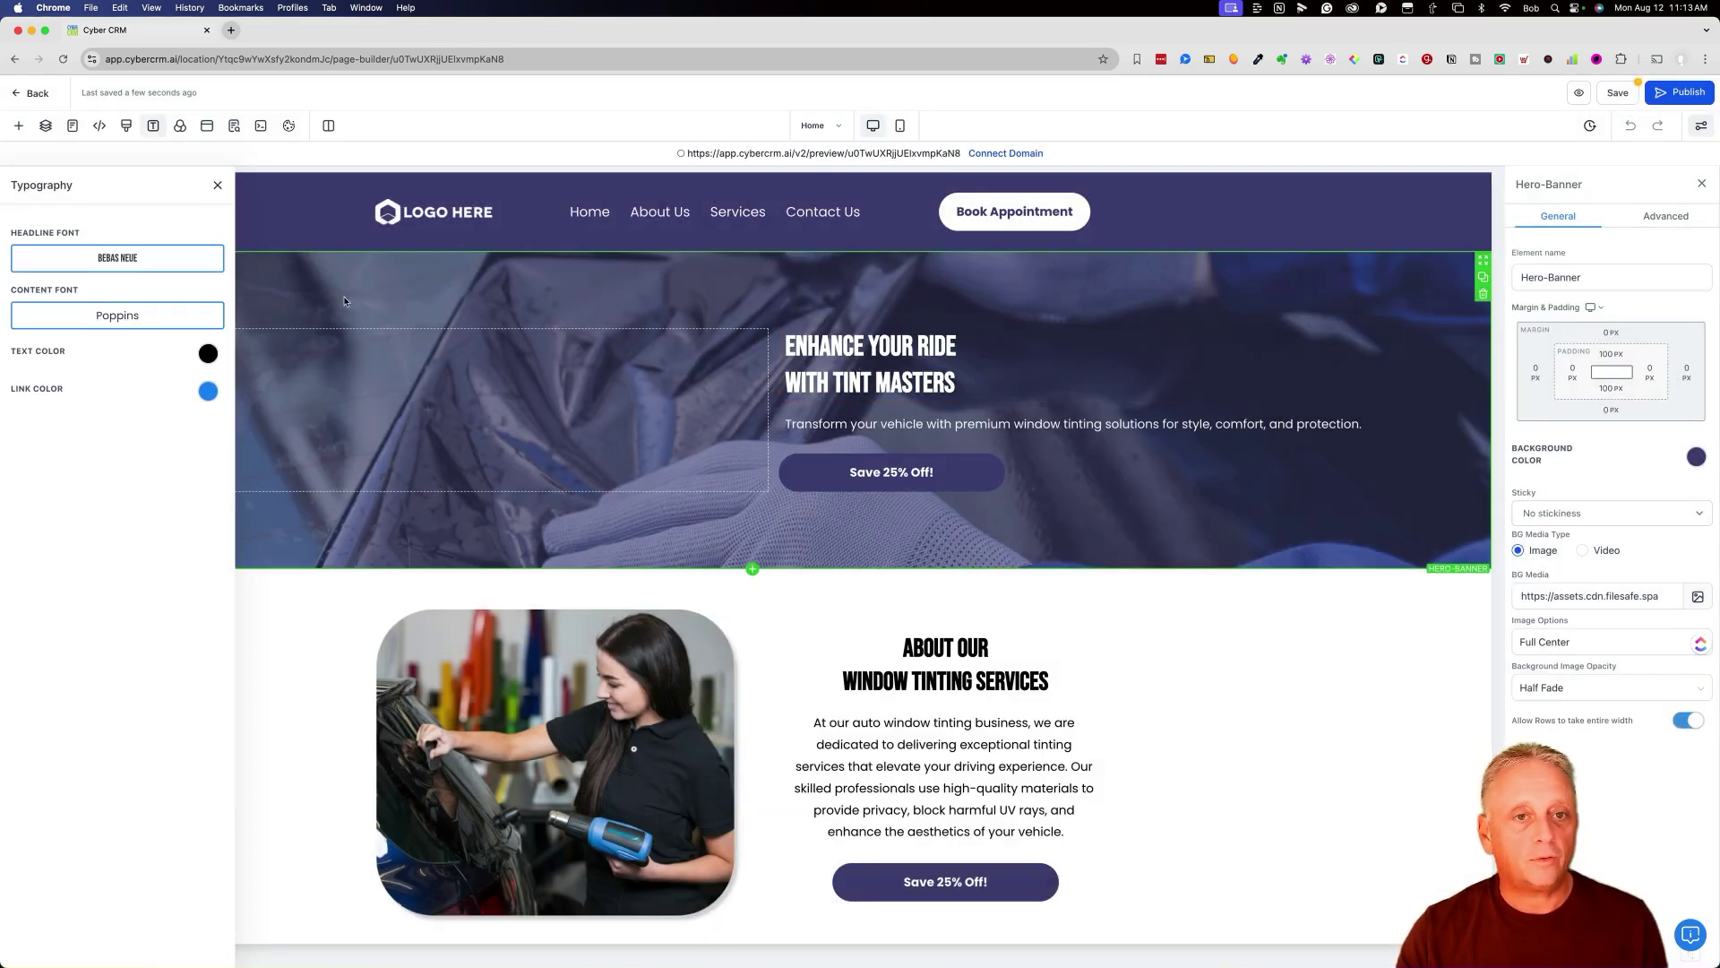
{"action": "left_click", "coordinate": [191, 270]}
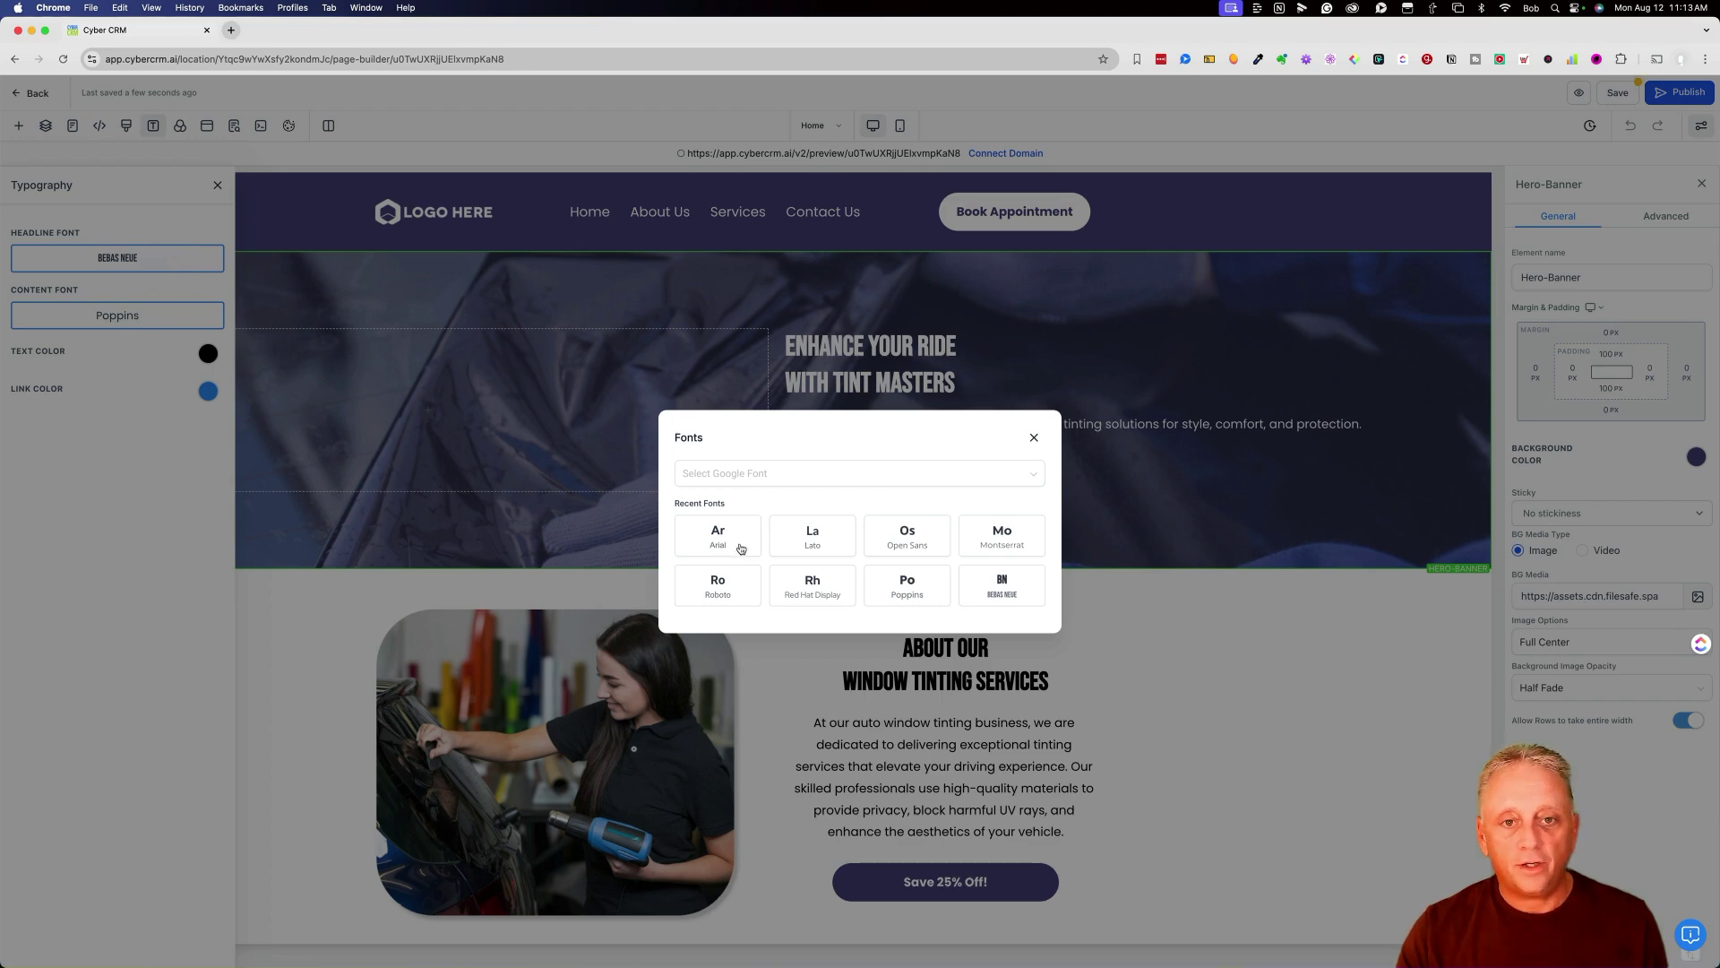
{"action": "left_click", "coordinate": [788, 581]}
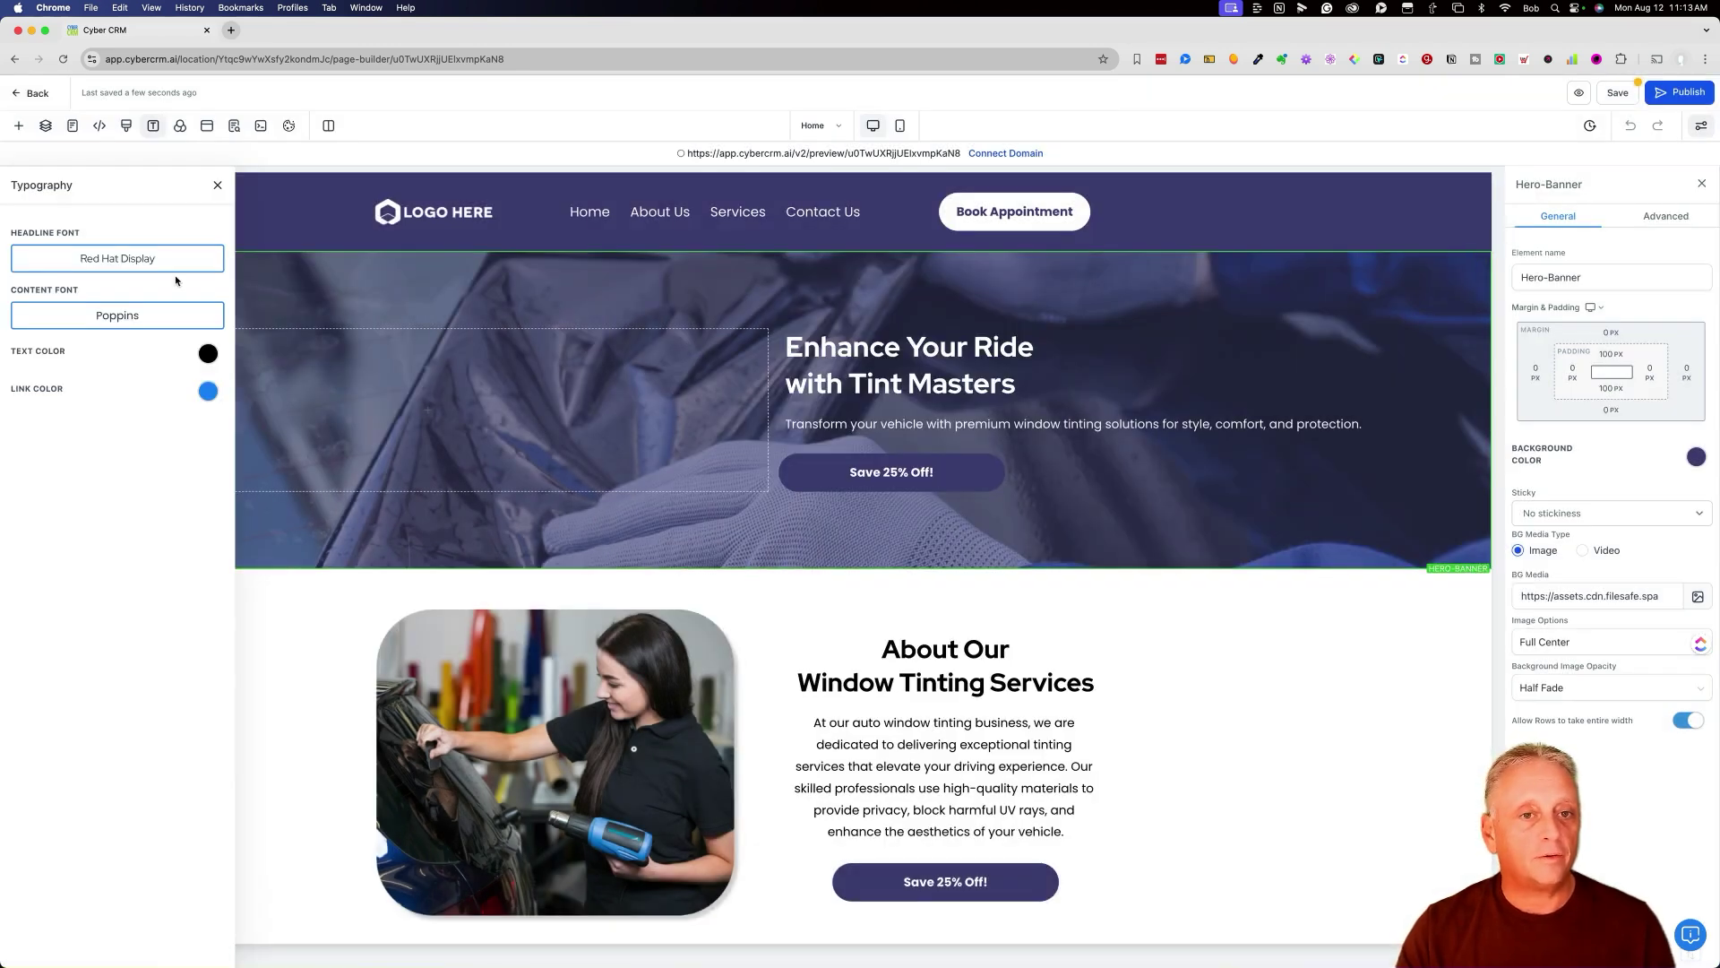
{"action": "left_click", "coordinate": [104, 323]}
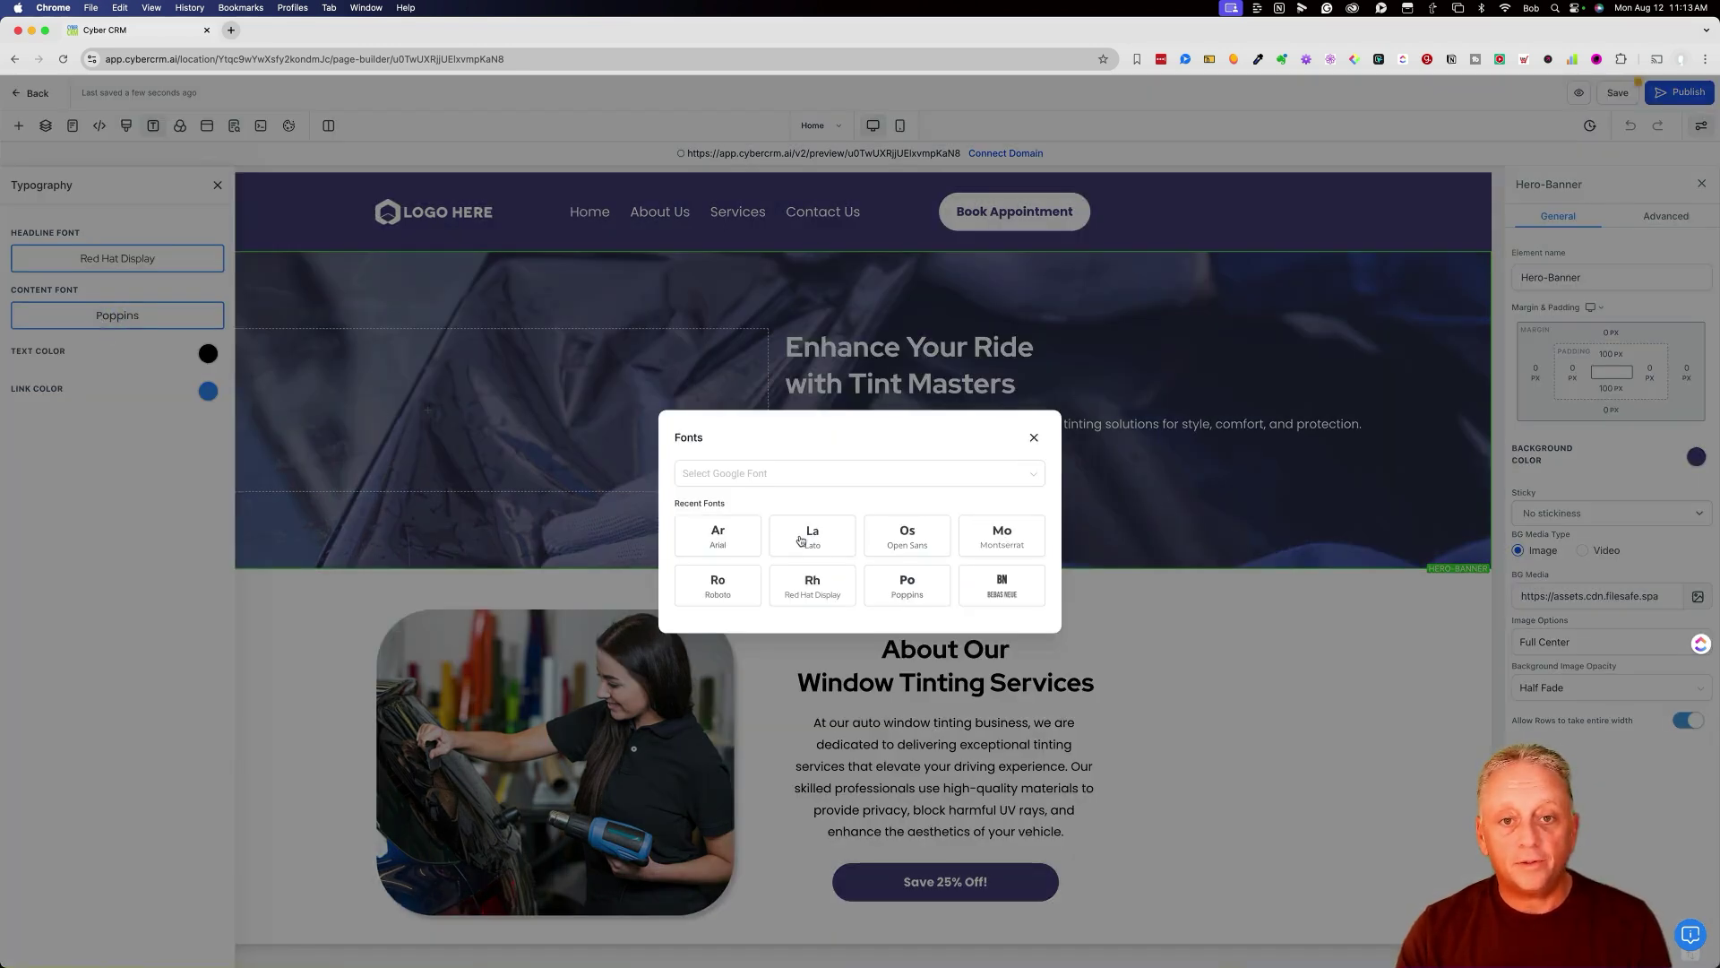
{"action": "left_click", "coordinate": [833, 536]}
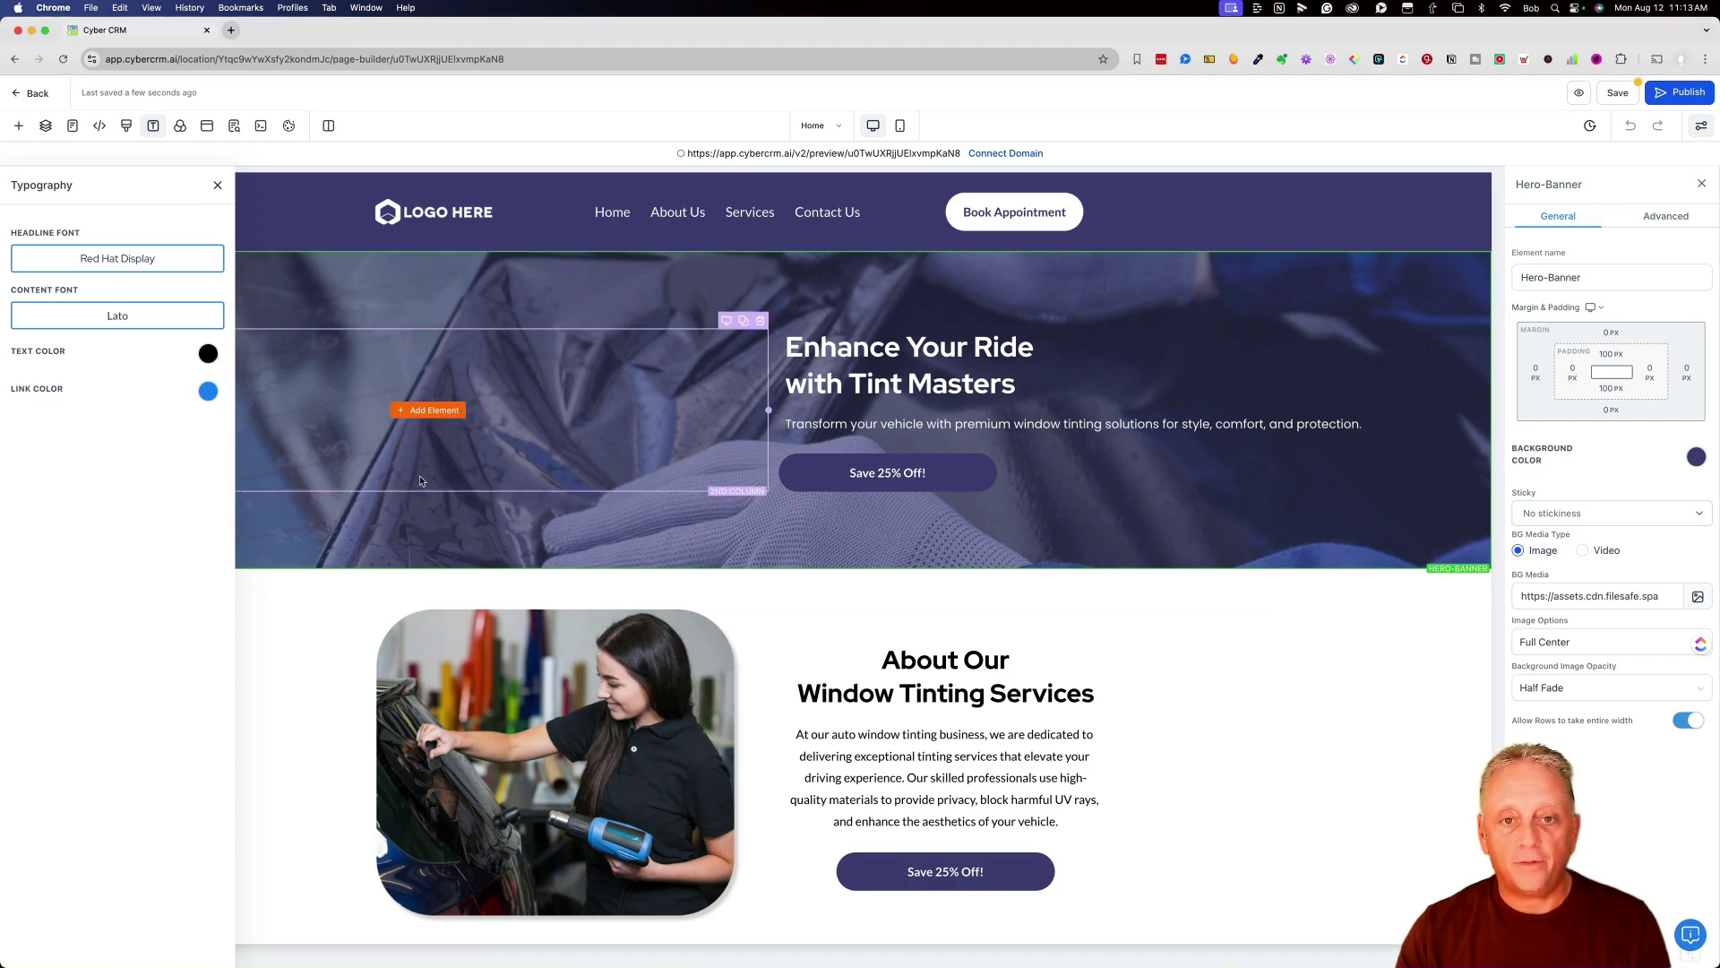
{"action": "scroll", "coordinate": [419, 475], "scroll_direction": "down", "scroll_amount": 12}
{"action": "scroll", "coordinate": [419, 475], "scroll_direction": "up", "scroll_amount": 12}
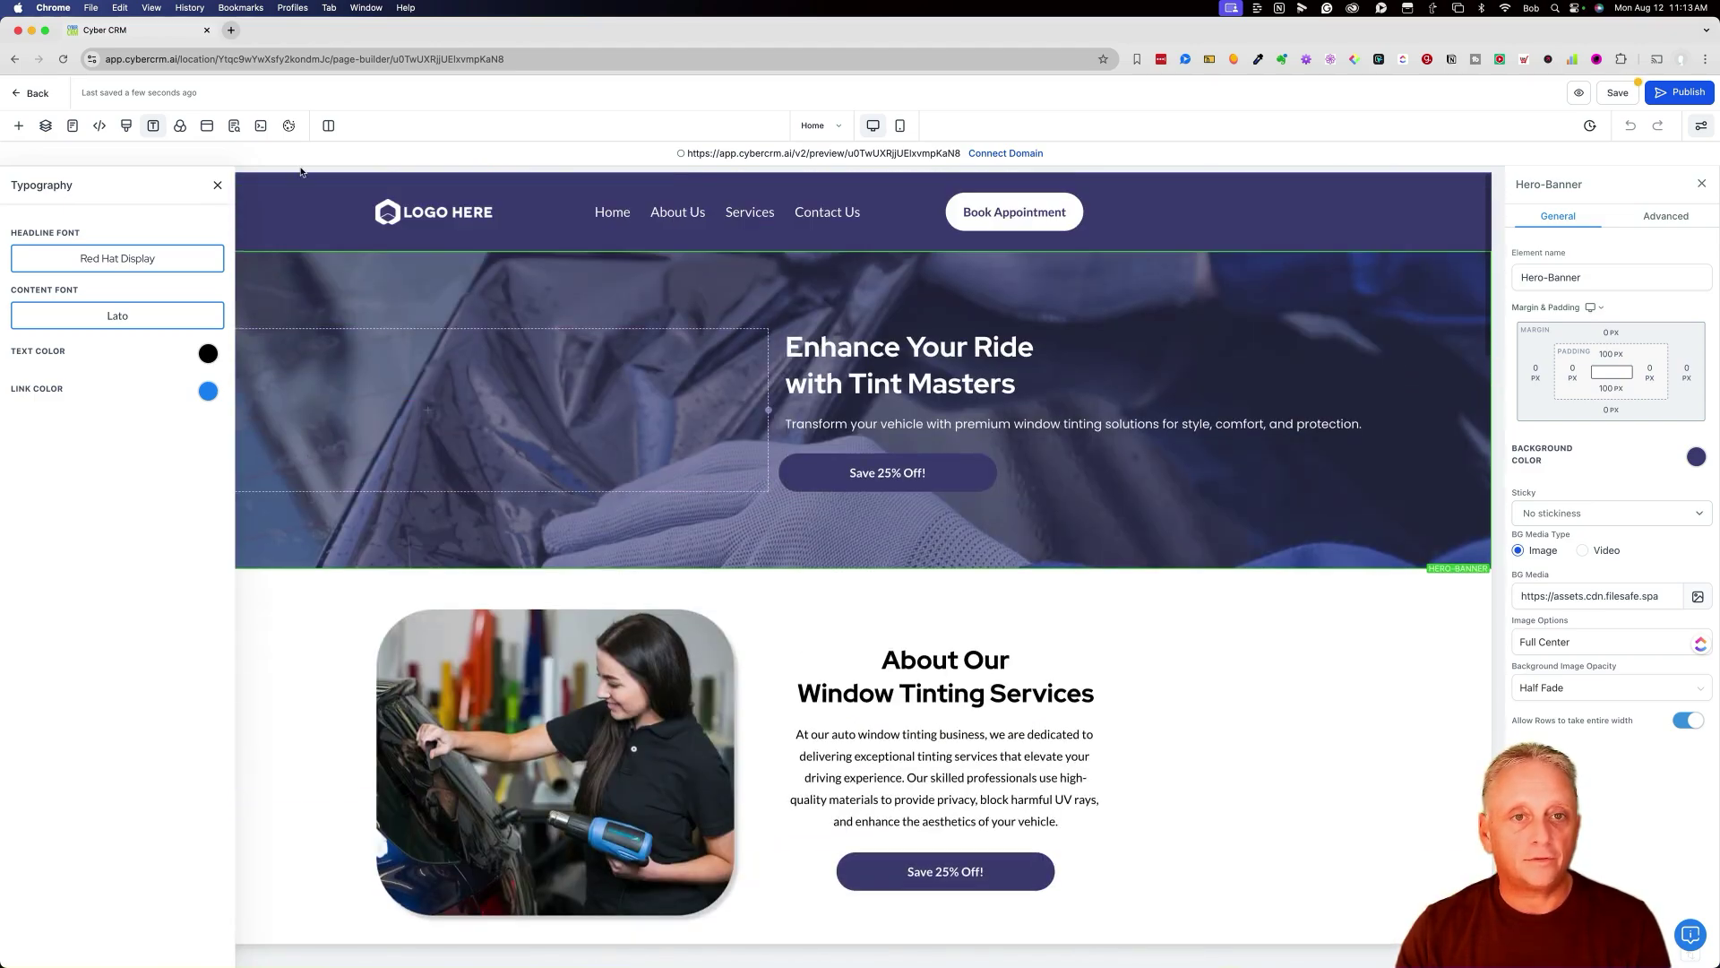
Try a navy Background Color swatch for the page, then switch it to white.
{"action": "left_click", "coordinate": [179, 127]}
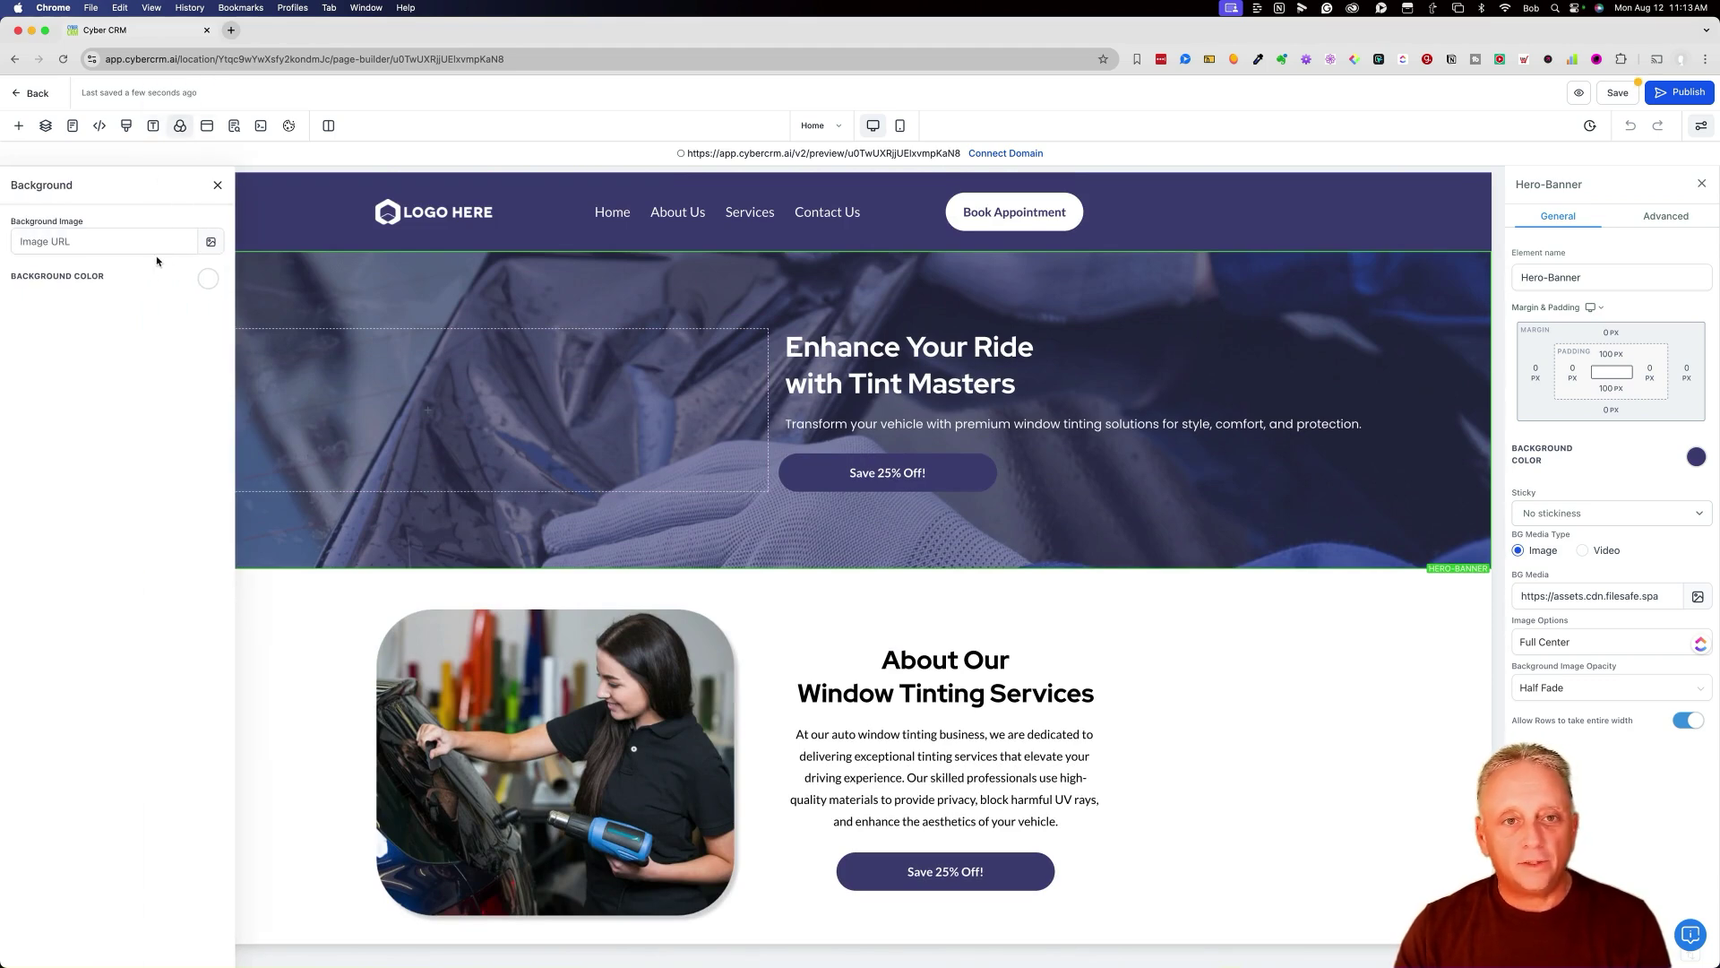
{"action": "left_click", "coordinate": [206, 281]}
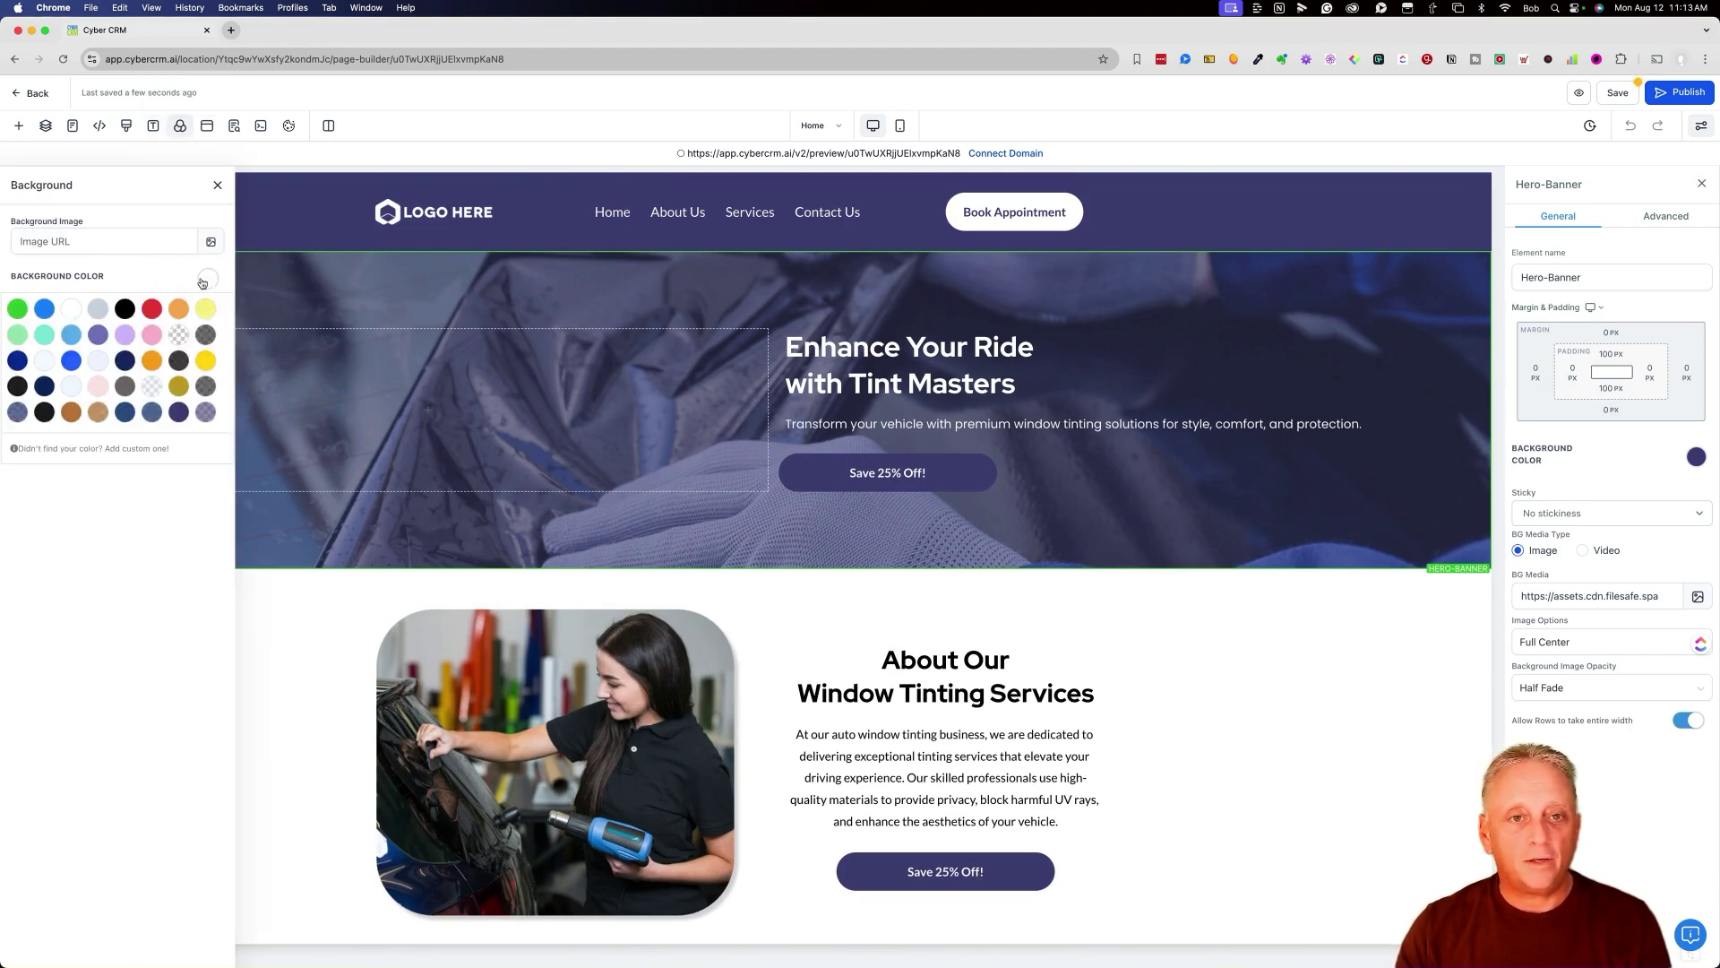
{"action": "left_click", "coordinate": [178, 412]}
{"action": "scroll", "coordinate": [443, 512], "scroll_direction": "down", "scroll_amount": 20}
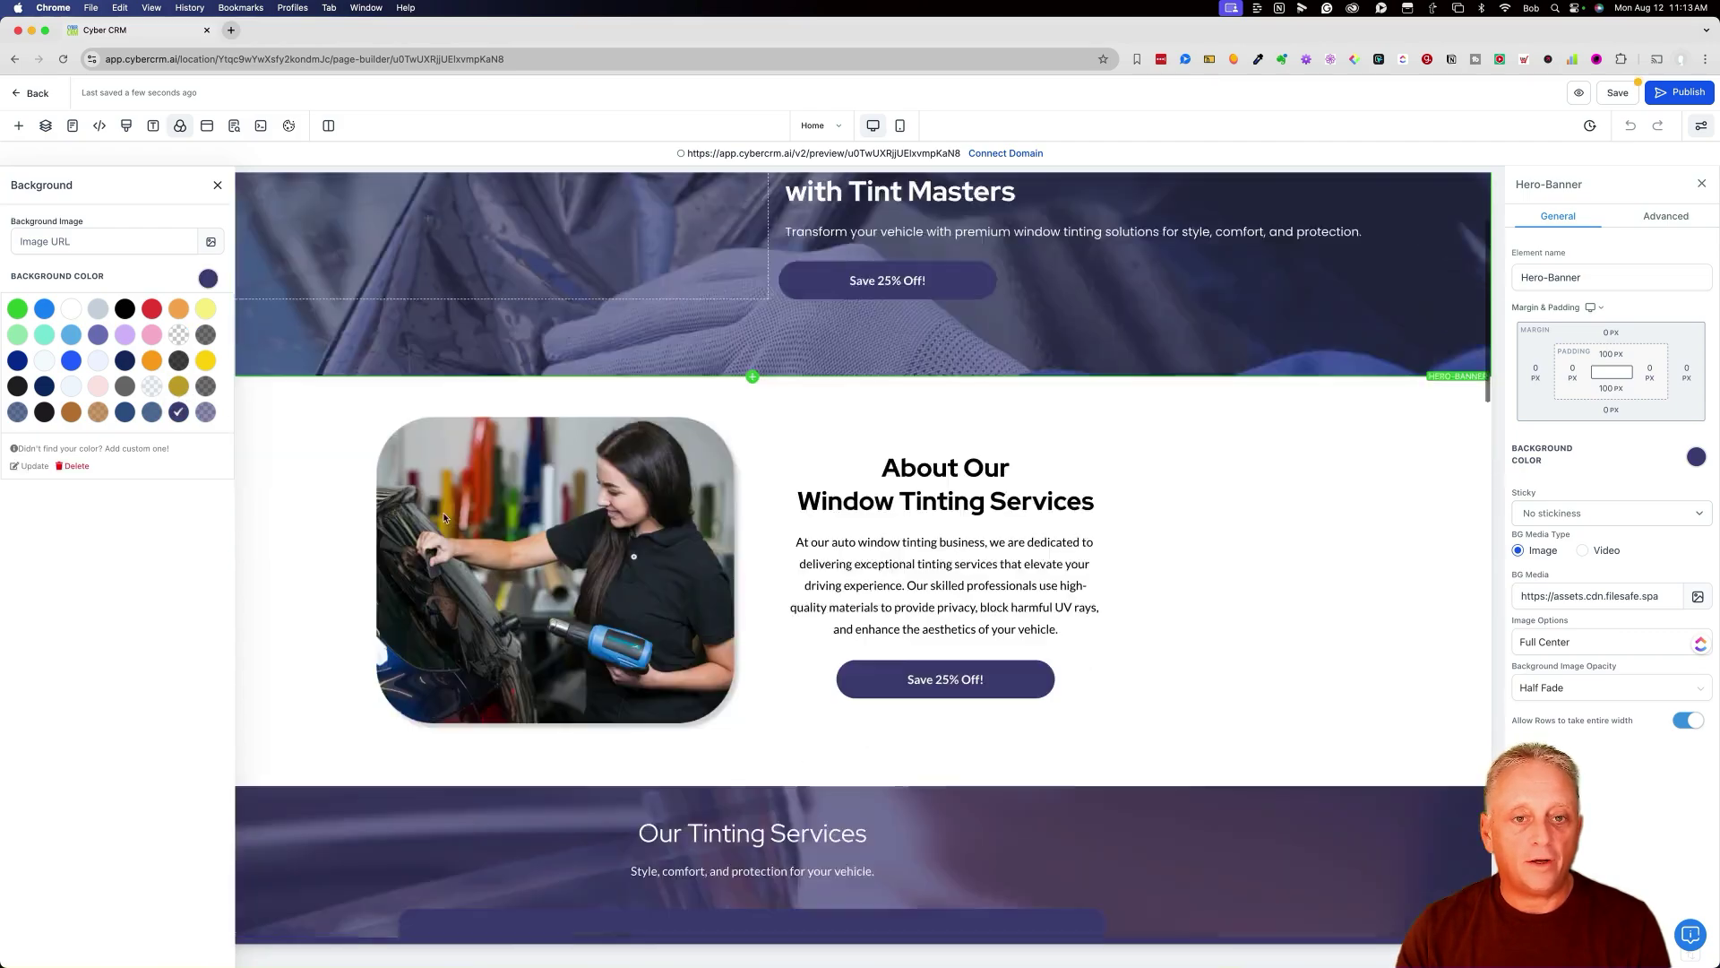
{"action": "scroll", "coordinate": [443, 517], "scroll_direction": "up", "scroll_amount": 15}
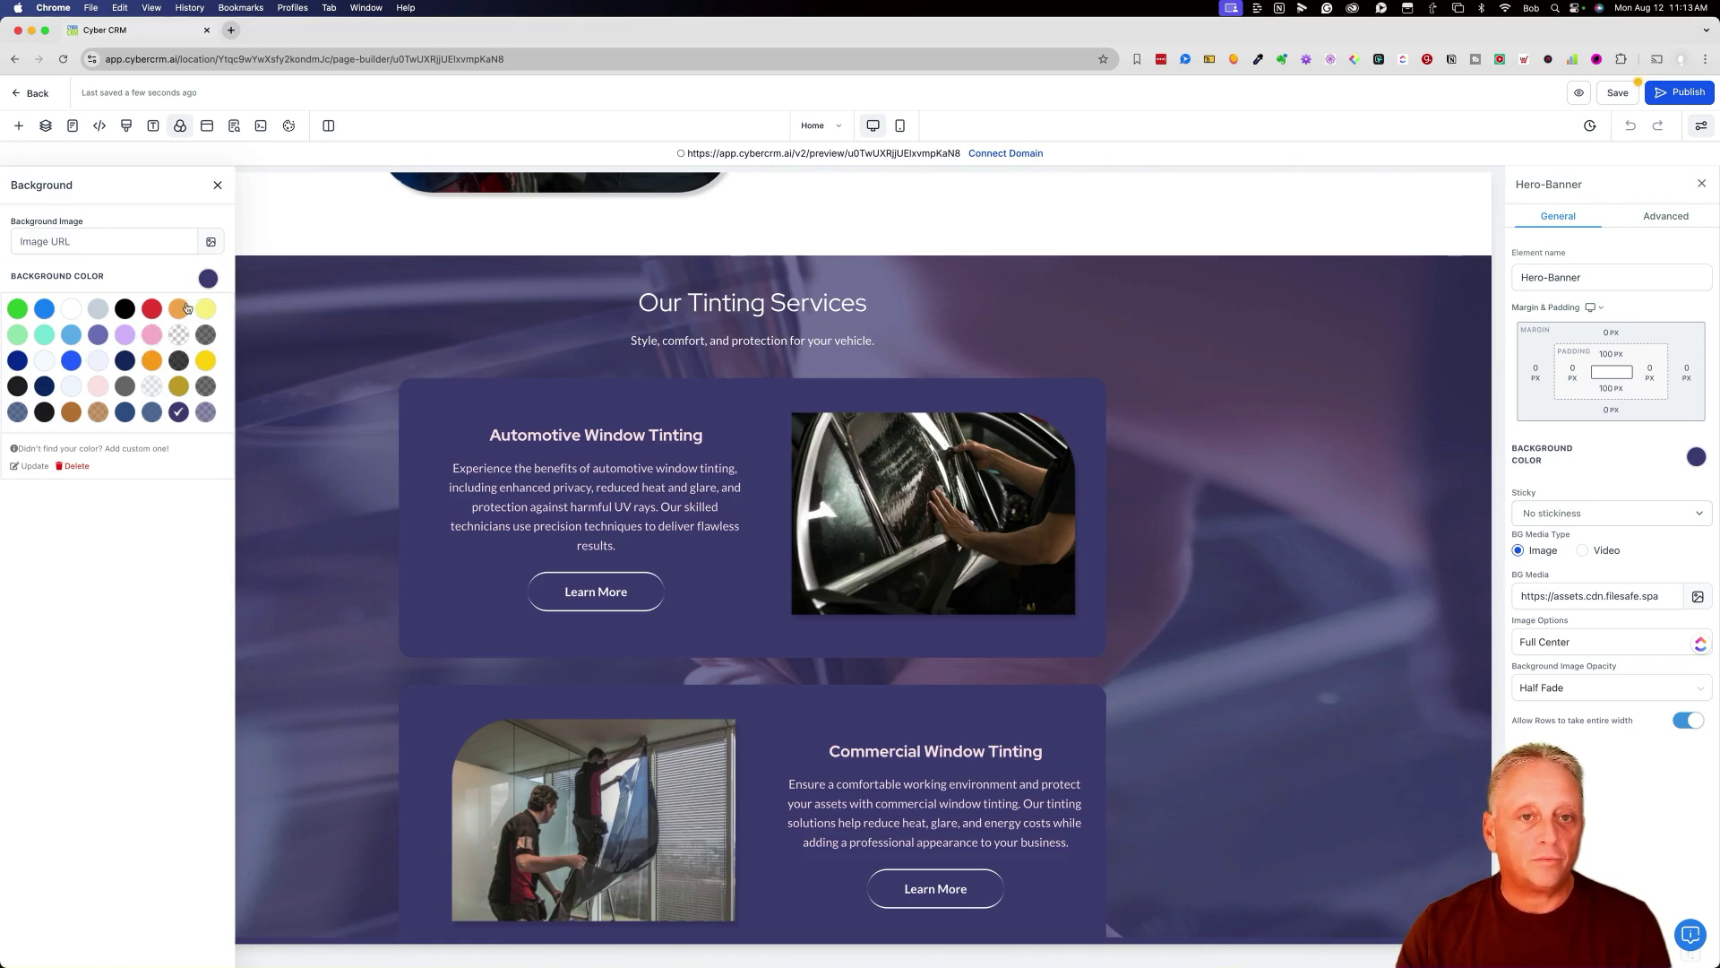
{"action": "left_click", "coordinate": [71, 308]}
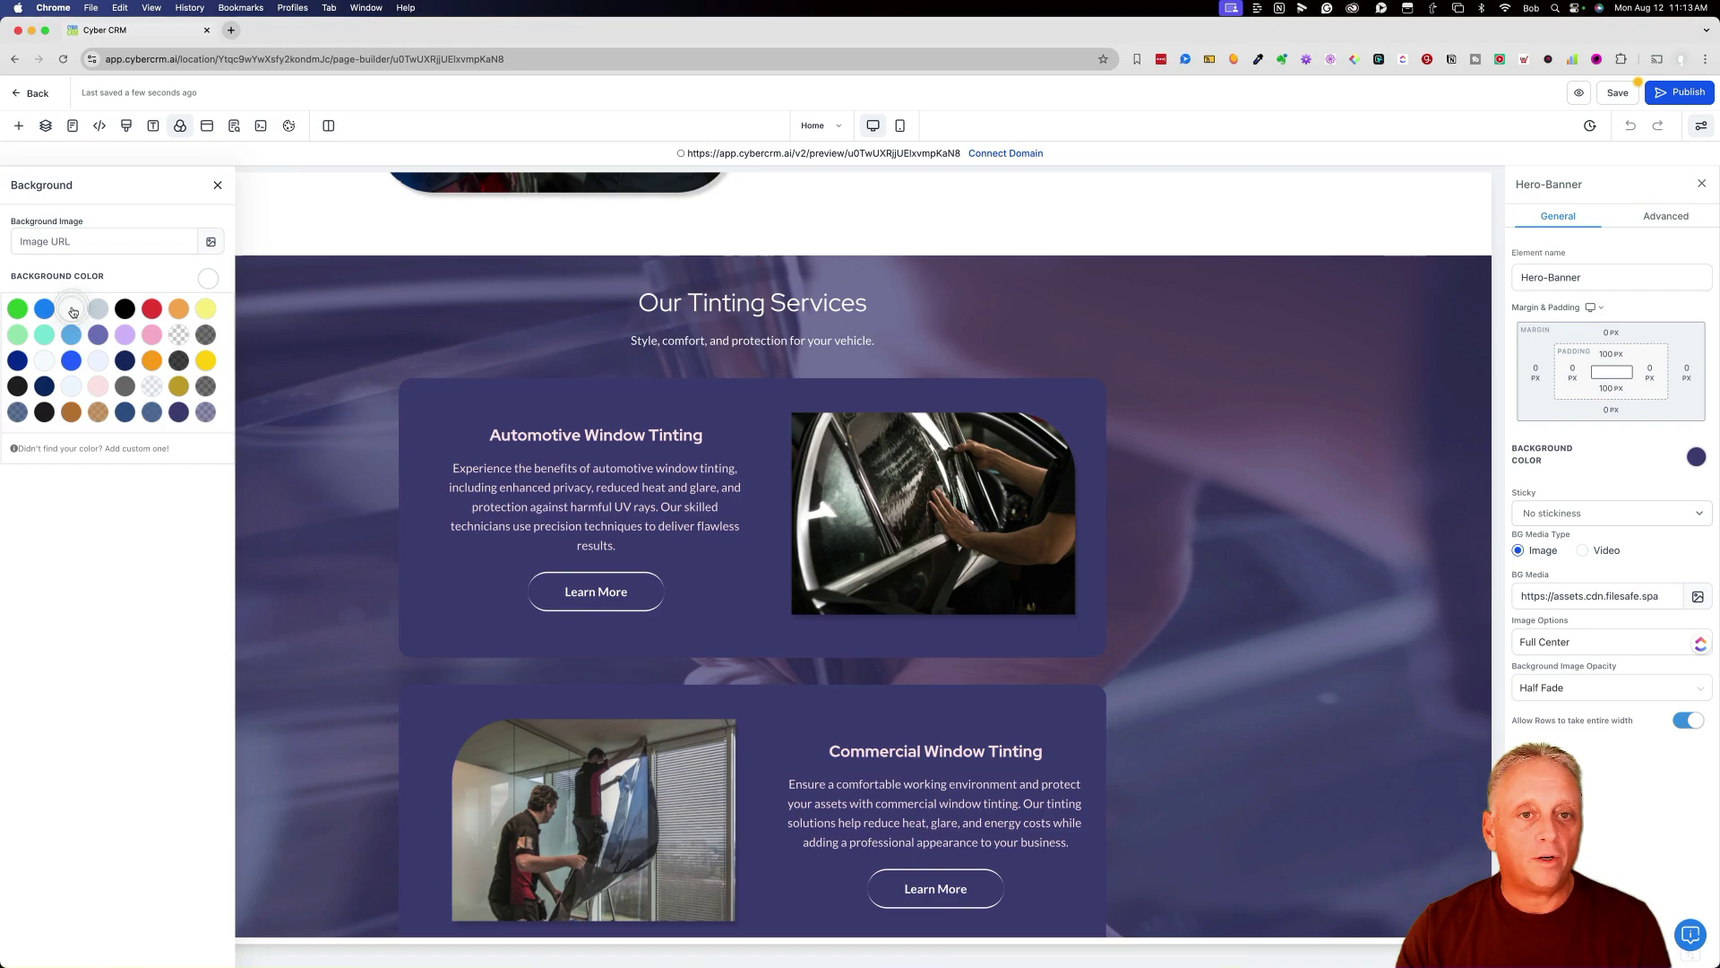
{"action": "scroll", "coordinate": [353, 365], "scroll_direction": "down", "scroll_amount": 6}
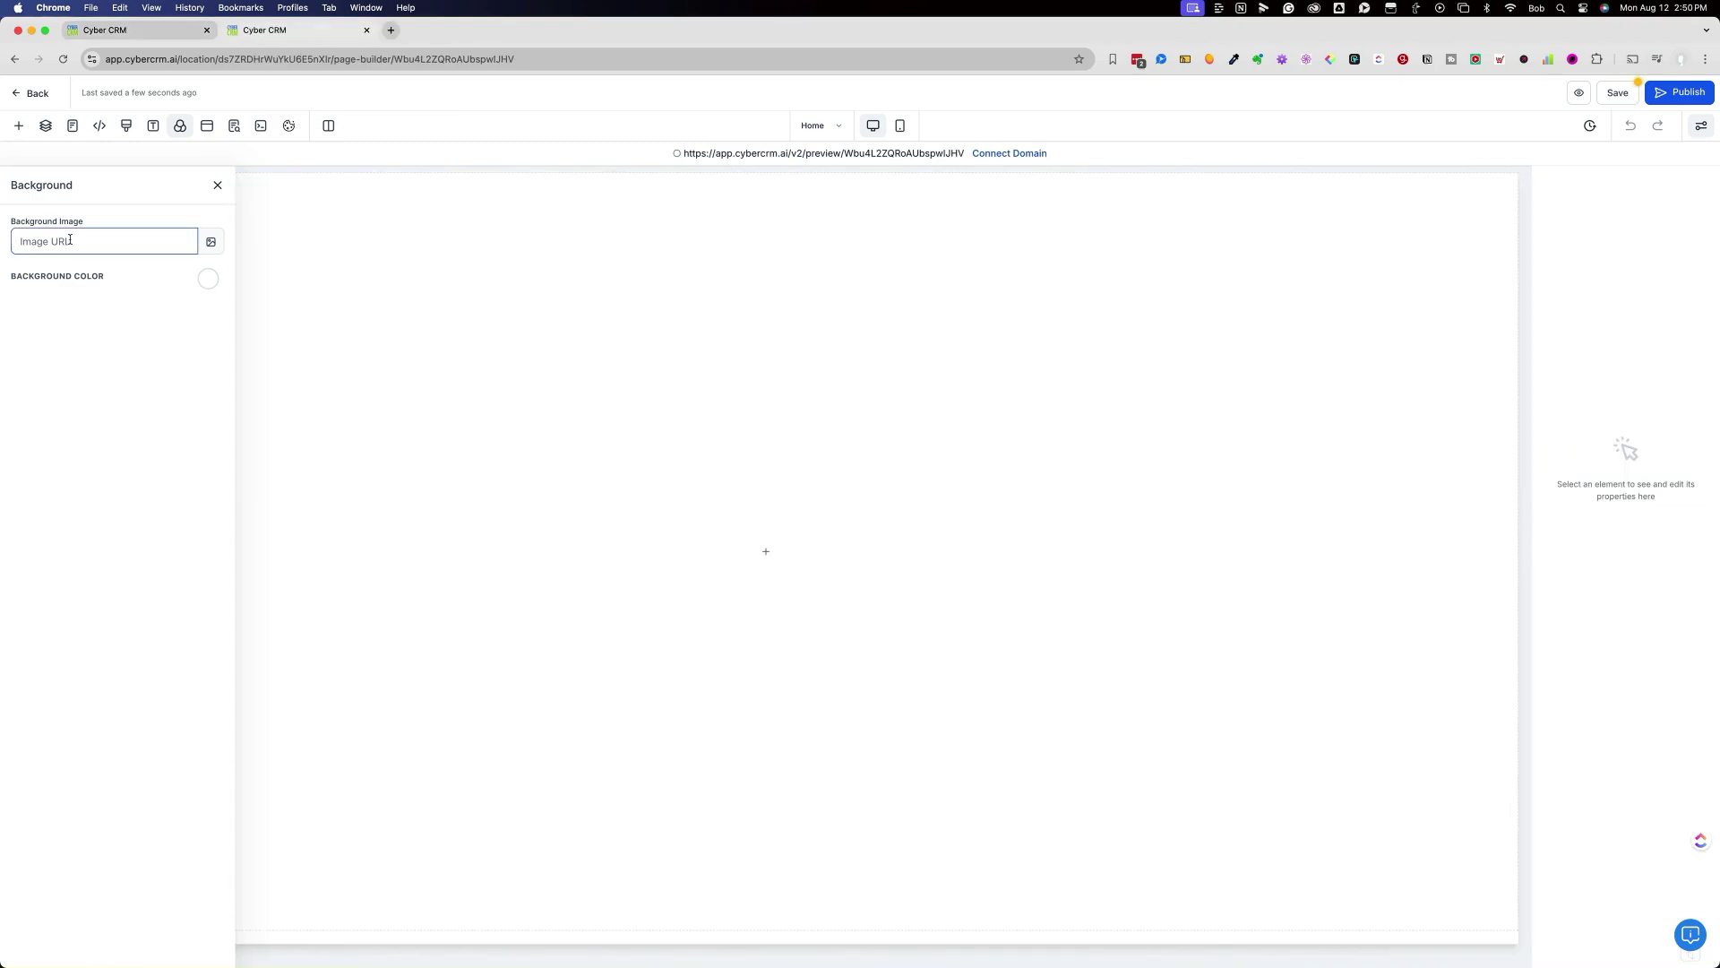
Paste a background image link and add a full-width section with a two-column row.
{"action": "left_click", "coordinate": [70, 240]}
{"action": "key", "text": "super+v"}
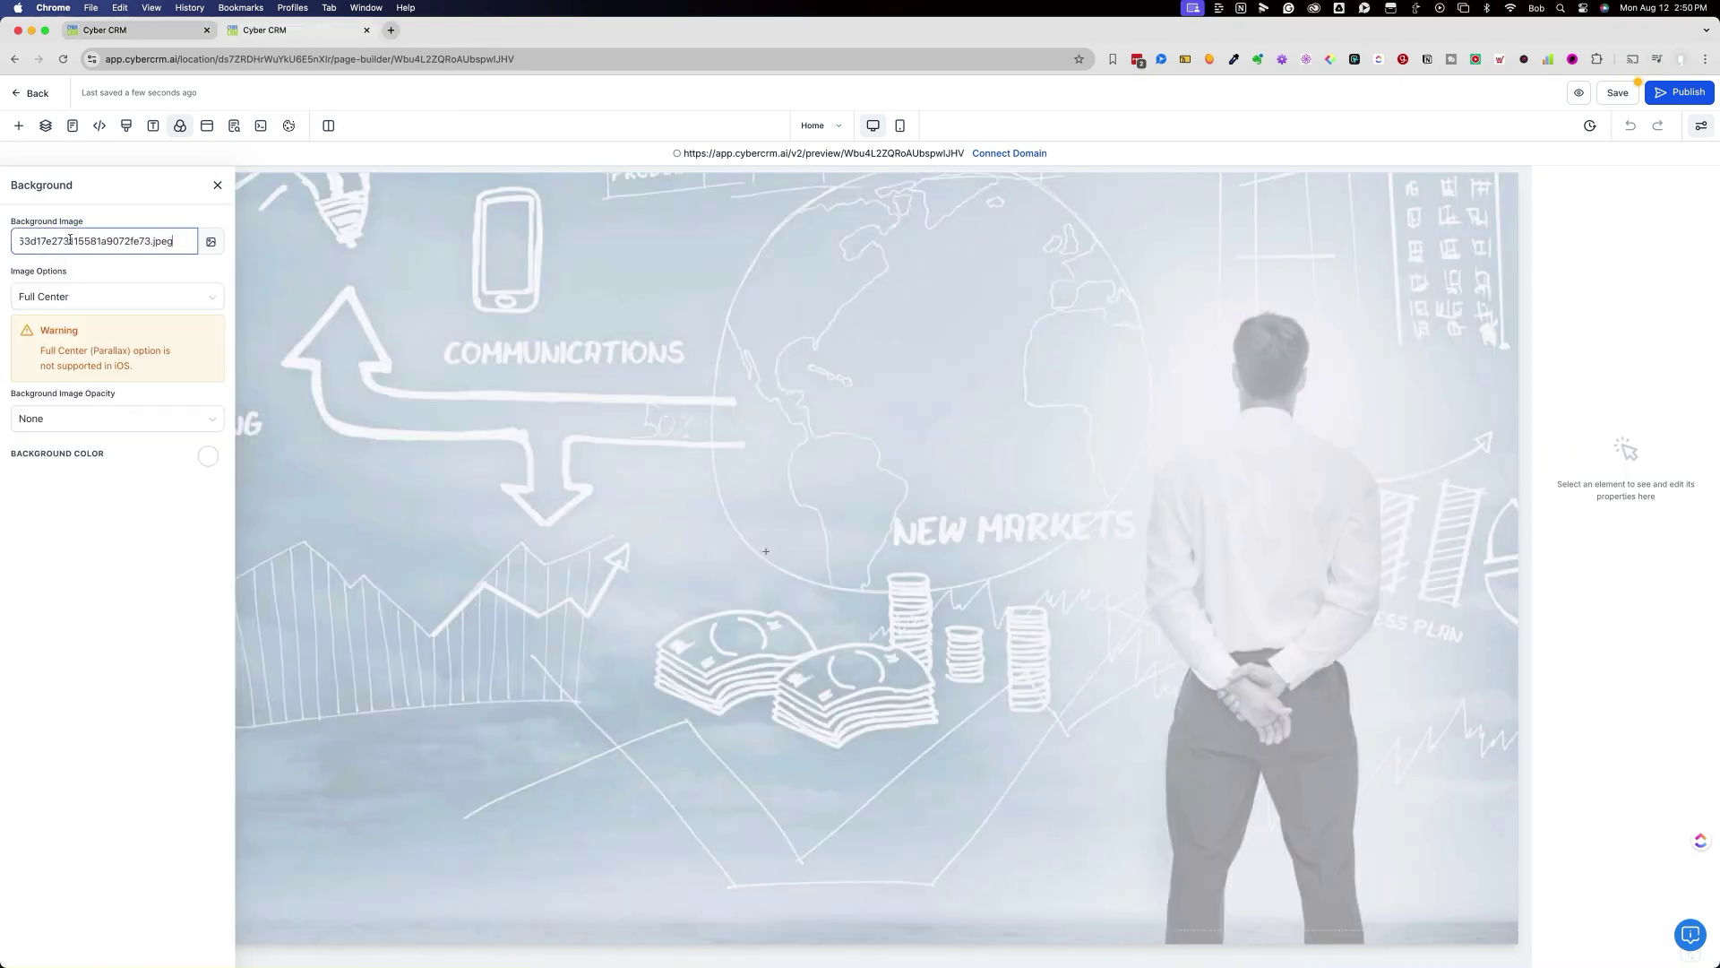
{"action": "left_click", "coordinate": [18, 126]}
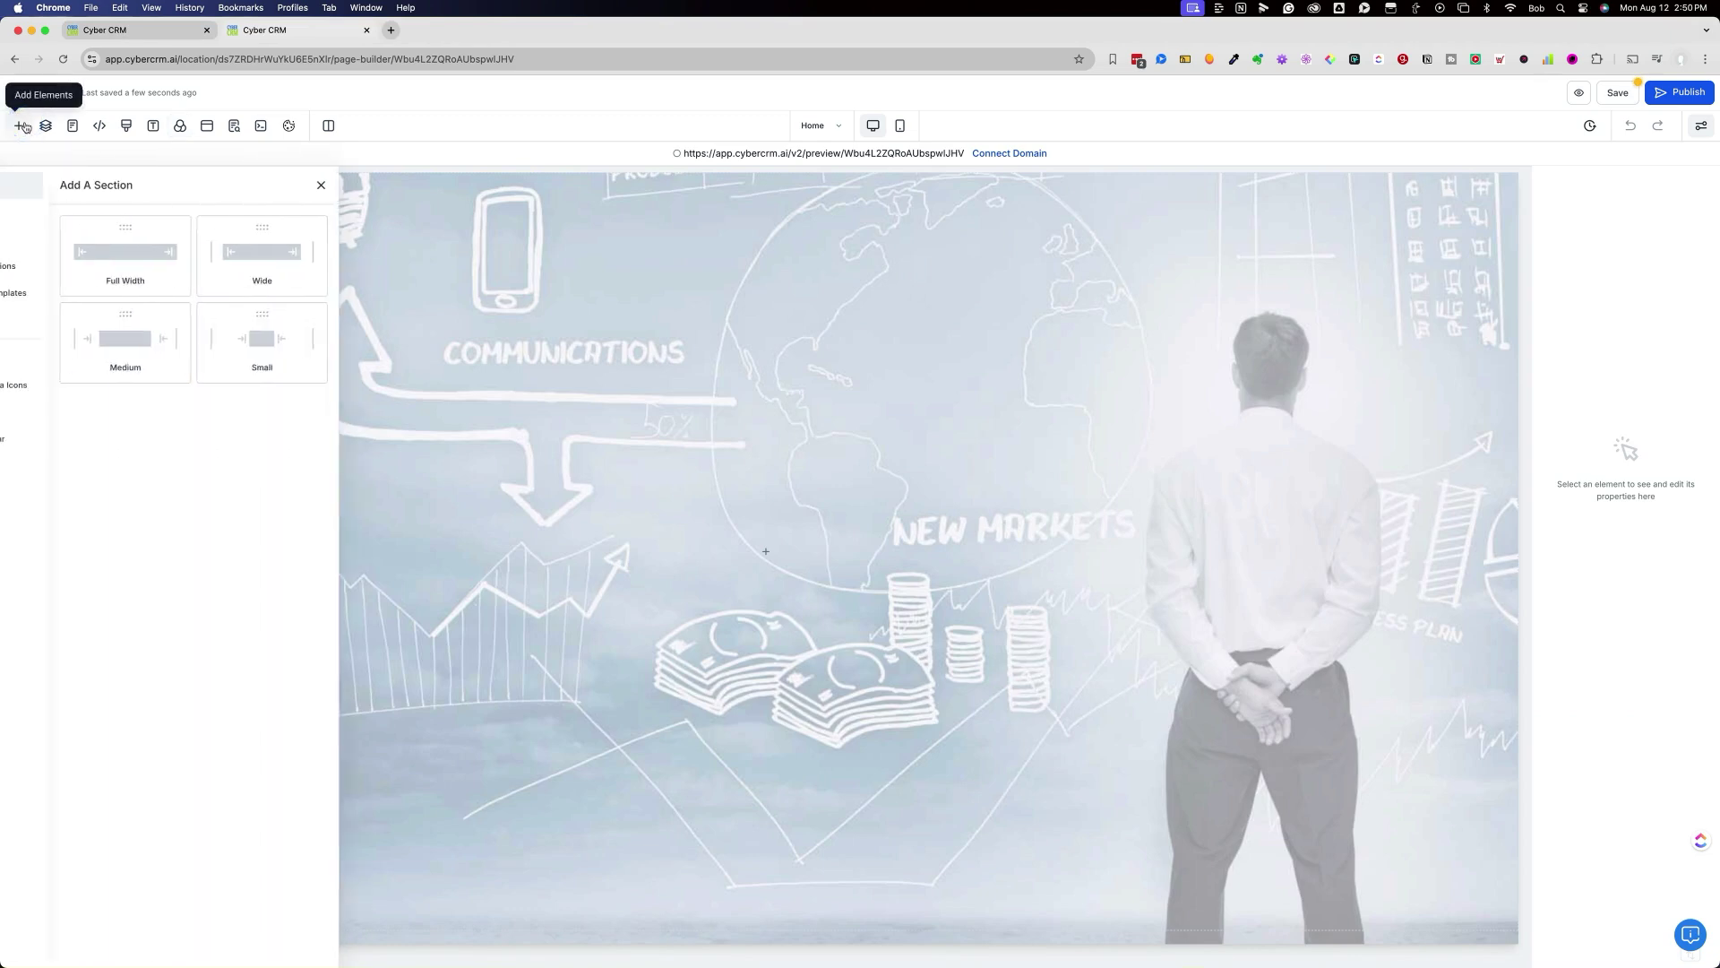
{"action": "left_click", "coordinate": [207, 253]}
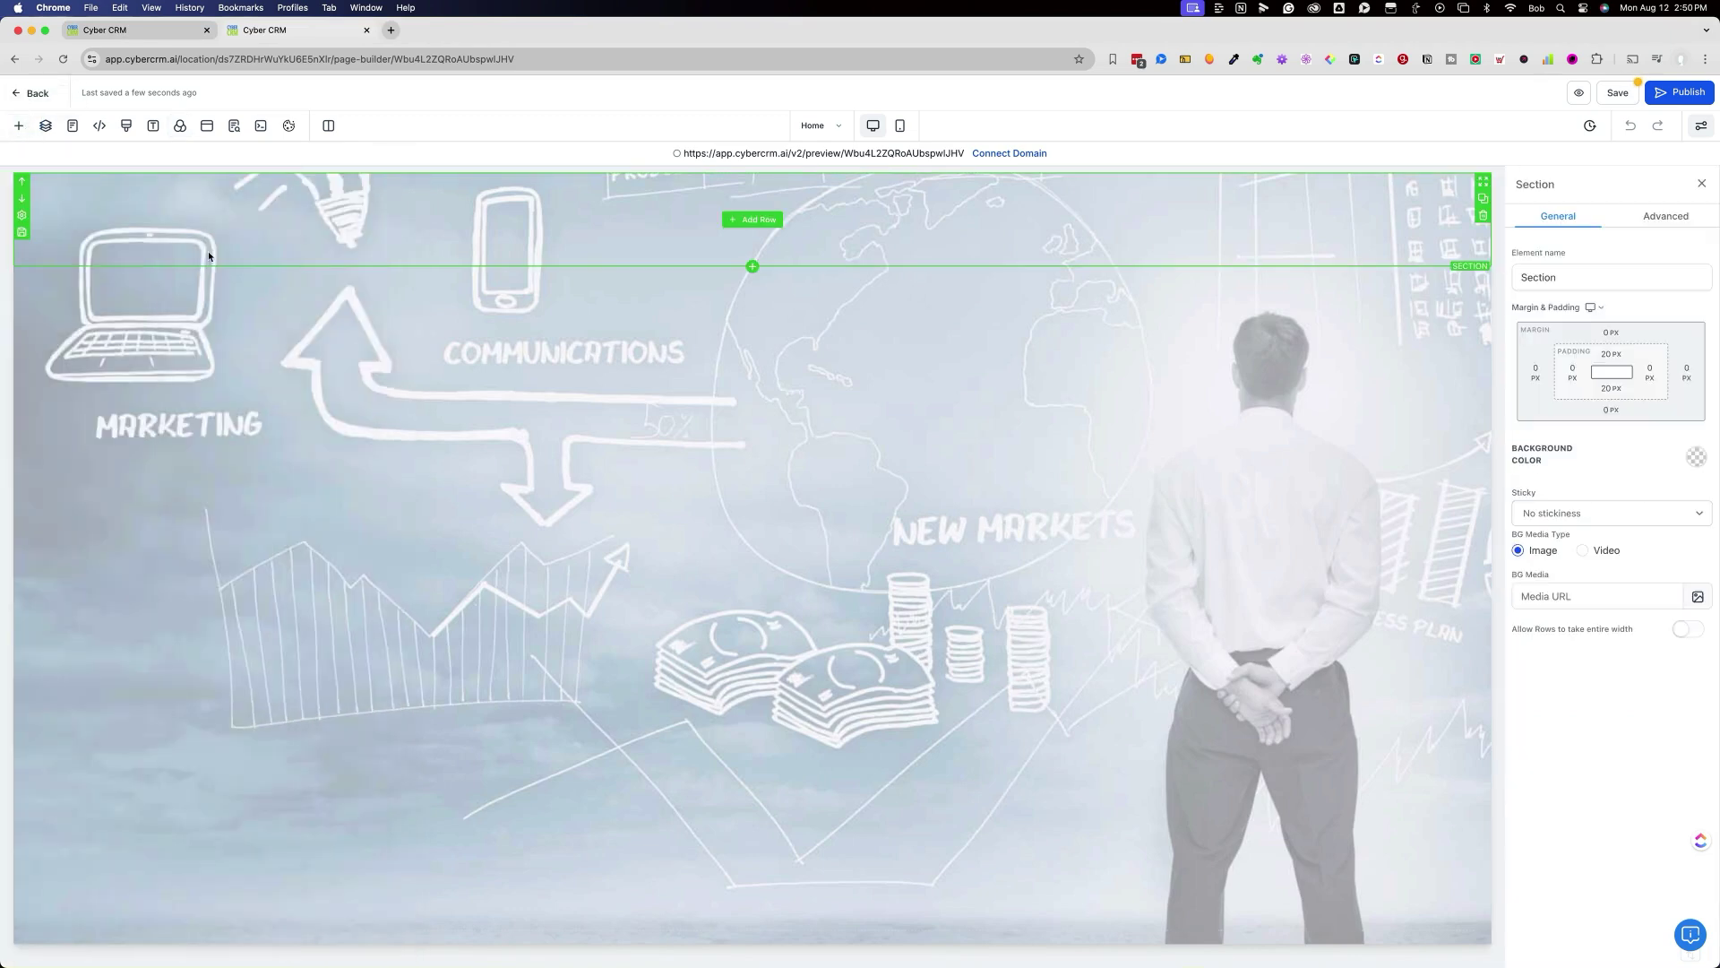
{"action": "left_click", "coordinate": [726, 223]}
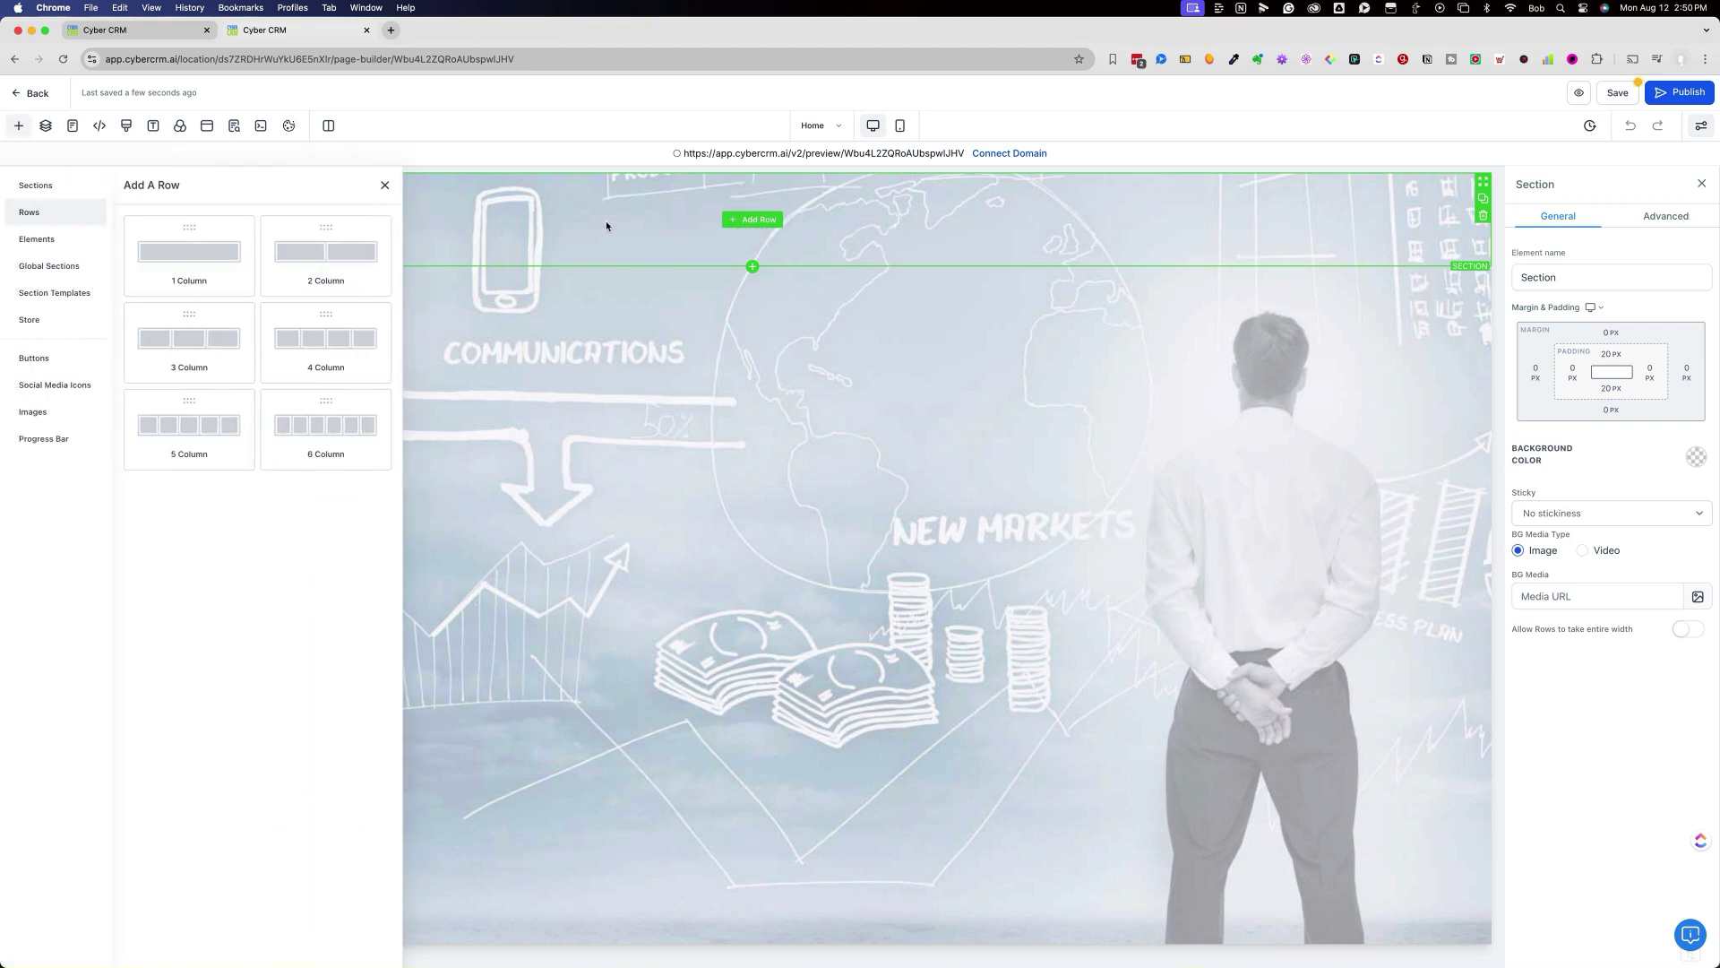
{"action": "left_click", "coordinate": [322, 252]}
{"action": "mouse_move", "coordinate": [577, 252]}
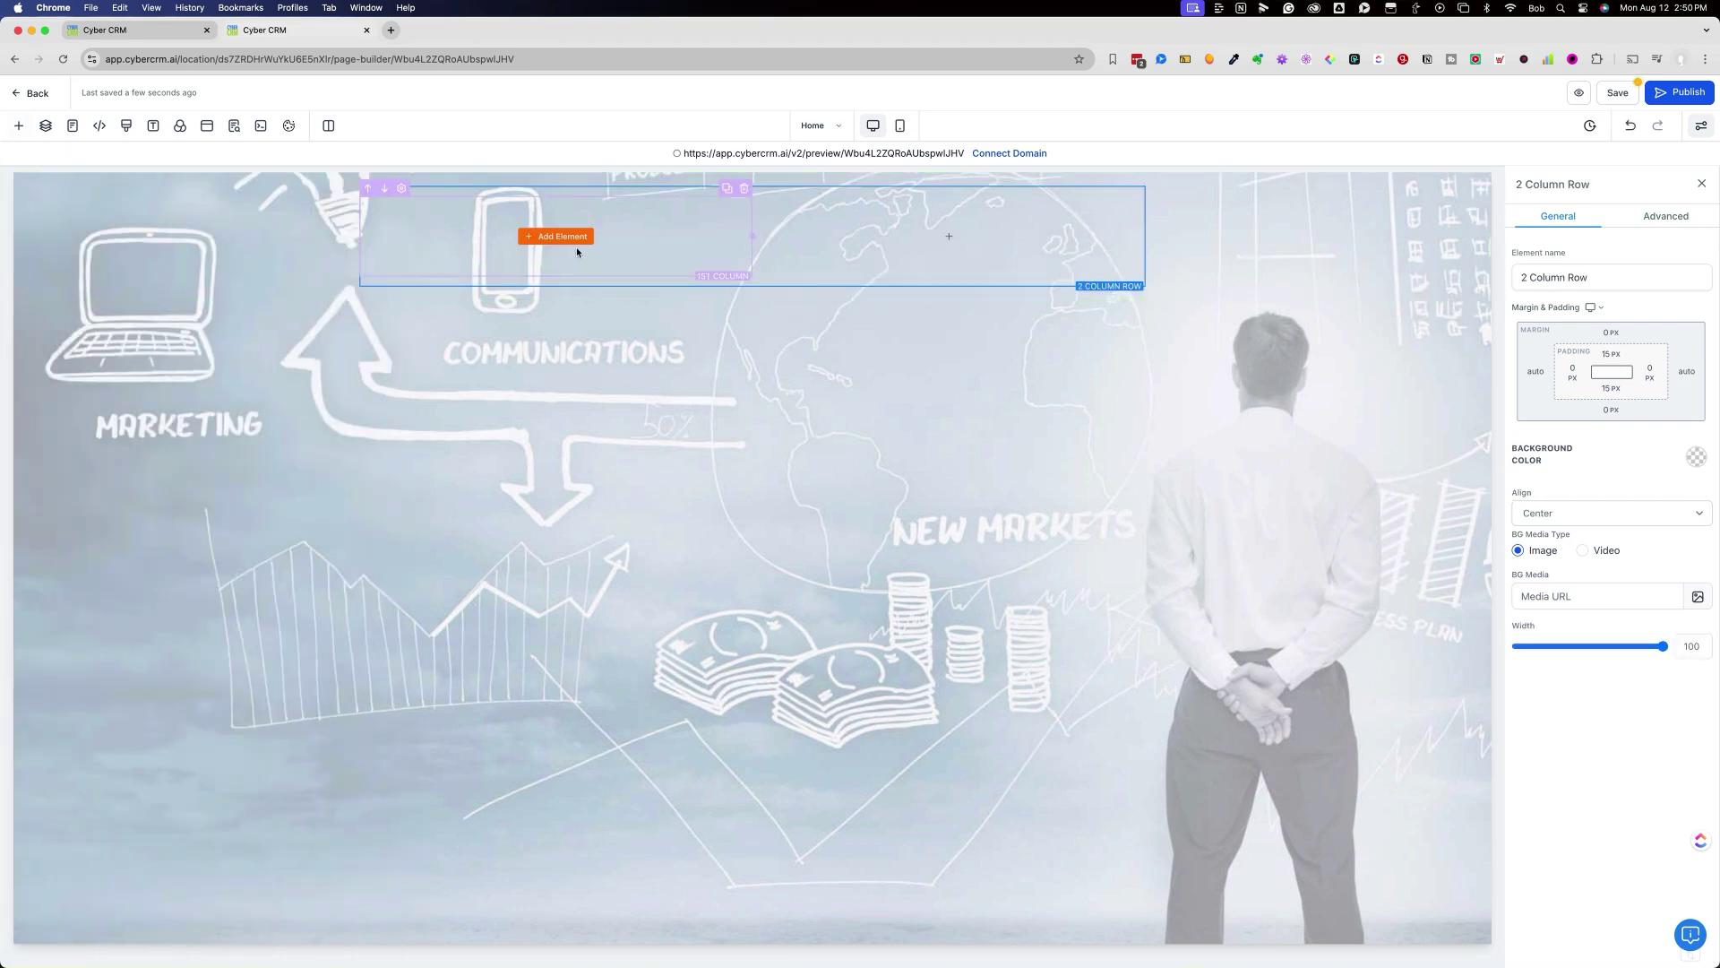
{"action": "left_click", "coordinate": [1225, 217]}
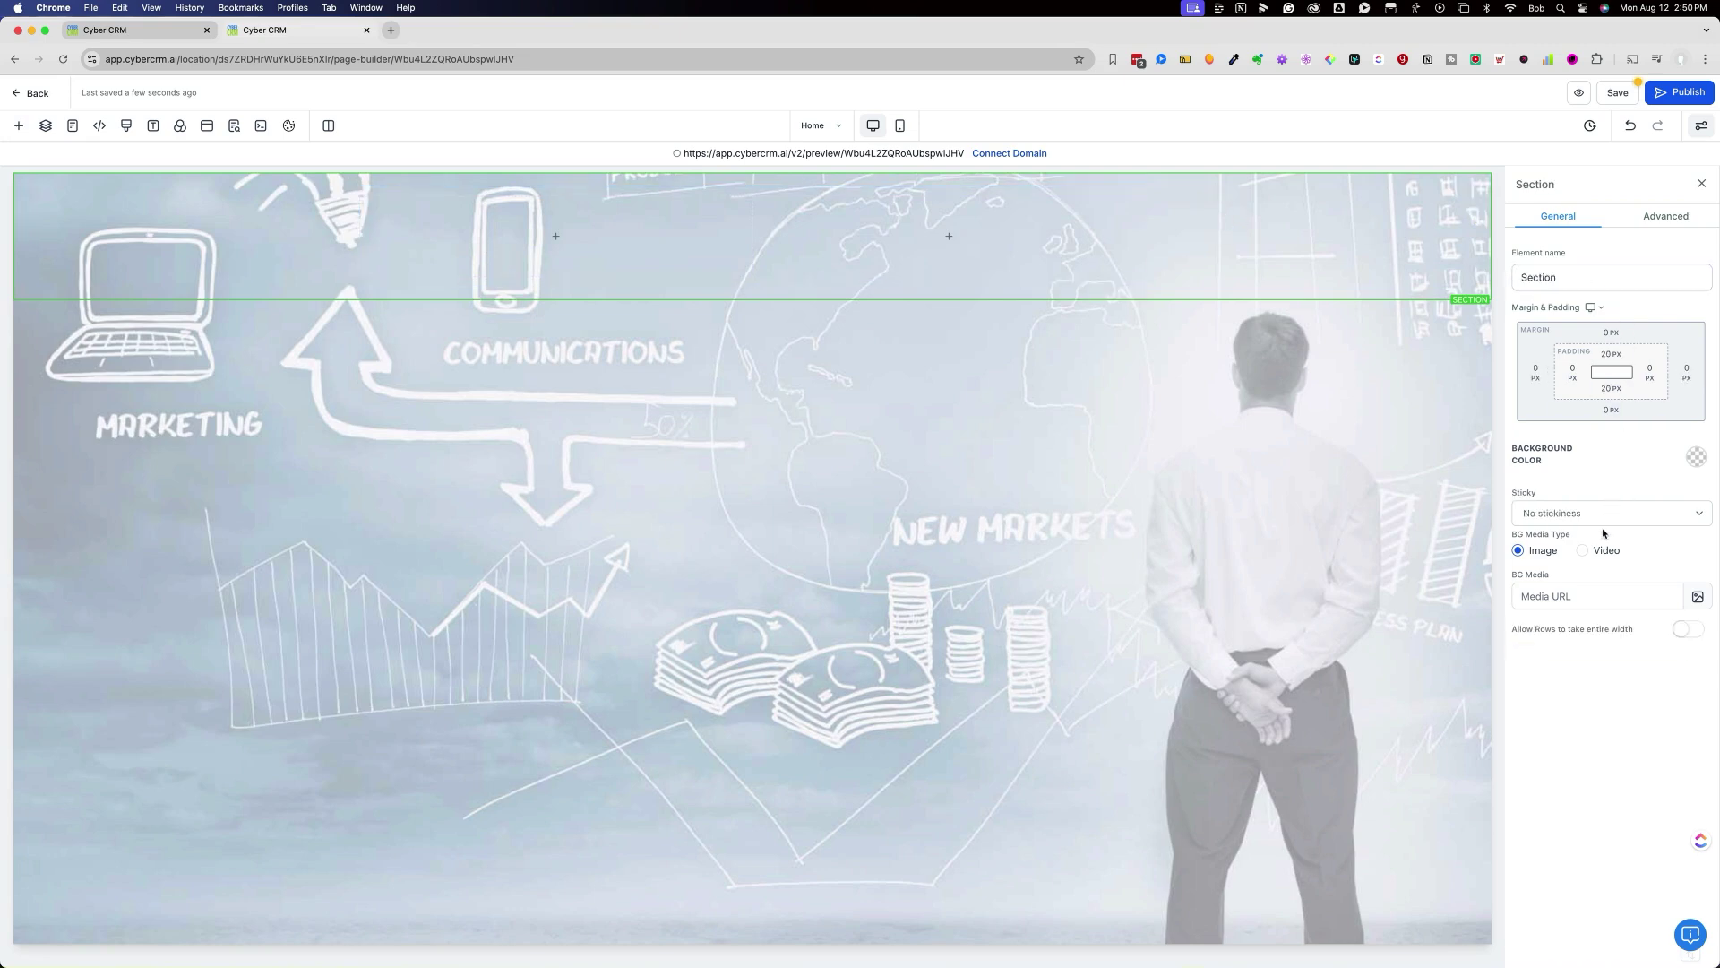
Put a Navigation Menu in the first column and a Button in the second.
{"action": "left_click", "coordinate": [553, 234]}
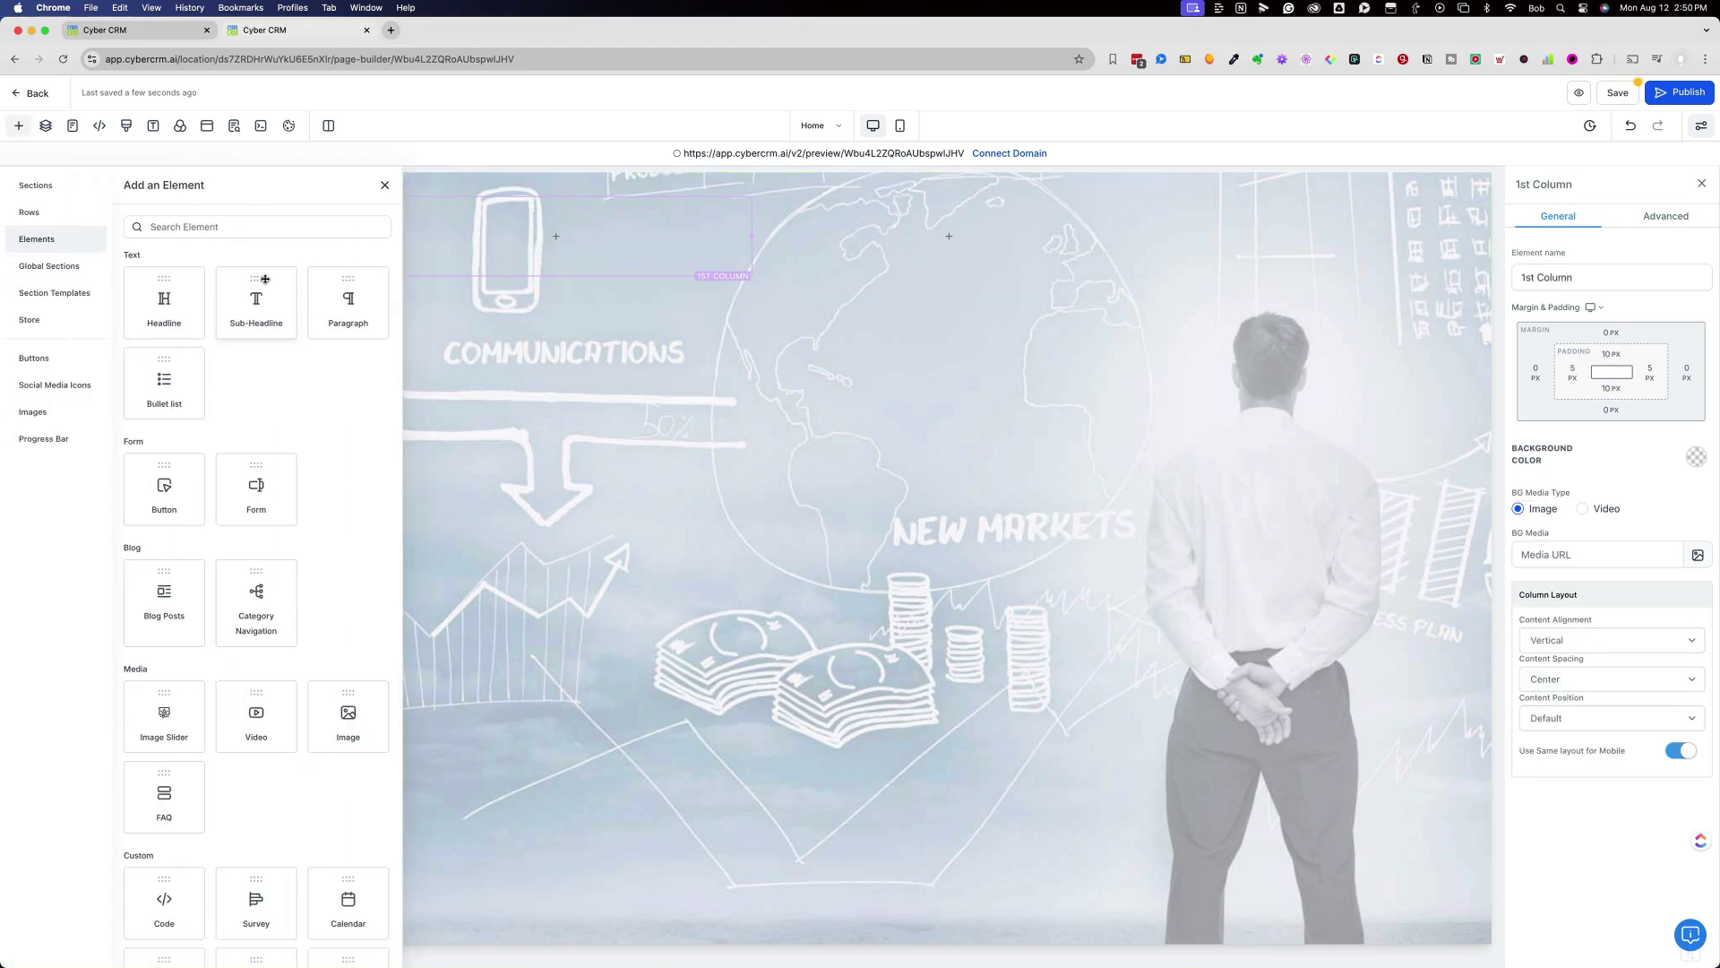
{"action": "left_click", "coordinate": [214, 227]}
{"action": "type", "text": "nav"}
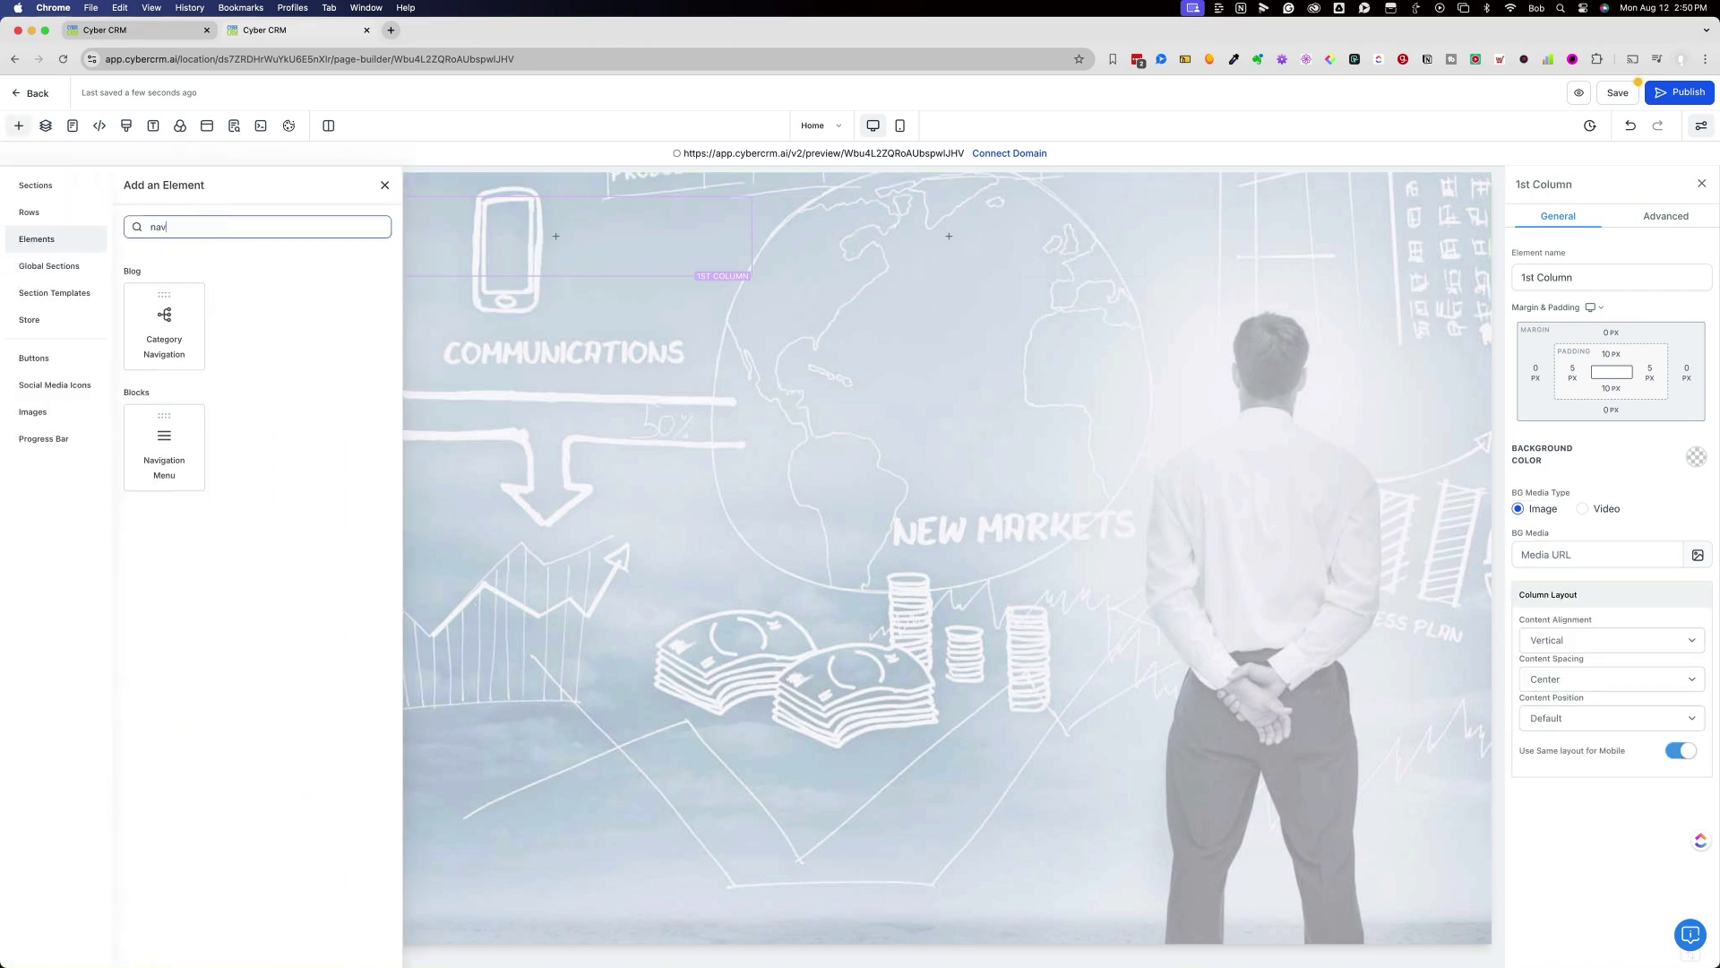
{"action": "left_click", "coordinate": [164, 436]}
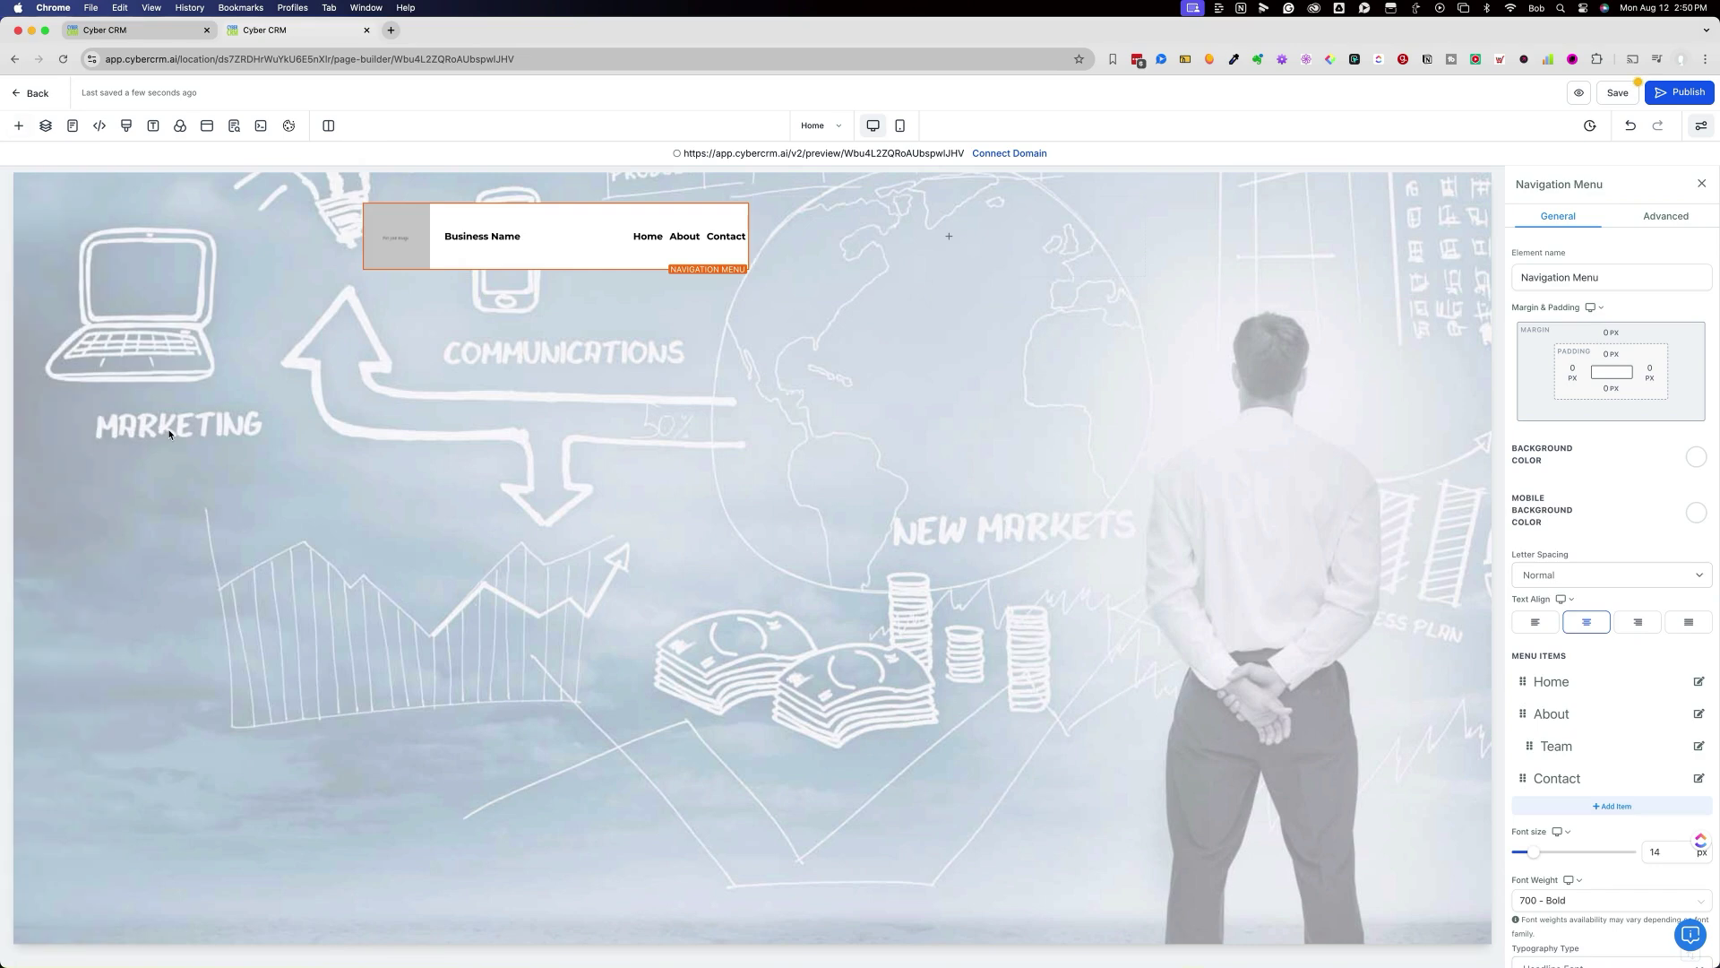
{"action": "left_click", "coordinate": [949, 236]}
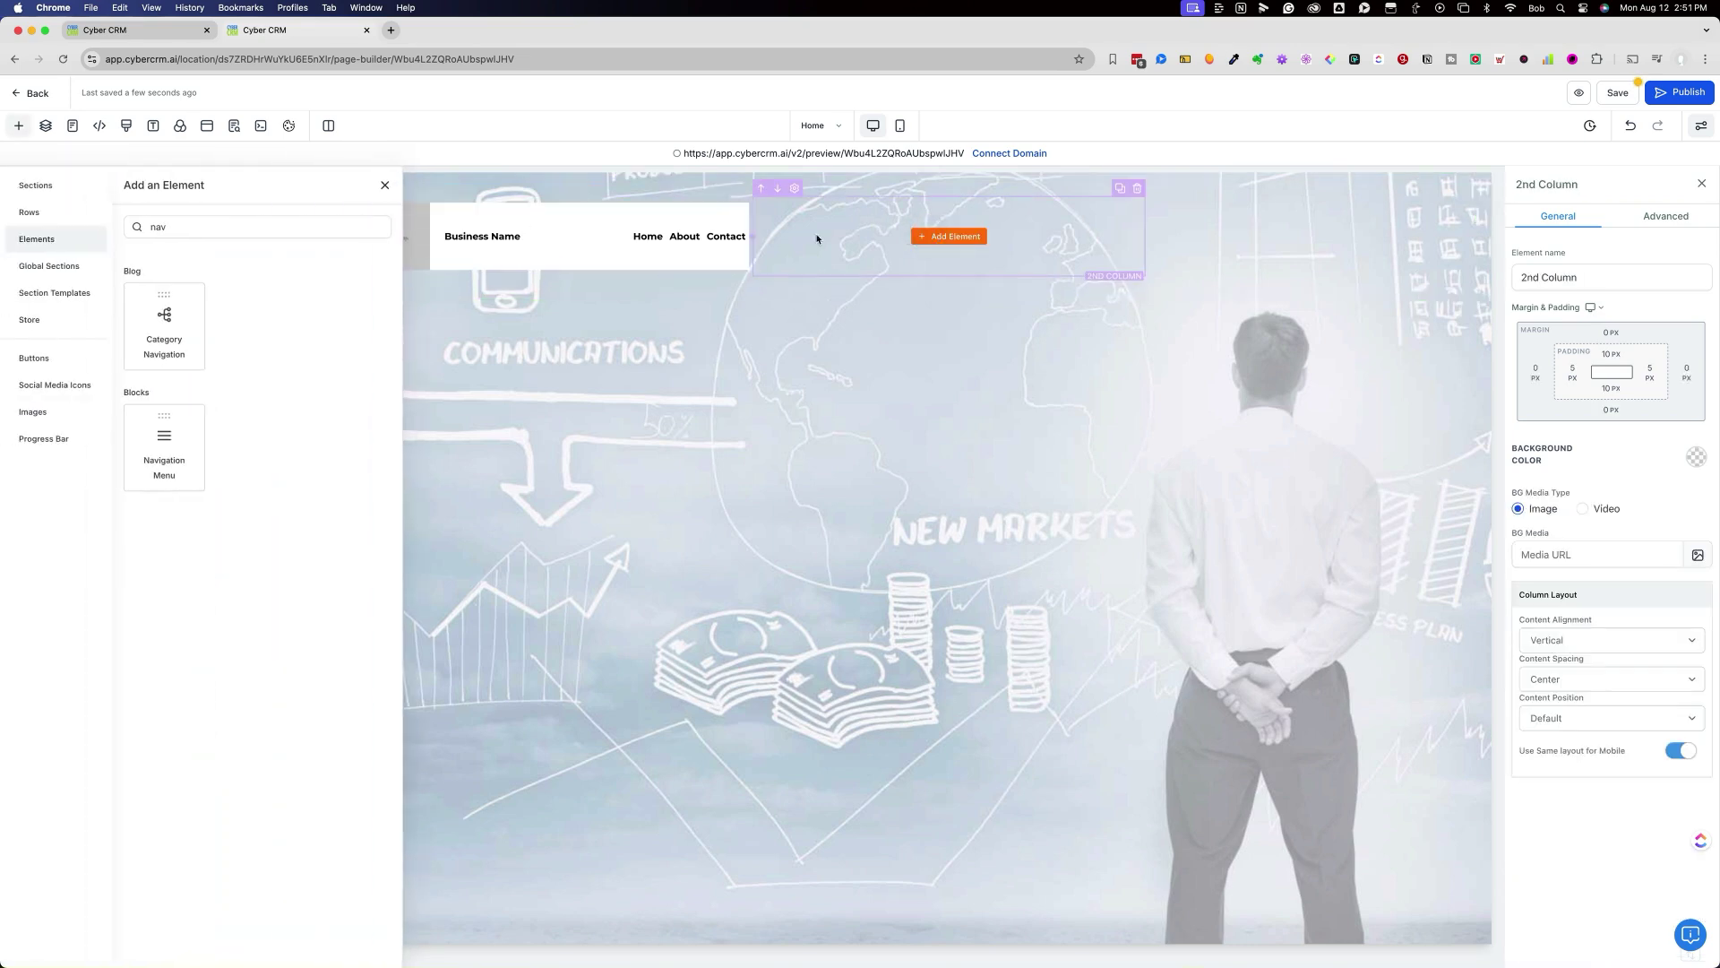
{"action": "left_click", "coordinate": [191, 228]}
{"action": "key", "text": "super+a"}
{"action": "type", "text": "b"}
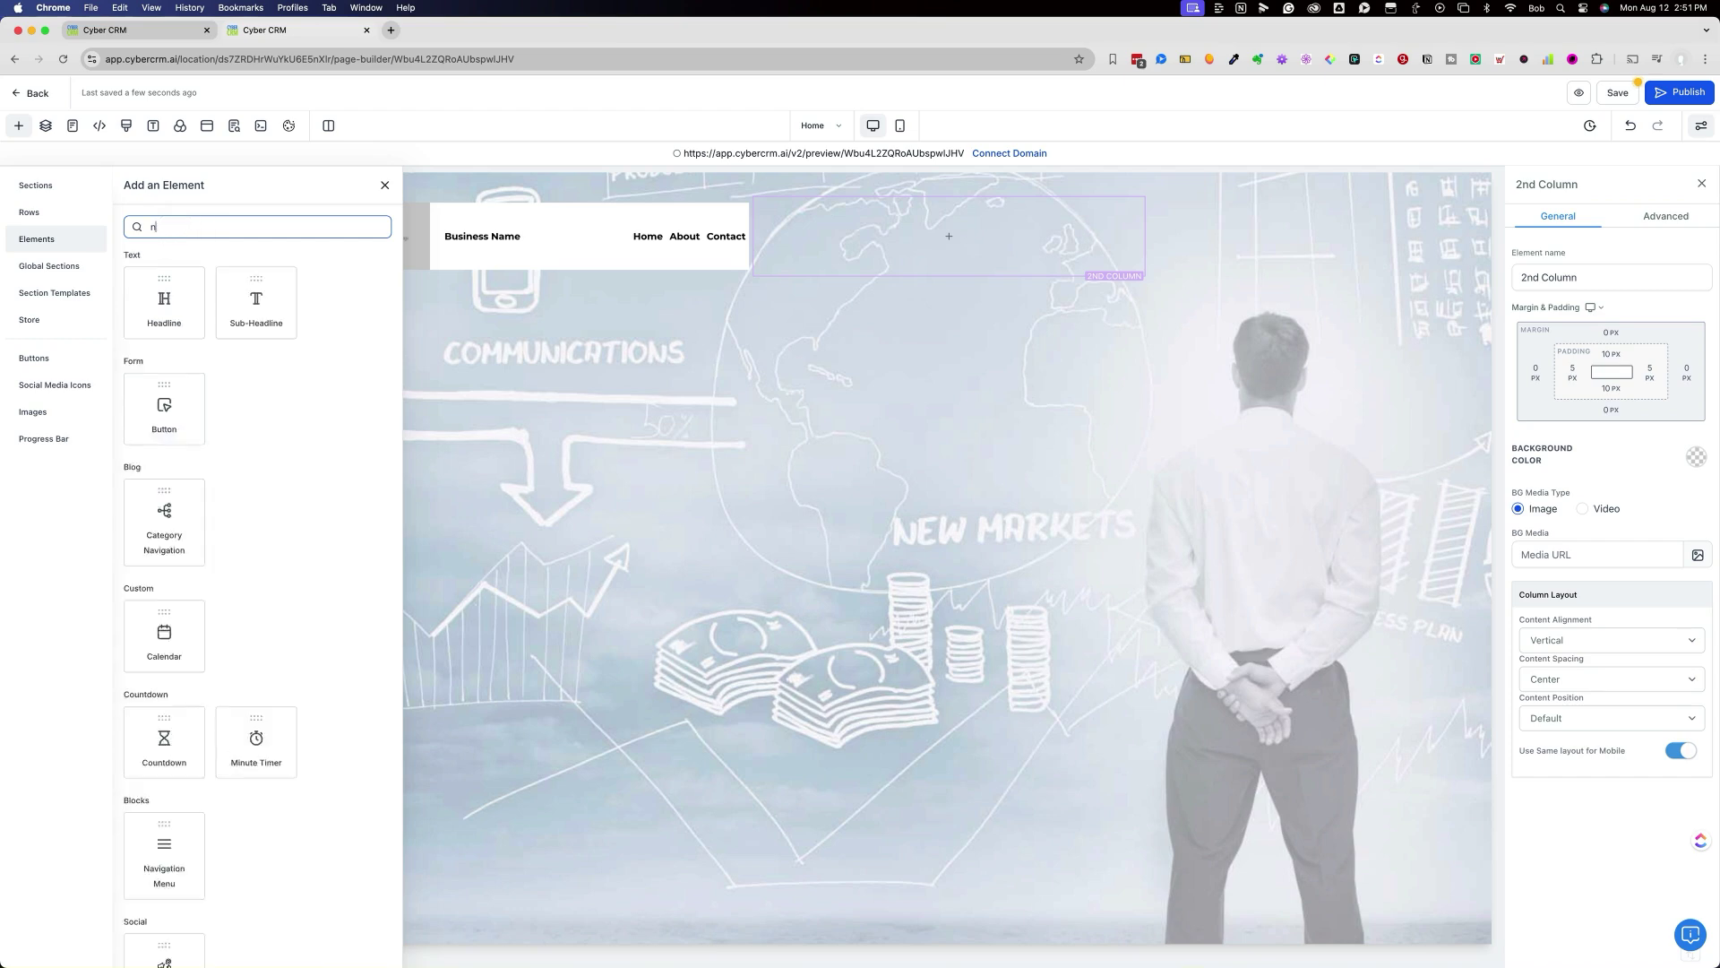
{"action": "type", "text": "7"}
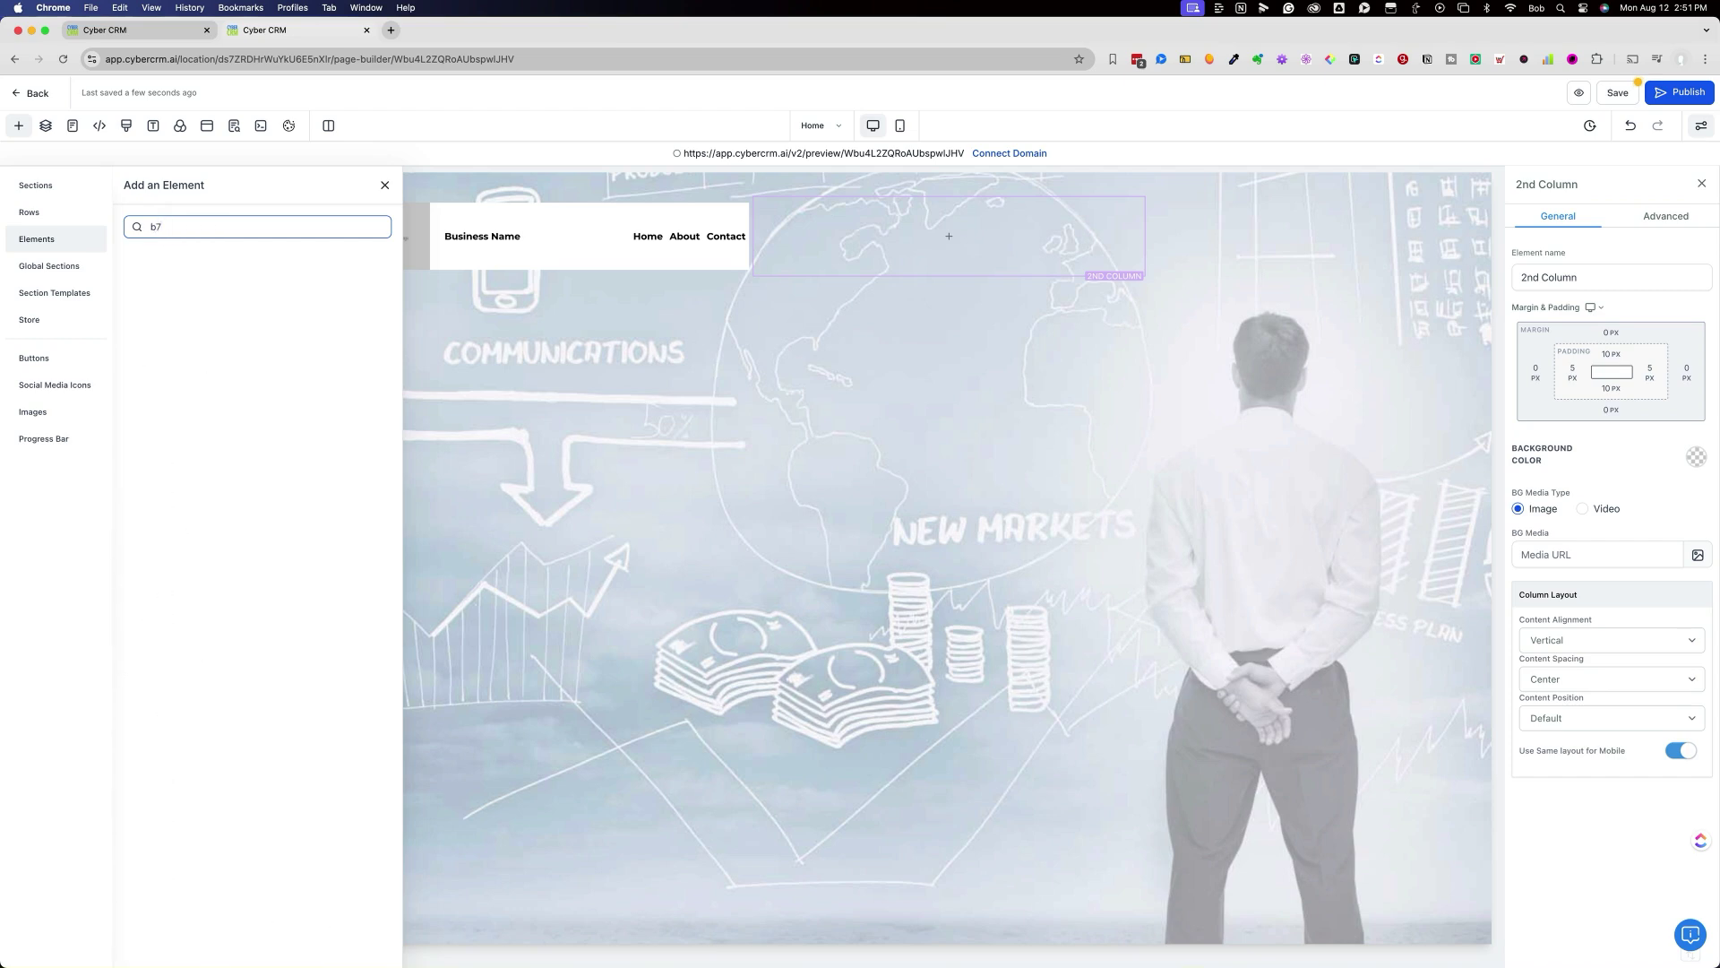
{"action": "key", "text": "BackSpace"}
{"action": "type", "text": "utton"}
{"action": "left_click", "coordinate": [158, 285]}
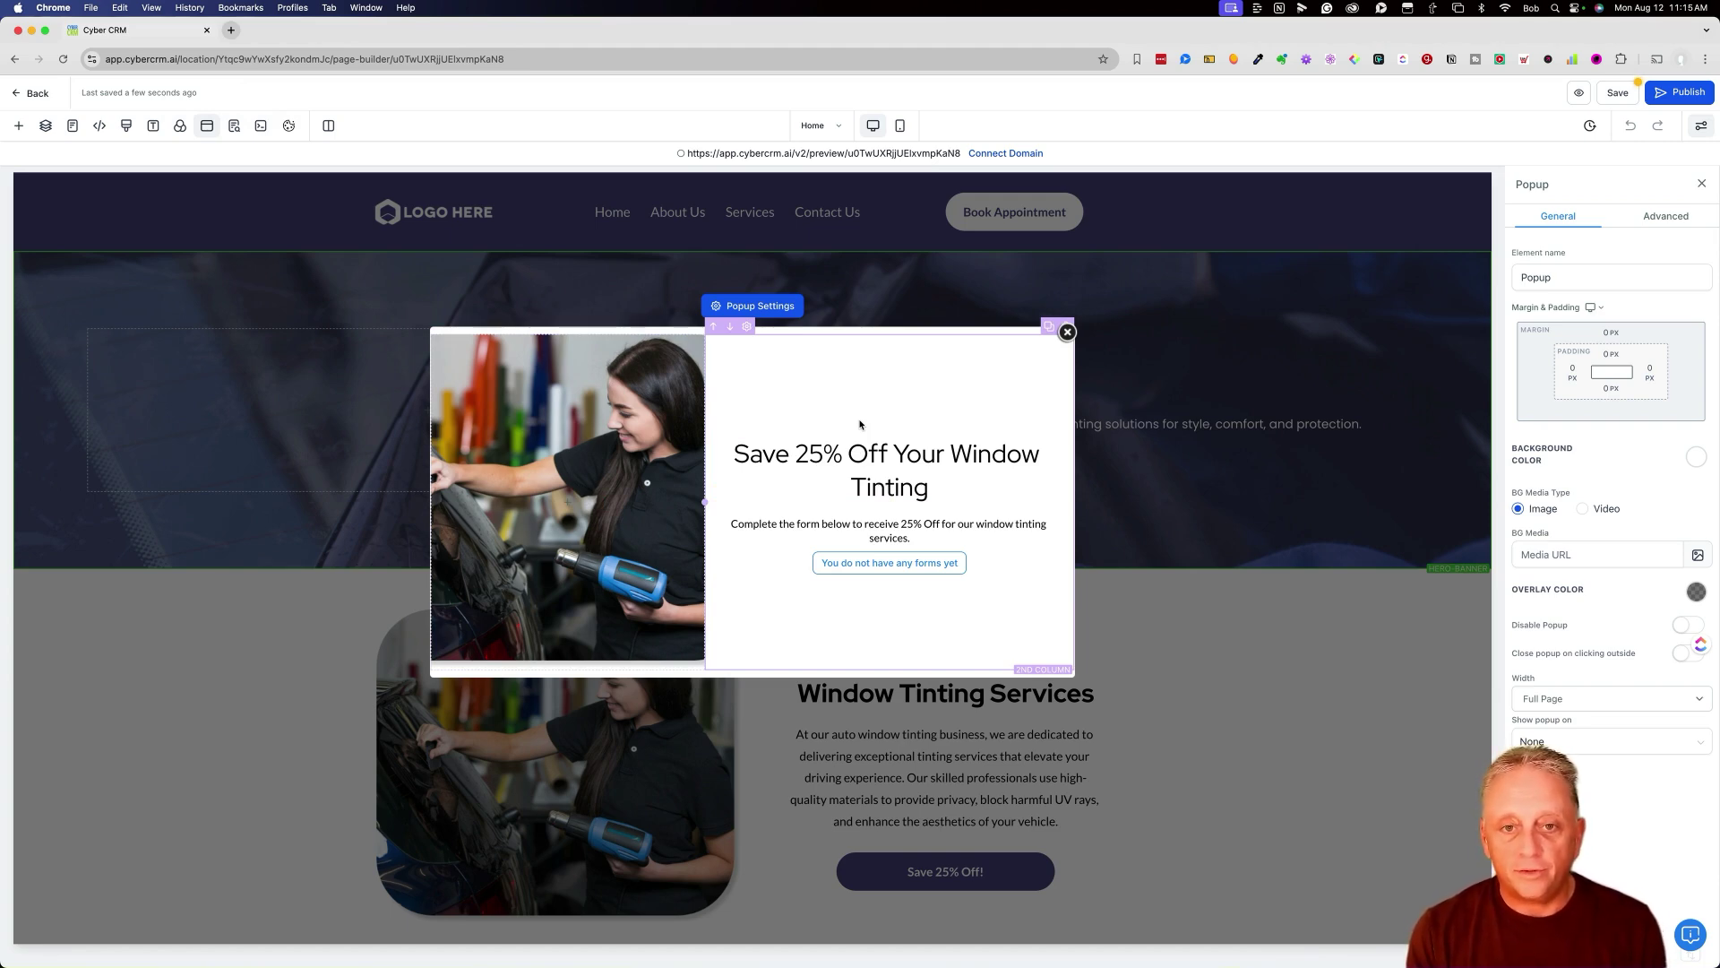
Drop a Form into the 25%-off popup, choose SEO Subscriber Form, and delete the empty placeholder.
{"action": "left_click", "coordinate": [890, 584]}
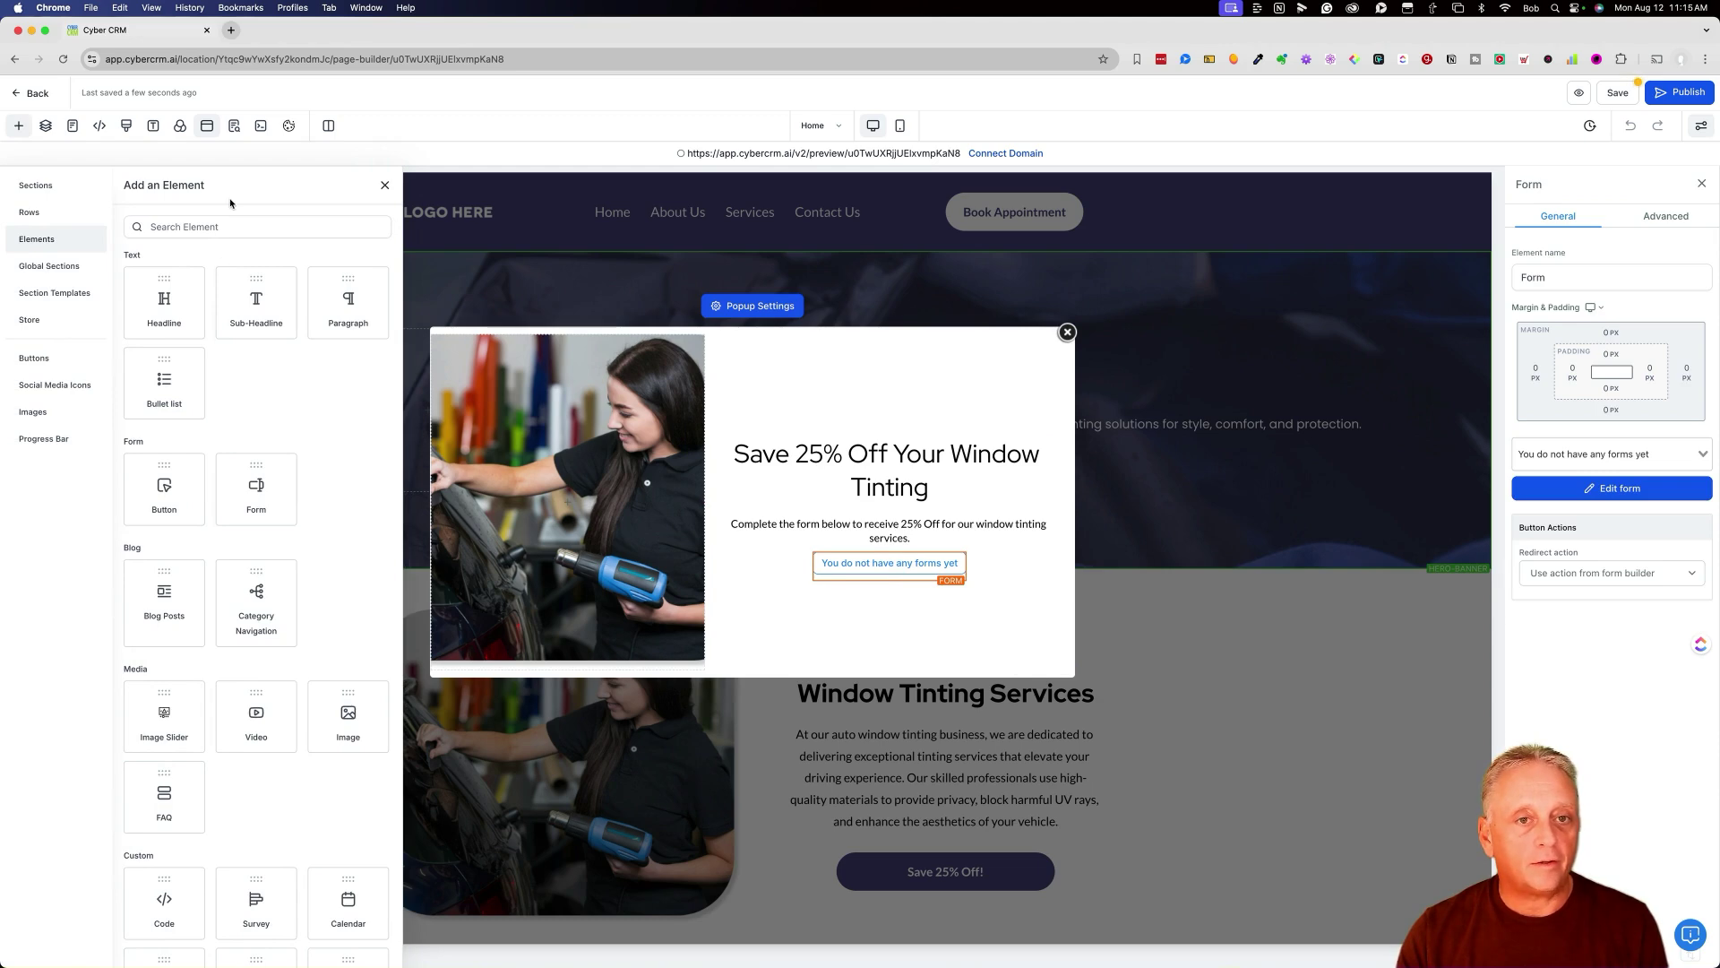
{"action": "left_click", "coordinate": [212, 225]}
{"action": "type", "text": "form"}
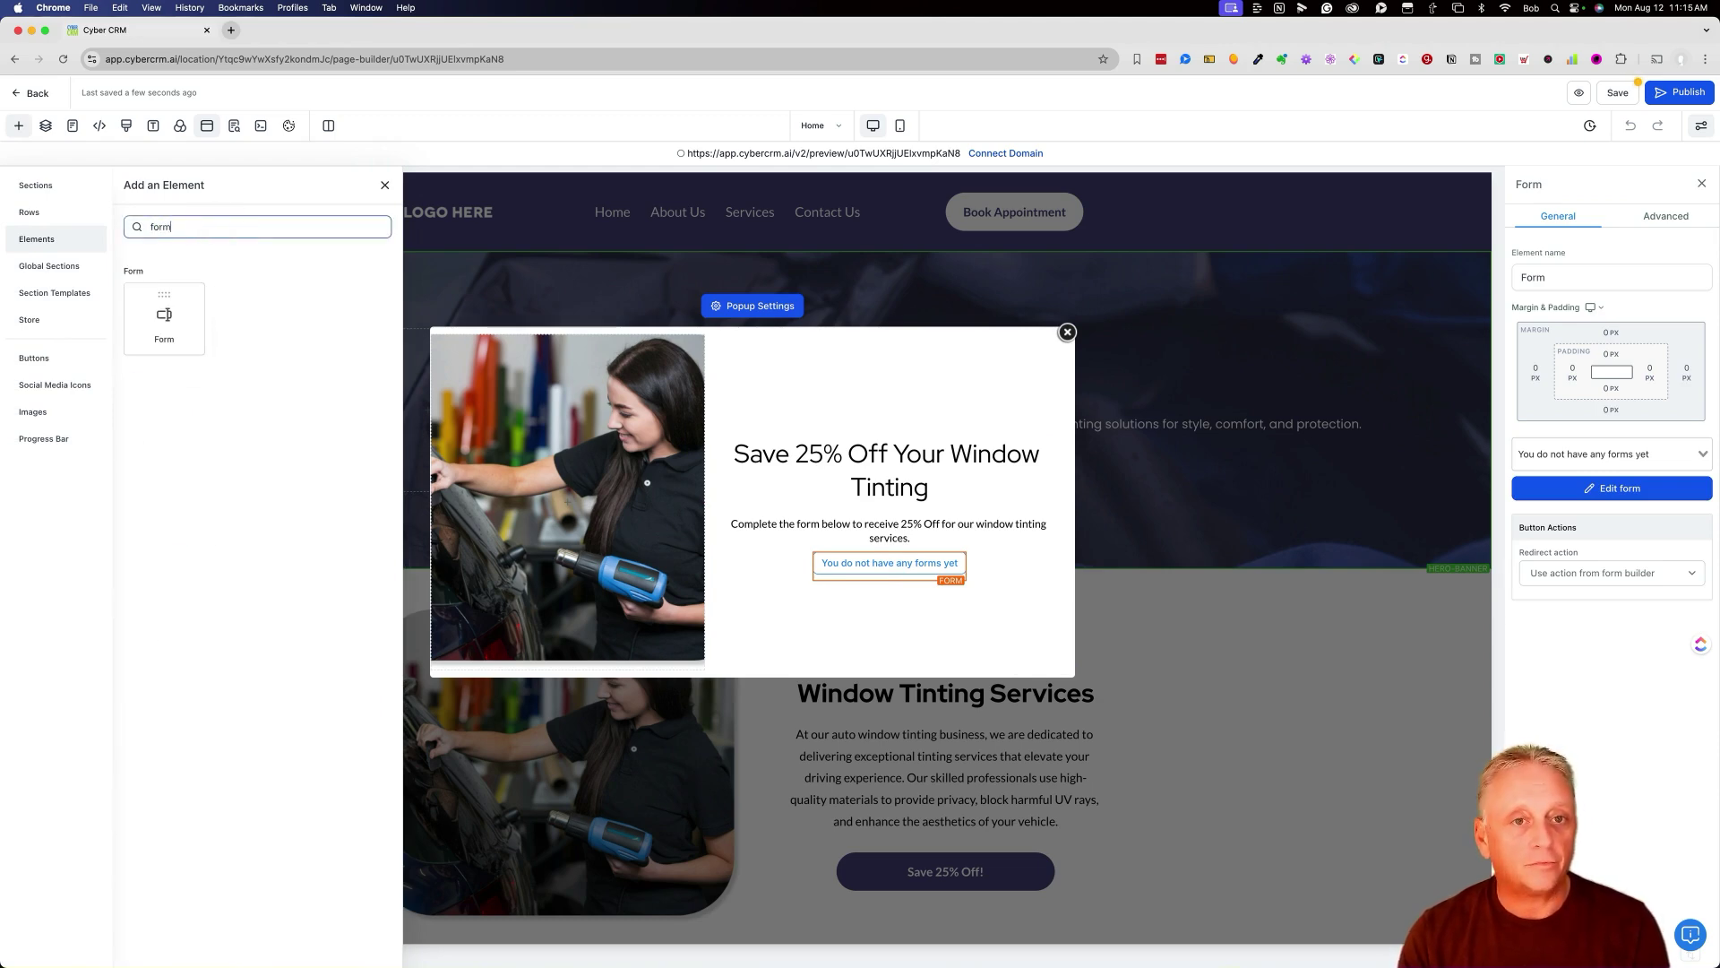
{"action": "left_click_drag", "start_coordinate": [164, 318], "coordinate": [887, 578]}
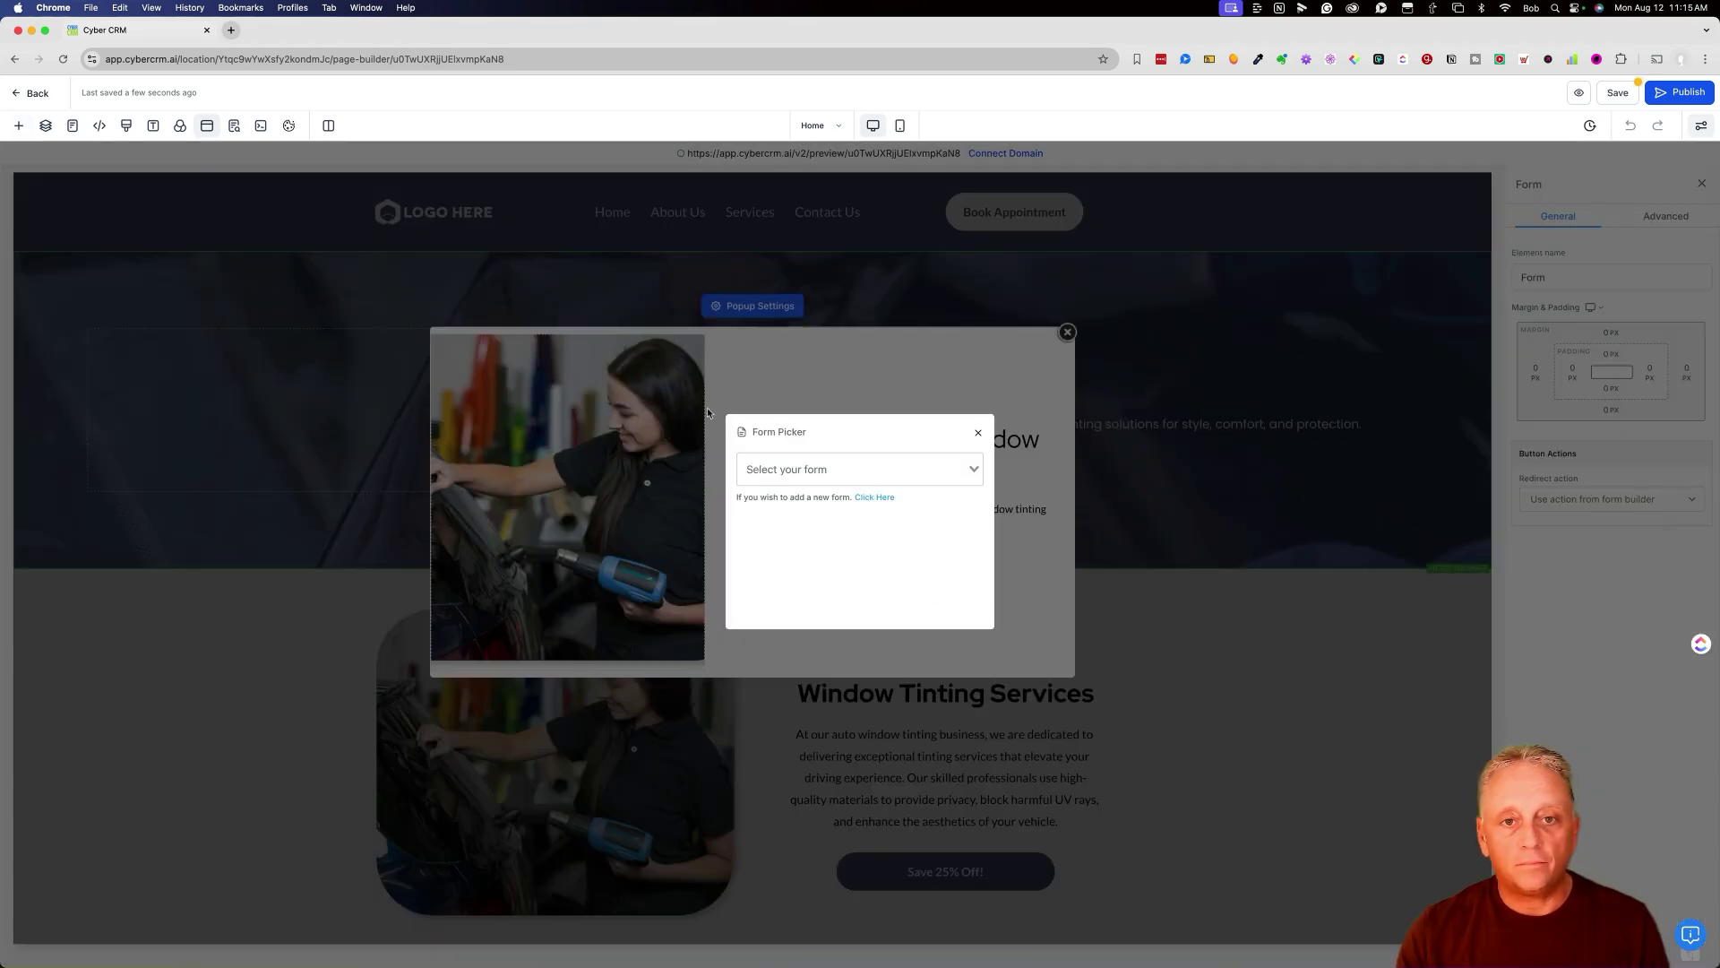
{"action": "left_click", "coordinate": [907, 466]}
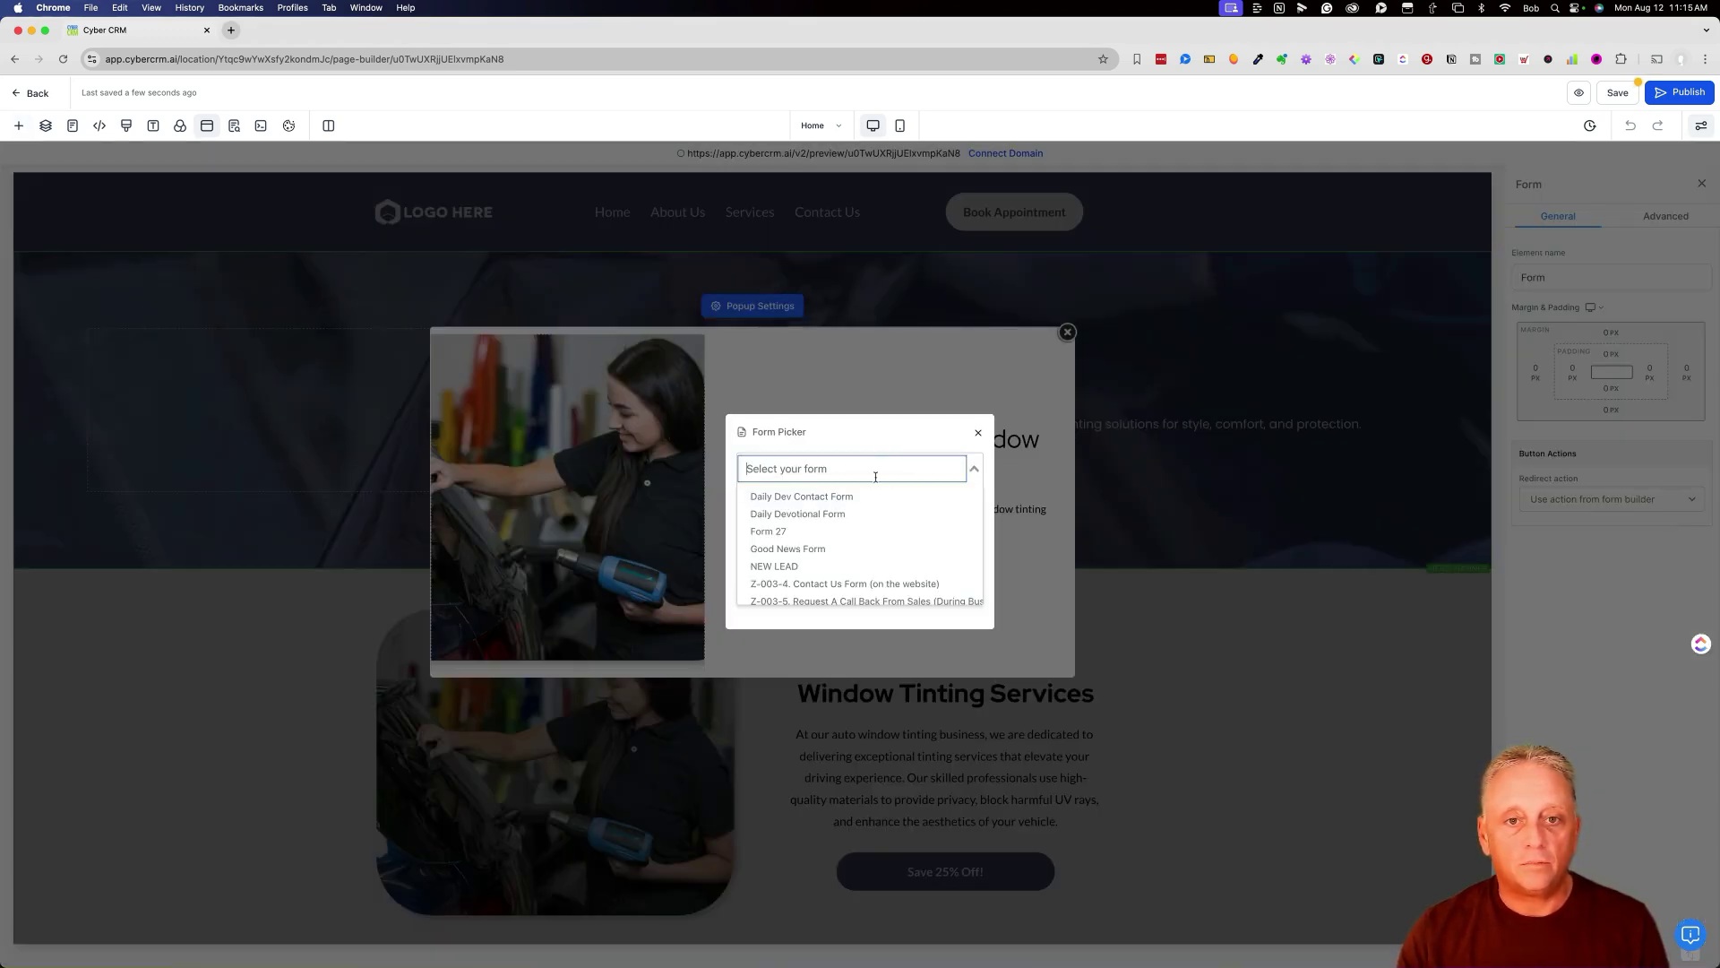
{"action": "scroll", "coordinate": [869, 543], "scroll_direction": "down", "scroll_amount": 5}
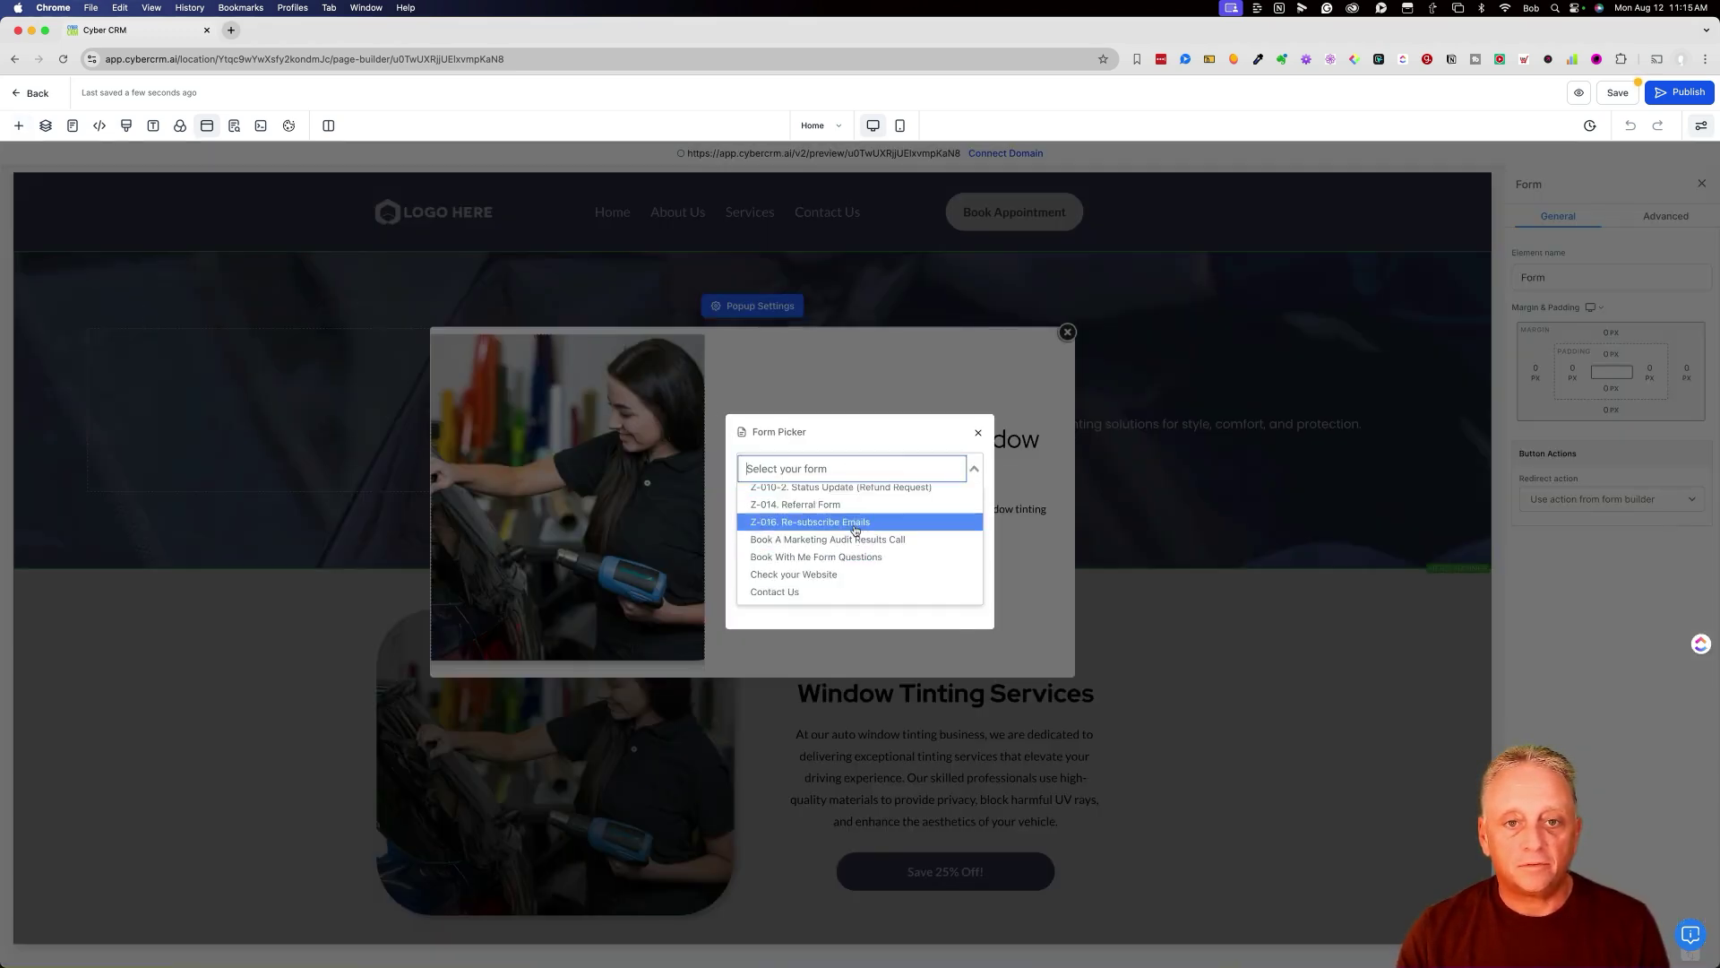
{"action": "left_click", "coordinate": [867, 525]}
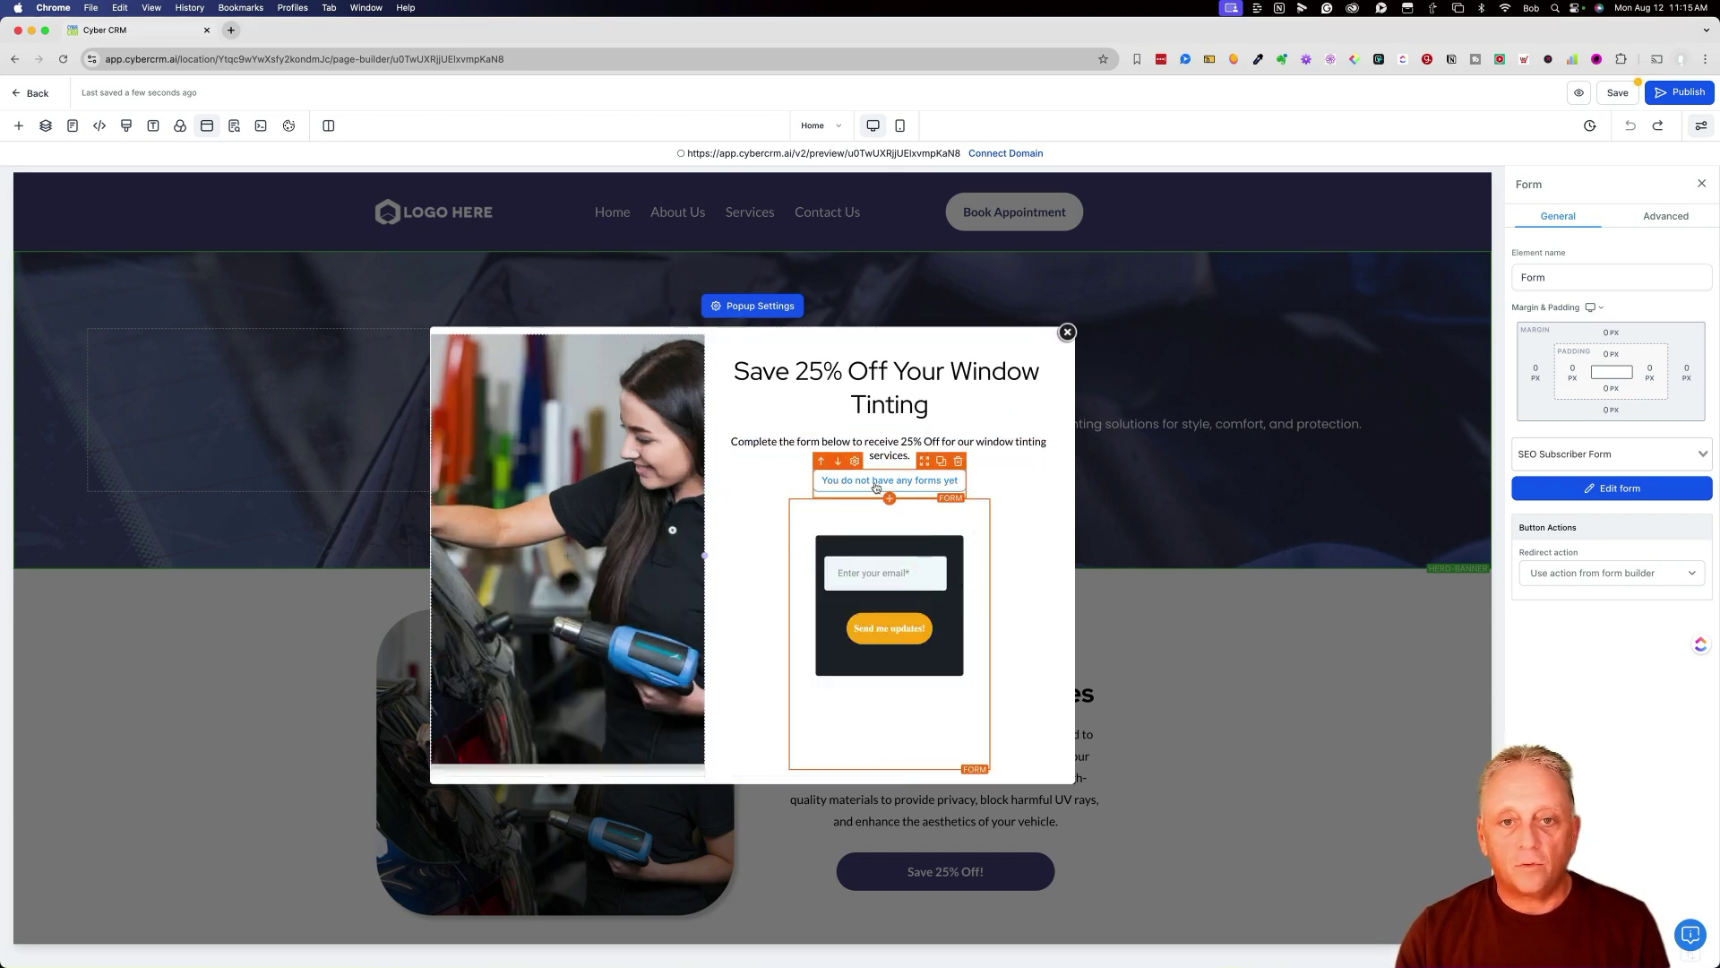
{"action": "left_click", "coordinate": [958, 461]}
{"action": "left_click", "coordinate": [1025, 545]}
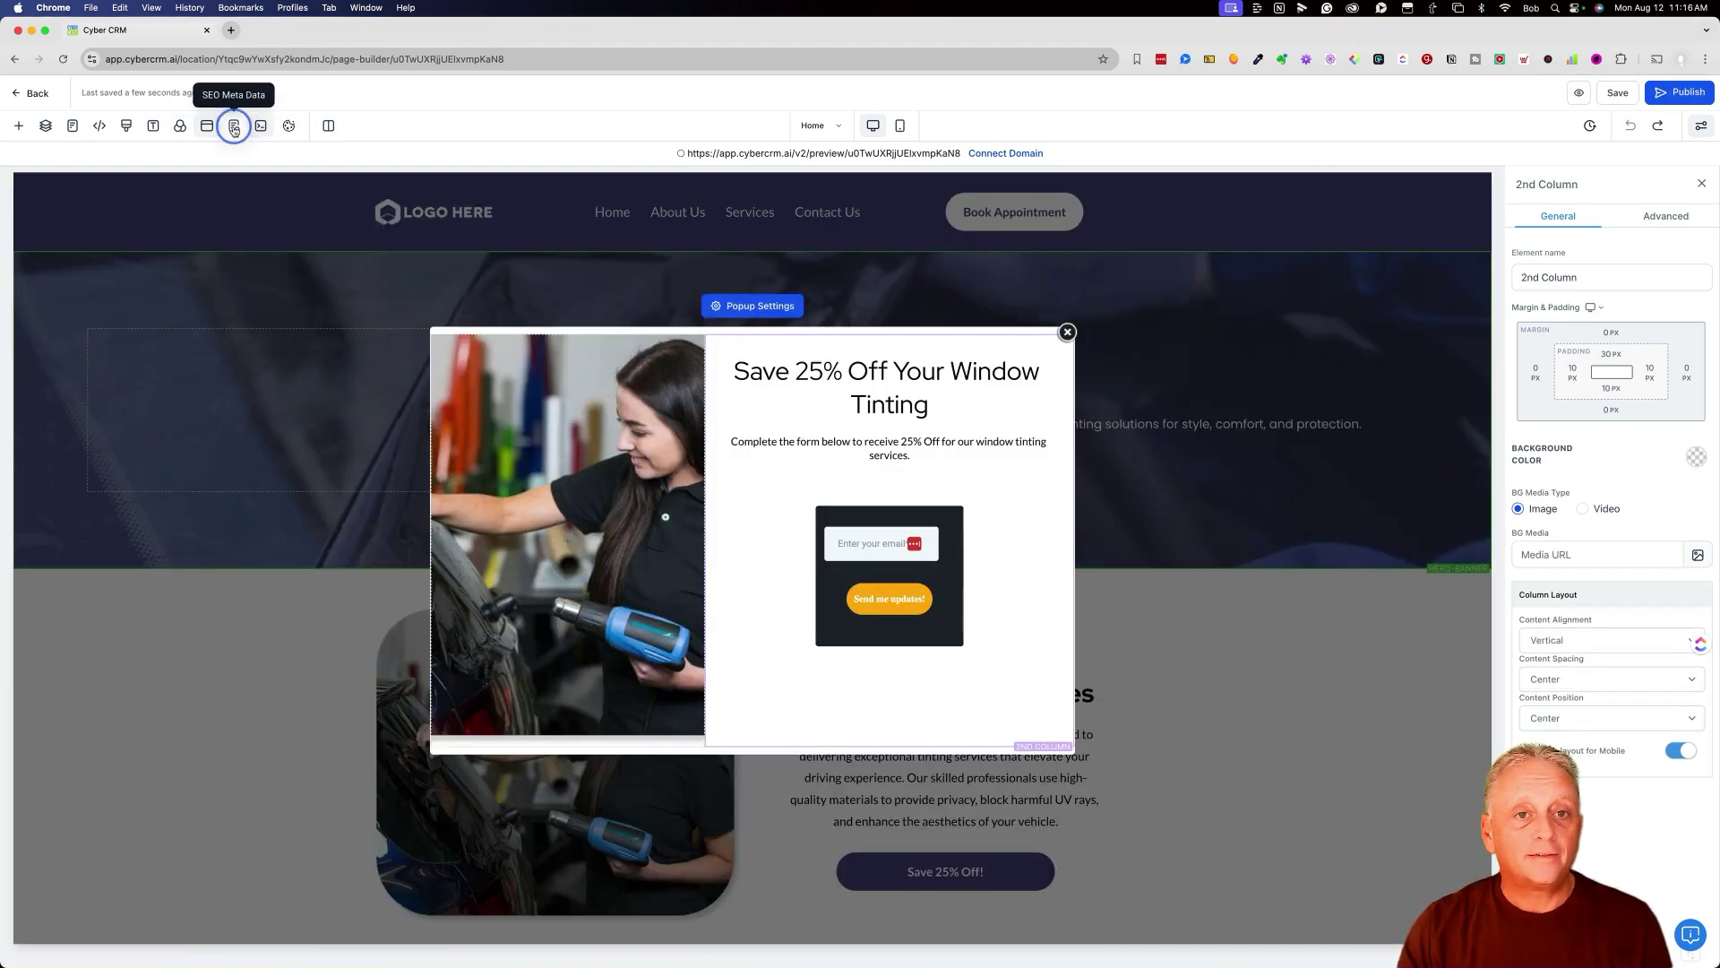
View the Home page's SEO Meta Data: title 'Home' with an empty description.
{"action": "left_click", "coordinate": [233, 125]}
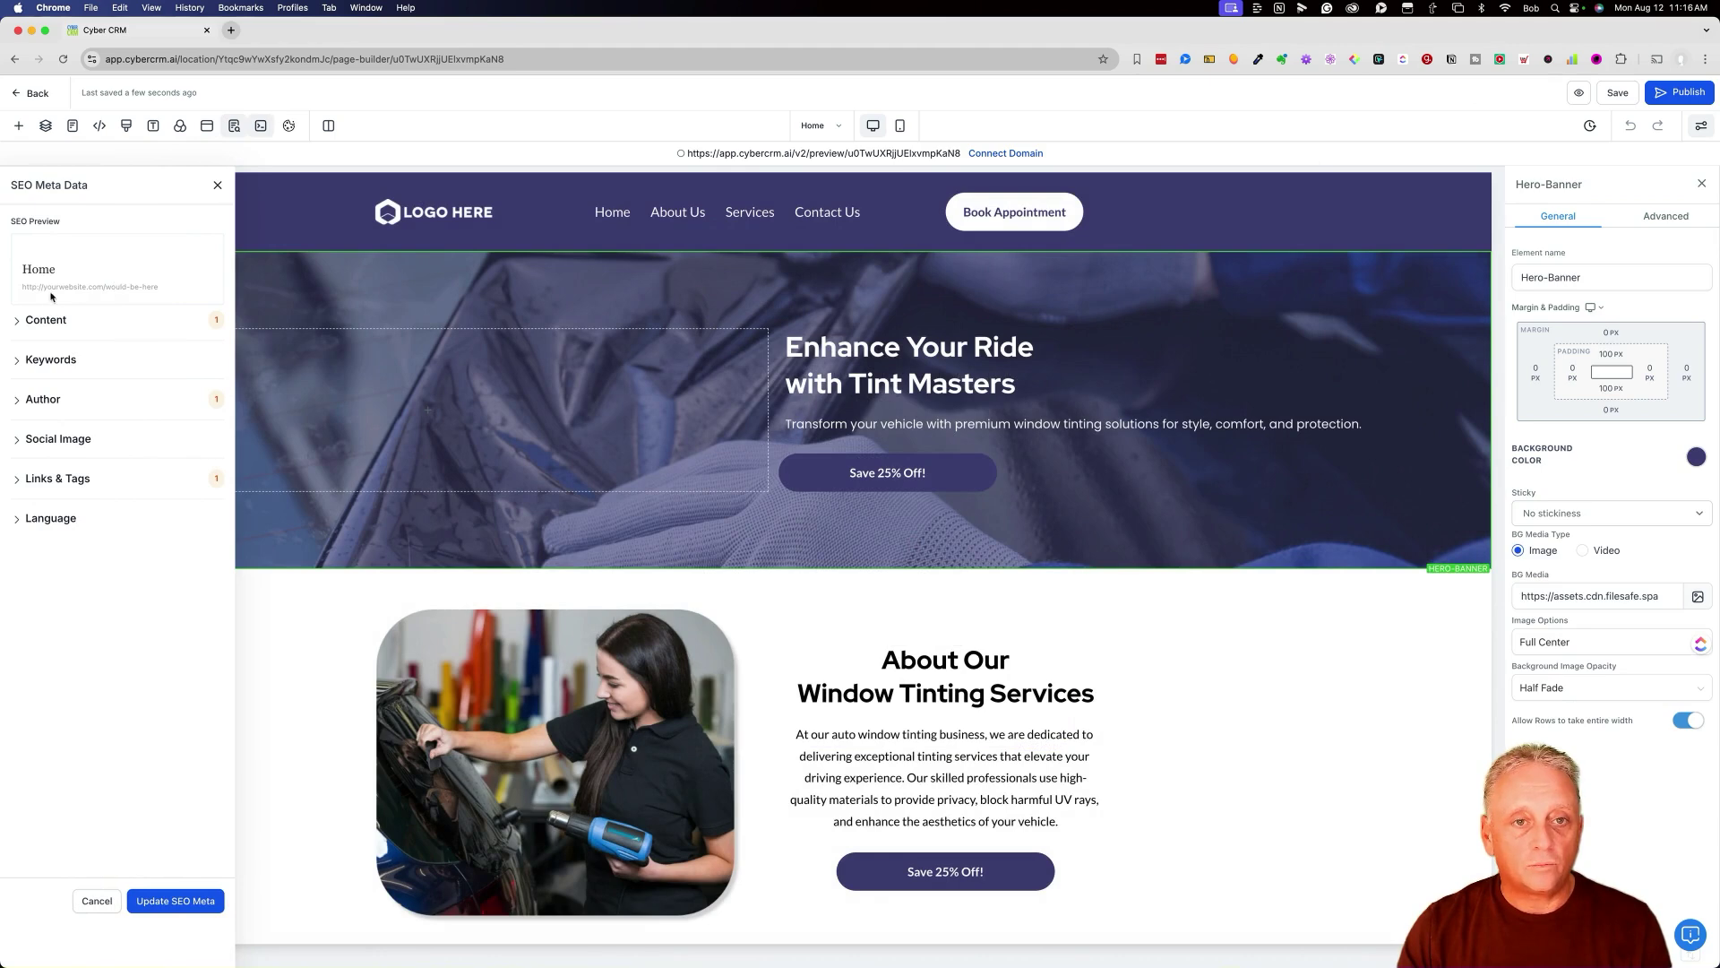
{"action": "left_click", "coordinate": [15, 322]}
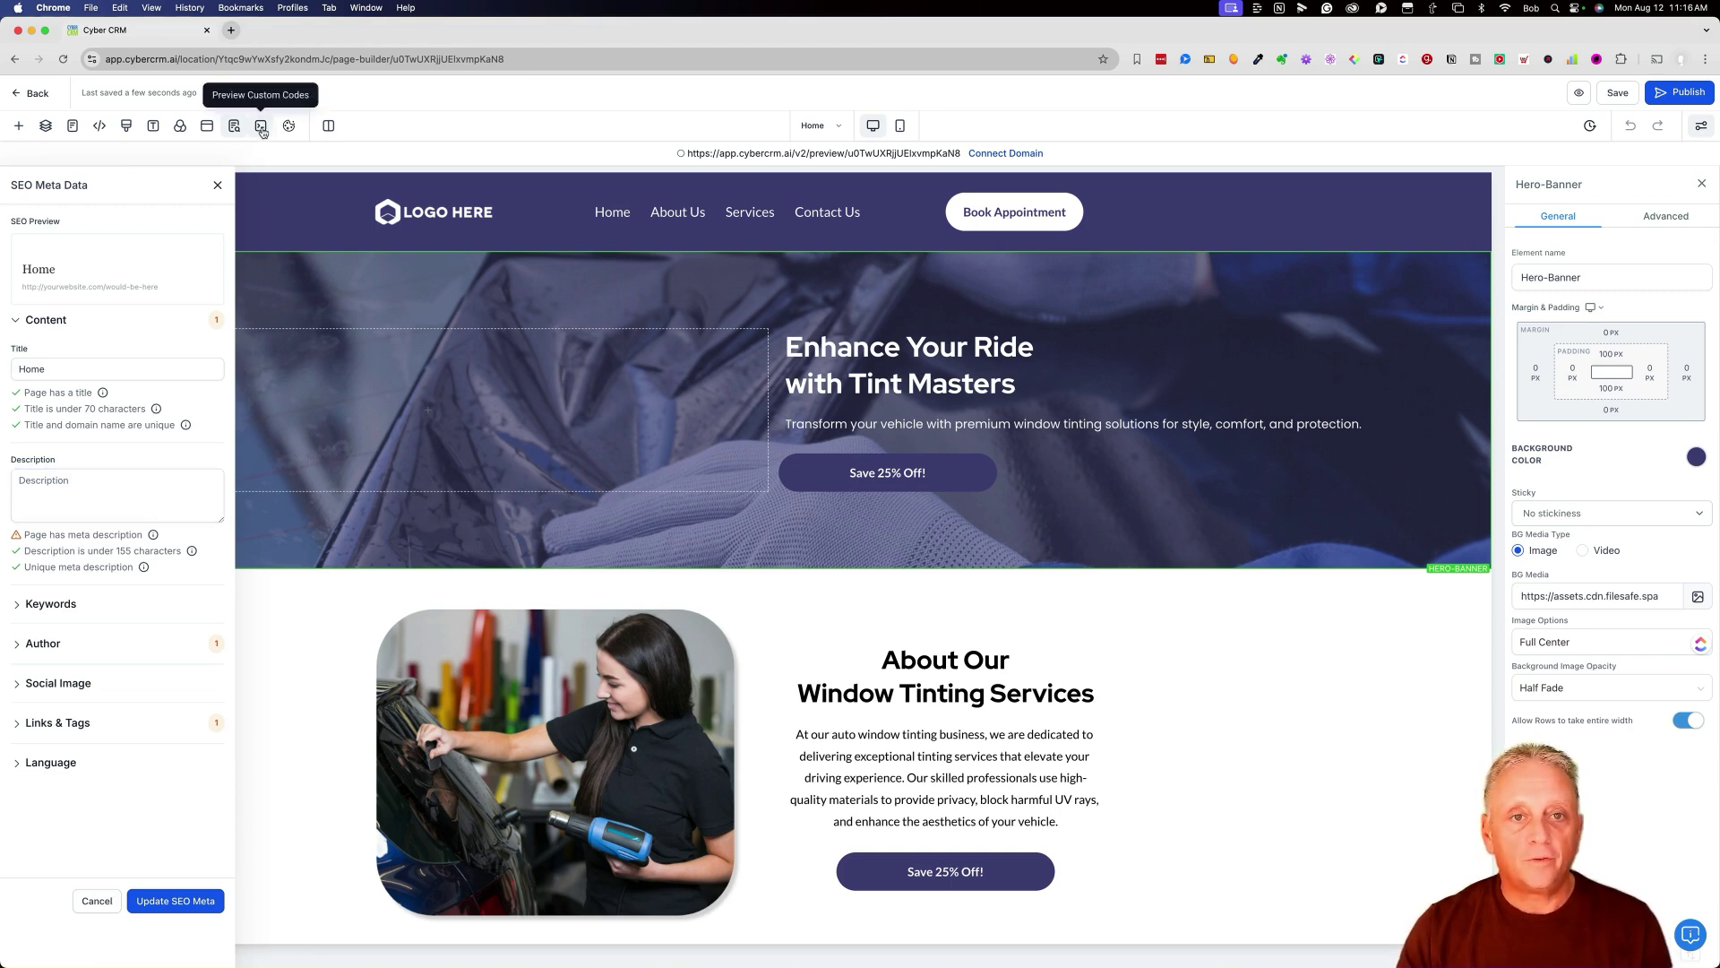
{"action": "left_click", "coordinate": [217, 185]}
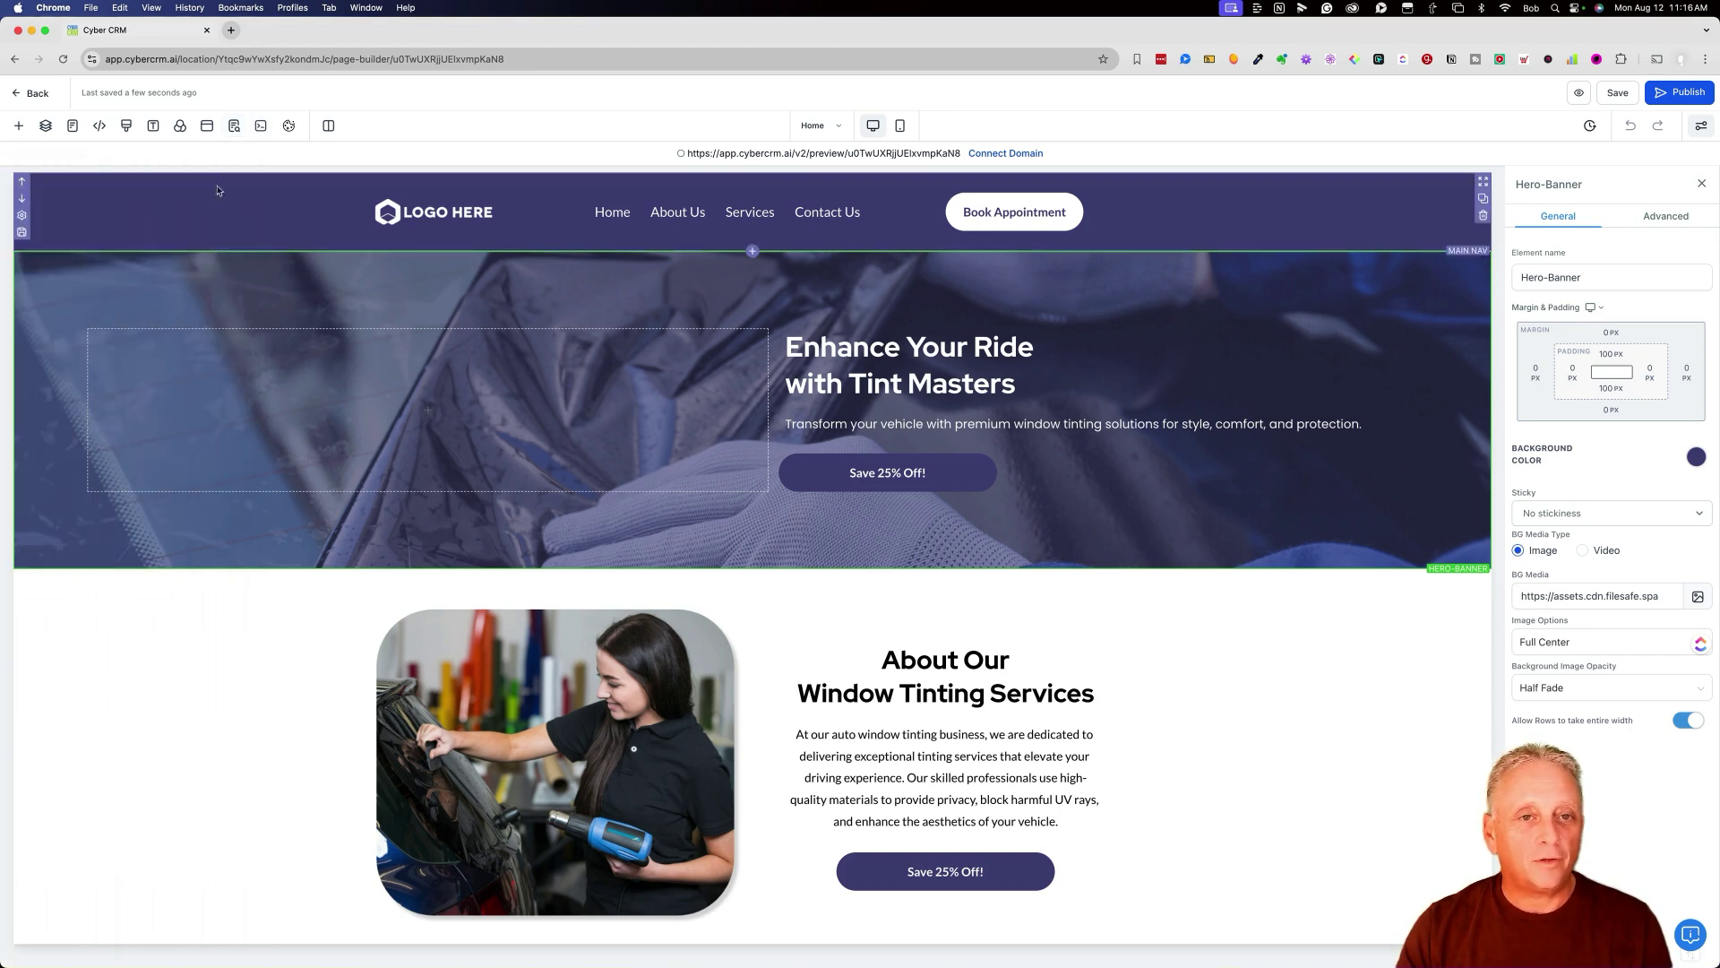
{"action": "left_click", "coordinate": [288, 126]}
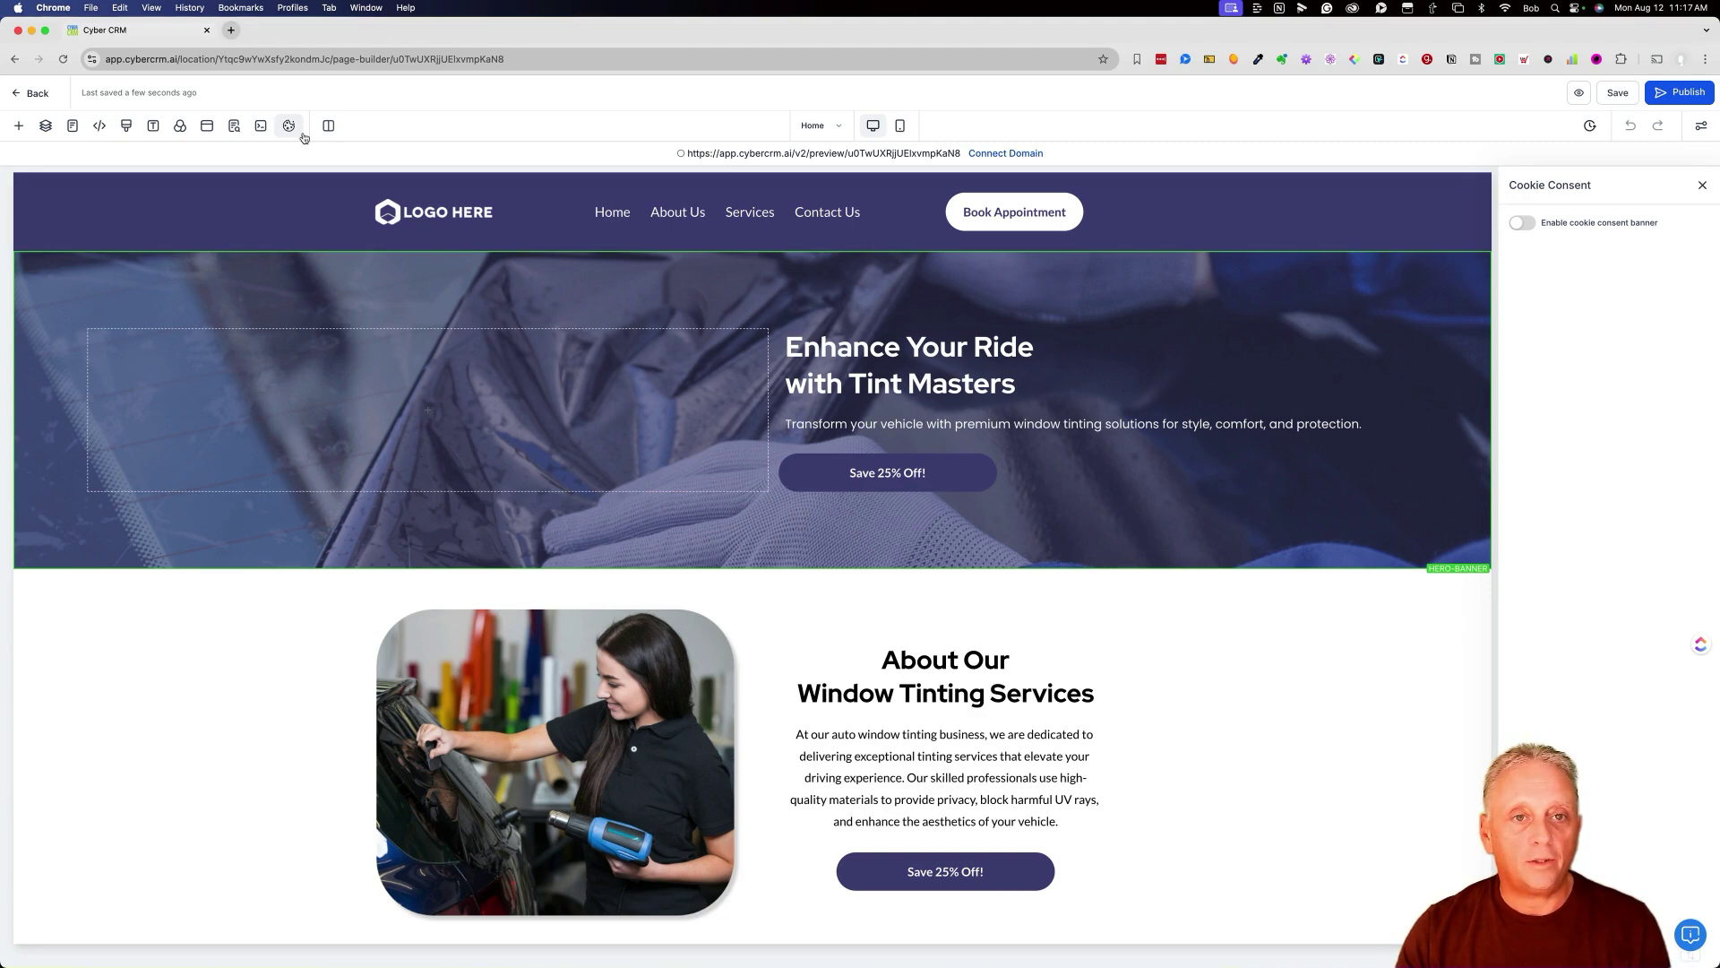
{"action": "left_click", "coordinate": [905, 126]}
{"action": "scroll", "coordinate": [855, 417], "scroll_direction": "down", "scroll_amount": 10}
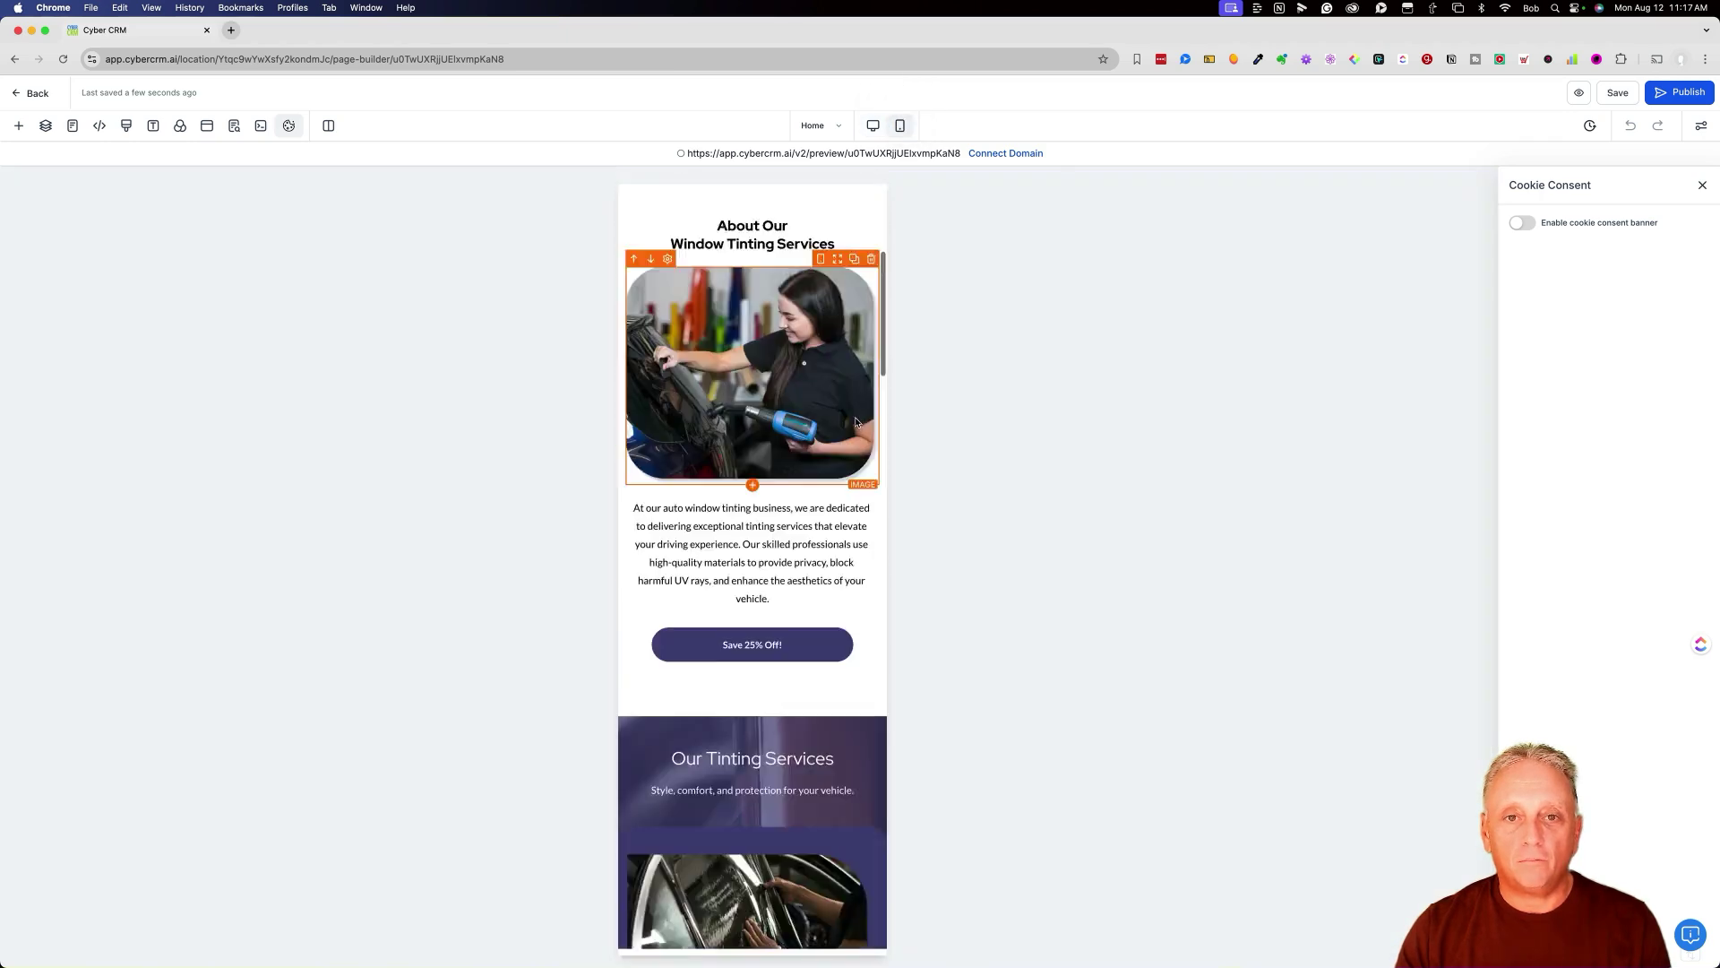
{"action": "scroll", "coordinate": [854, 416], "scroll_direction": "up", "scroll_amount": 10}
{"action": "left_click", "coordinate": [872, 126]}
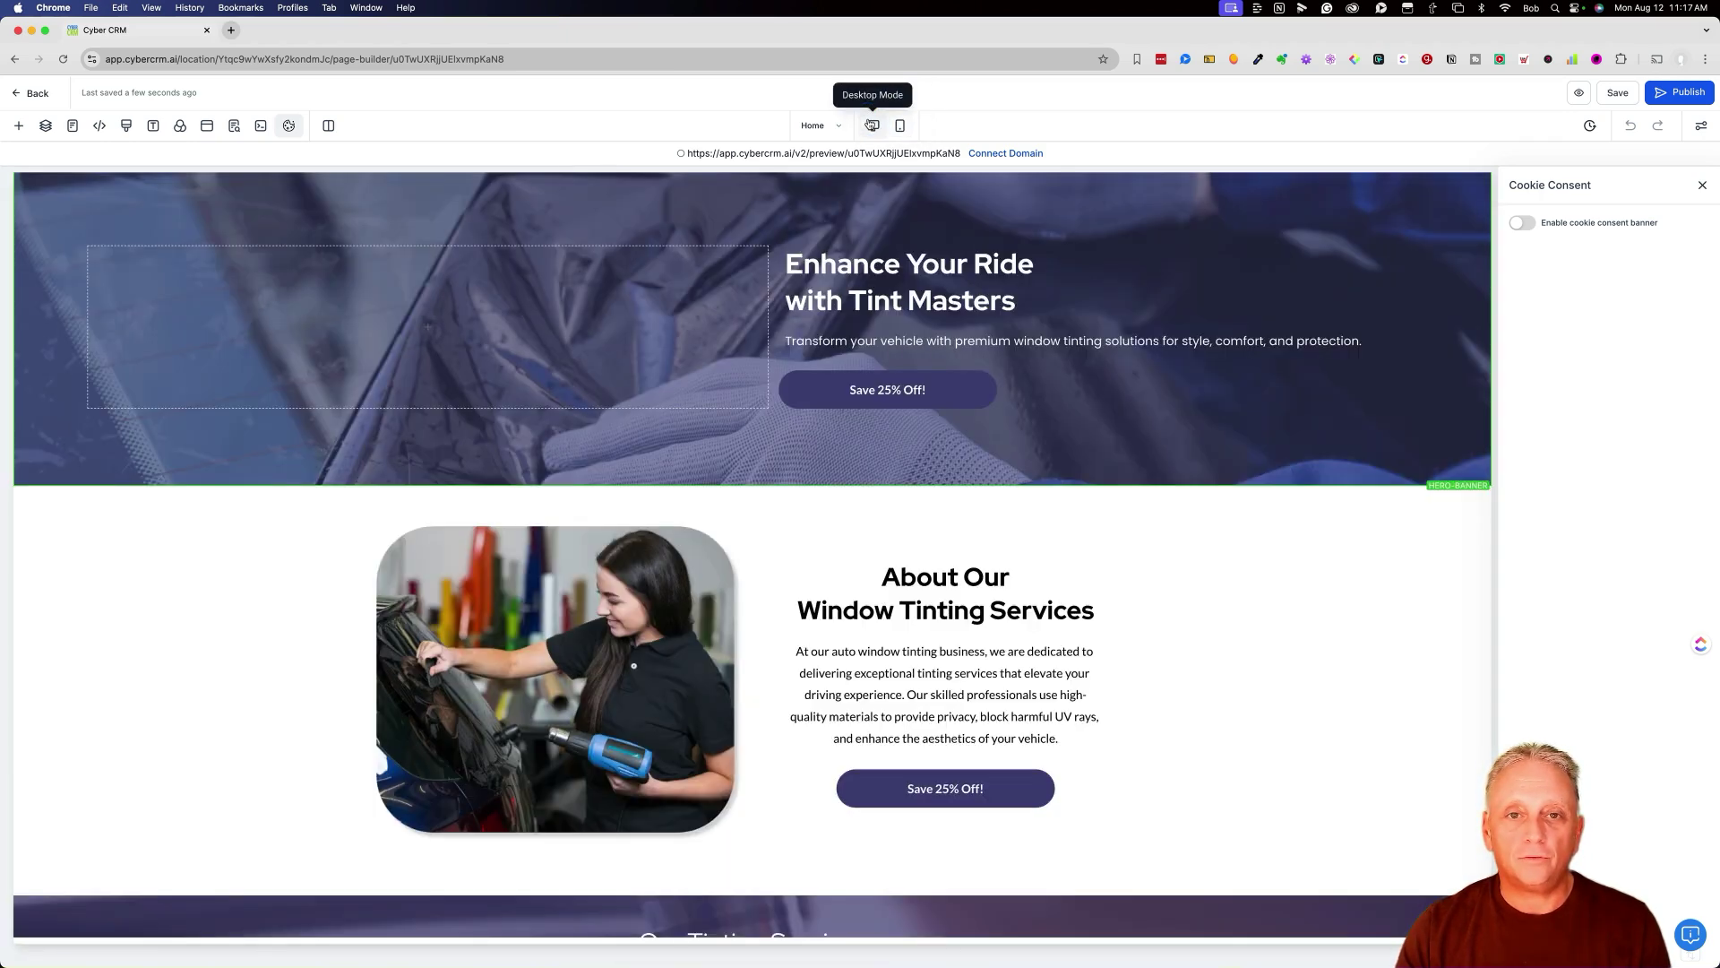
{"action": "left_click", "coordinate": [843, 127]}
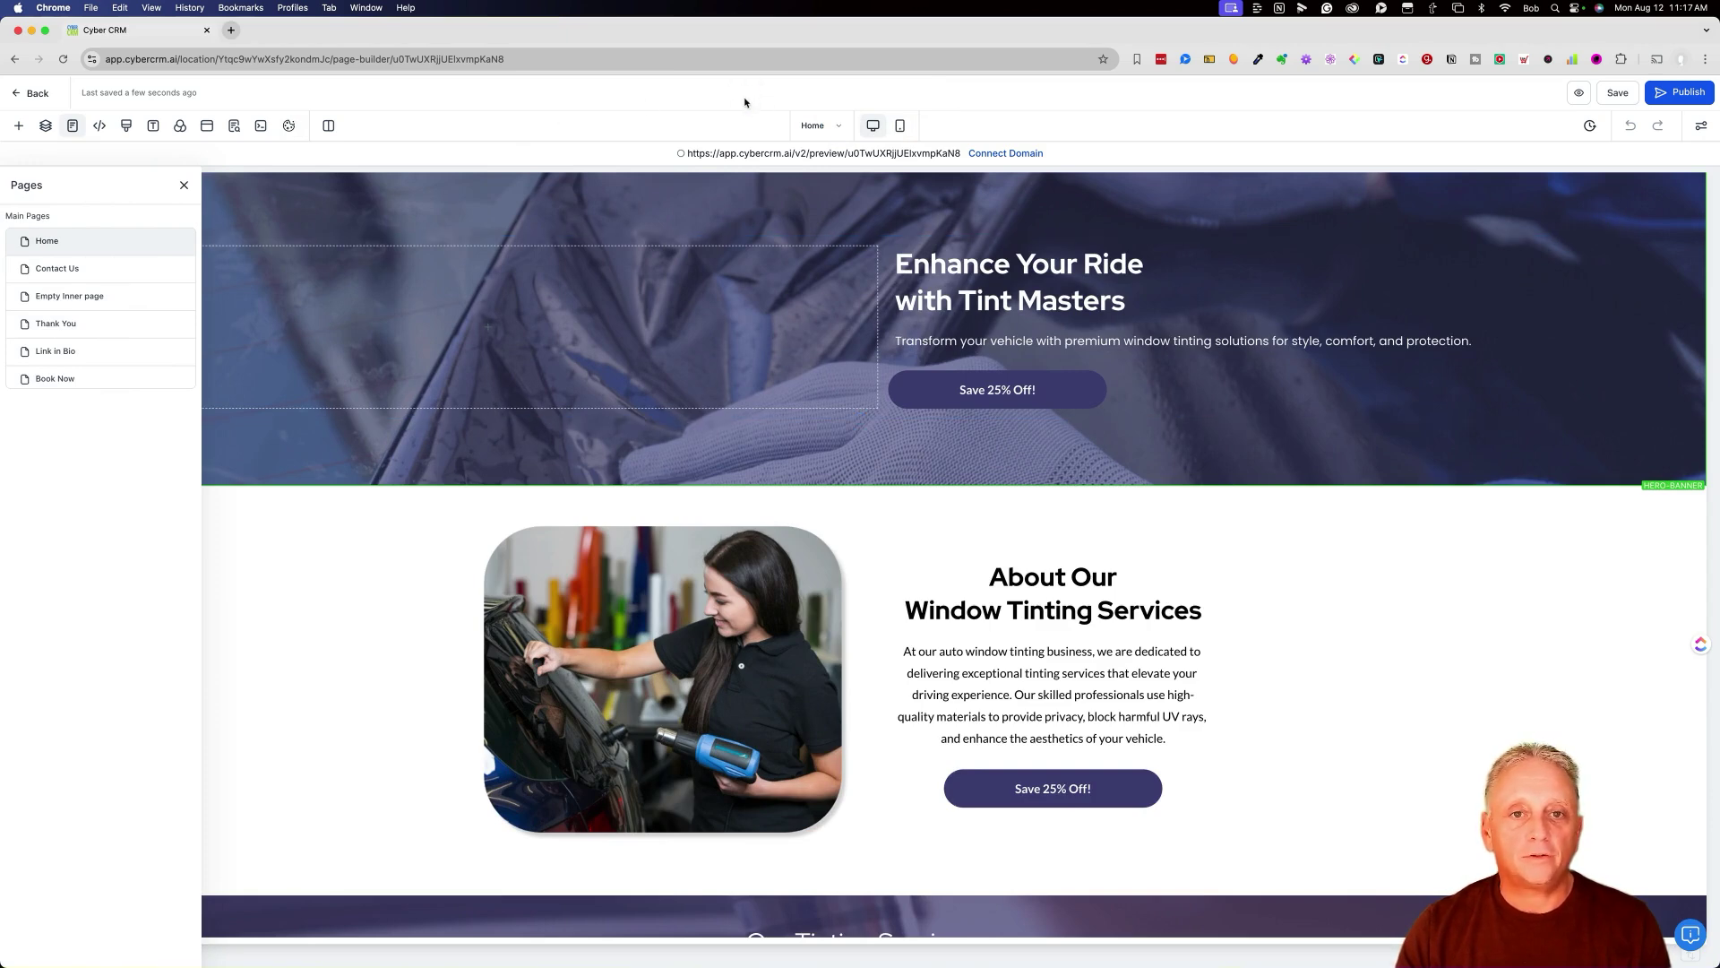
Close the pages list and select the header's Book Appointment button in the main nav.
{"action": "left_click", "coordinate": [180, 185]}
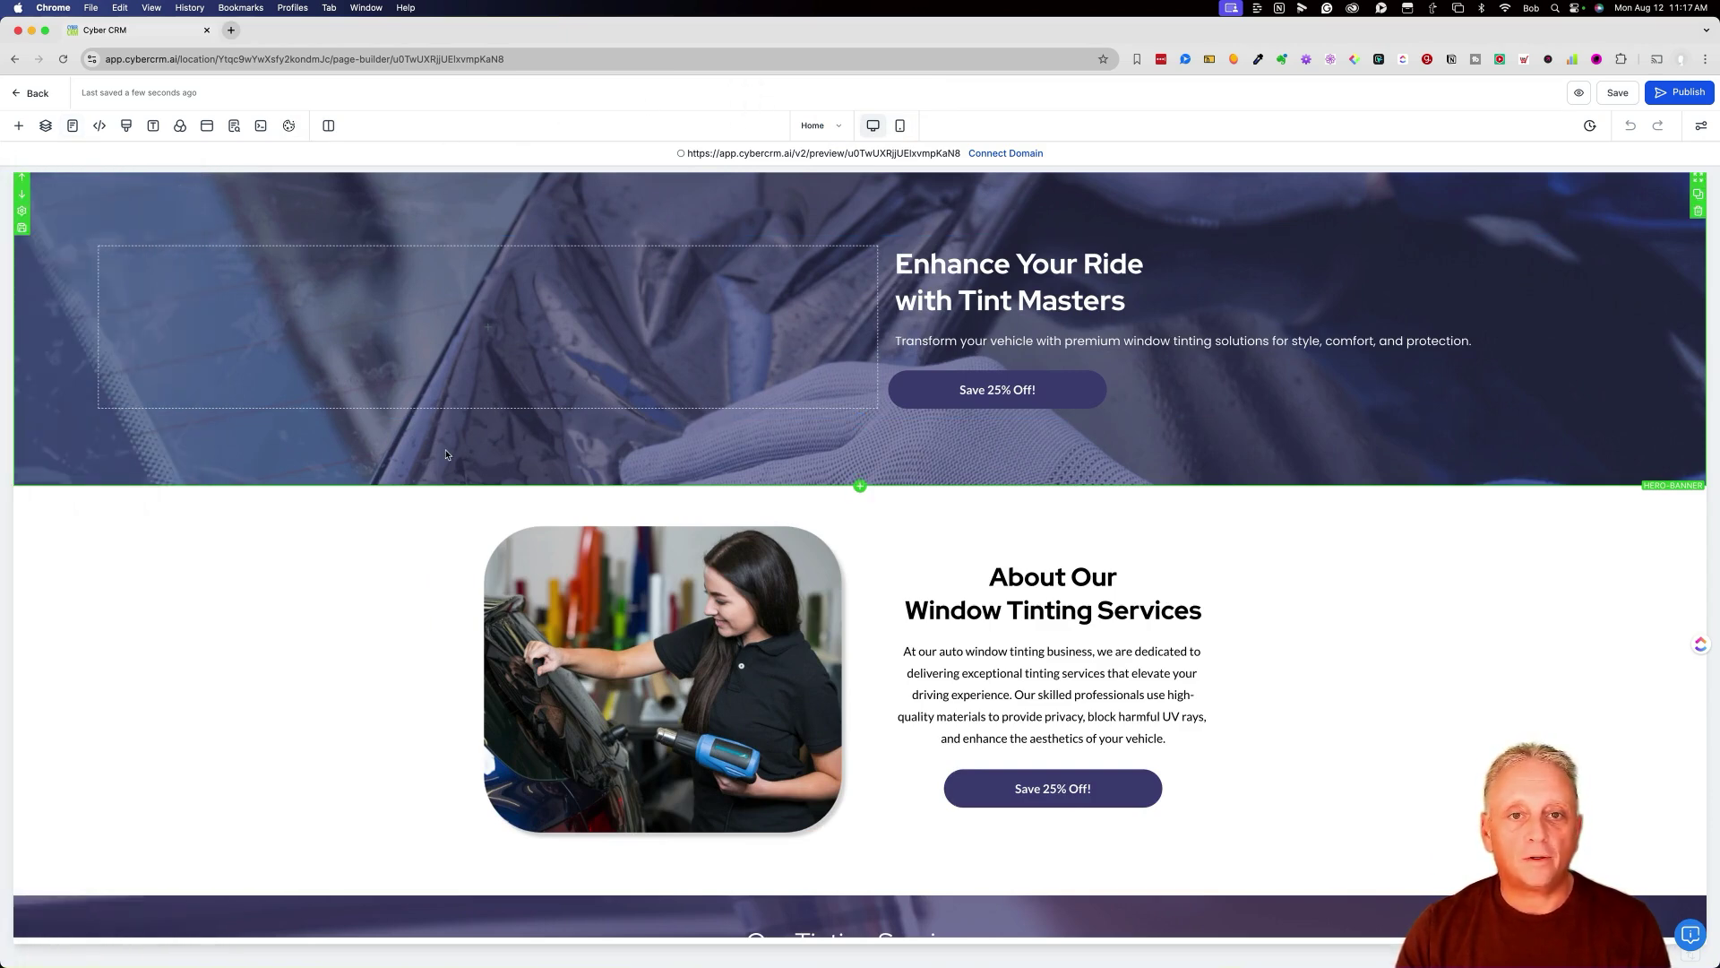
{"action": "scroll", "coordinate": [826, 225], "scroll_direction": "up", "scroll_amount": 2}
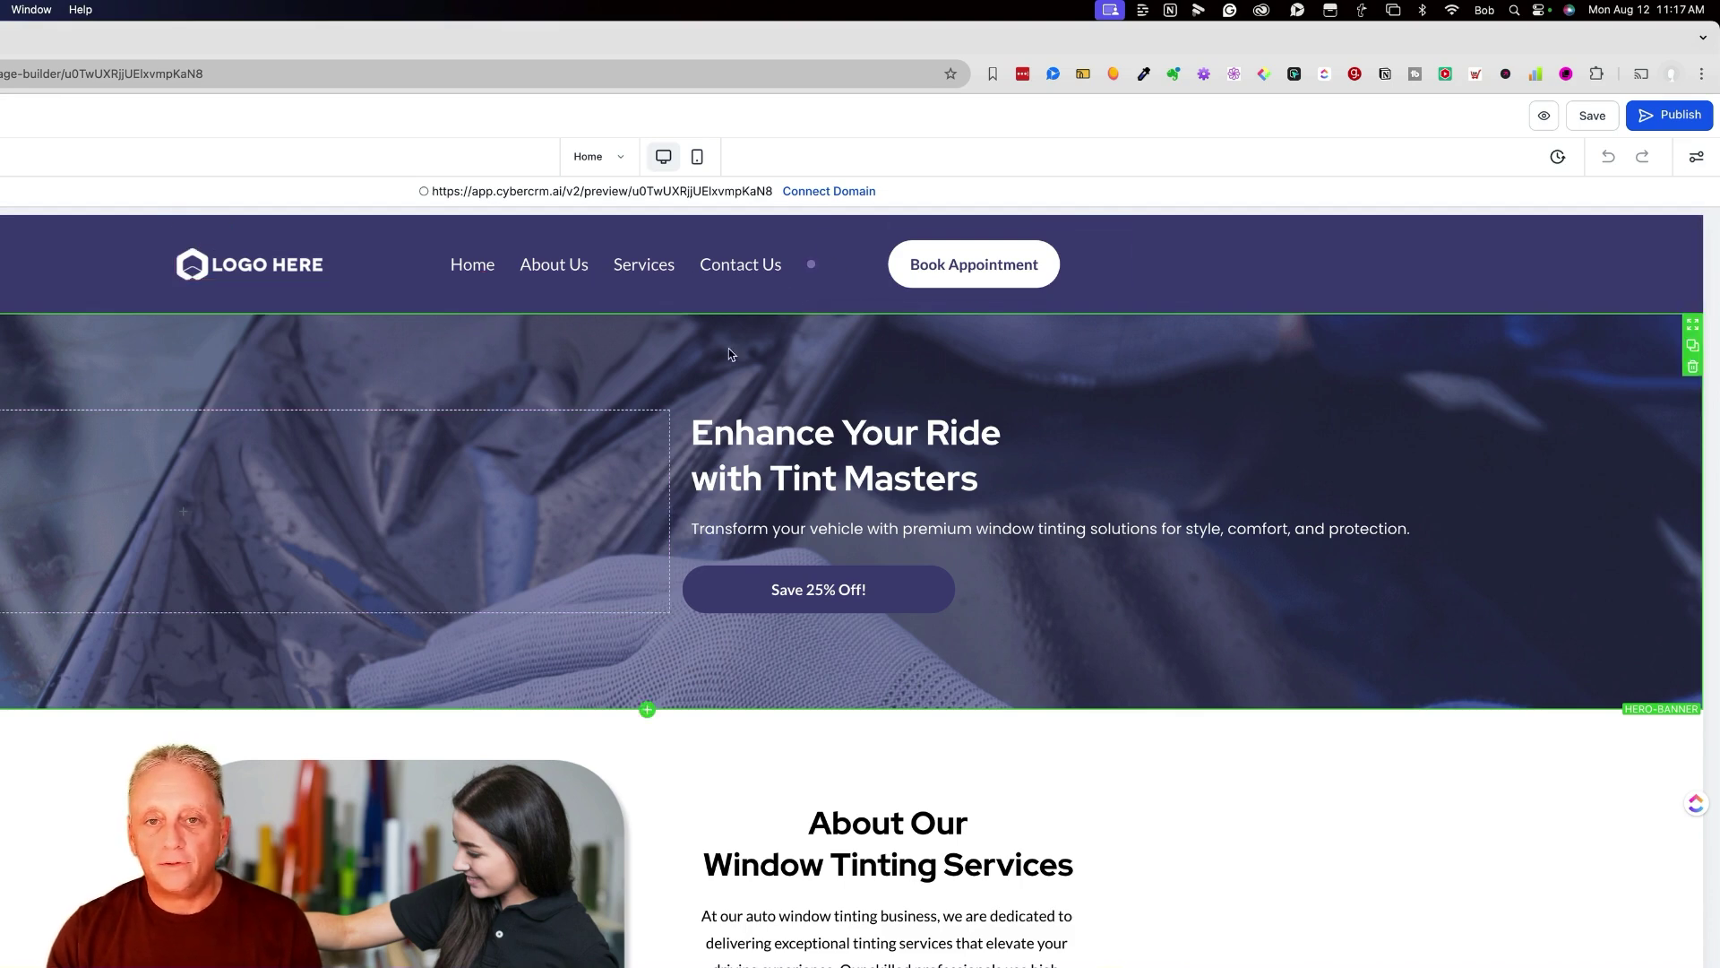
{"action": "left_click", "coordinate": [11, 278]}
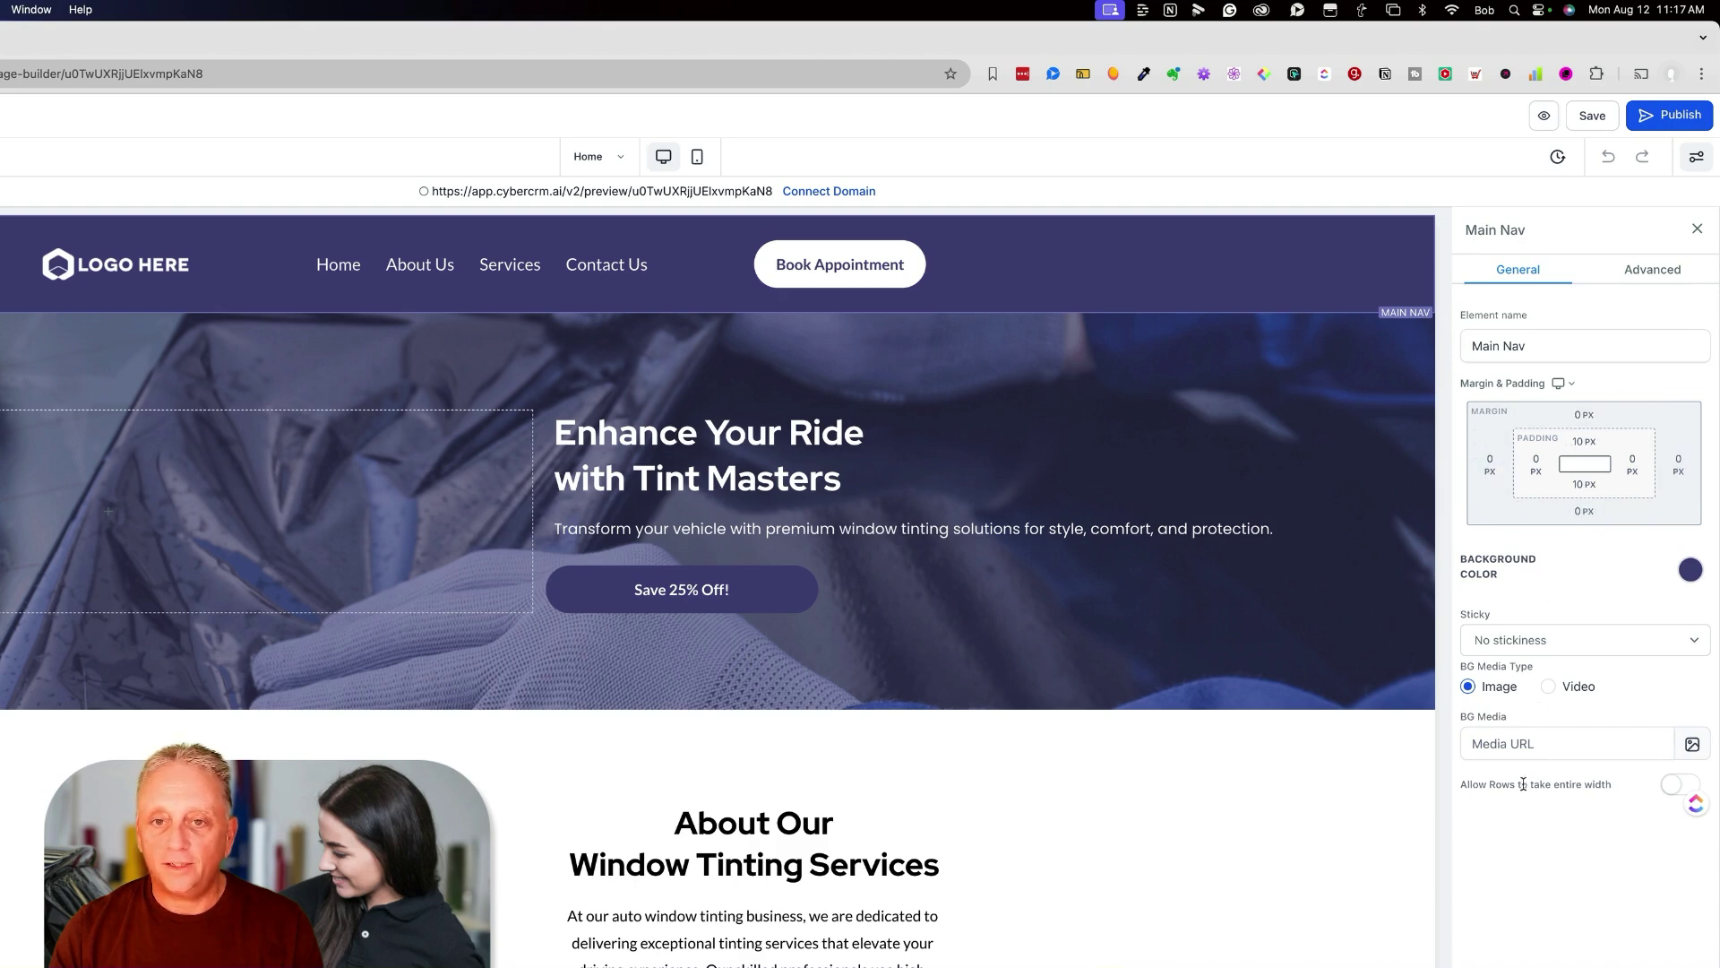
{"action": "left_click", "coordinate": [829, 267]}
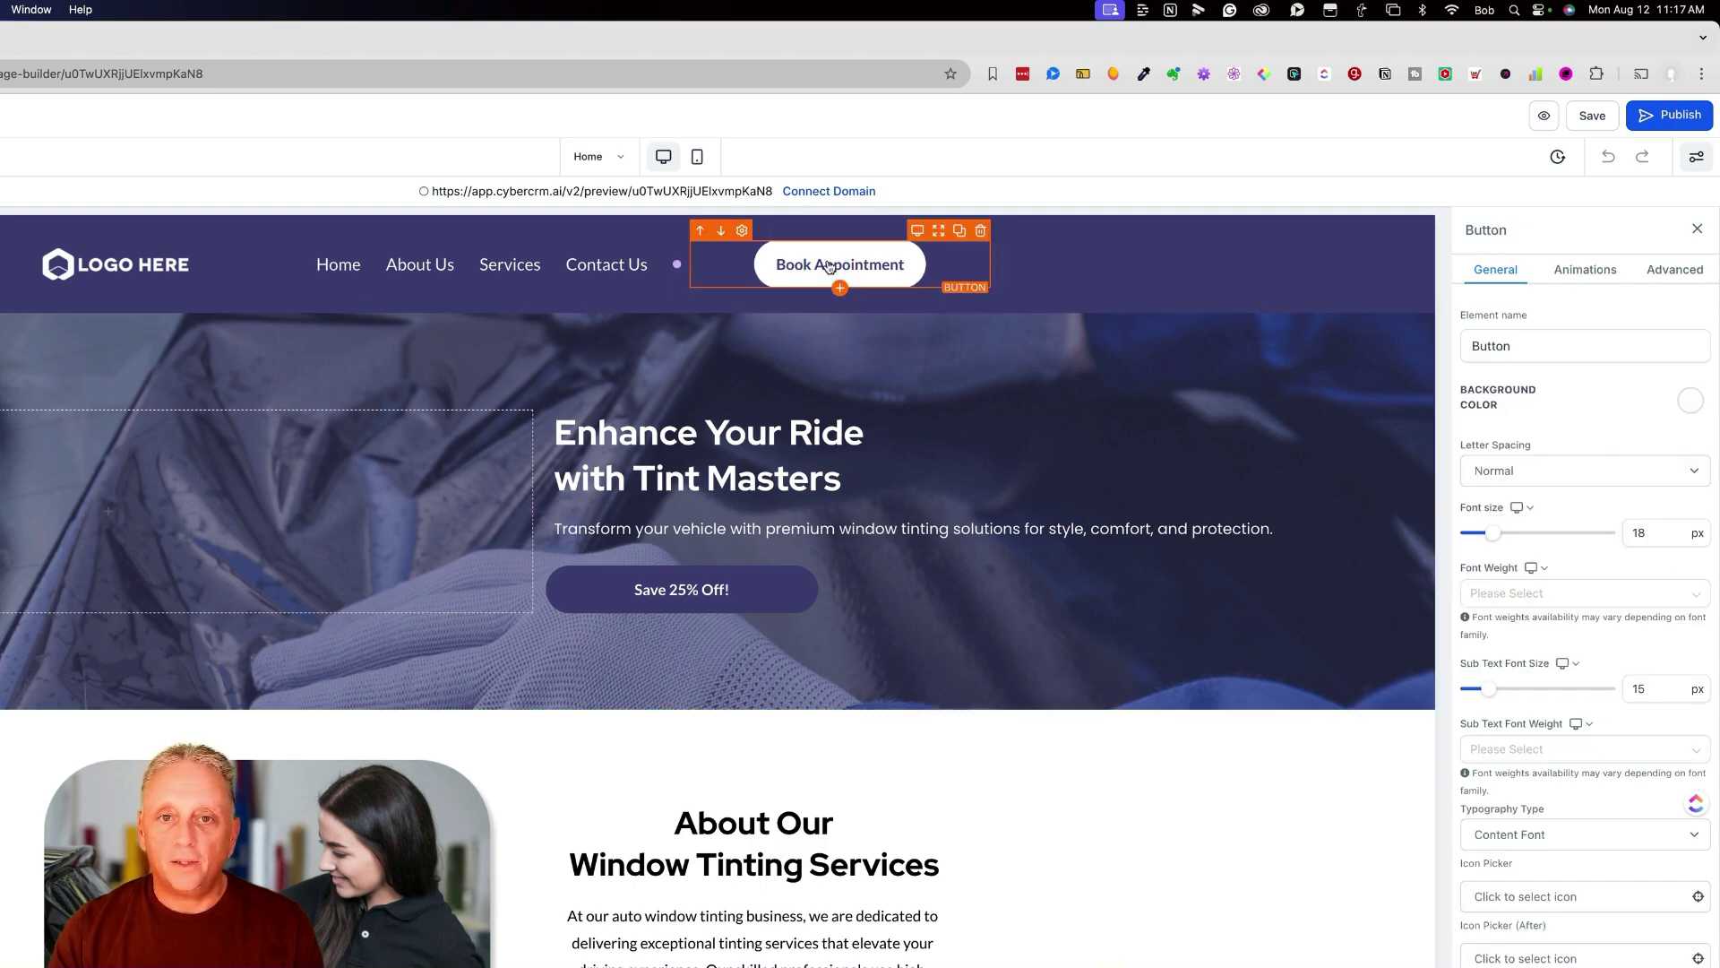
Replace the button's label text with 'Download Free Guide'.
{"action": "scroll", "coordinate": [1556, 487], "scroll_direction": "down", "scroll_amount": 3}
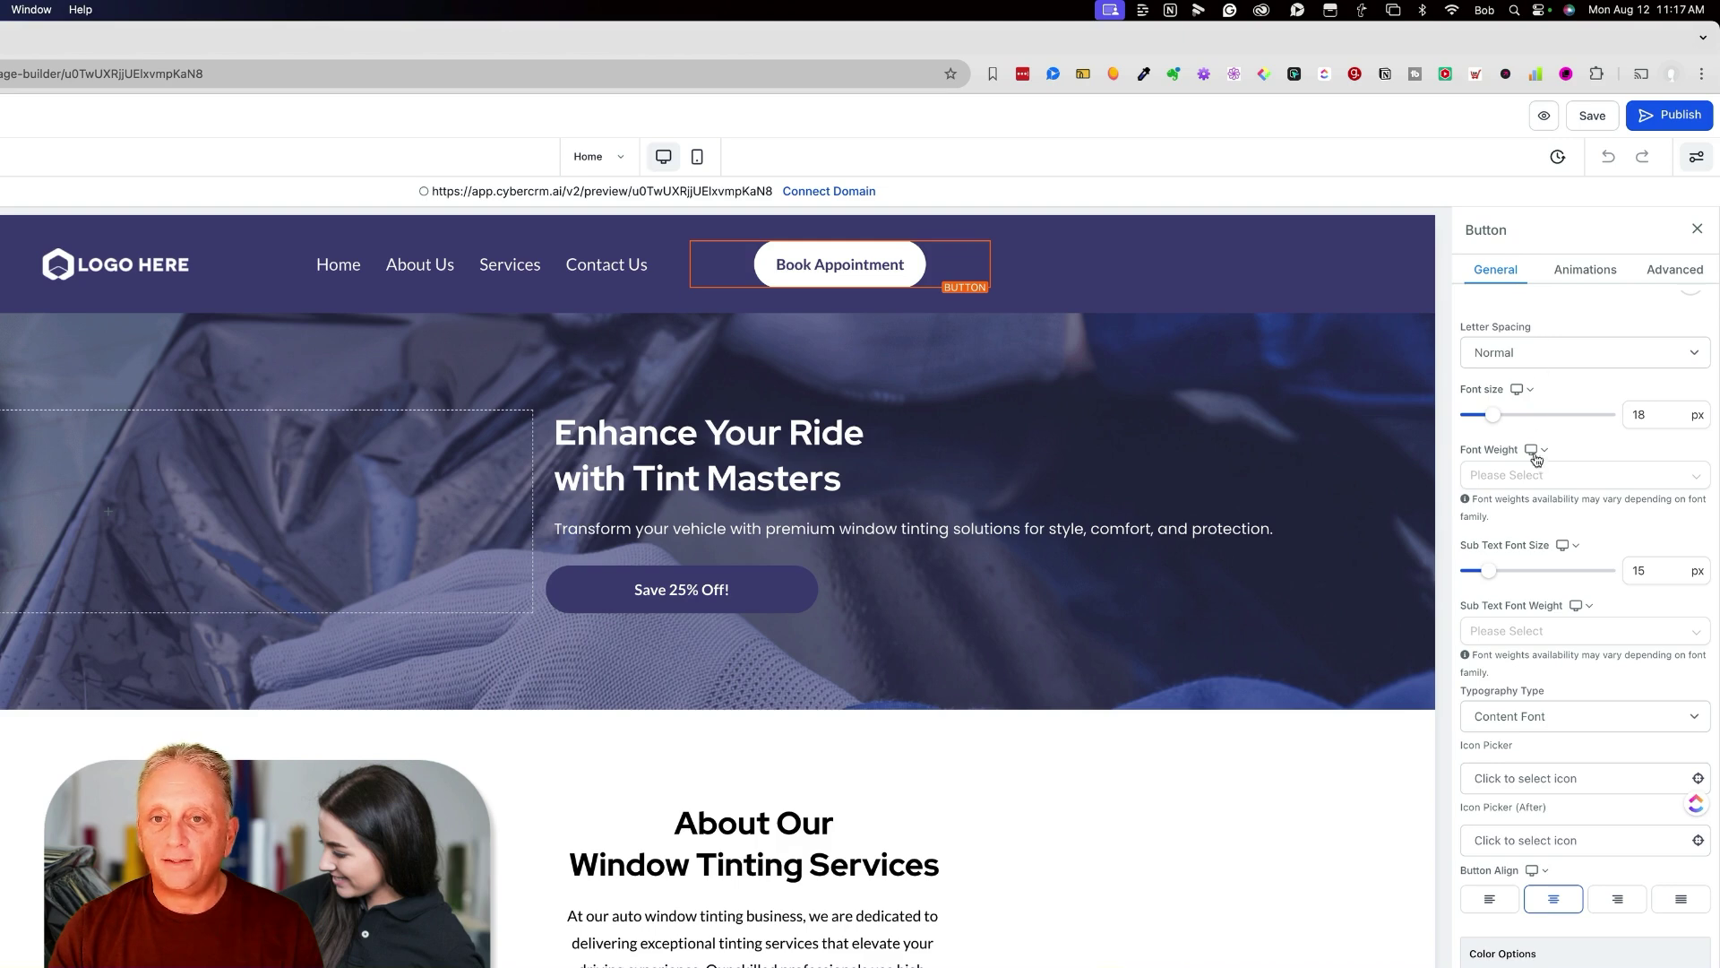
{"action": "scroll", "coordinate": [1535, 473], "scroll_direction": "down", "scroll_amount": 2}
{"action": "scroll", "coordinate": [1535, 473], "scroll_direction": "down", "scroll_amount": 10}
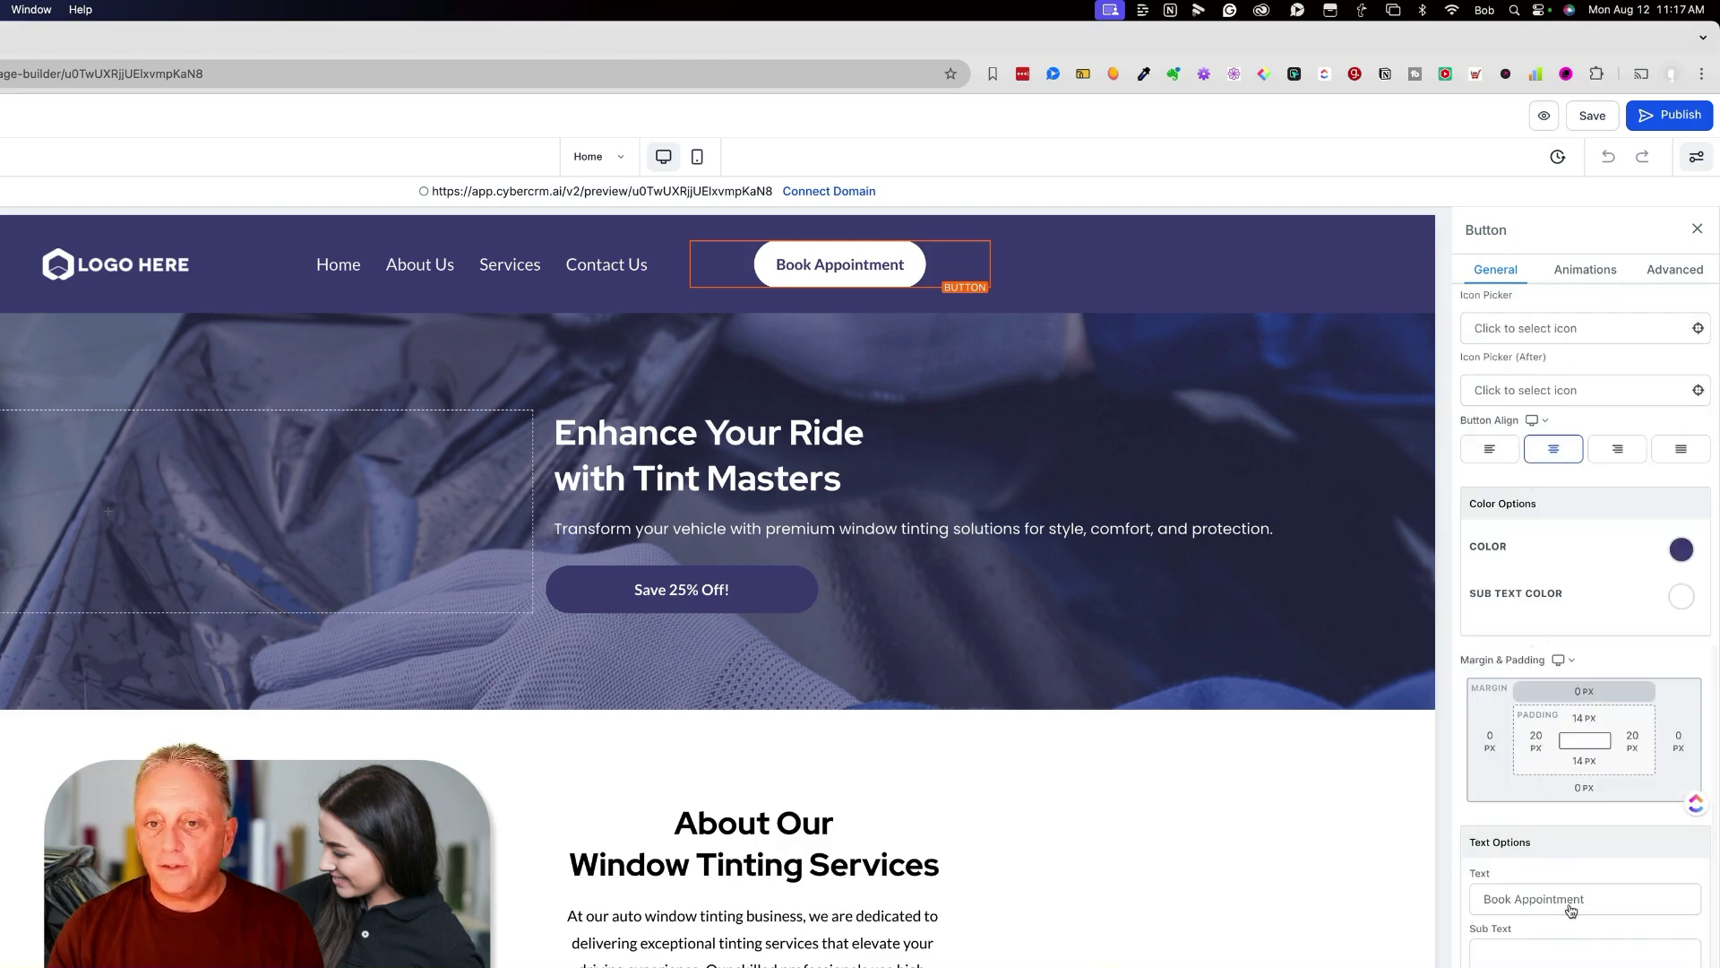
{"action": "left_click", "coordinate": [1538, 901]}
{"action": "left_click_drag", "start_coordinate": [1513, 899], "coordinate": [1628, 895]}
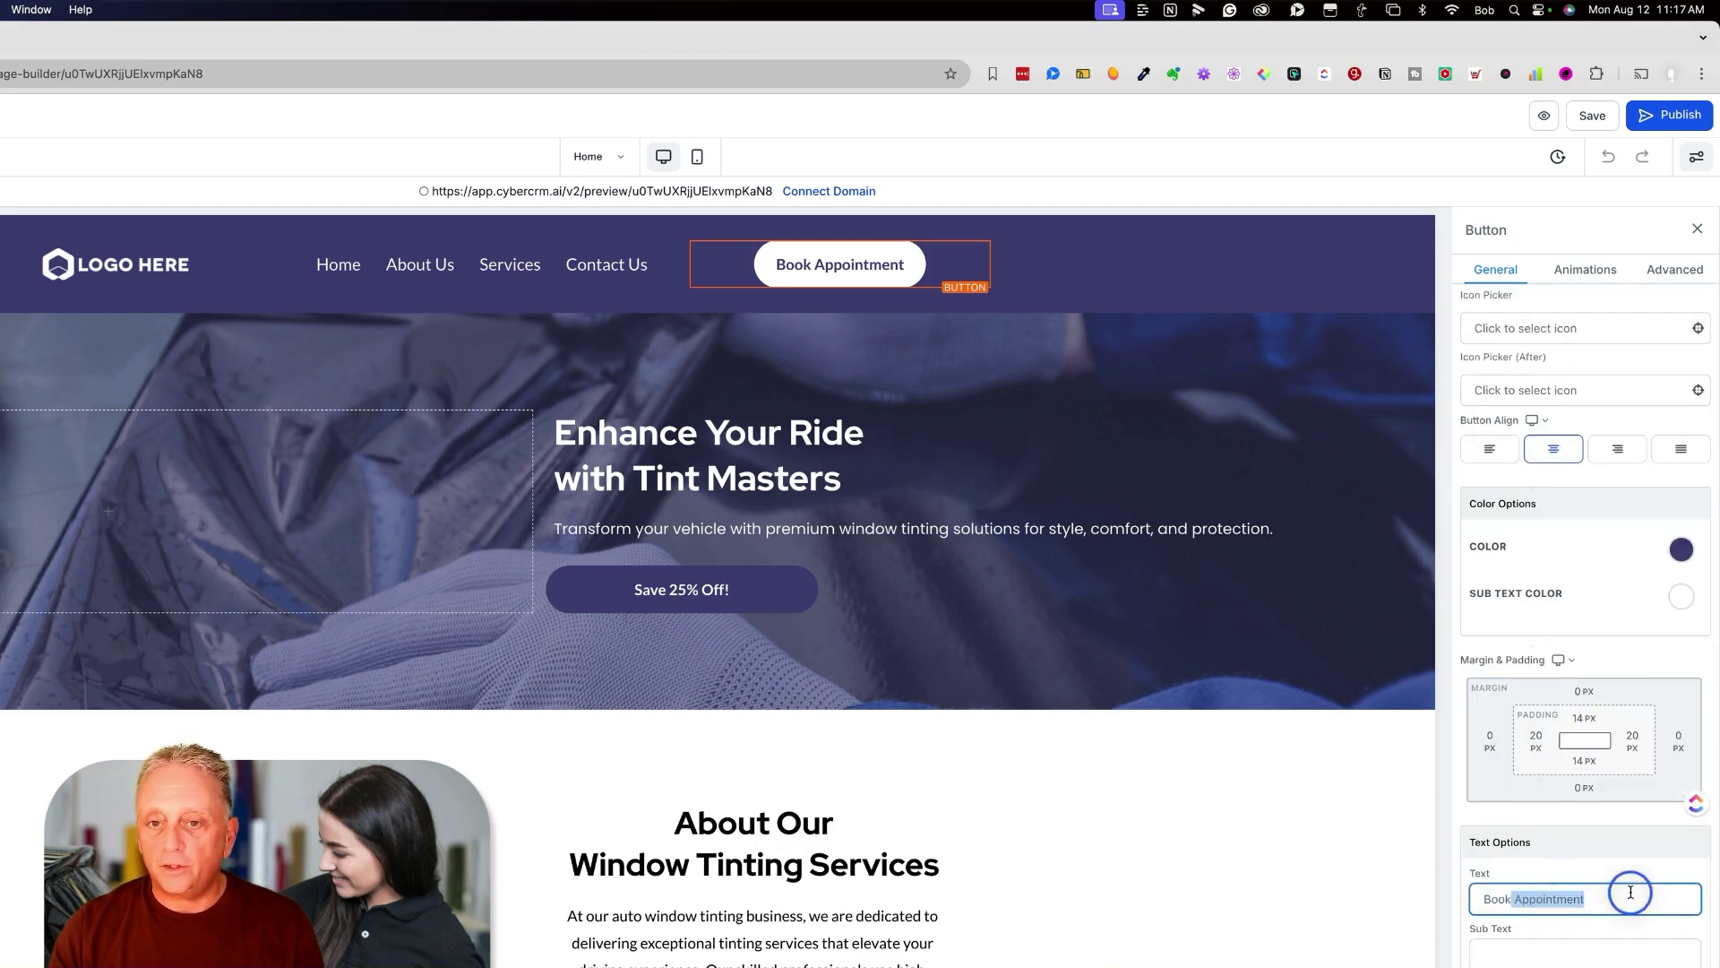
{"action": "key", "text": "BackSpace"}
{"action": "key", "text": "BackSpace"}
{"action": "key", "text": "BackSpace"}
{"action": "key", "text": "BackSpace"}
{"action": "key", "text": "BackSpace"}
{"action": "key", "text": "BackSpace"}
{"action": "type", "text": "Download"}
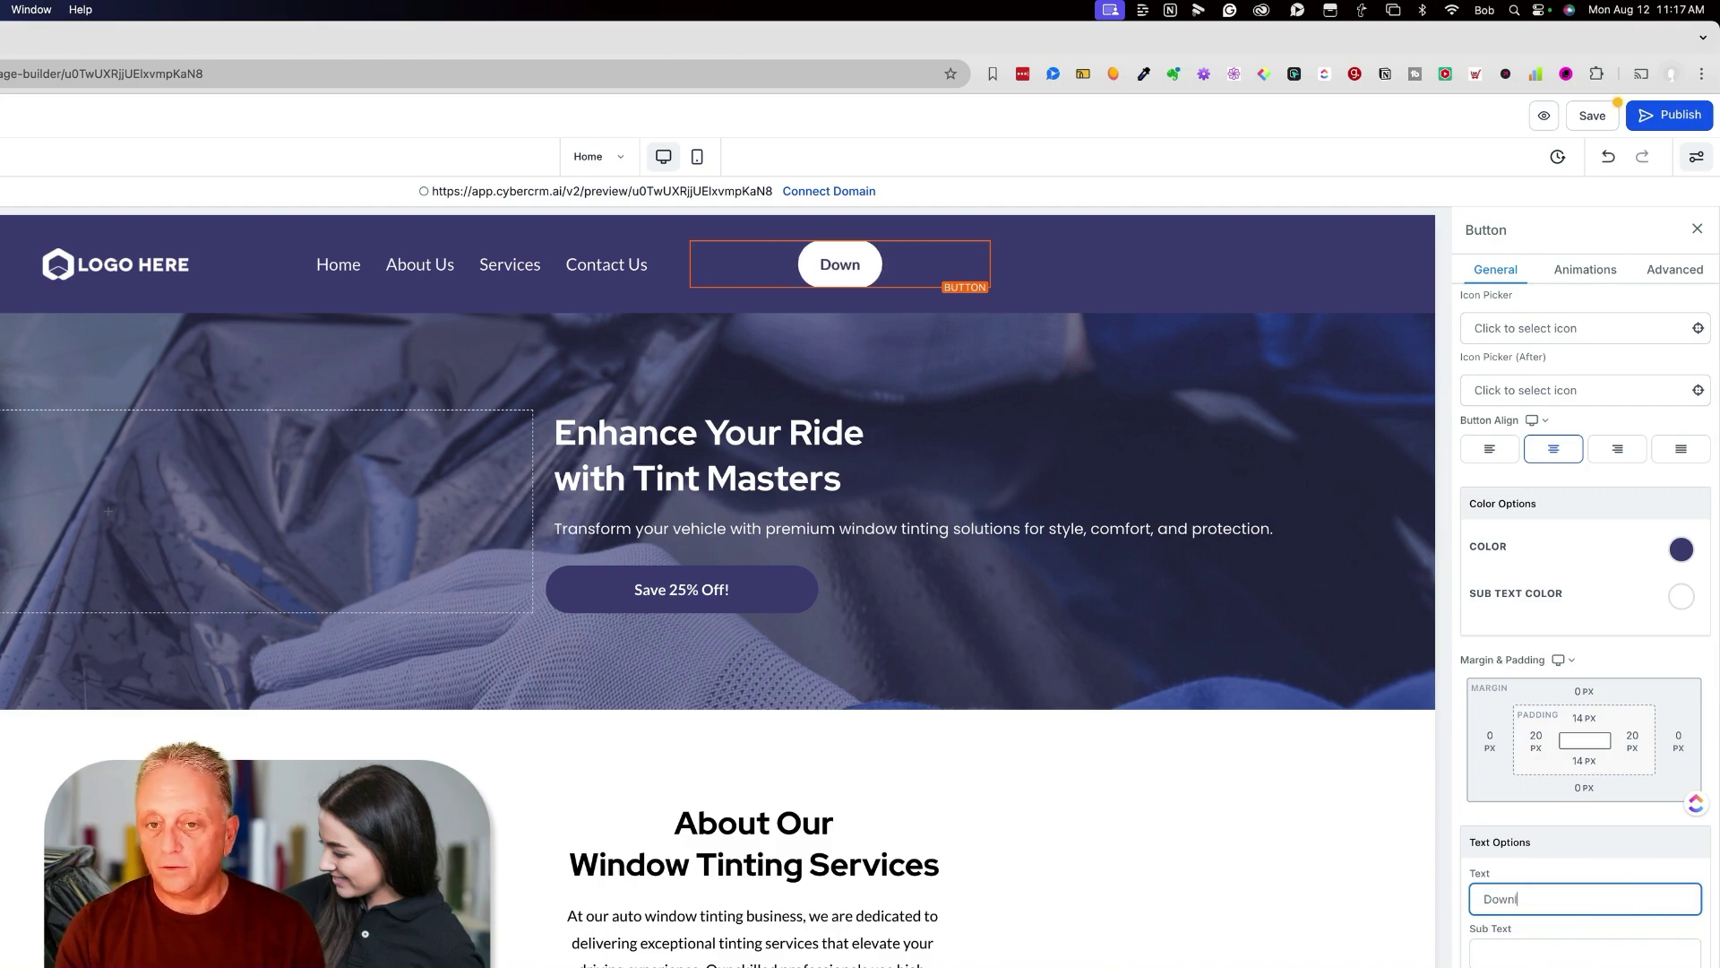
{"action": "type", "text": " Free Guide"}
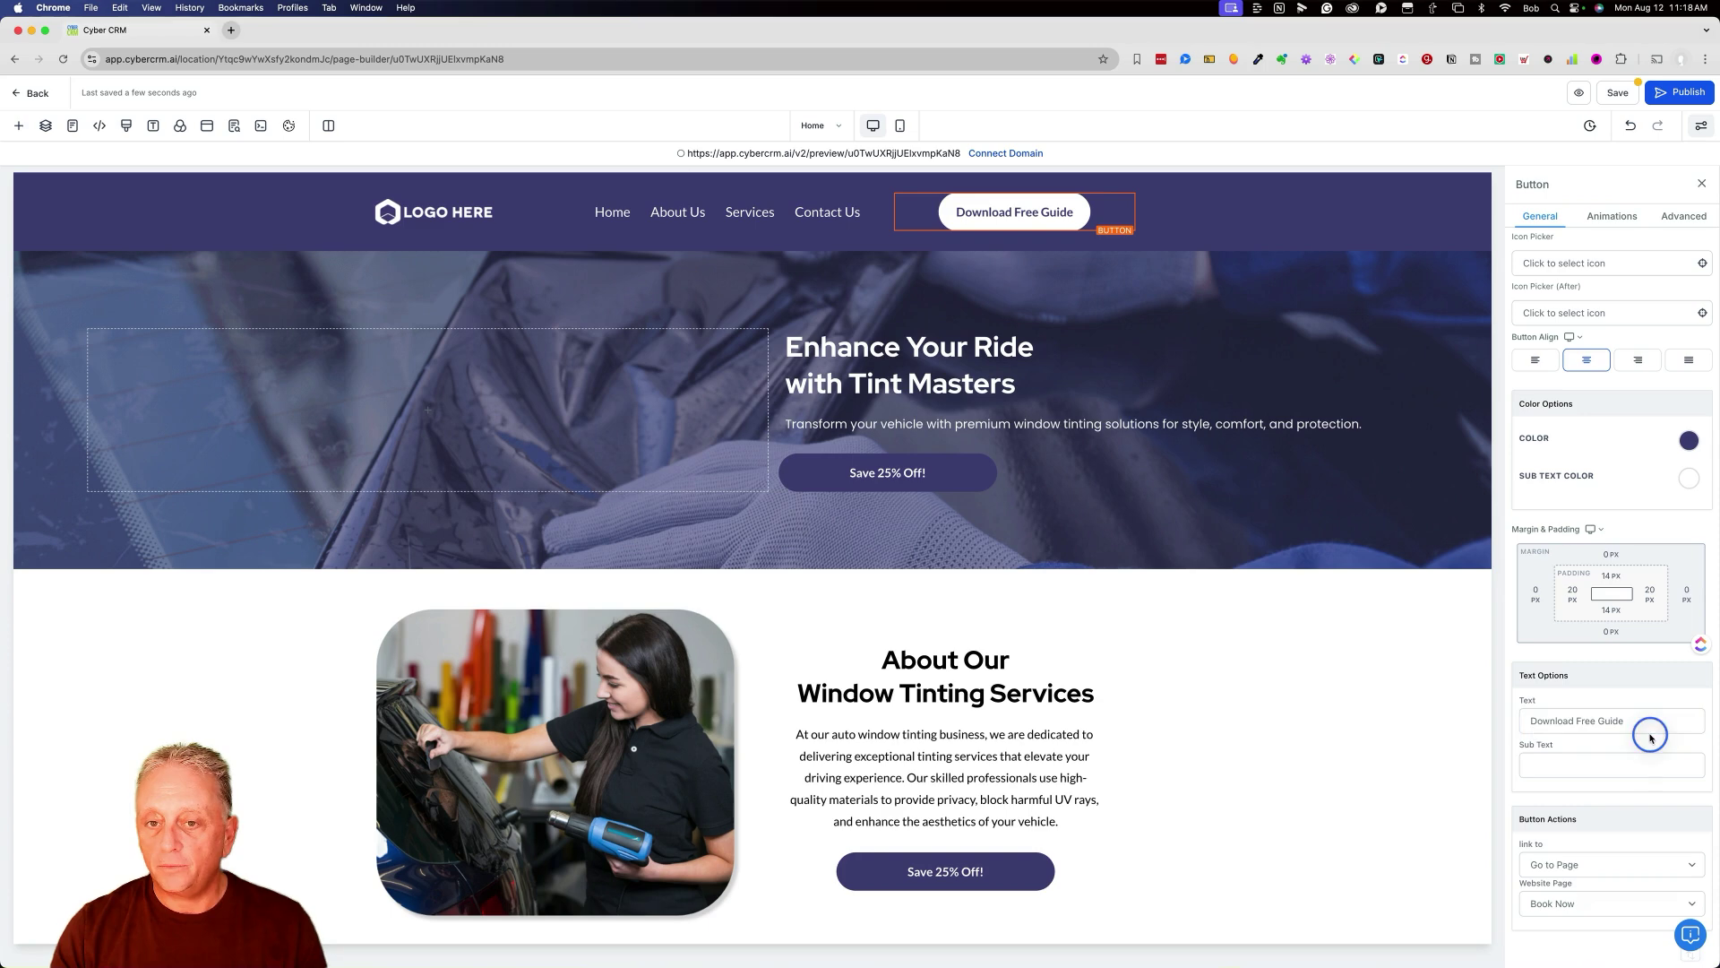
Edit the button's 'Don't delay' sub text and set its colour to black.
{"action": "left_click_drag", "start_coordinate": [1639, 727], "coordinate": [1505, 716]}
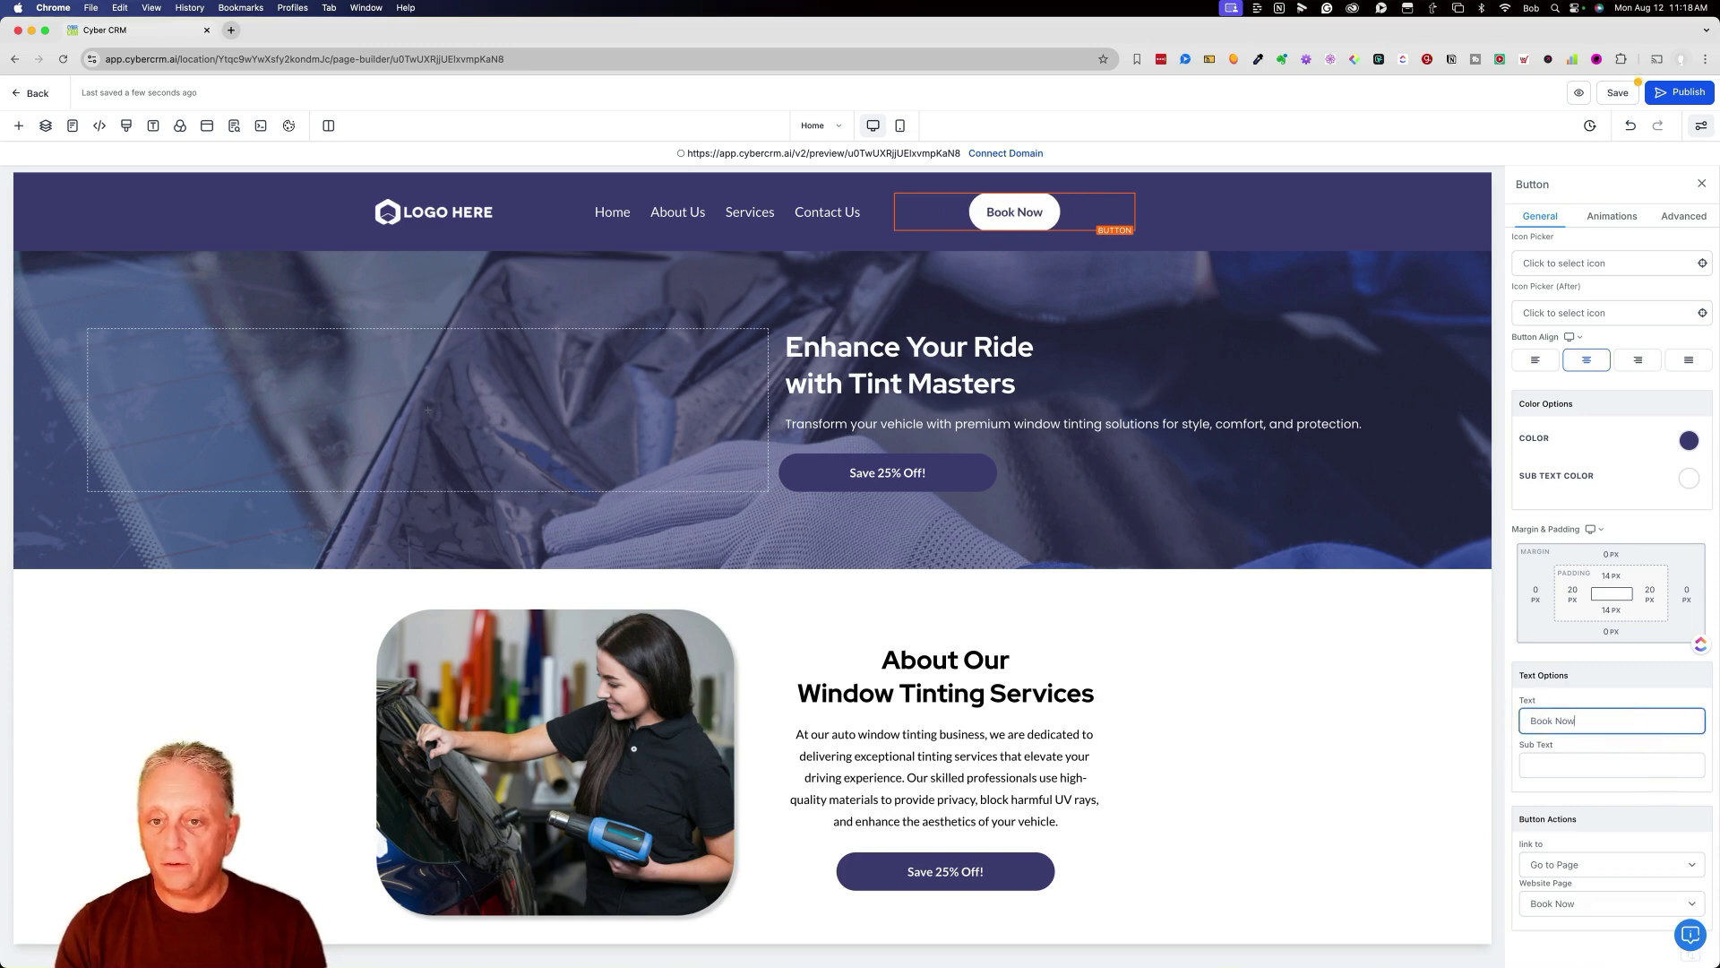
{"action": "left_click", "coordinate": [1551, 768]}
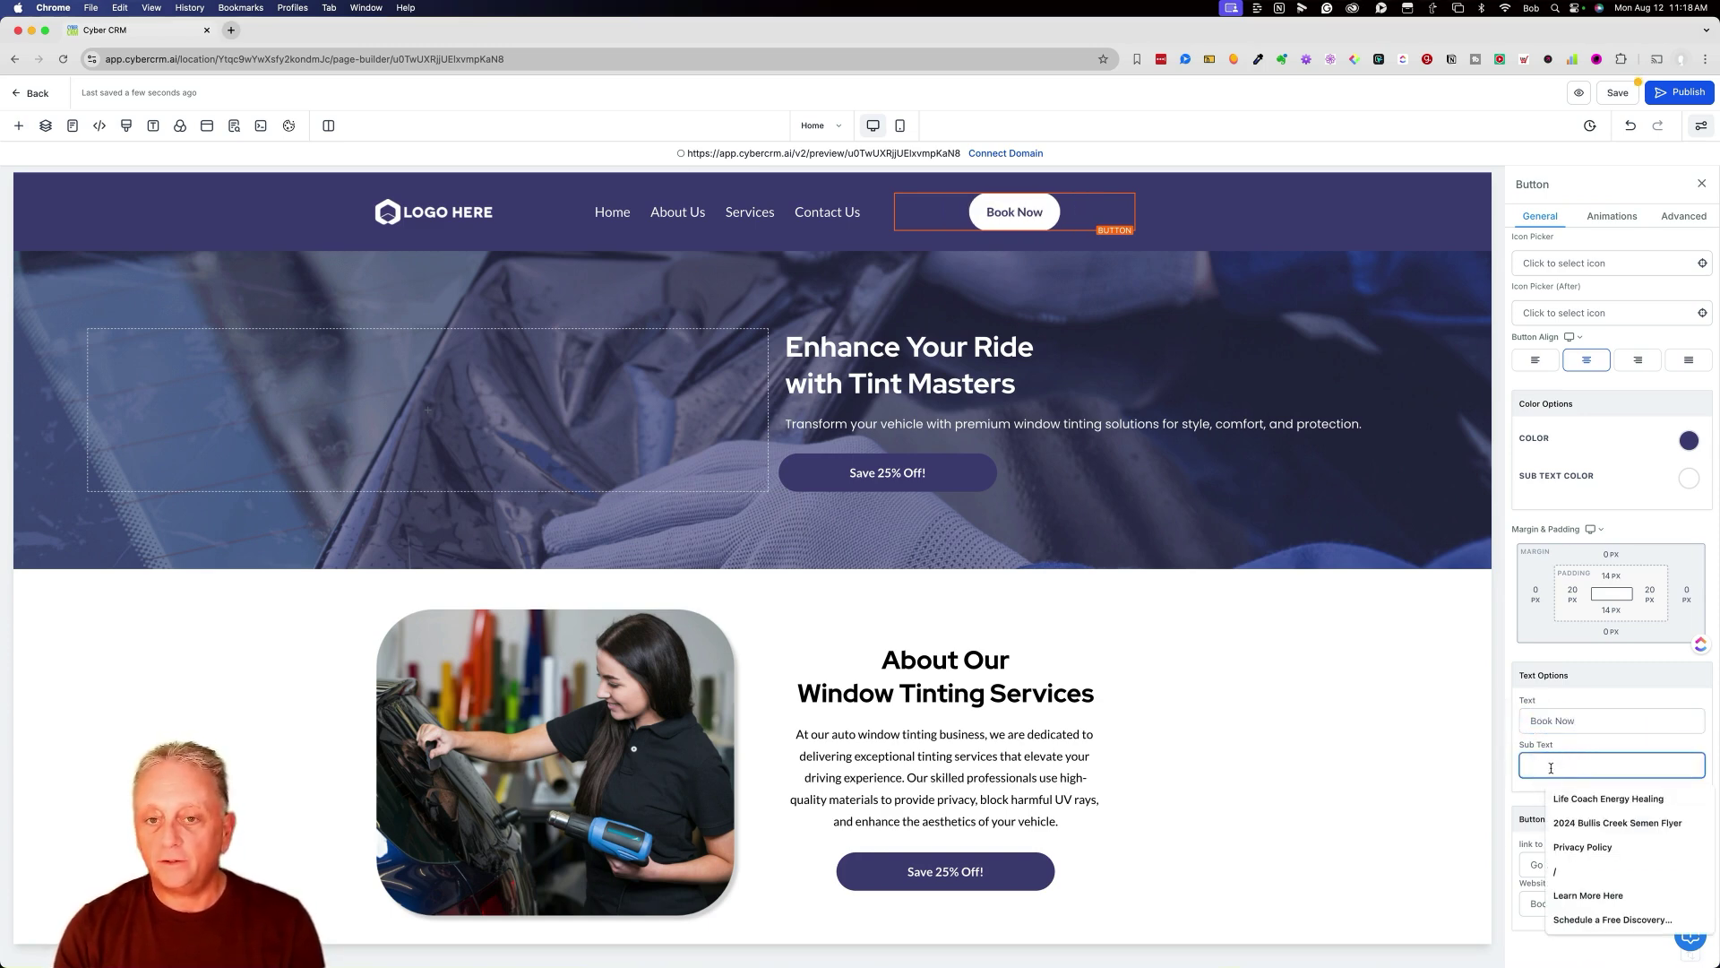
{"action": "type", "text": "Don't delay"}
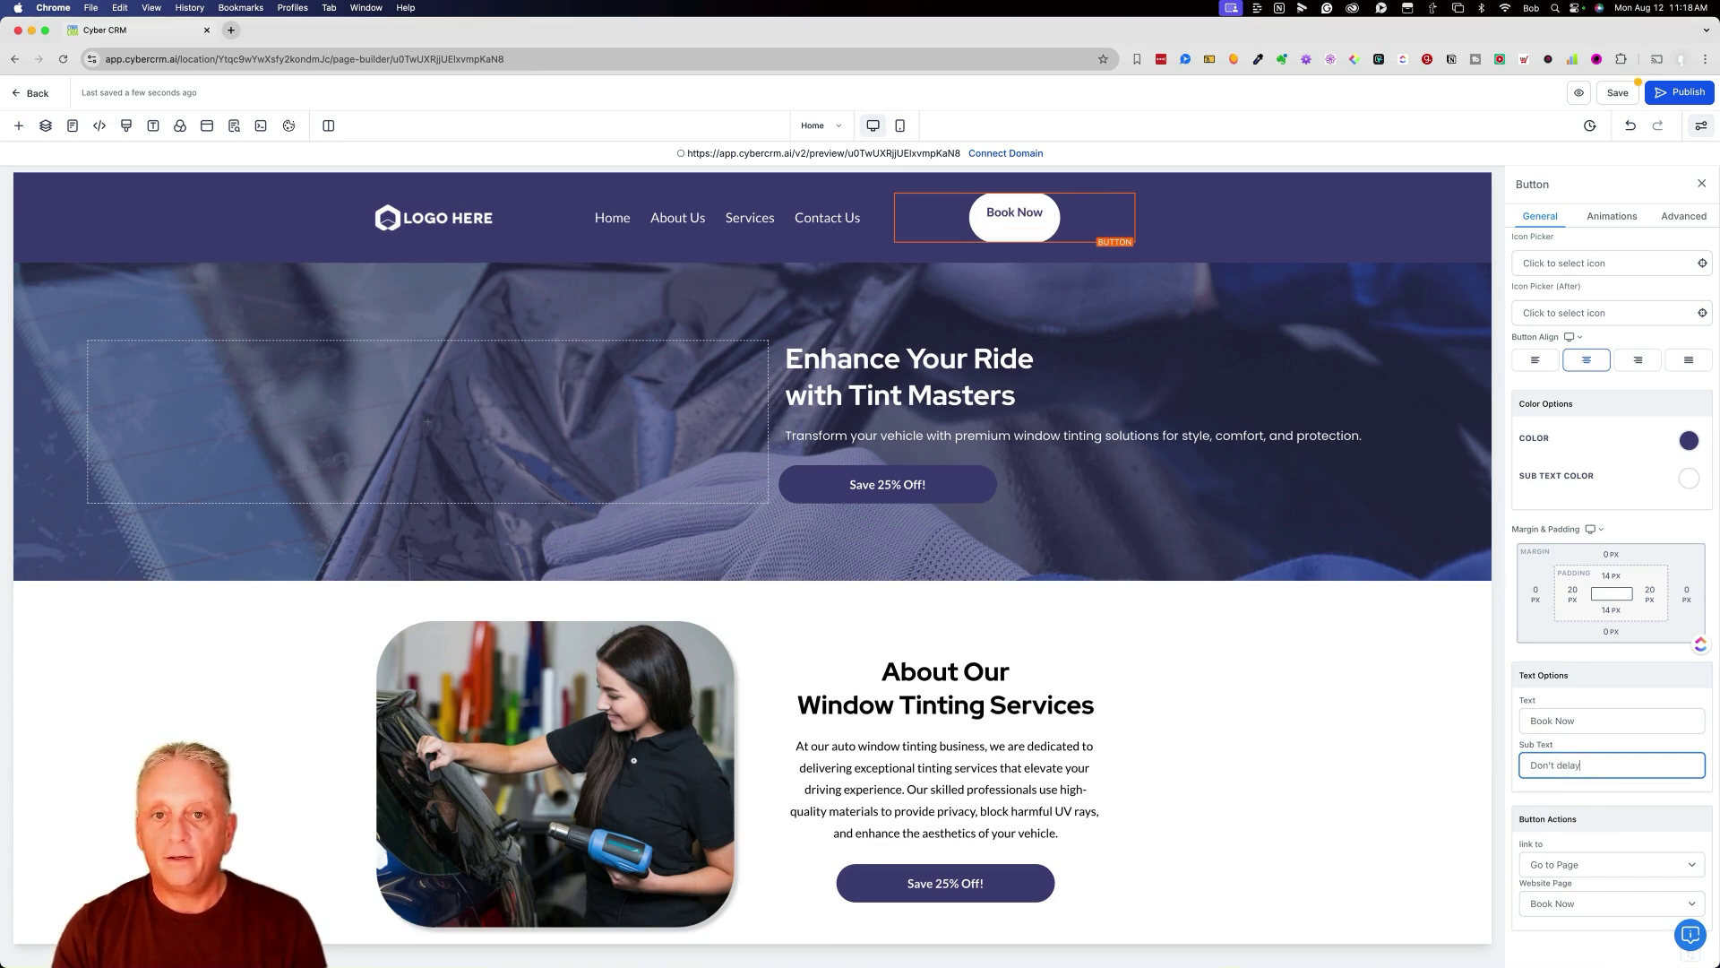
{"action": "scroll", "coordinate": [1599, 706], "scroll_direction": "up", "scroll_amount": 5}
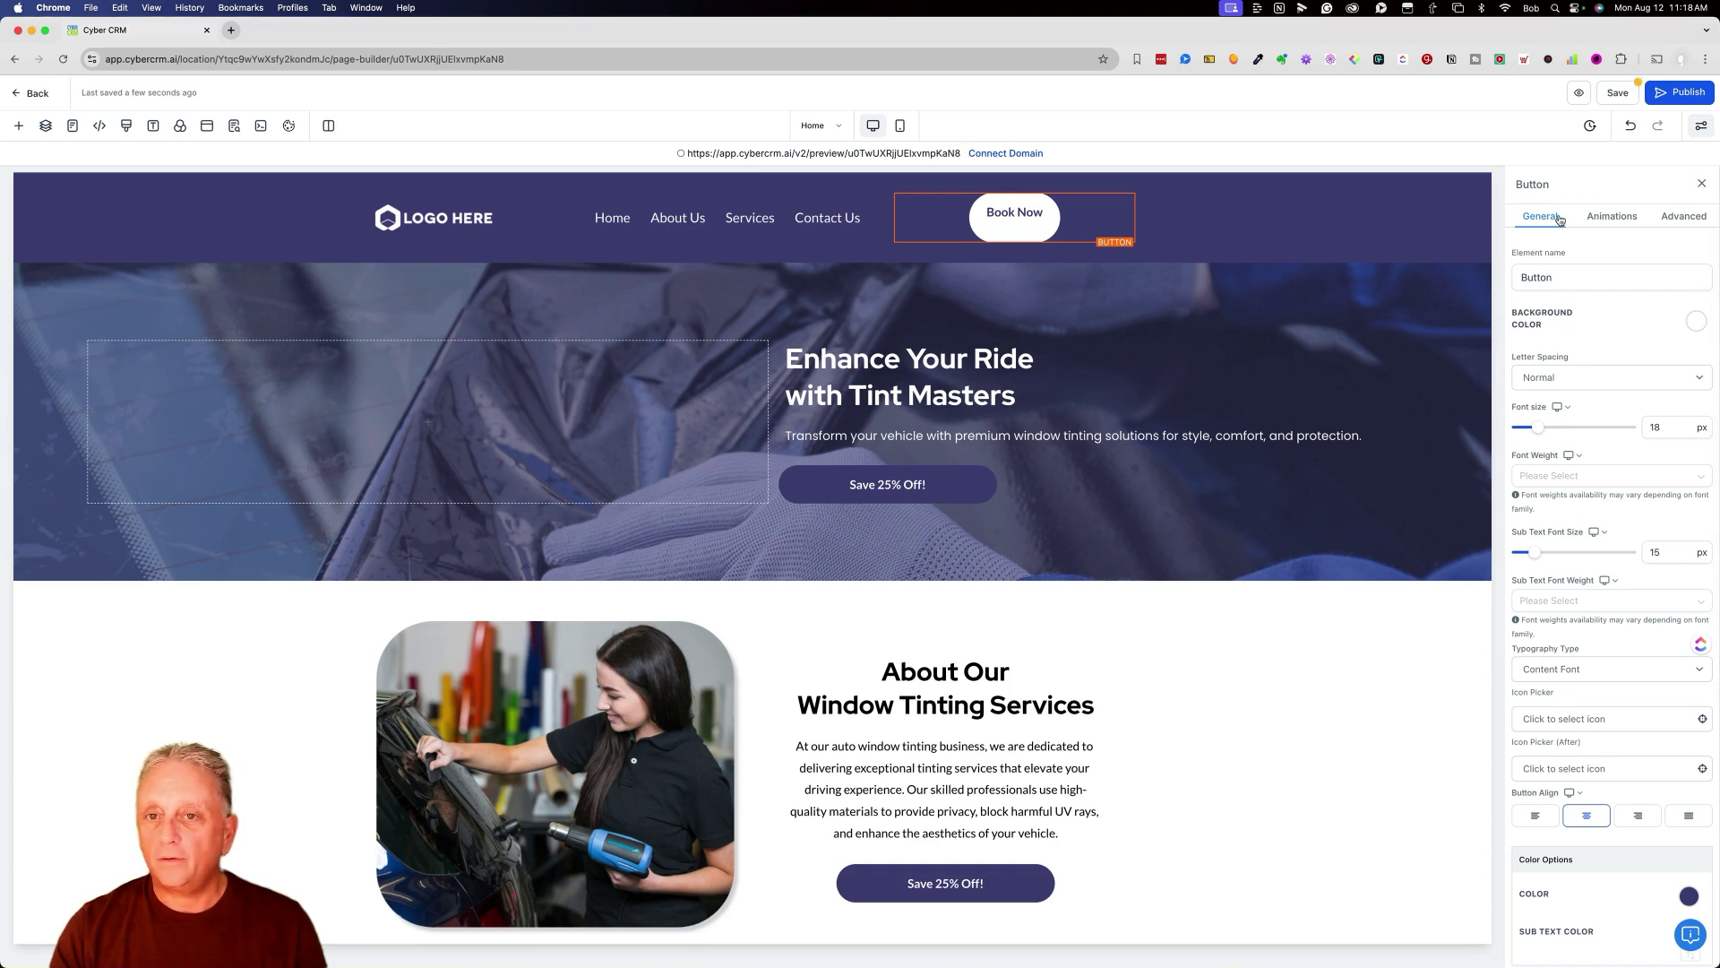
{"action": "scroll", "coordinate": [1591, 537], "scroll_direction": "down", "scroll_amount": 4}
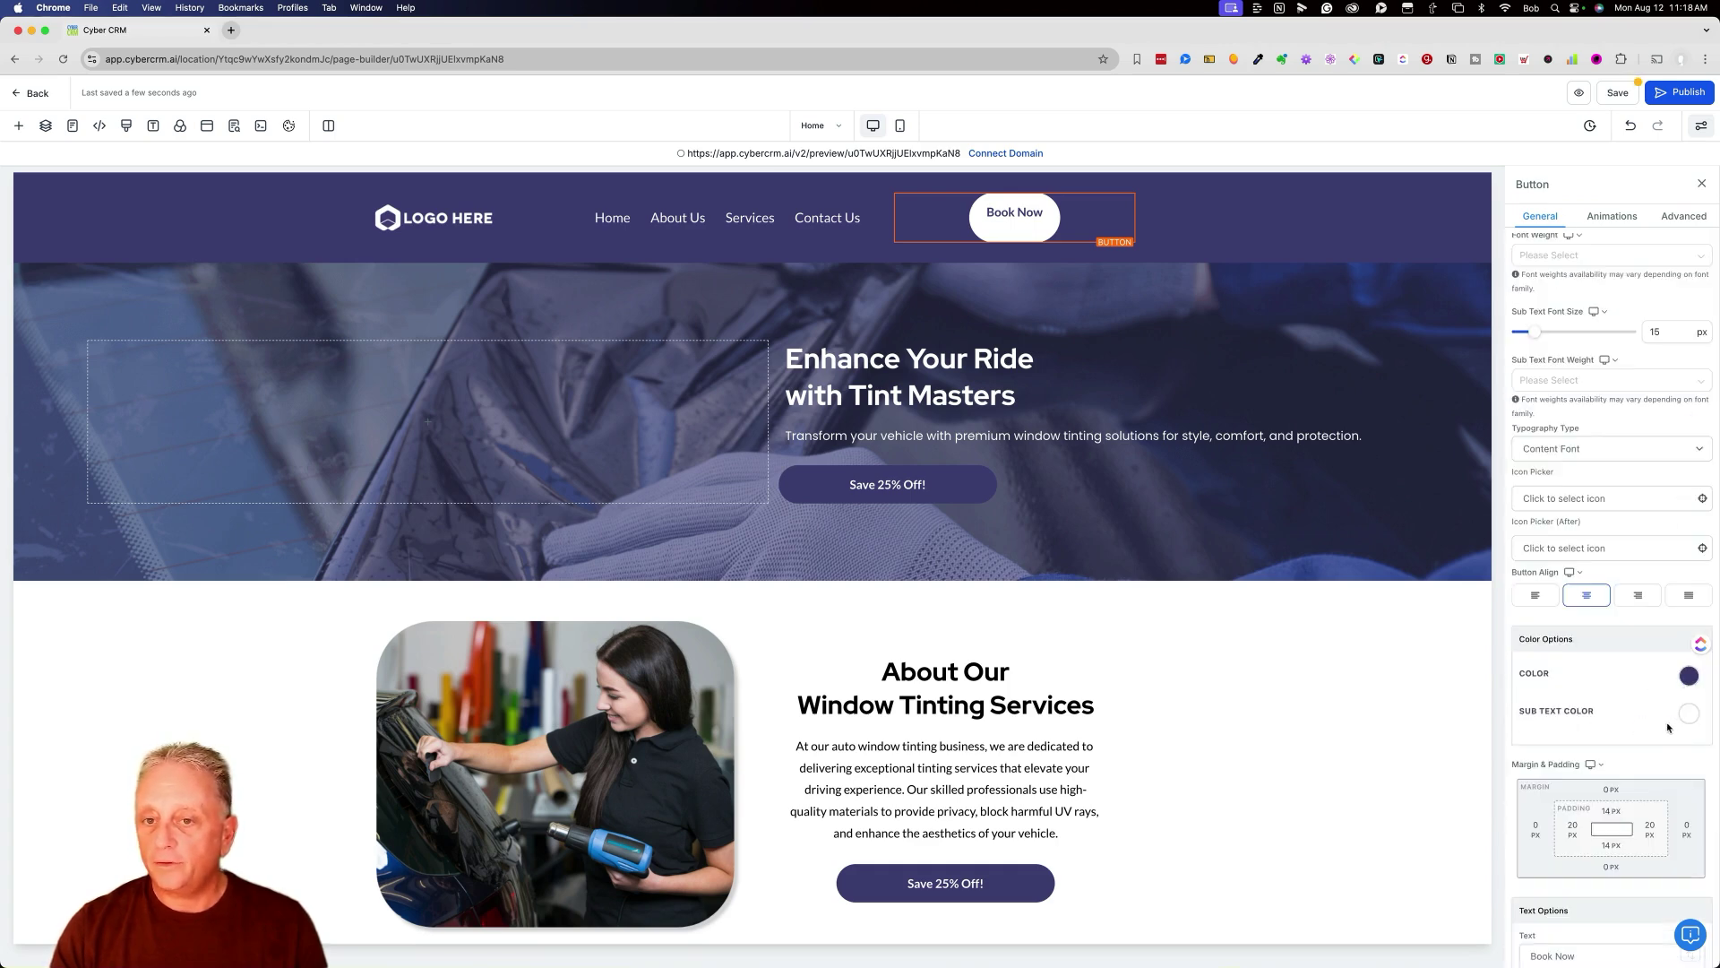
{"action": "left_click", "coordinate": [1689, 713]}
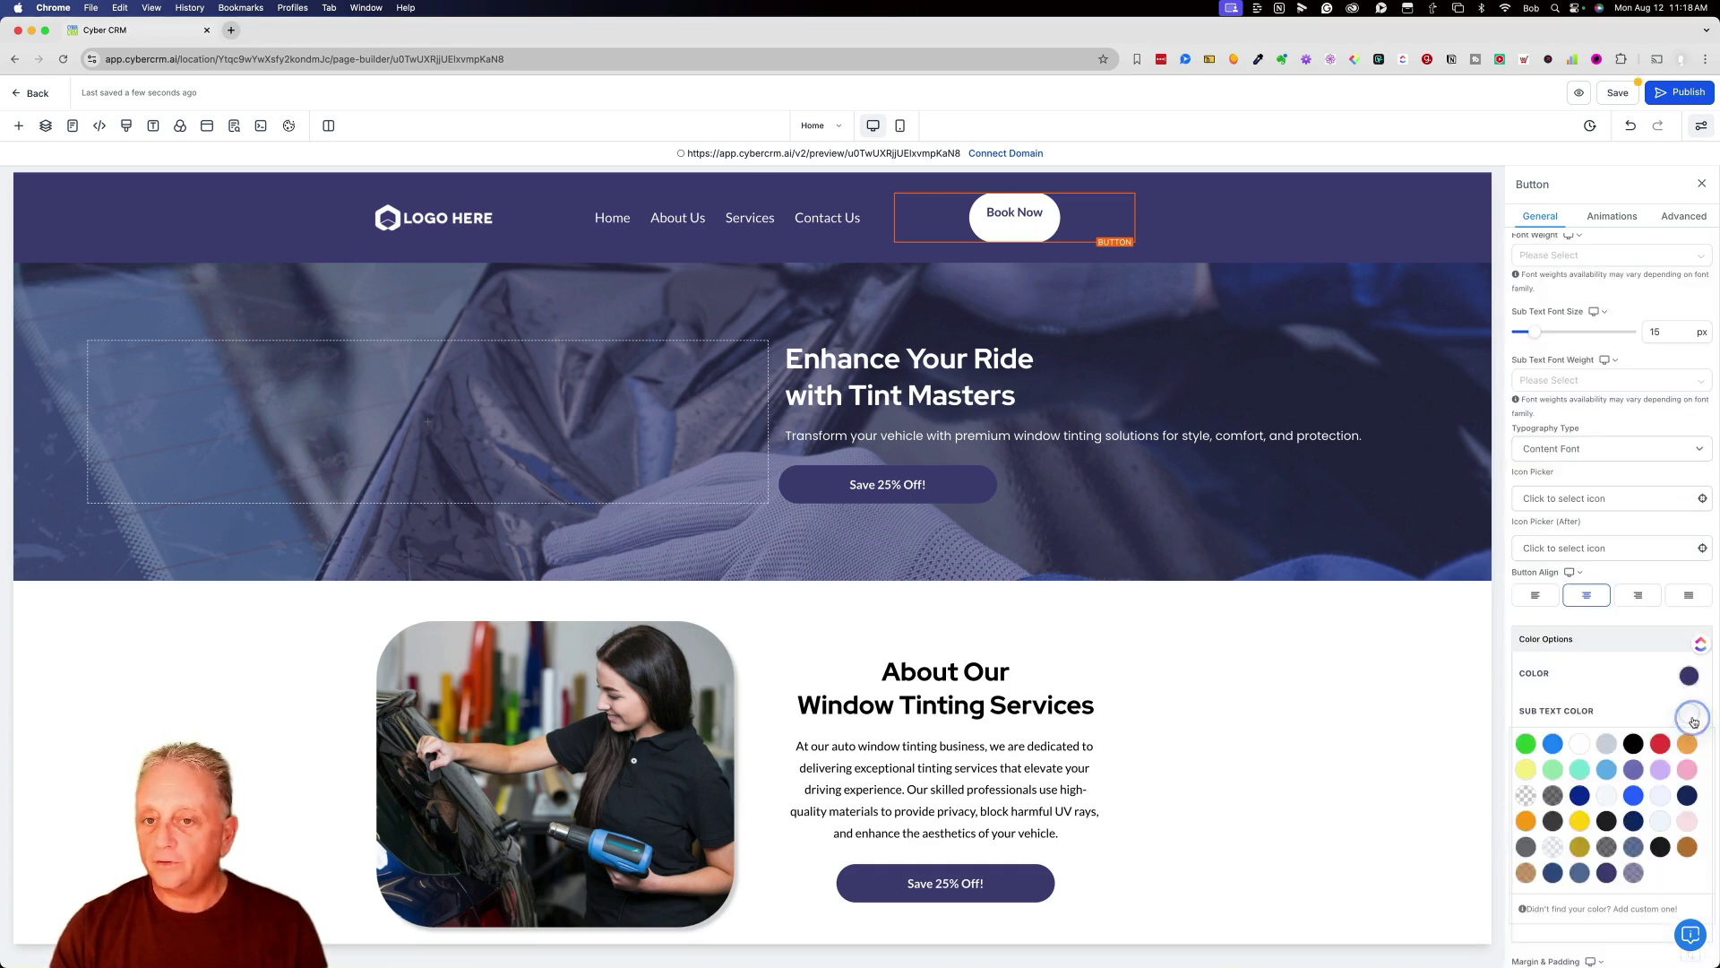
{"action": "left_click", "coordinate": [1633, 743]}
{"action": "left_click", "coordinate": [1586, 710]}
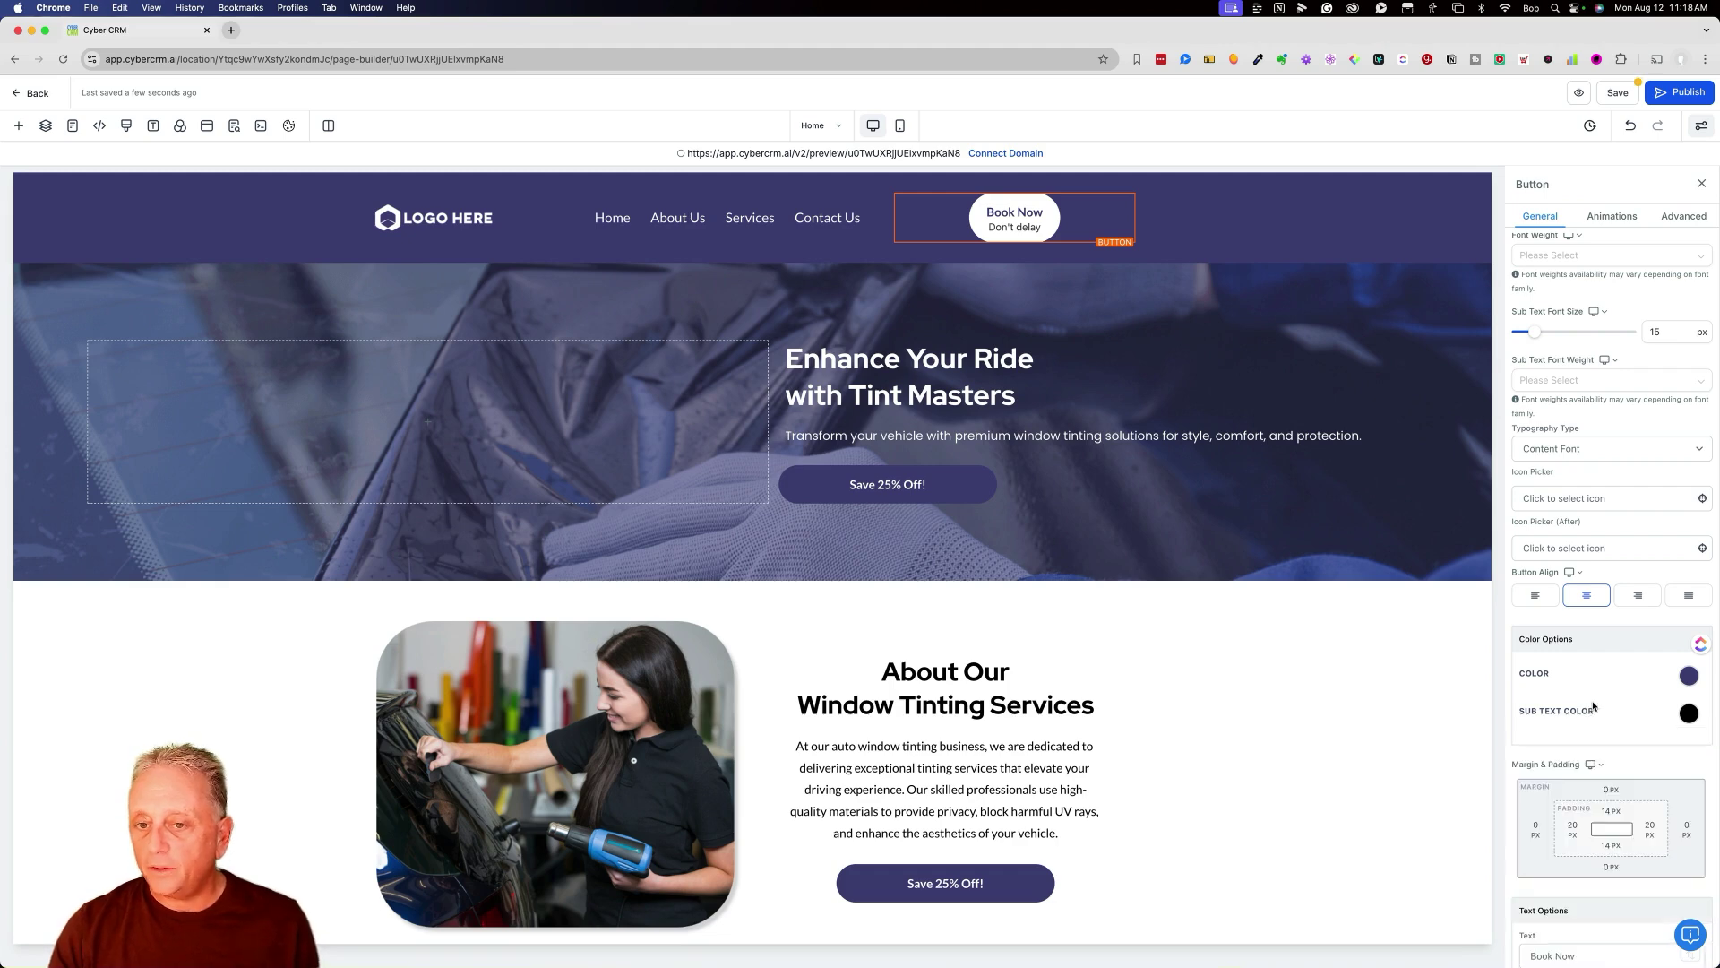
Shrink the 'Don't delay' sub text font size to 11 px.
{"action": "scroll", "coordinate": [1595, 730], "scroll_direction": "down", "scroll_amount": 3}
{"action": "scroll", "coordinate": [1601, 750], "scroll_direction": "up", "scroll_amount": 6}
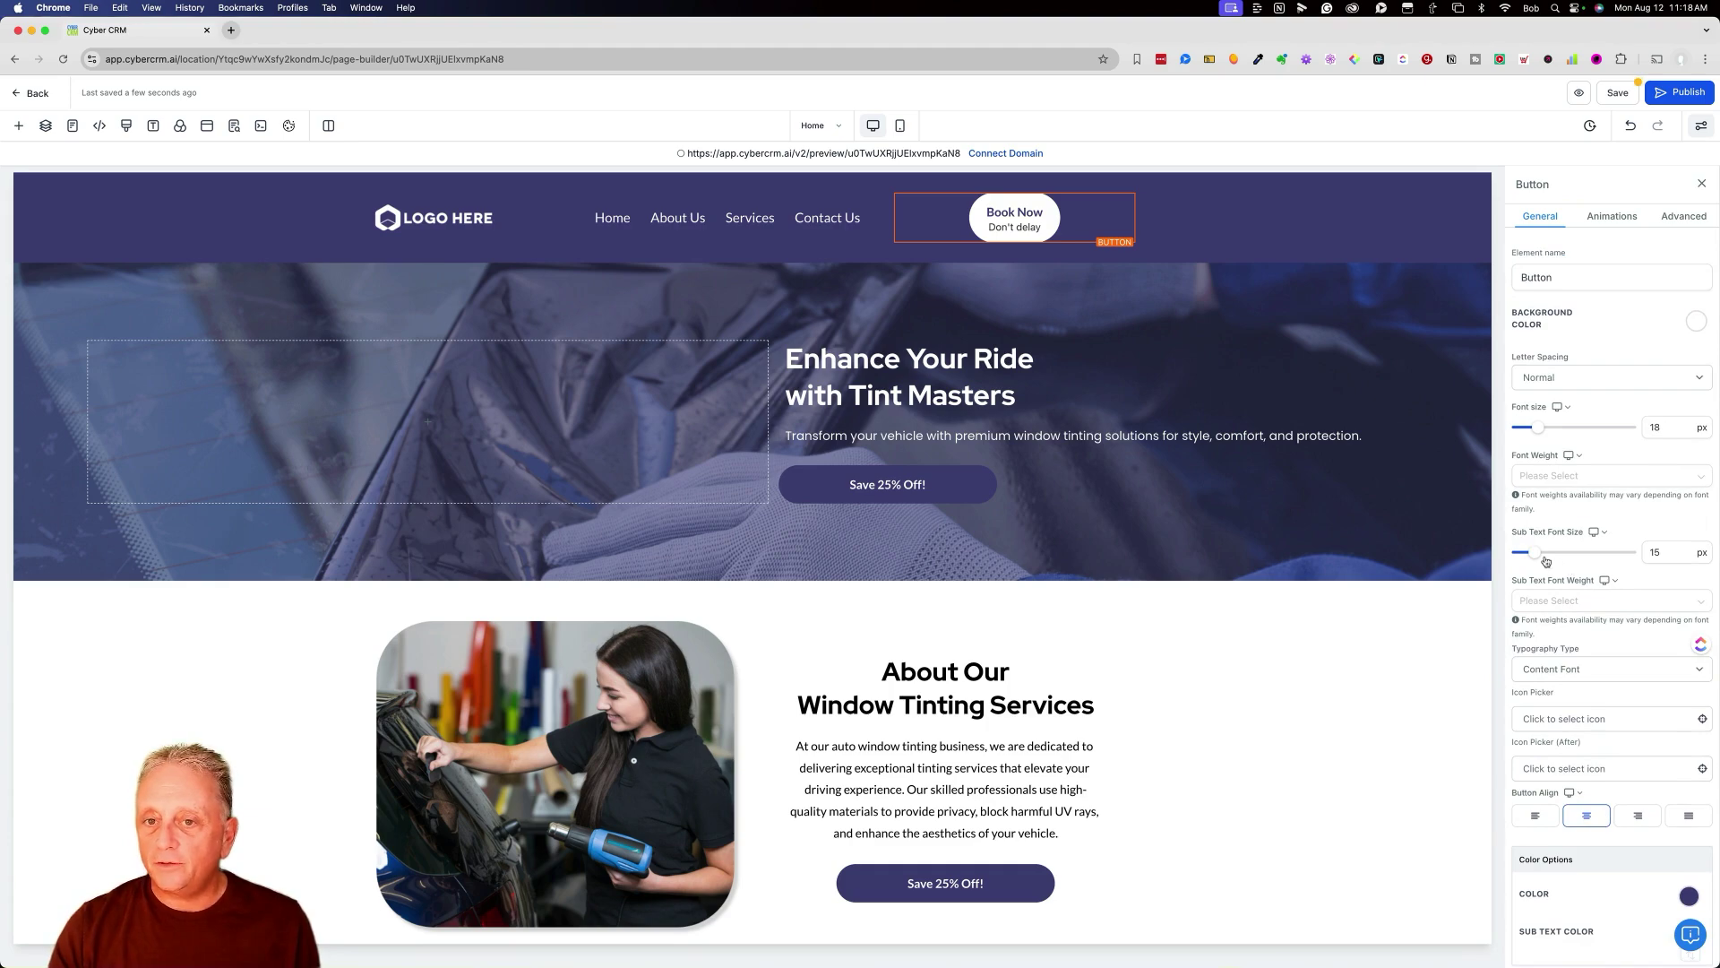
{"action": "mouse_move", "coordinate": [1534, 557]}
{"action": "left_click_drag", "start_coordinate": [1533, 557], "coordinate": [1530, 557]}
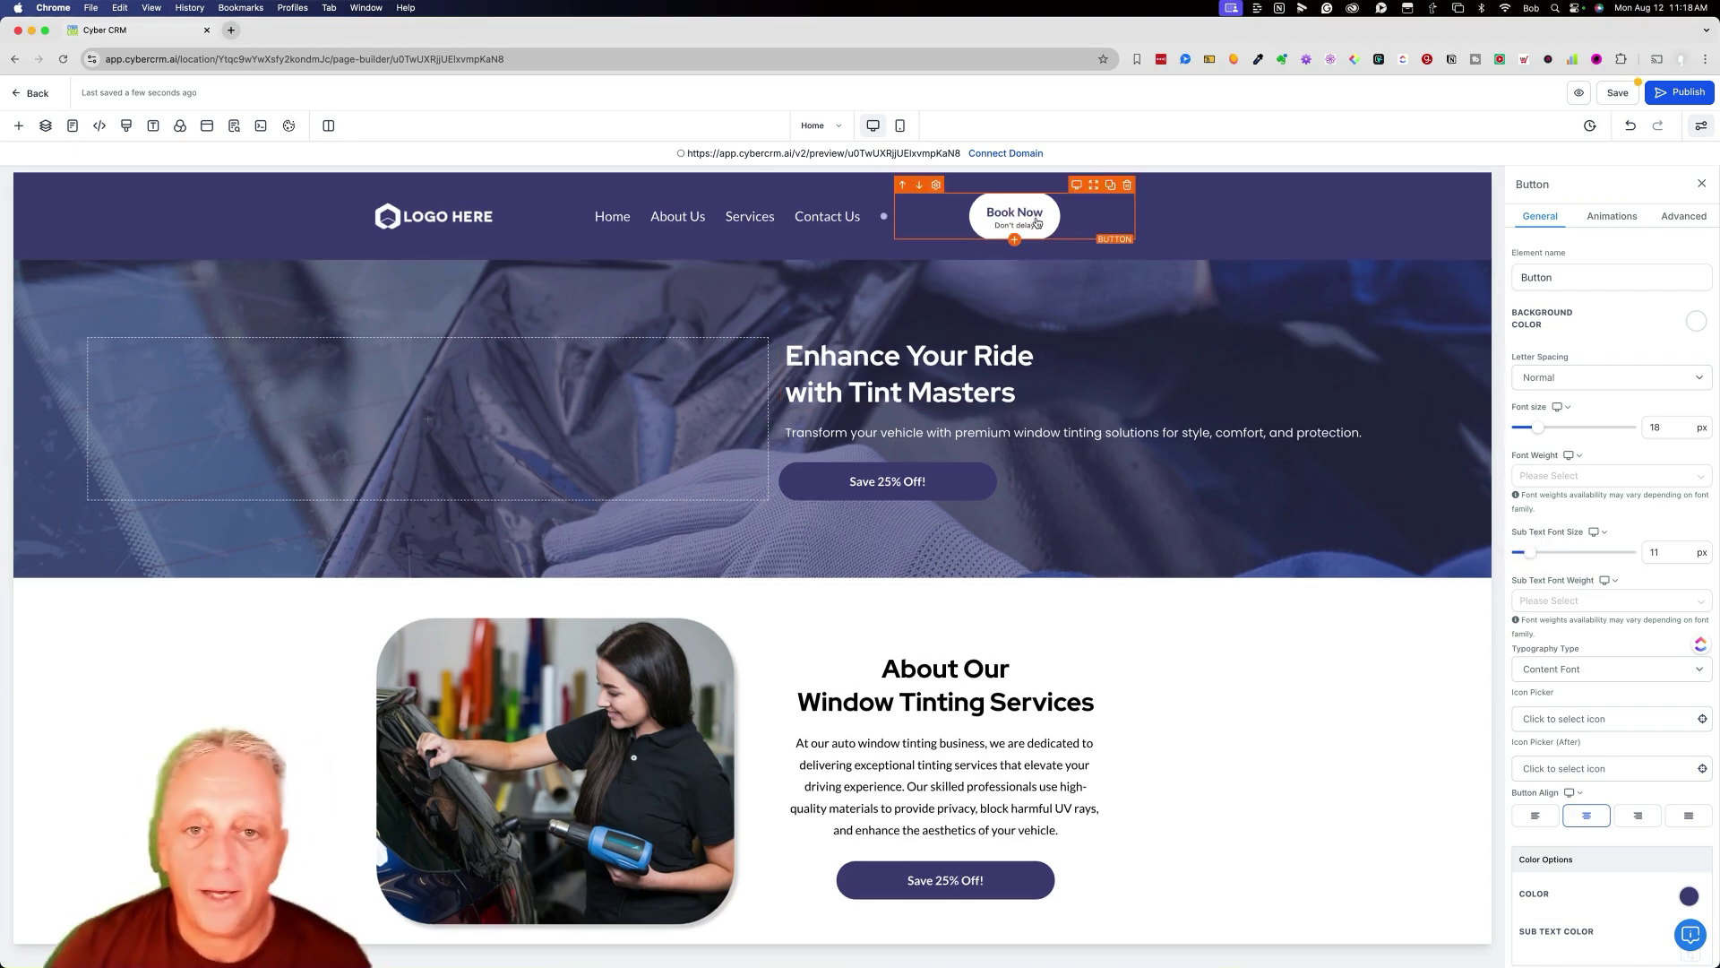
{"action": "scroll", "coordinate": [1087, 488], "scroll_direction": "down", "scroll_amount": 5}
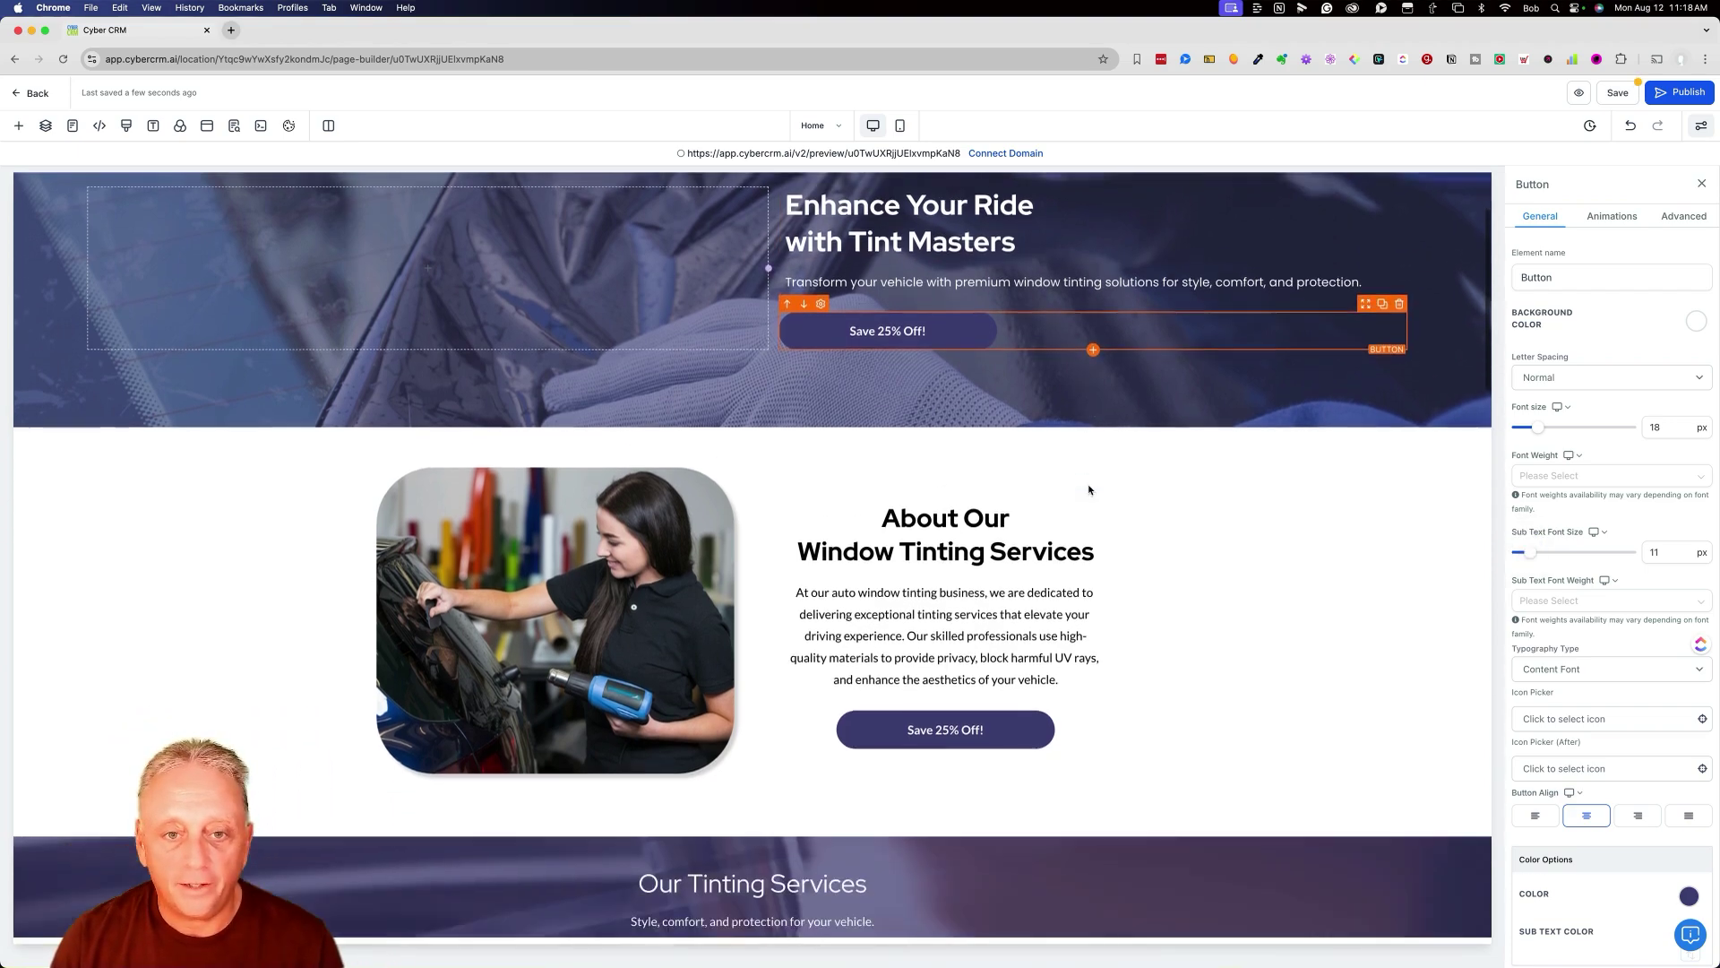
{"action": "scroll", "coordinate": [1255, 448], "scroll_direction": "up", "scroll_amount": 5}
{"action": "scroll", "coordinate": [1565, 568], "scroll_direction": "down", "scroll_amount": 4}
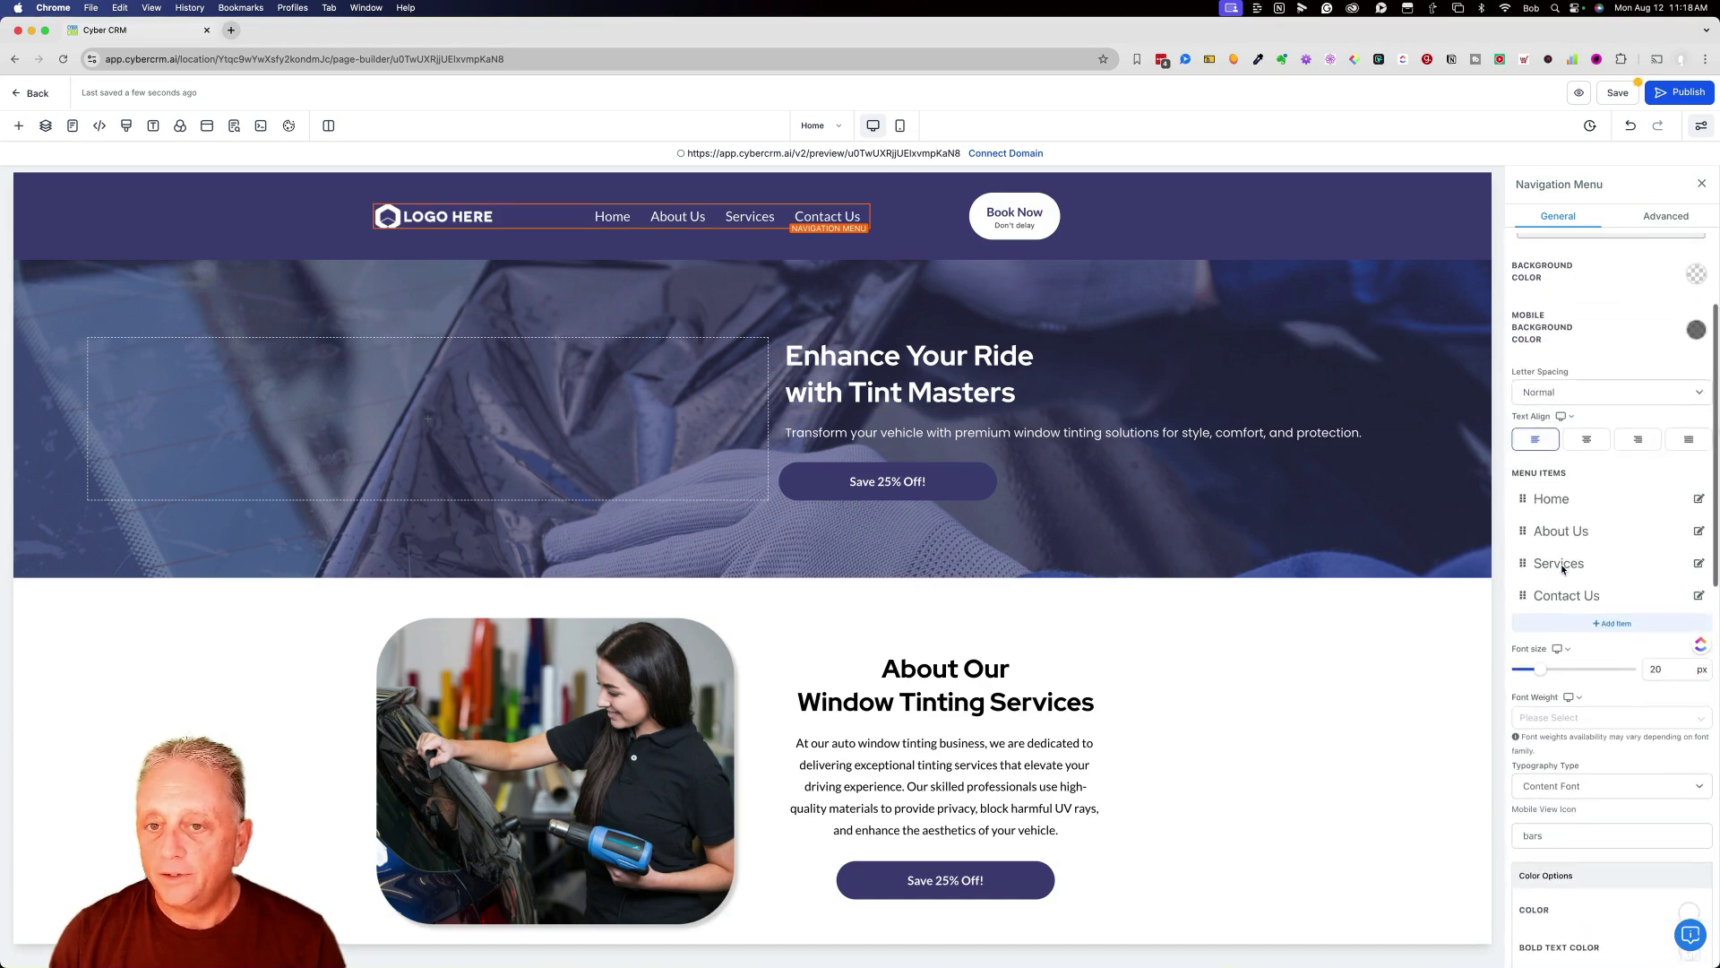
{"action": "scroll", "coordinate": [1562, 570], "scroll_direction": "up", "scroll_amount": 4}
{"action": "scroll", "coordinate": [1585, 647], "scroll_direction": "down", "scroll_amount": 1}
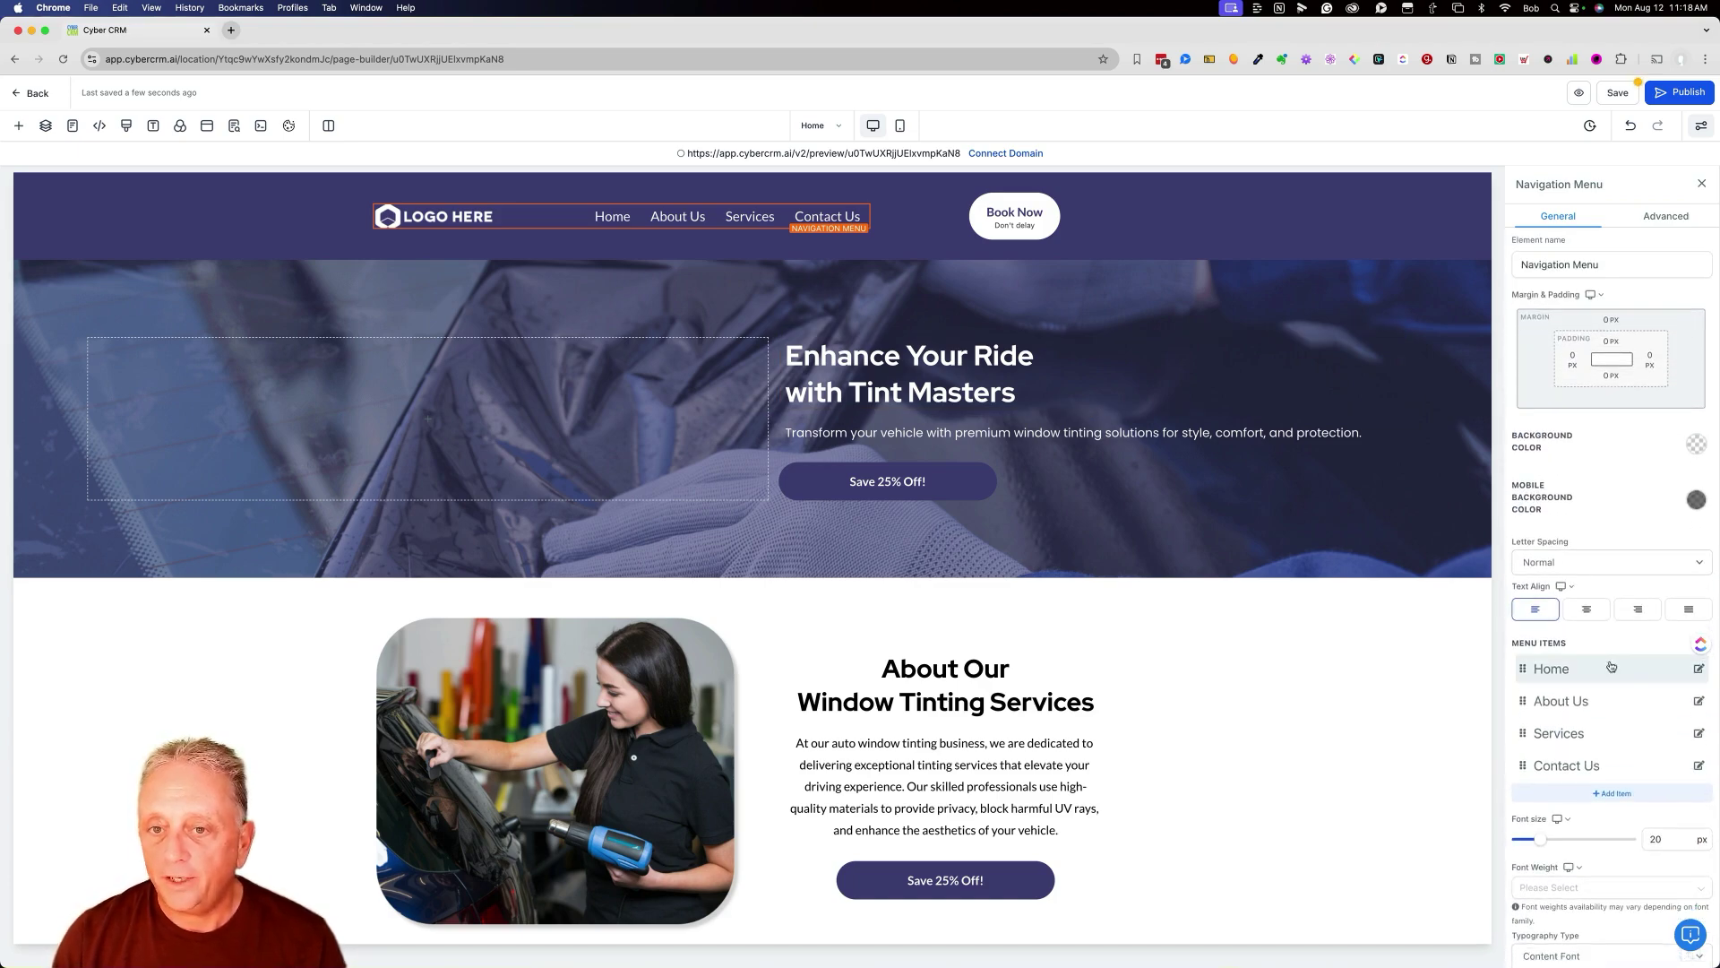
{"action": "left_click", "coordinate": [1699, 670]}
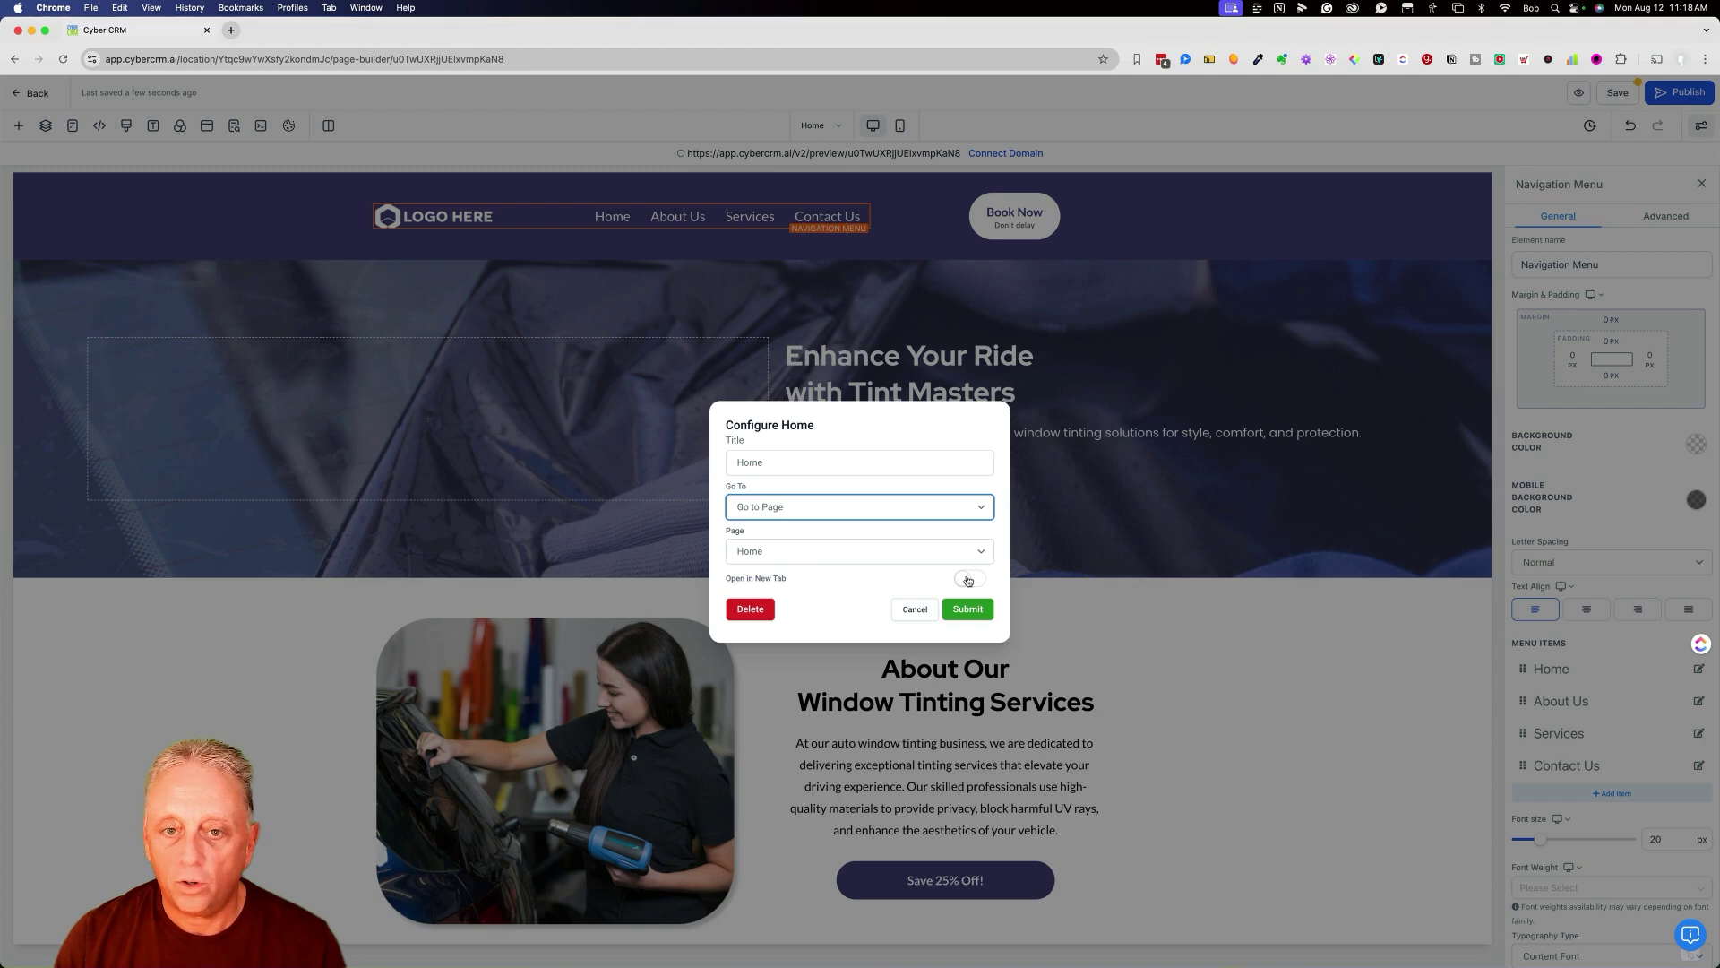
{"action": "left_click", "coordinate": [915, 610]}
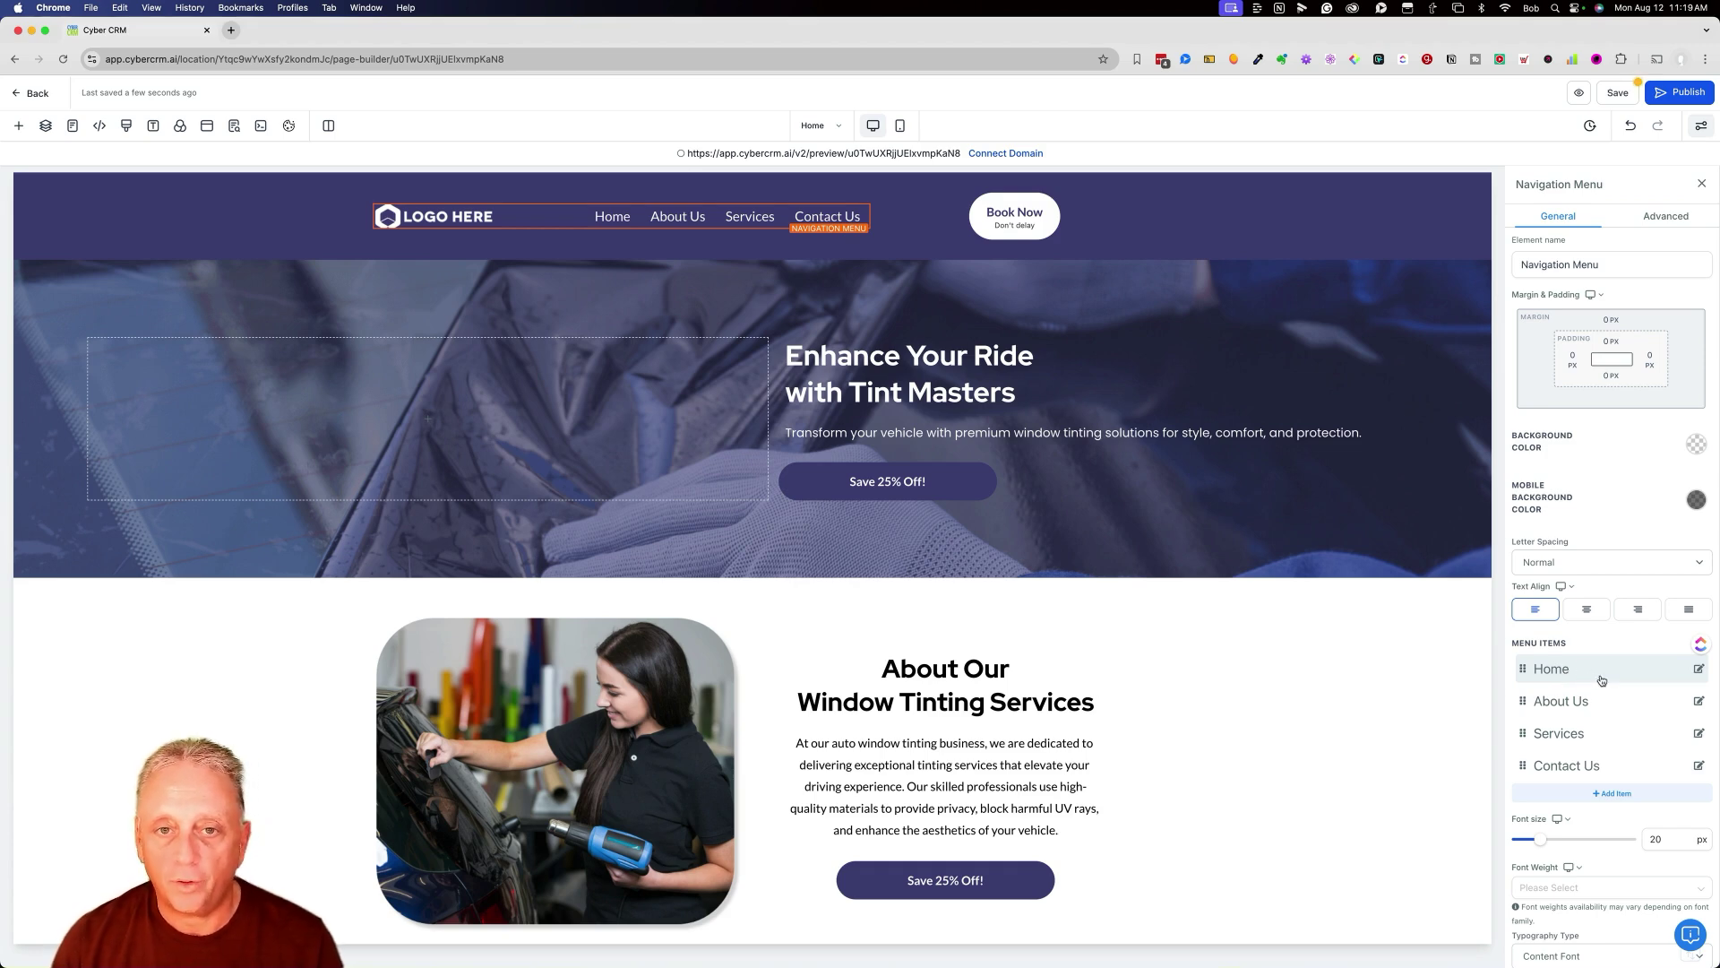
{"action": "left_click", "coordinate": [1699, 702]}
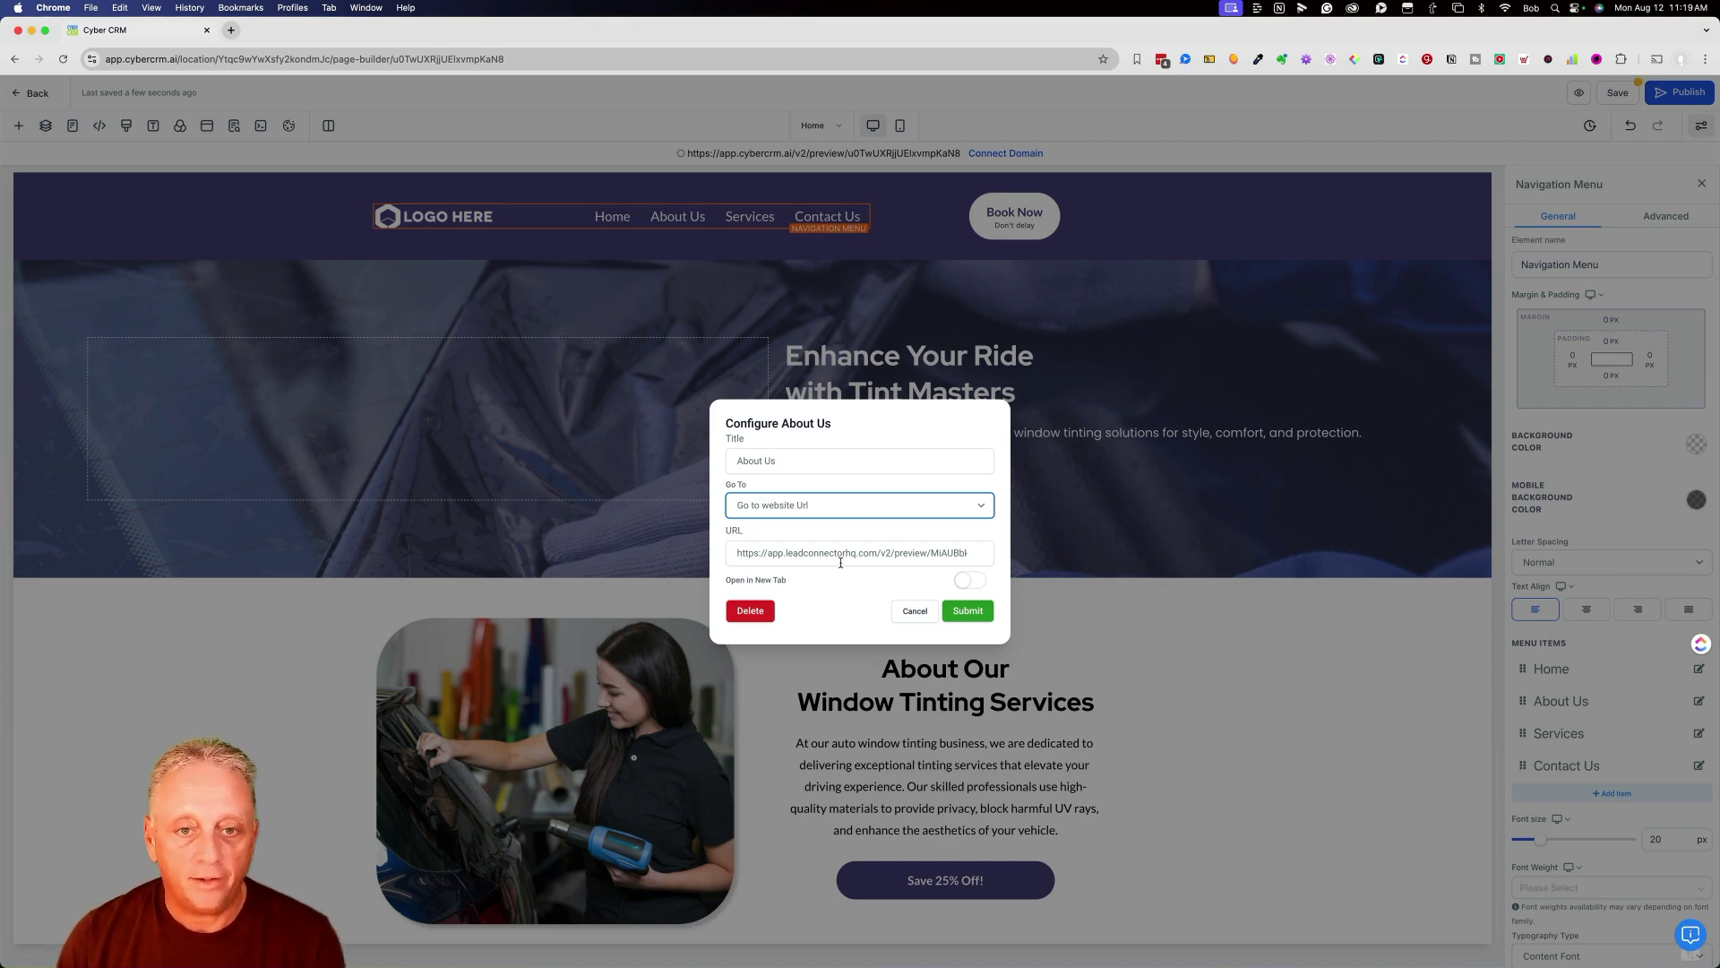
{"action": "left_click", "coordinate": [905, 616]}
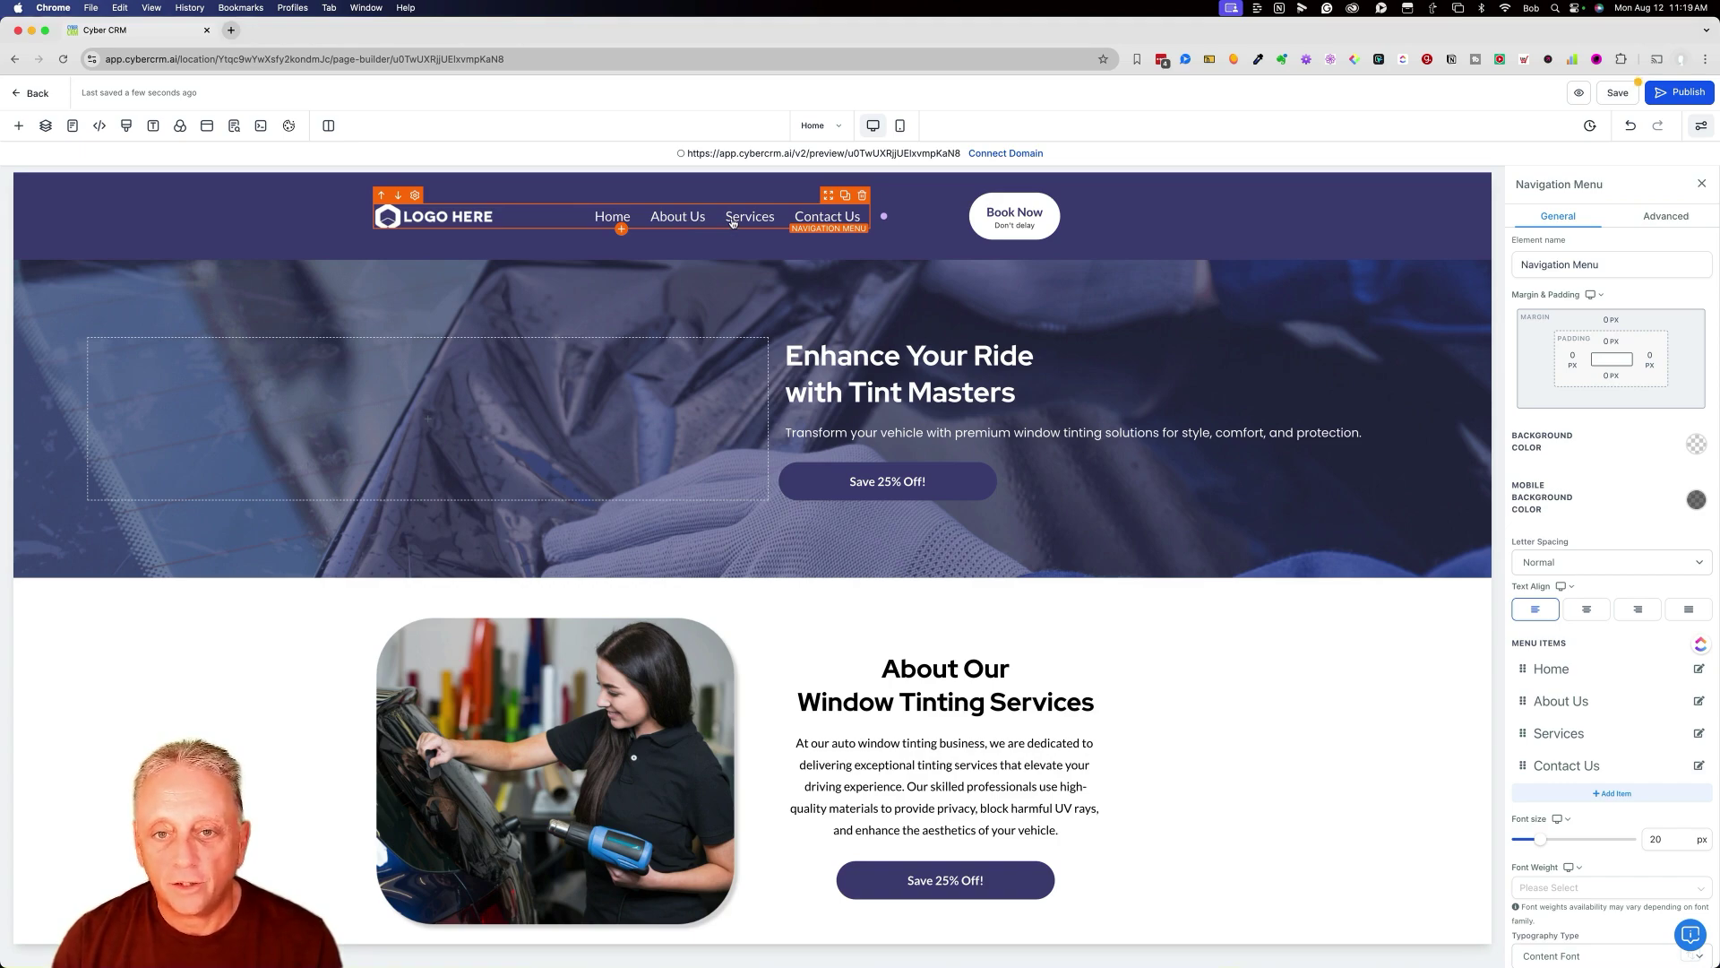
{"action": "scroll", "coordinate": [1515, 620], "scroll_direction": "down", "scroll_amount": 5}
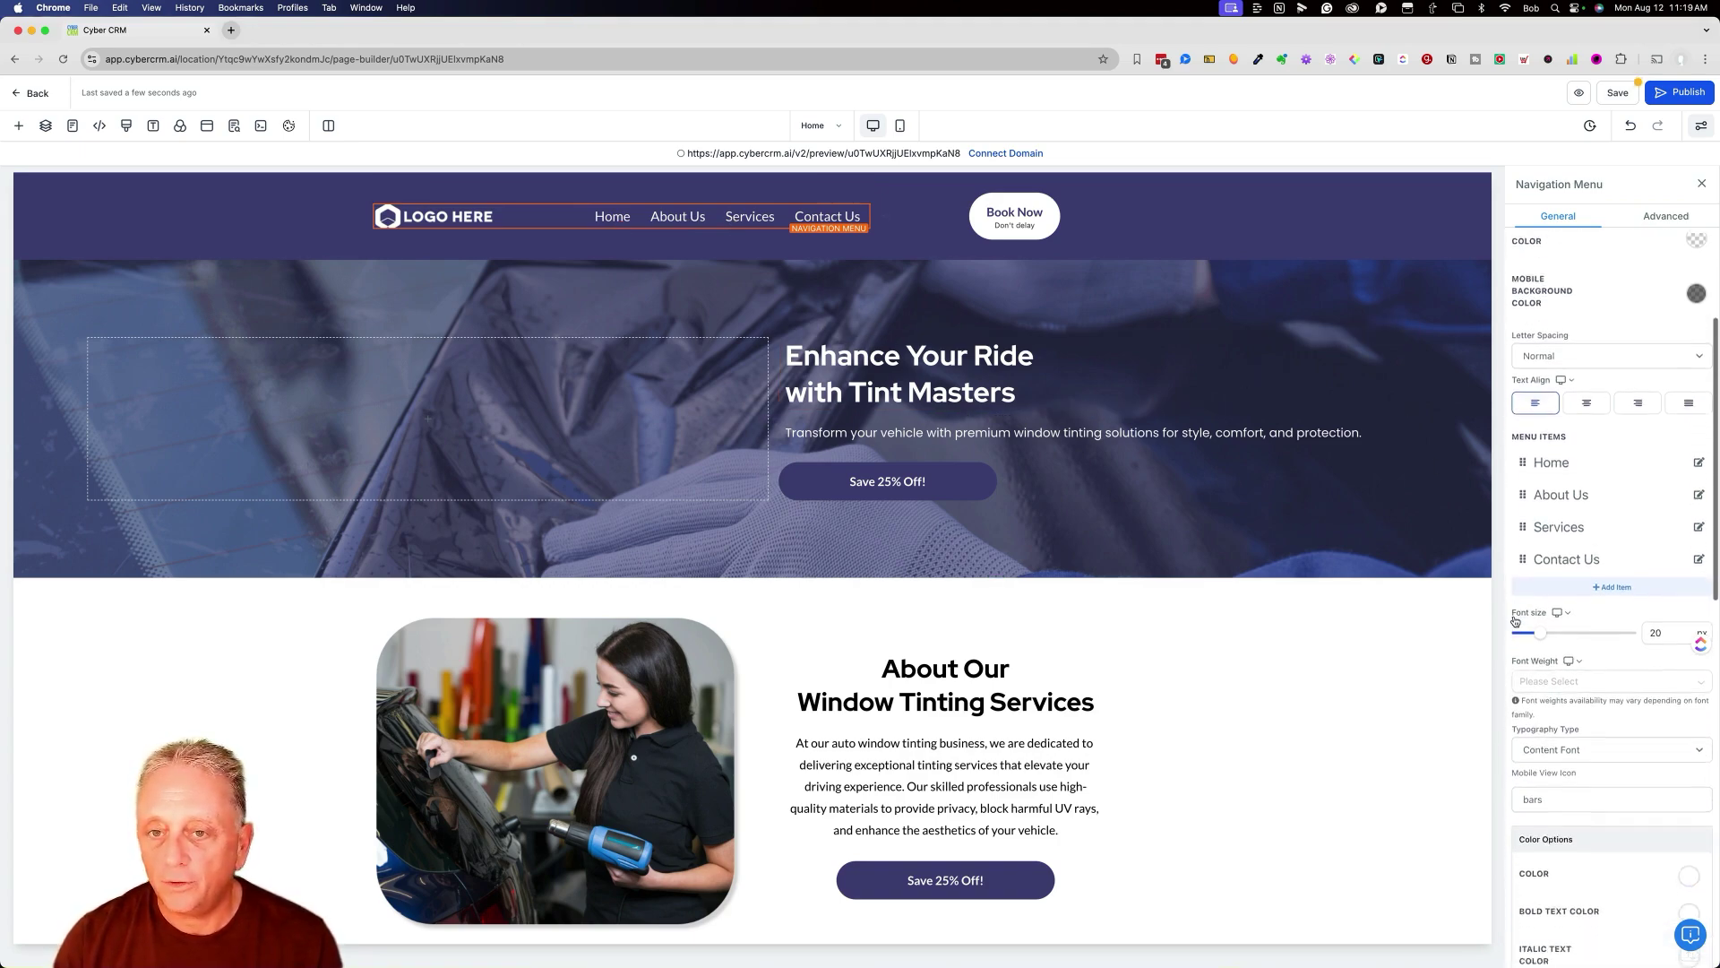
{"action": "scroll", "coordinate": [1514, 620], "scroll_direction": "down", "scroll_amount": 4}
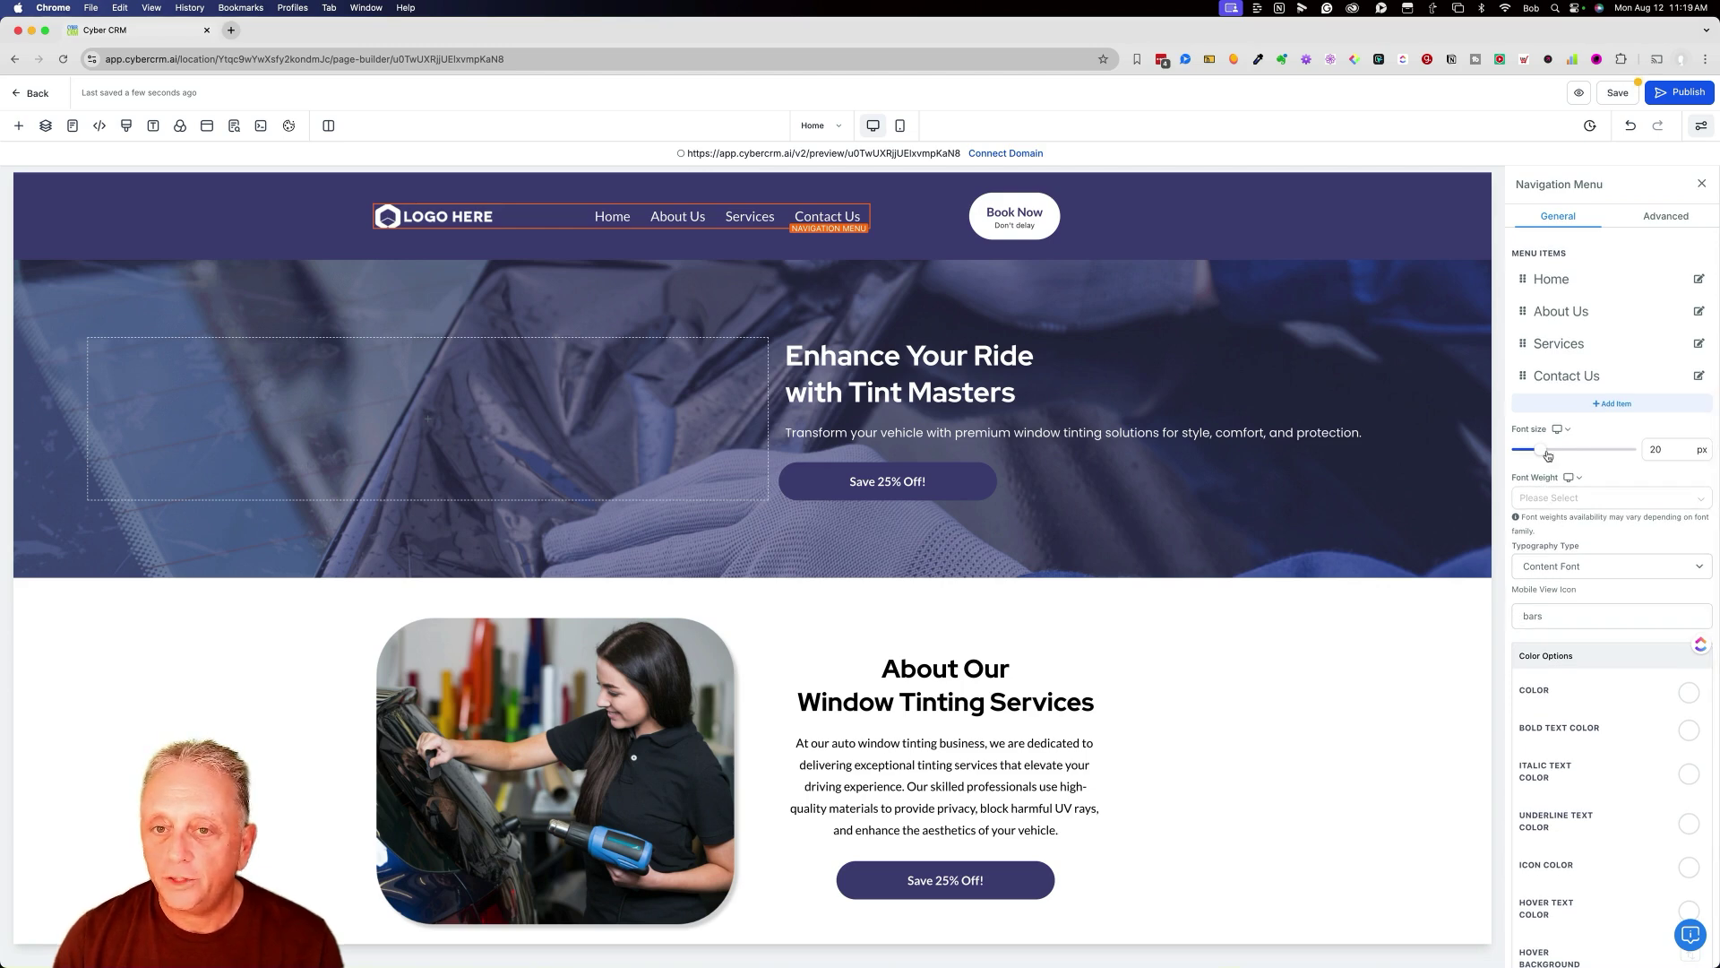
{"action": "scroll", "coordinate": [1572, 535], "scroll_direction": "down", "scroll_amount": 2}
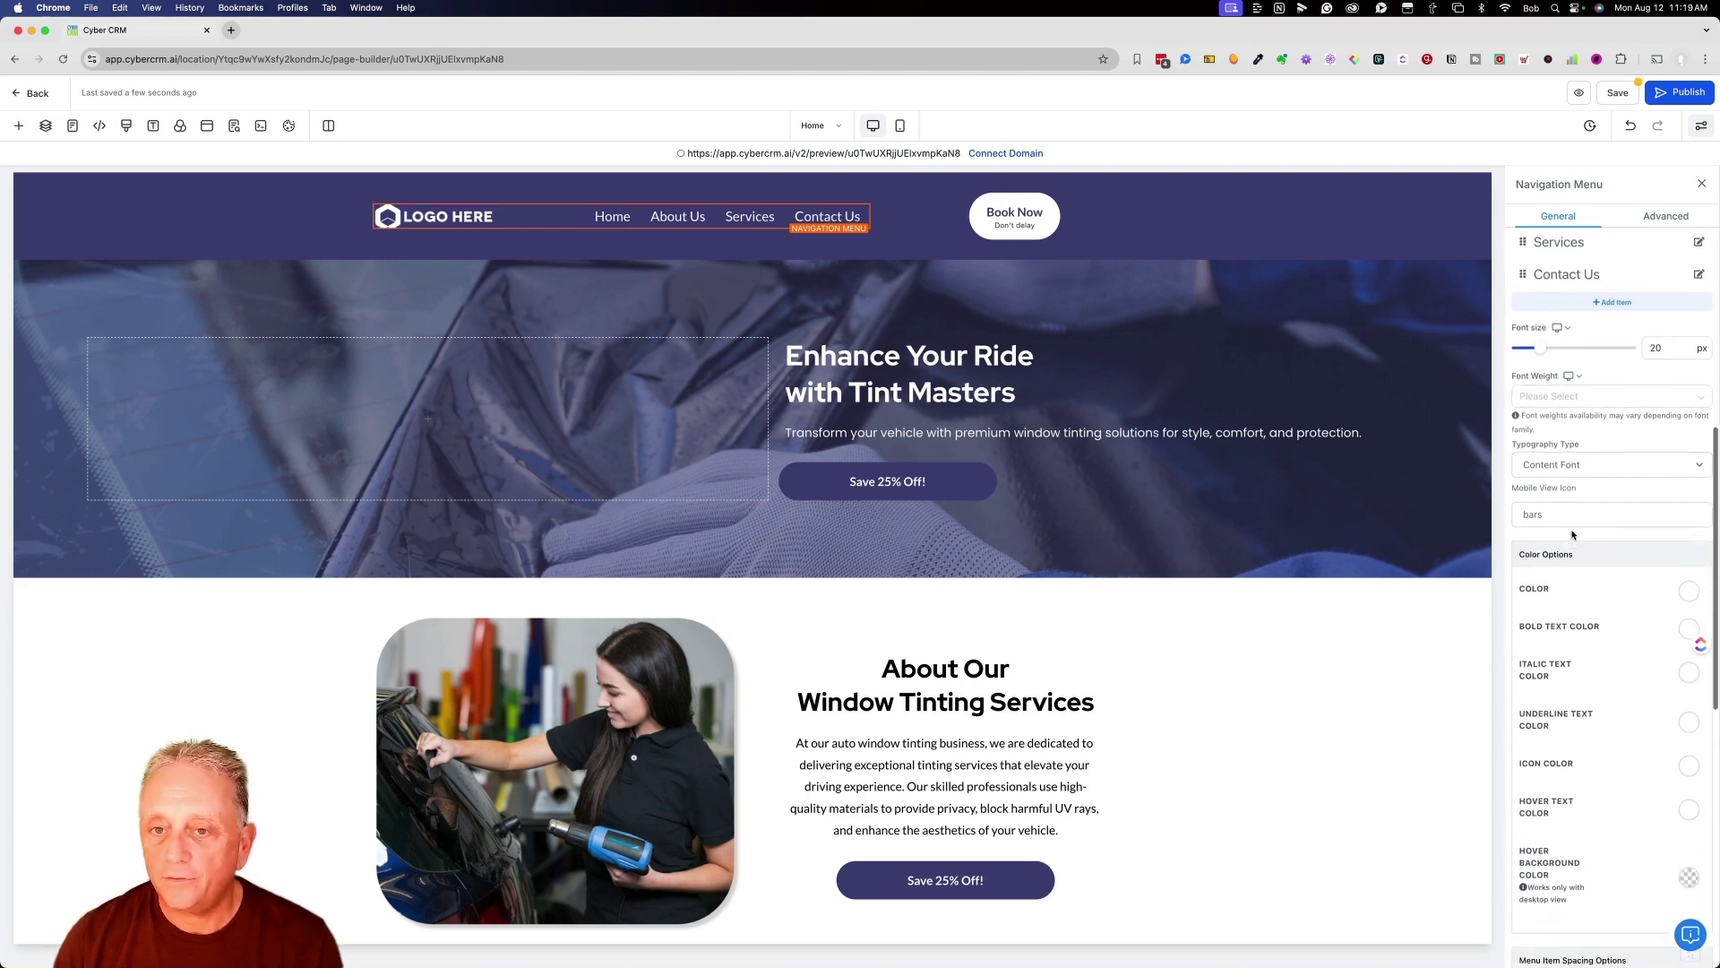
{"action": "scroll", "coordinate": [1573, 535], "scroll_direction": "down", "scroll_amount": 3}
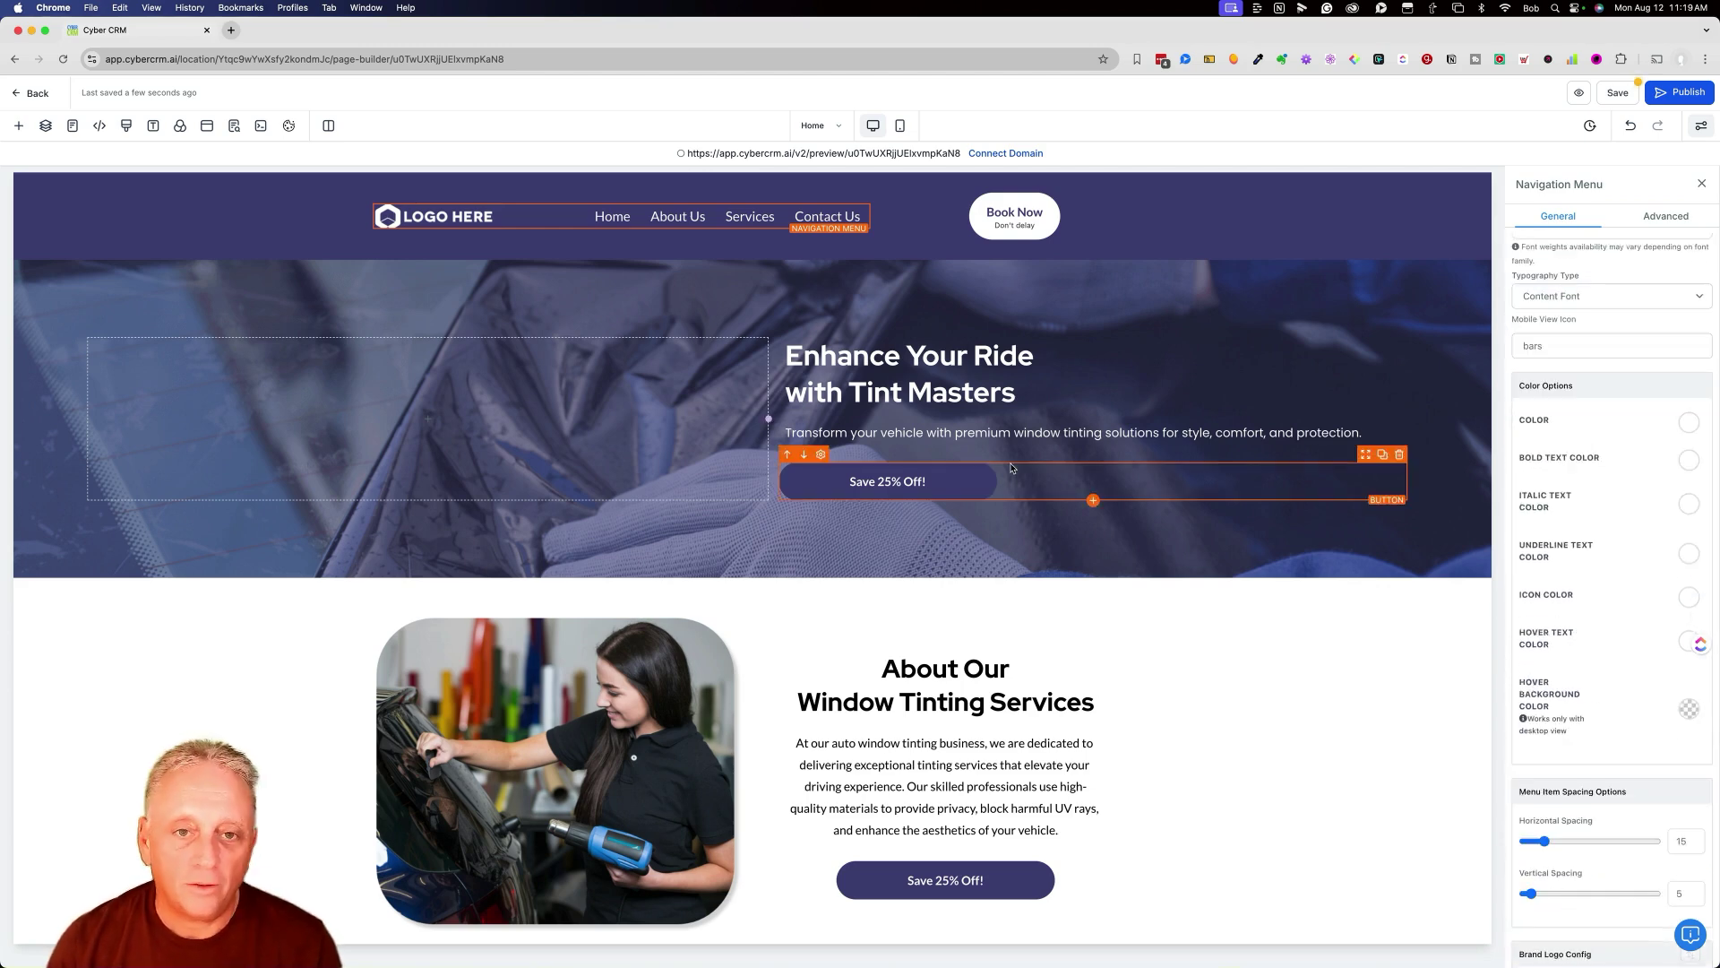
Try an AI 'make longer' rewrite of the About paragraph, then discard it.
{"action": "left_click", "coordinate": [836, 381]}
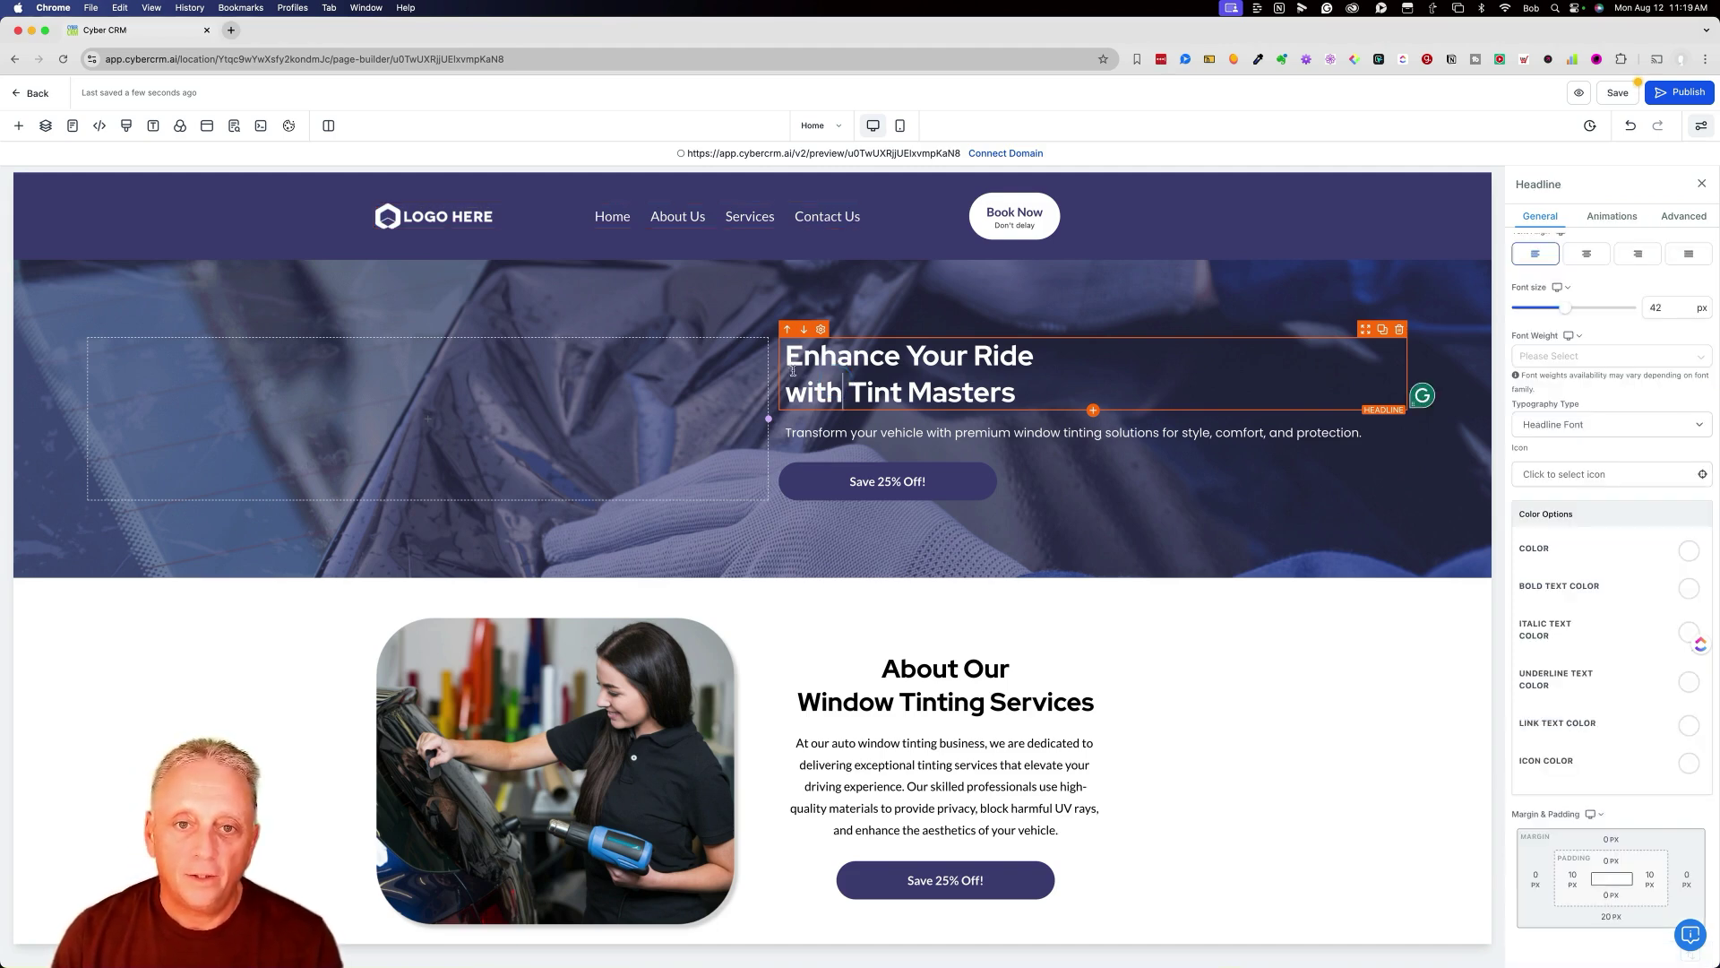
{"action": "scroll", "coordinate": [708, 411], "scroll_direction": "down", "scroll_amount": 3}
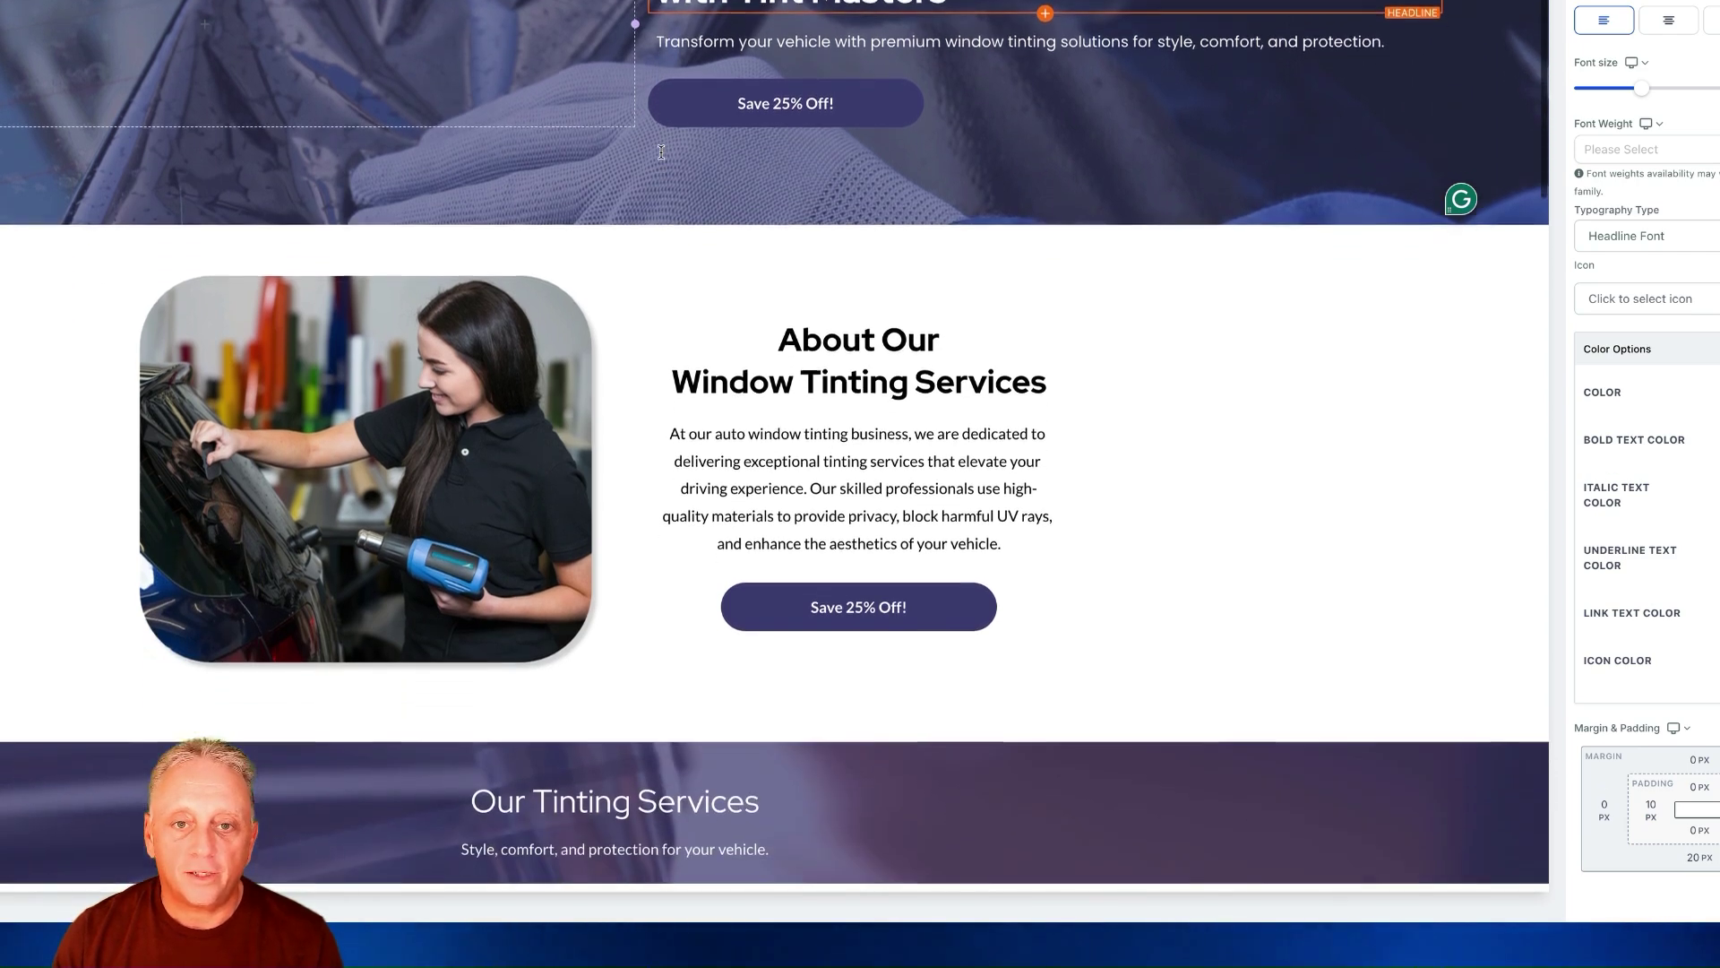
{"action": "left_click_drag", "start_coordinate": [668, 421], "coordinate": [1003, 530]}
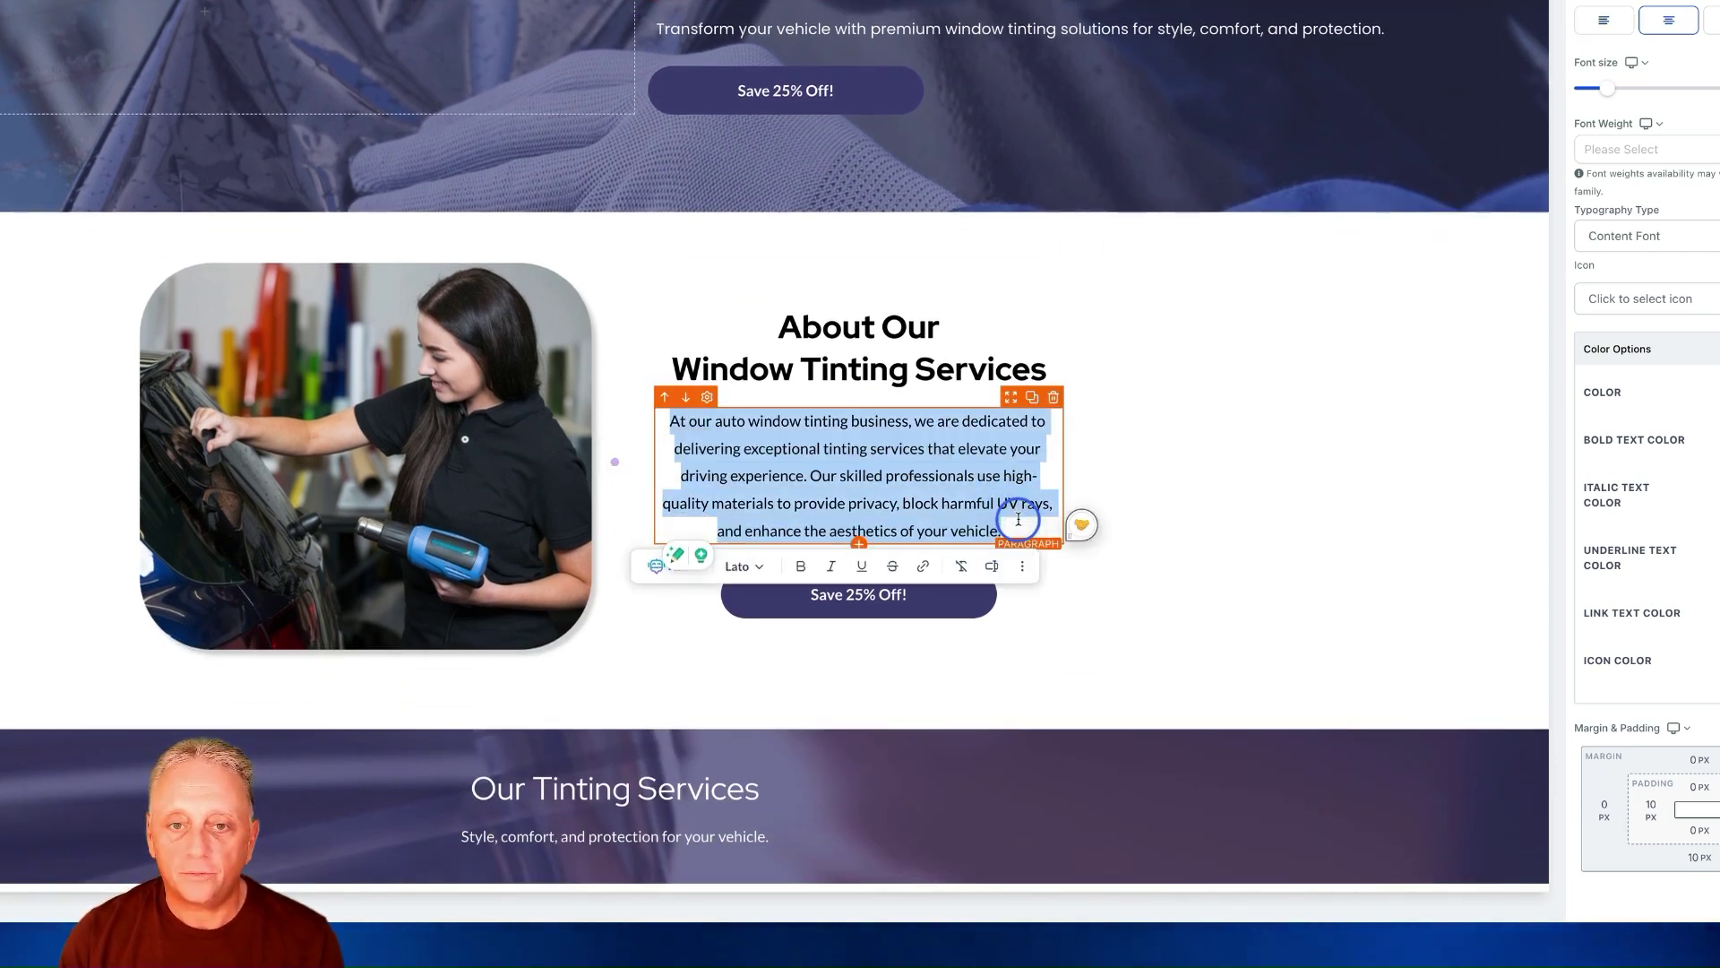
{"action": "left_click", "coordinate": [655, 568]}
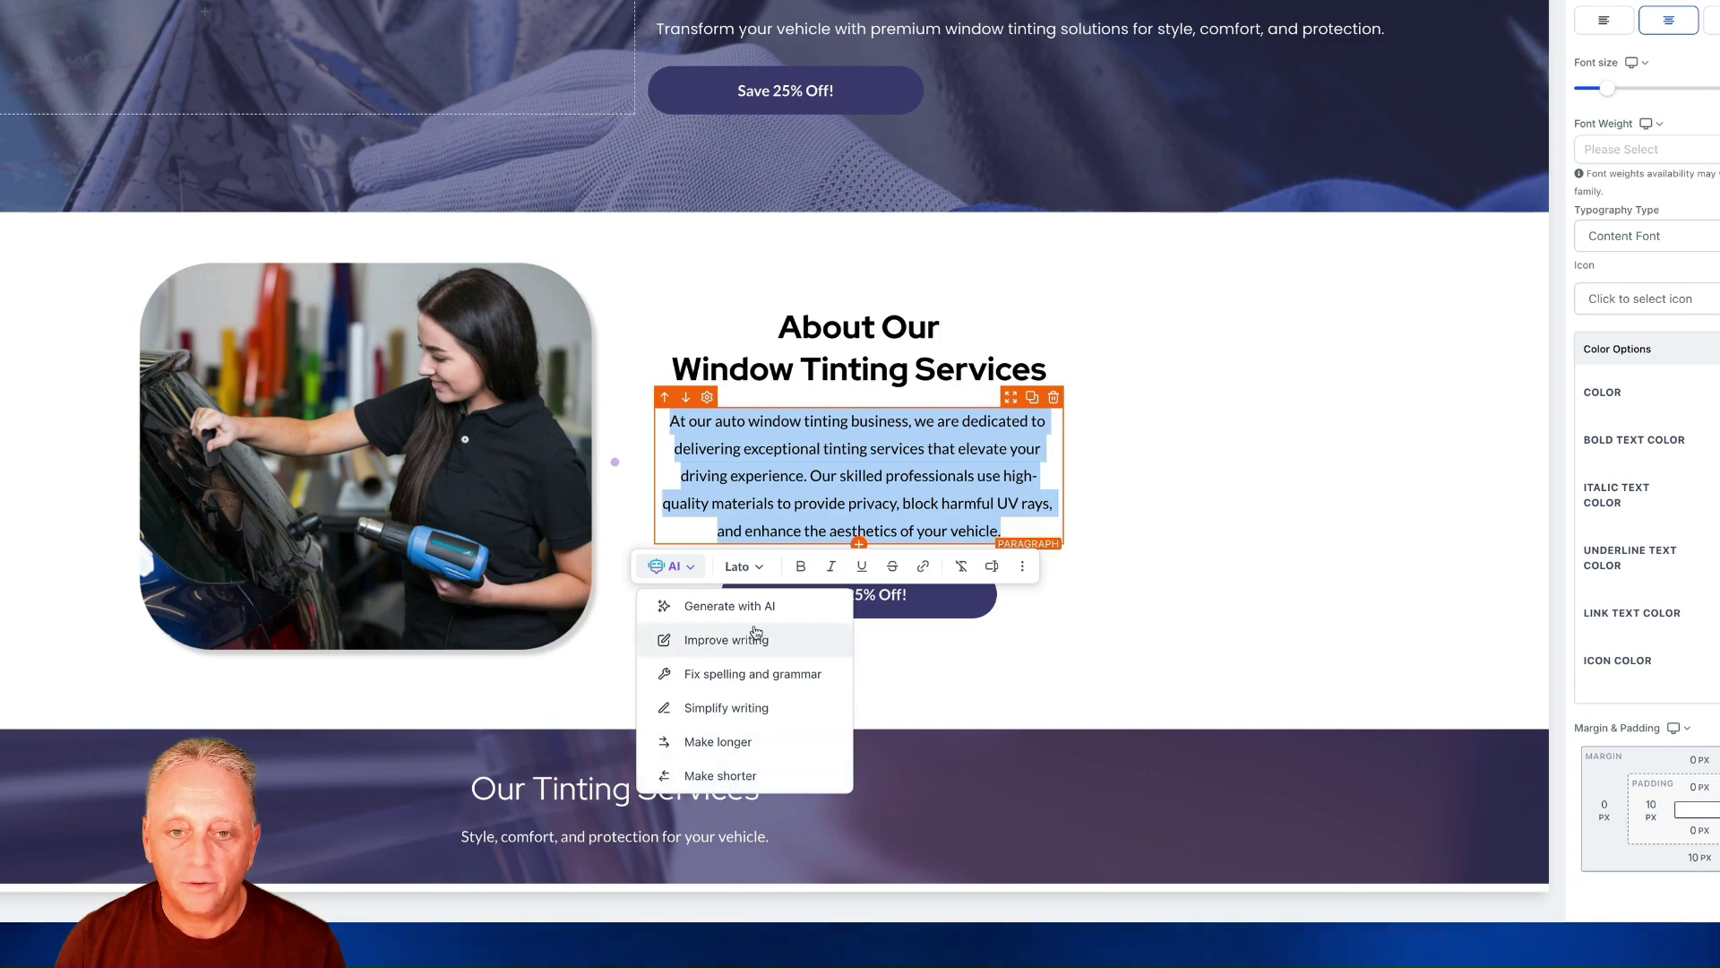
{"action": "left_click", "coordinate": [735, 743]}
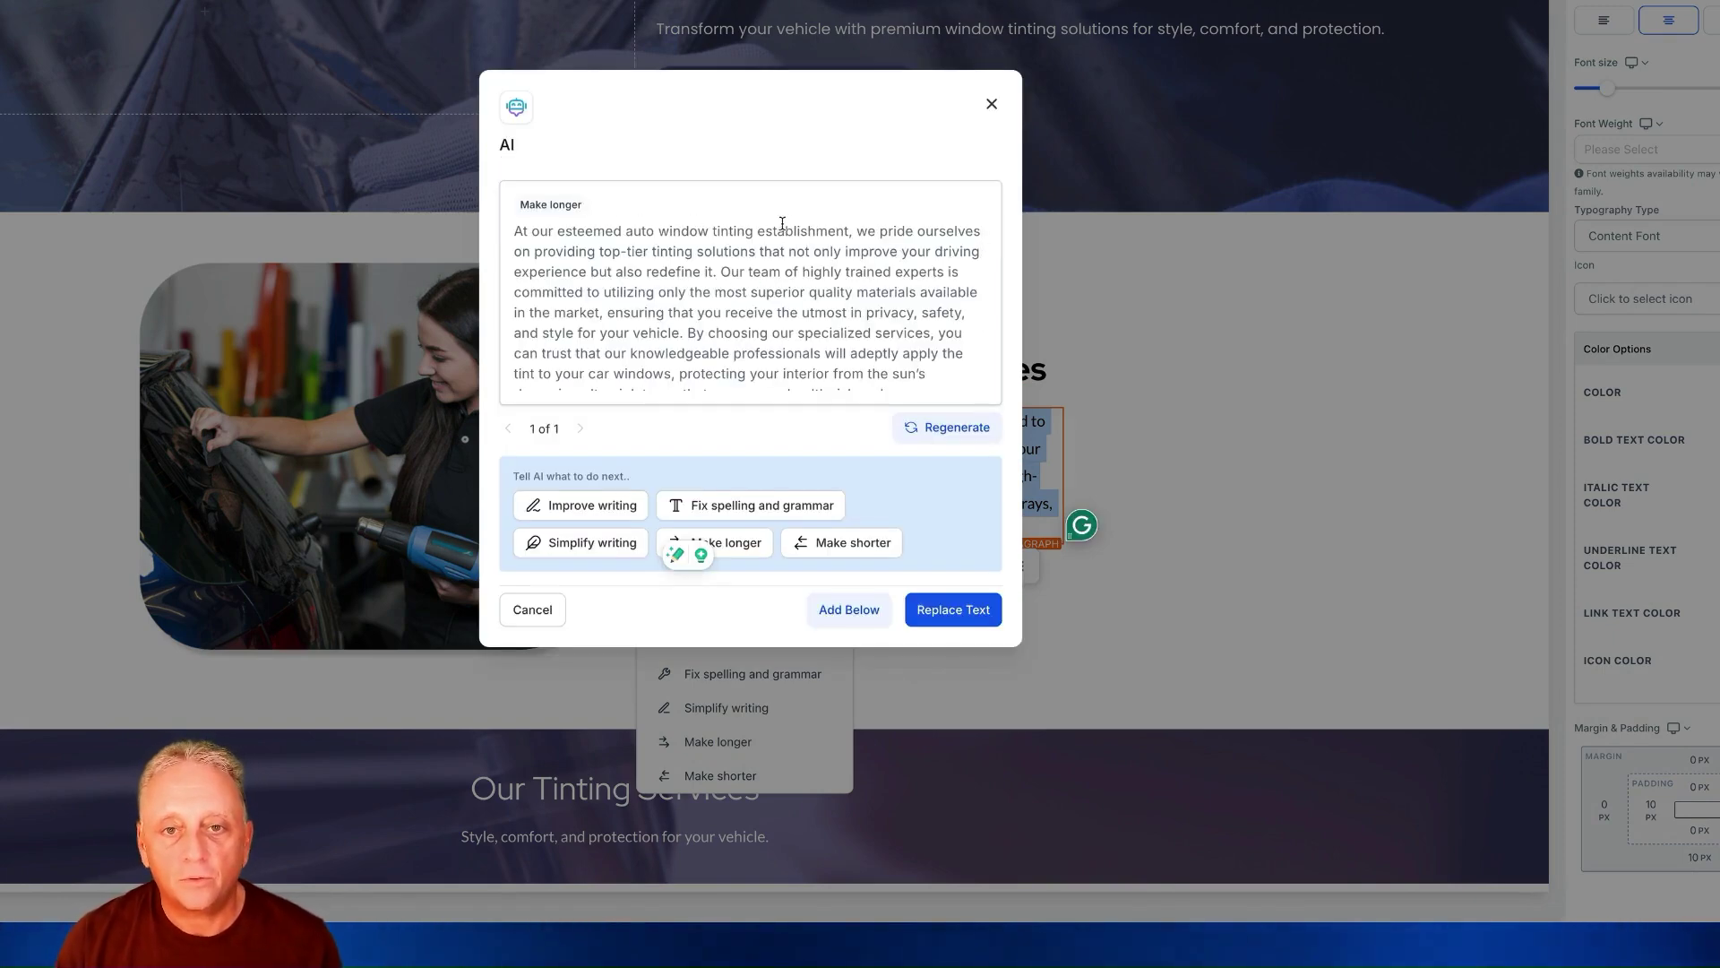
{"action": "scroll", "coordinate": [708, 269], "scroll_direction": "down", "scroll_amount": 3}
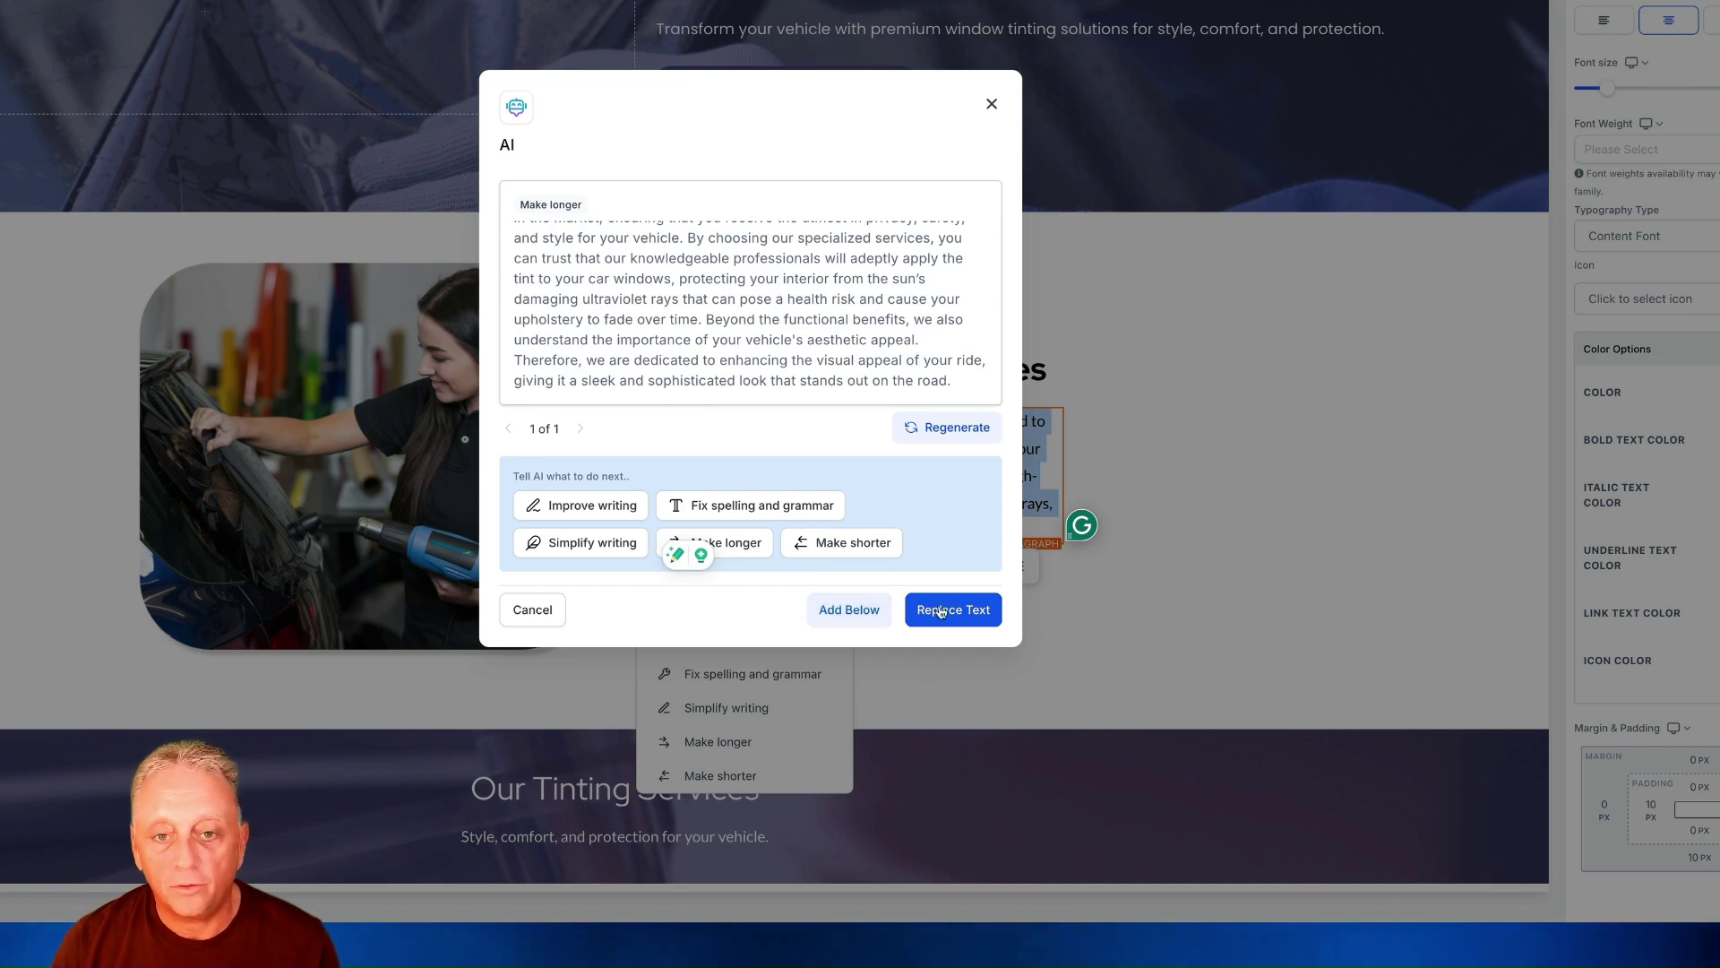
{"action": "left_click", "coordinate": [991, 105]}
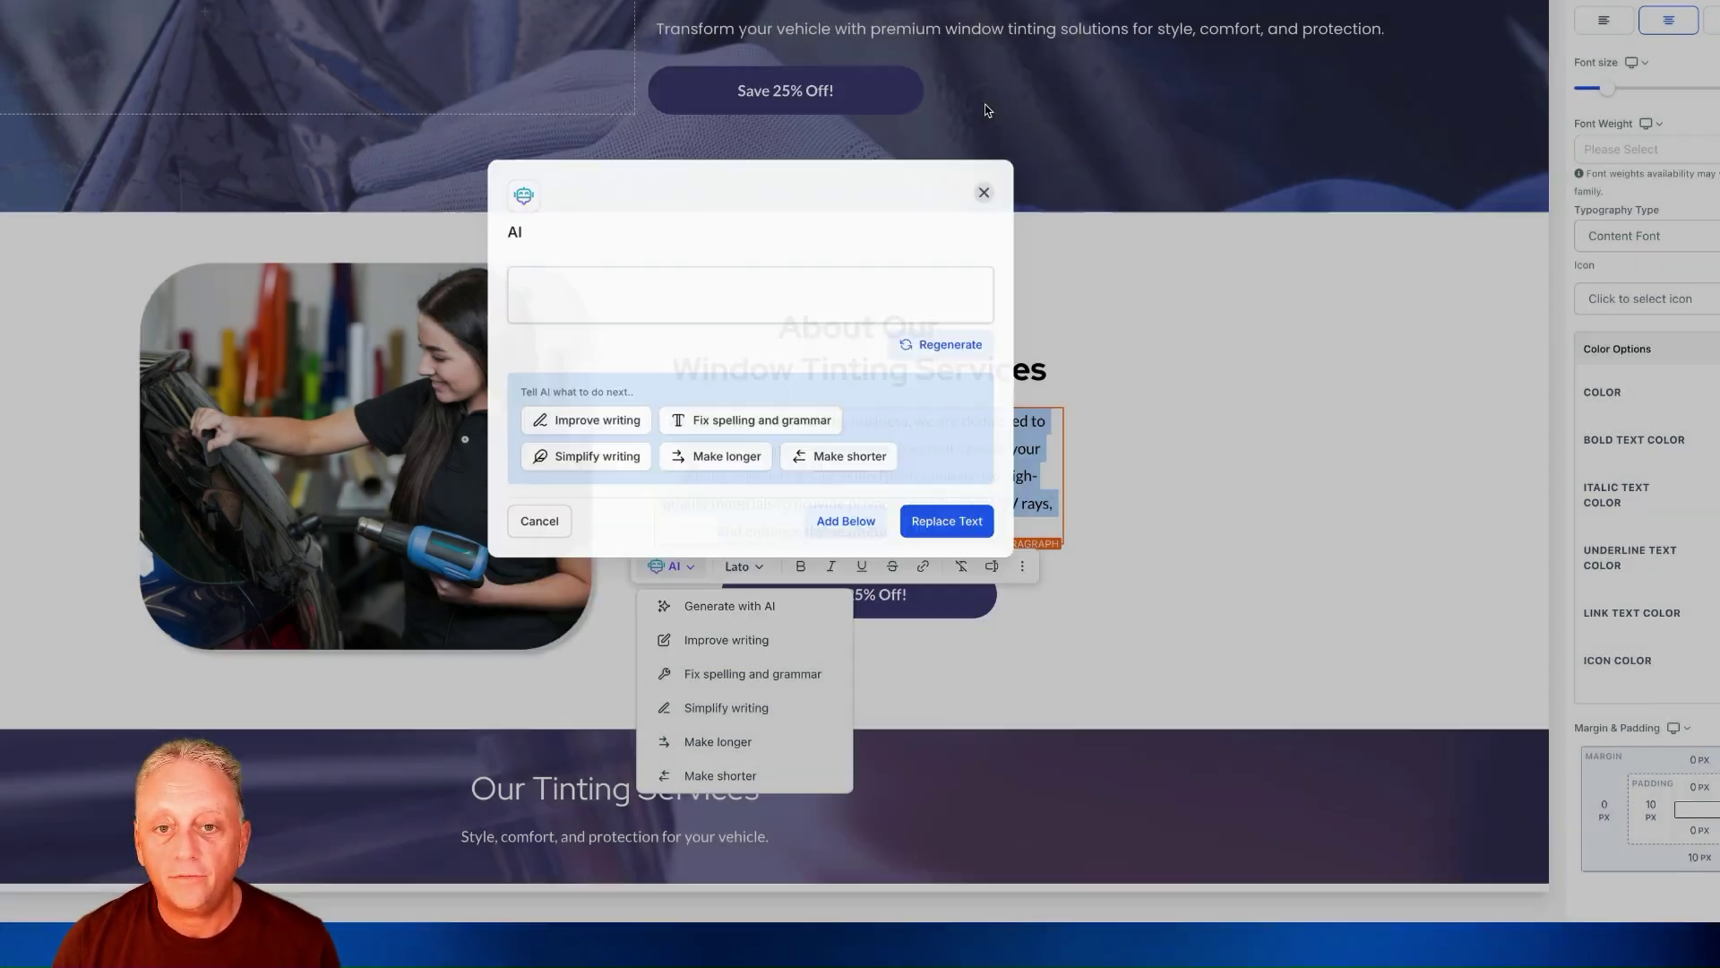
{"action": "scroll", "coordinate": [900, 400], "scroll_direction": "down", "scroll_amount": 4}
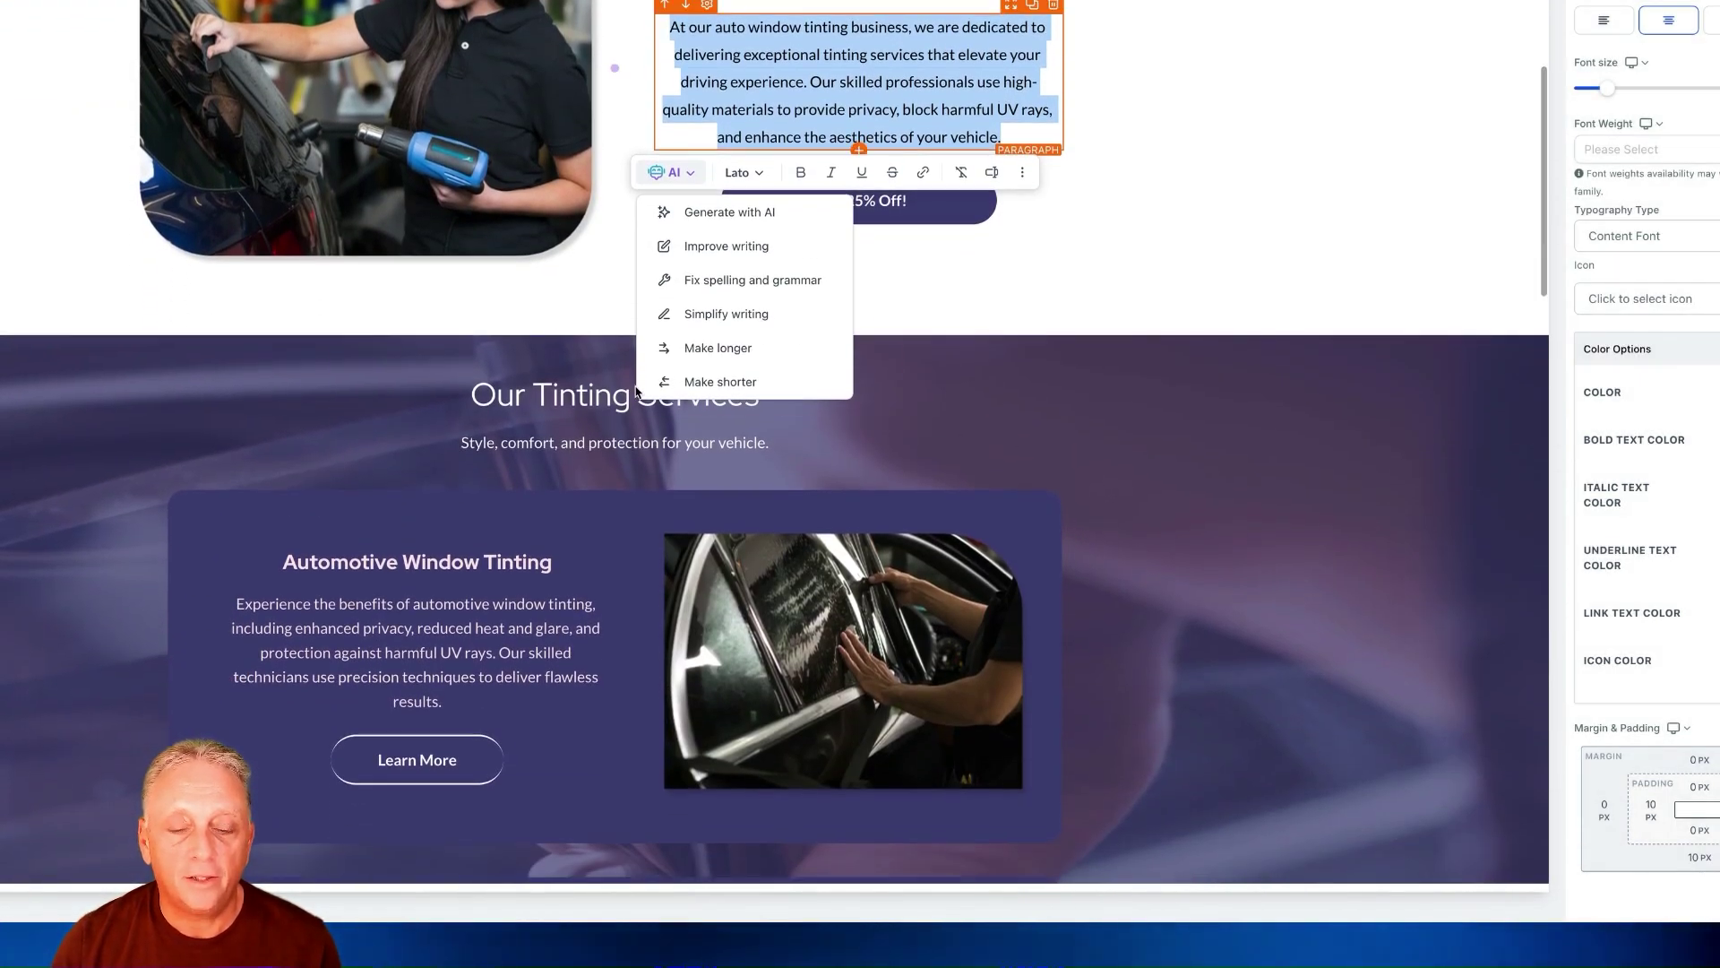
{"action": "key", "text": "Escape"}
{"action": "scroll", "coordinate": [859, 180], "scroll_direction": "up", "scroll_amount": 1}
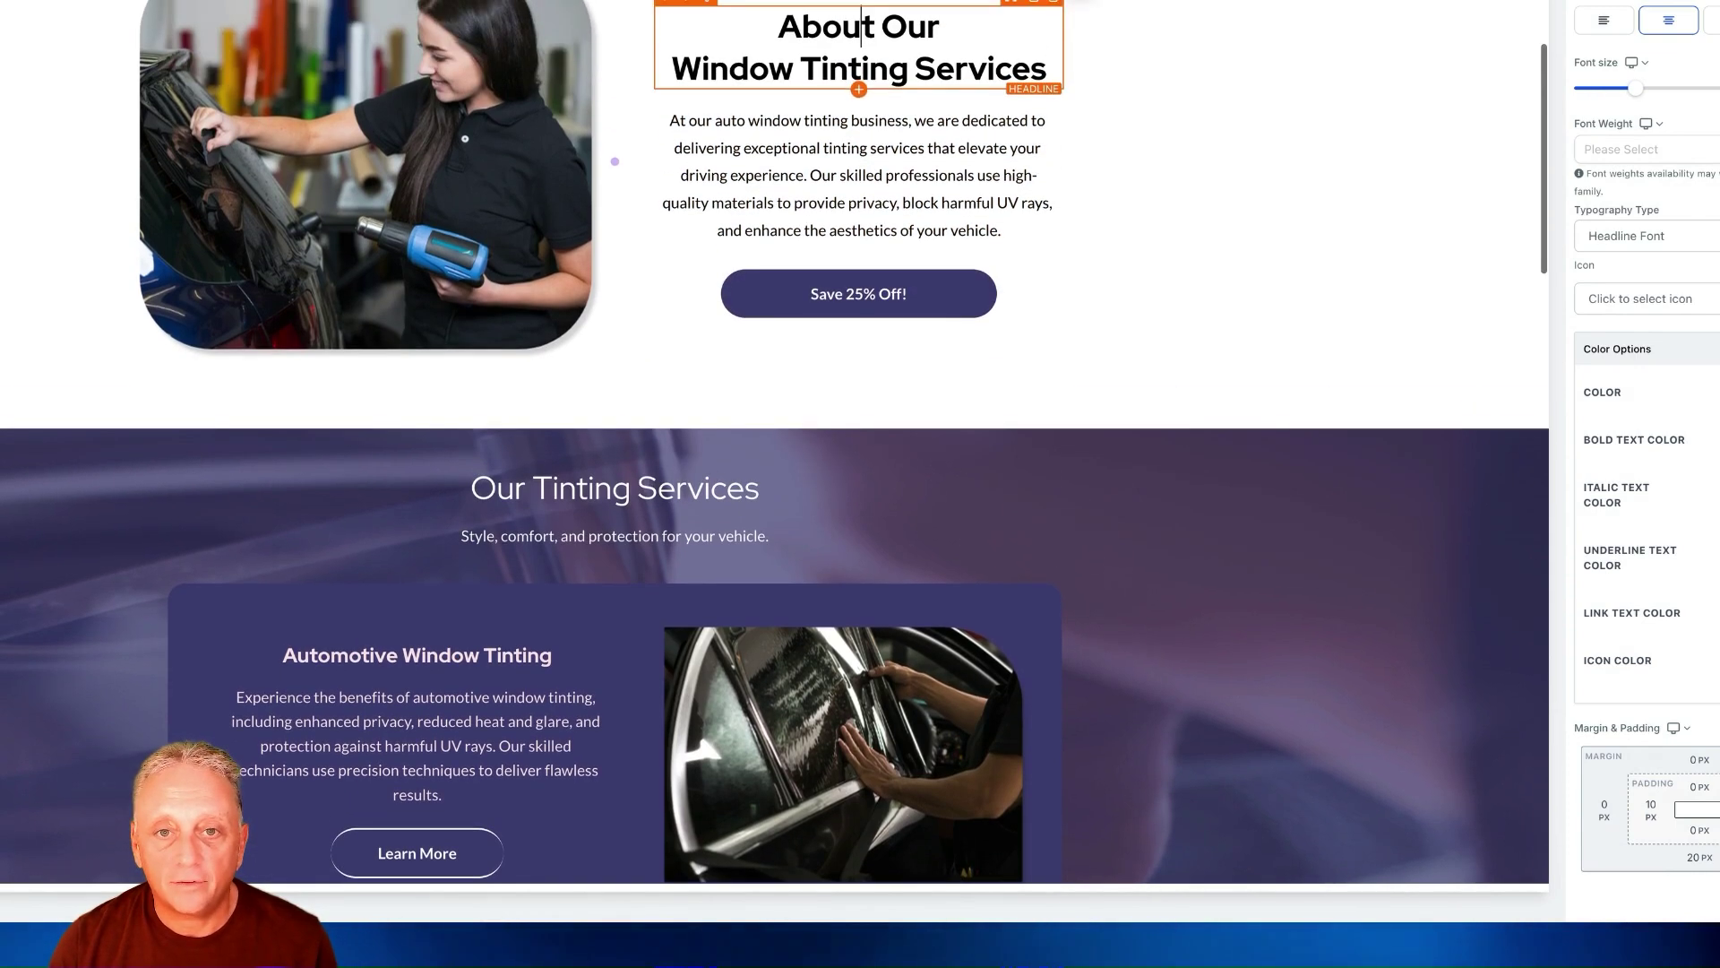
Shorten the About headline with AI to 'Our Window Tinting Solutions' and accept it.
{"action": "triple_click", "coordinate": [1025, 54]}
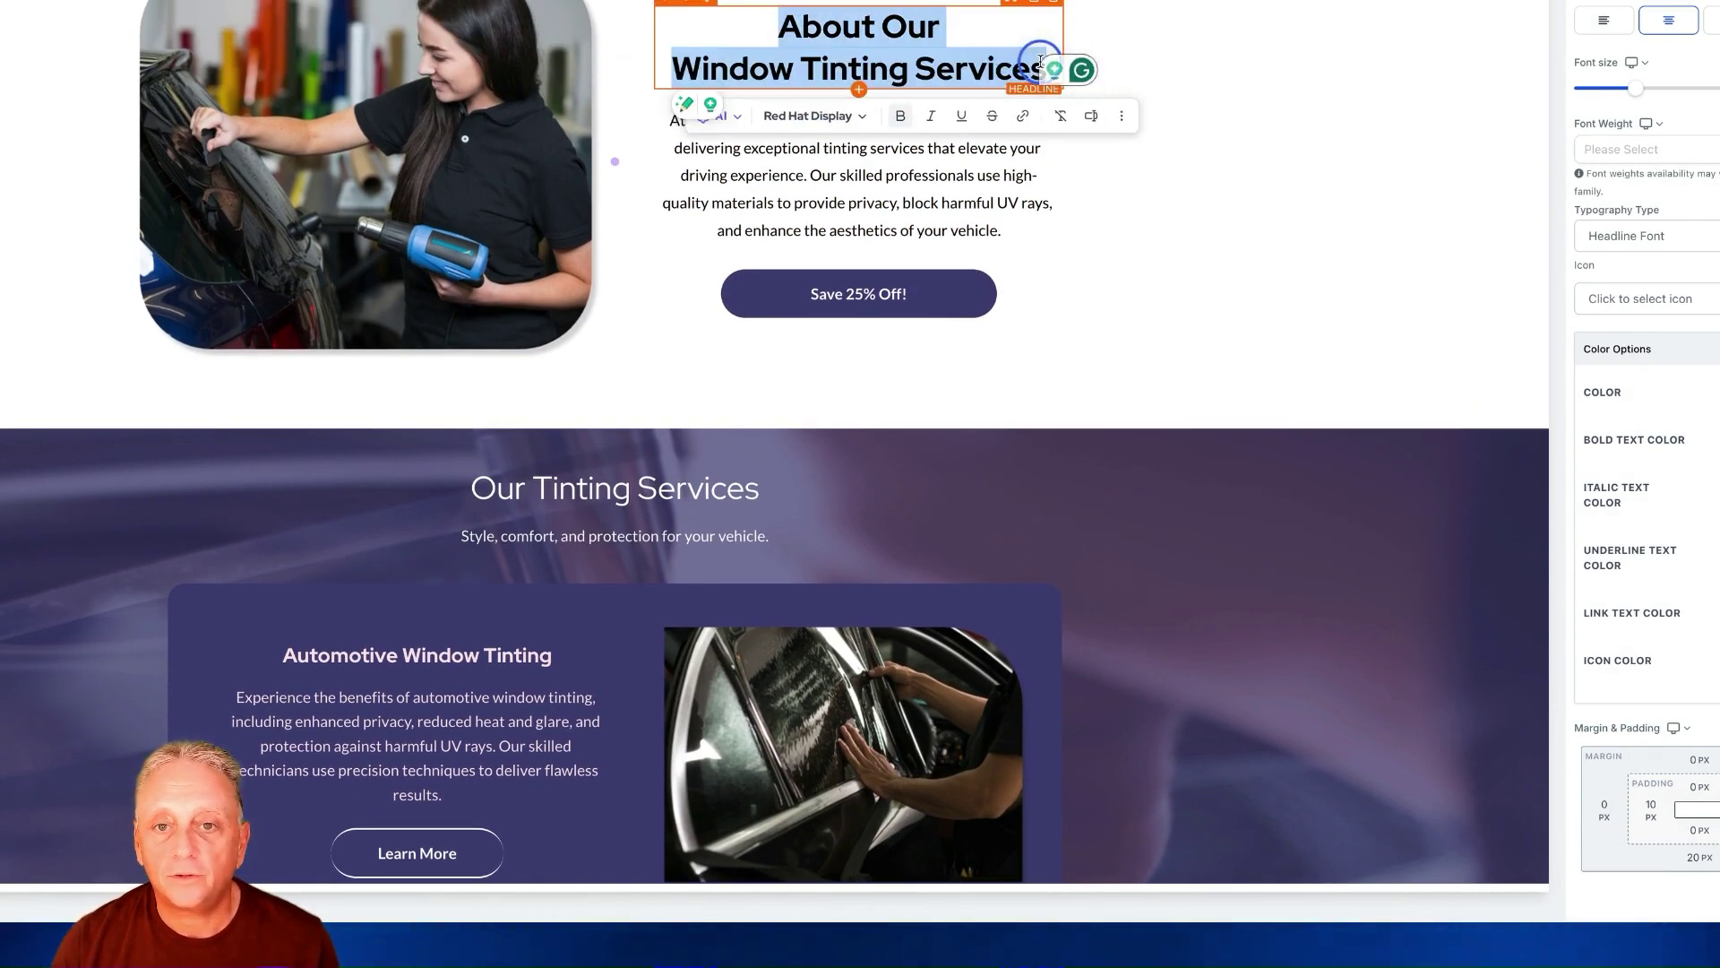
{"action": "left_click", "coordinate": [725, 127]}
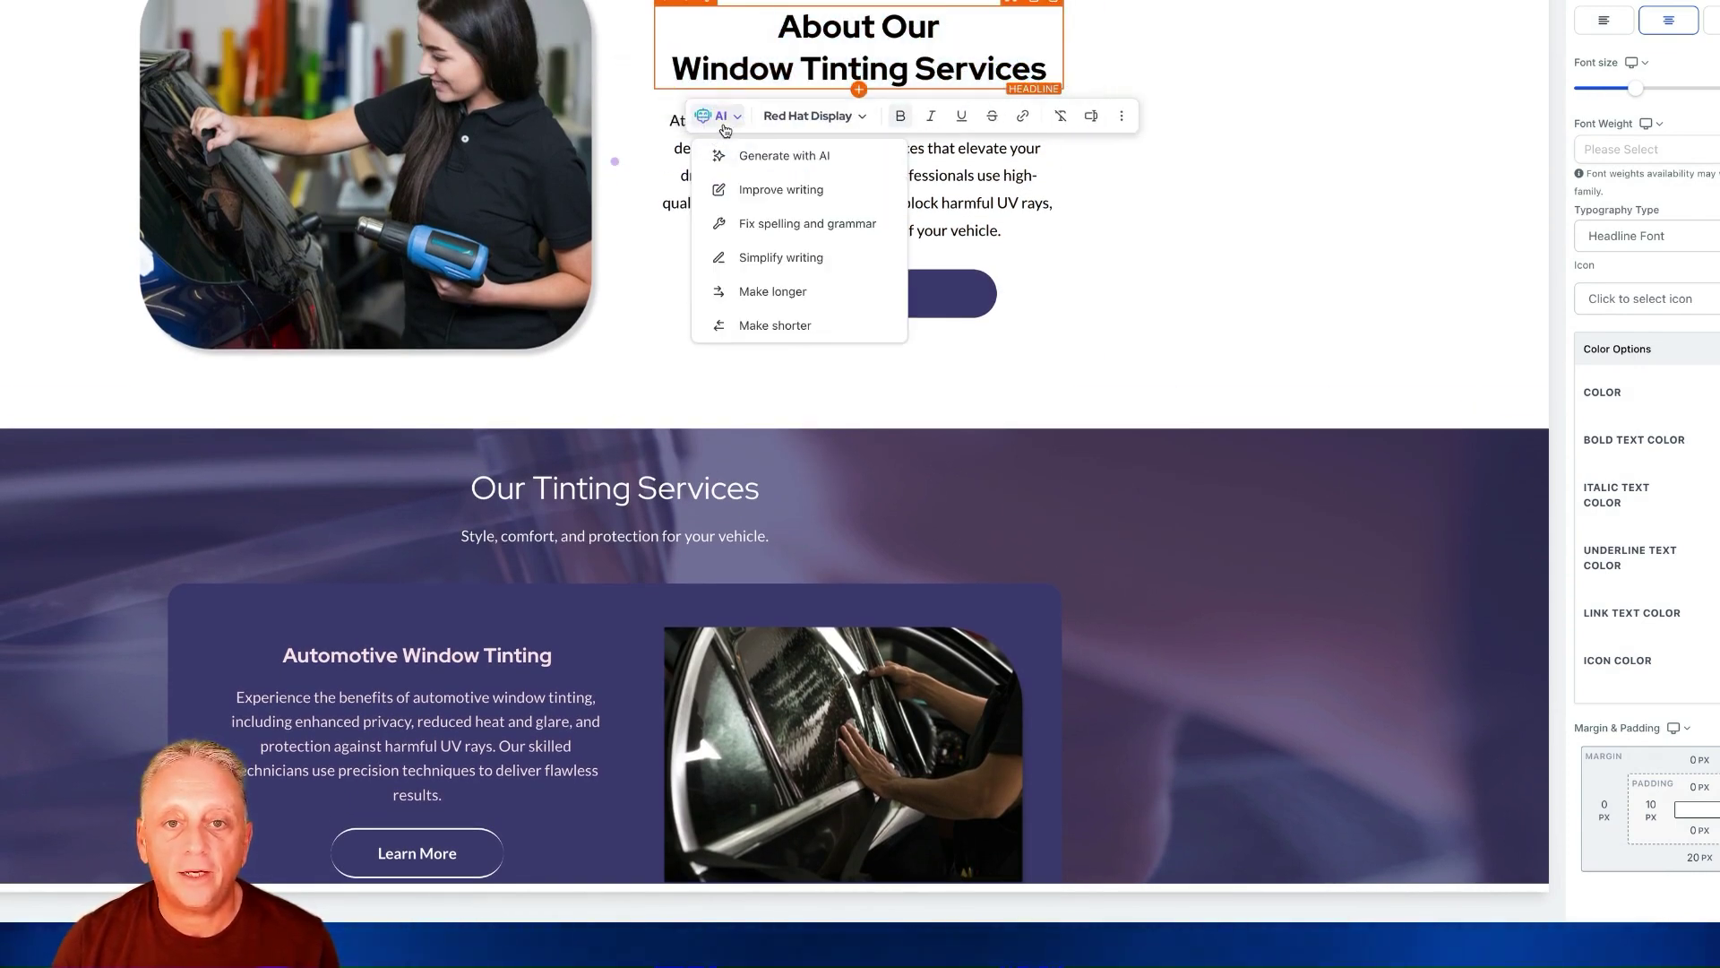
{"action": "left_click", "coordinate": [768, 325]}
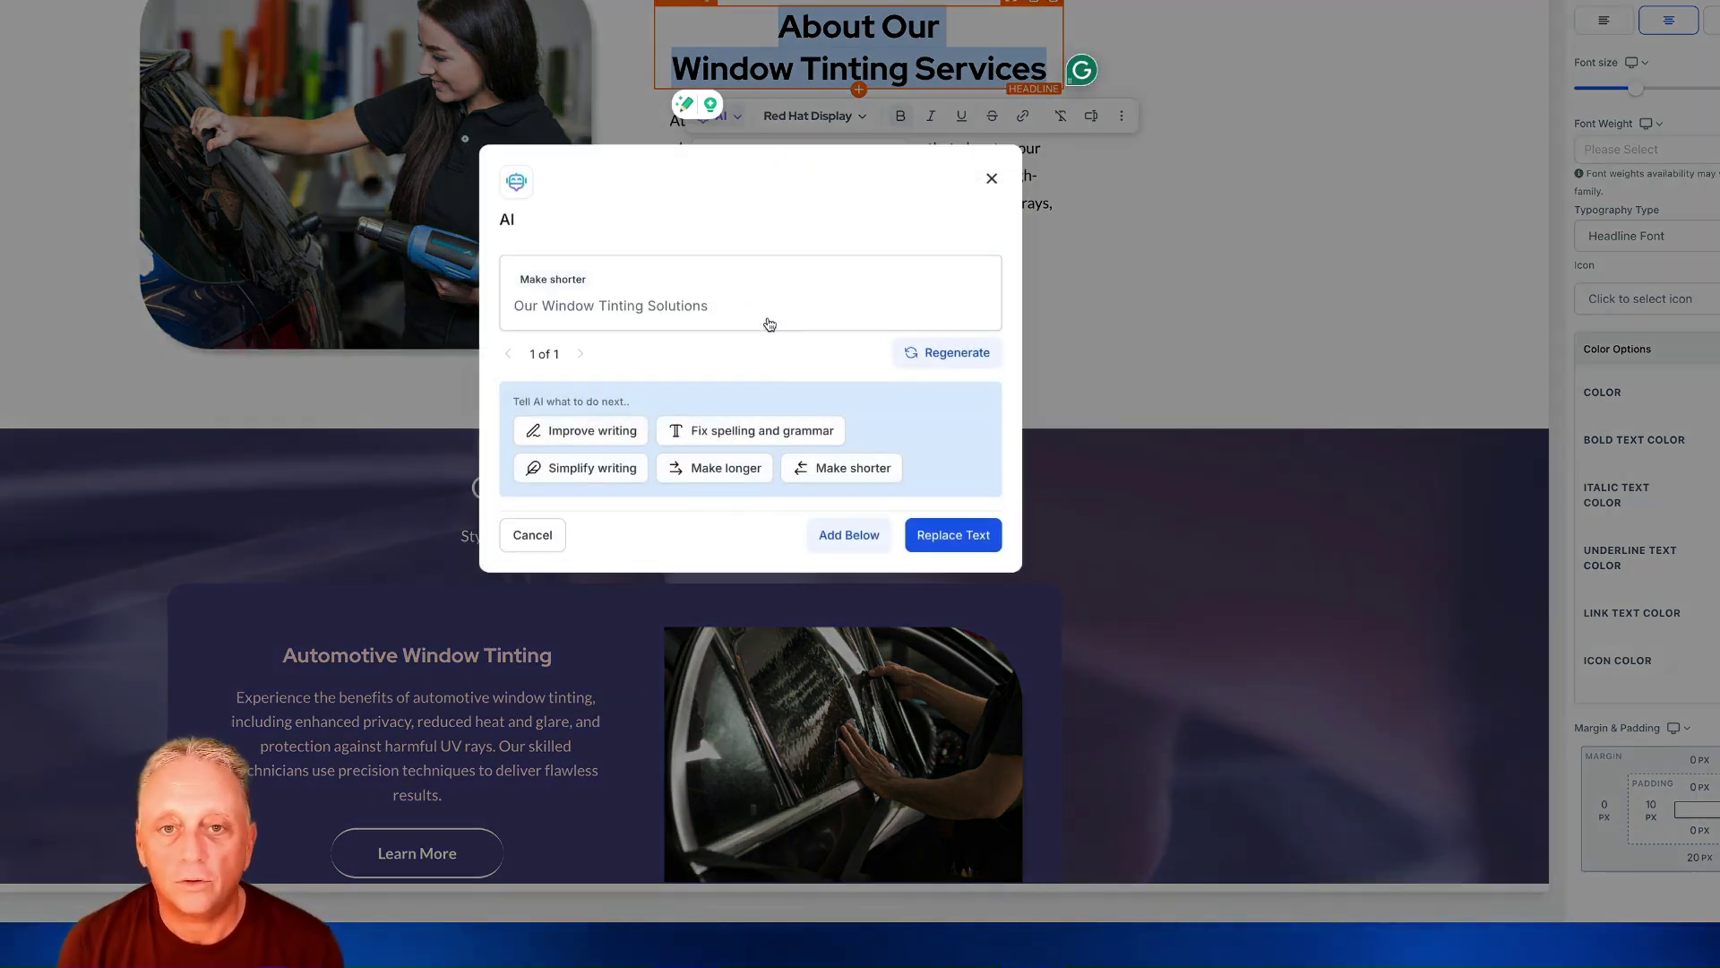
{"action": "left_click", "coordinate": [975, 536]}
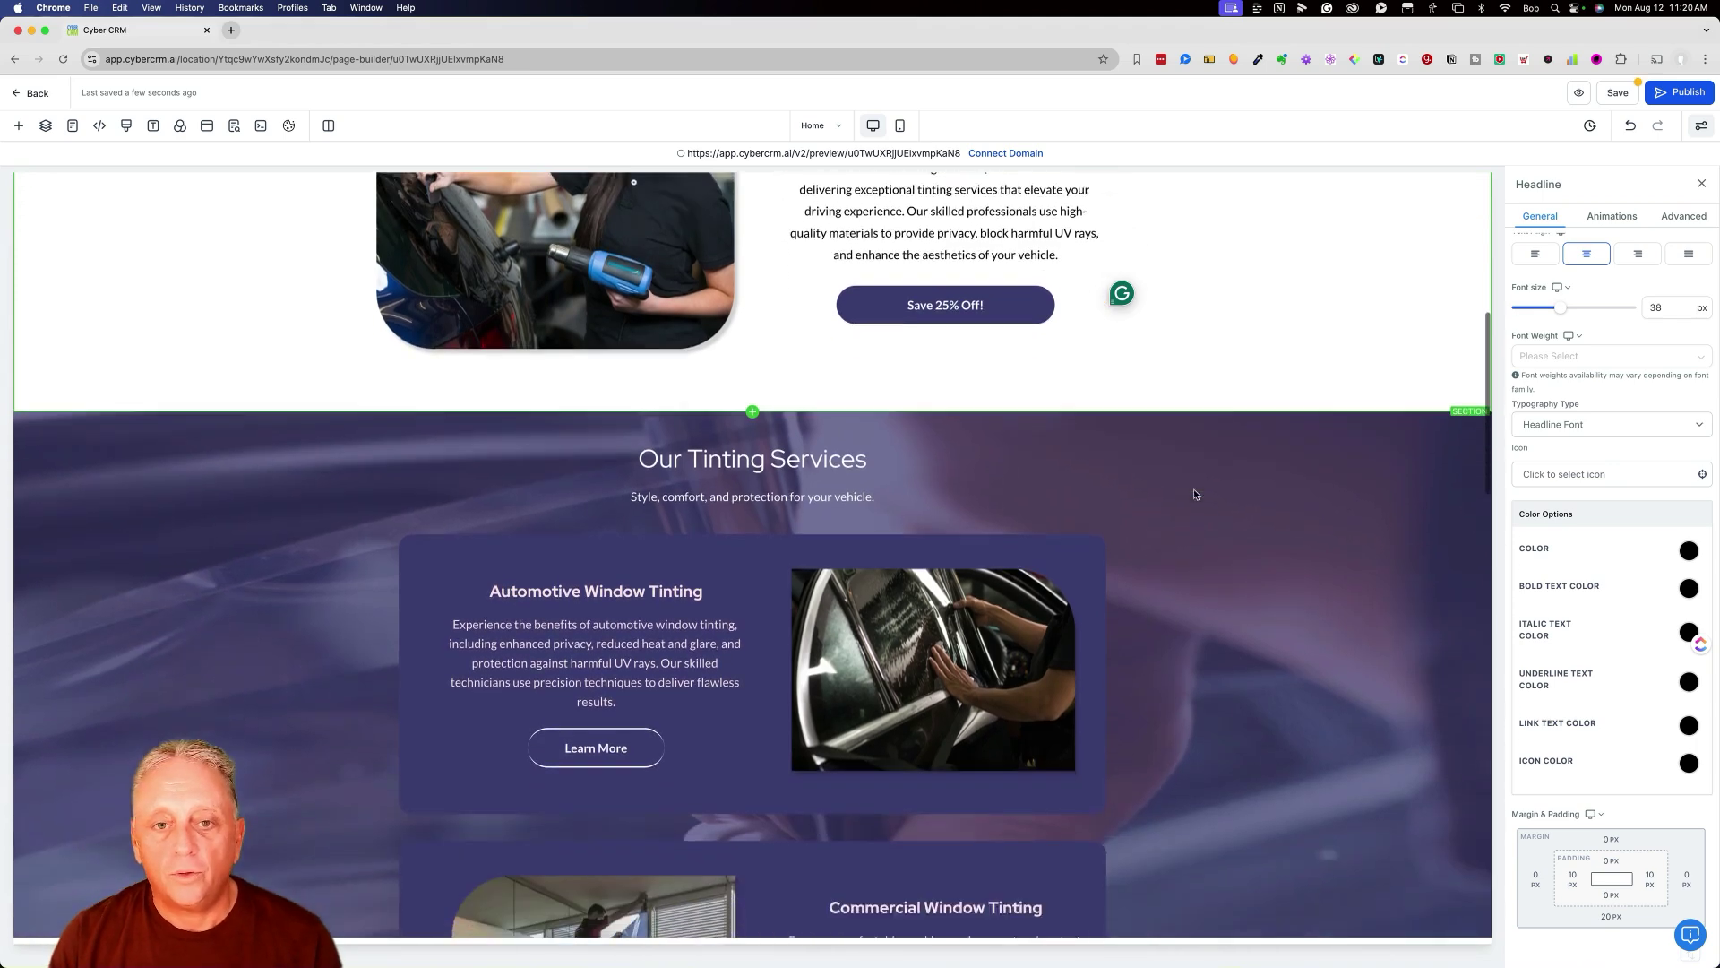
{"action": "scroll", "coordinate": [1165, 527], "scroll_direction": "down", "scroll_amount": 3}
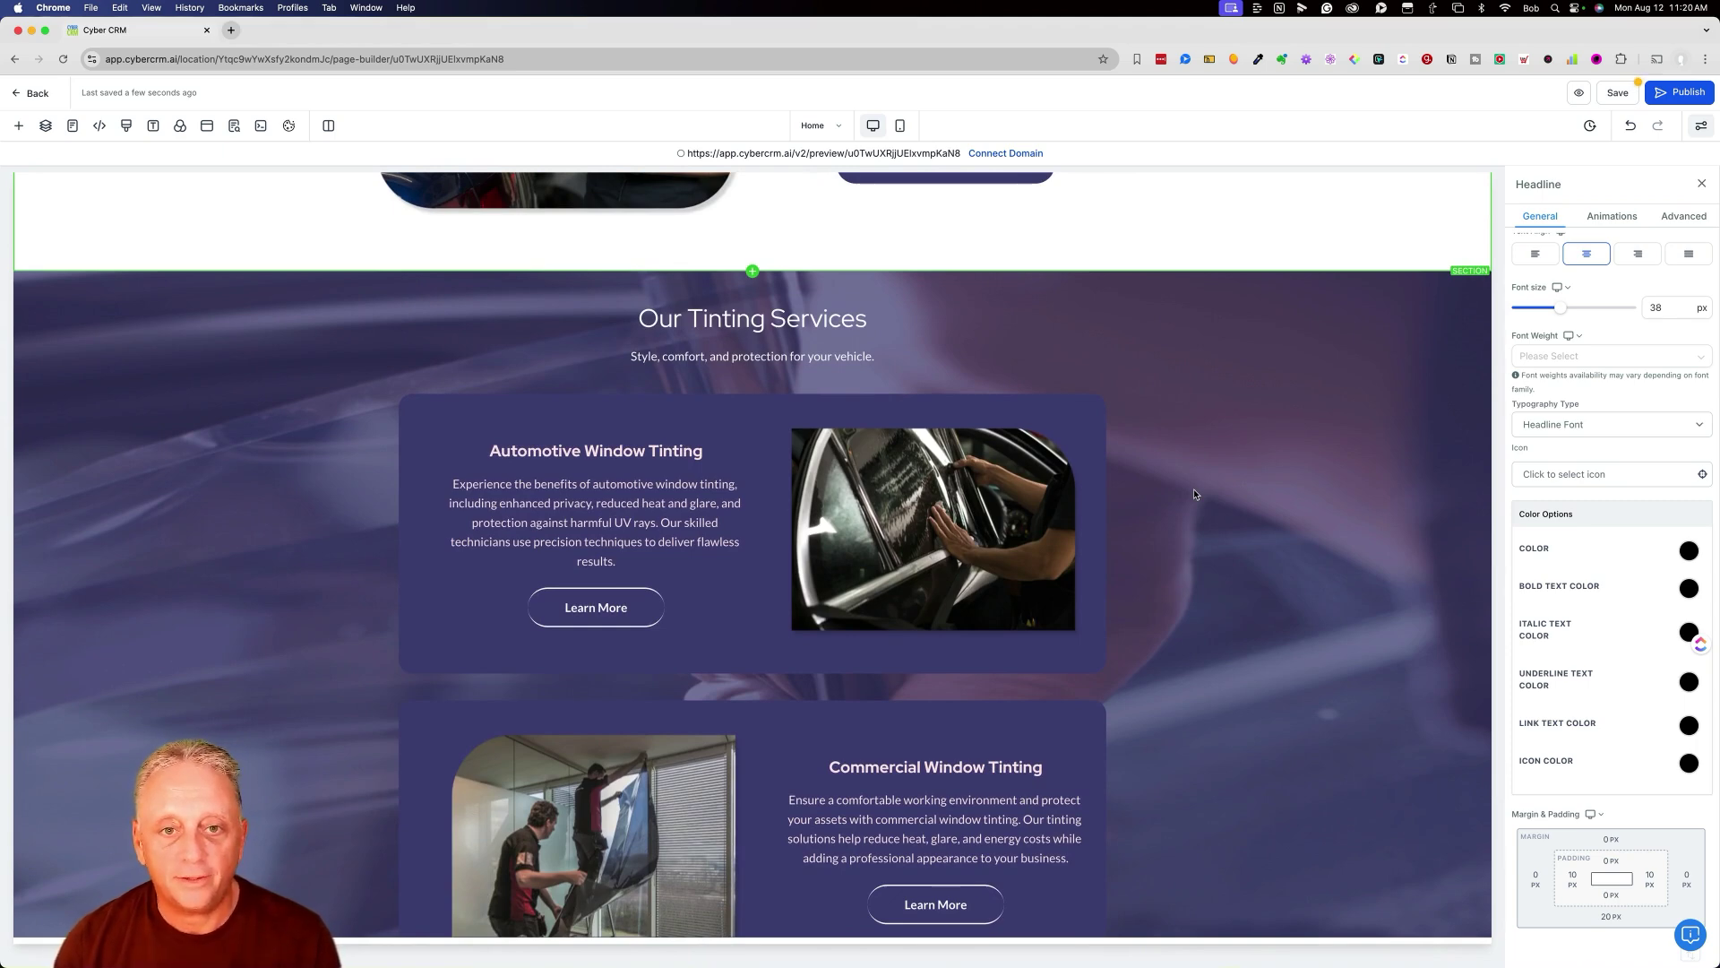
Inspect the Automotive, Commercial and Paint Protection Film paragraphs and the Learn More button.
{"action": "left_click", "coordinate": [640, 551]}
{"action": "scroll", "coordinate": [644, 513], "scroll_direction": "down", "scroll_amount": 2}
{"action": "left_click", "coordinate": [901, 663]}
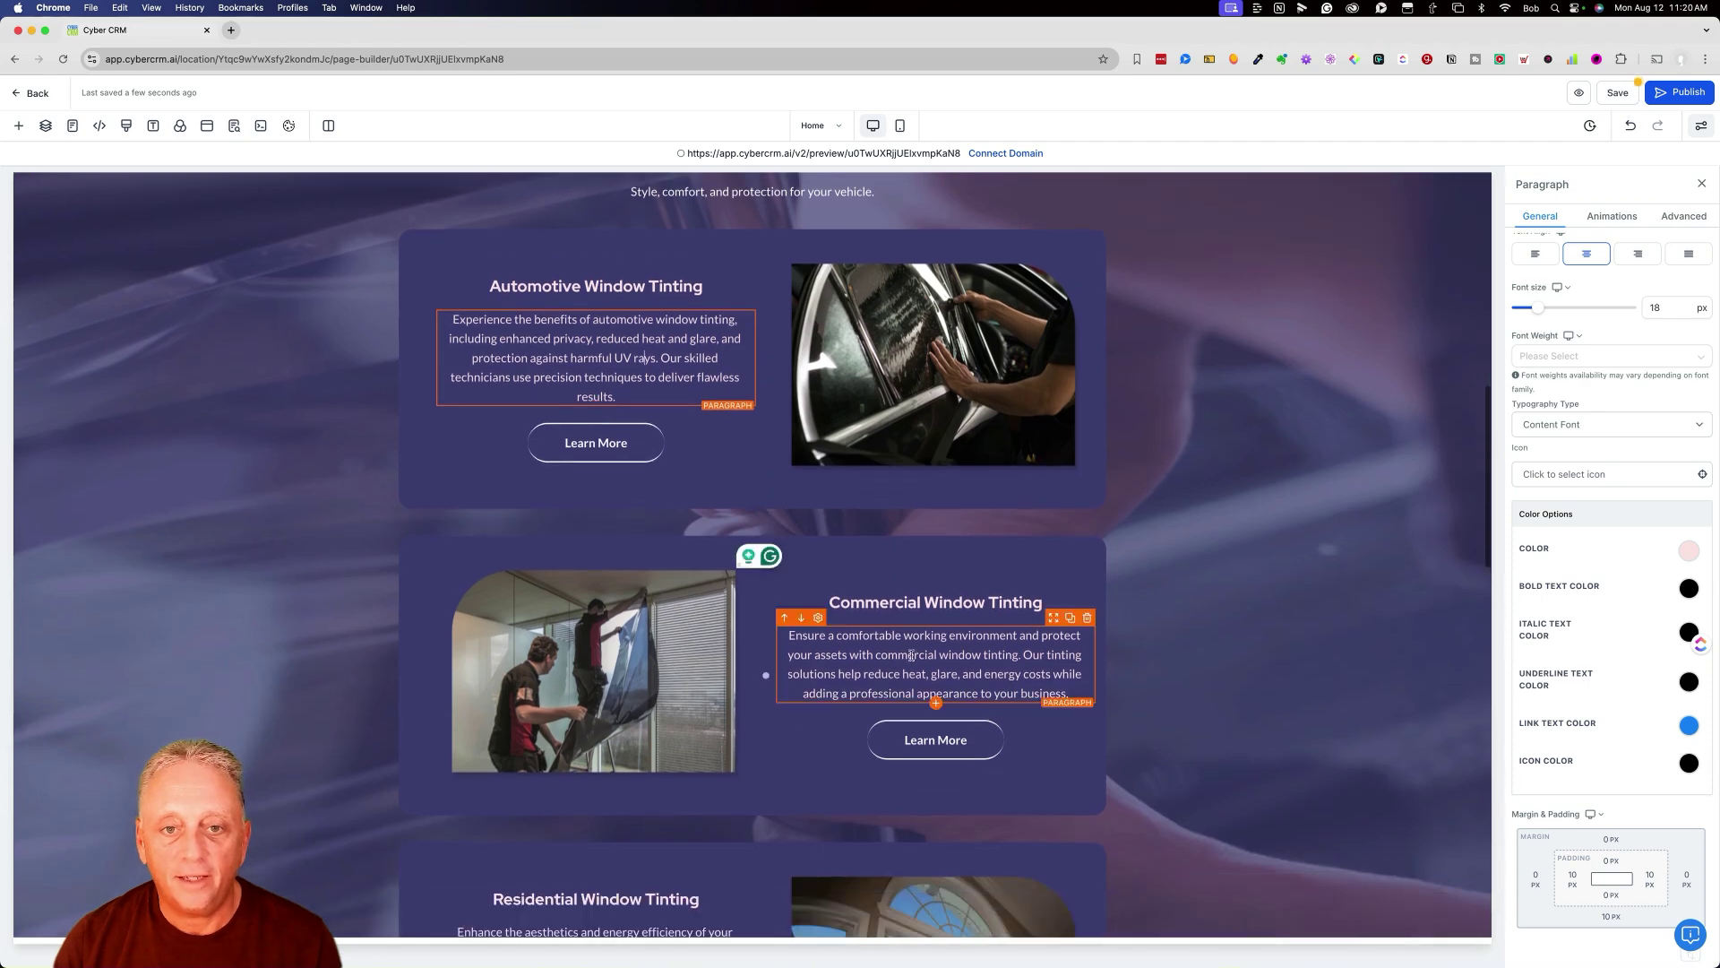
{"action": "scroll", "coordinate": [901, 663], "scroll_direction": "down", "scroll_amount": 10}
{"action": "scroll", "coordinate": [901, 663], "scroll_direction": "down", "scroll_amount": 5}
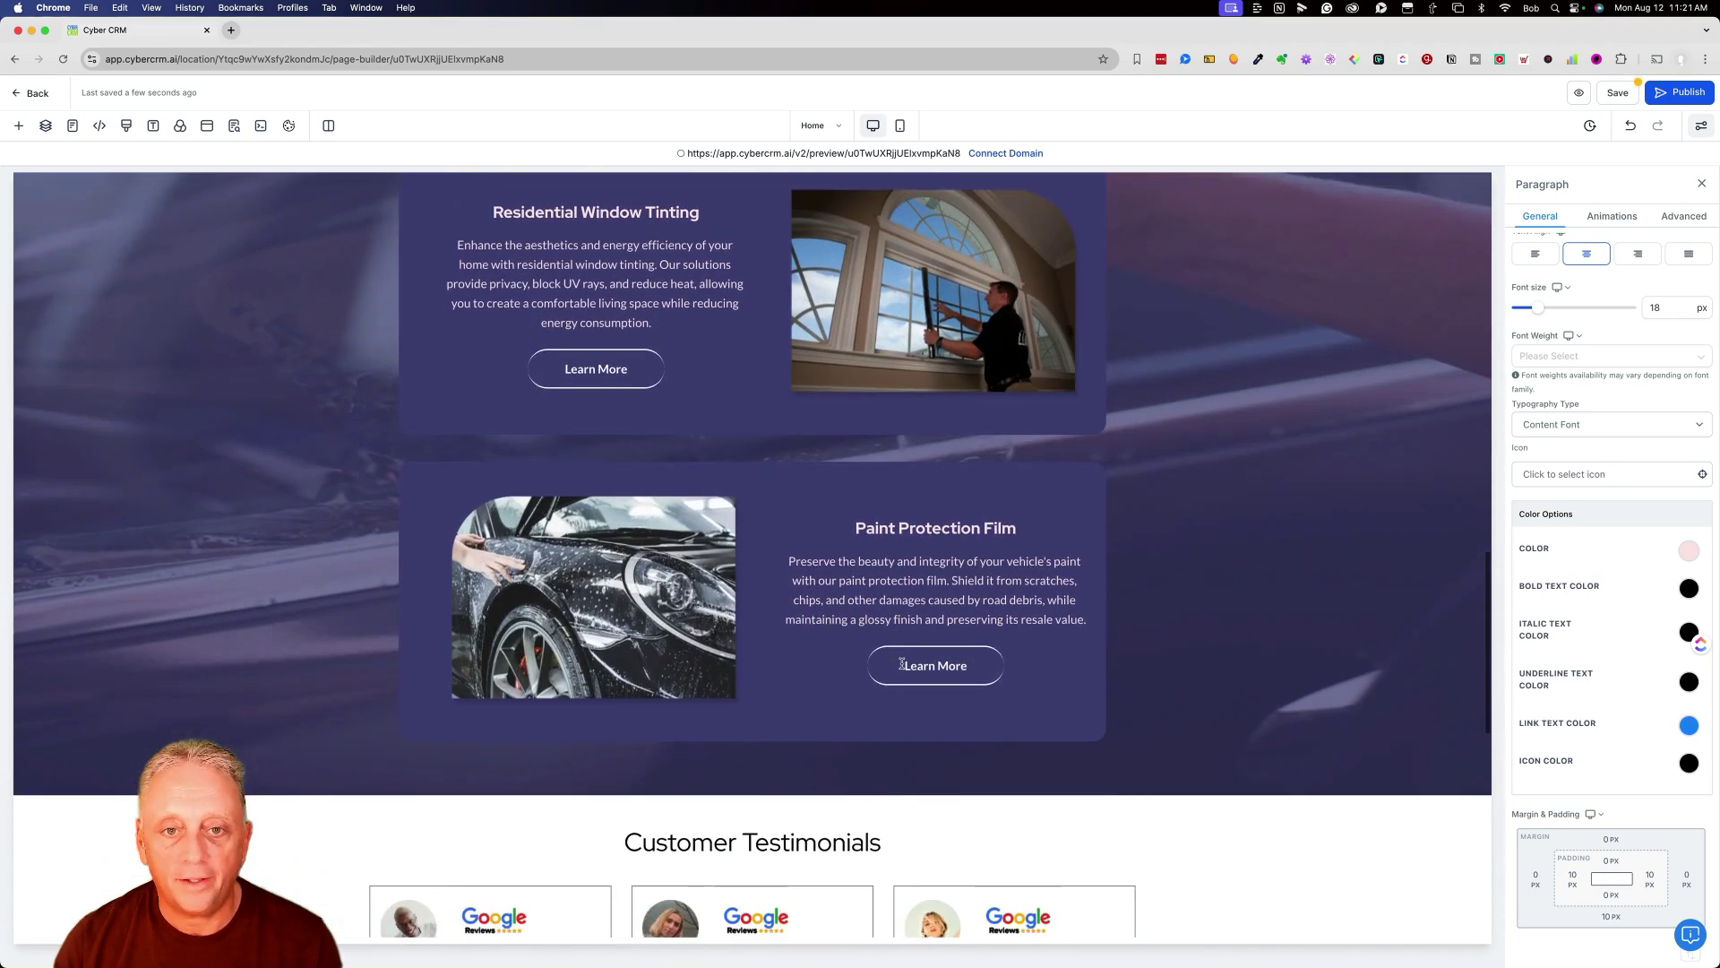
{"action": "left_click", "coordinate": [885, 543]}
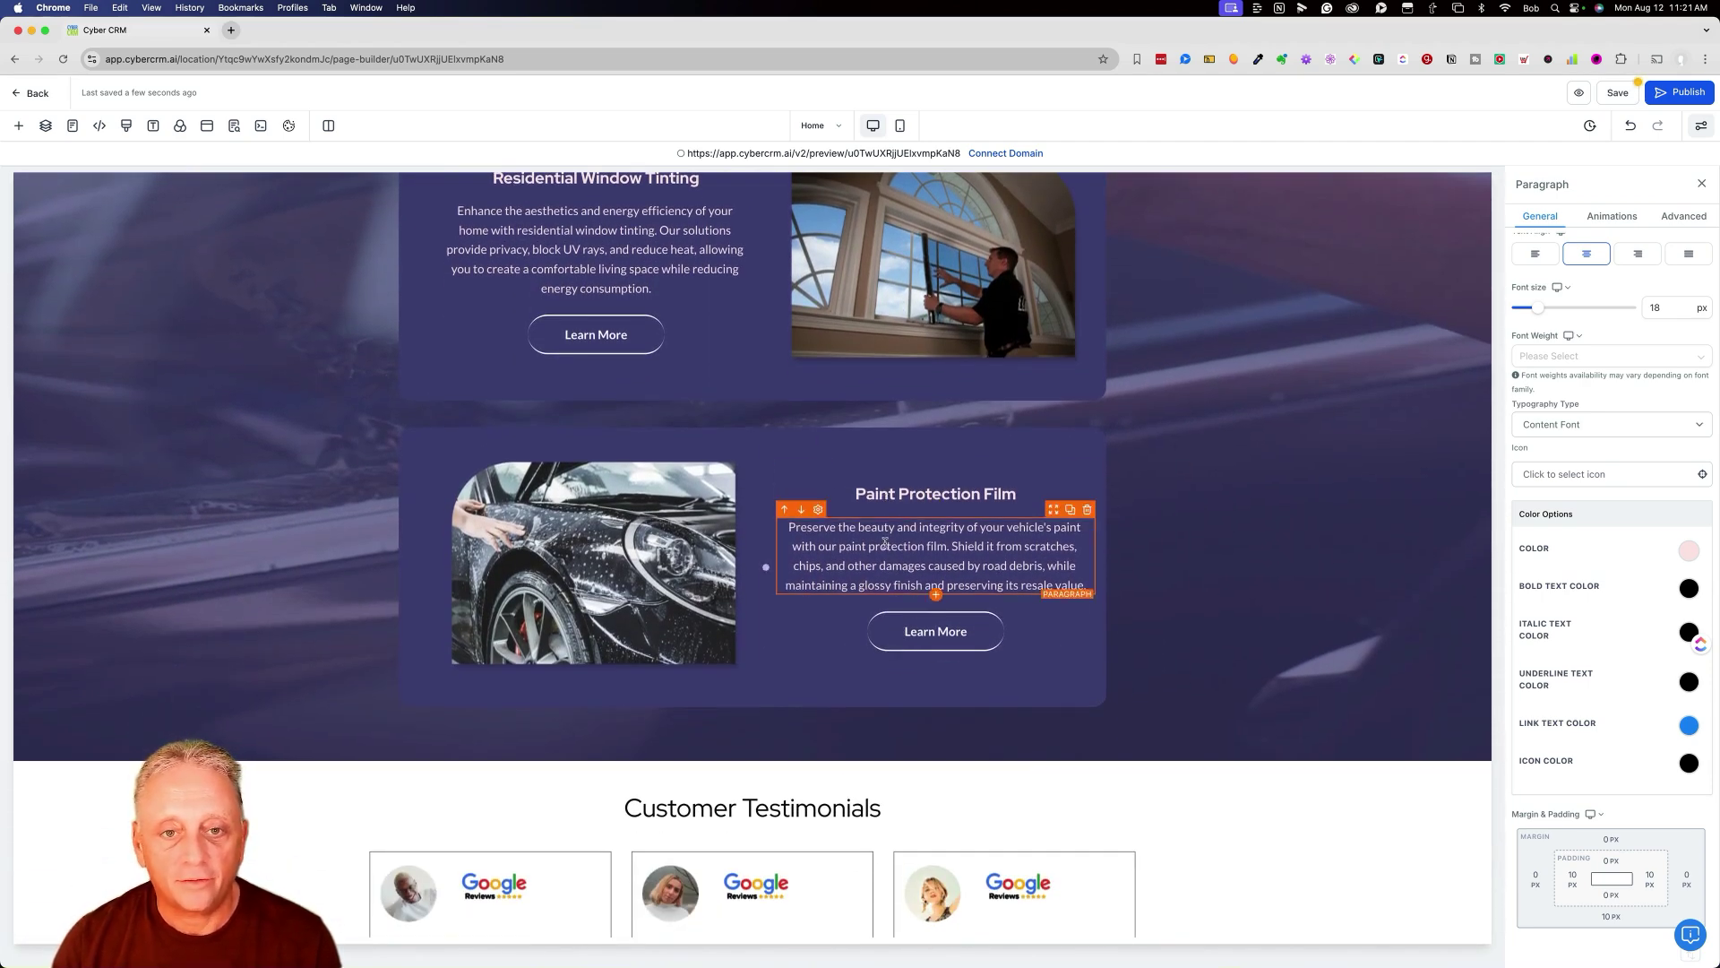
{"action": "left_click", "coordinate": [901, 632]}
{"action": "scroll", "coordinate": [900, 637], "scroll_direction": "down", "scroll_amount": 5}
{"action": "scroll", "coordinate": [901, 637], "scroll_direction": "down", "scroll_amount": 6}
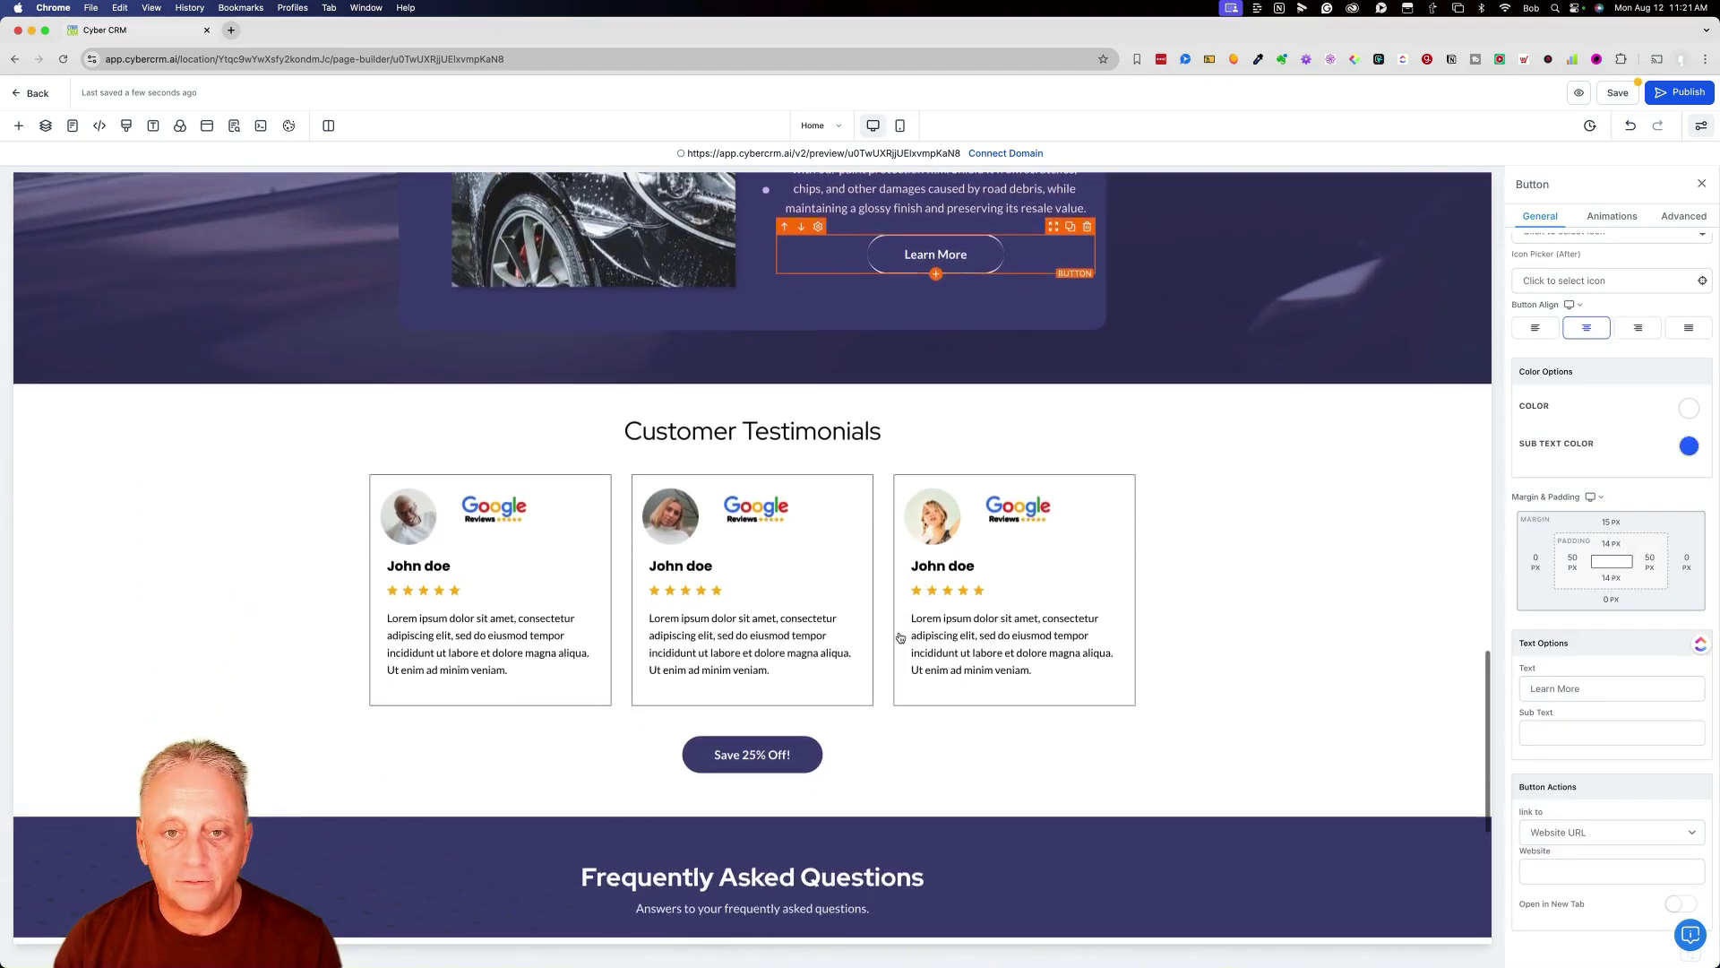
{"action": "scroll", "coordinate": [900, 637], "scroll_direction": "up", "scroll_amount": 15}
{"action": "scroll", "coordinate": [900, 637], "scroll_direction": "up", "scroll_amount": 10}
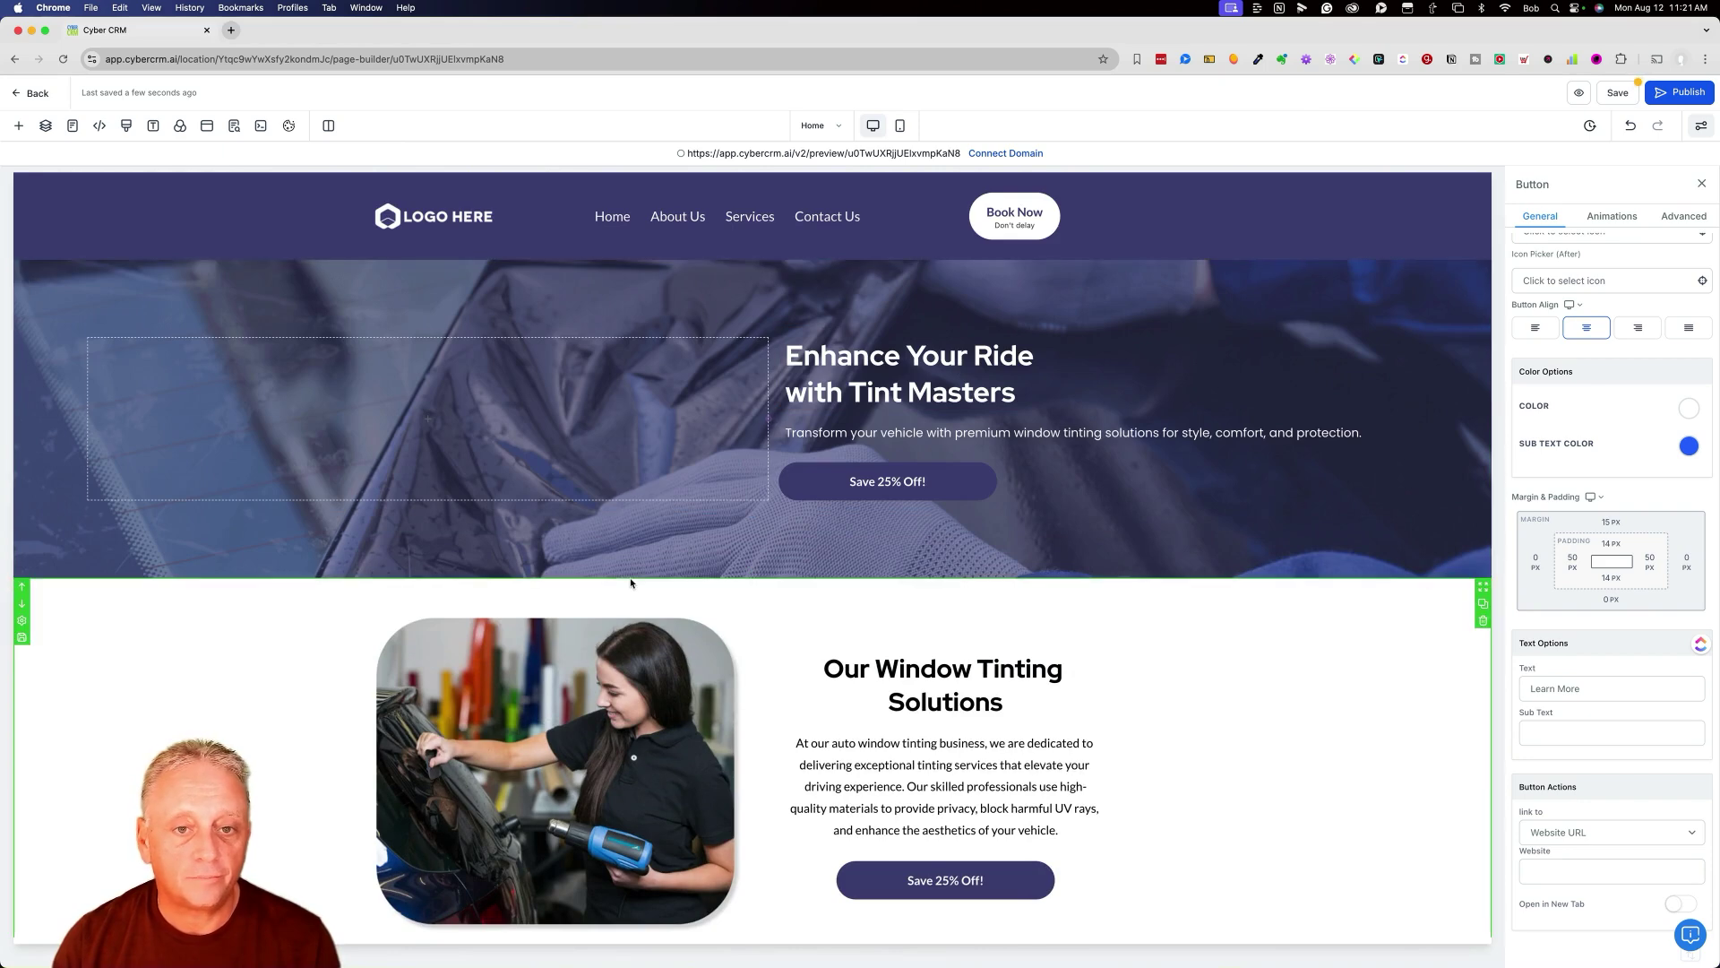
Select the photo beside Our Window Tinting Solutions to show its Image settings.
{"action": "left_click", "coordinate": [578, 660]}
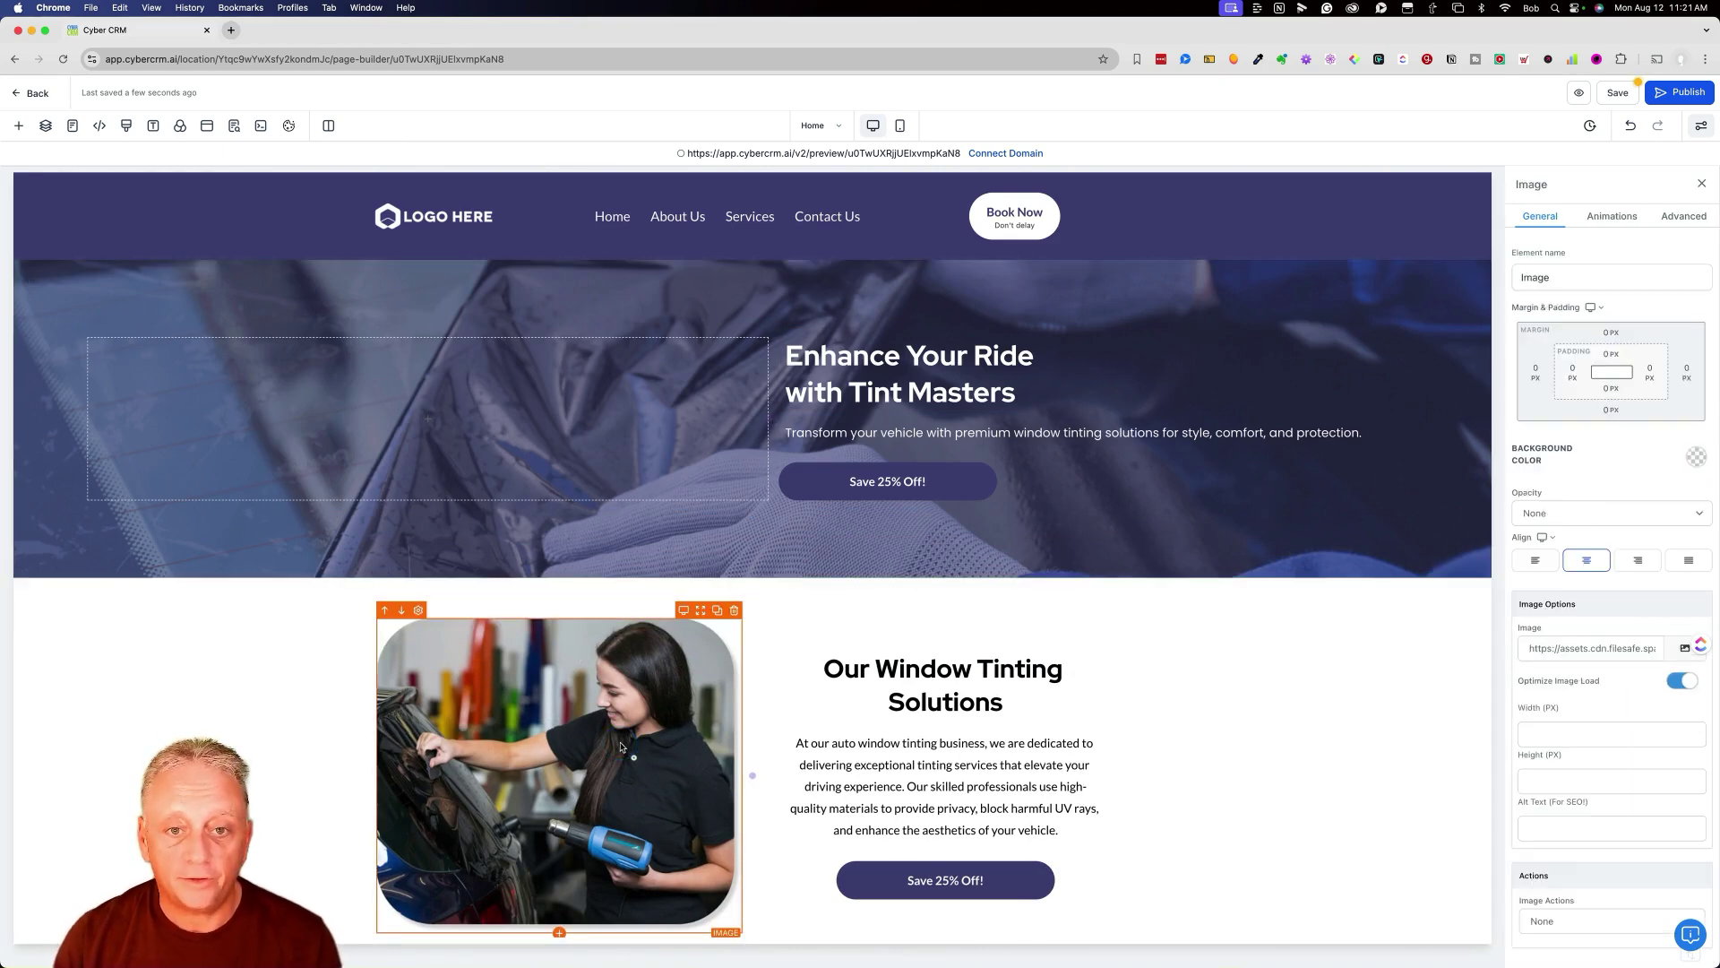
{"action": "scroll", "coordinate": [628, 717], "scroll_direction": "down", "scroll_amount": 3}
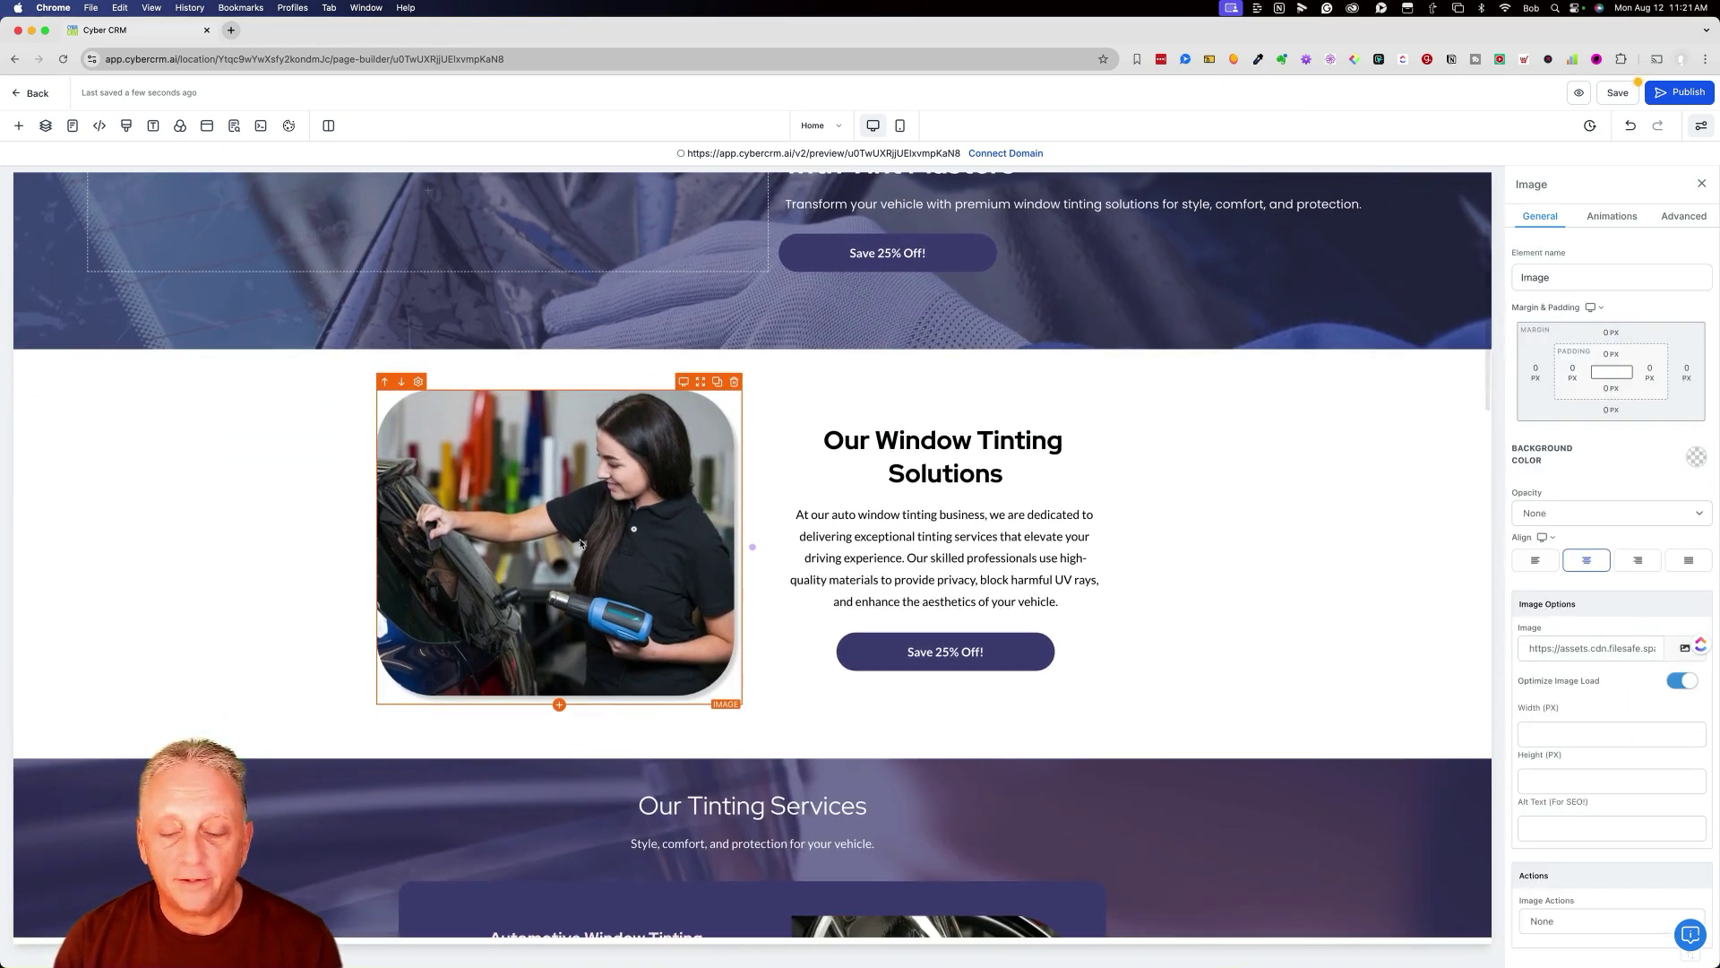
{"action": "scroll", "coordinate": [1100, 453], "scroll_direction": "down", "scroll_amount": 1}
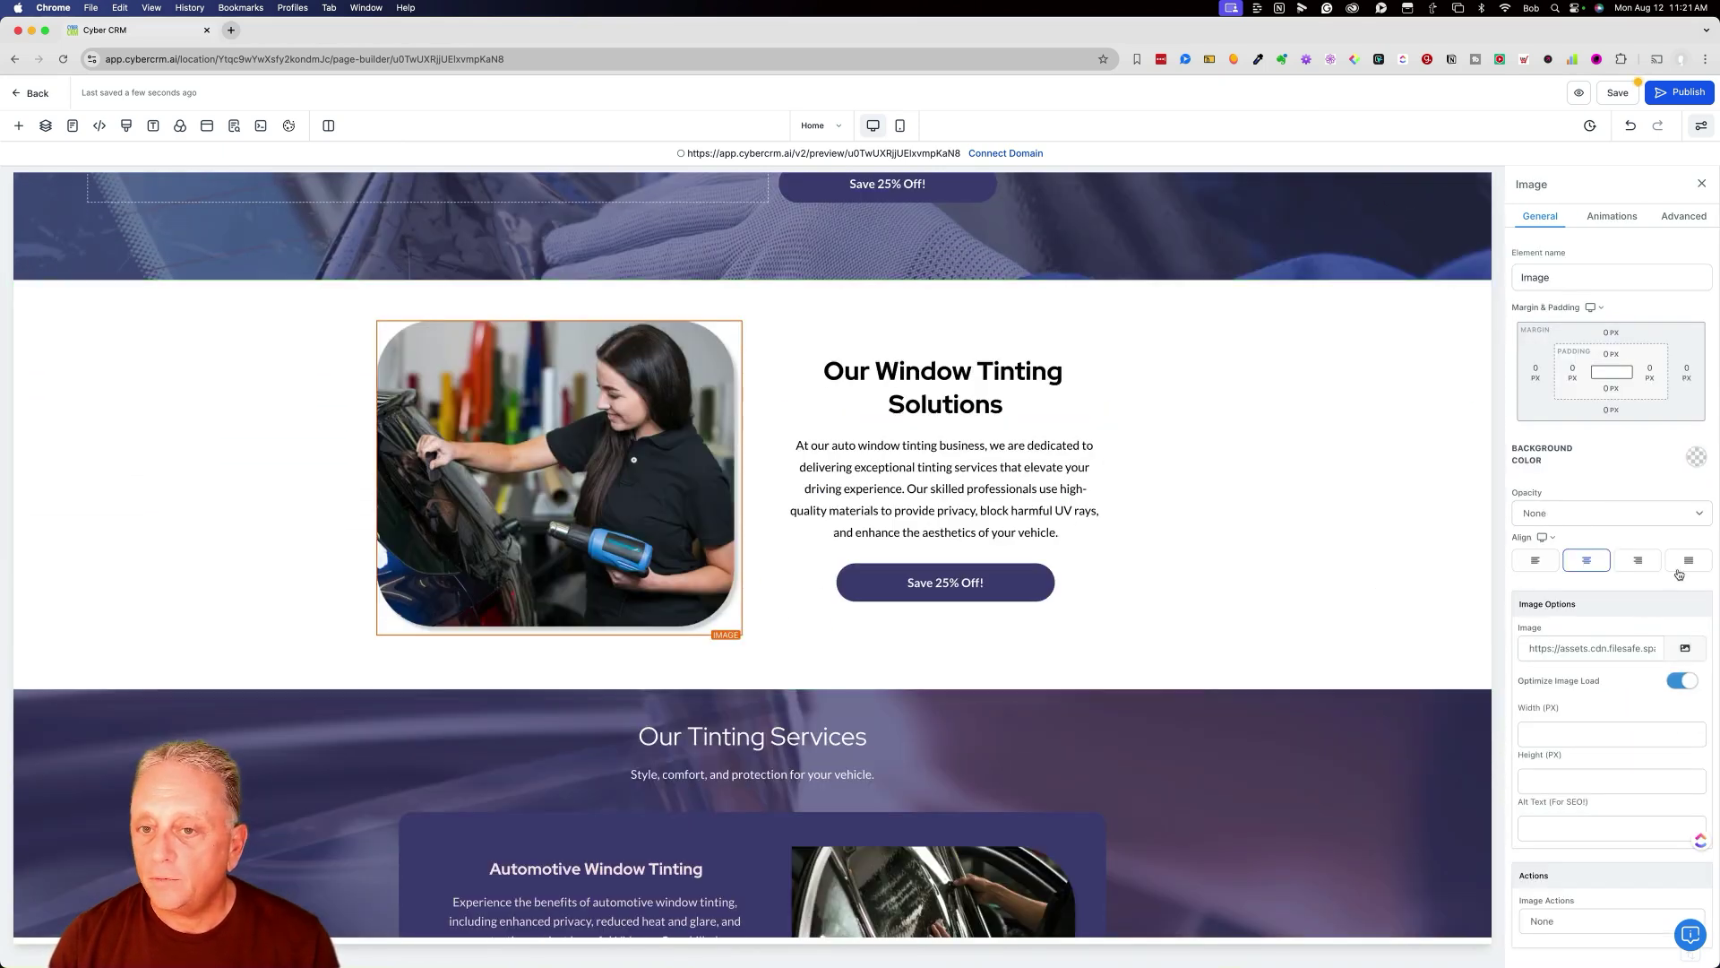
Generate 3 Photo-style AI images of a young man tinting a window with a hair dryer.
{"action": "left_click", "coordinate": [1684, 651]}
{"action": "left_click", "coordinate": [1500, 176]}
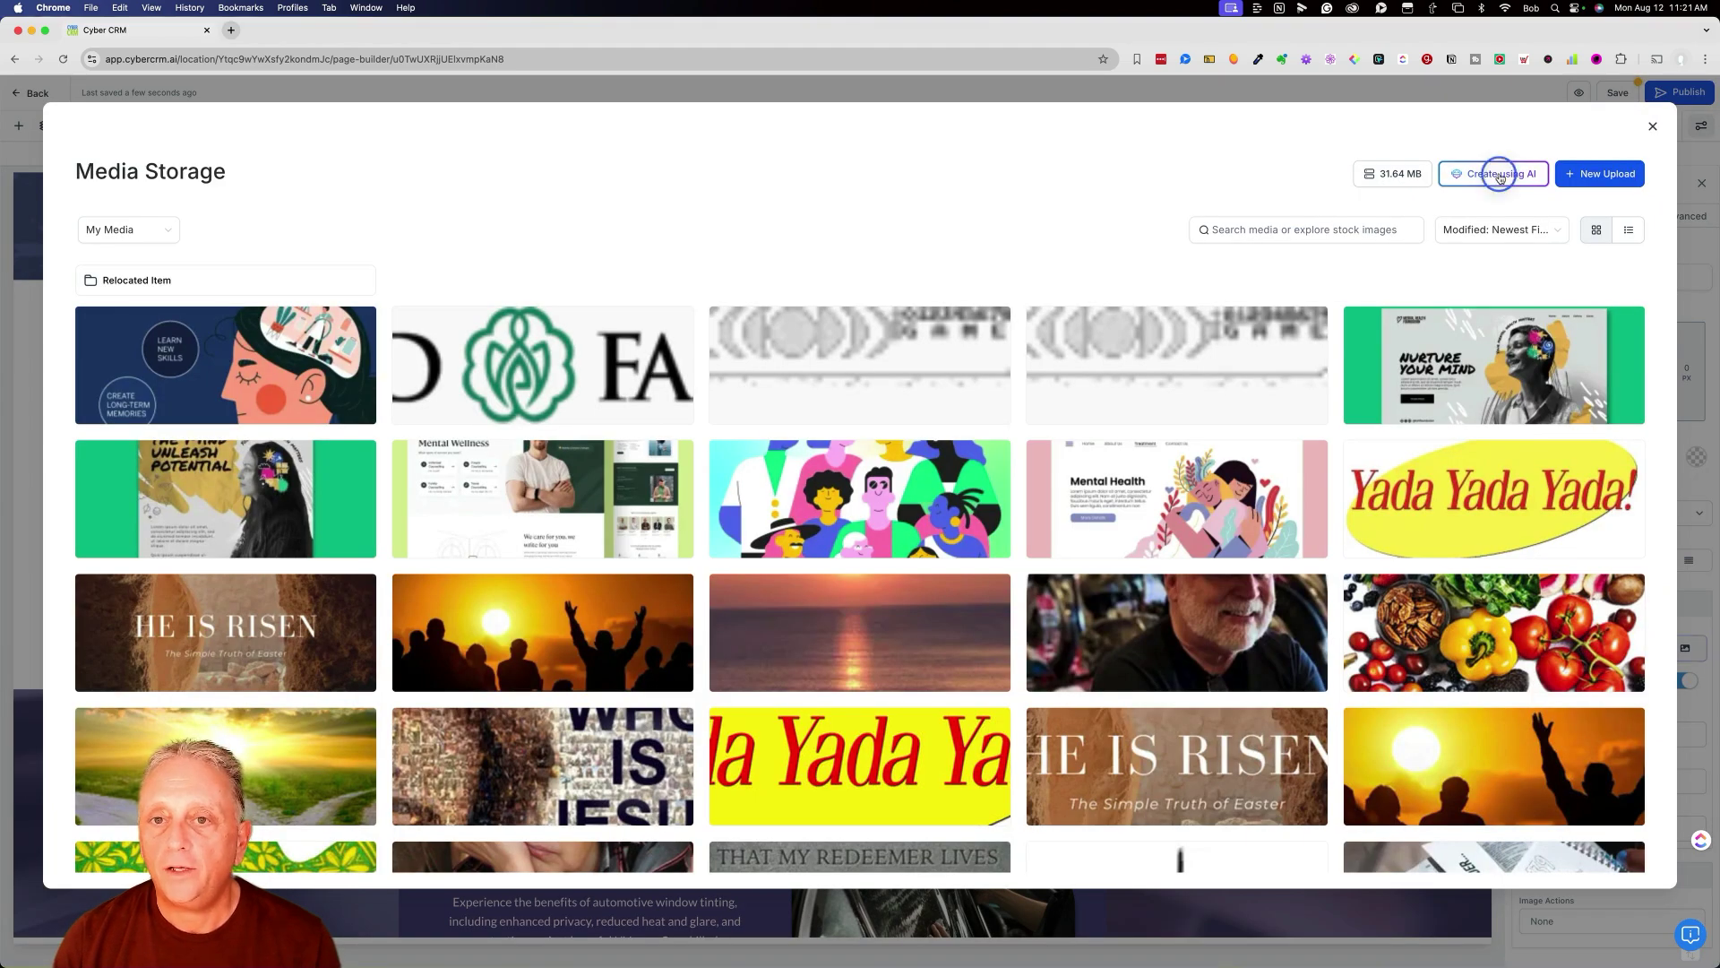
{"action": "left_click", "coordinate": [759, 419]}
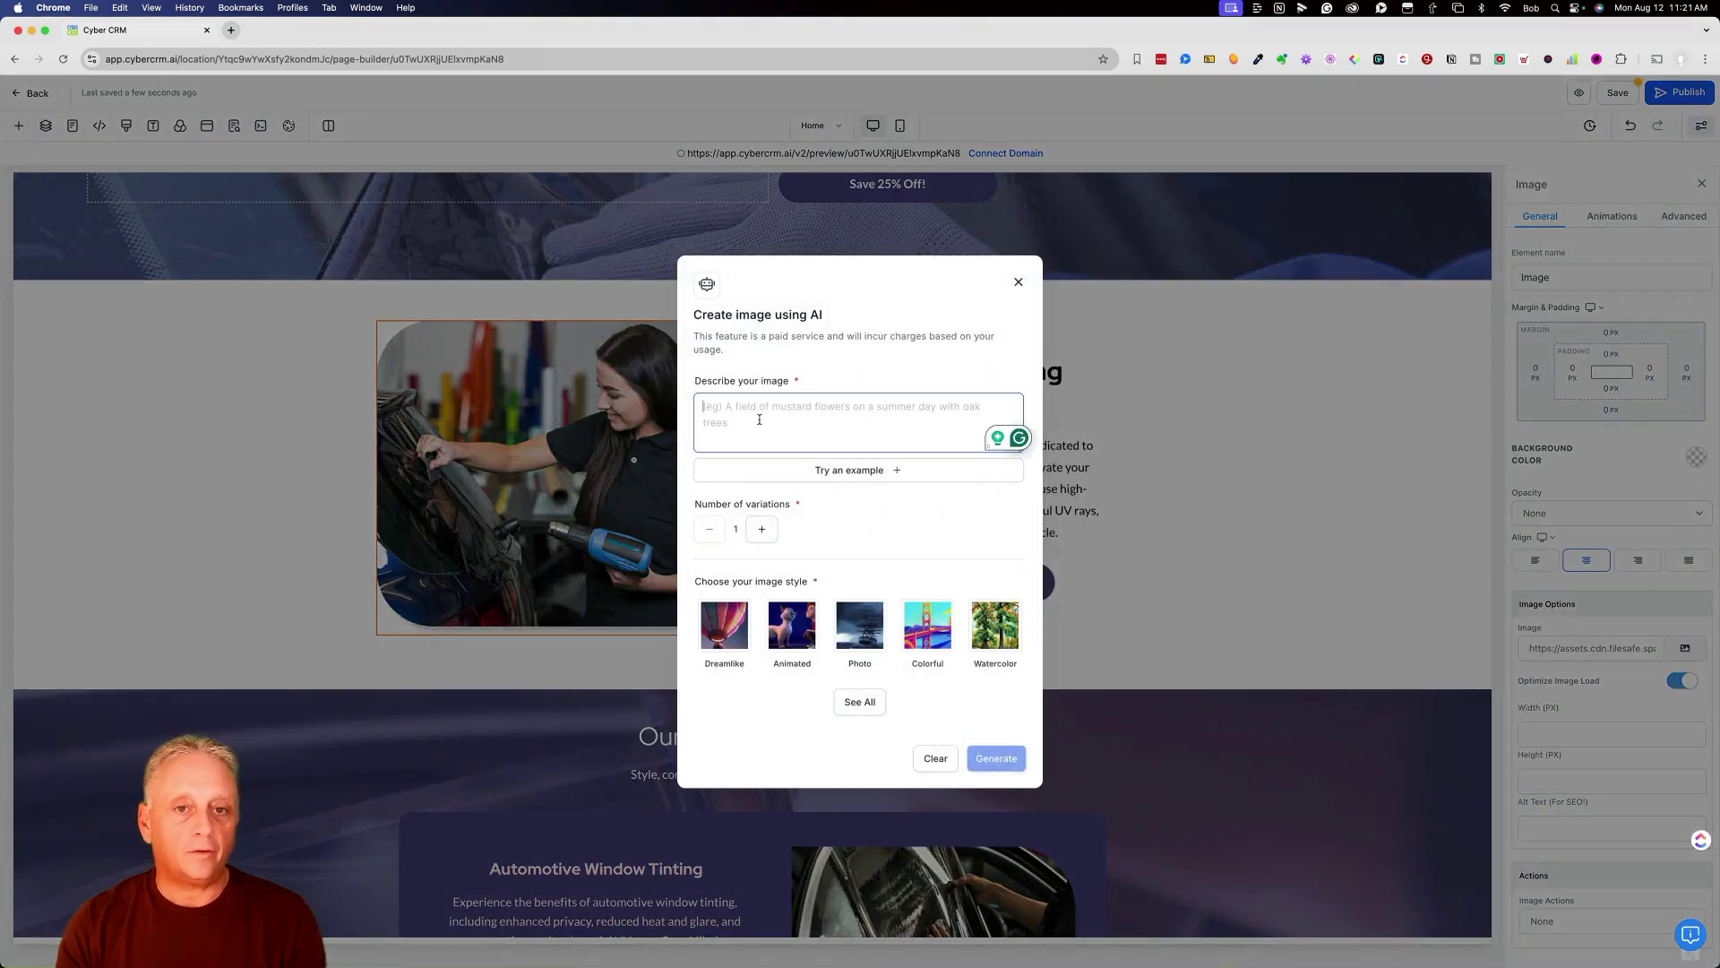
{"action": "type", "text": "young"}
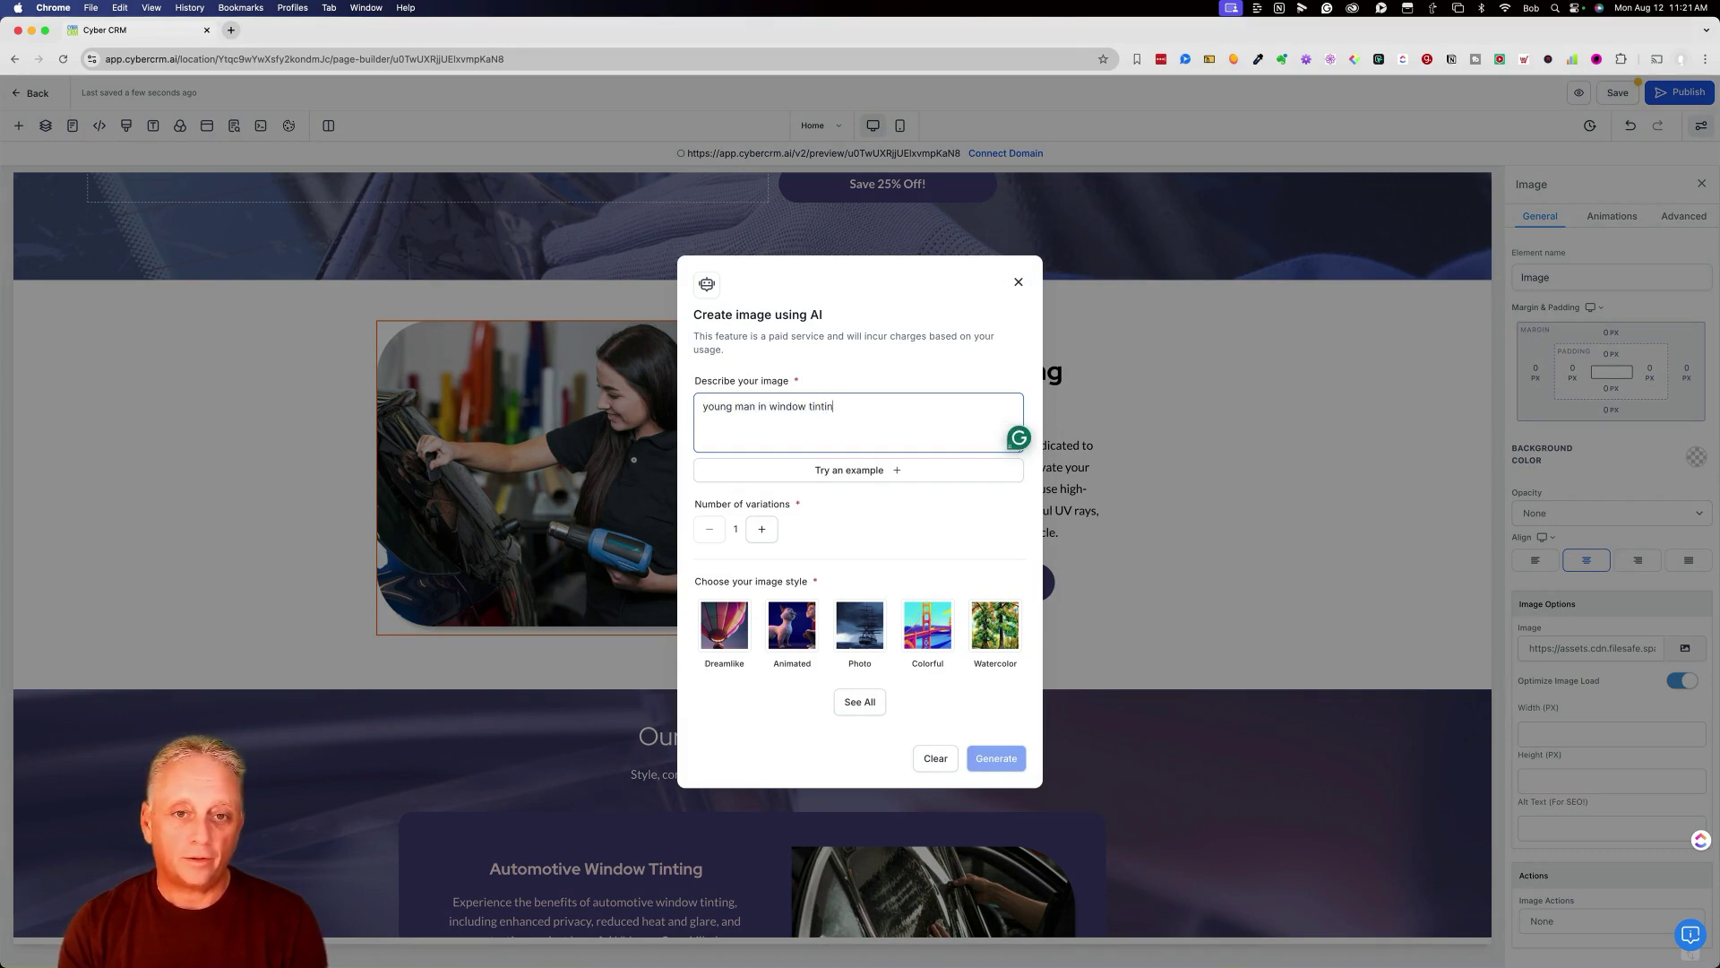
{"action": "type", "text": "man in window tinting business with "}
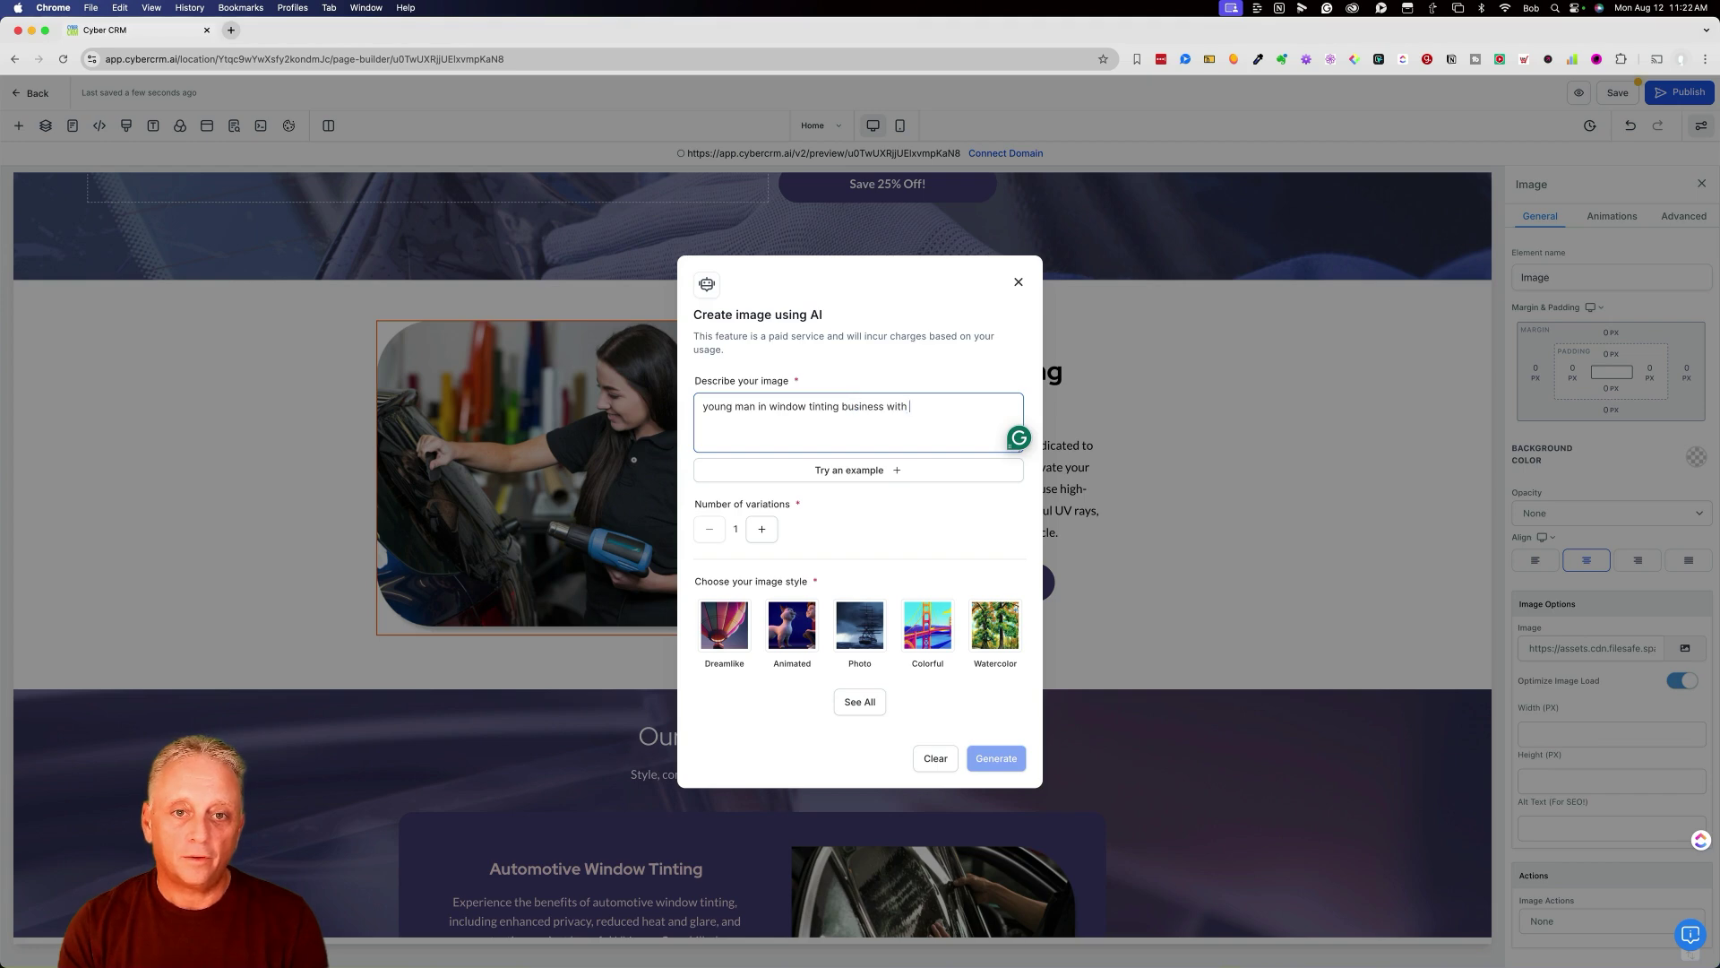
{"action": "type", "text": "hair dyer in hand"}
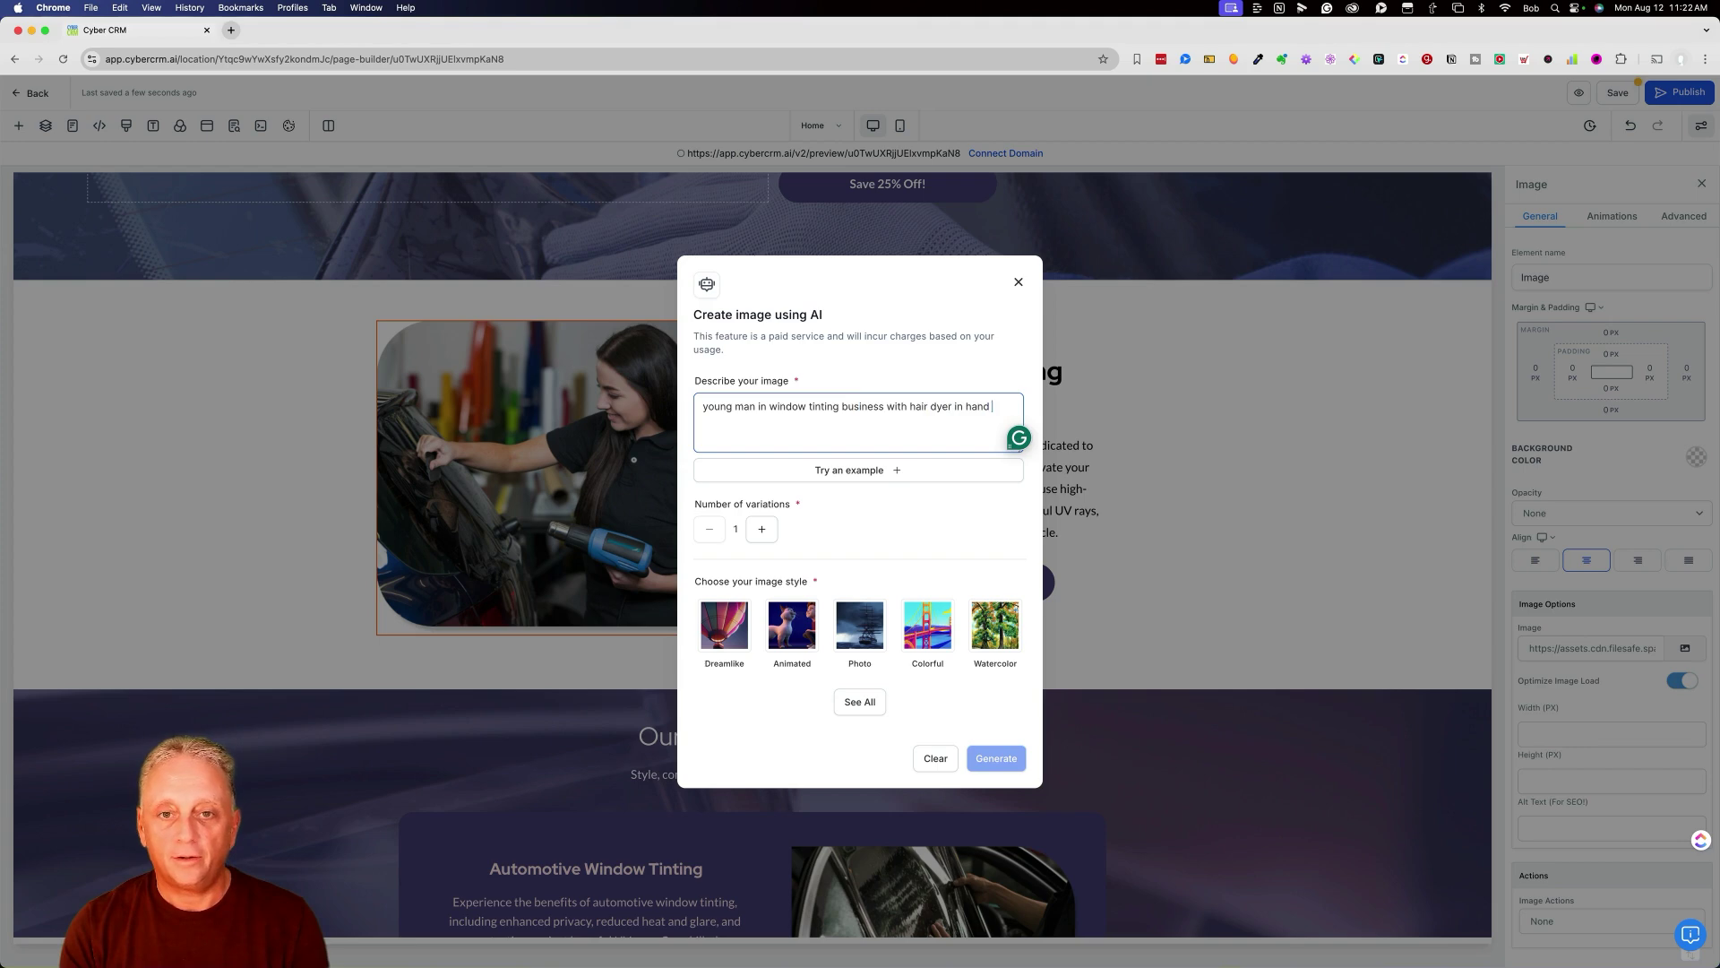
{"action": "type", "text": " tinting a window"}
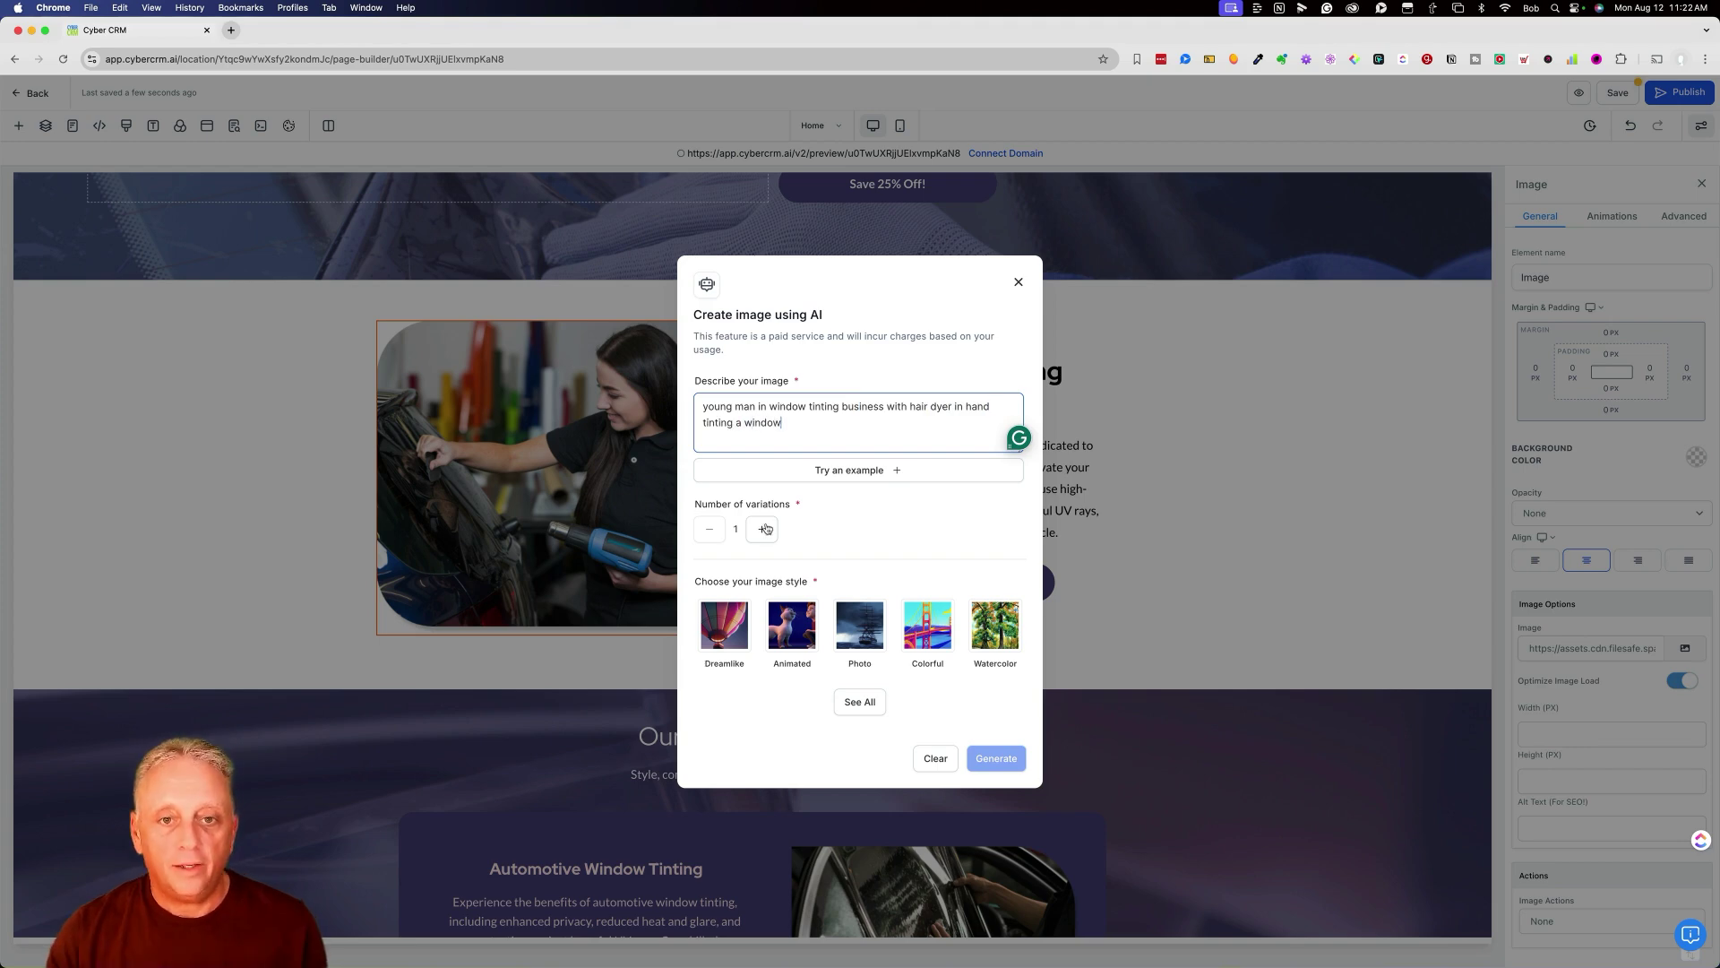
{"action": "left_click", "coordinate": [762, 529]}
{"action": "left_click", "coordinate": [763, 529]}
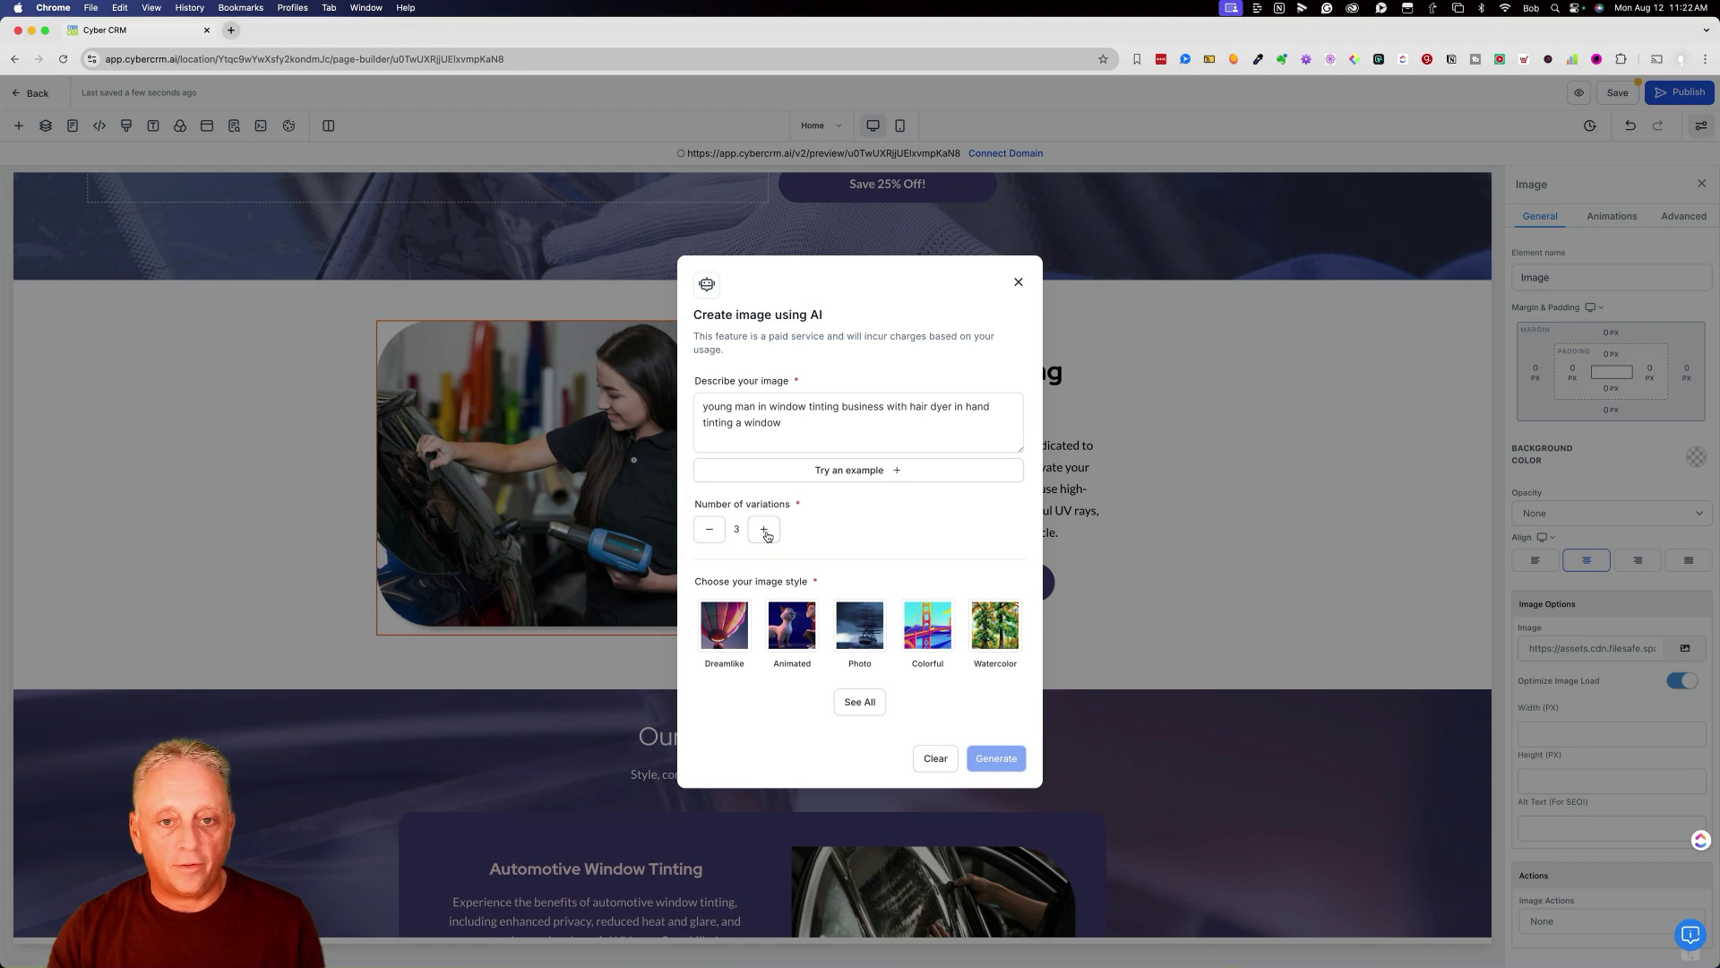
{"action": "left_click", "coordinate": [859, 639]}
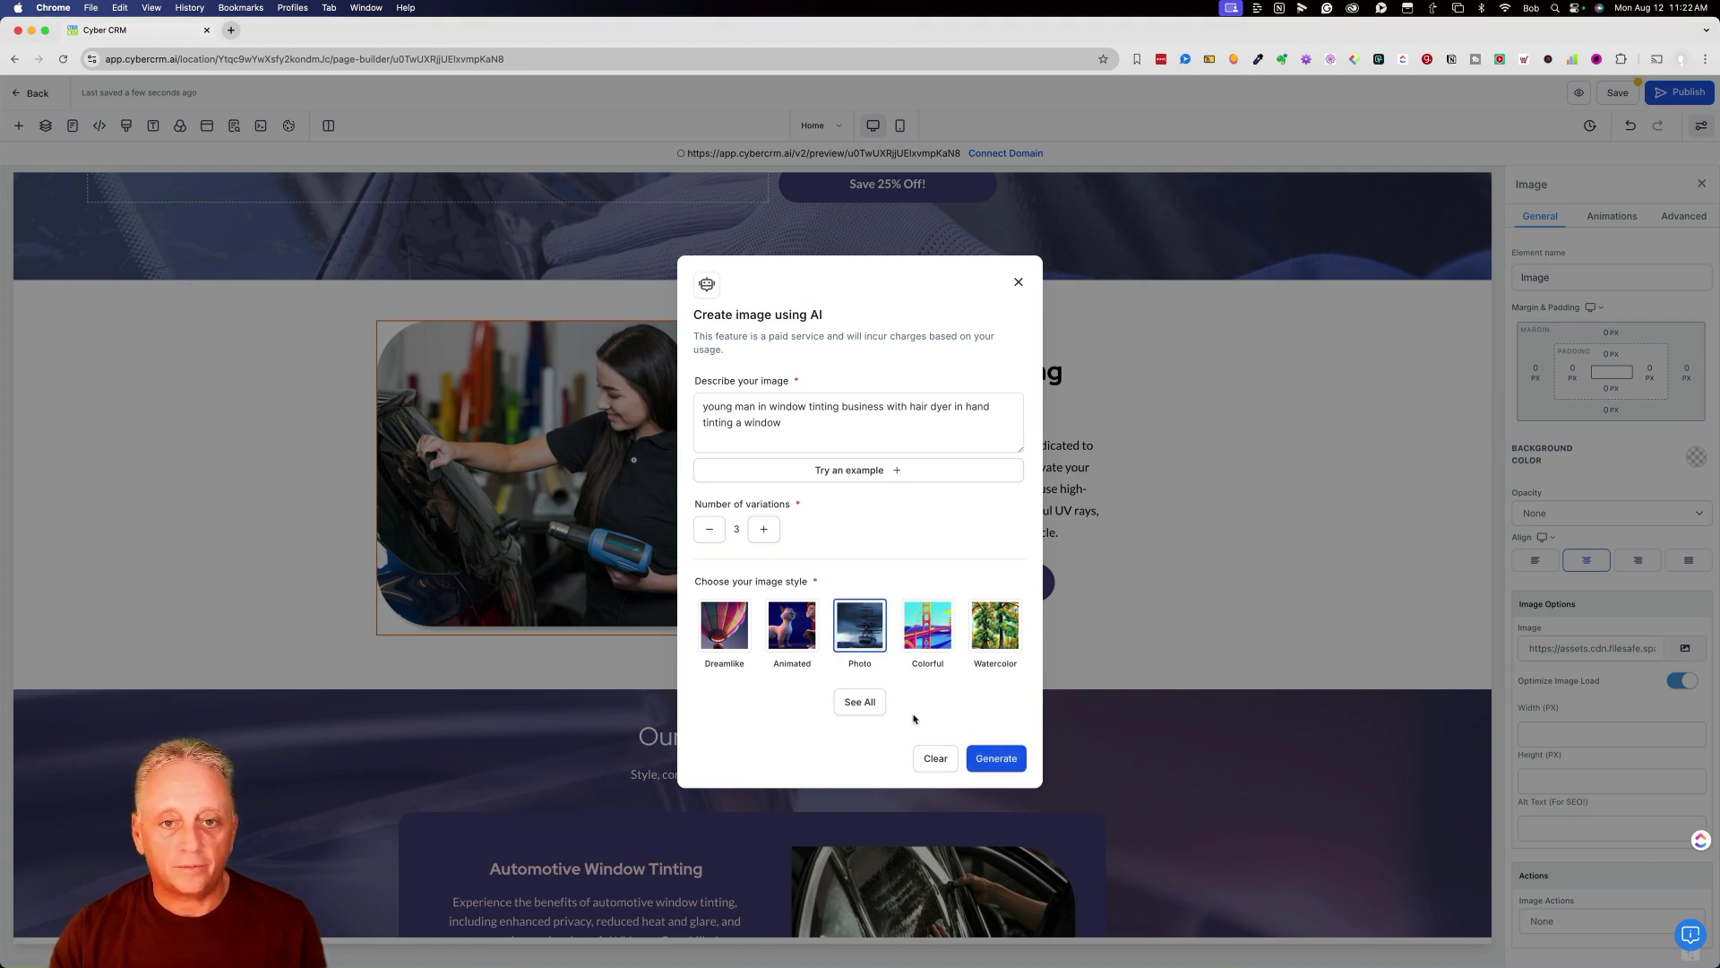
{"action": "left_click", "coordinate": [1000, 758]}
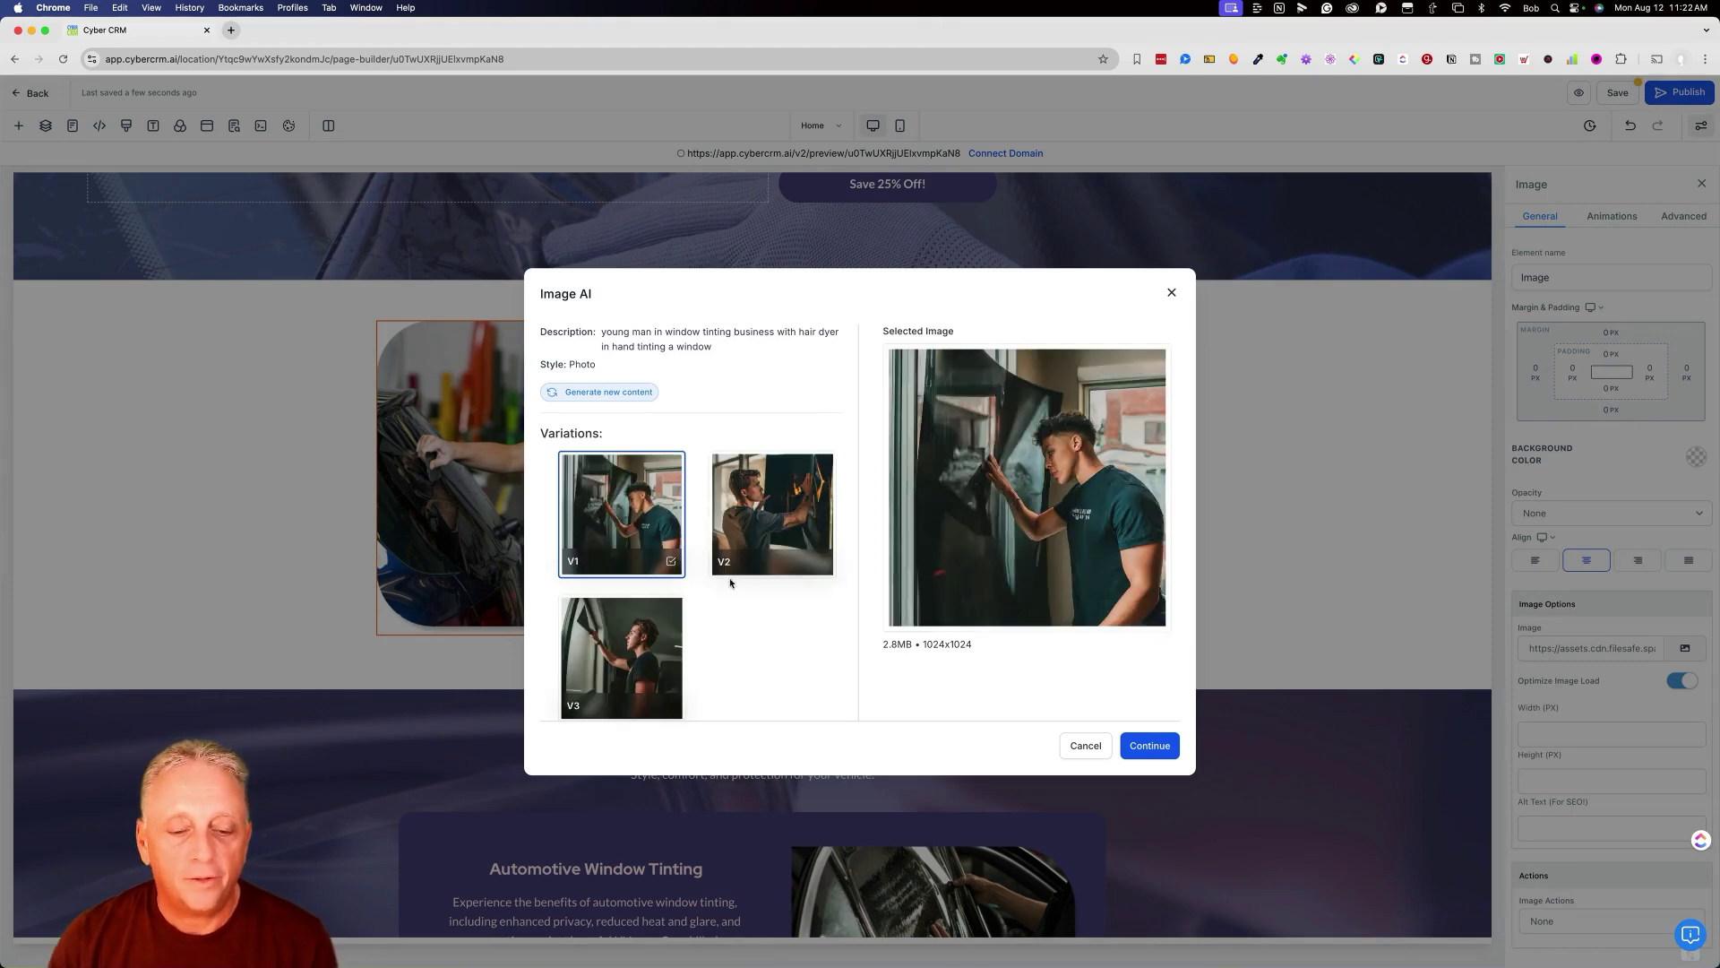
Preview variations V1, V2 and V3, then choose V3, the man tinting a dark window.
{"action": "left_click", "coordinate": [756, 528]}
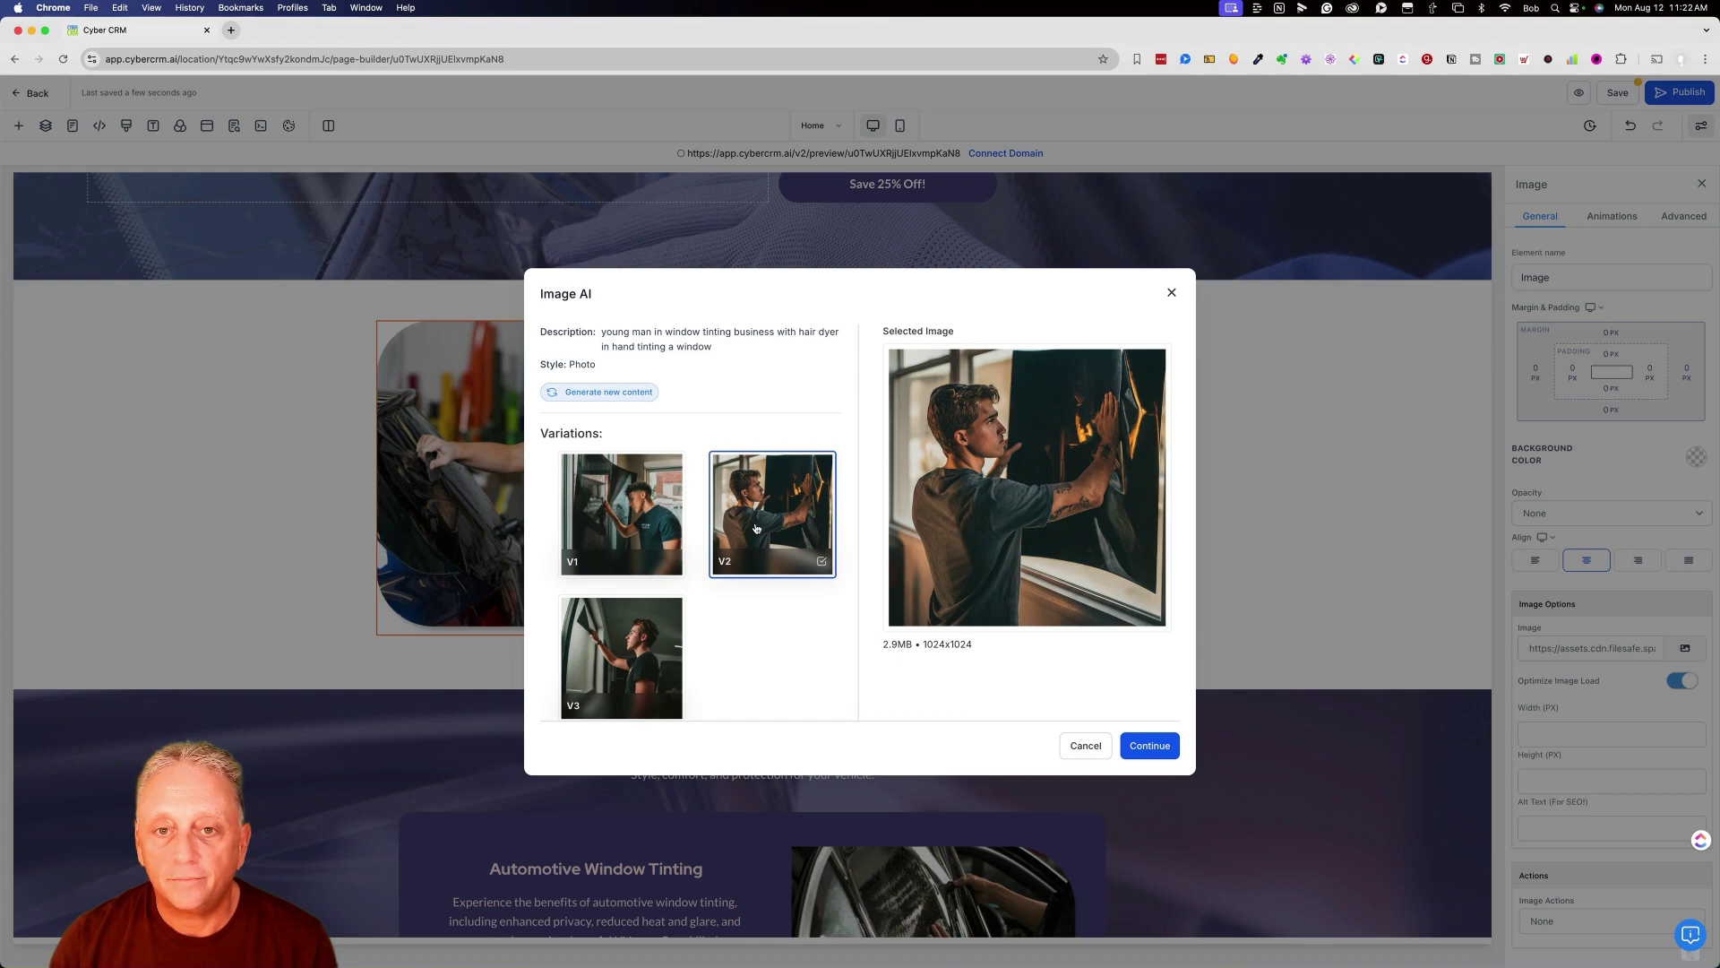
{"action": "left_click", "coordinate": [633, 660]}
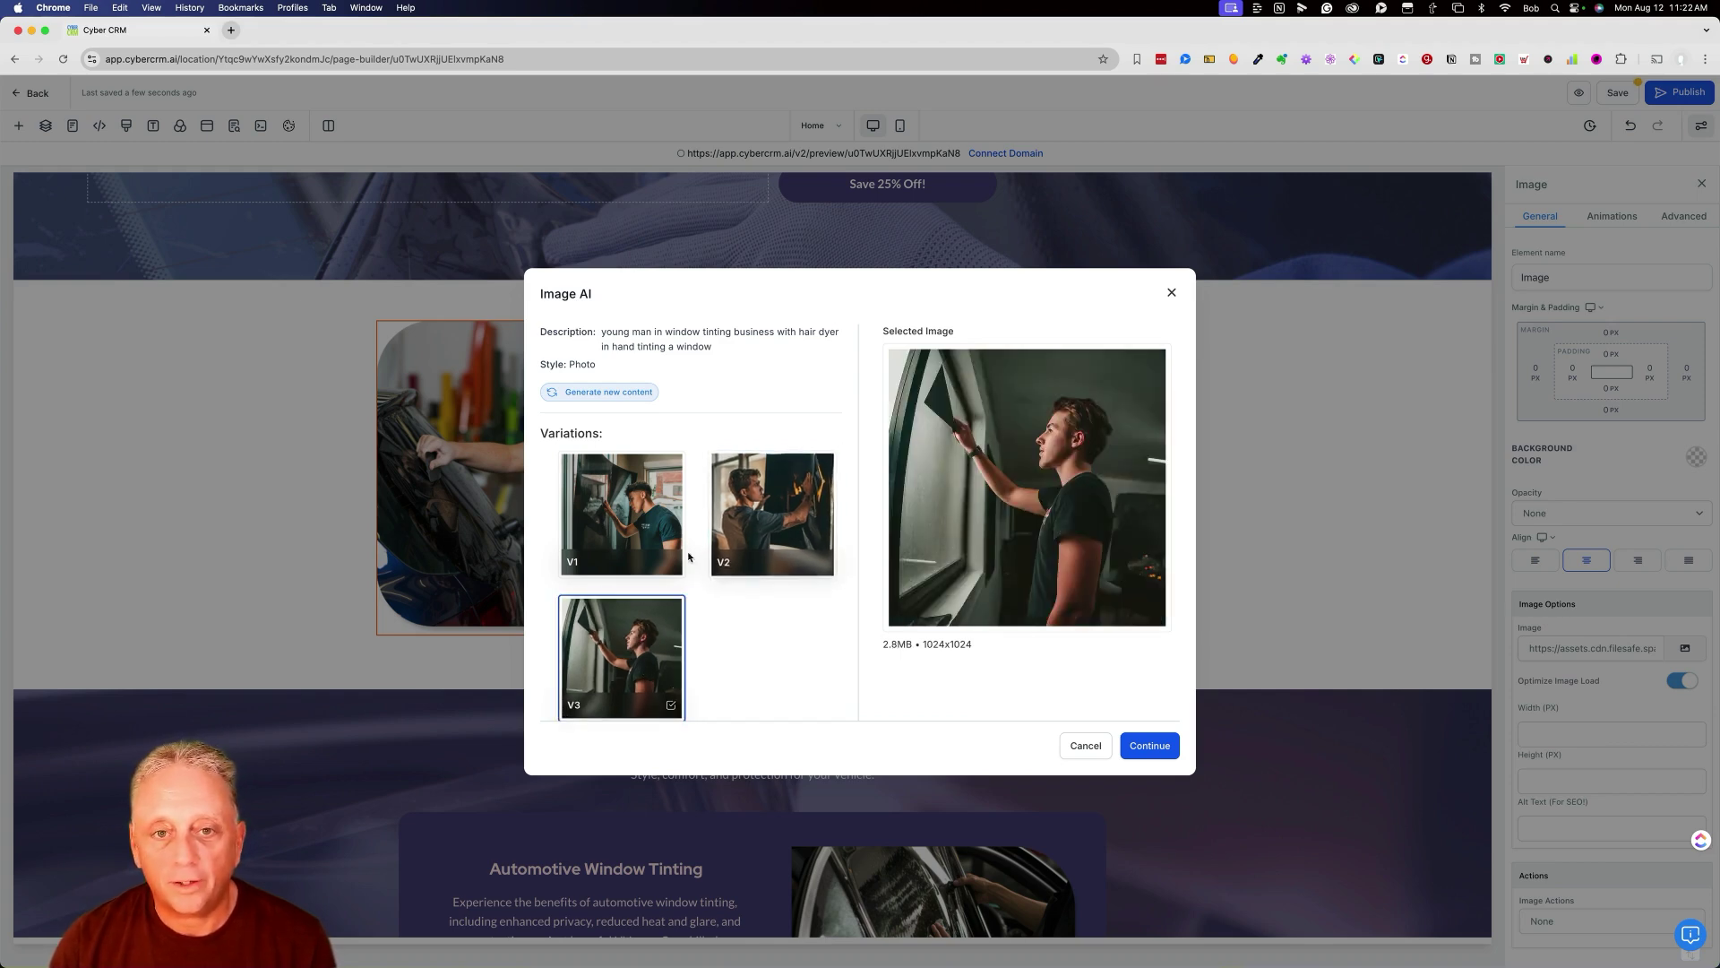
{"action": "left_click", "coordinate": [620, 515]}
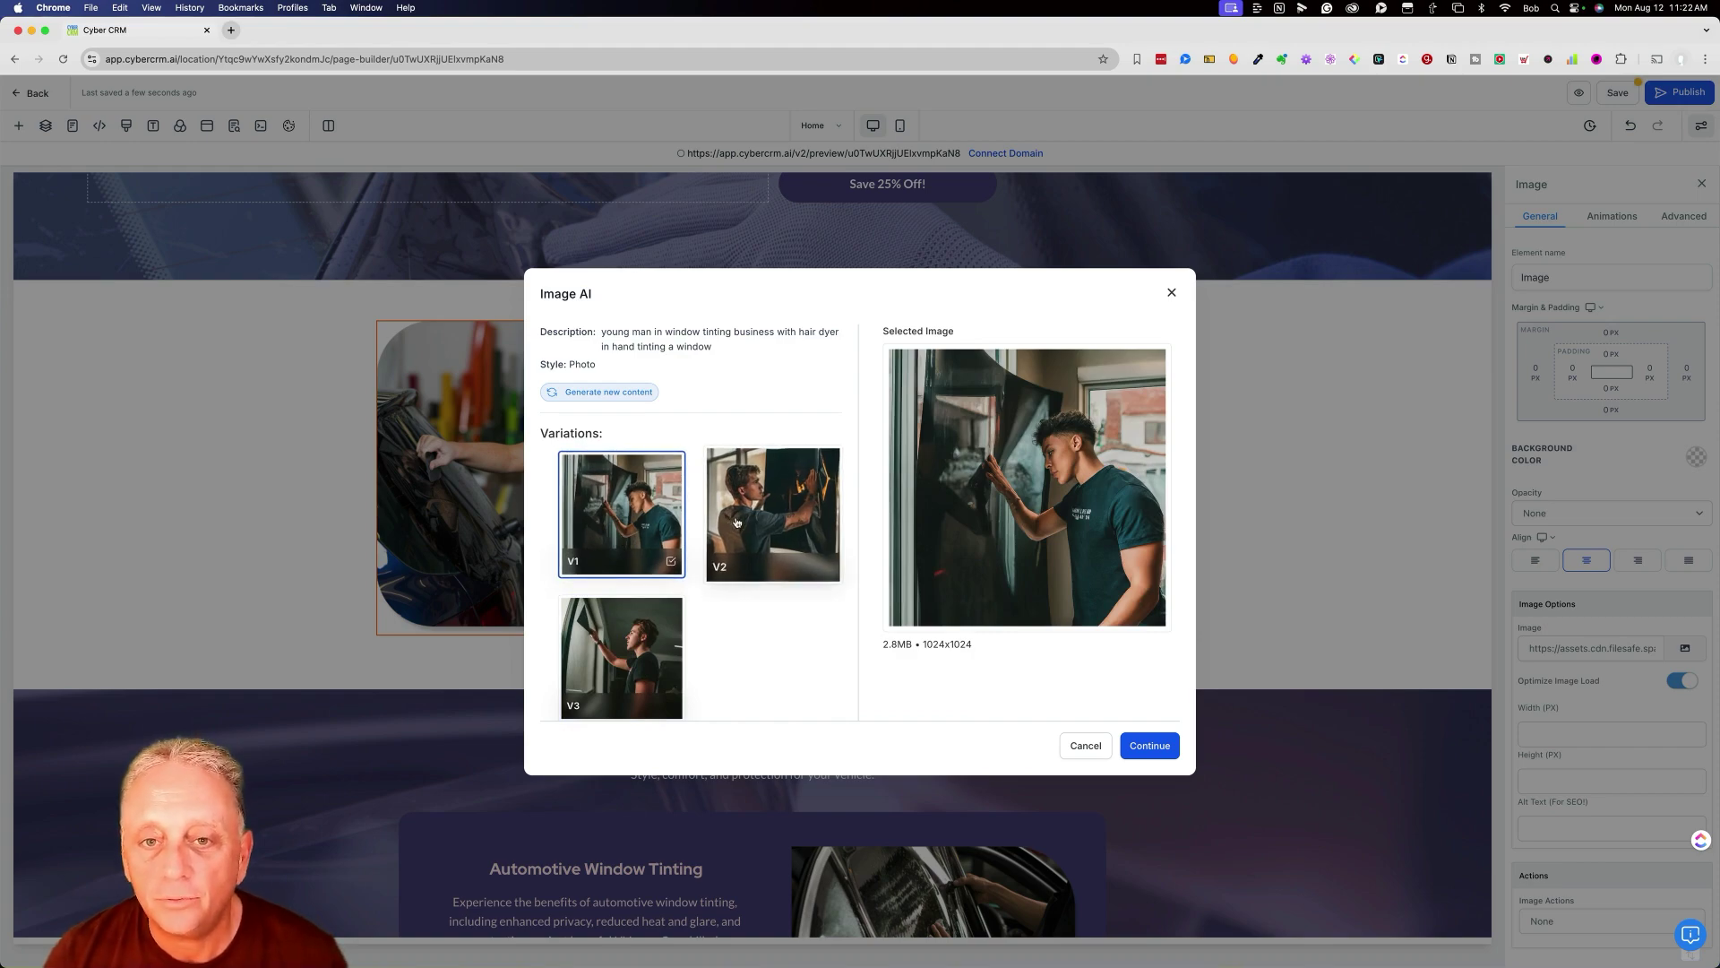
{"action": "left_click", "coordinate": [778, 509]}
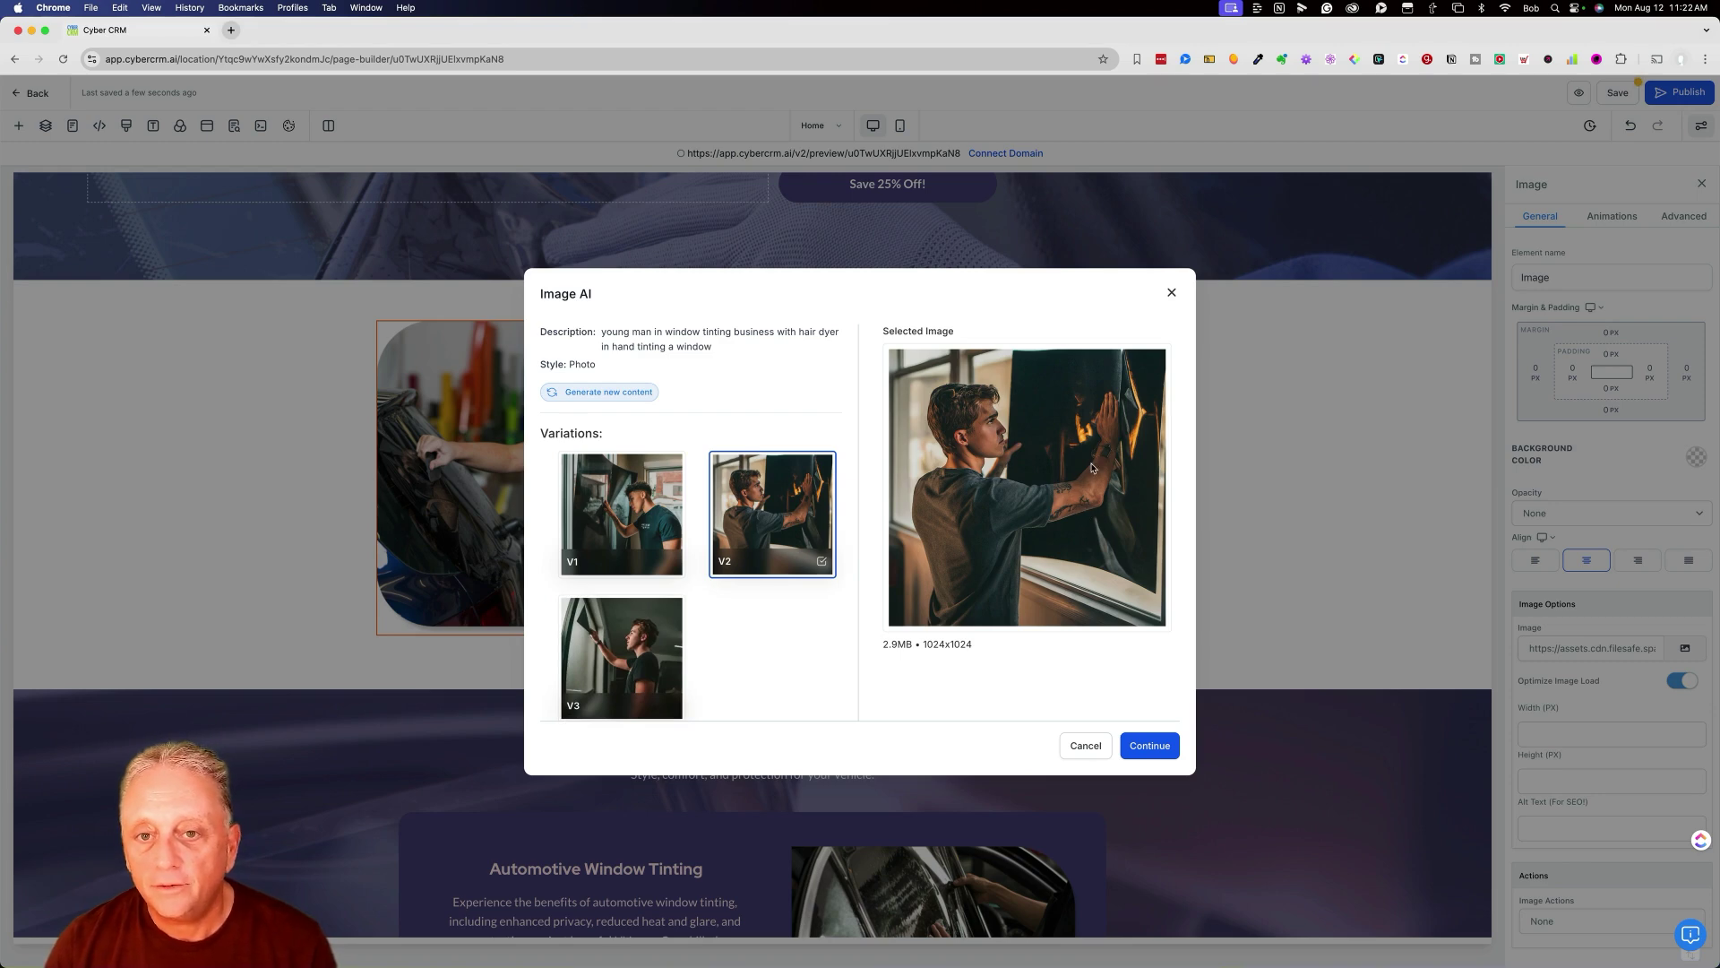
{"action": "left_click", "coordinate": [641, 663]}
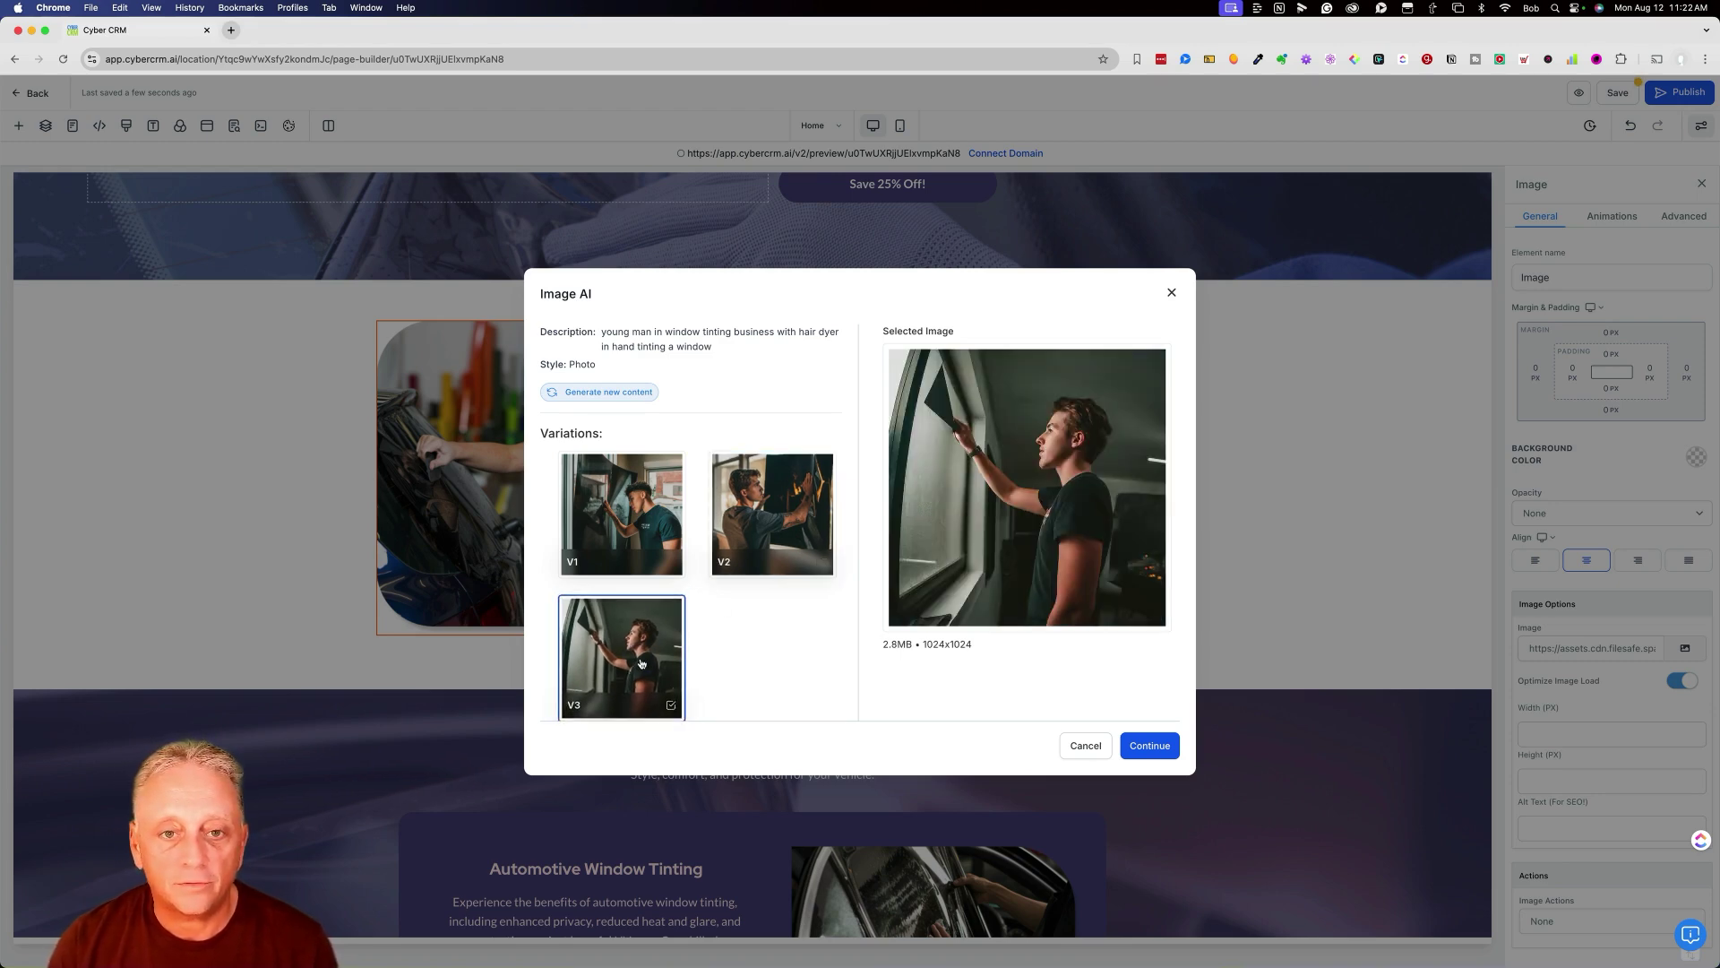
Place the new AI image from the Content AI folder into the About section photo.
{"action": "left_click", "coordinate": [1162, 747]}
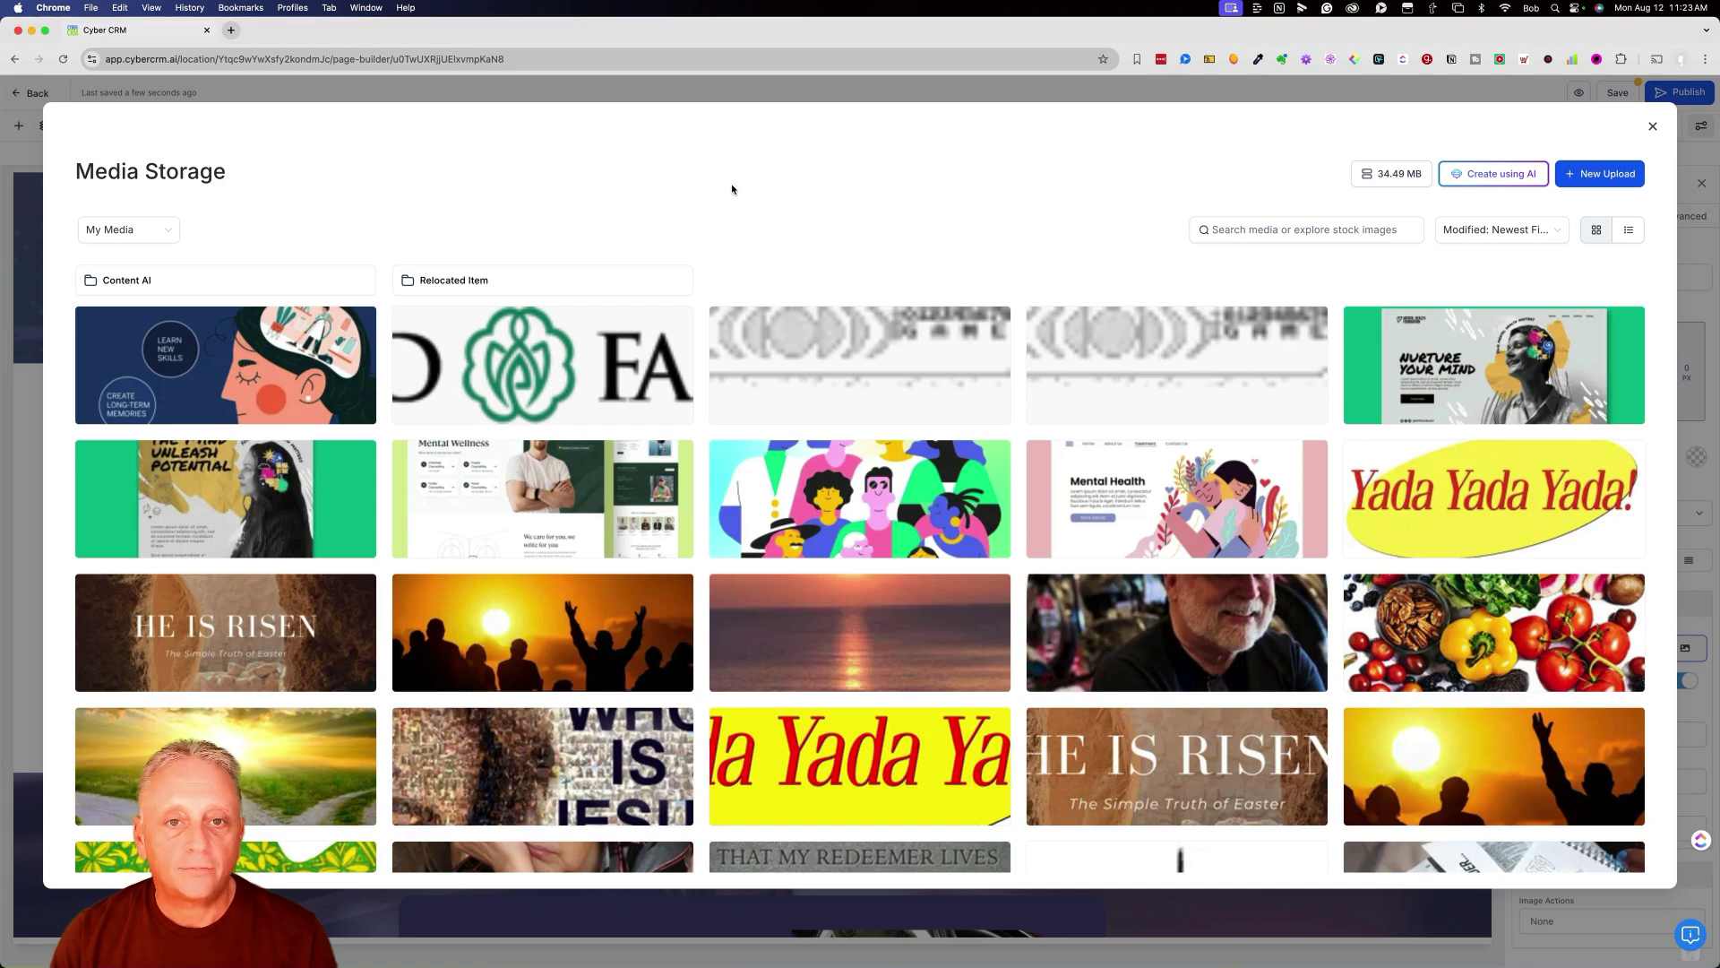
{"action": "left_click", "coordinate": [286, 281]}
{"action": "left_click", "coordinate": [287, 289]}
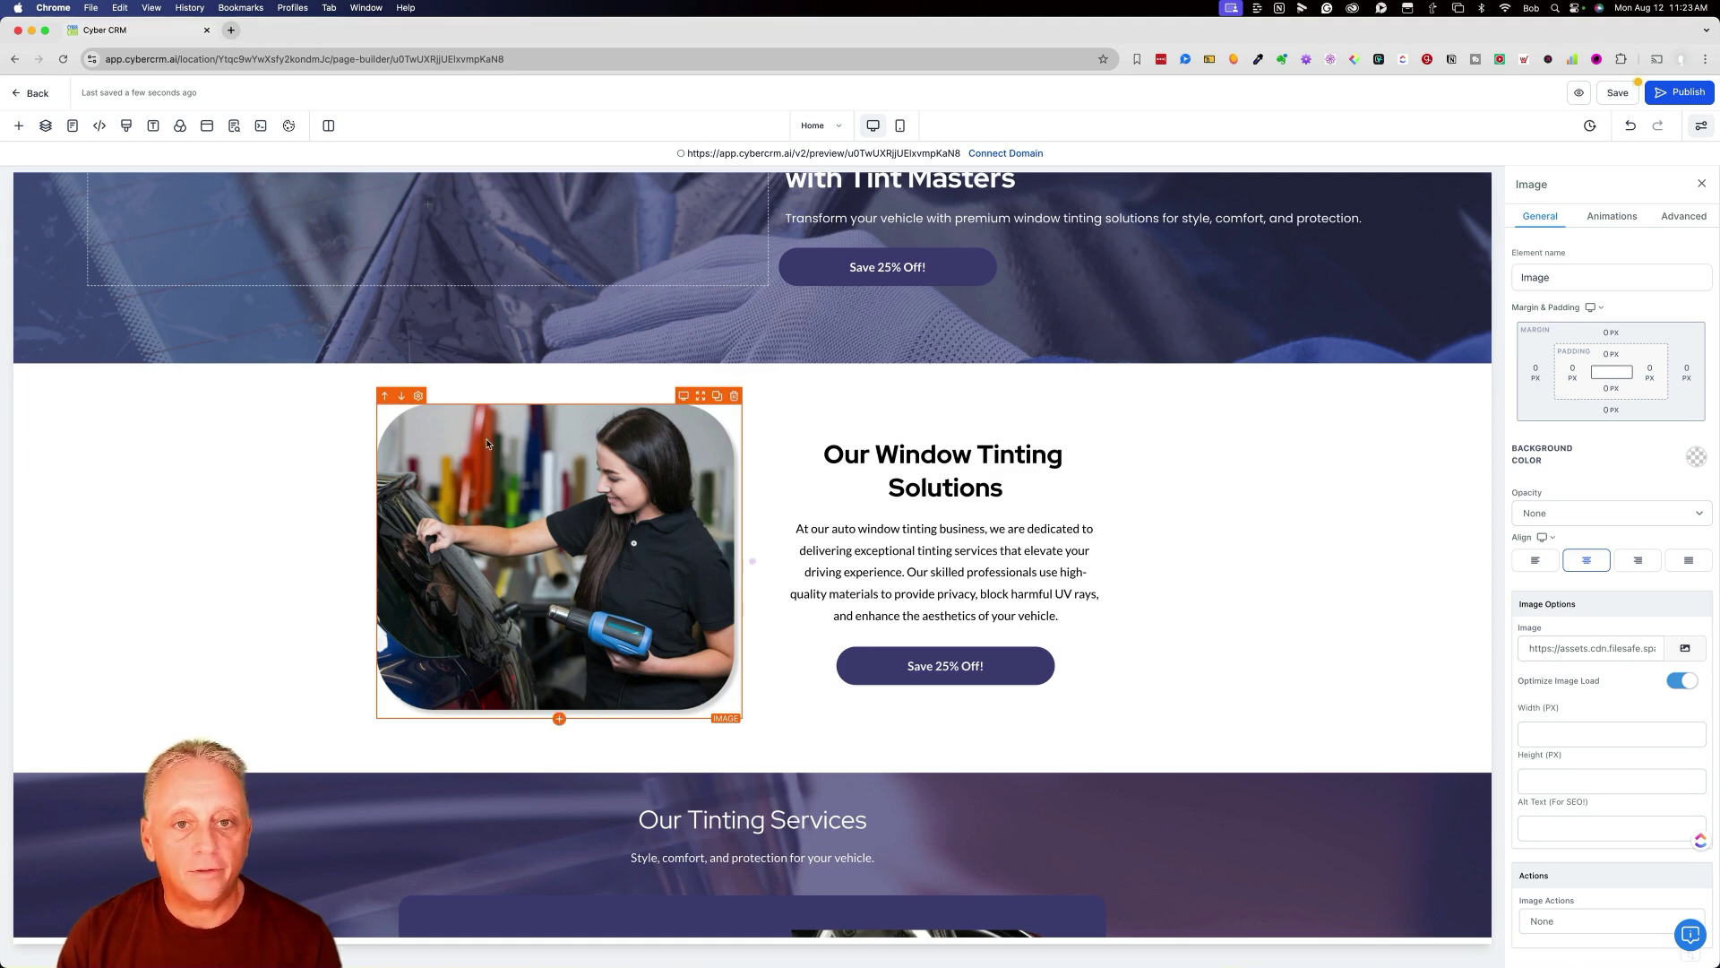
{"action": "left_click", "coordinate": [792, 446]}
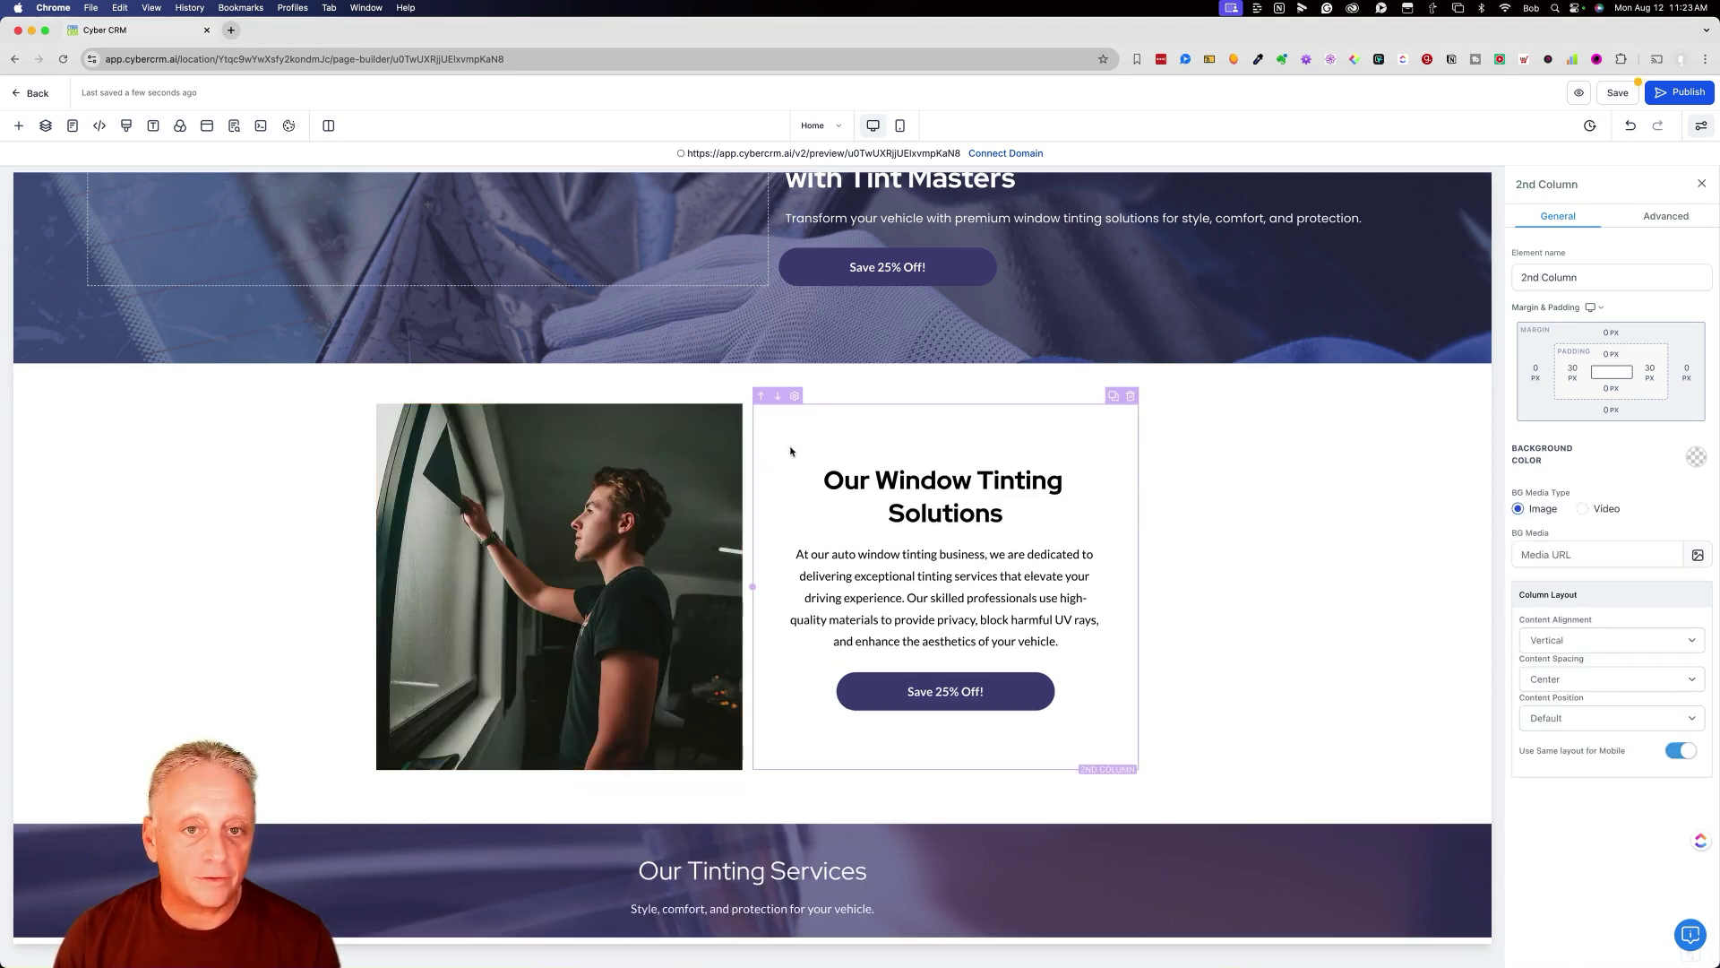
{"action": "left_click", "coordinate": [666, 475]}
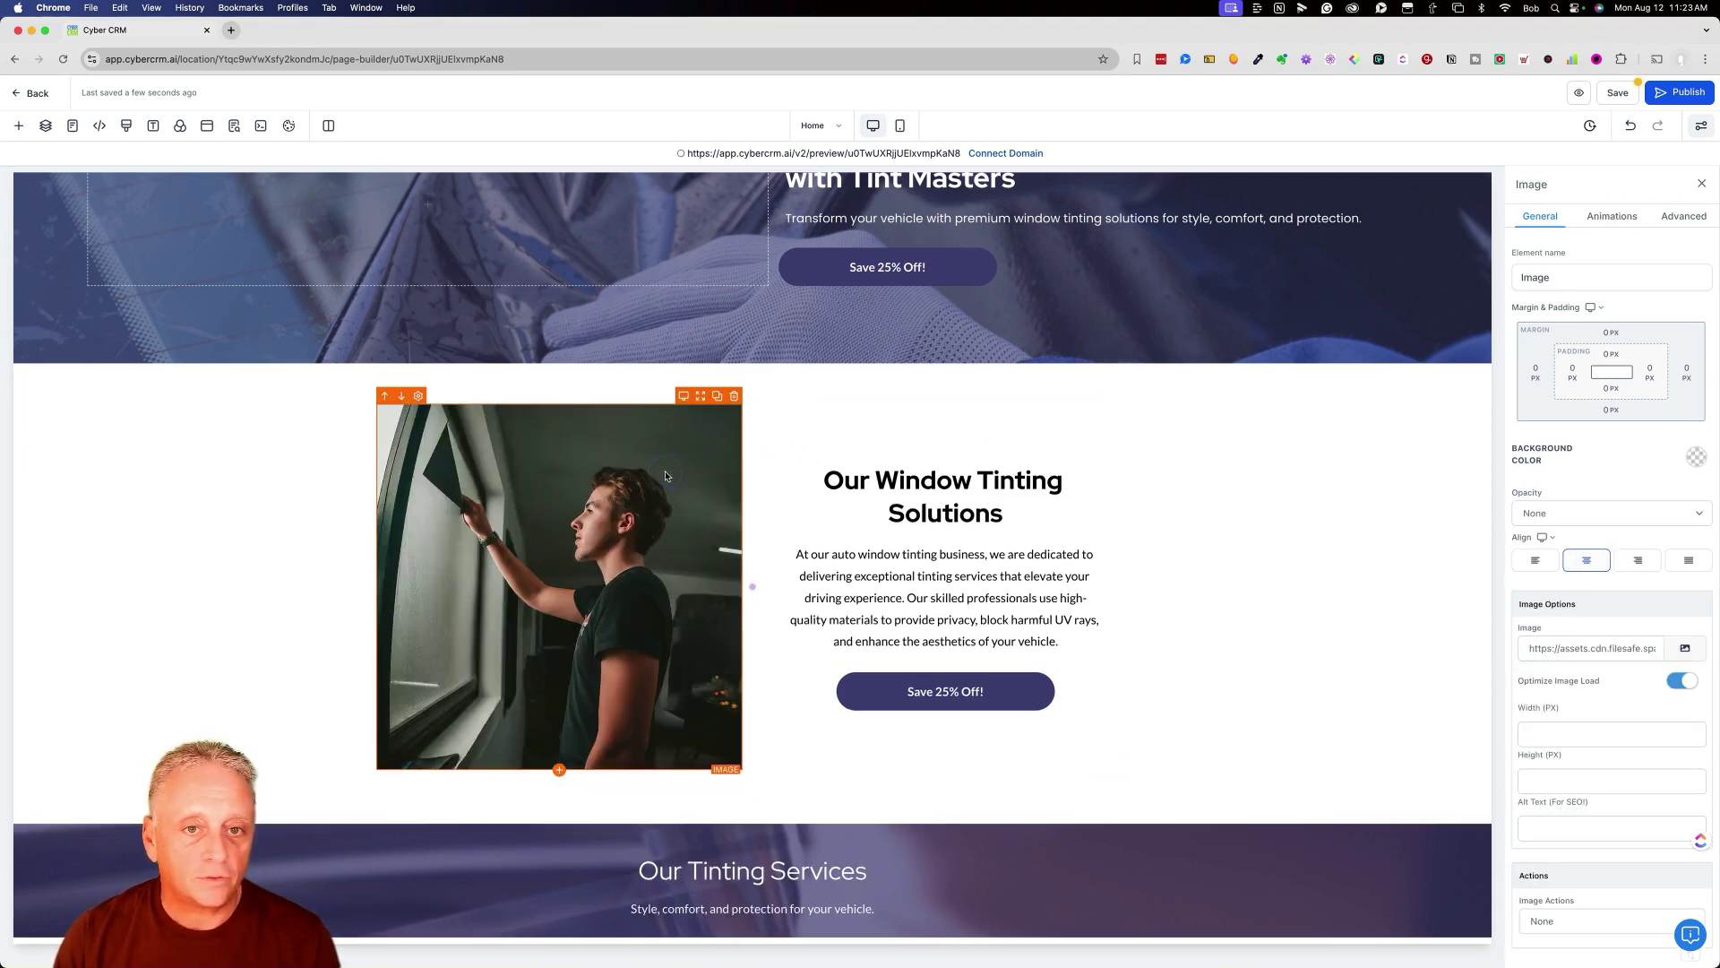
Give the photo Round Corners and a 2px outer box shadow.
{"action": "left_click", "coordinate": [1691, 222]}
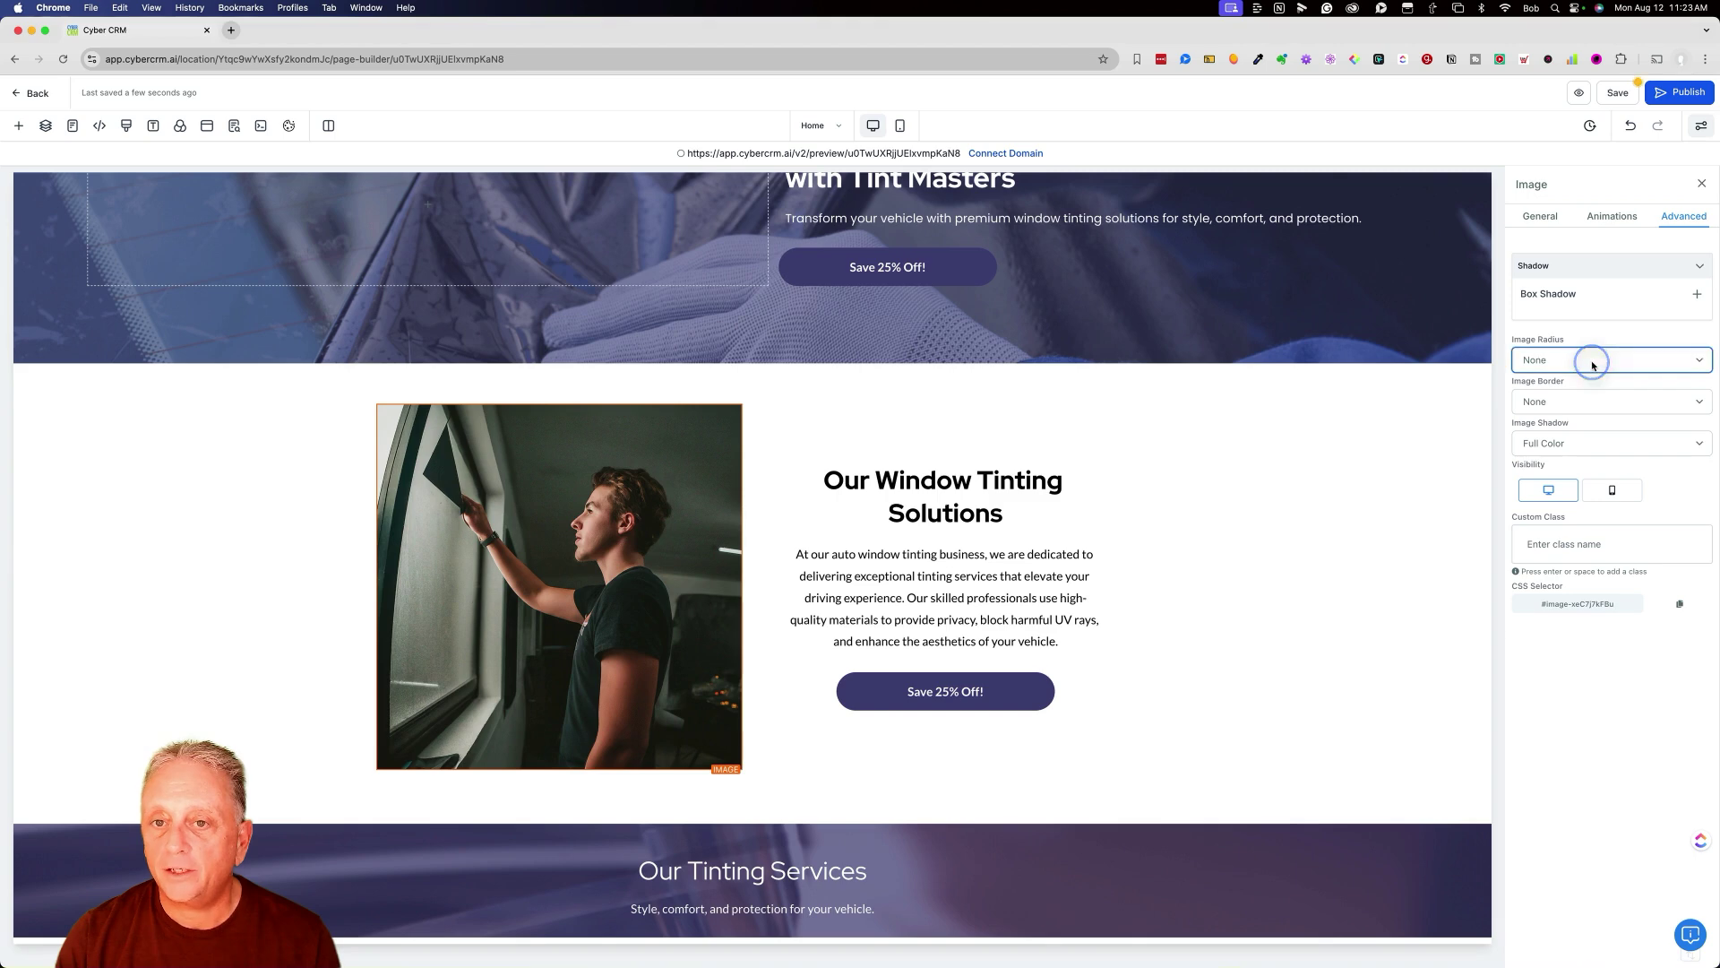
{"action": "left_click", "coordinate": [1580, 400]}
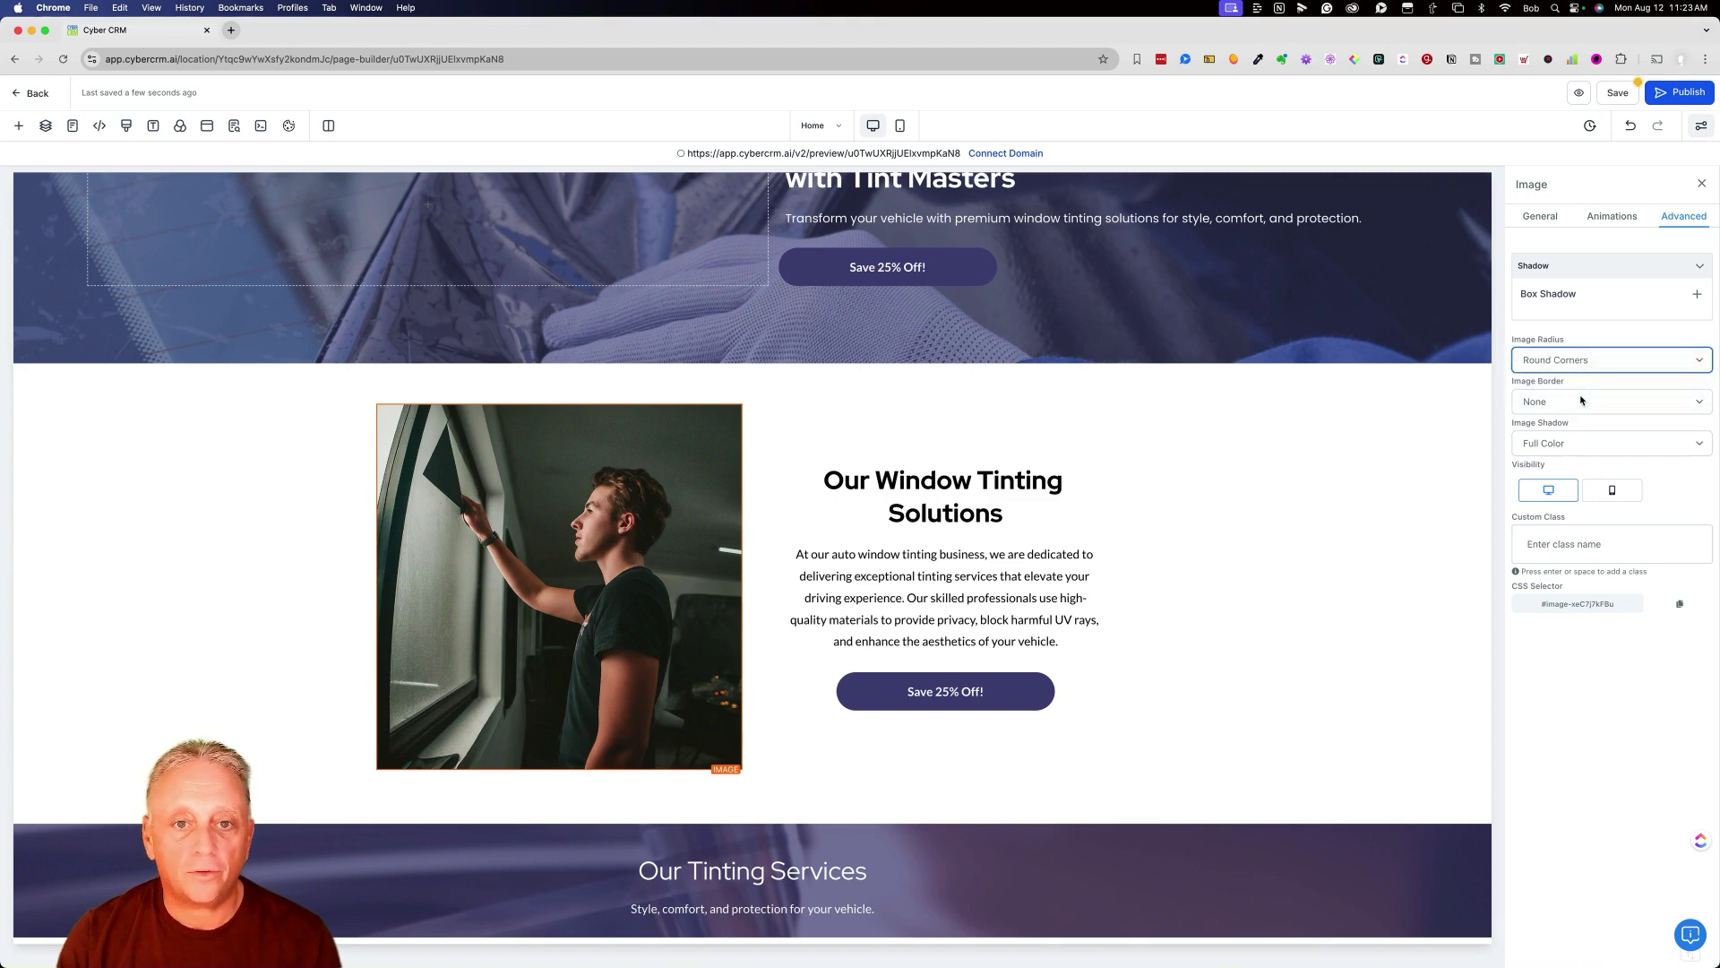
{"action": "left_click", "coordinate": [1698, 293]}
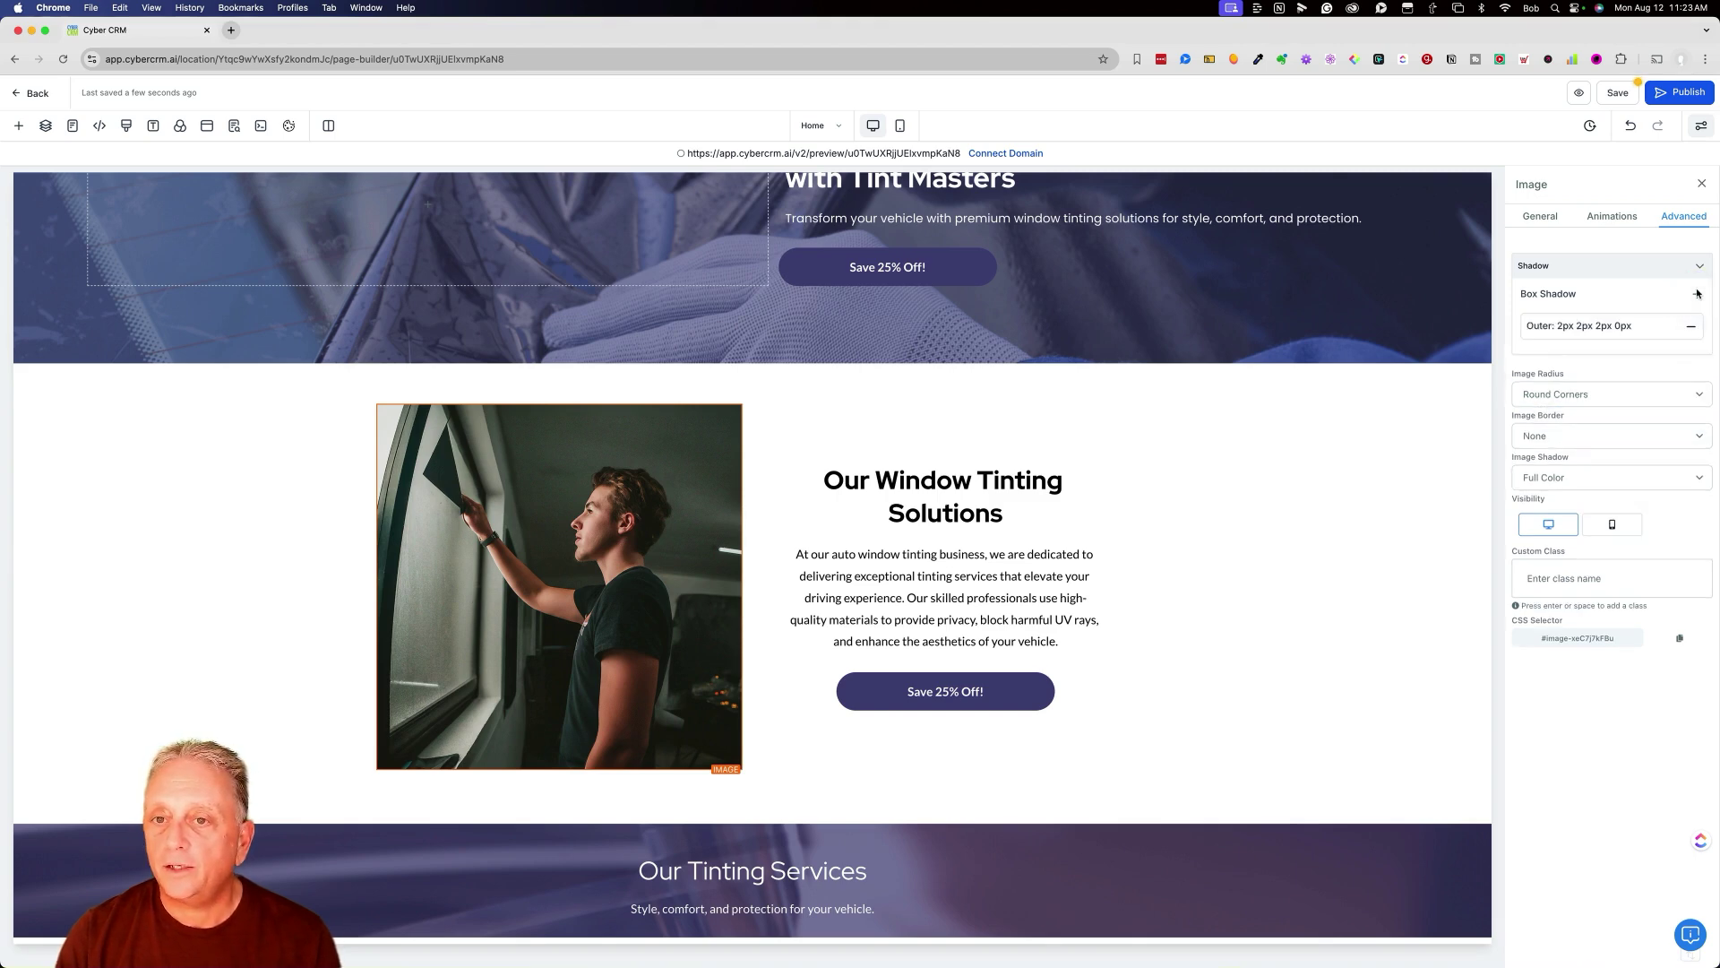
{"action": "left_click", "coordinate": [1344, 399]}
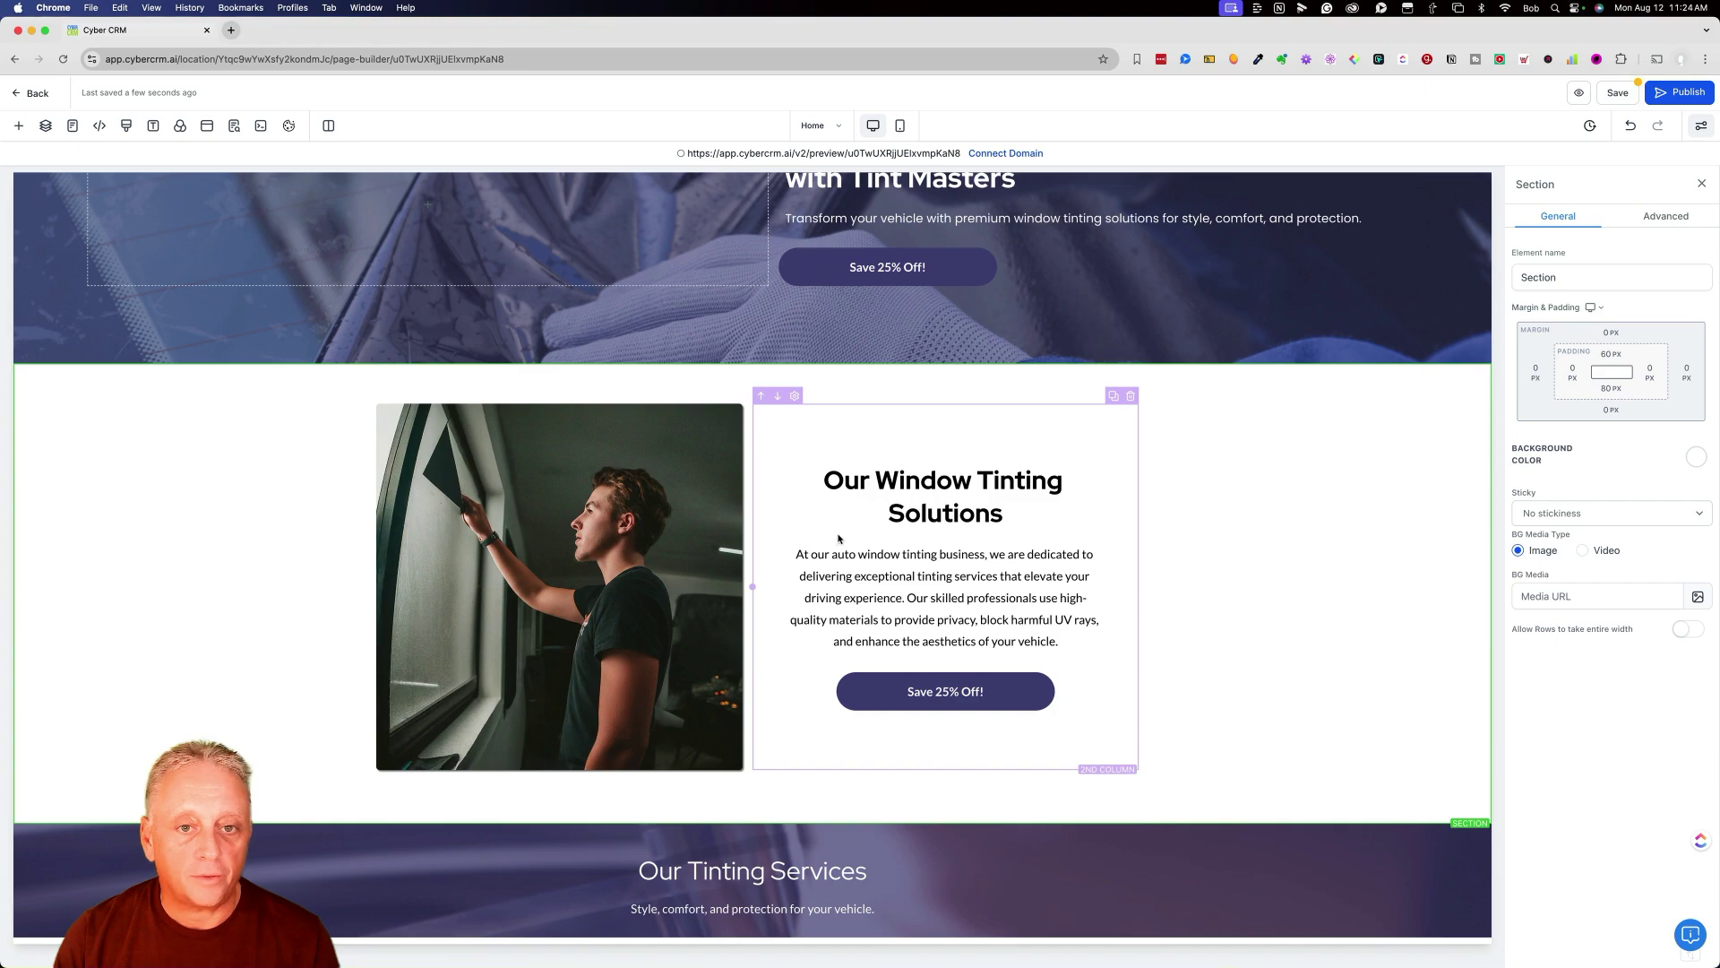
{"action": "scroll", "coordinate": [838, 537], "scroll_direction": "down", "scroll_amount": 12}
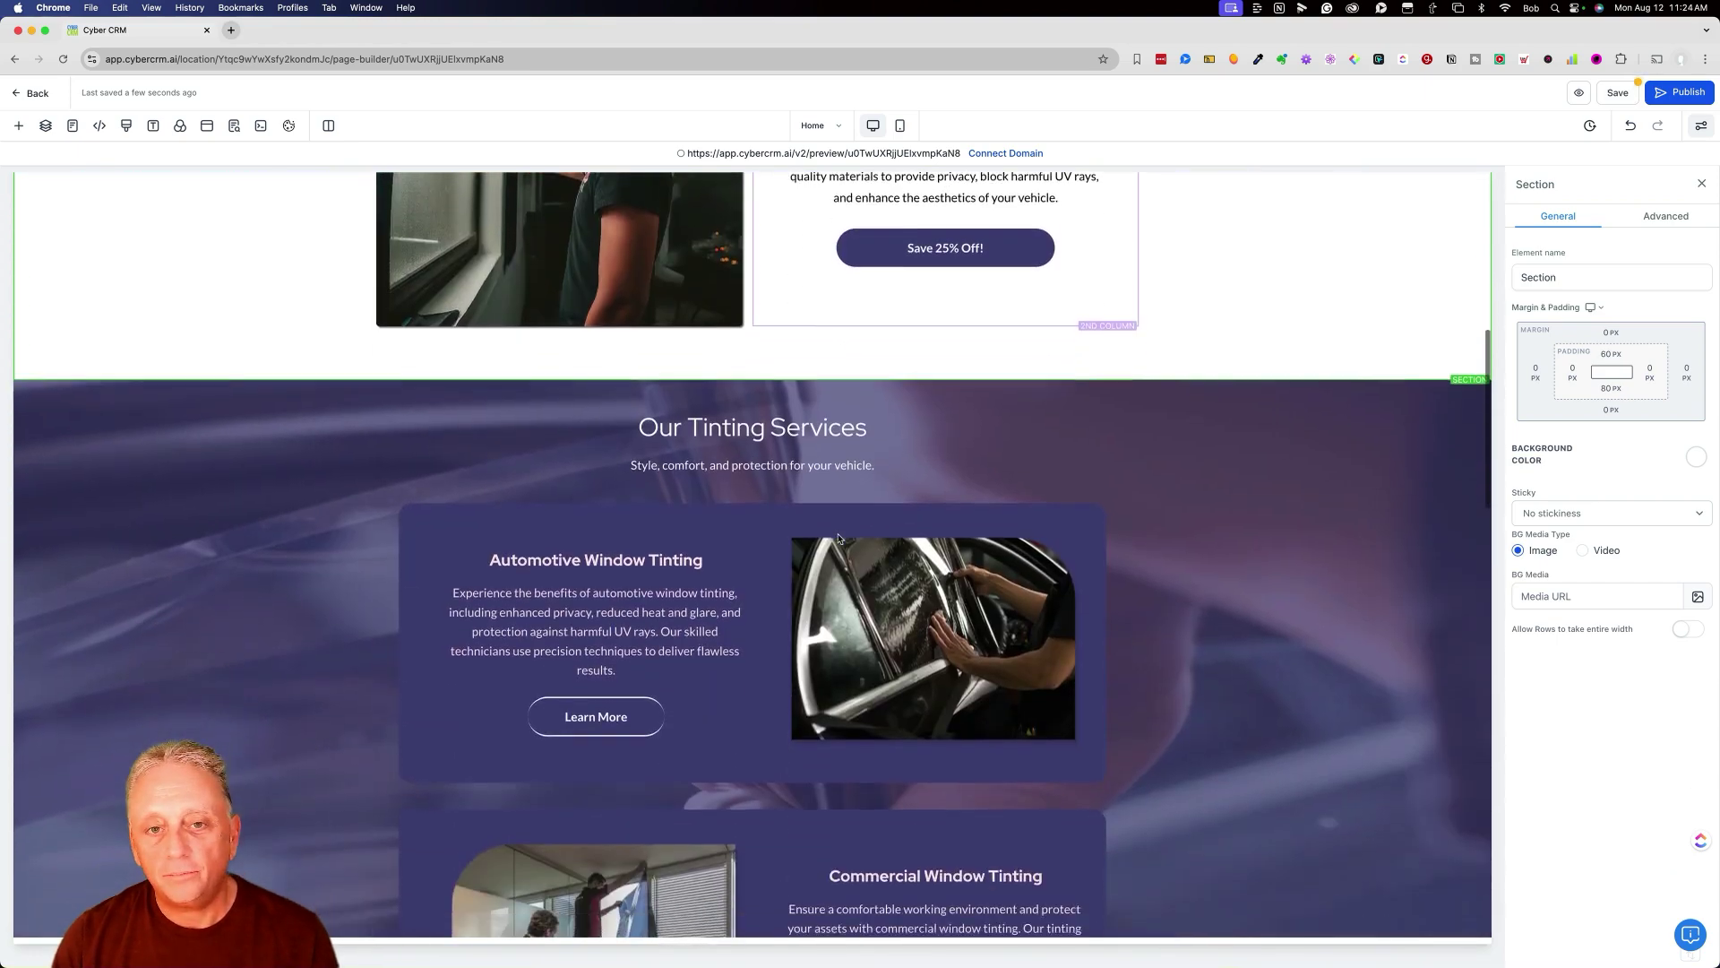
{"action": "scroll", "coordinate": [839, 537], "scroll_direction": "down", "scroll_amount": 10}
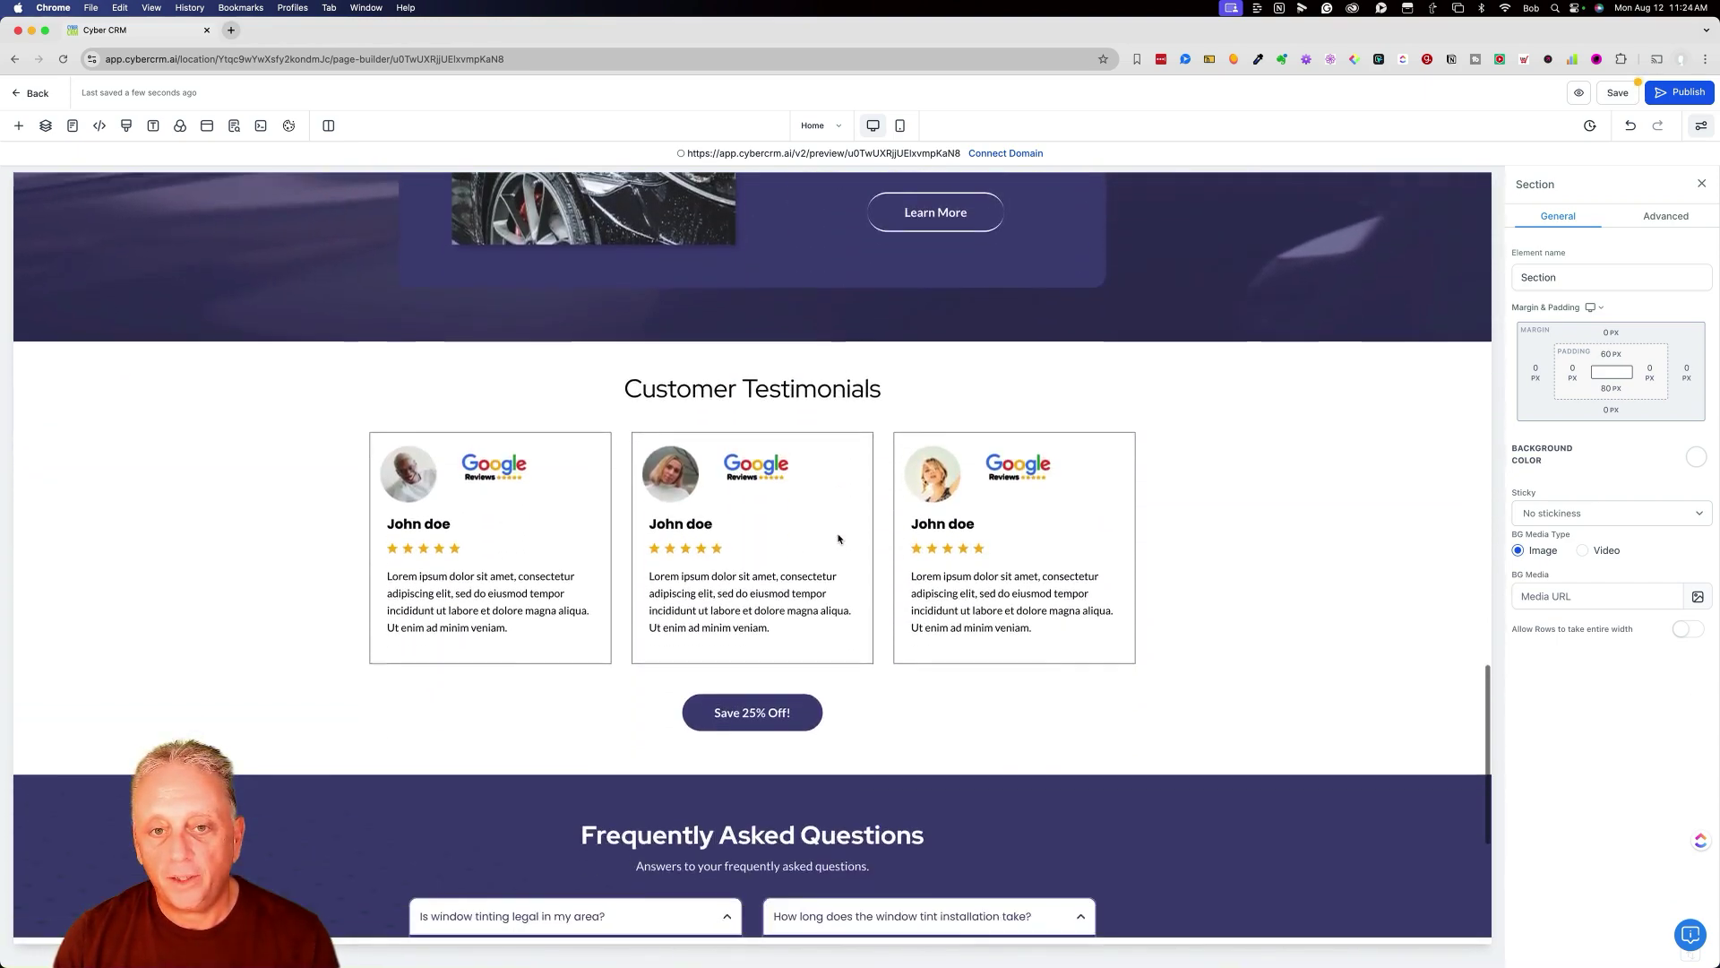
{"action": "scroll", "coordinate": [839, 538], "scroll_direction": "up", "scroll_amount": 3}
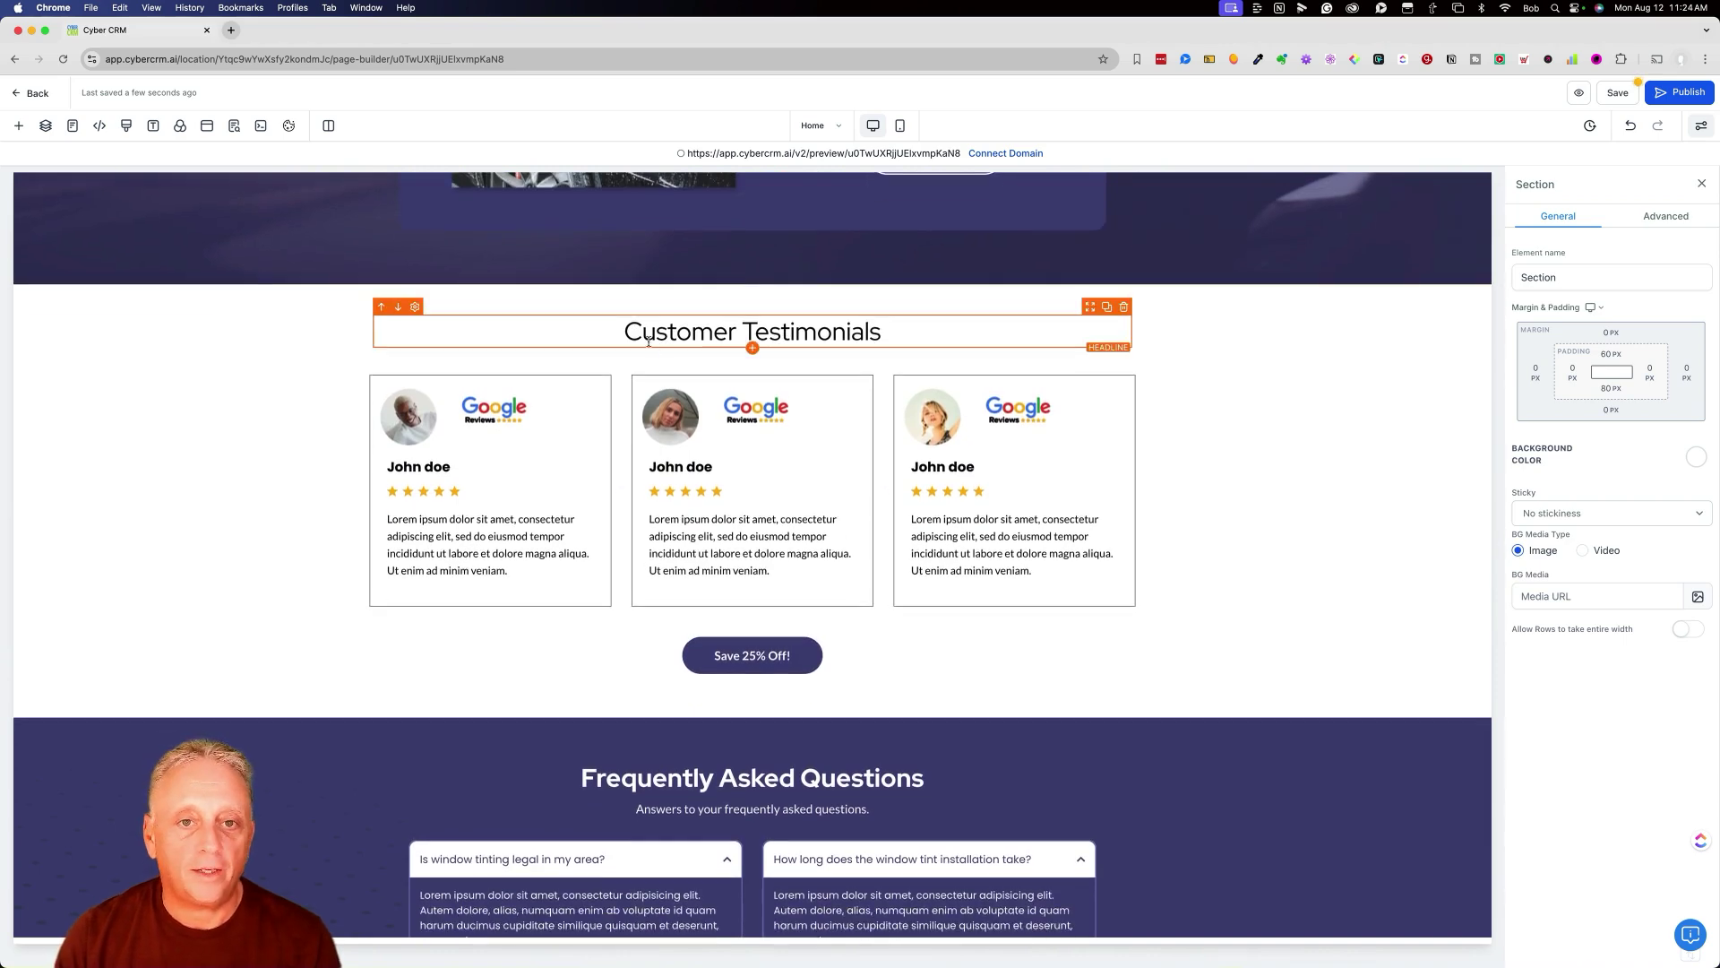
{"action": "left_click", "coordinate": [672, 333]}
{"action": "left_click", "coordinate": [671, 415]}
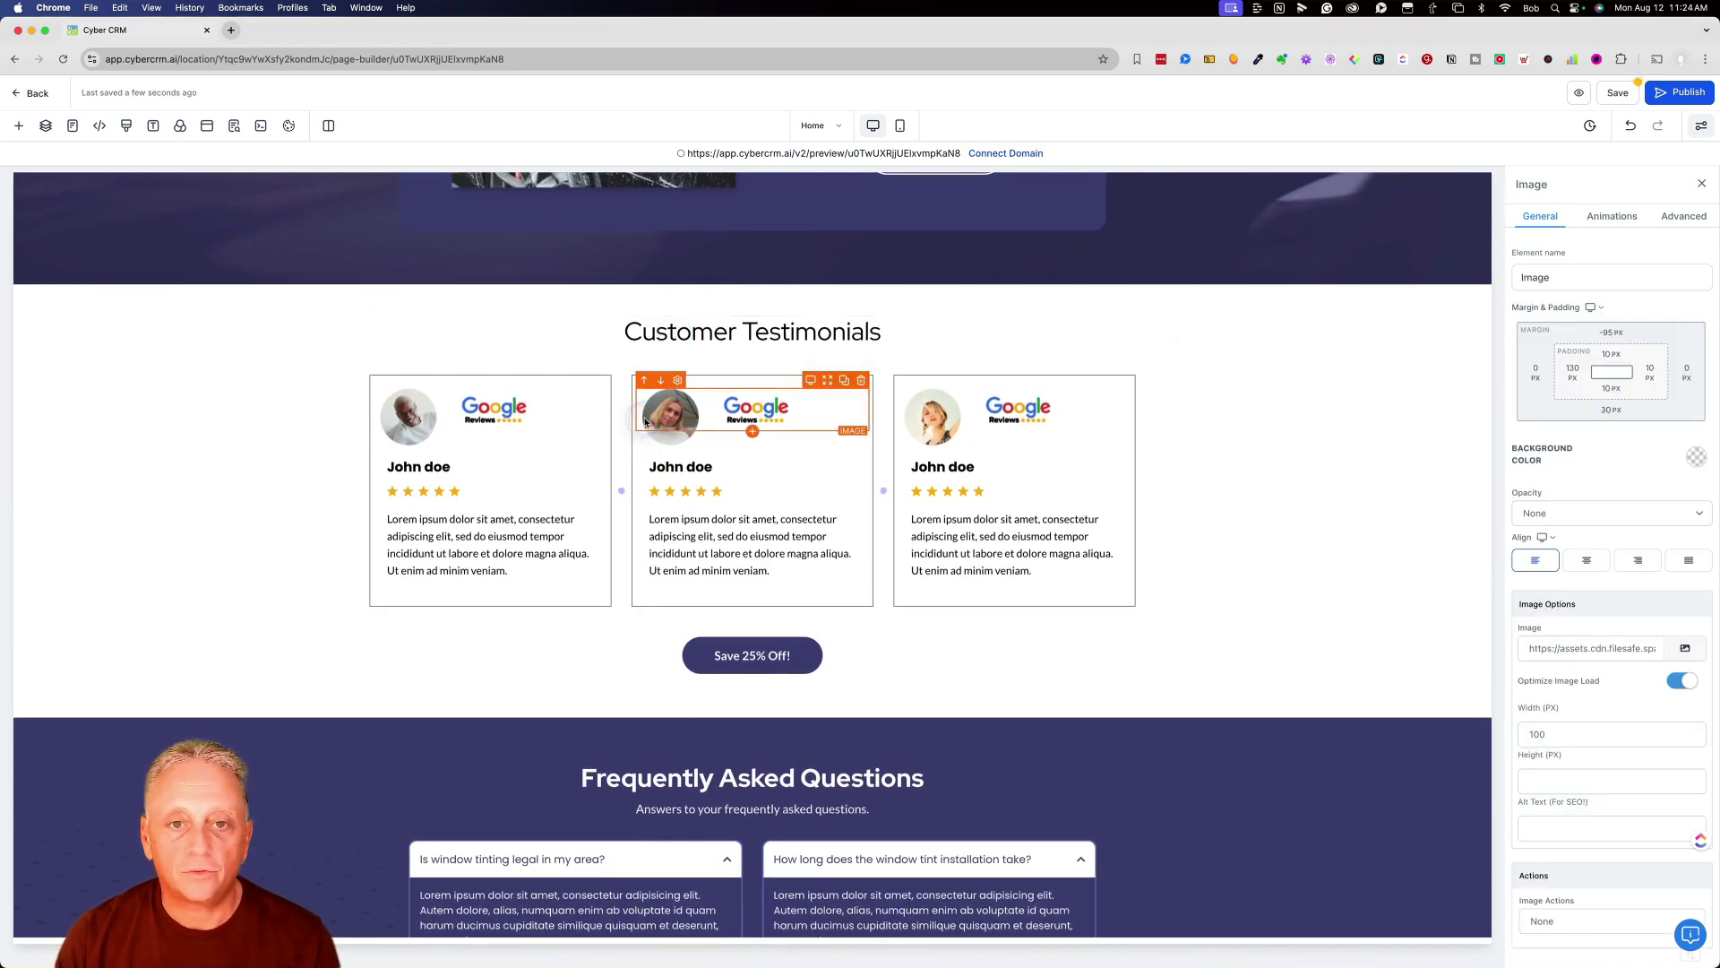
{"action": "left_click", "coordinate": [807, 541]}
{"action": "scroll", "coordinate": [808, 538], "scroll_direction": "down", "scroll_amount": 1}
{"action": "scroll", "coordinate": [807, 539], "scroll_direction": "down", "scroll_amount": 5}
{"action": "left_click", "coordinate": [646, 580]}
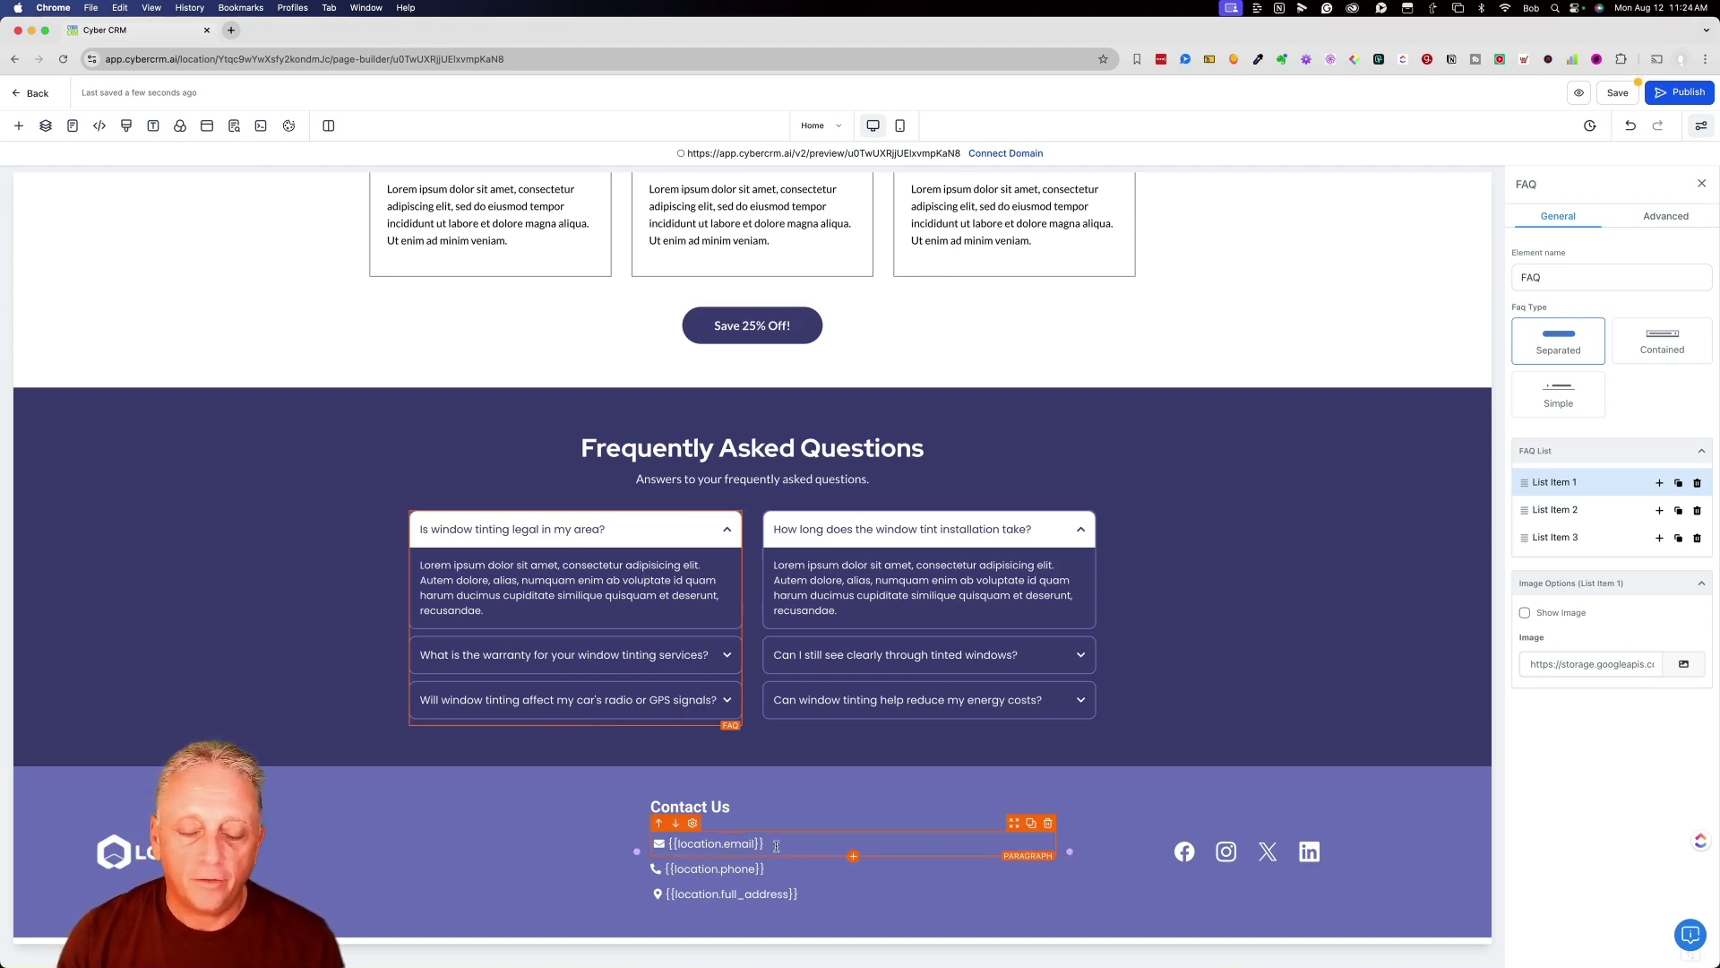
{"action": "left_click_drag", "start_coordinate": [772, 843], "coordinate": [663, 843]}
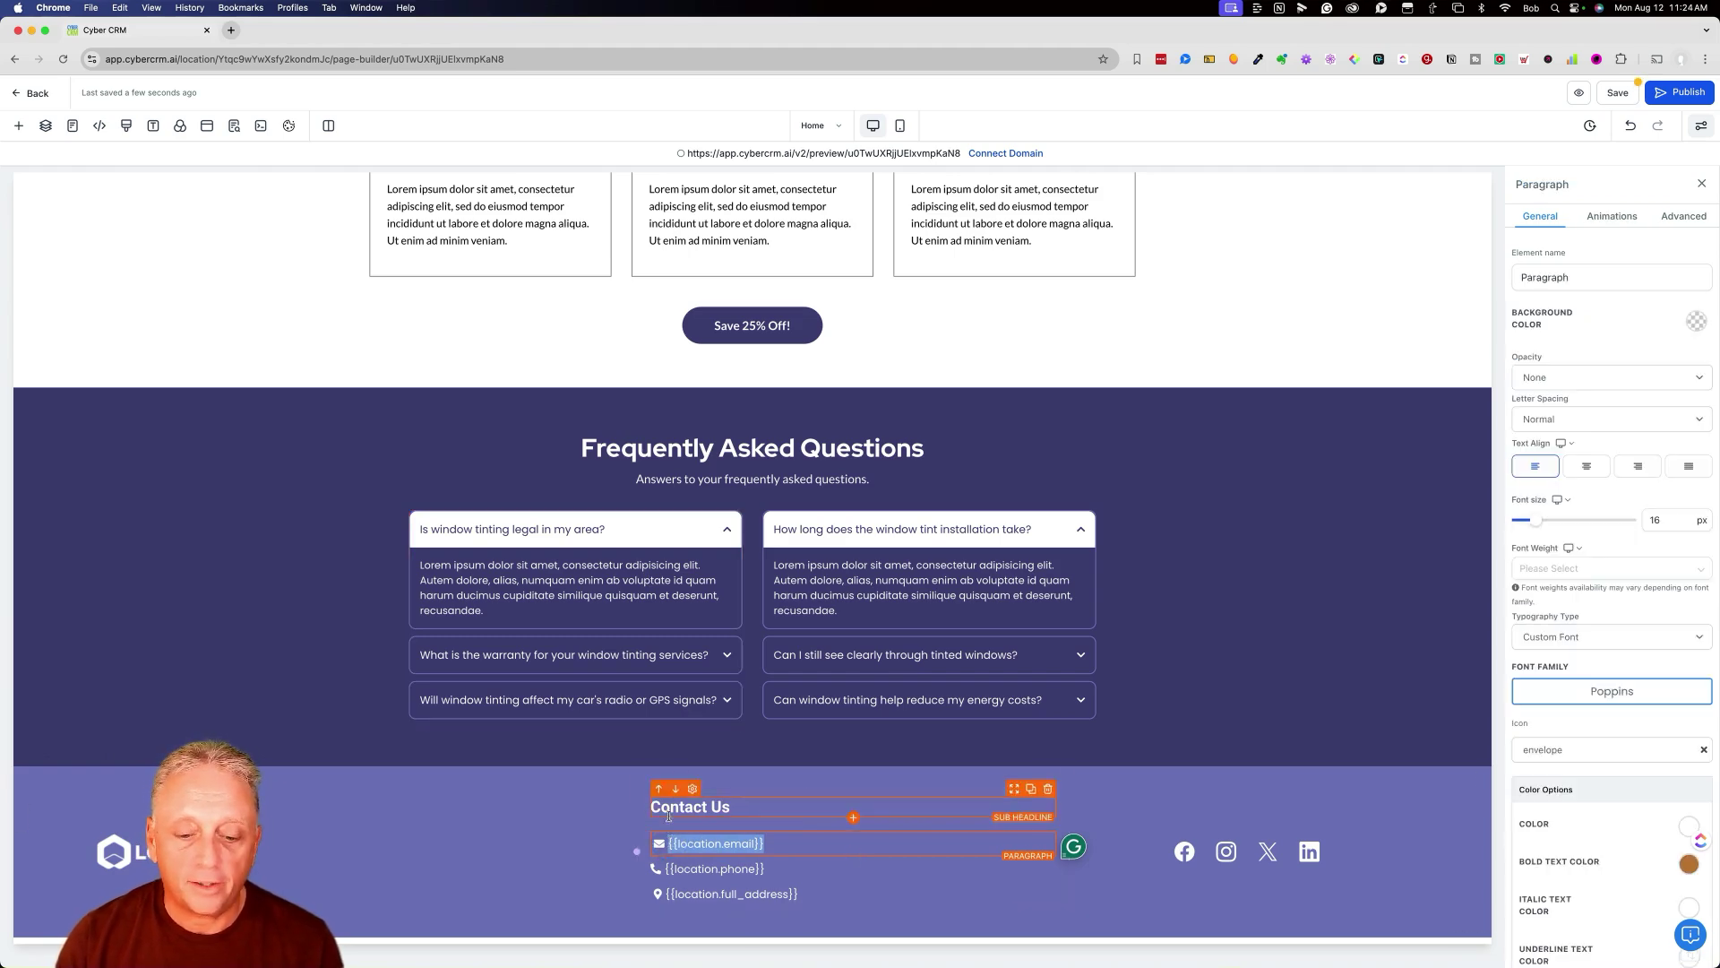
{"action": "left_click", "coordinate": [591, 817]}
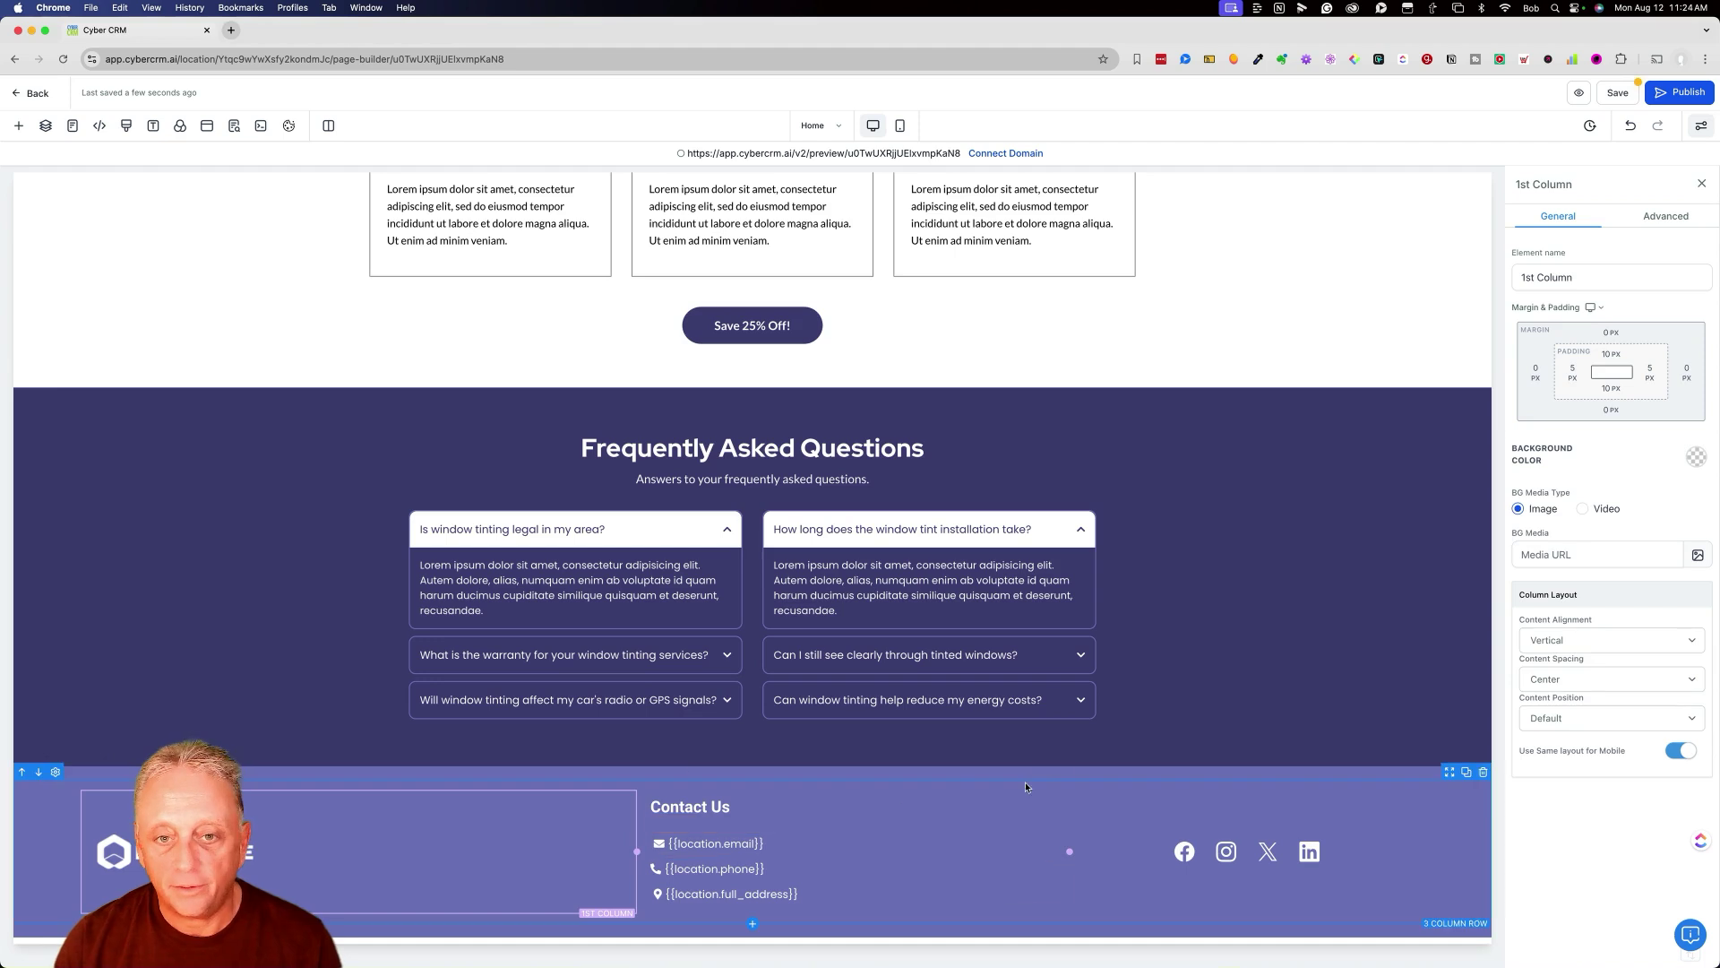
{"action": "left_click", "coordinate": [1184, 853]}
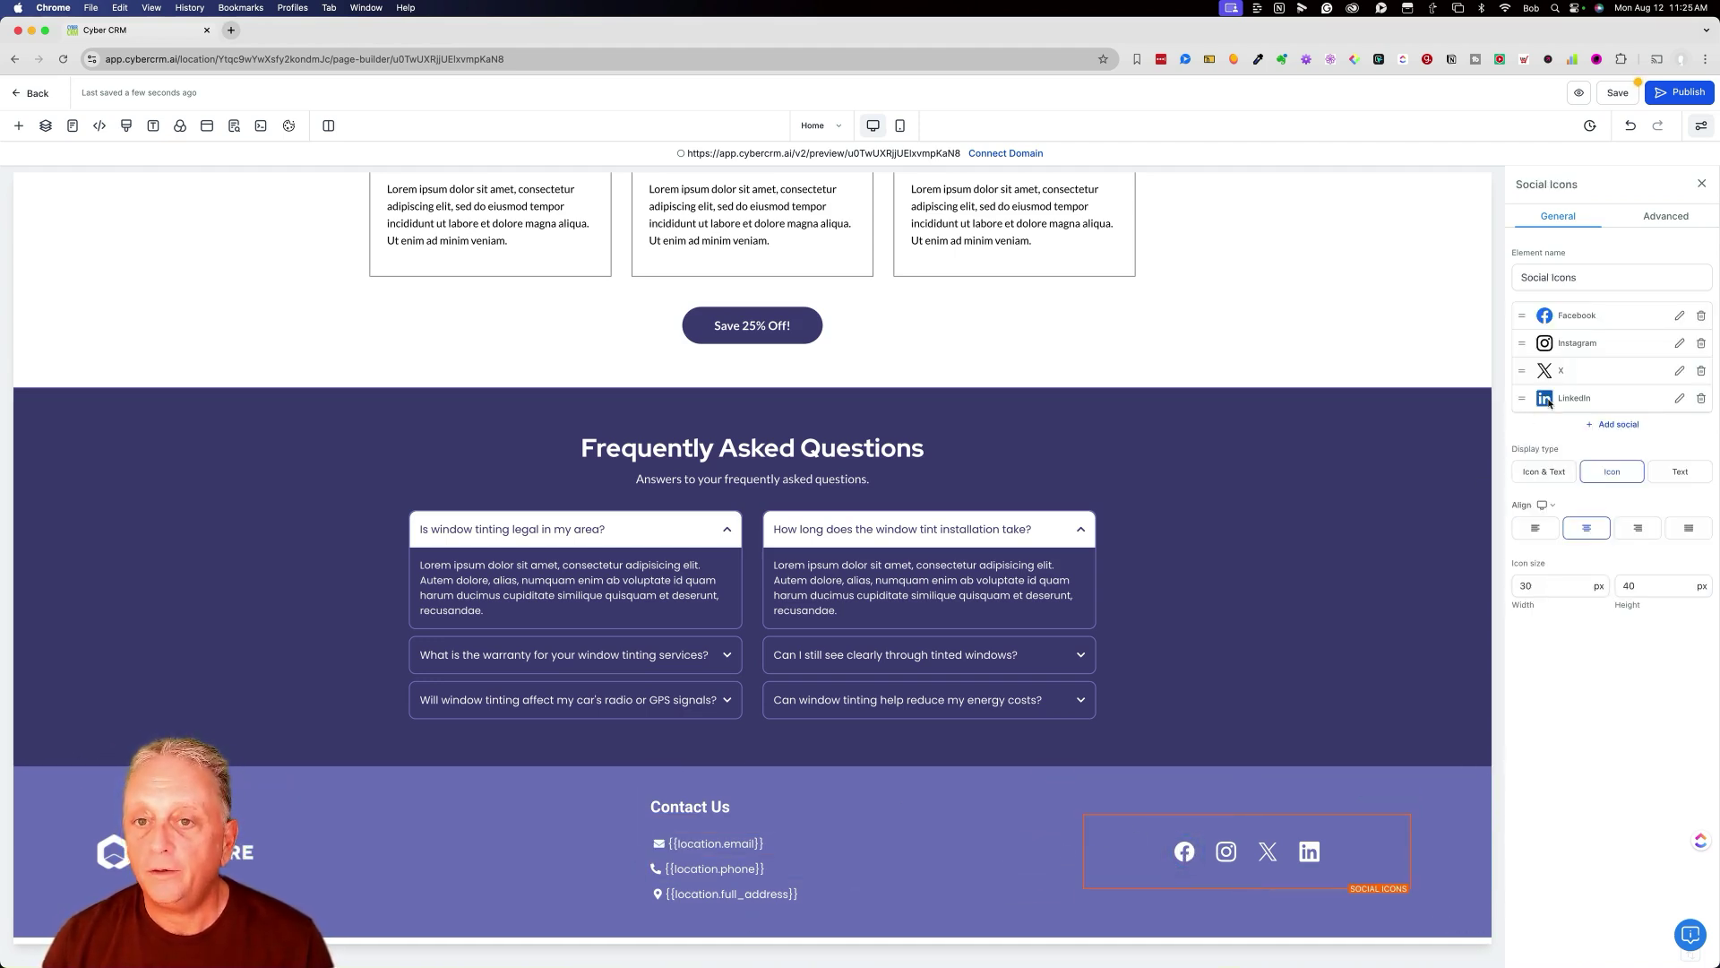
{"action": "left_click", "coordinate": [1681, 316]}
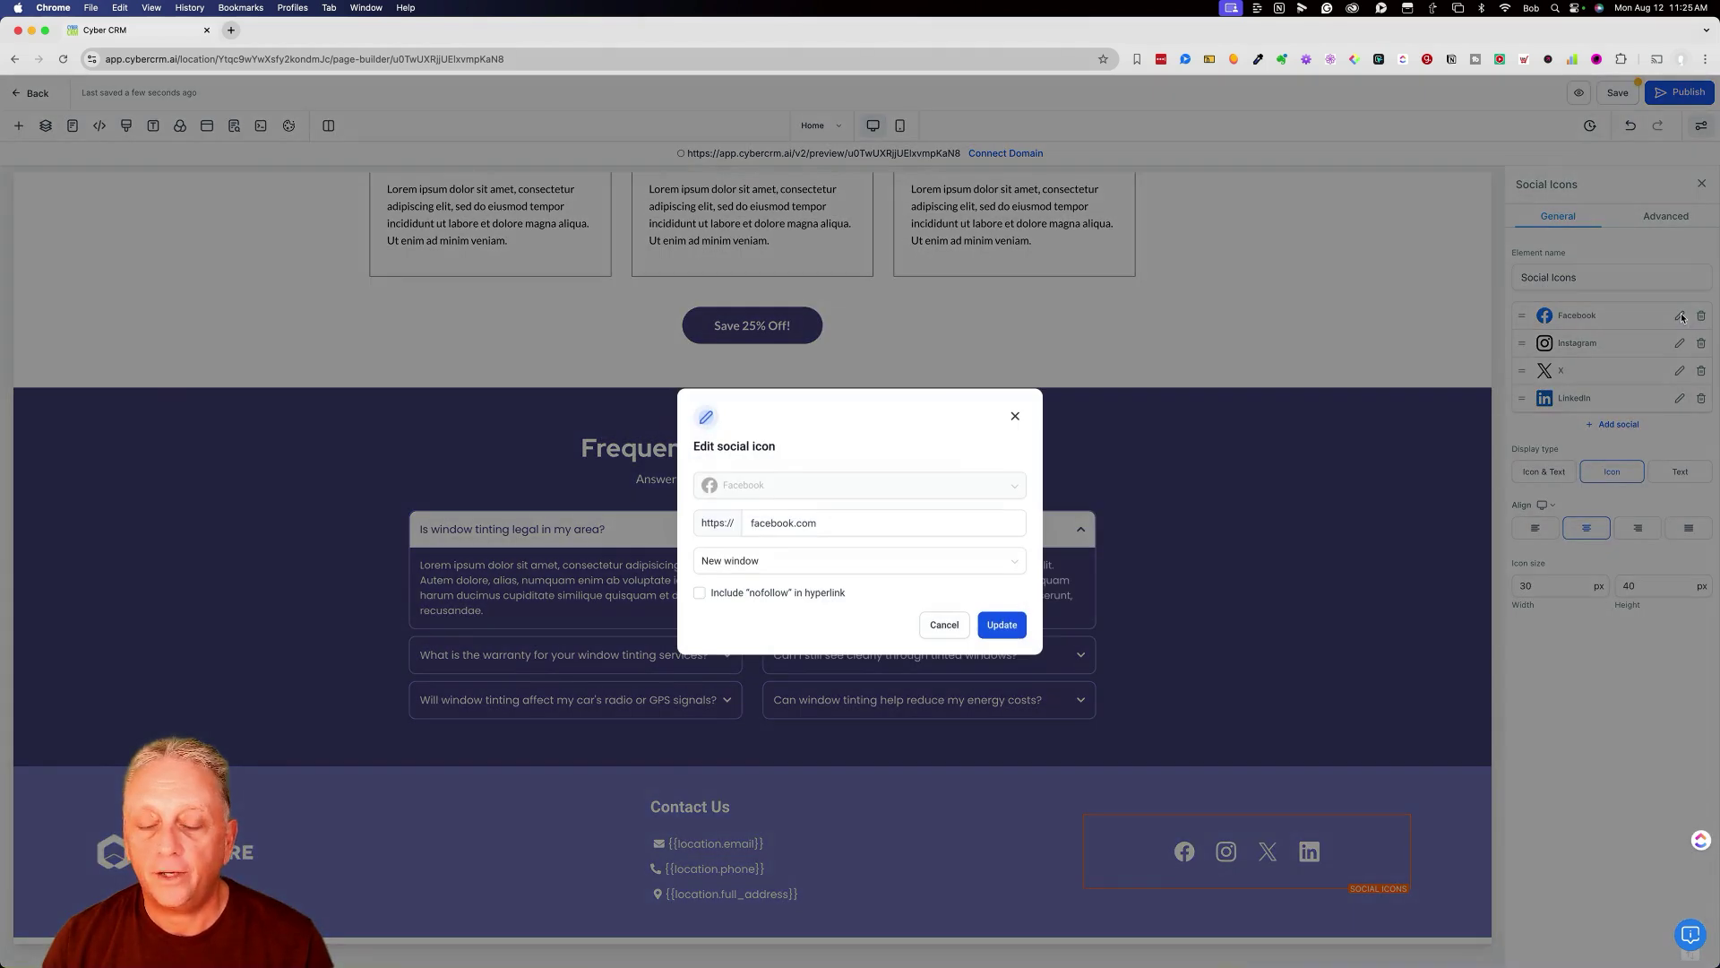
{"action": "left_click", "coordinate": [952, 626]}
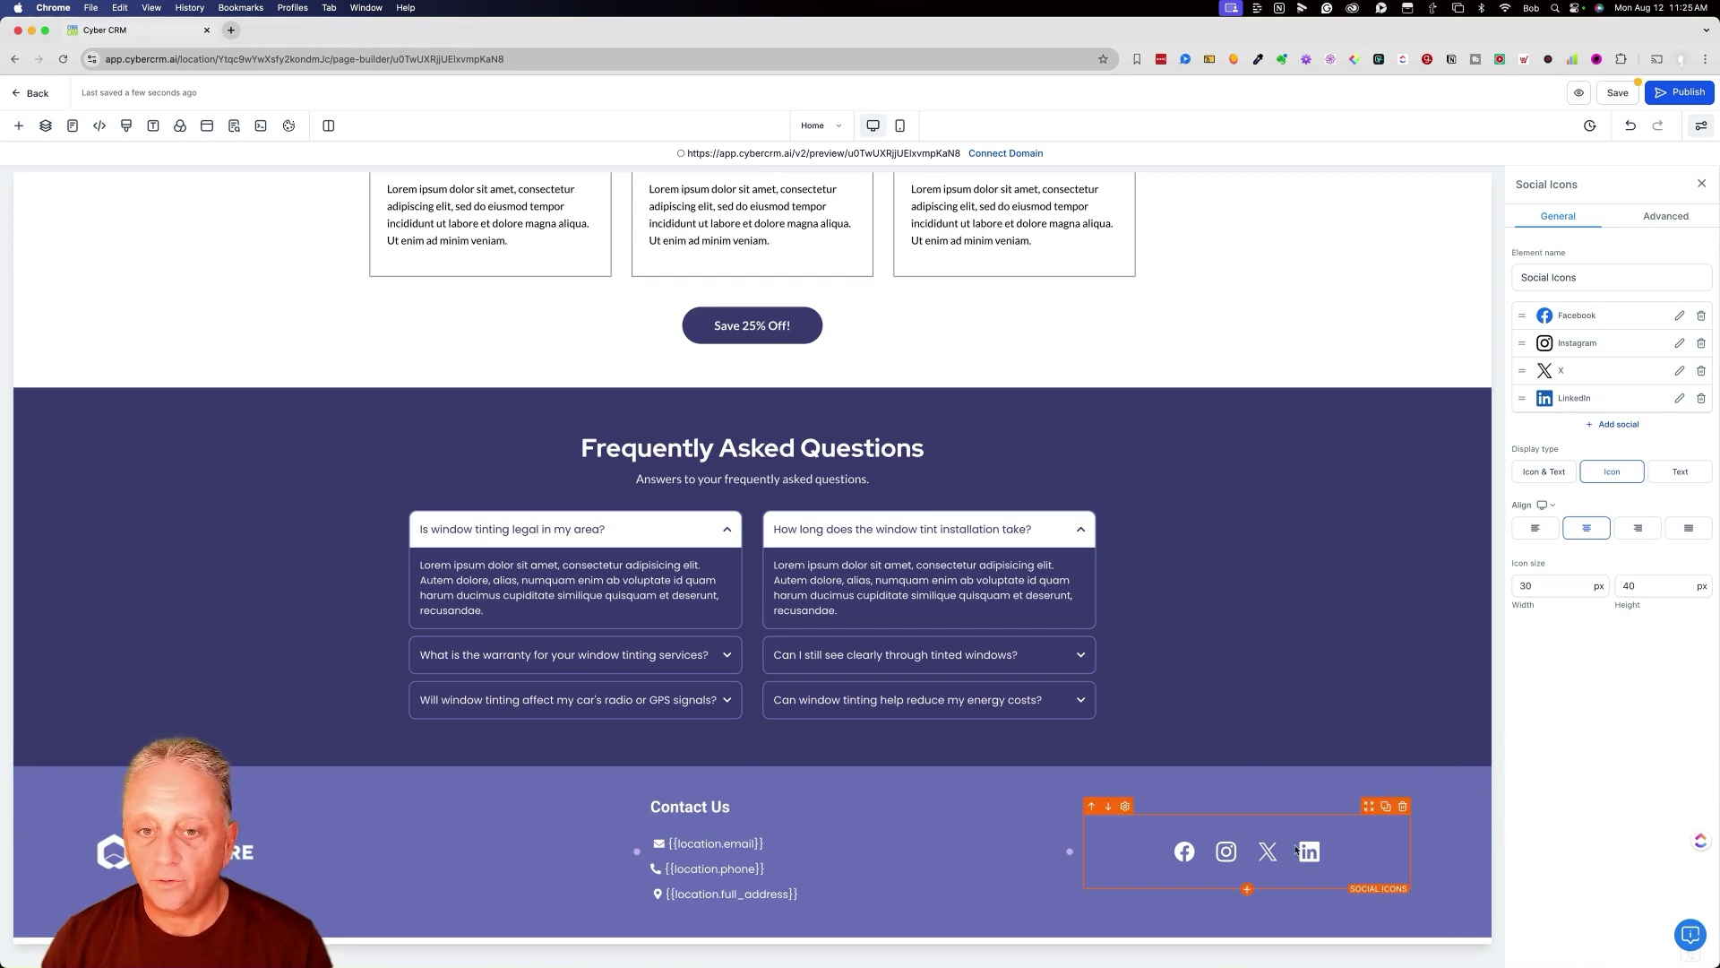
{"action": "left_click", "coordinate": [1618, 425]}
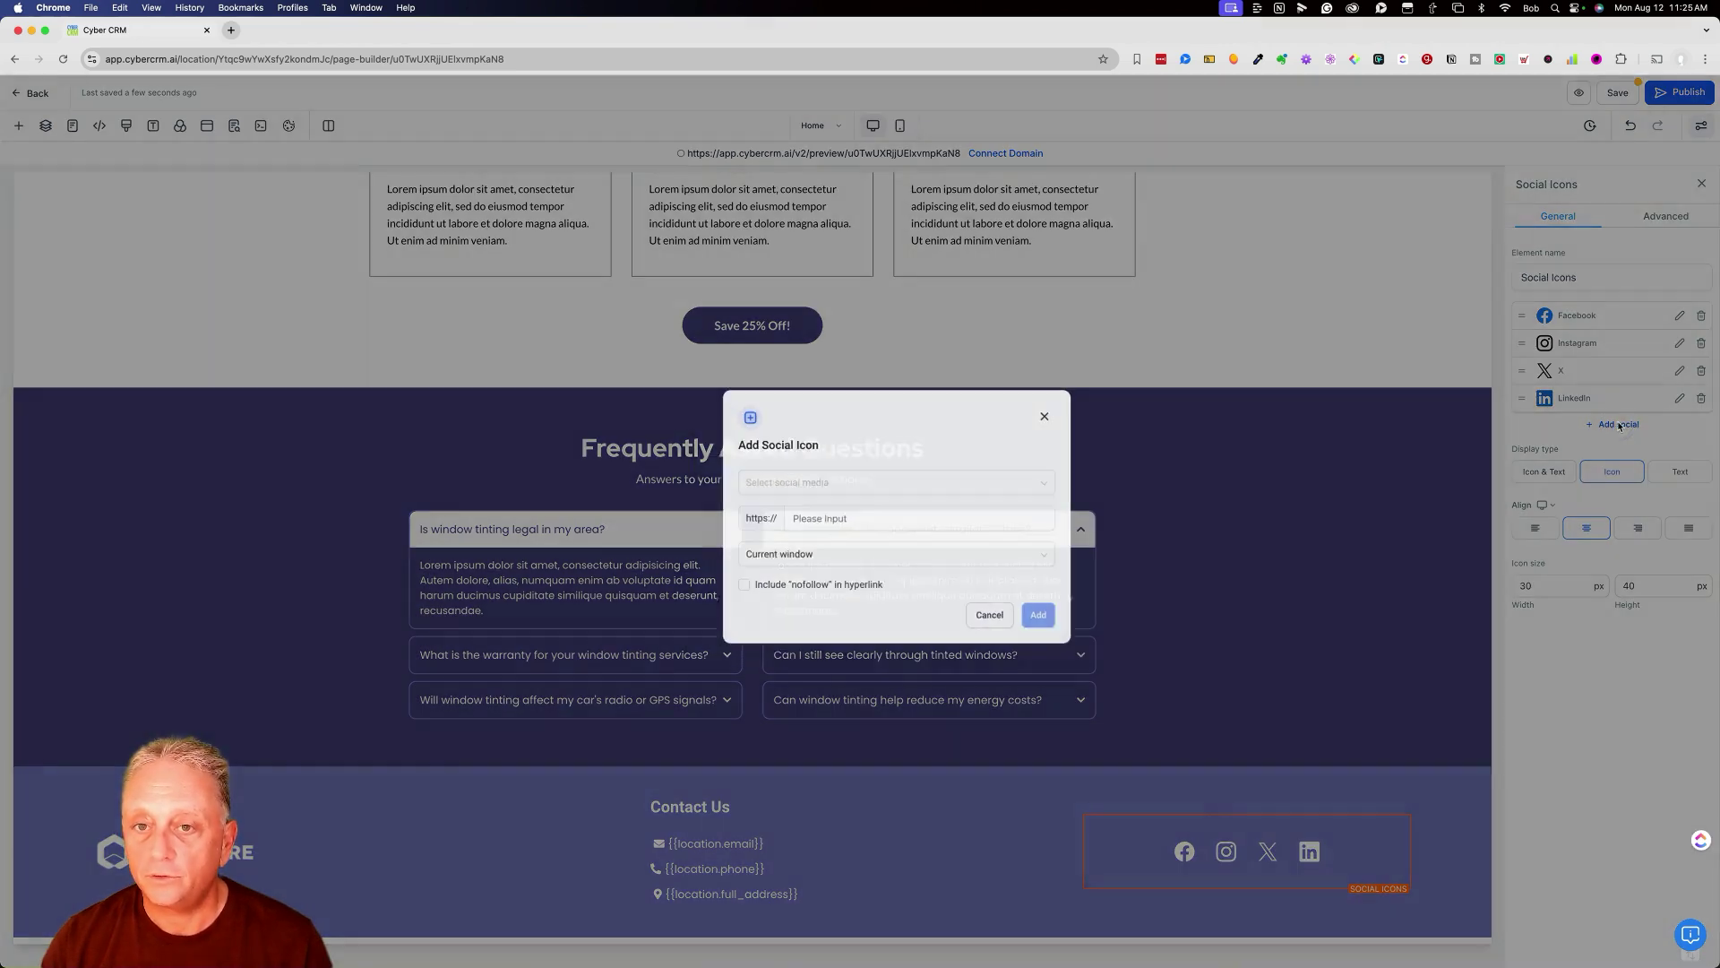
{"action": "left_click", "coordinate": [1015, 415]}
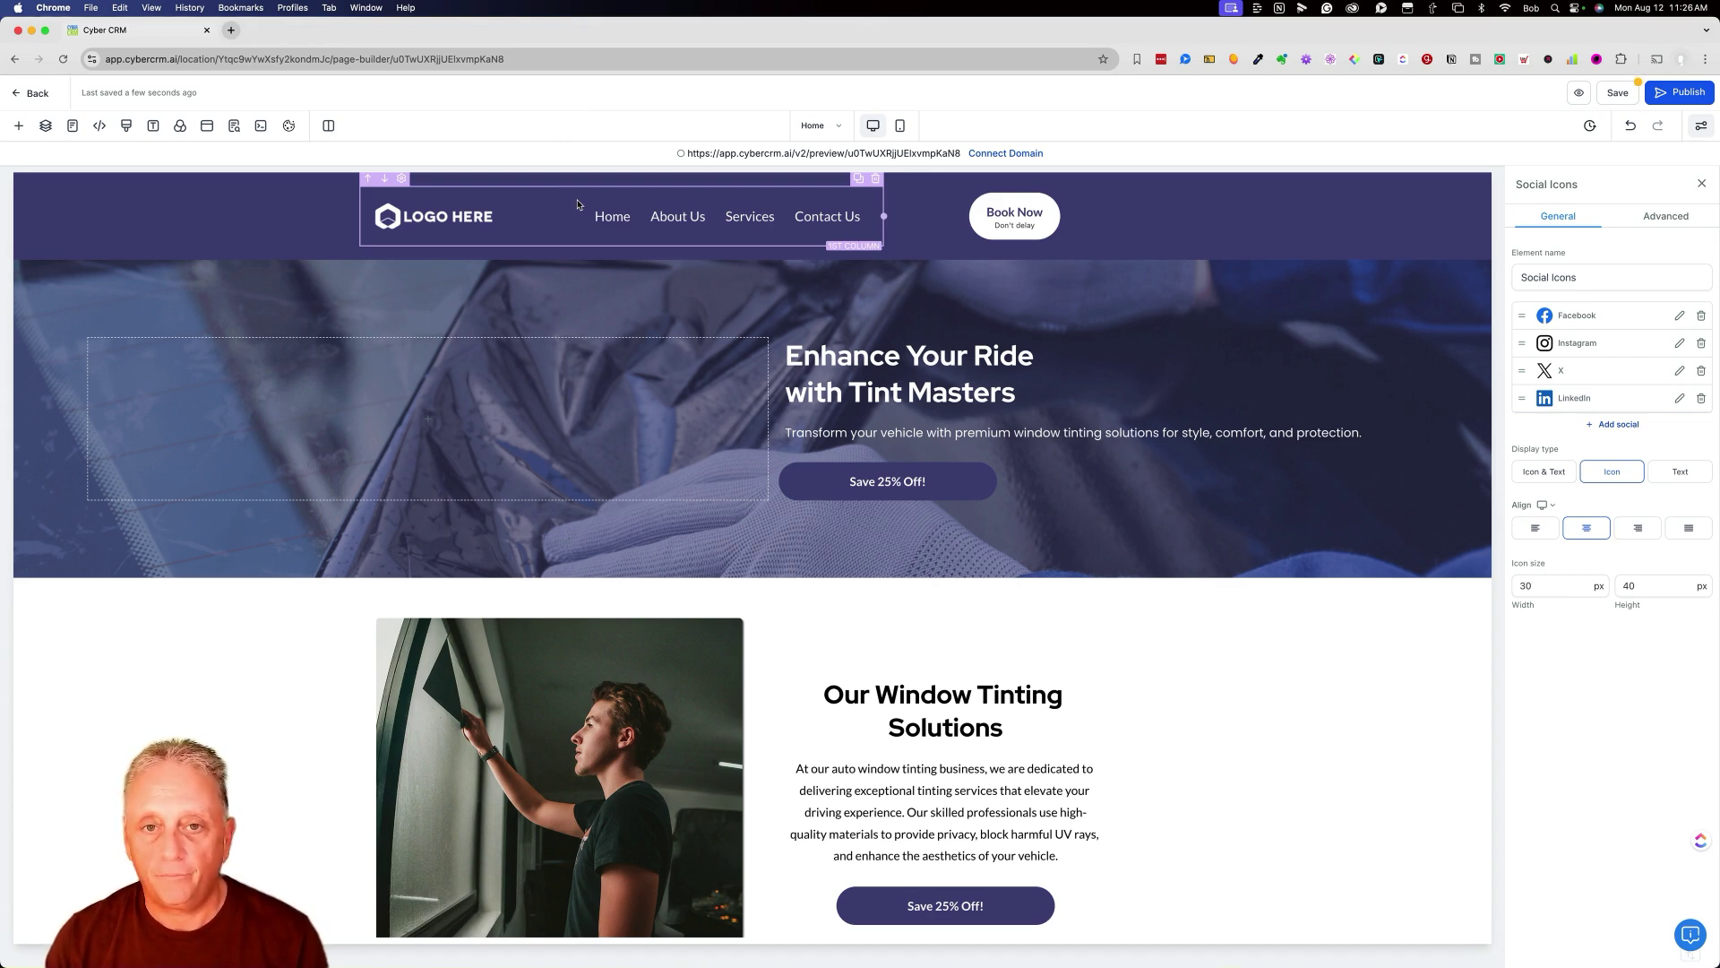
{"action": "left_click", "coordinate": [278, 224]}
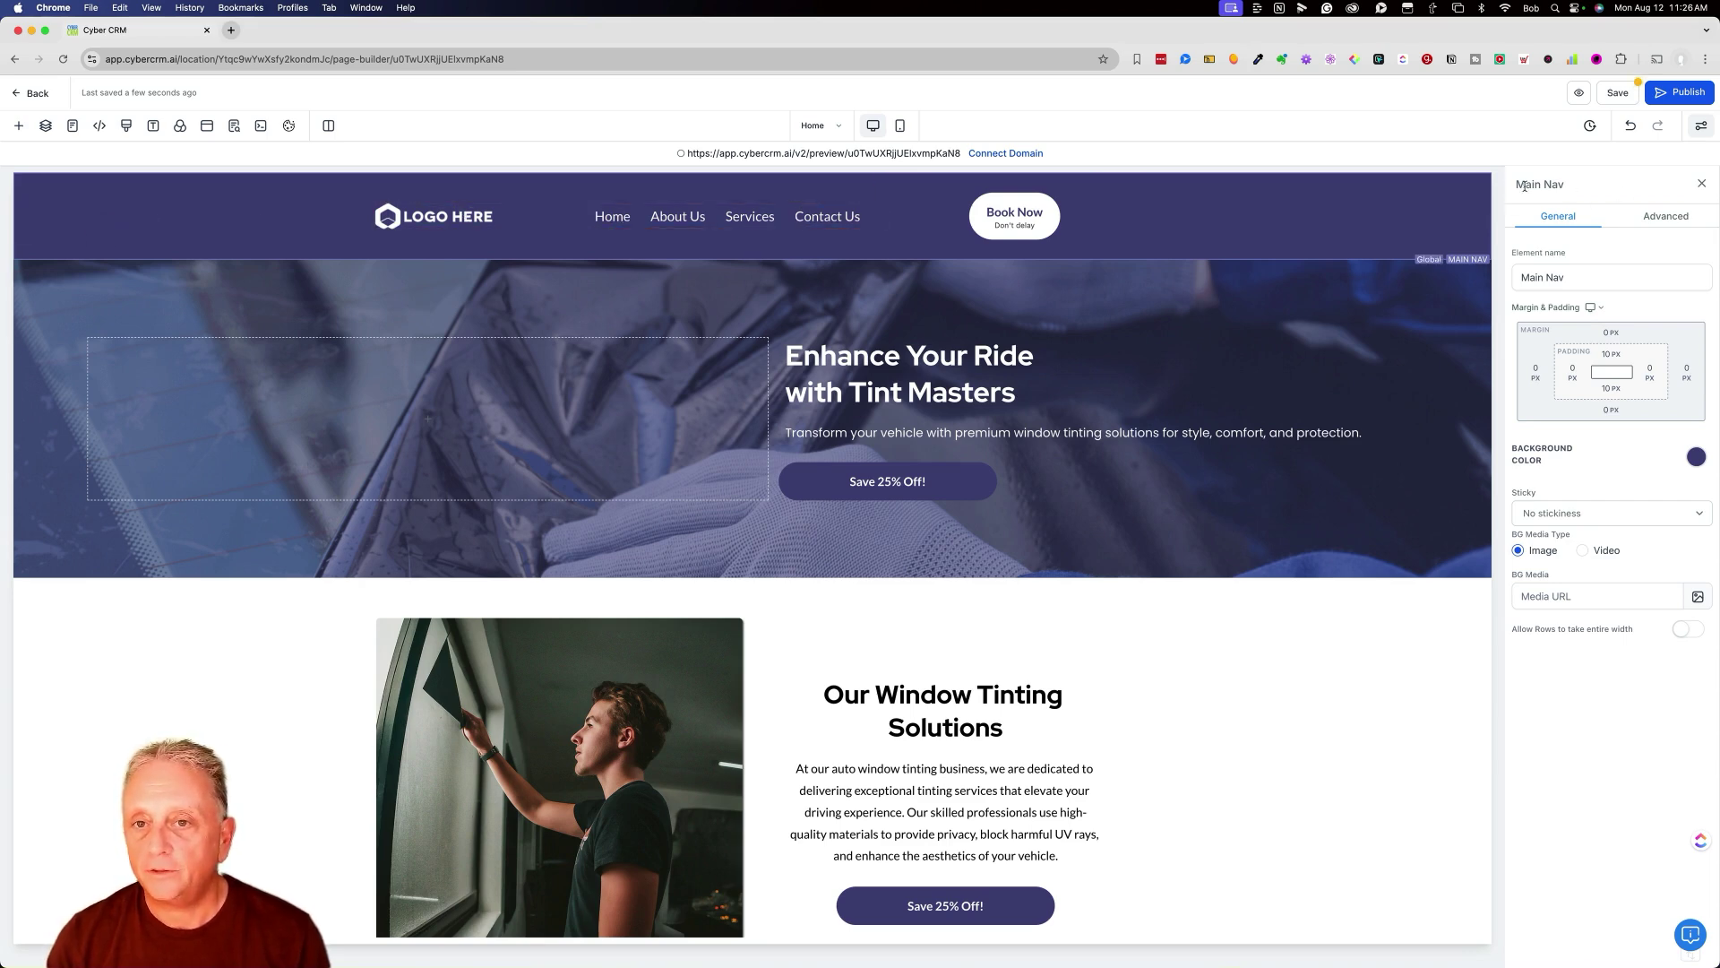
Set the Main Nav's Sticky option to 'Stick to top on scroll'.
{"action": "left_click_drag", "start_coordinate": [1524, 186], "coordinate": [1570, 190]}
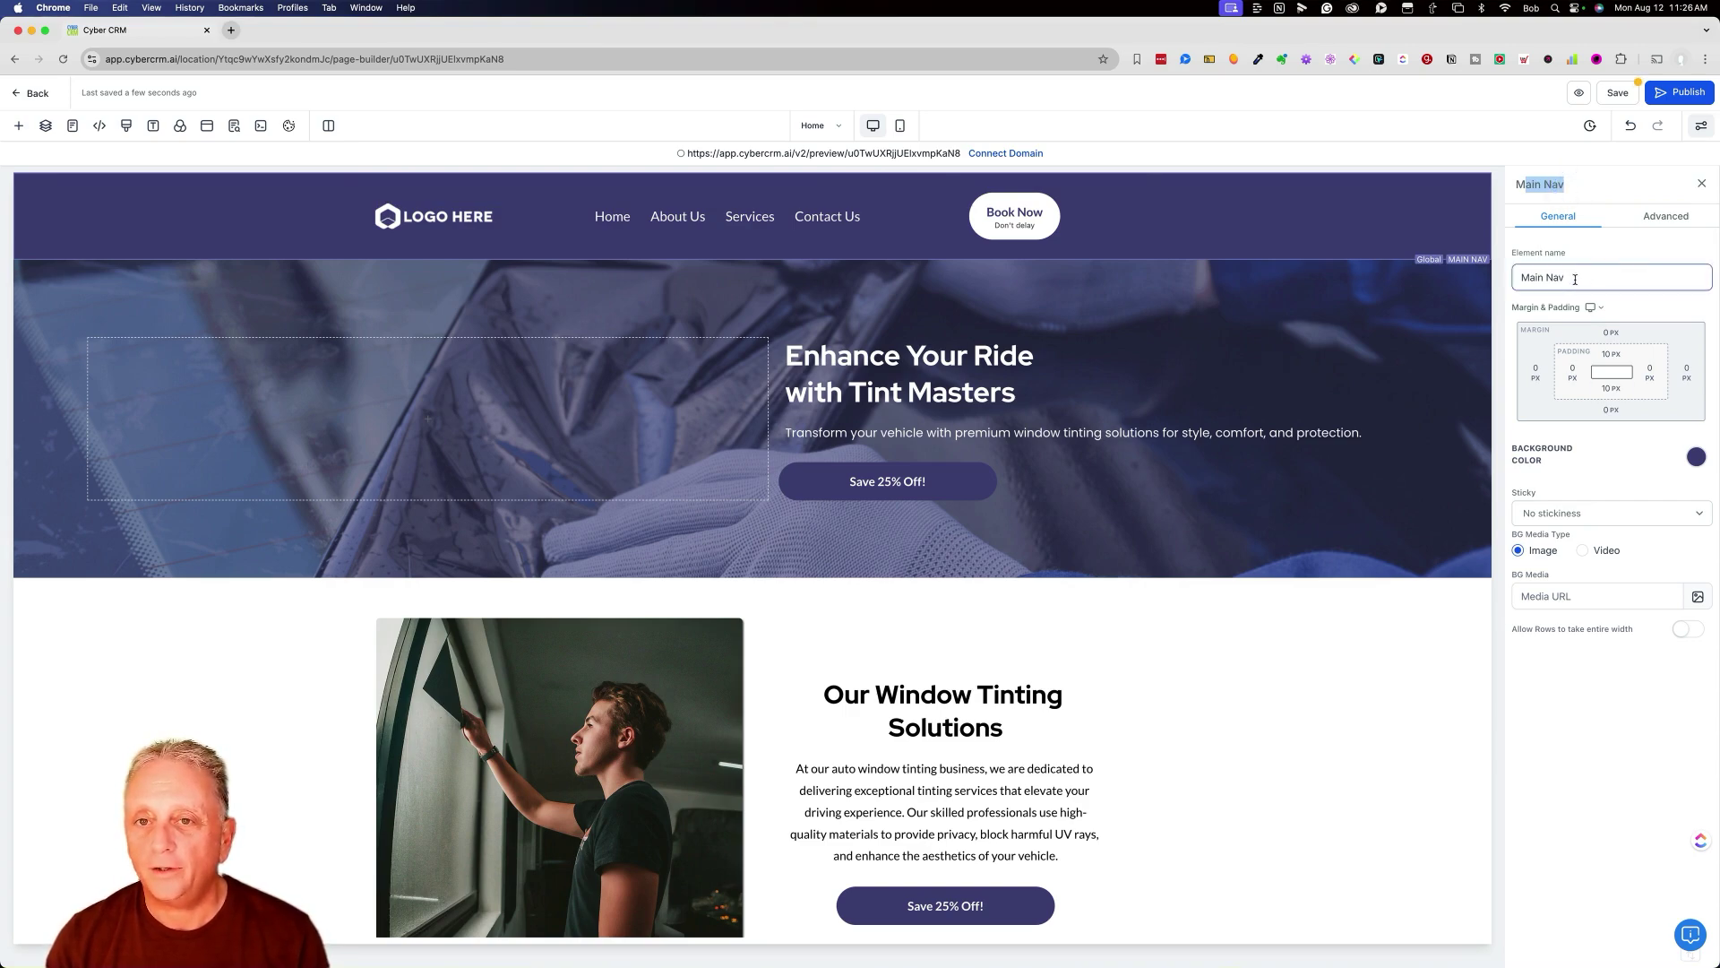
{"action": "left_click_drag", "start_coordinate": [1575, 279], "coordinate": [1527, 279]}
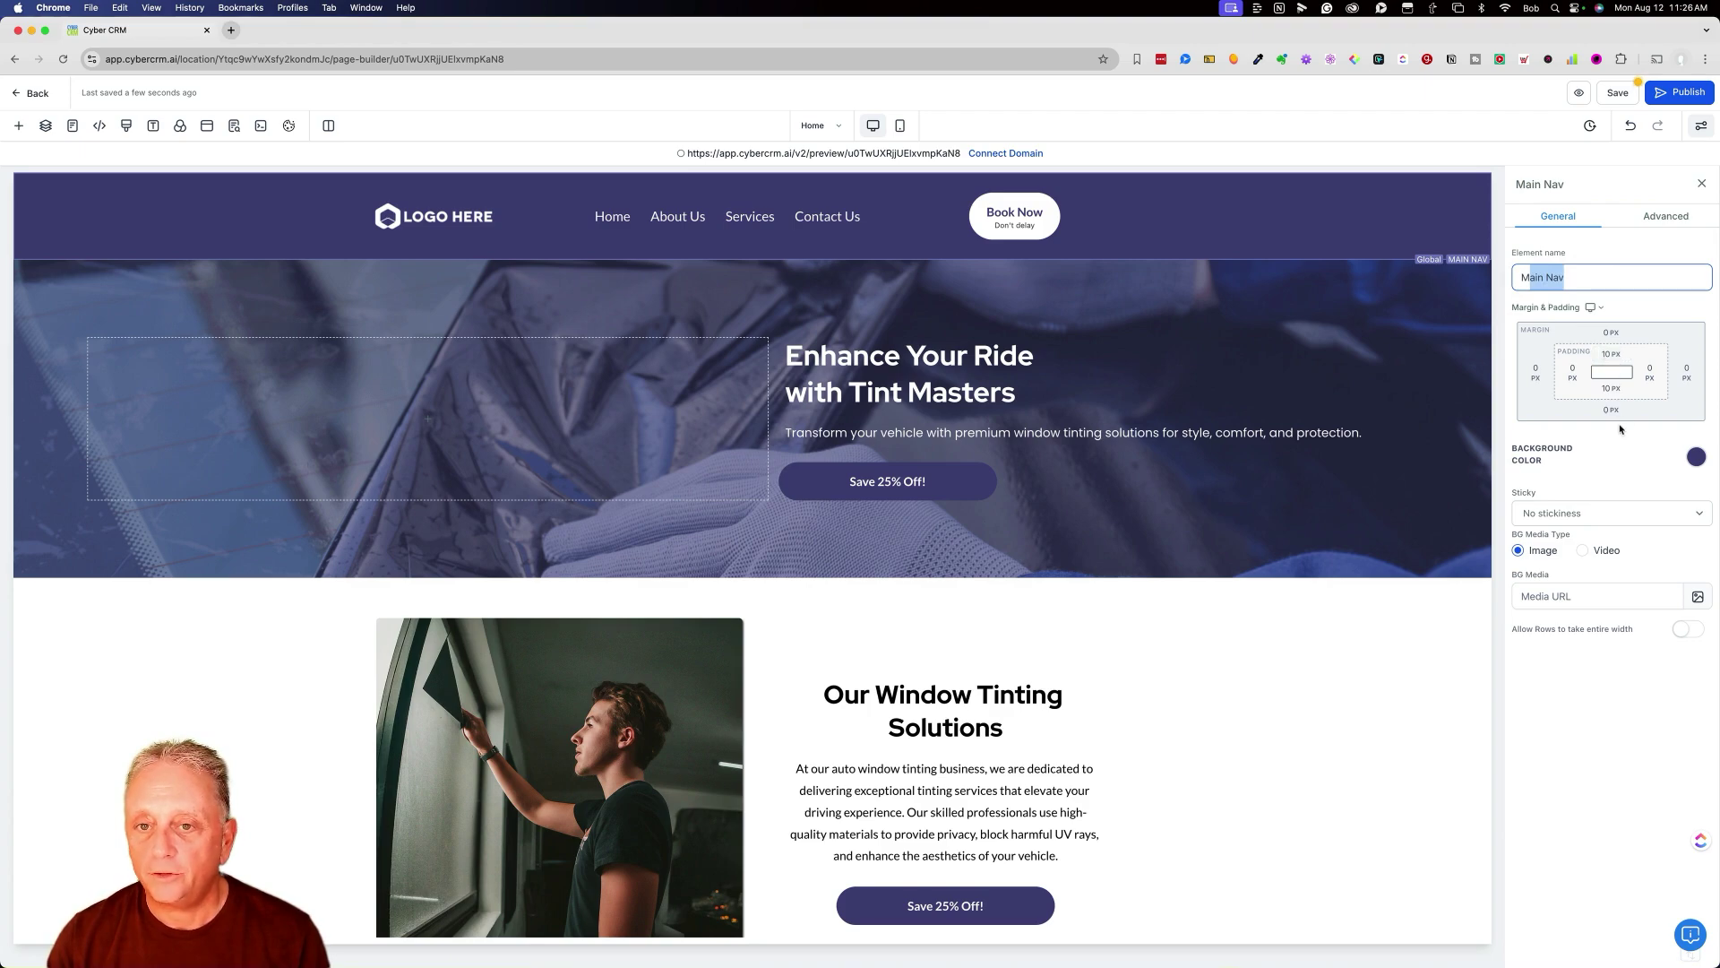
{"action": "left_click", "coordinate": [1588, 511]}
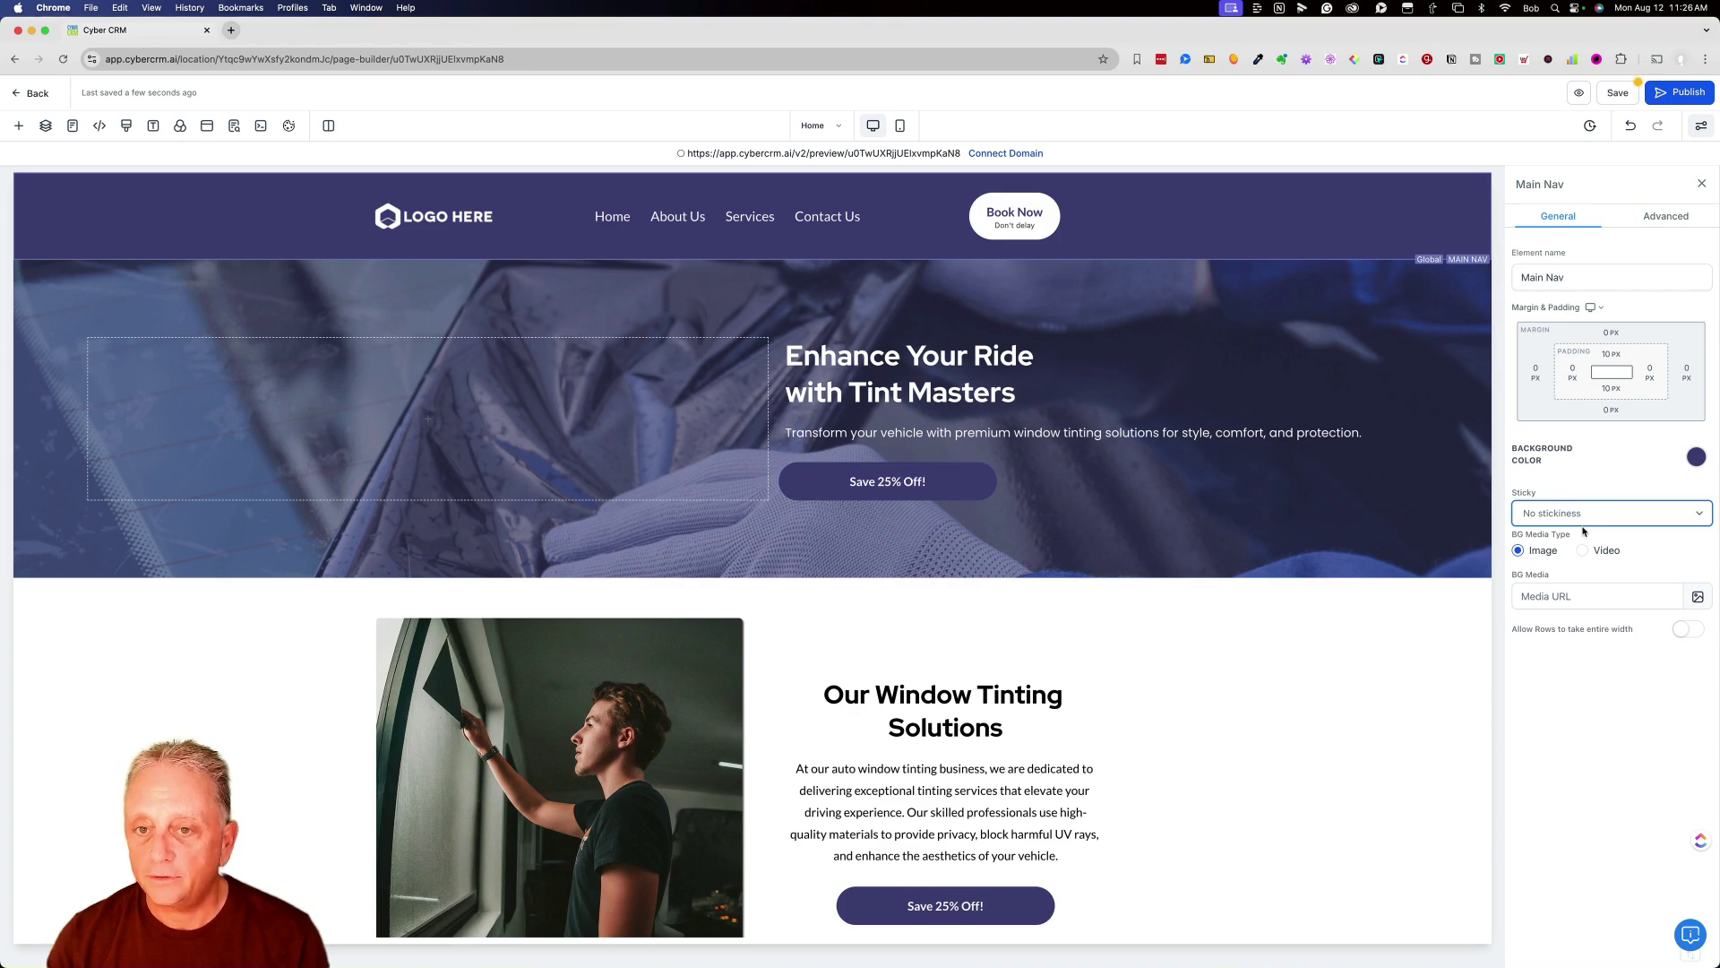
{"action": "left_click", "coordinate": [1583, 531]}
{"action": "scroll", "coordinate": [1217, 651], "scroll_direction": "down", "scroll_amount": 6}
{"action": "scroll", "coordinate": [1217, 651], "scroll_direction": "up", "scroll_amount": 3}
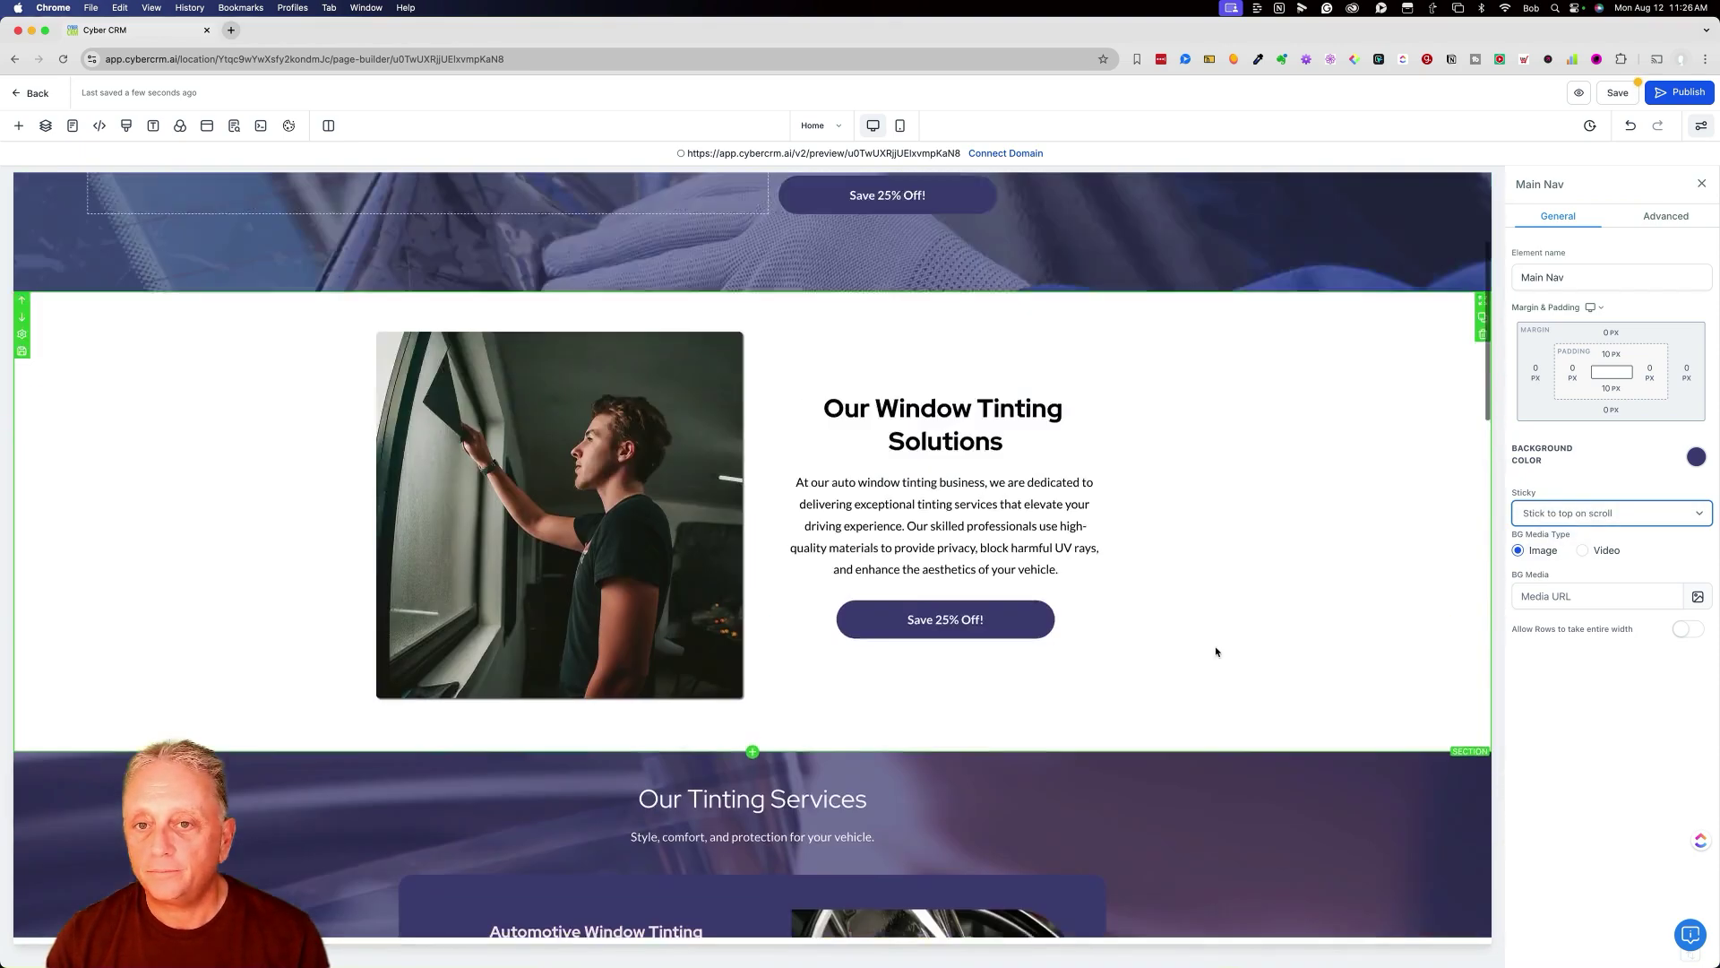
{"action": "scroll", "coordinate": [1217, 652], "scroll_direction": "up", "scroll_amount": 3}
Save and confirm the global nav section change, then check the sticky nav in preview.
{"action": "left_click", "coordinate": [1617, 93]}
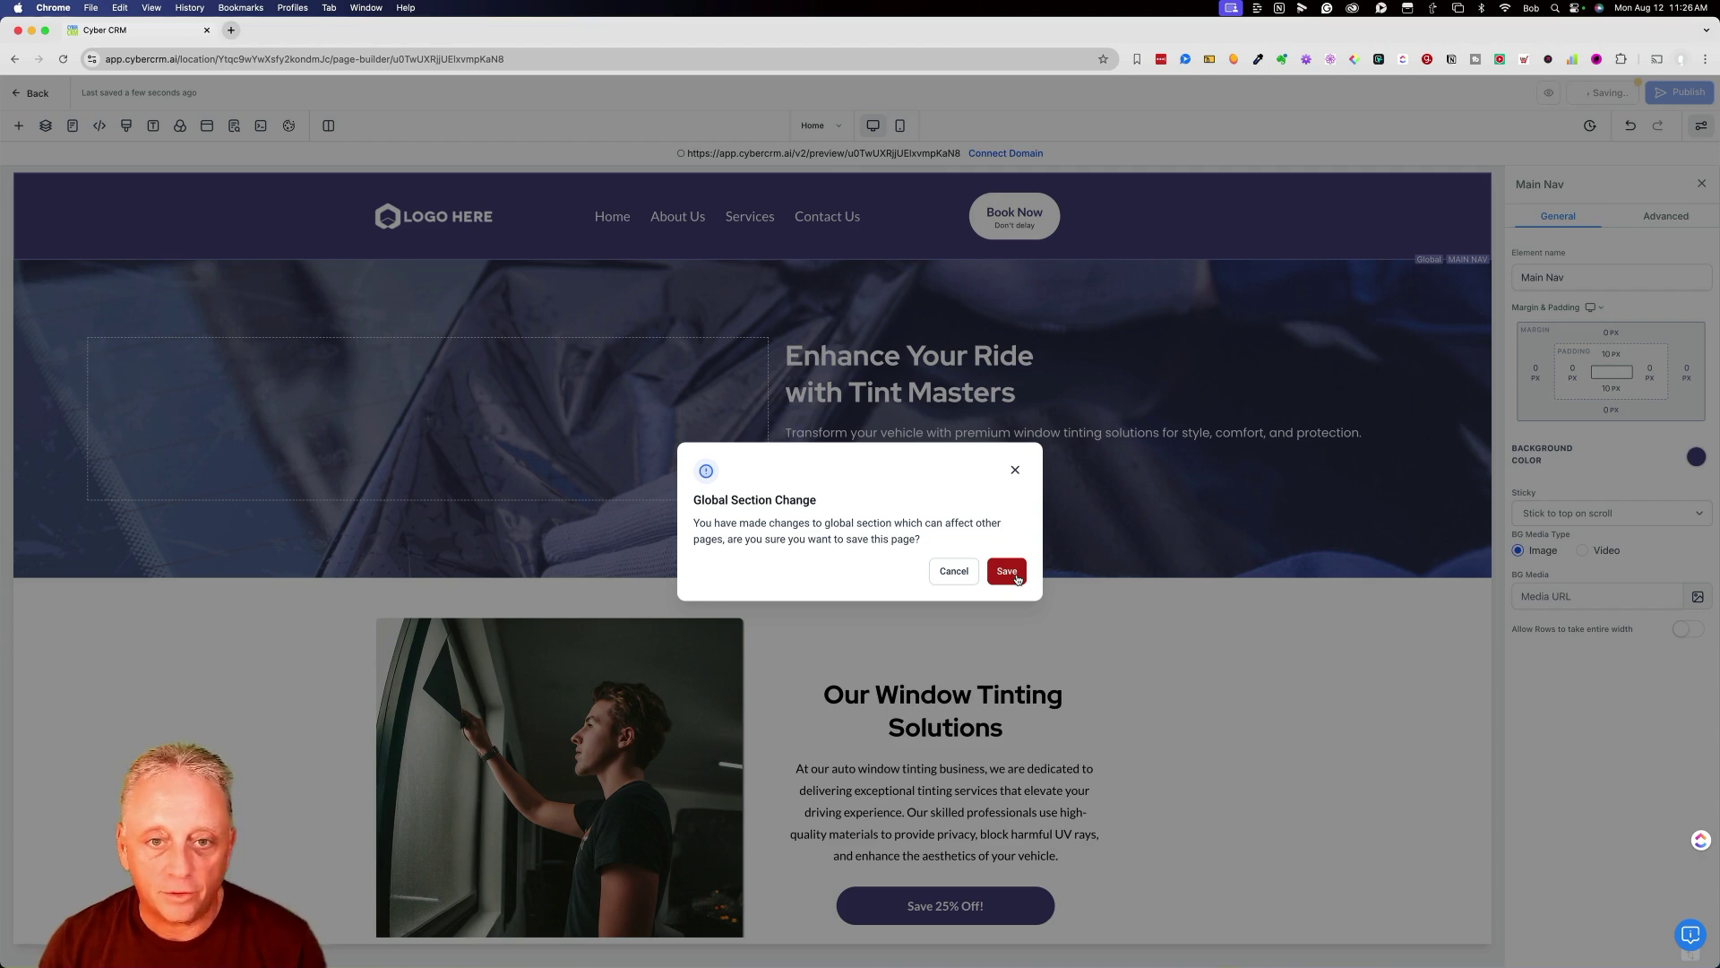
{"action": "left_click", "coordinate": [1007, 572]}
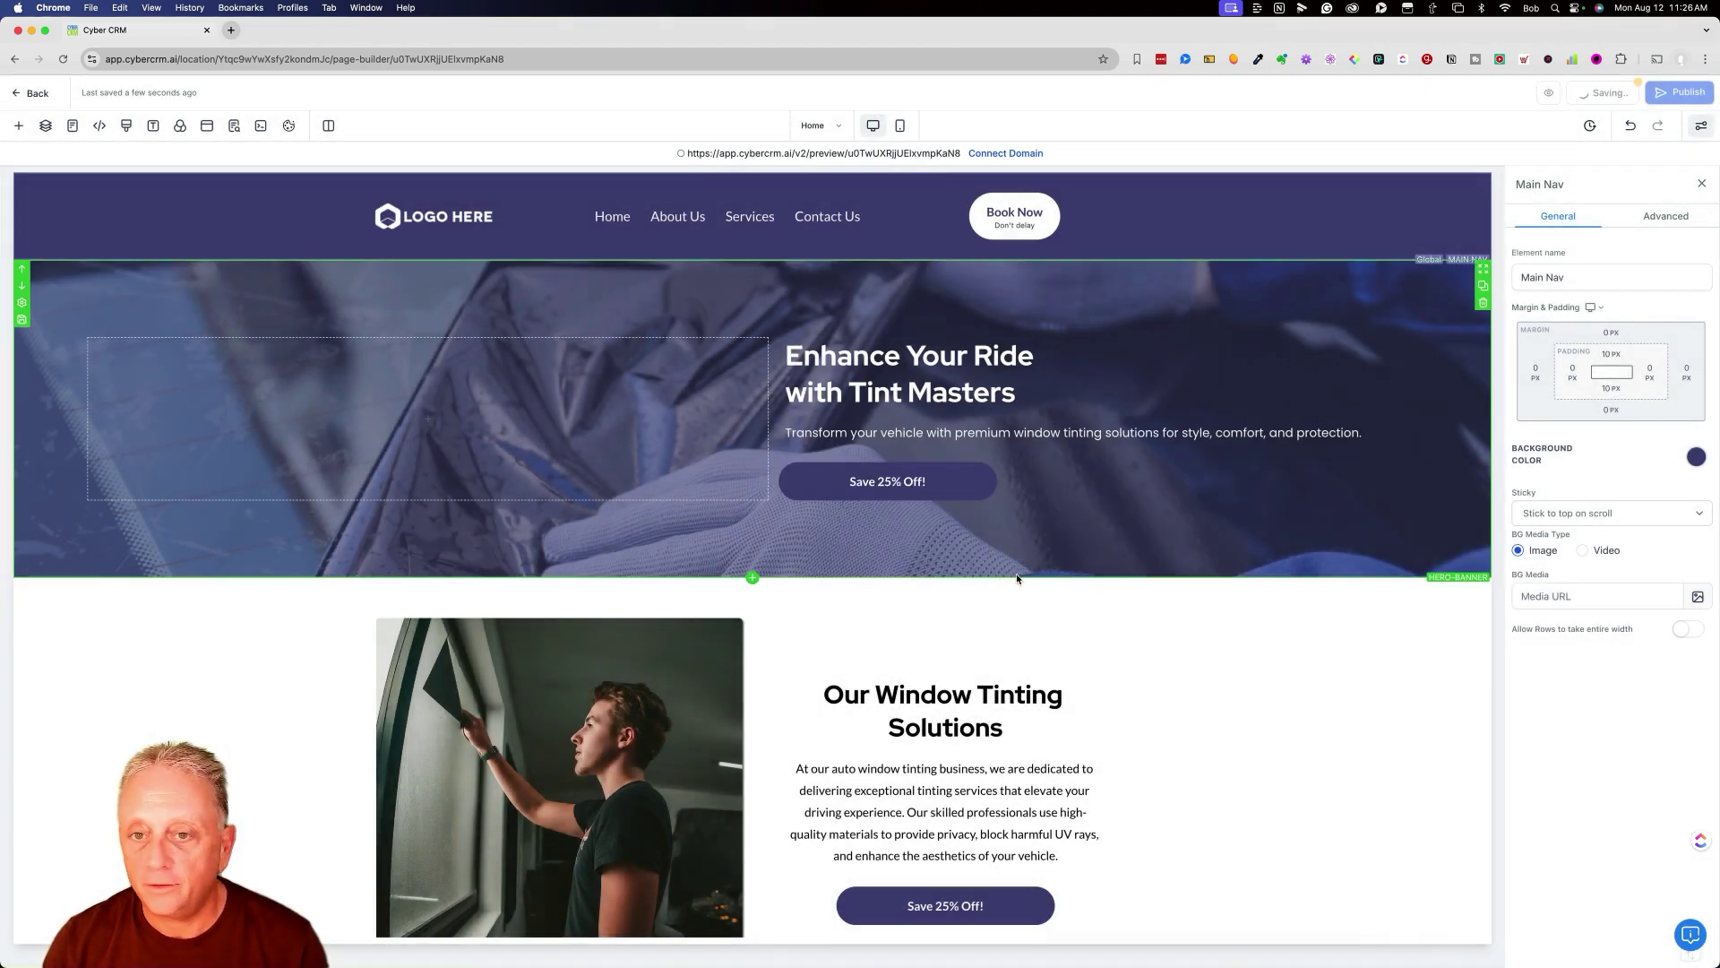
{"action": "scroll", "coordinate": [1016, 578], "scroll_direction": "down", "scroll_amount": 3}
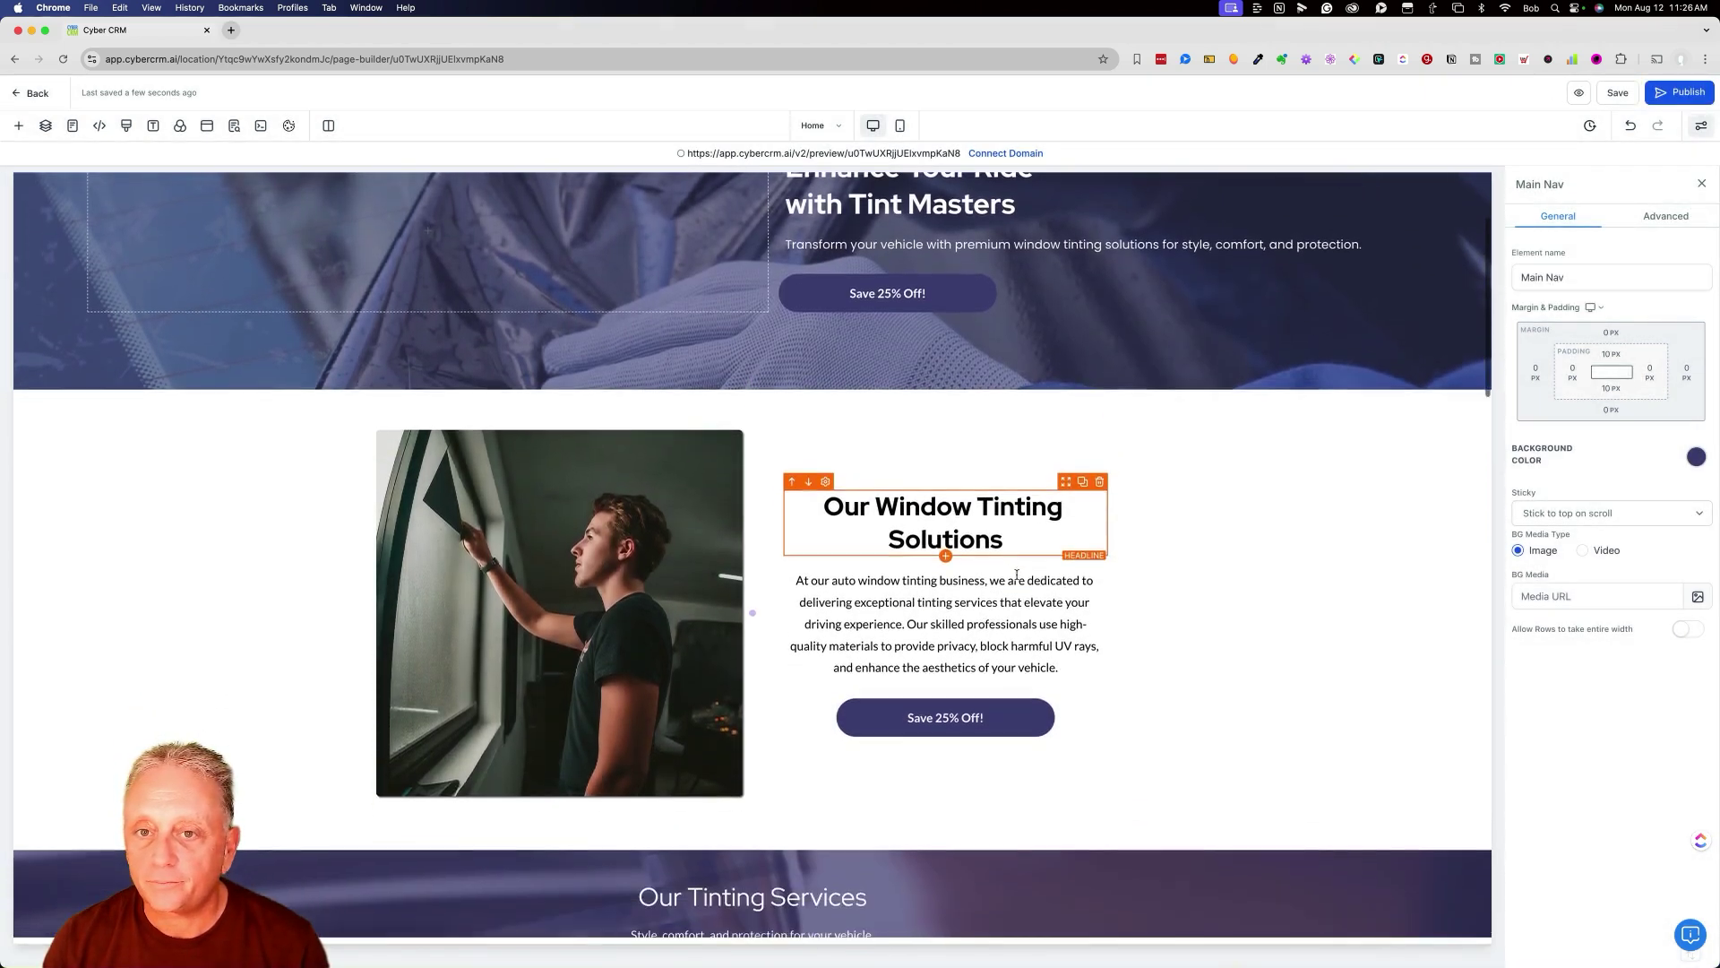
{"action": "left_click", "coordinate": [1575, 93]}
{"action": "scroll", "coordinate": [642, 123], "scroll_direction": "down", "scroll_amount": 4}
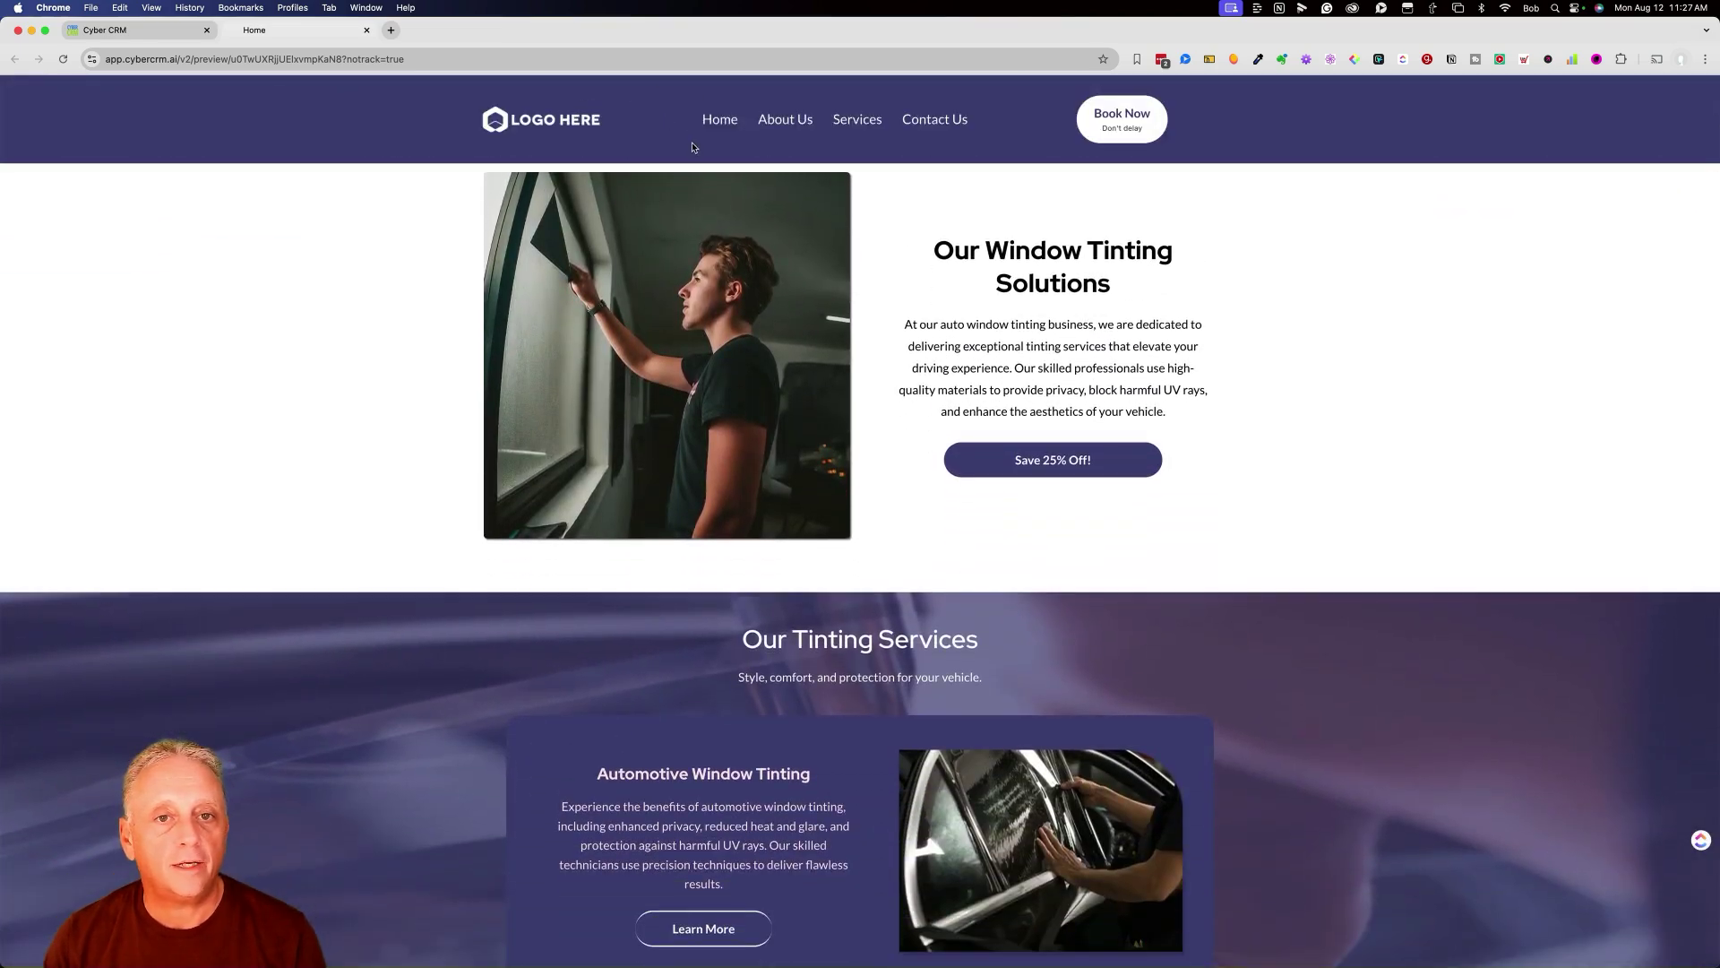
{"action": "scroll", "coordinate": [692, 147], "scroll_direction": "down", "scroll_amount": 10}
{"action": "scroll", "coordinate": [693, 147], "scroll_direction": "up", "scroll_amount": 10}
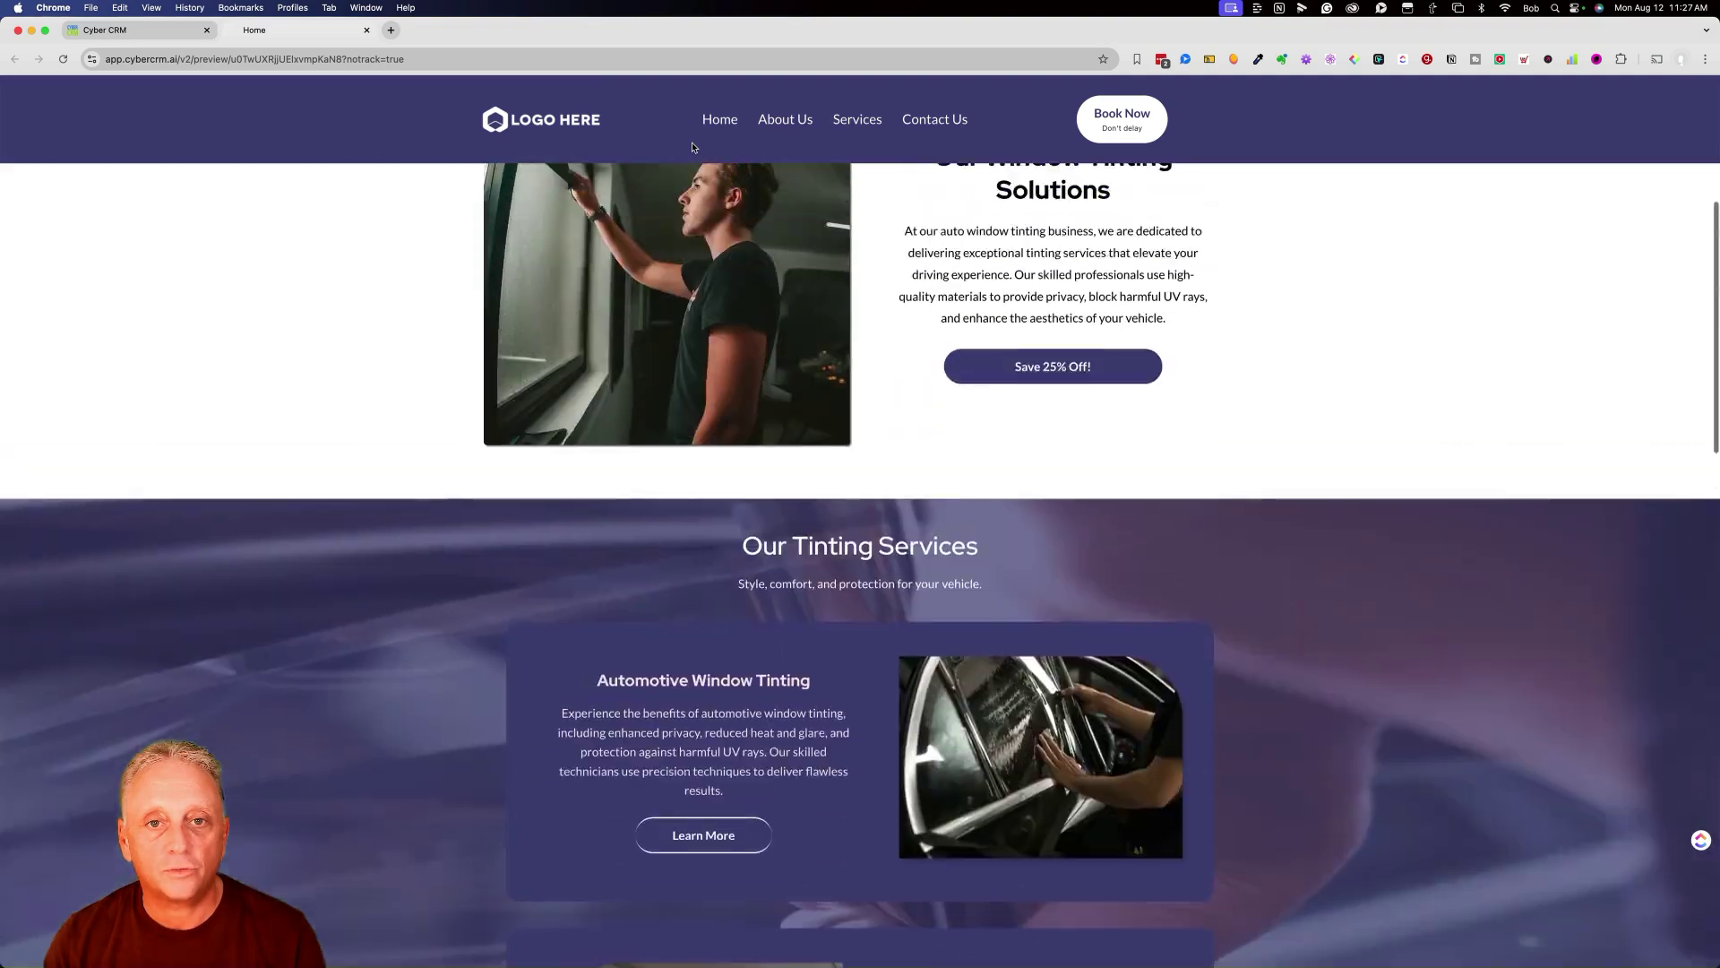
{"action": "scroll", "coordinate": [693, 147], "scroll_direction": "down", "scroll_amount": 5}
{"action": "scroll", "coordinate": [693, 146], "scroll_direction": "up", "scroll_amount": 8}
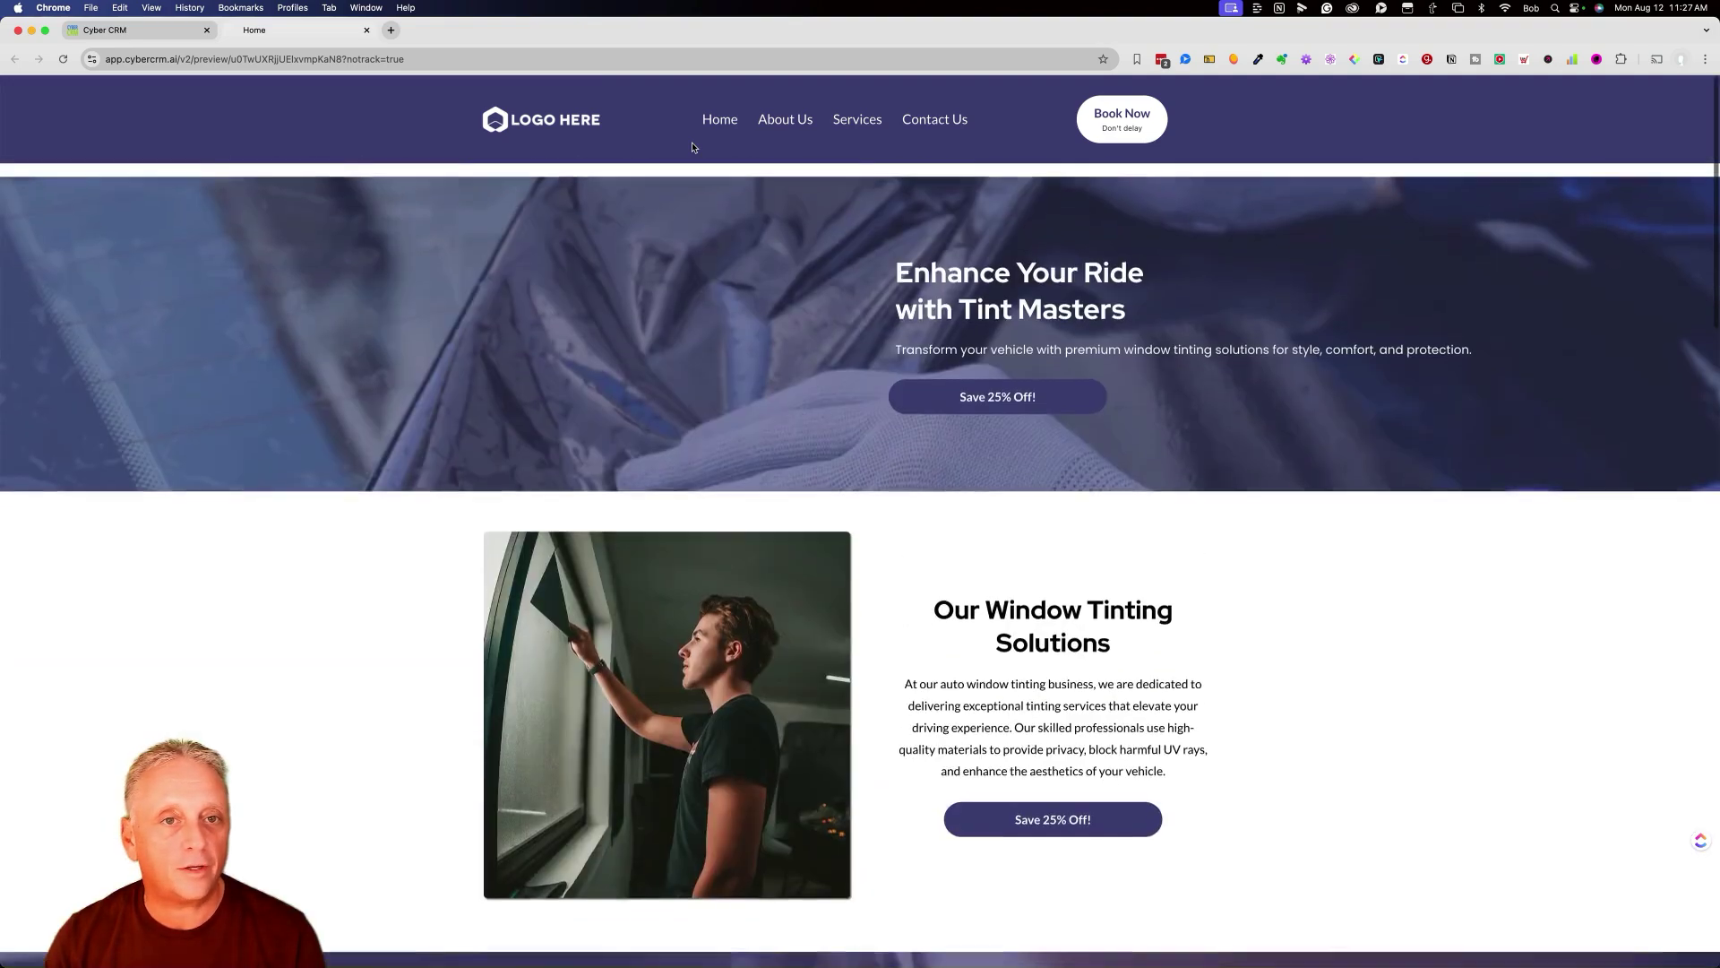
{"action": "left_click", "coordinate": [367, 31]}
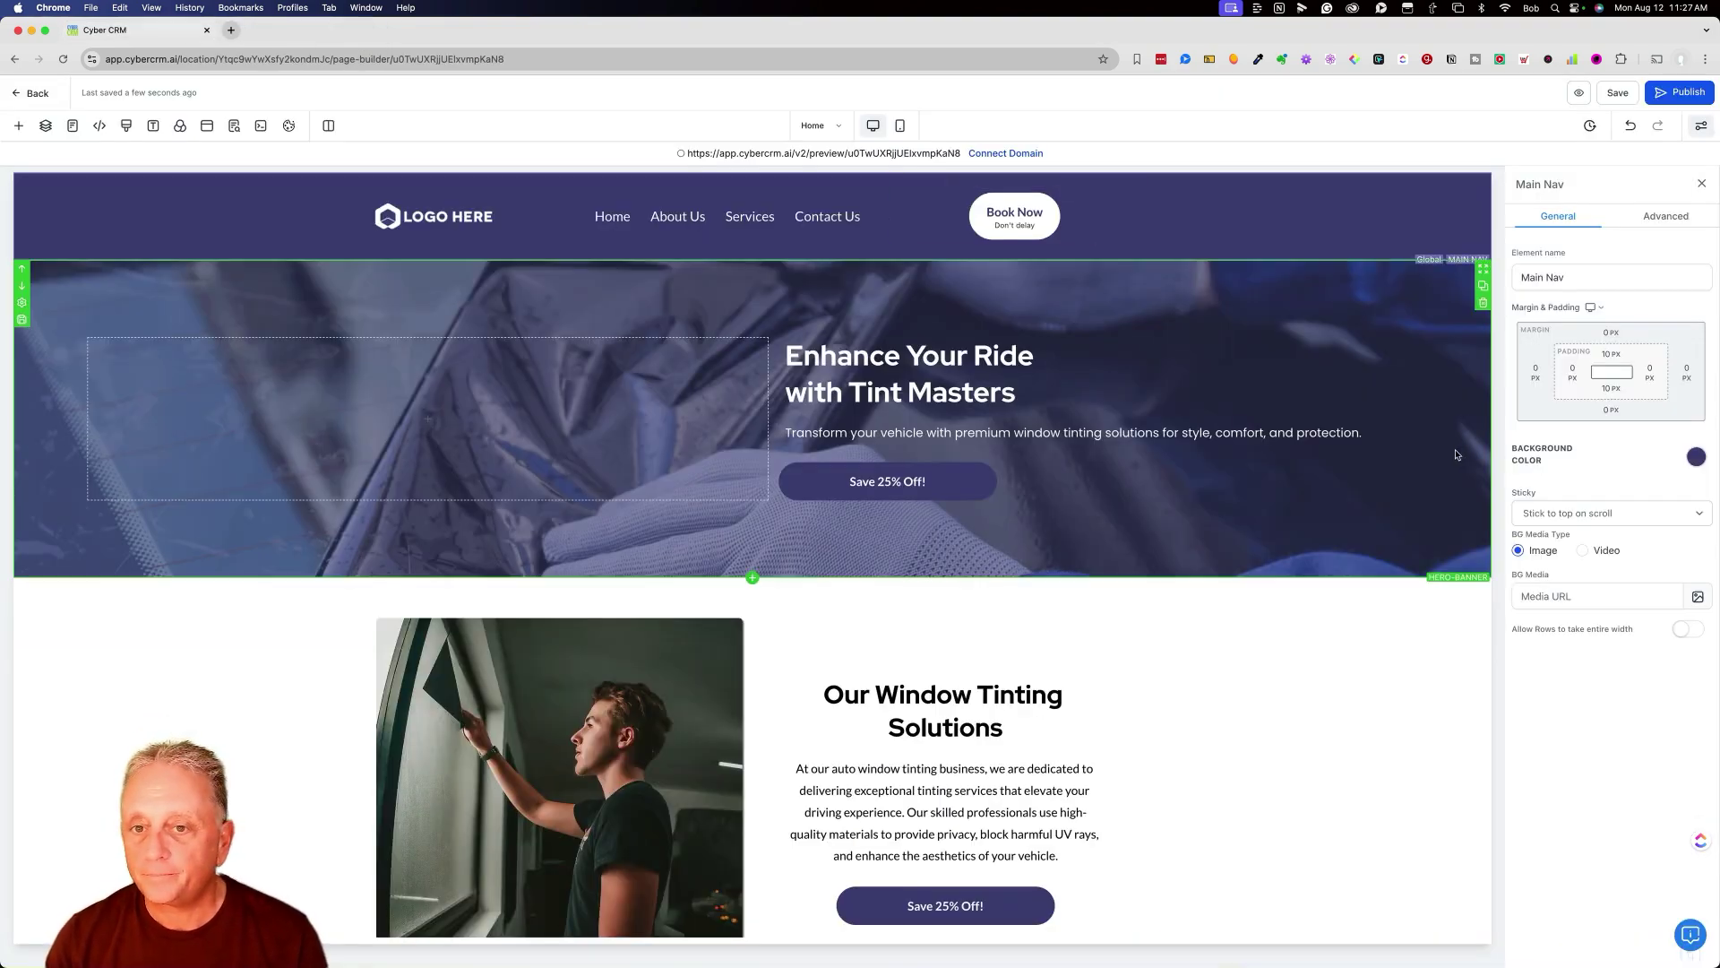
{"action": "left_click", "coordinate": [1033, 231]}
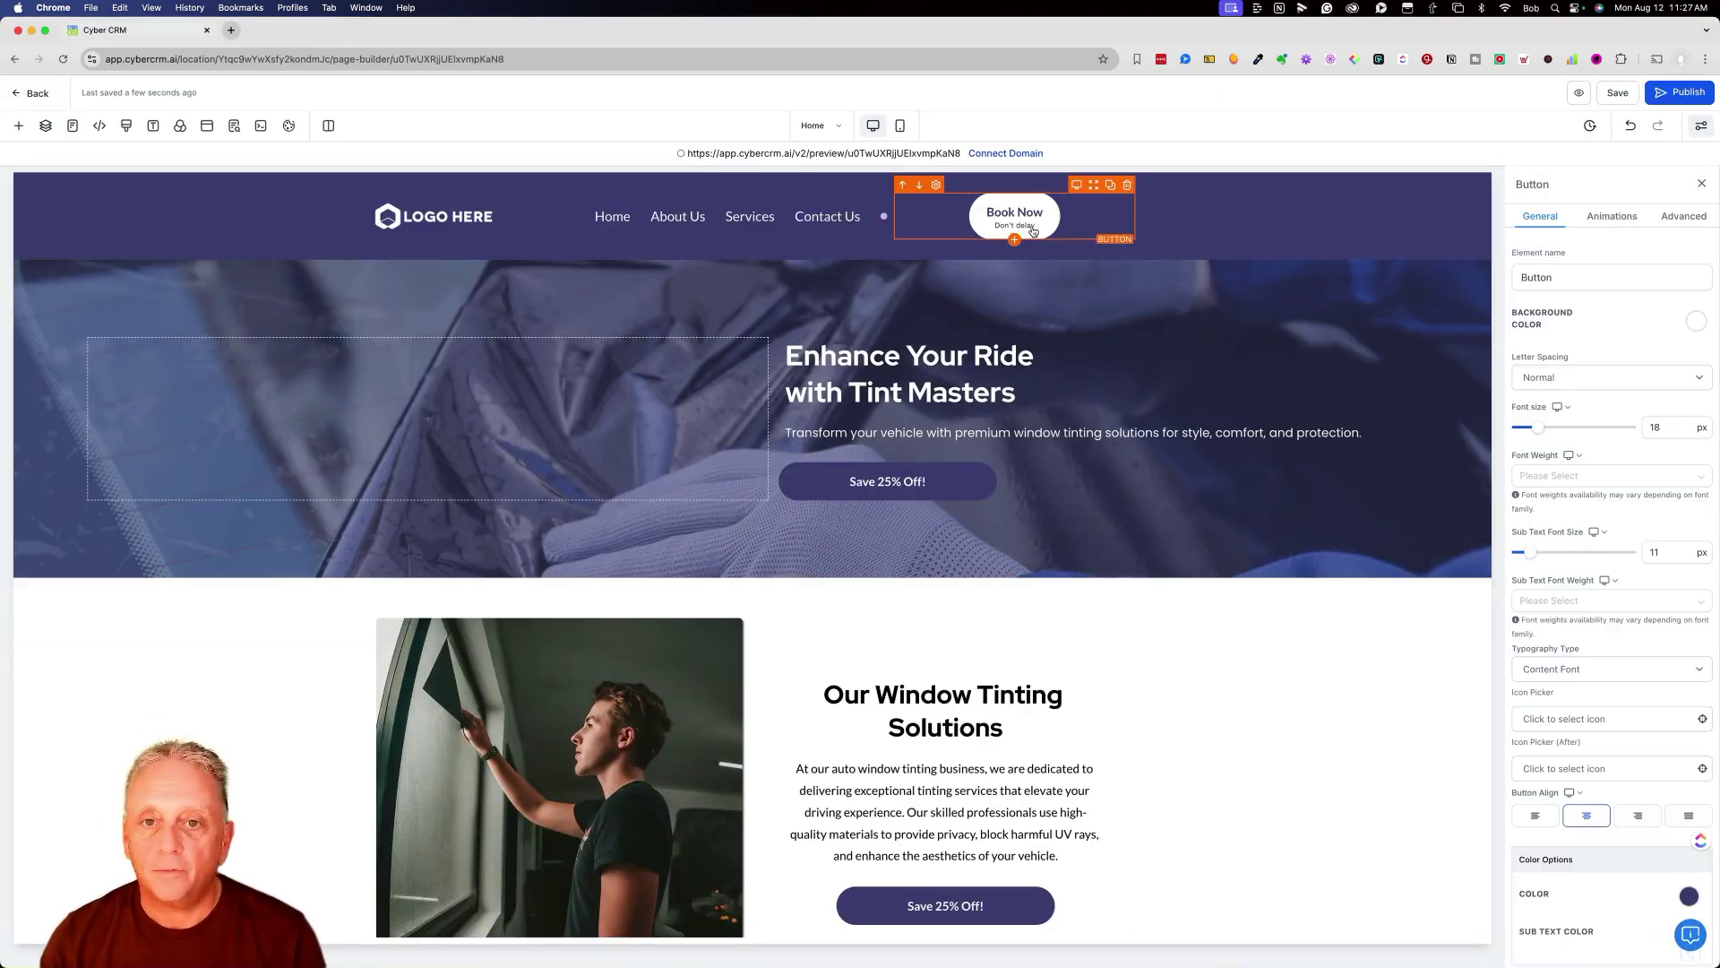
{"action": "left_click", "coordinate": [1603, 213]}
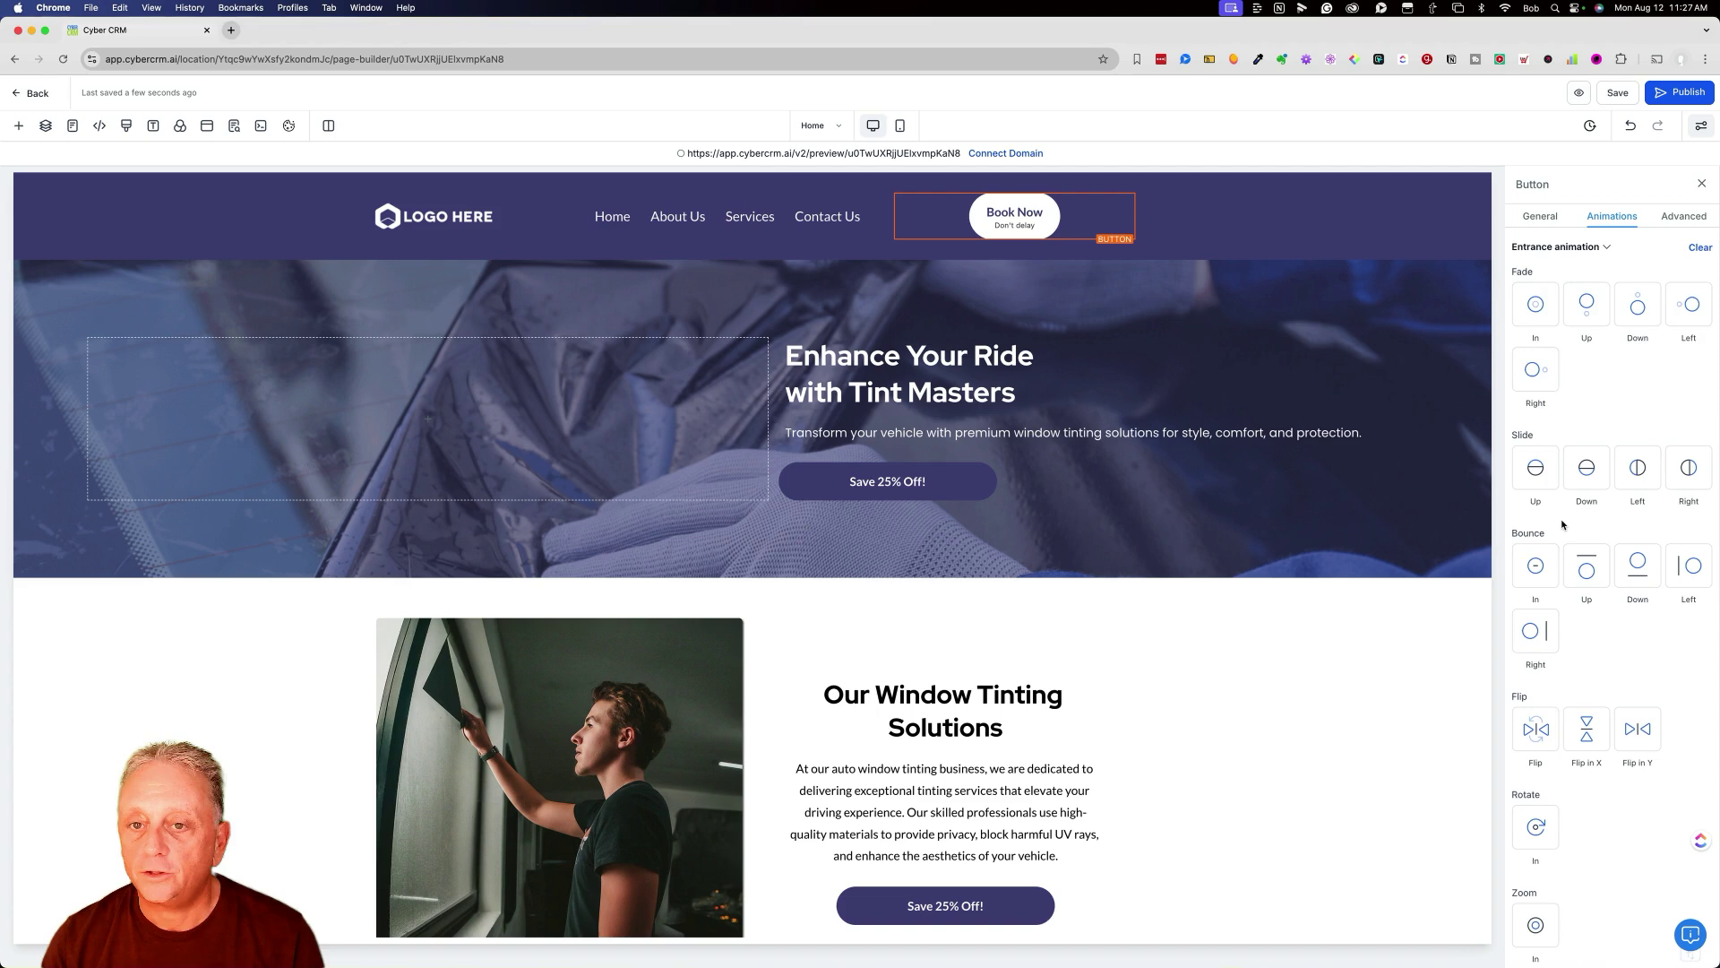
{"action": "scroll", "coordinate": [1556, 411], "scroll_direction": "down", "scroll_amount": 3}
{"action": "scroll", "coordinate": [1557, 411], "scroll_direction": "up", "scroll_amount": 3}
{"action": "left_click", "coordinate": [1682, 217]}
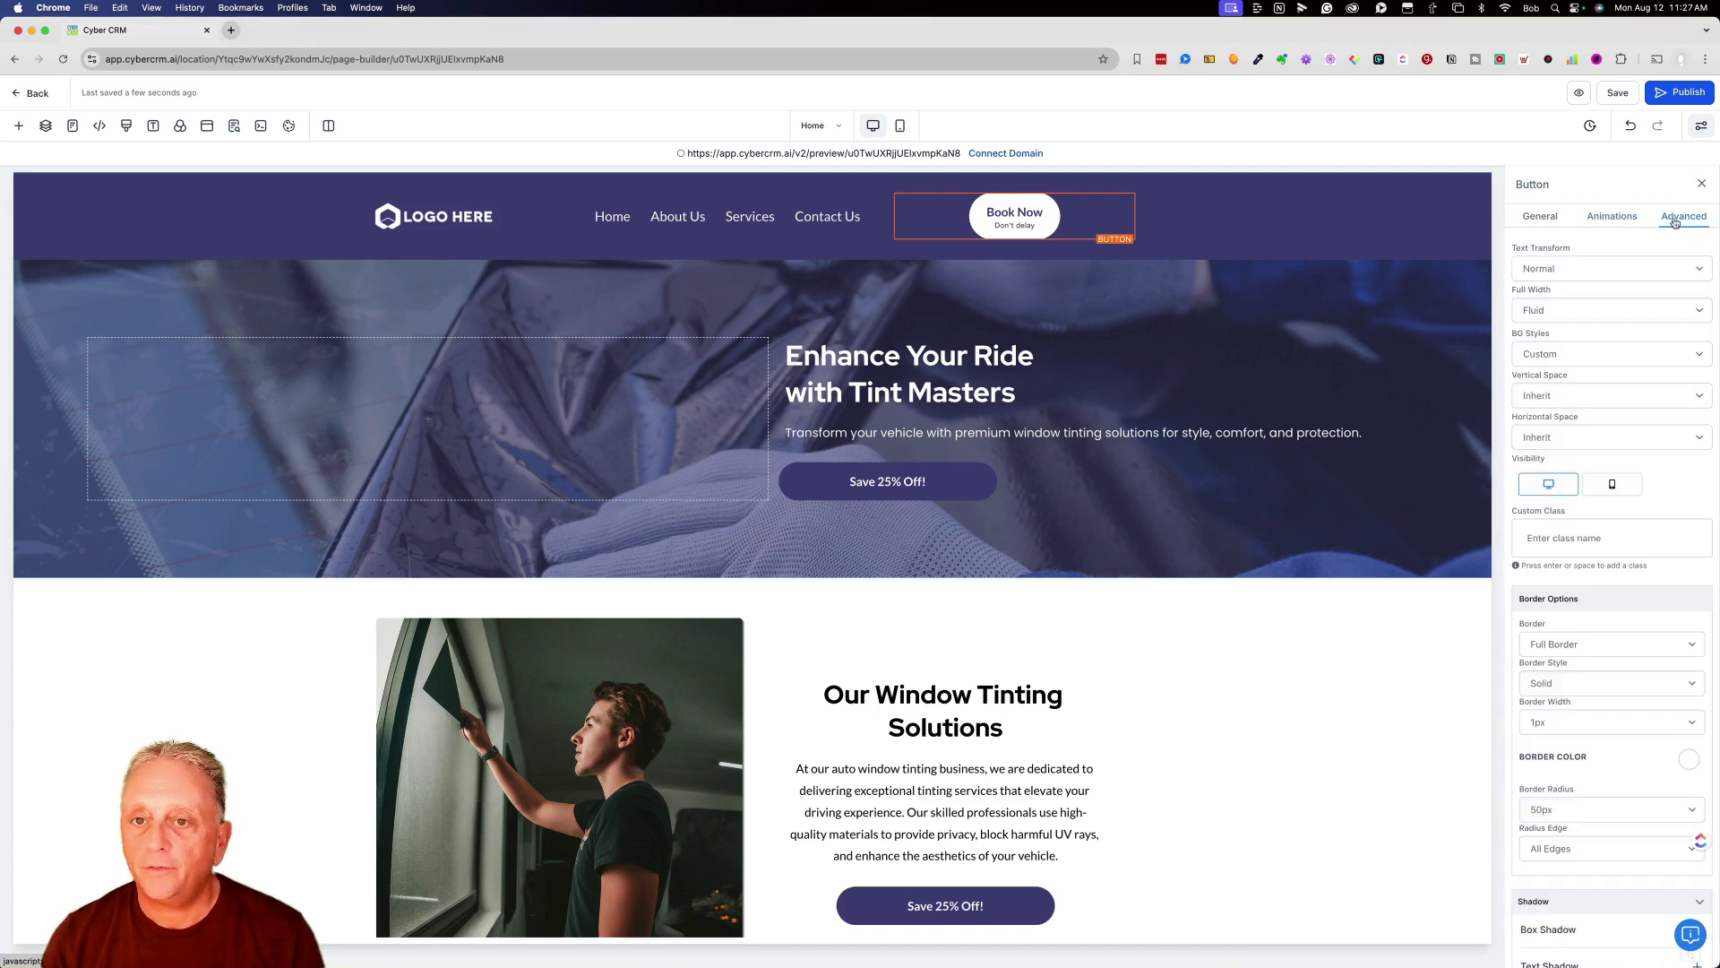
{"action": "left_click", "coordinate": [1545, 218]}
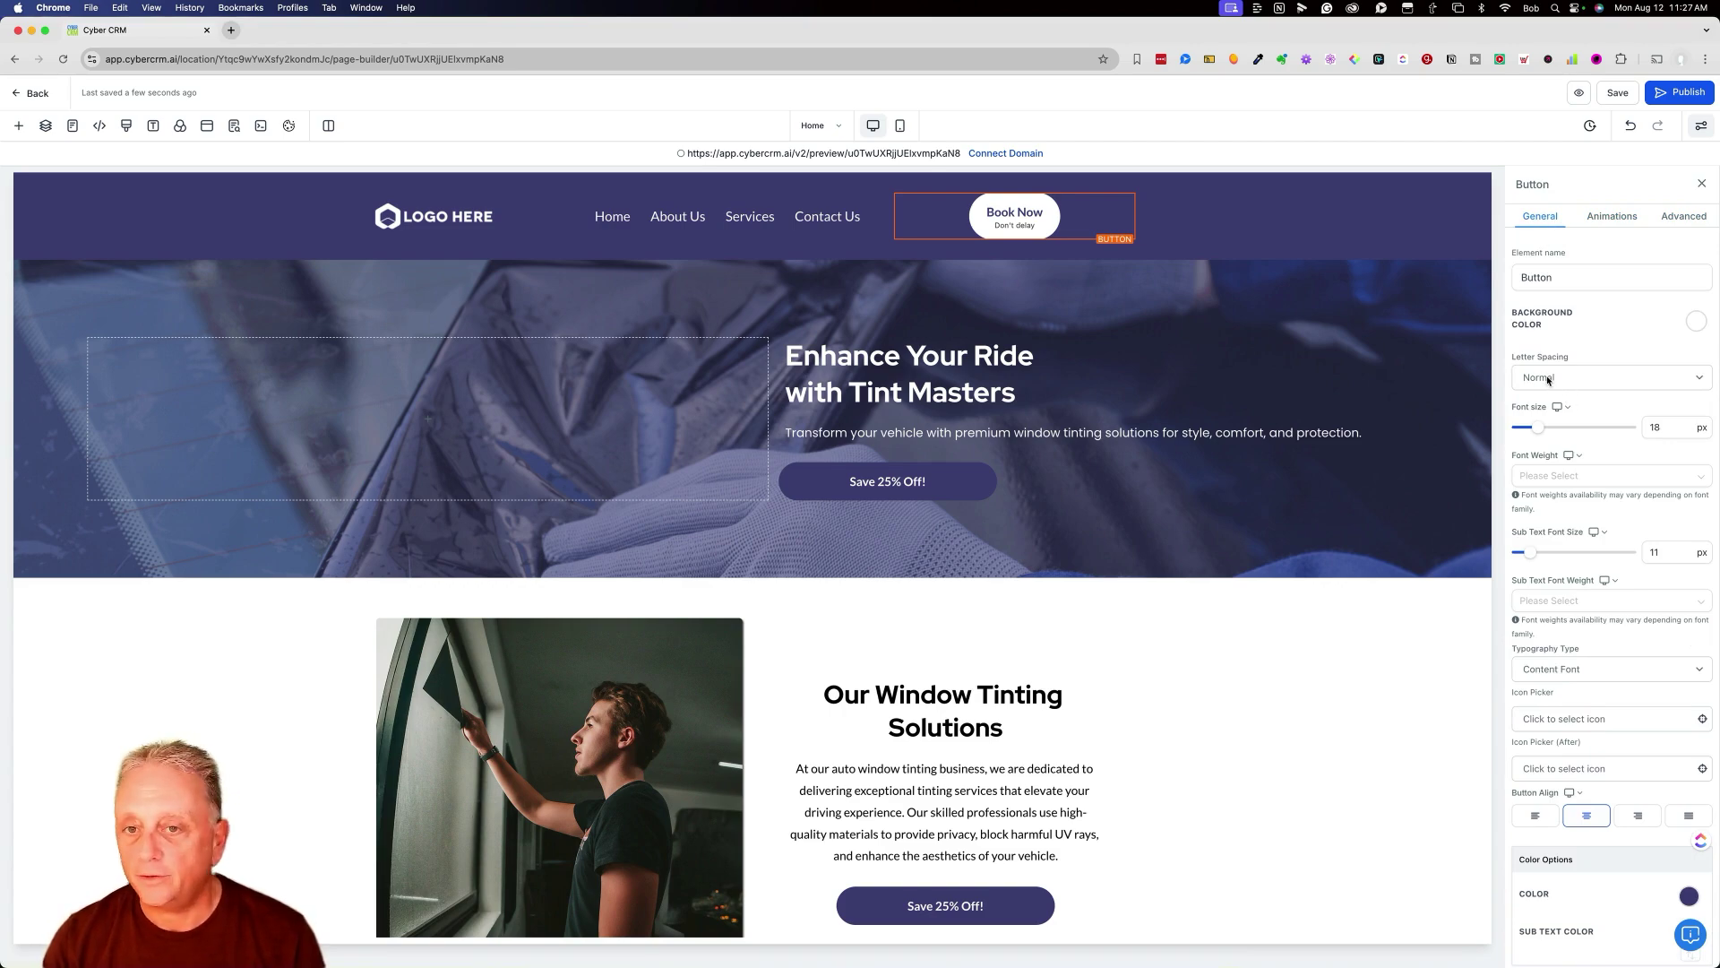
{"action": "scroll", "coordinate": [1548, 380], "scroll_direction": "down", "scroll_amount": 5}
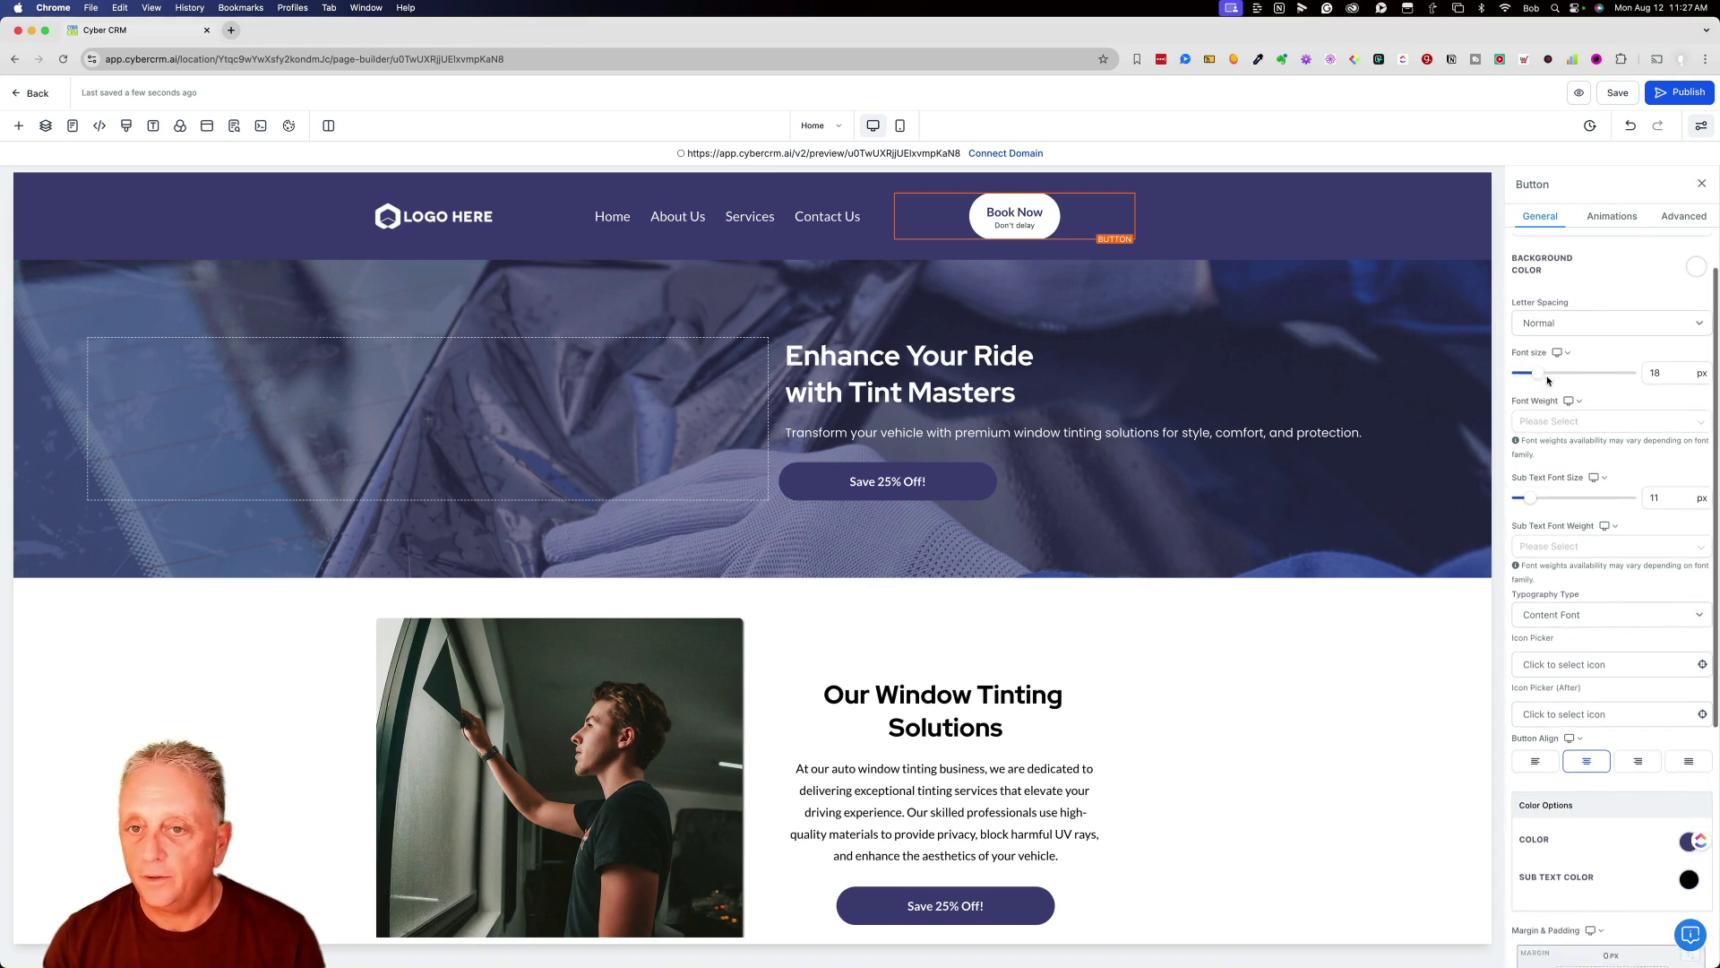
{"action": "scroll", "coordinate": [1548, 380], "scroll_direction": "down", "scroll_amount": 3}
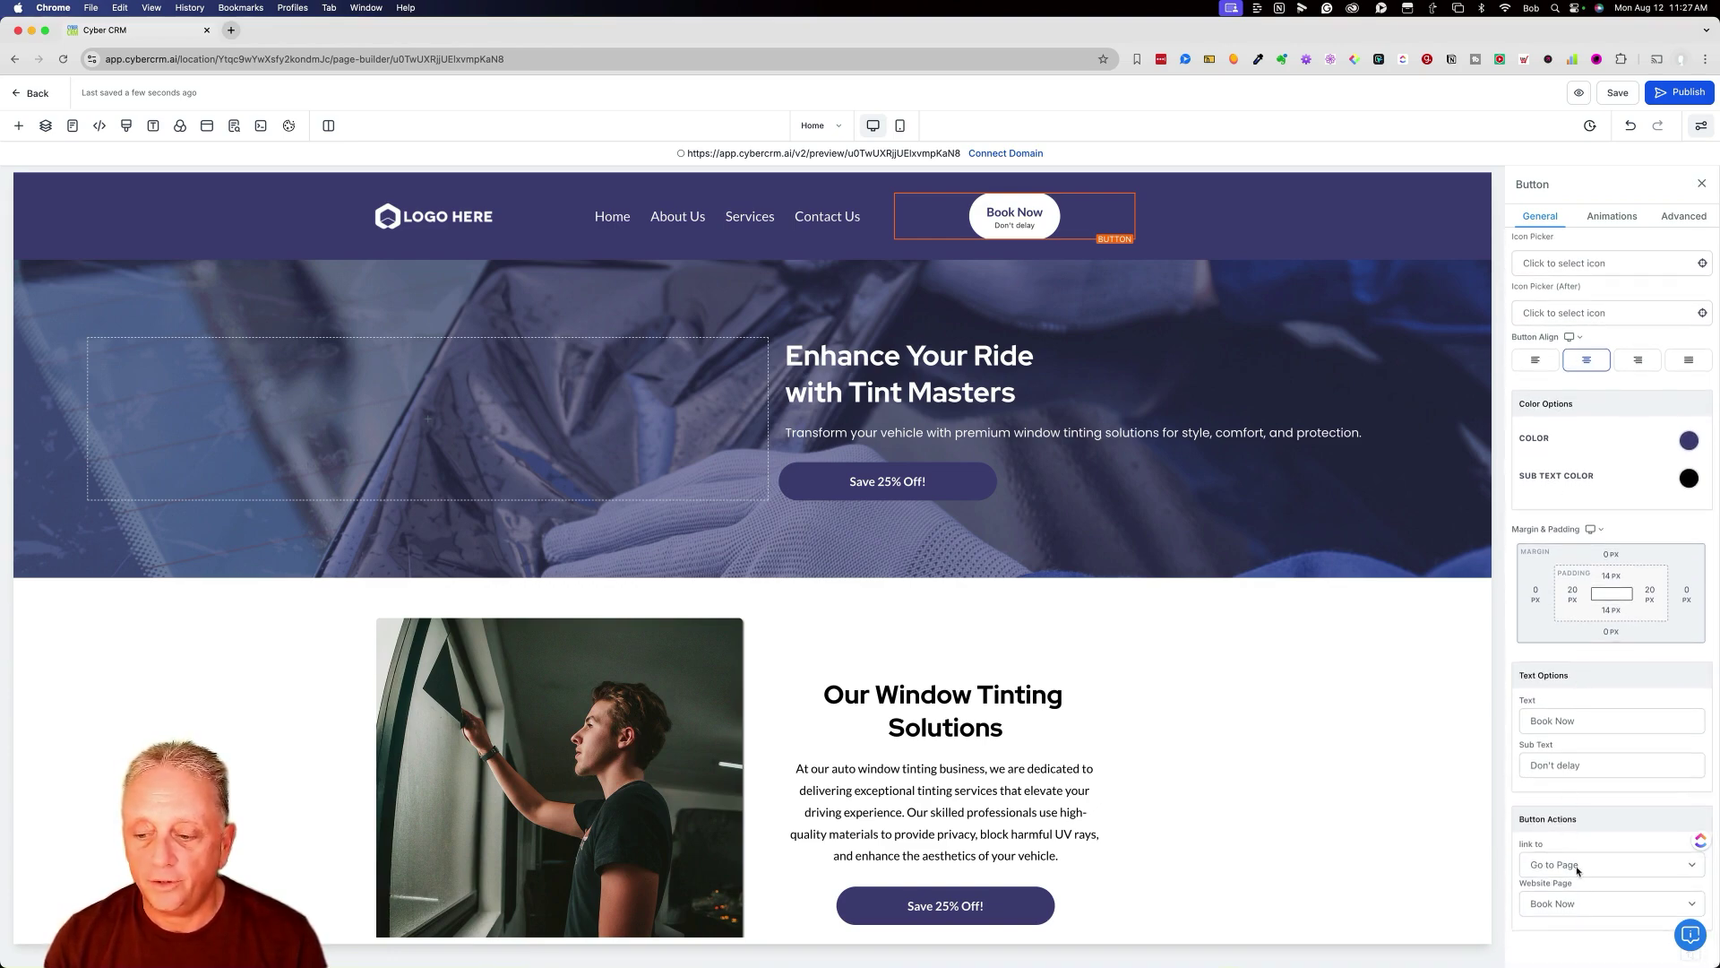
{"action": "left_click", "coordinate": [1165, 546]}
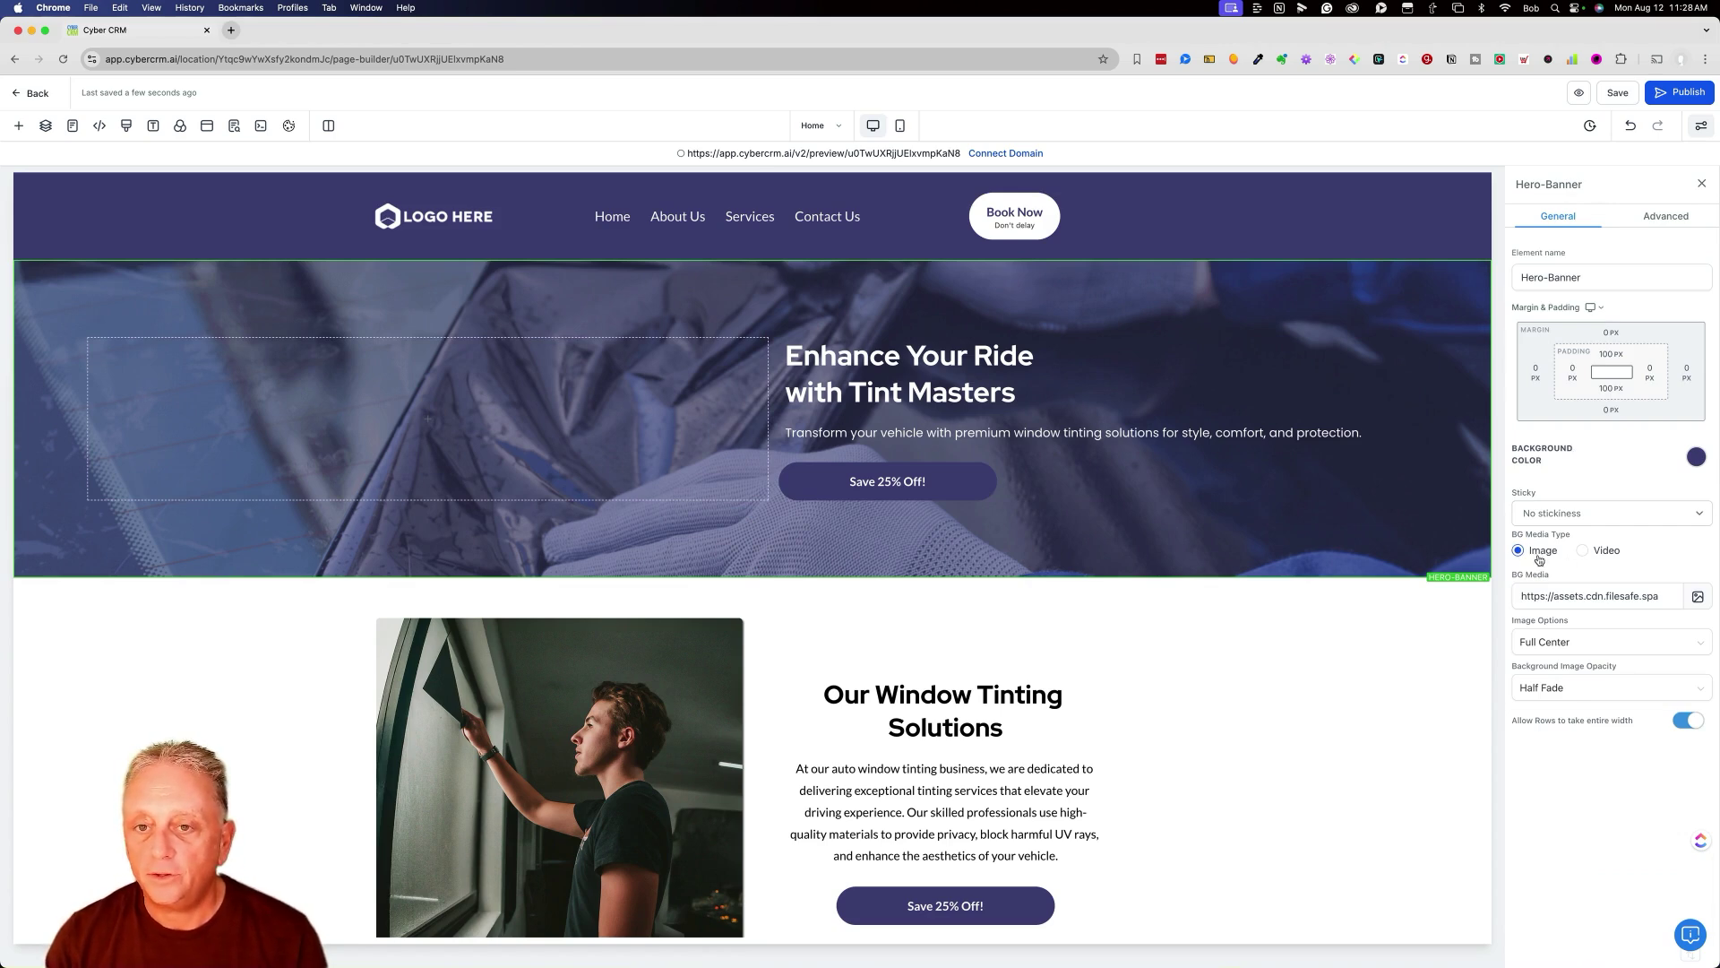
Set the hero background image to the sunset-over-water photo.
{"action": "left_click", "coordinate": [1699, 597]}
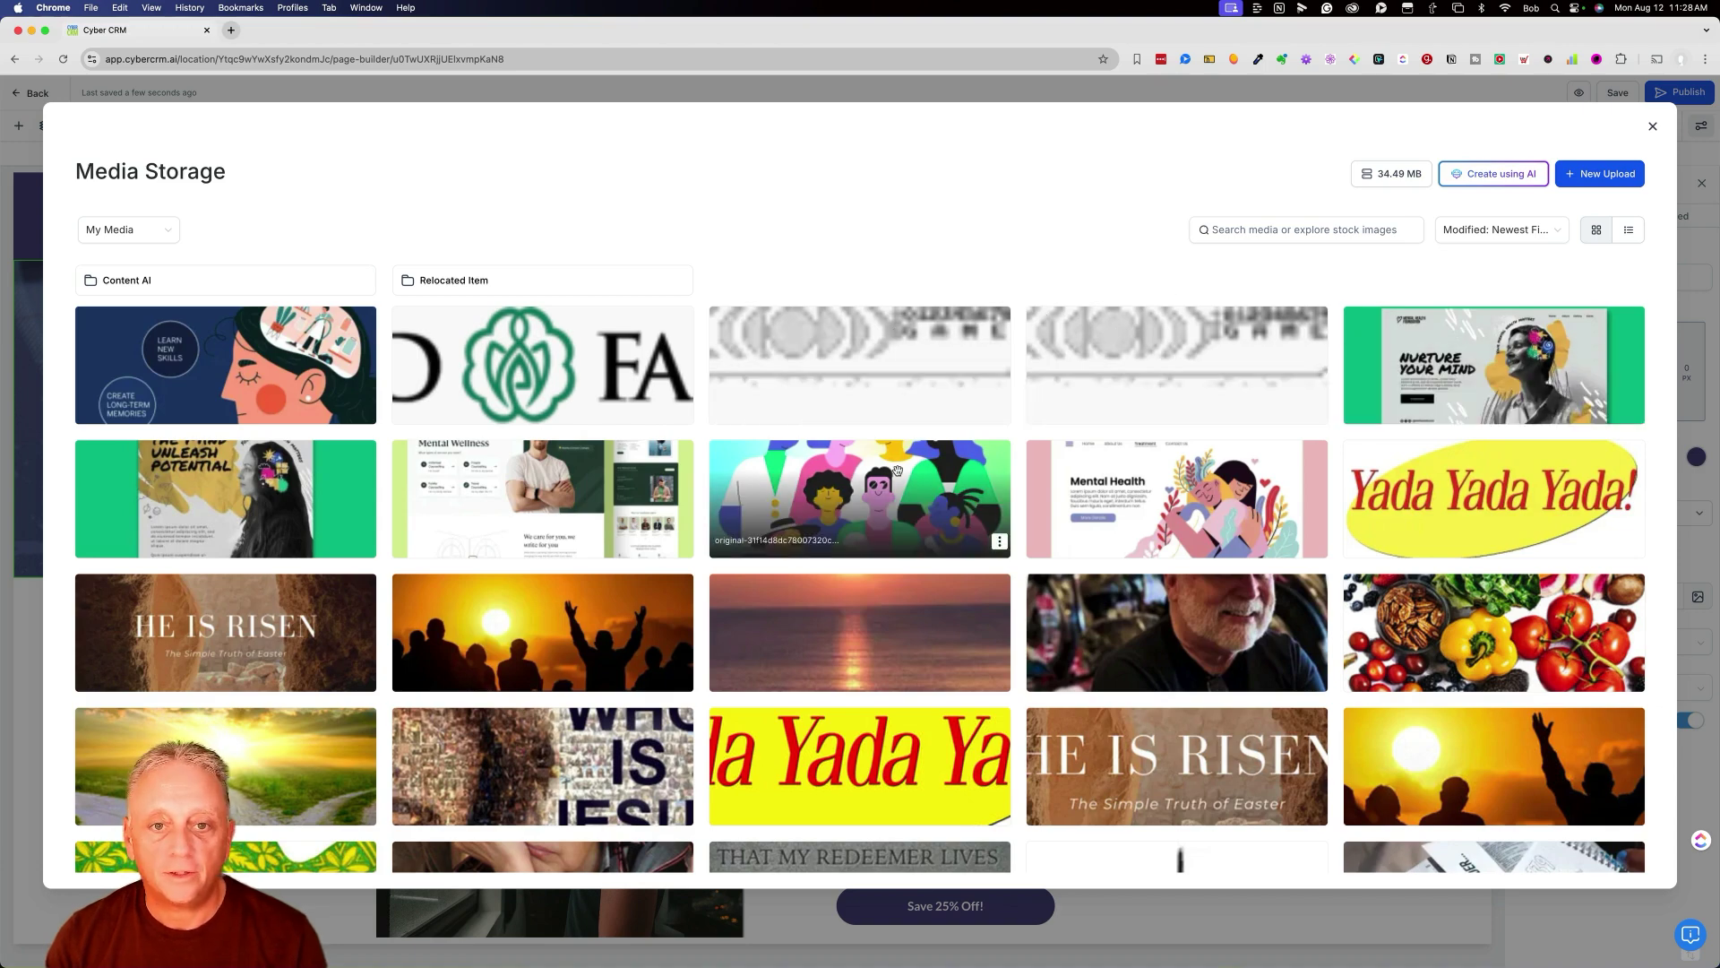
{"action": "left_click", "coordinate": [833, 608]}
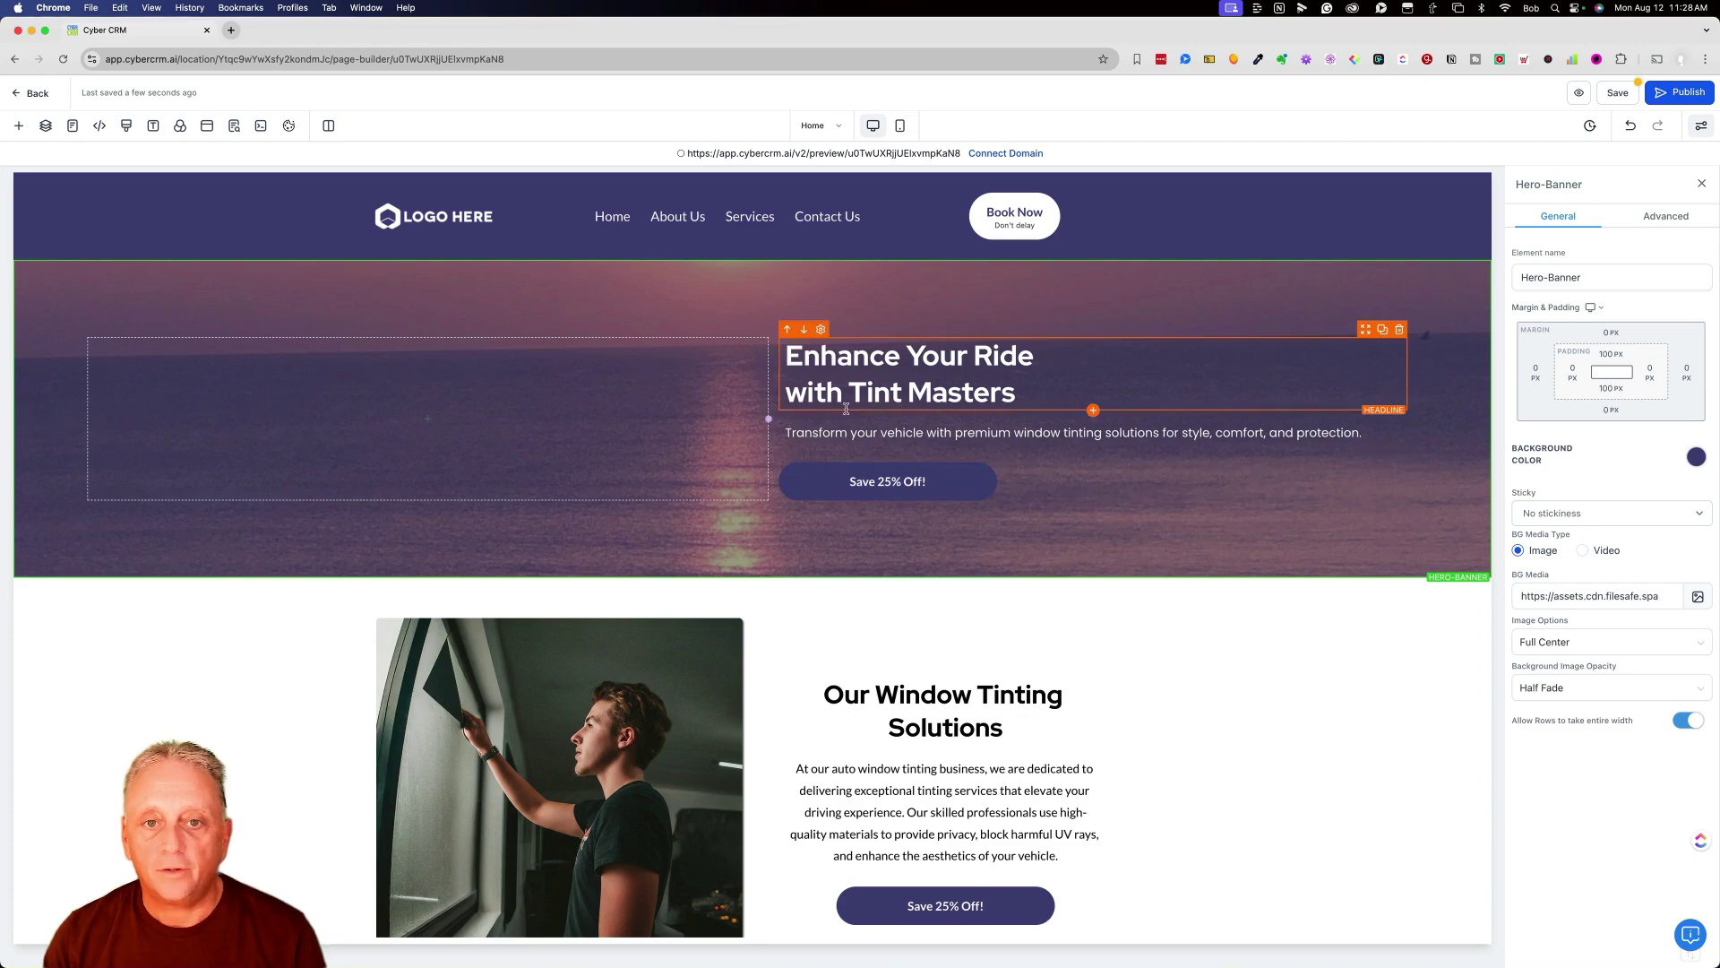
{"action": "scroll", "coordinate": [842, 448], "scroll_direction": "down", "scroll_amount": 2}
{"action": "scroll", "coordinate": [846, 408], "scroll_direction": "up", "scroll_amount": 2}
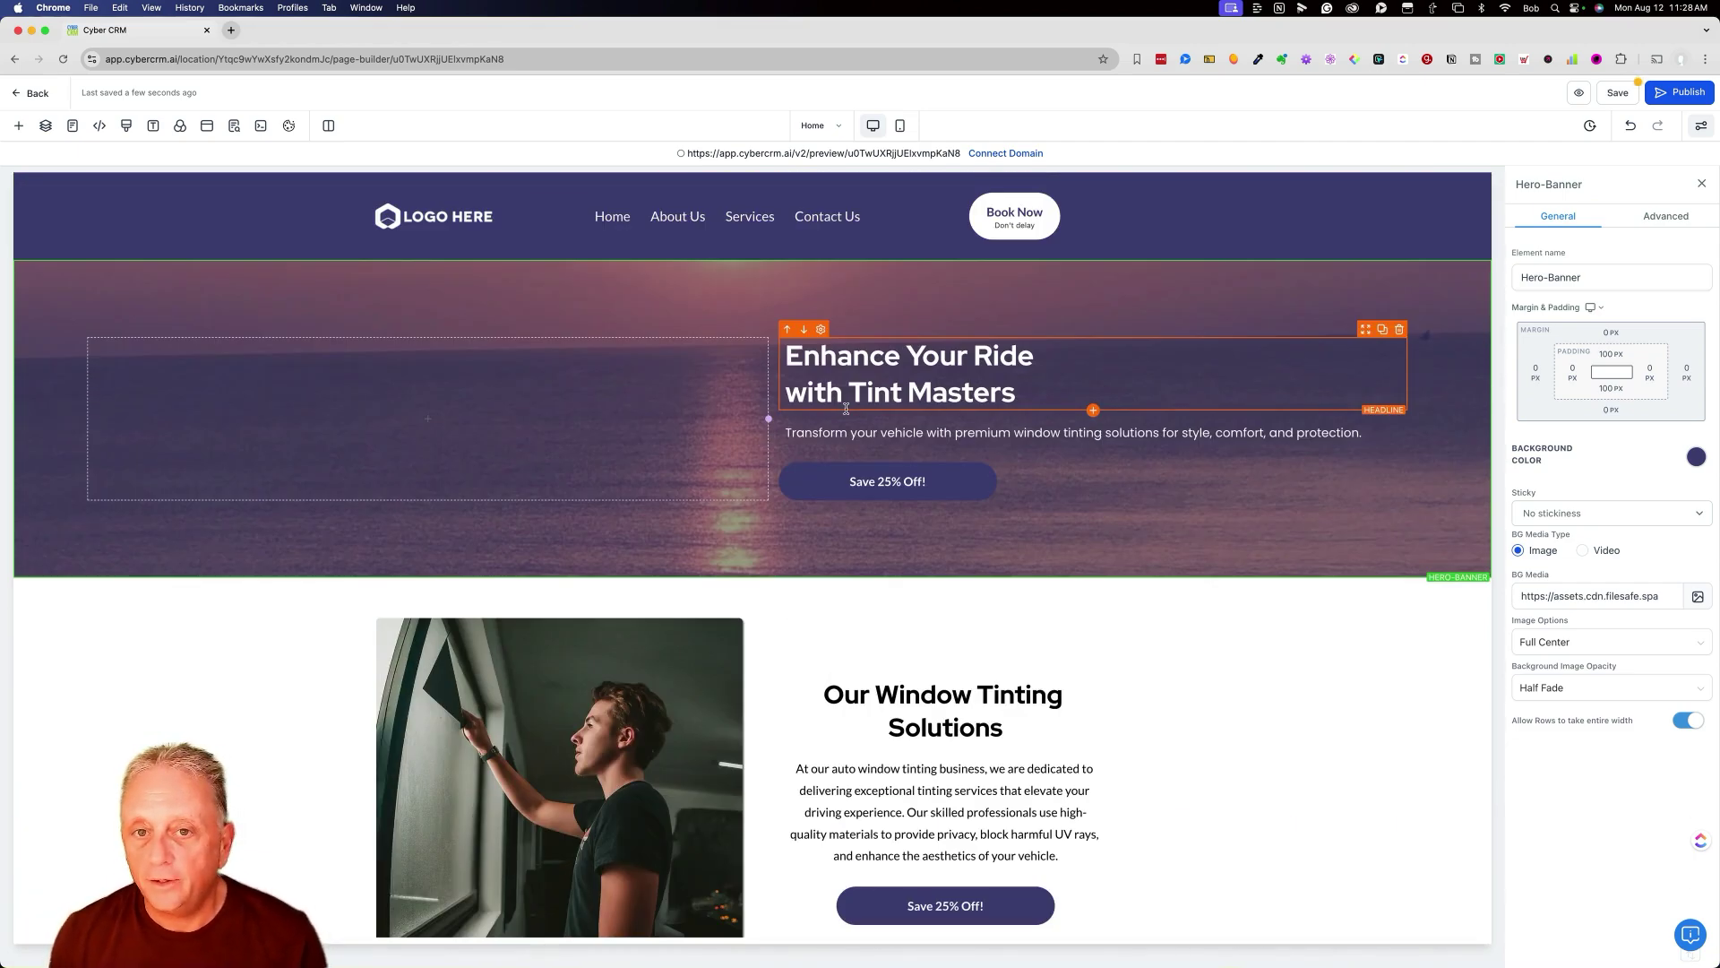
{"action": "scroll", "coordinate": [846, 409], "scroll_direction": "down", "scroll_amount": 3}
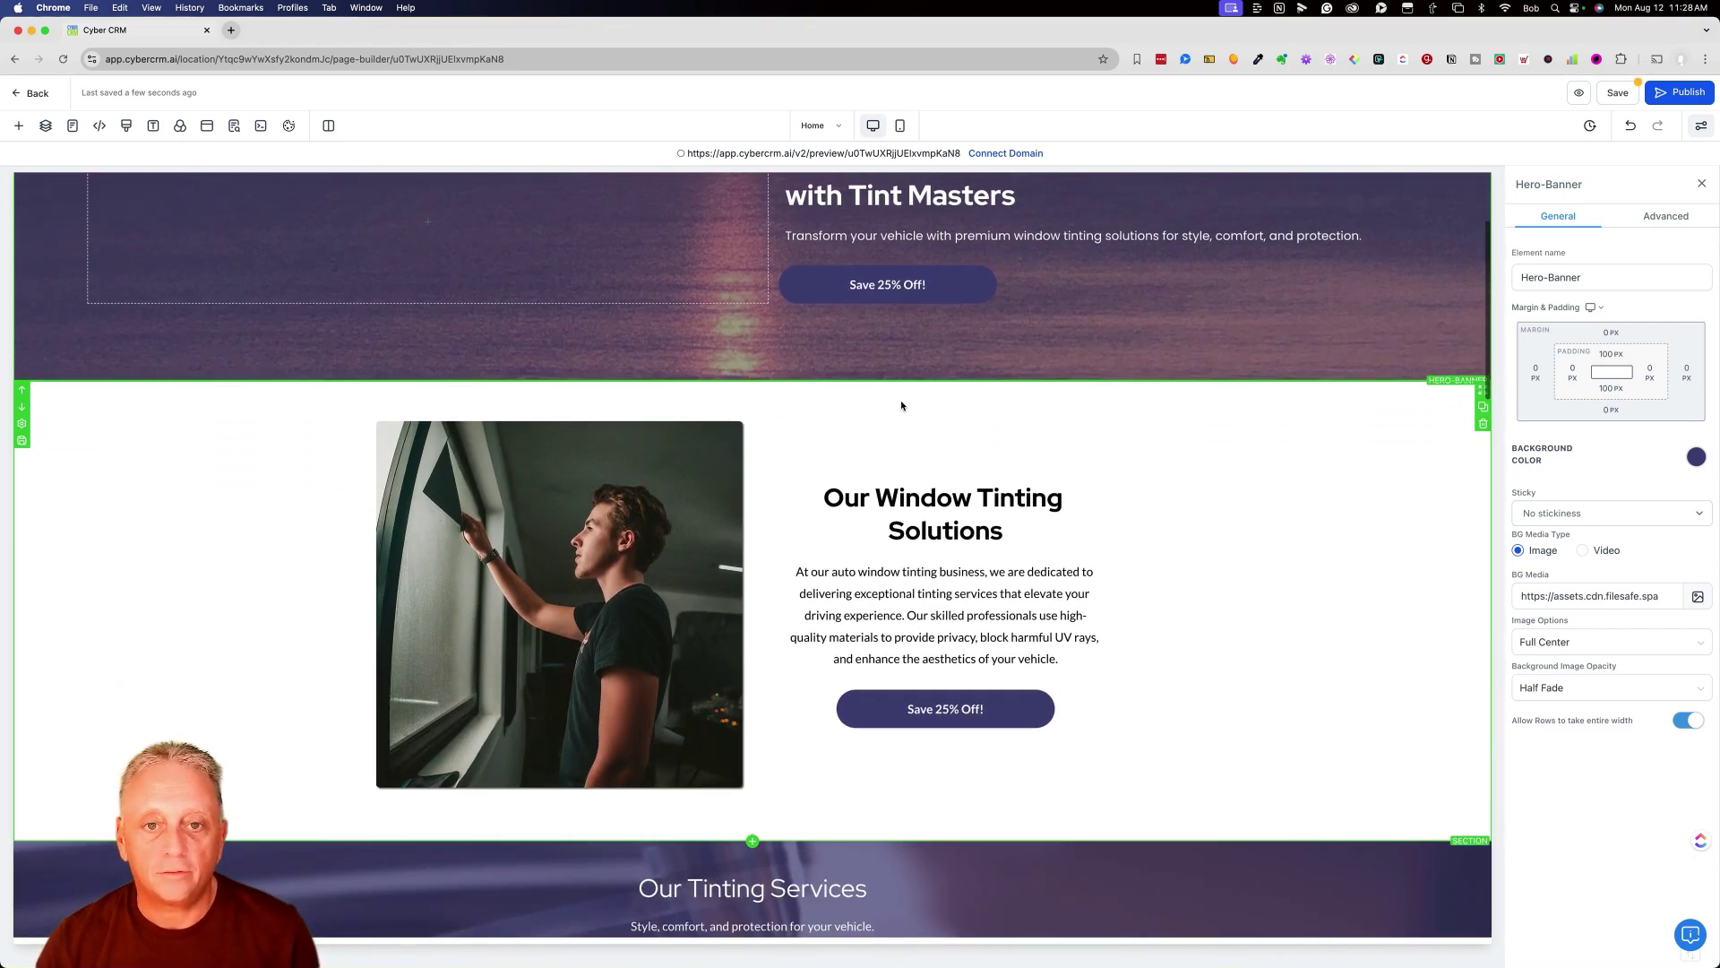
Give the services section below the hero a dark navy background and save the page.
{"action": "left_click", "coordinate": [902, 405]}
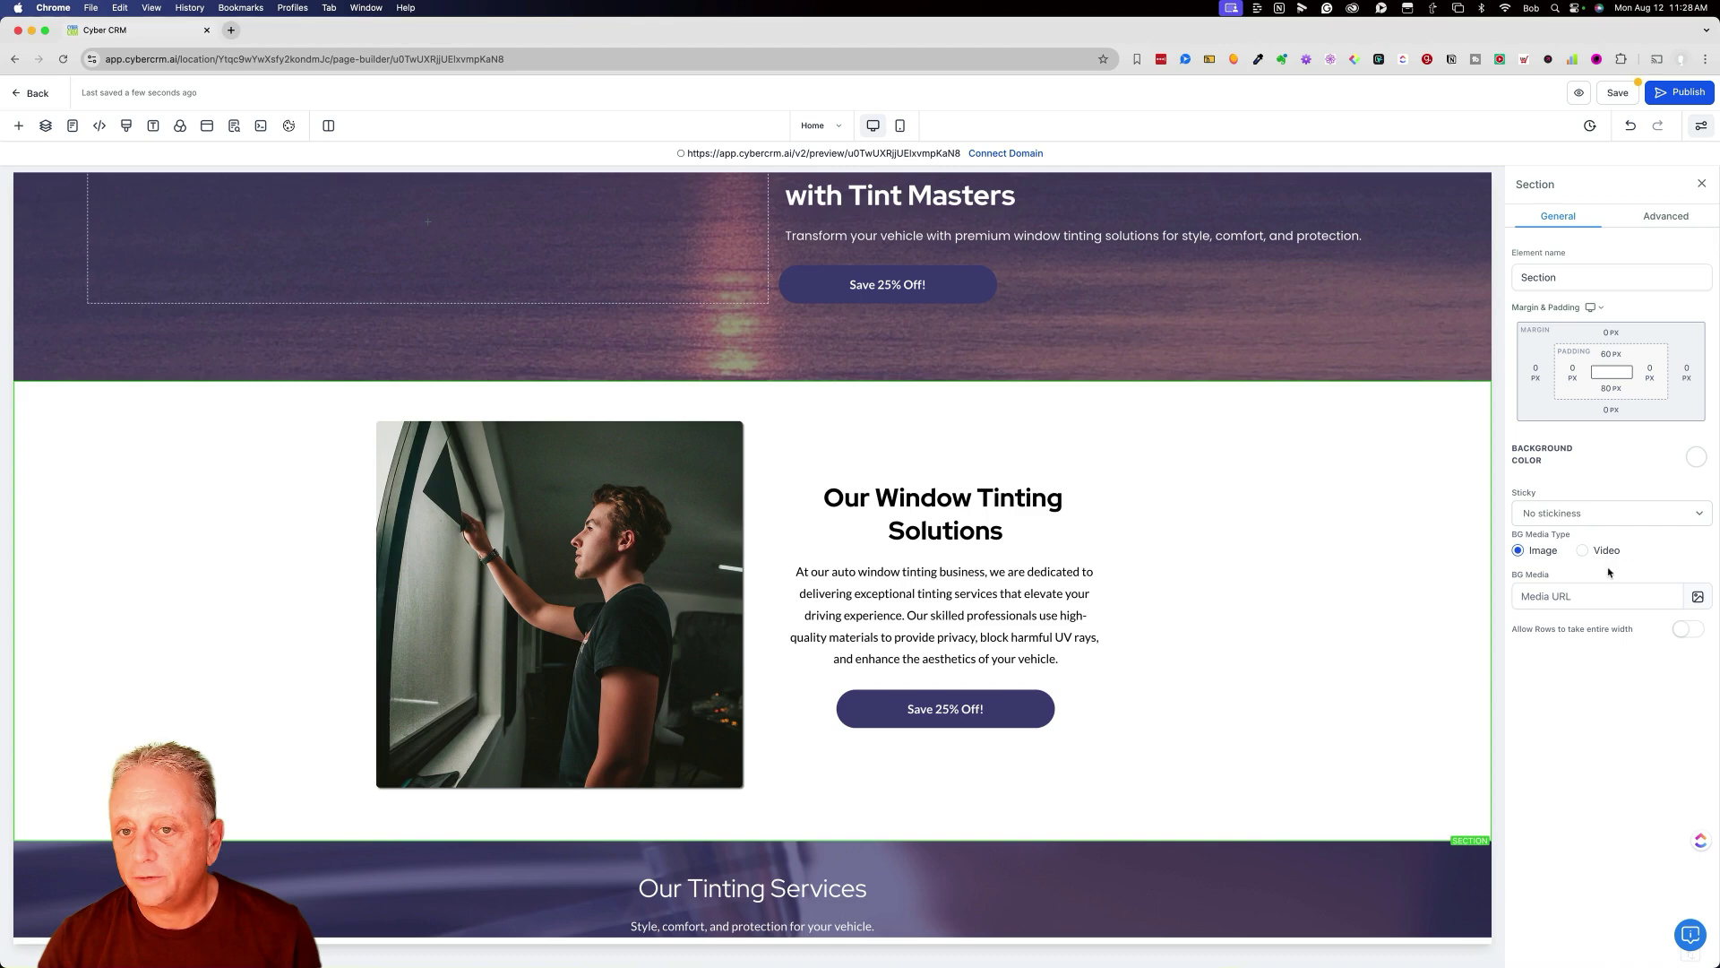
{"action": "scroll", "coordinate": [1579, 513], "scroll_direction": "down", "scroll_amount": 5}
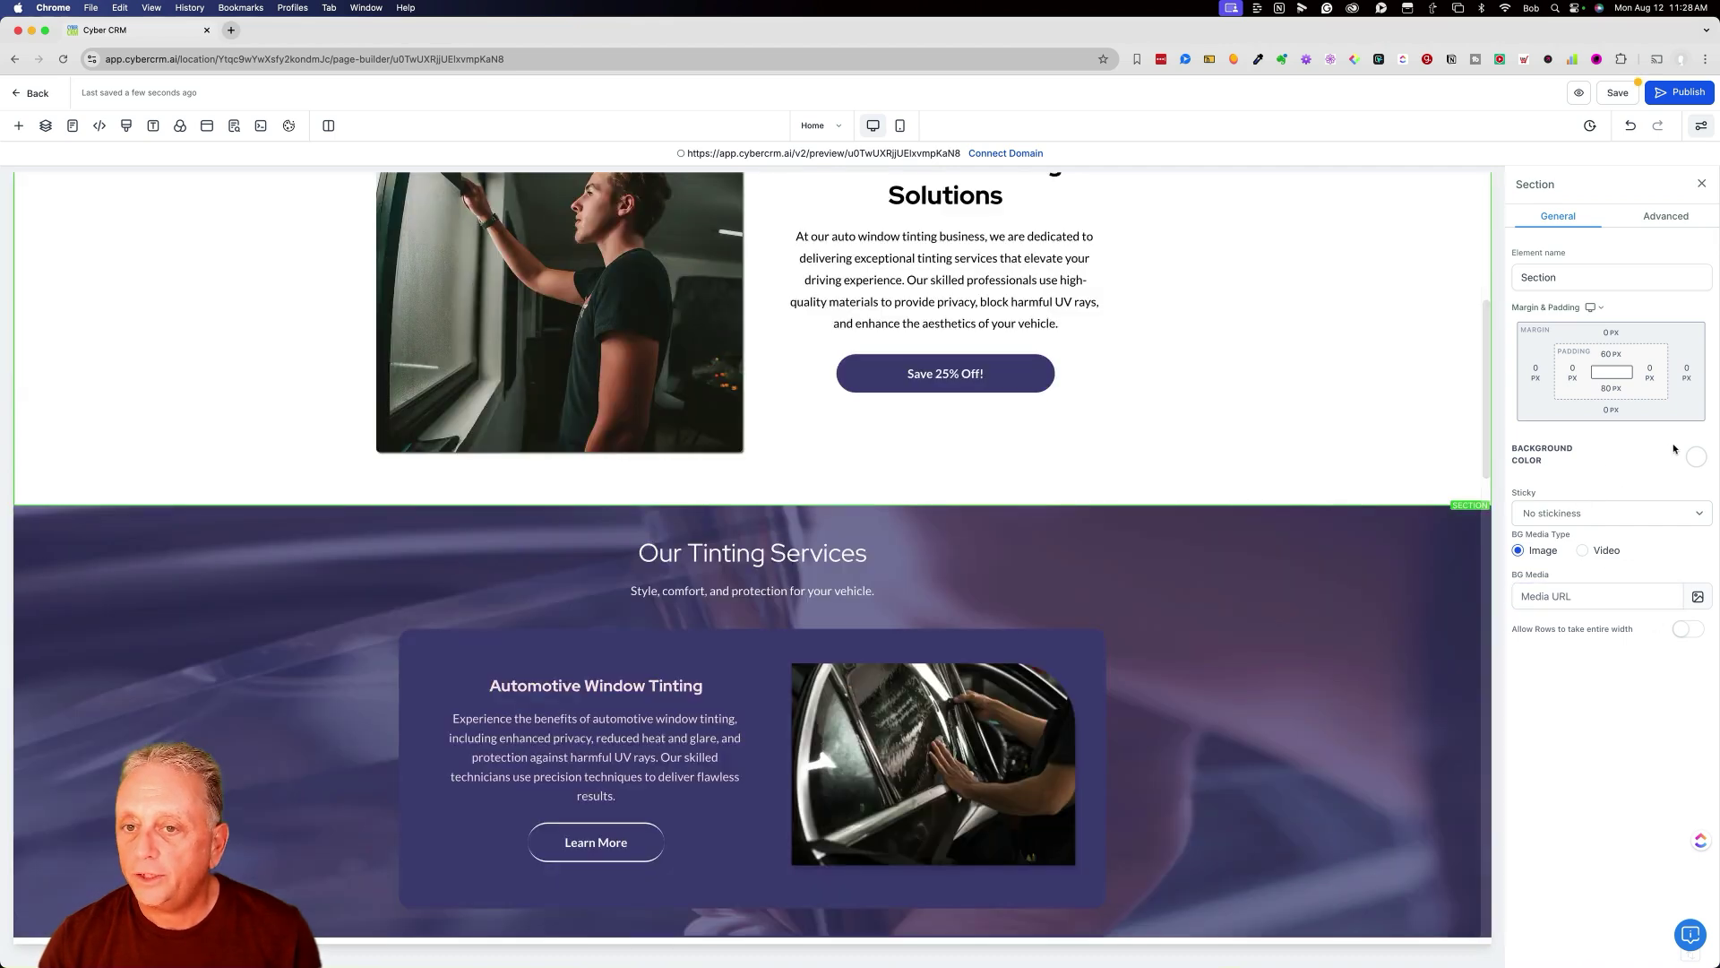
{"action": "left_click", "coordinate": [1700, 419]}
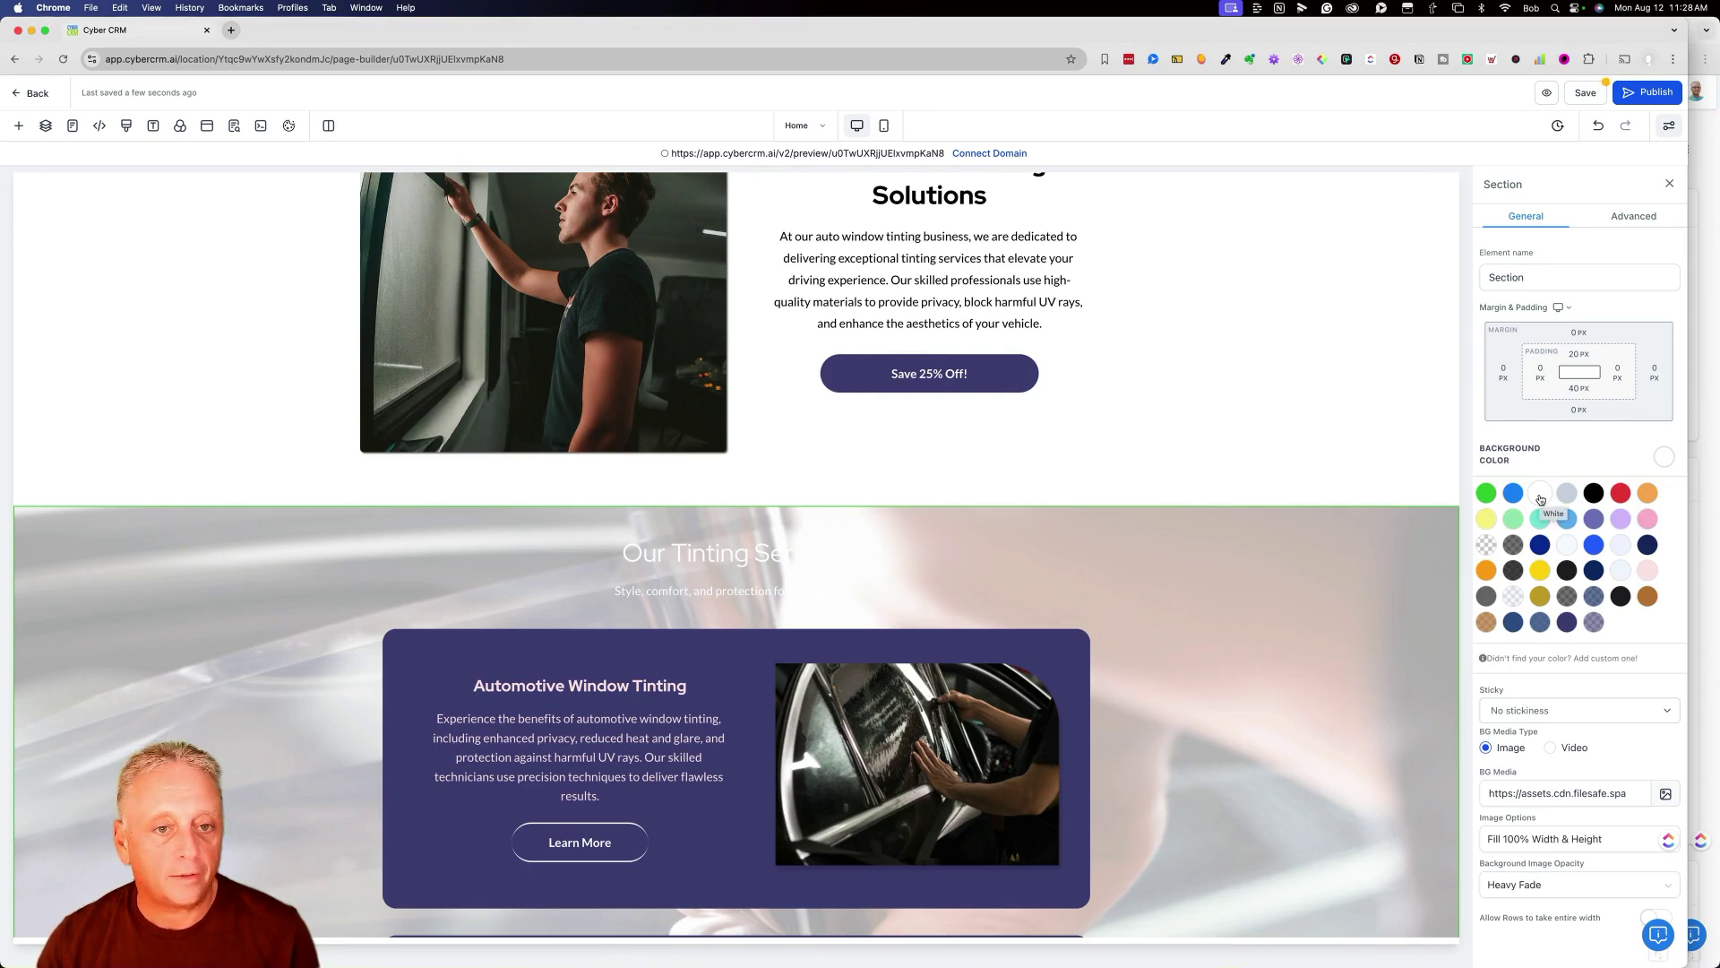
{"action": "left_click", "coordinate": [1541, 545]}
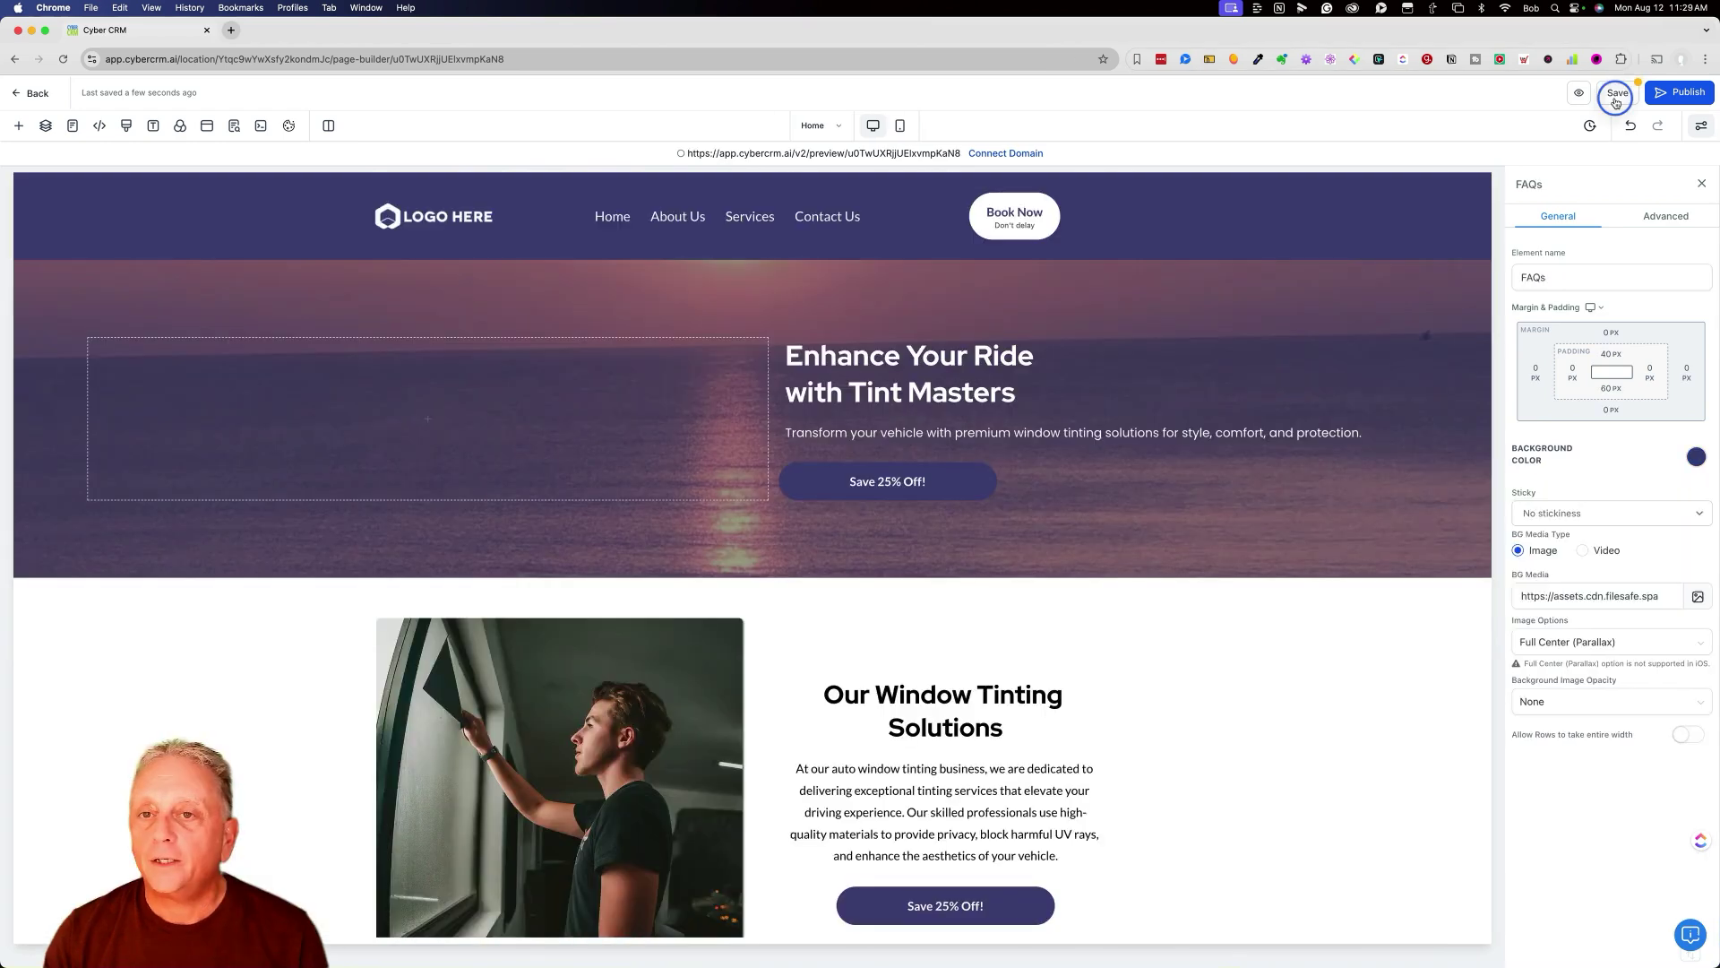
{"action": "left_click", "coordinate": [1612, 95]}
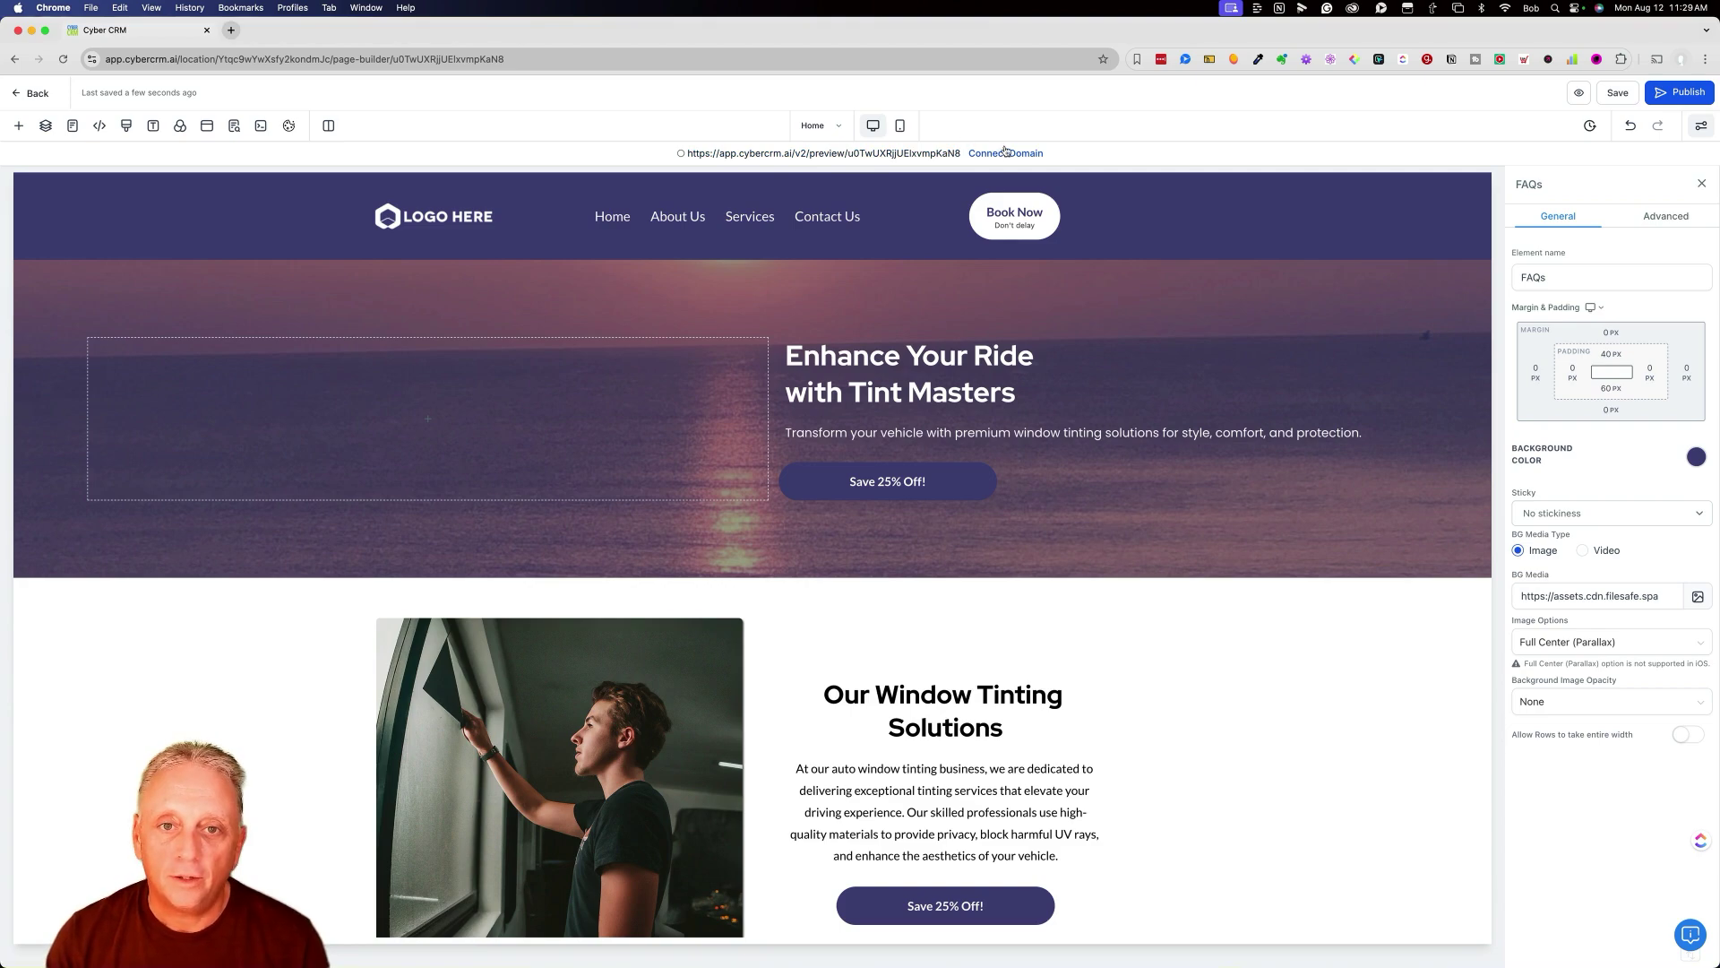
Browse the saved page versions, then restore Version #1 with the tinted-car hero and About section.
{"action": "left_click", "coordinate": [1591, 127]}
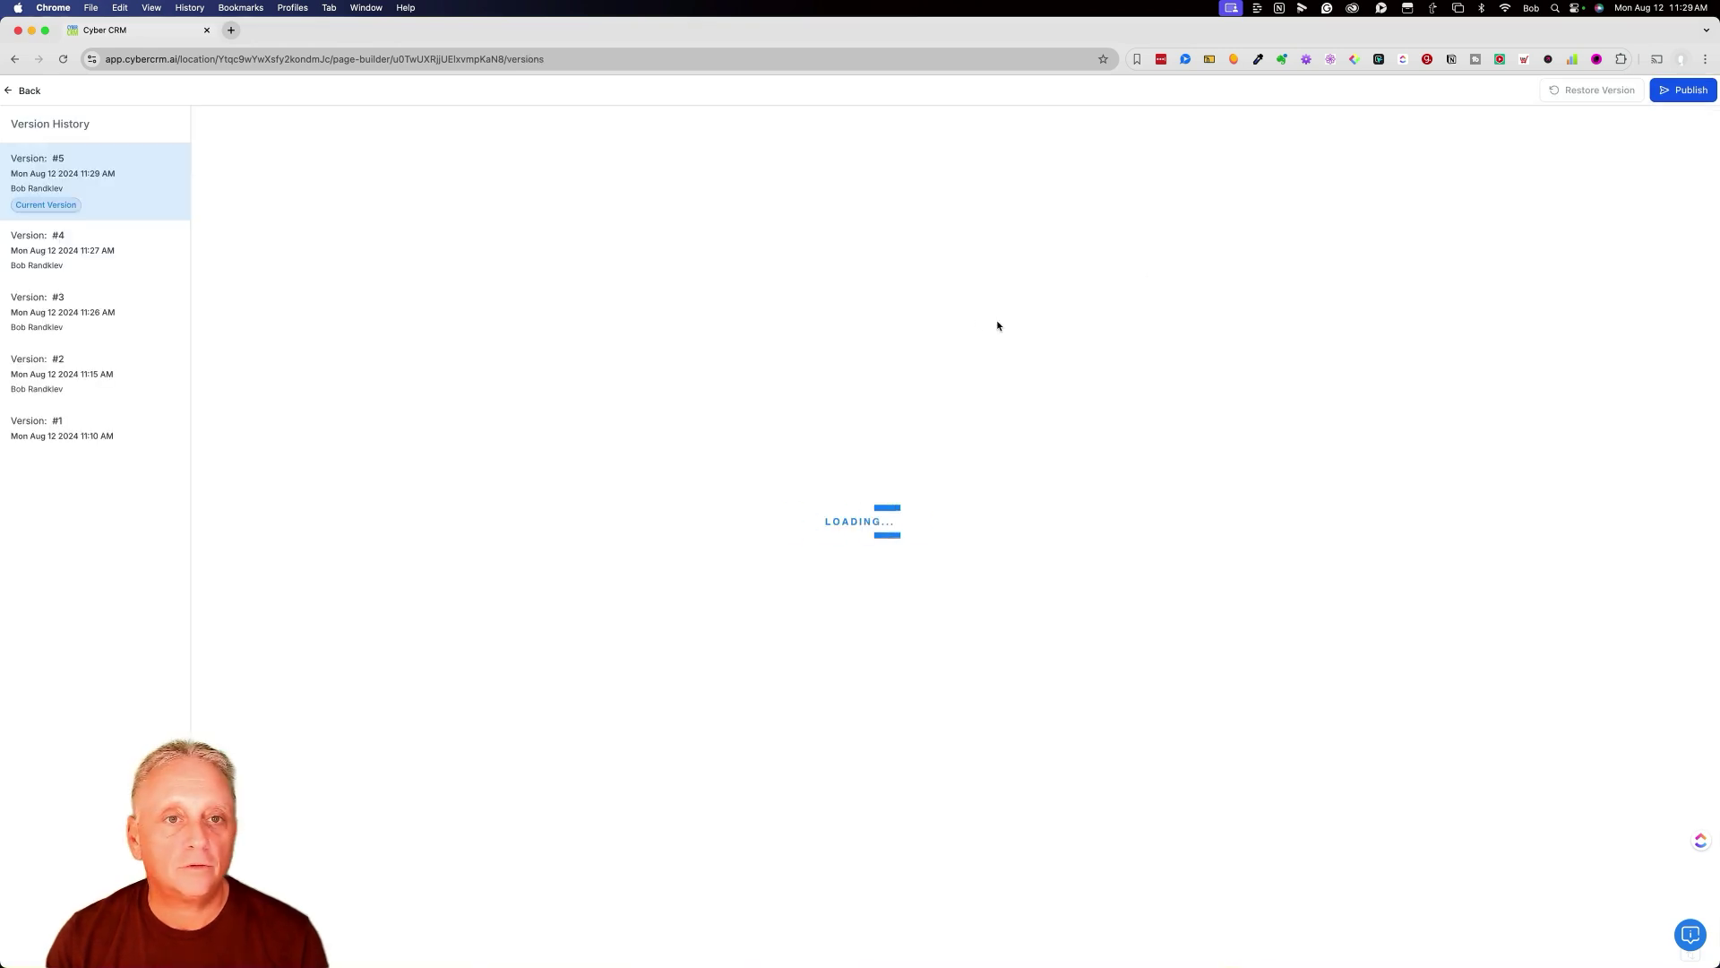
{"action": "left_click", "coordinate": [112, 260]}
{"action": "left_click", "coordinate": [97, 319]}
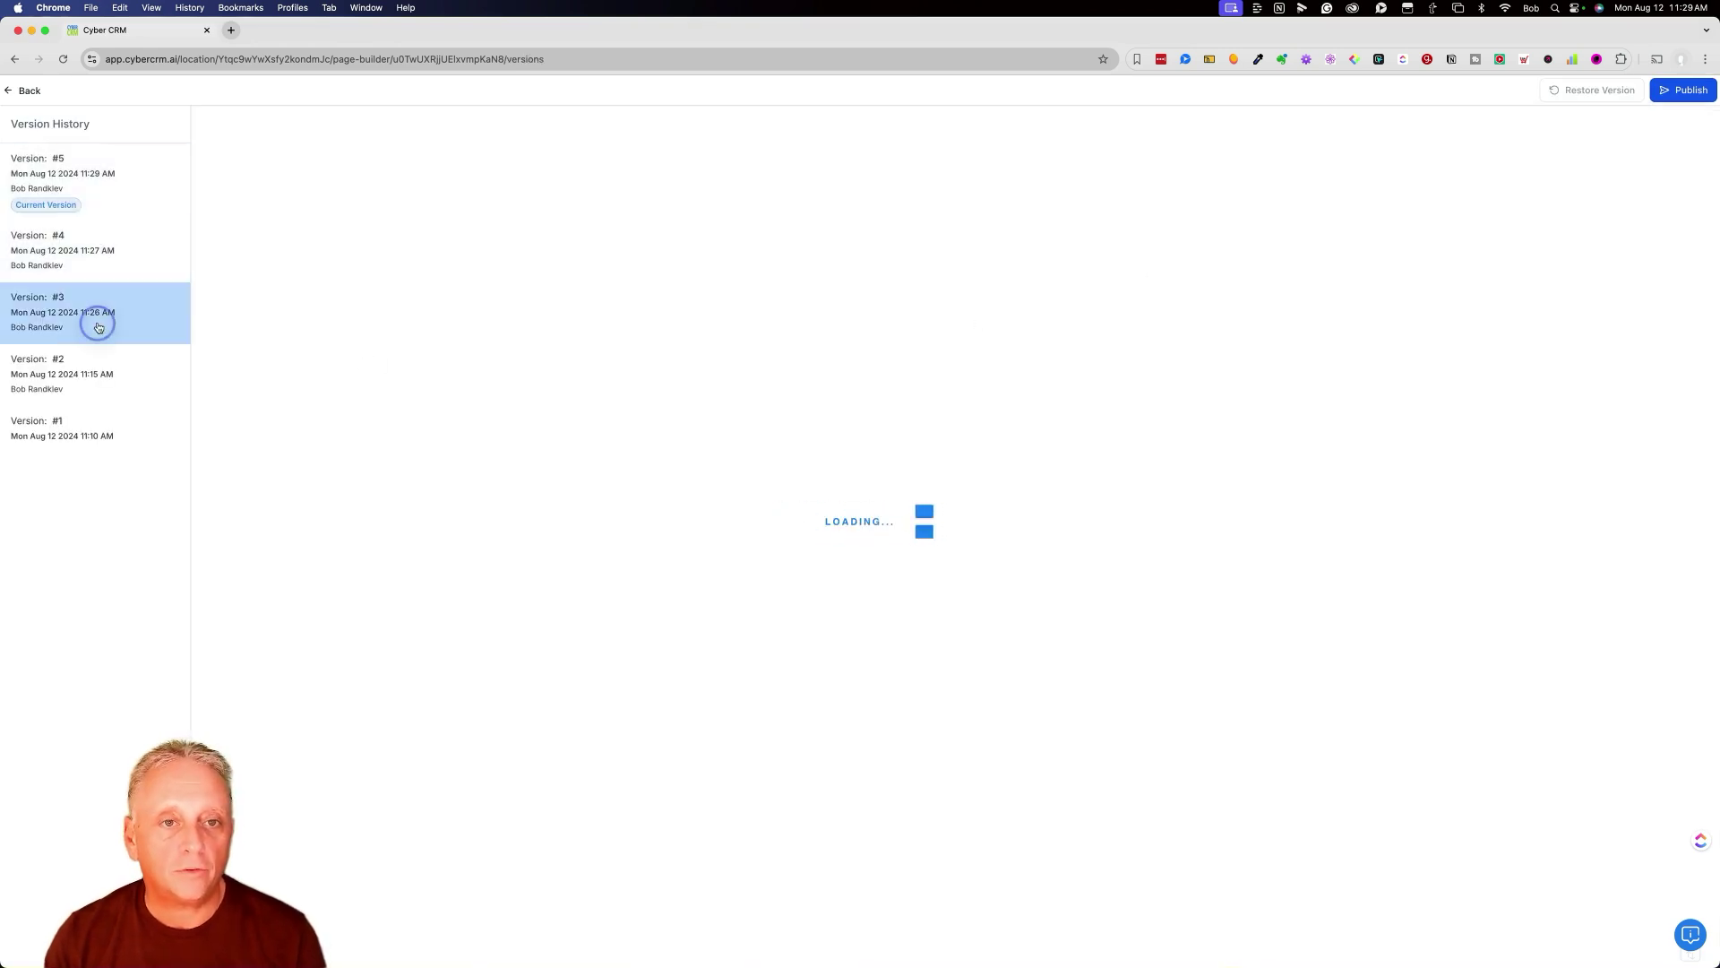
{"action": "left_click", "coordinate": [103, 376]}
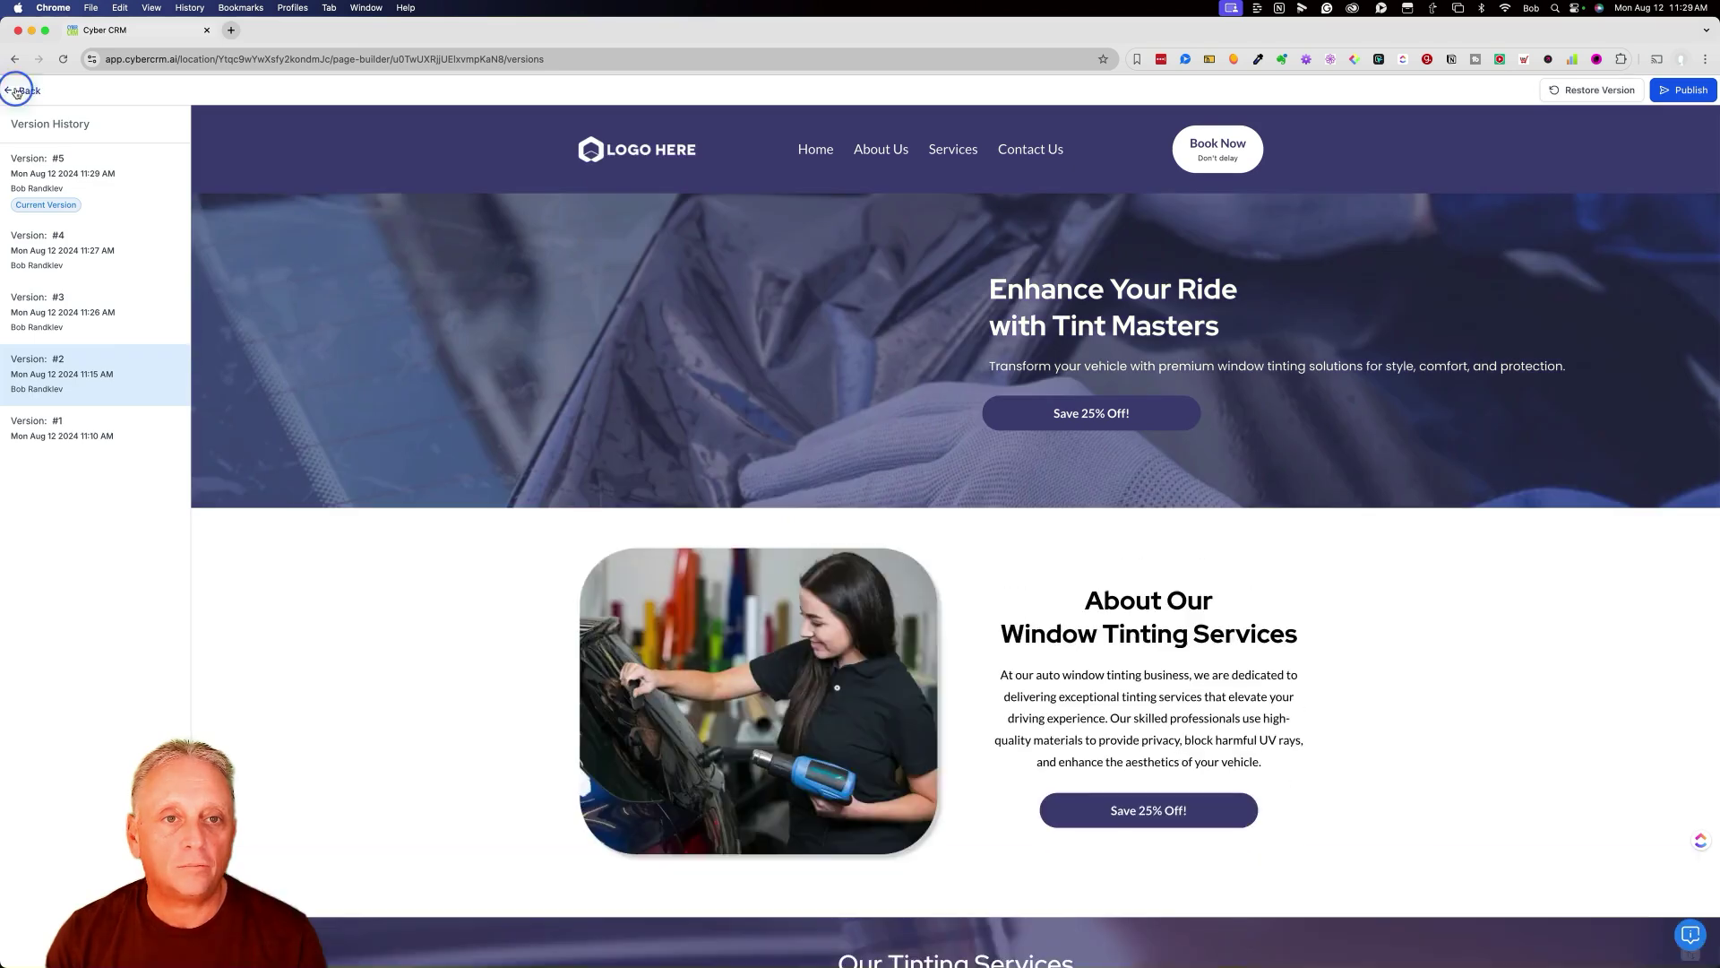
{"action": "left_click", "coordinate": [24, 90]}
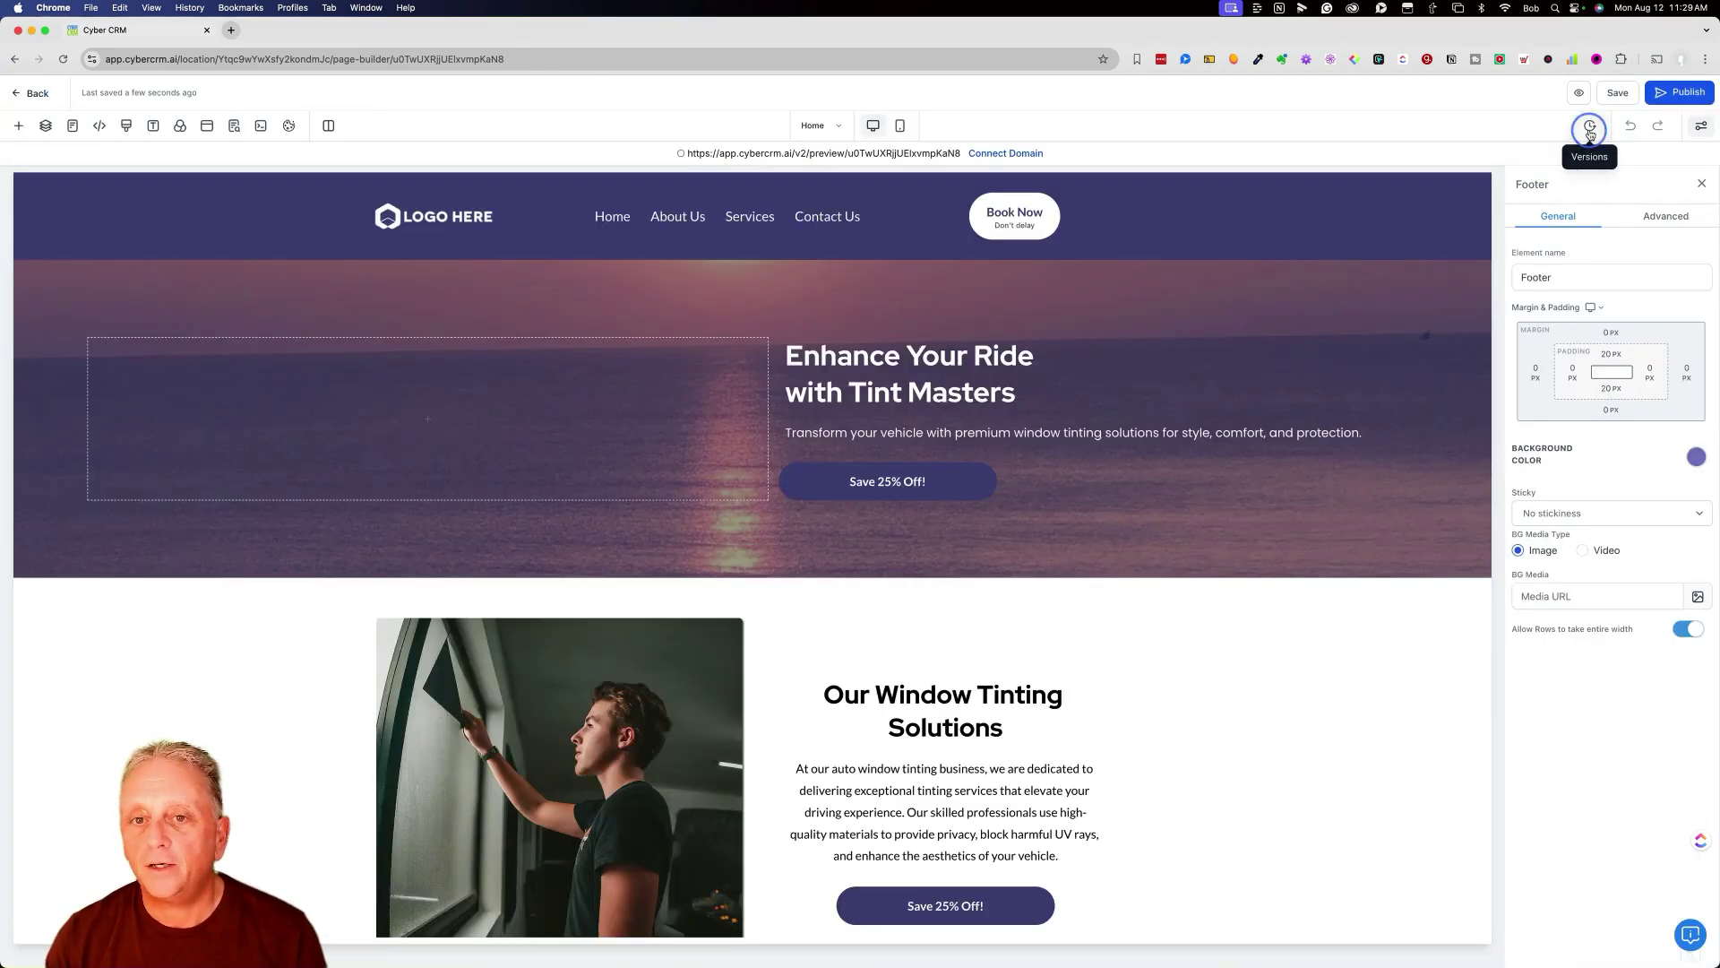
{"action": "left_click", "coordinate": [1592, 125]}
{"action": "left_click", "coordinate": [102, 430]}
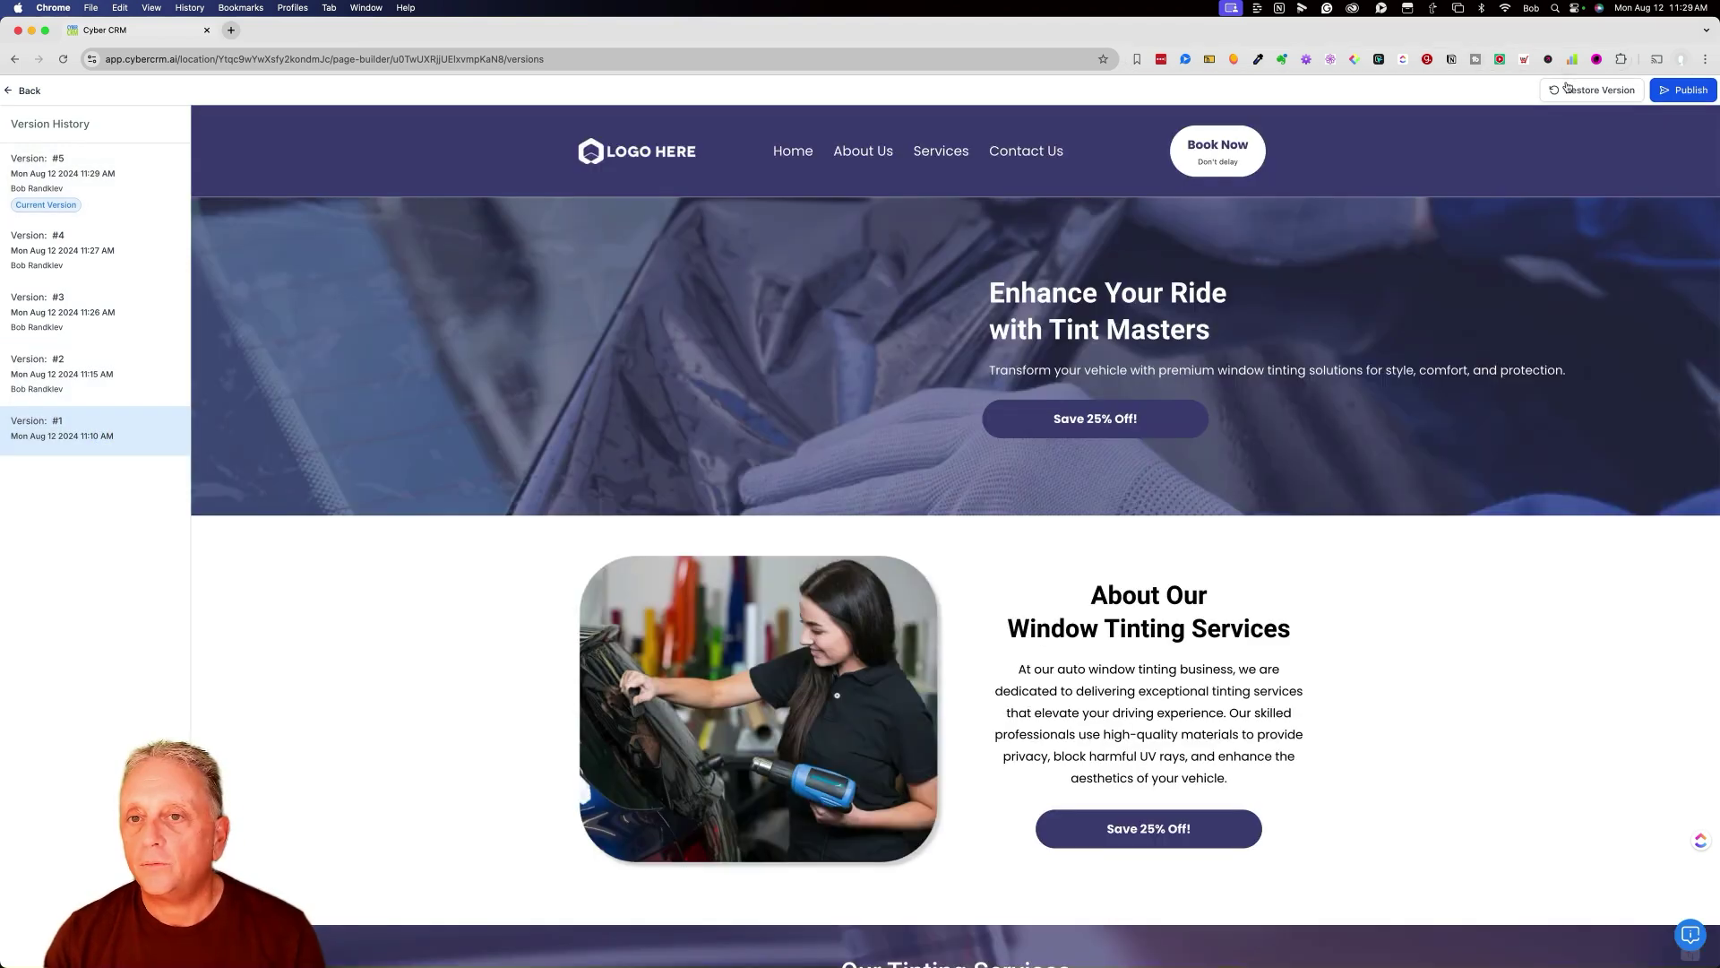
{"action": "left_click", "coordinate": [1574, 89]}
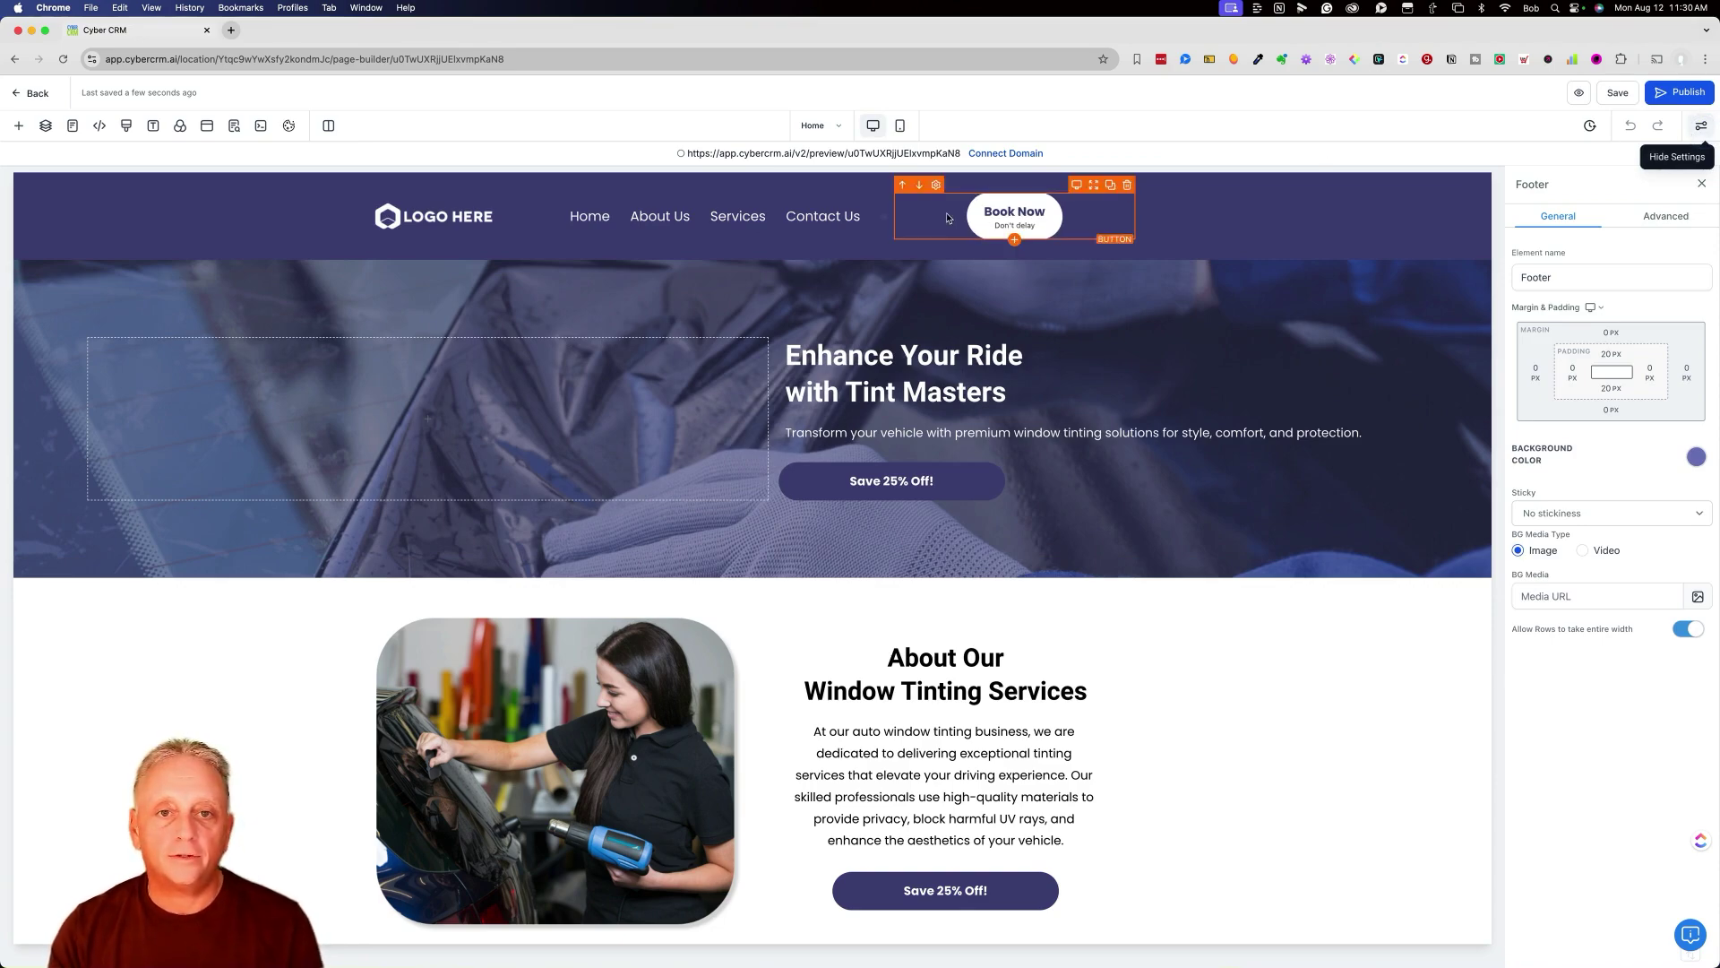
Check the page in mobile layout, then go to Domains settings to add a new domain.
{"action": "left_click", "coordinate": [900, 126]}
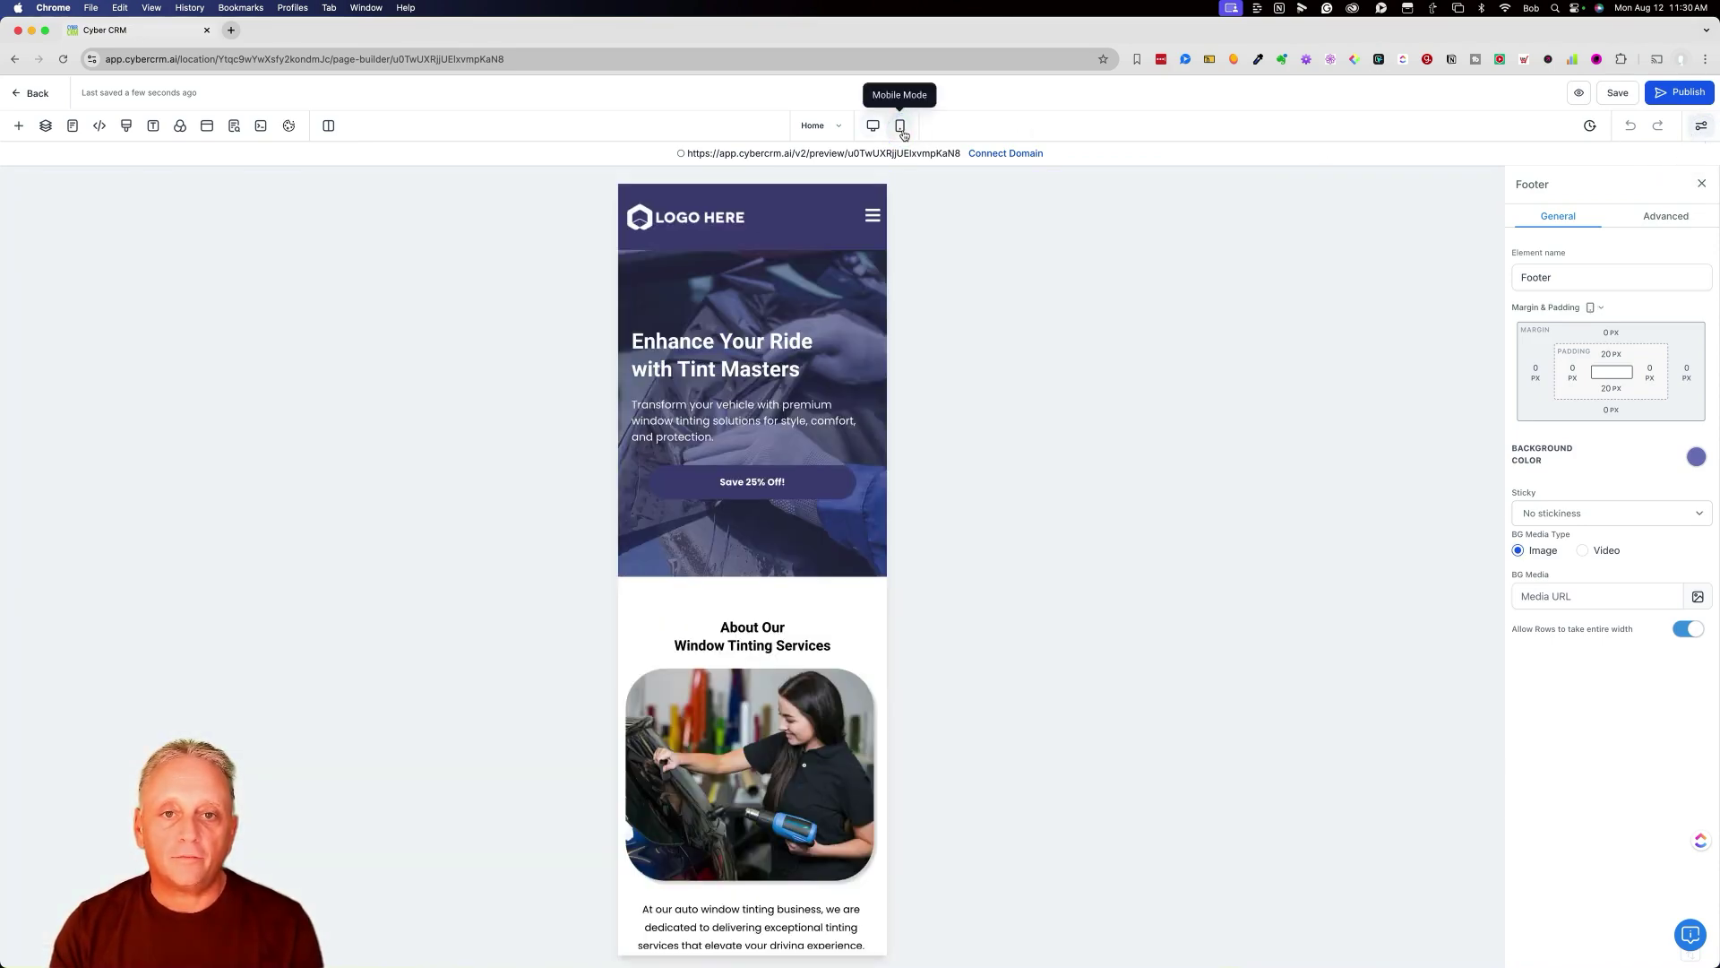
{"action": "scroll", "coordinate": [872, 455], "scroll_direction": "down", "scroll_amount": 10}
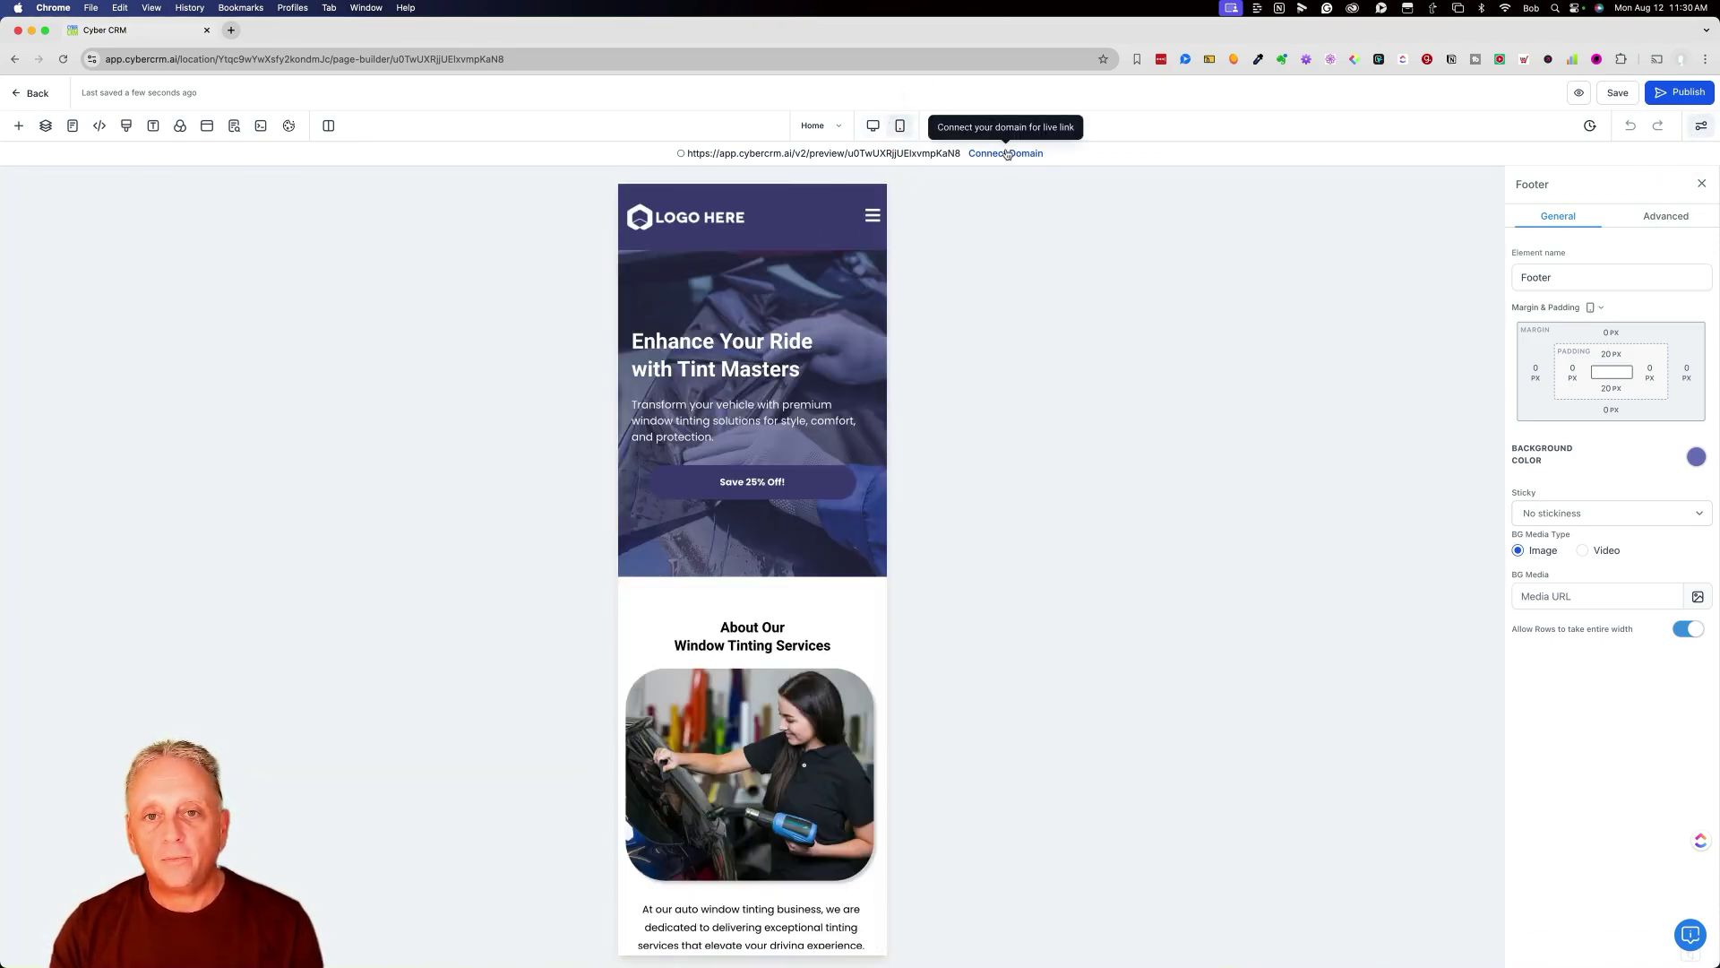
{"action": "left_click", "coordinate": [1006, 154]}
{"action": "left_click", "coordinate": [829, 535]}
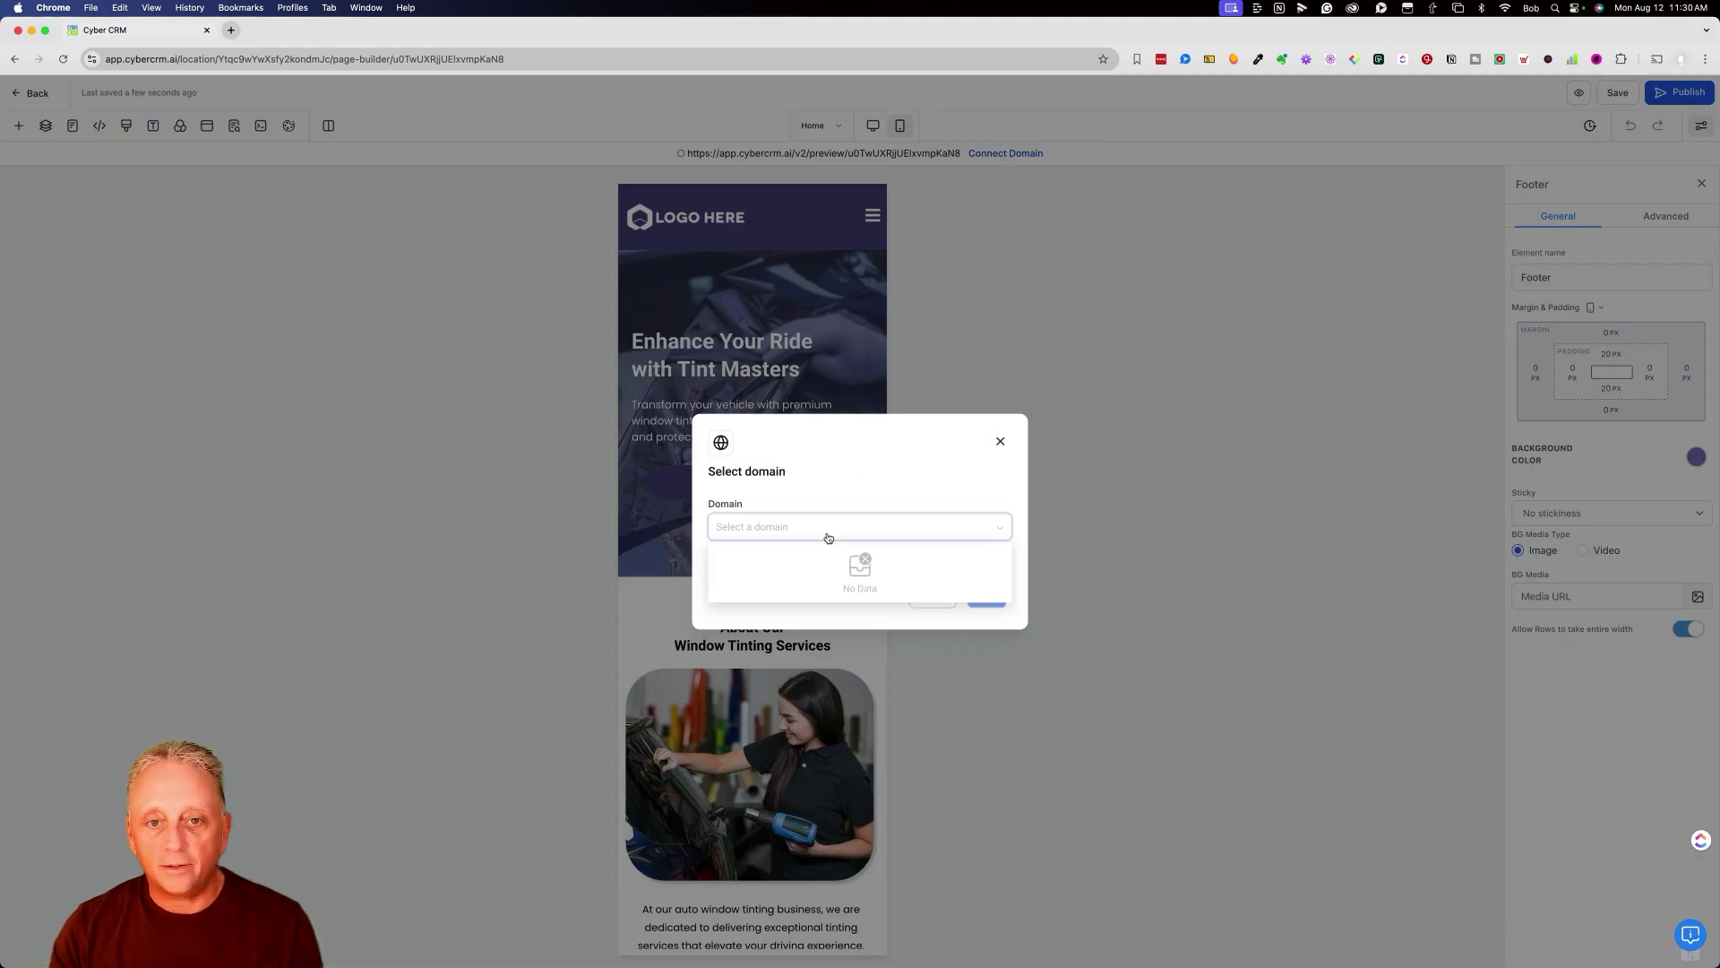
{"action": "left_click", "coordinate": [778, 557]}
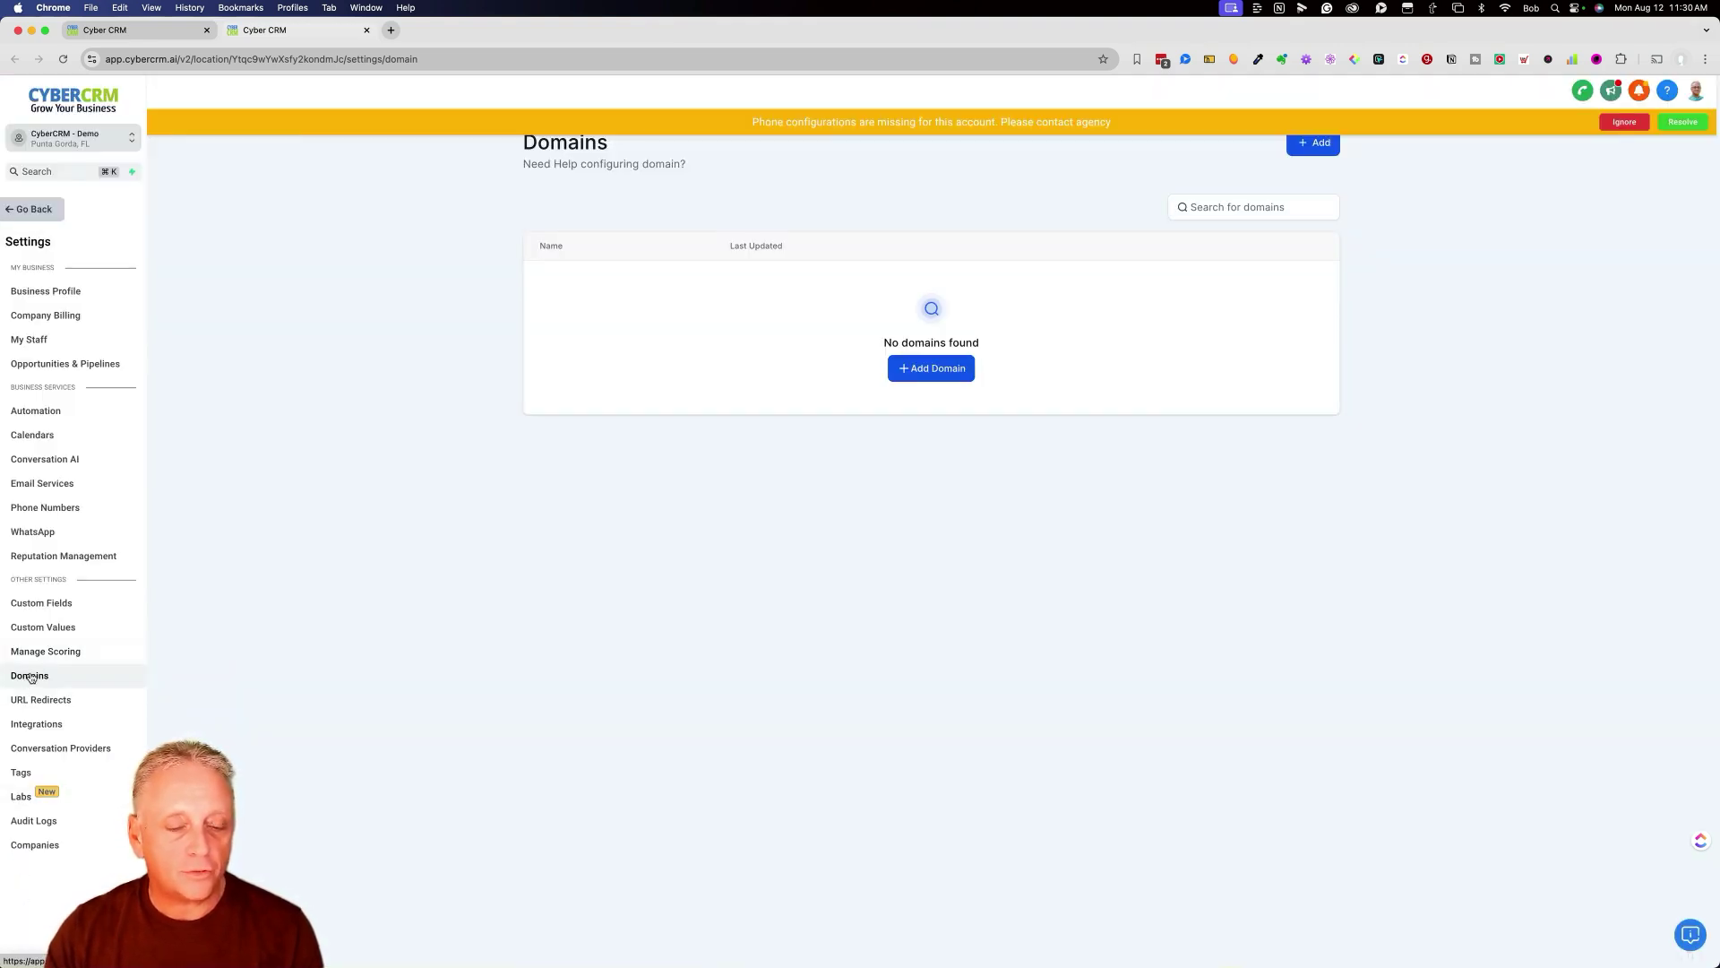
Add the domain mydomain.com with the www version included.
{"action": "left_click", "coordinate": [931, 368]}
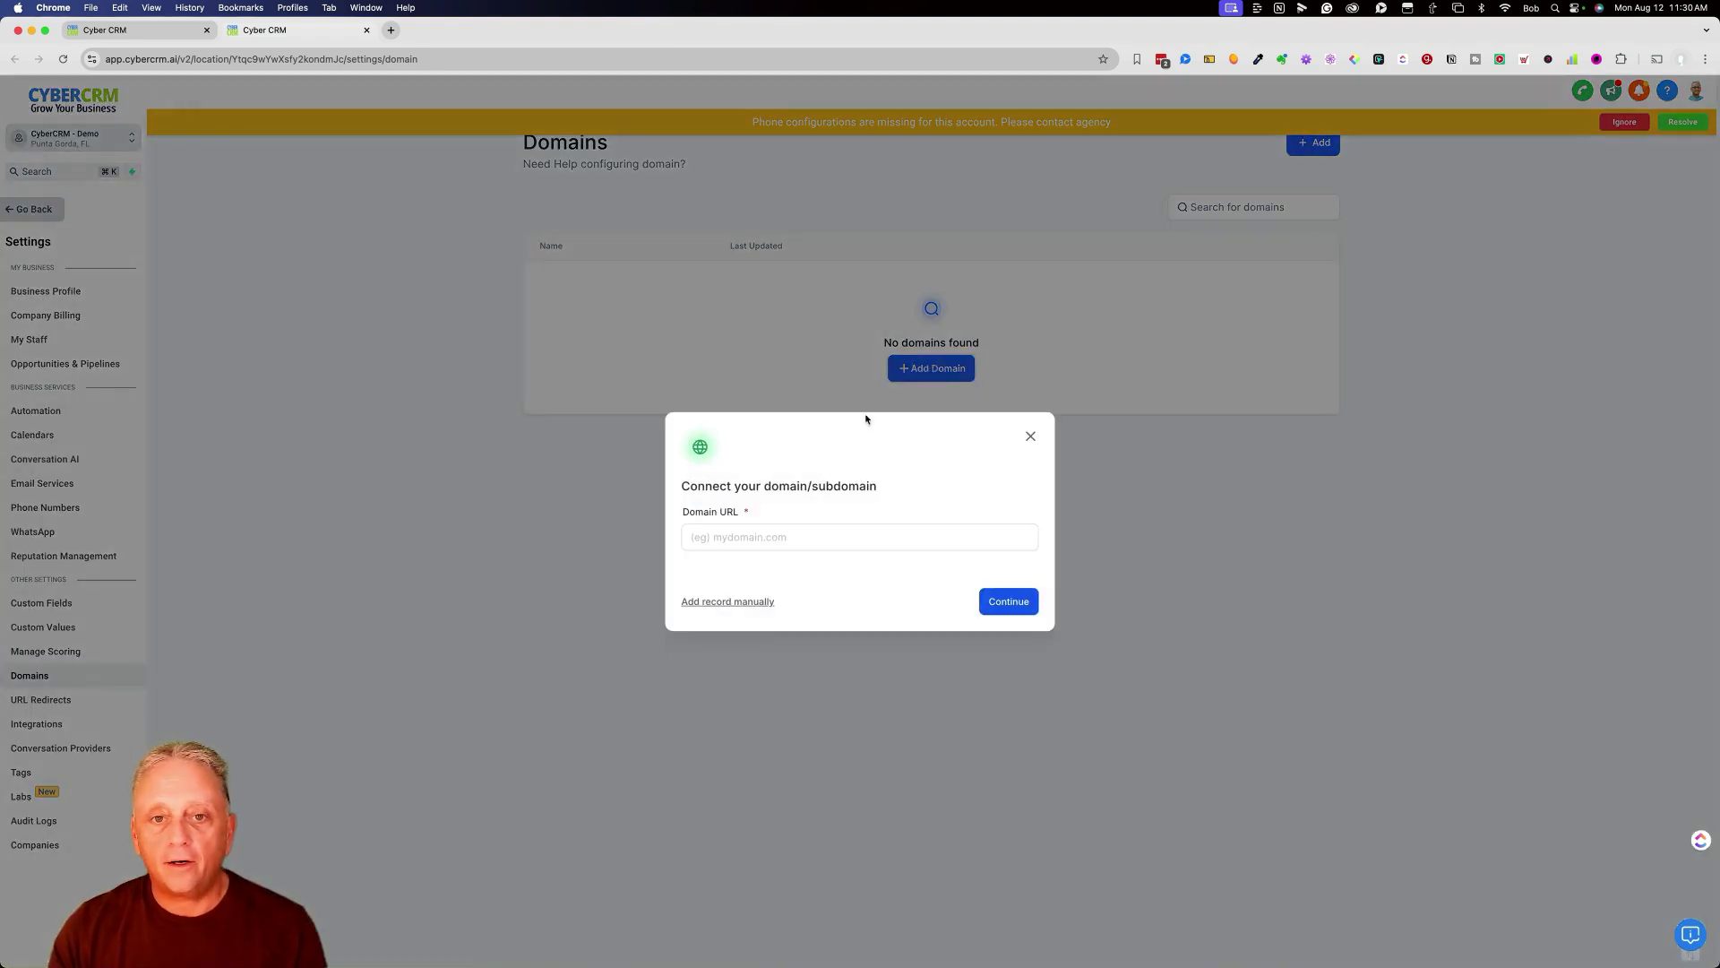
{"action": "left_click", "coordinate": [733, 539]}
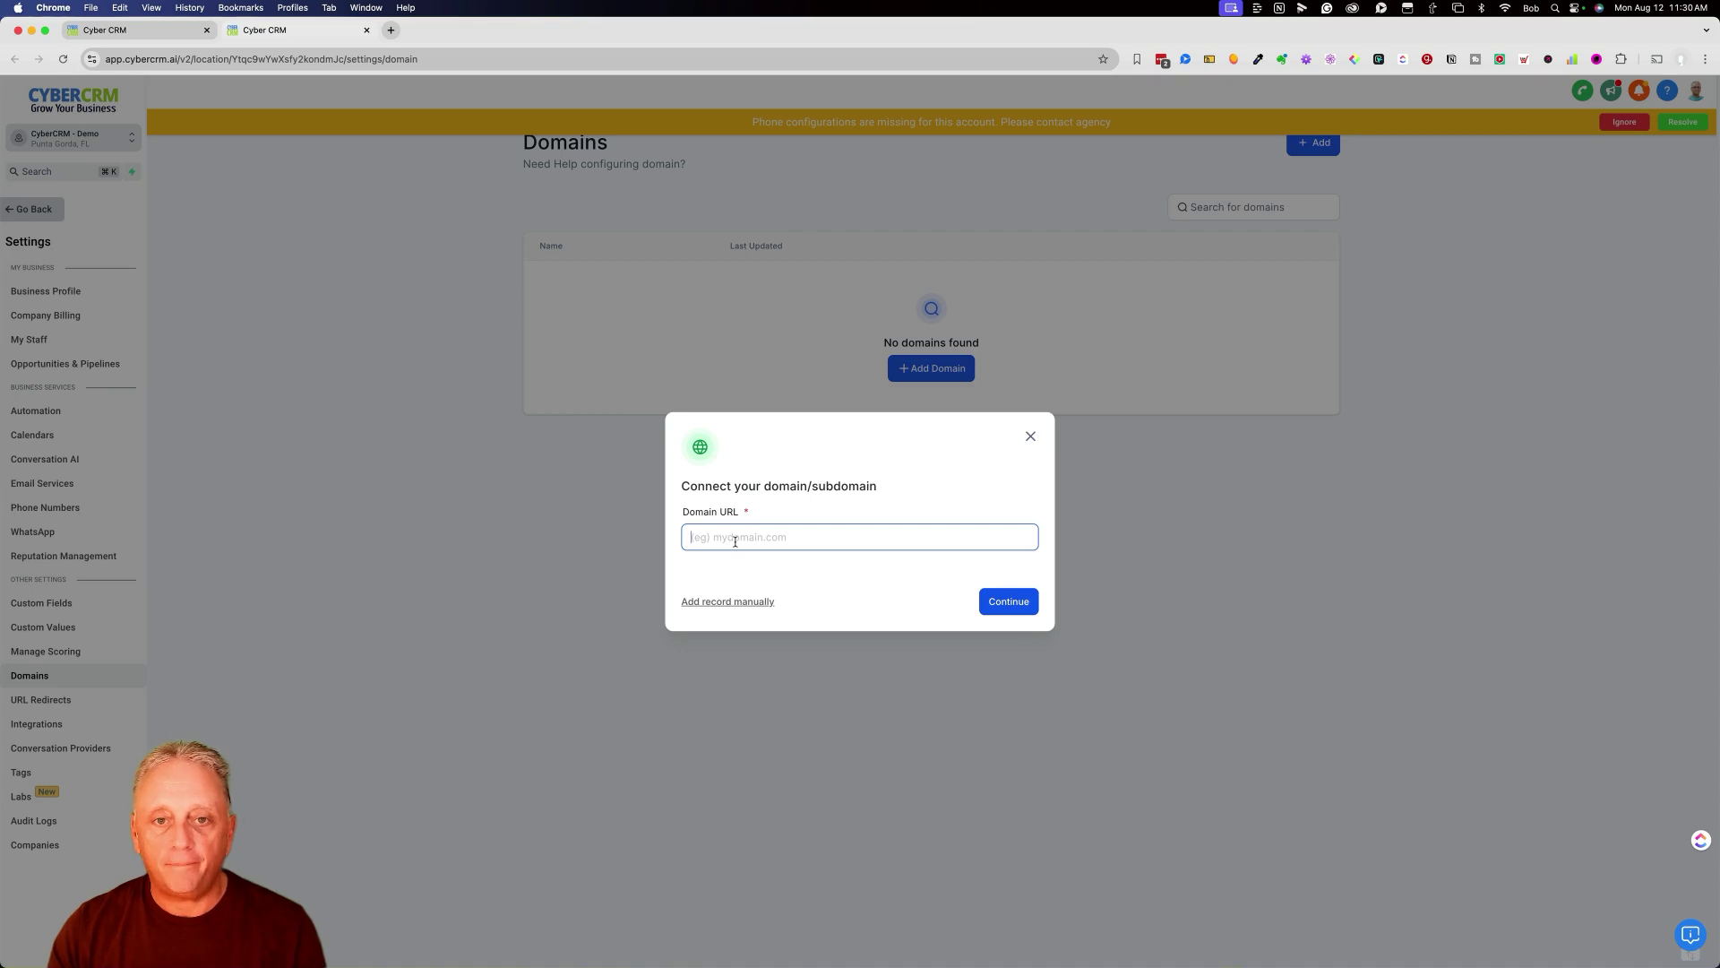
{"action": "type", "text": "mydomain.com"}
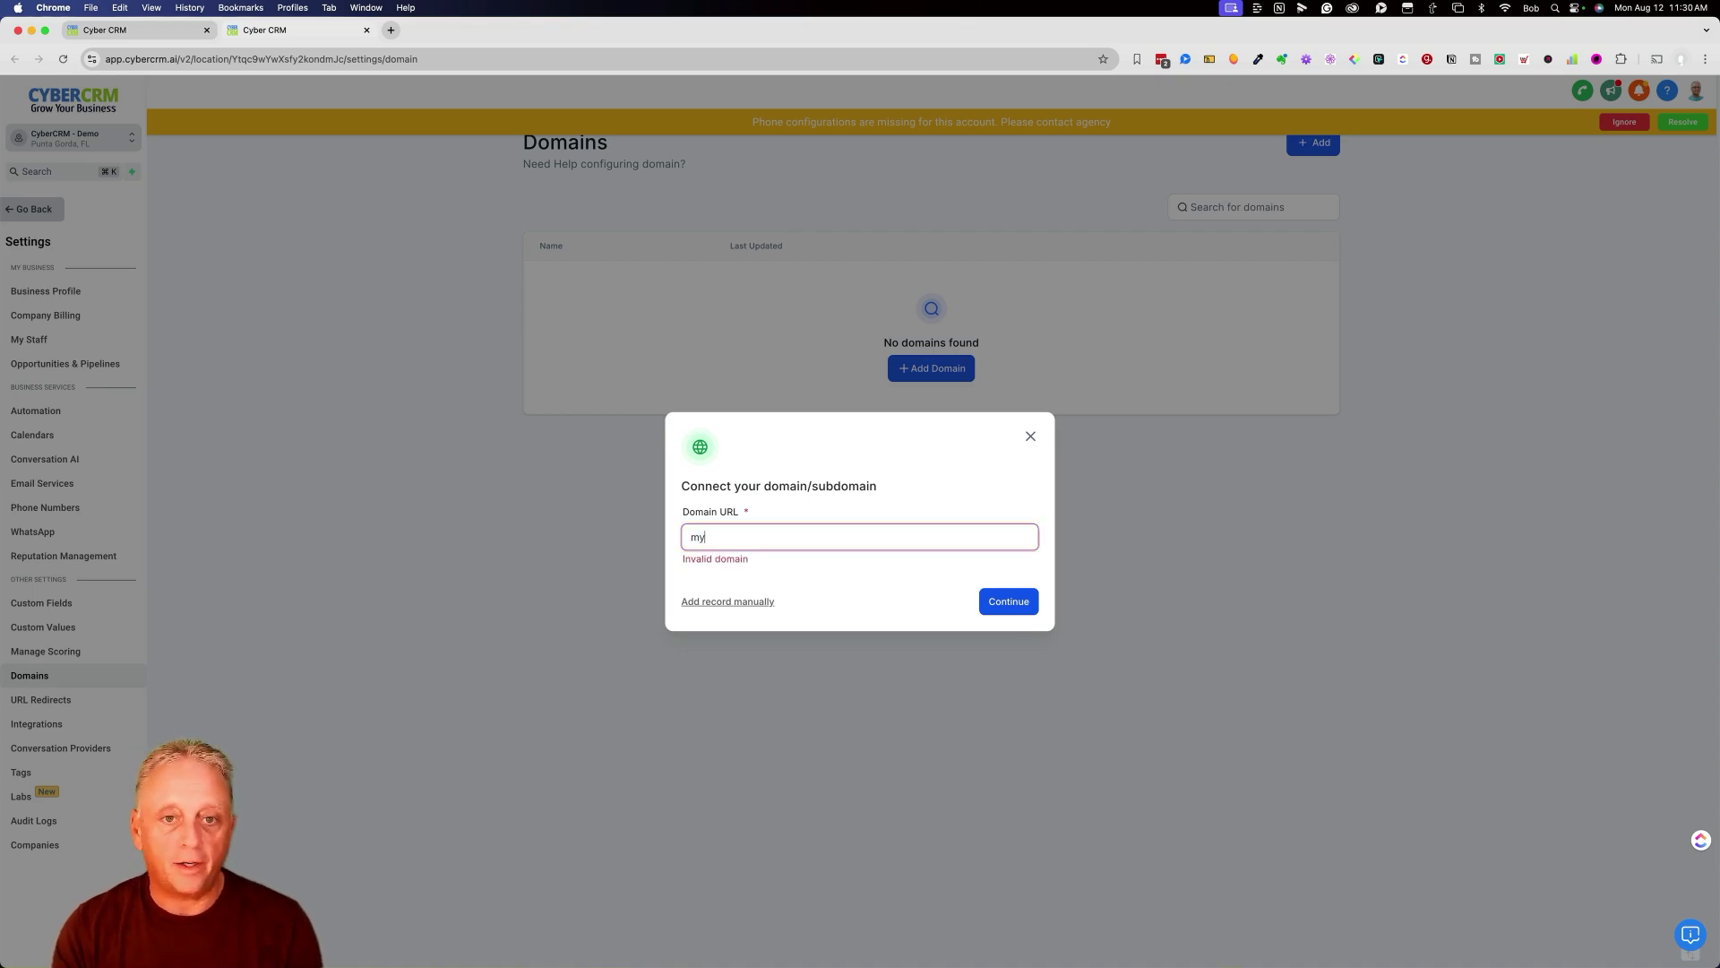
{"action": "left_click", "coordinate": [847, 570]}
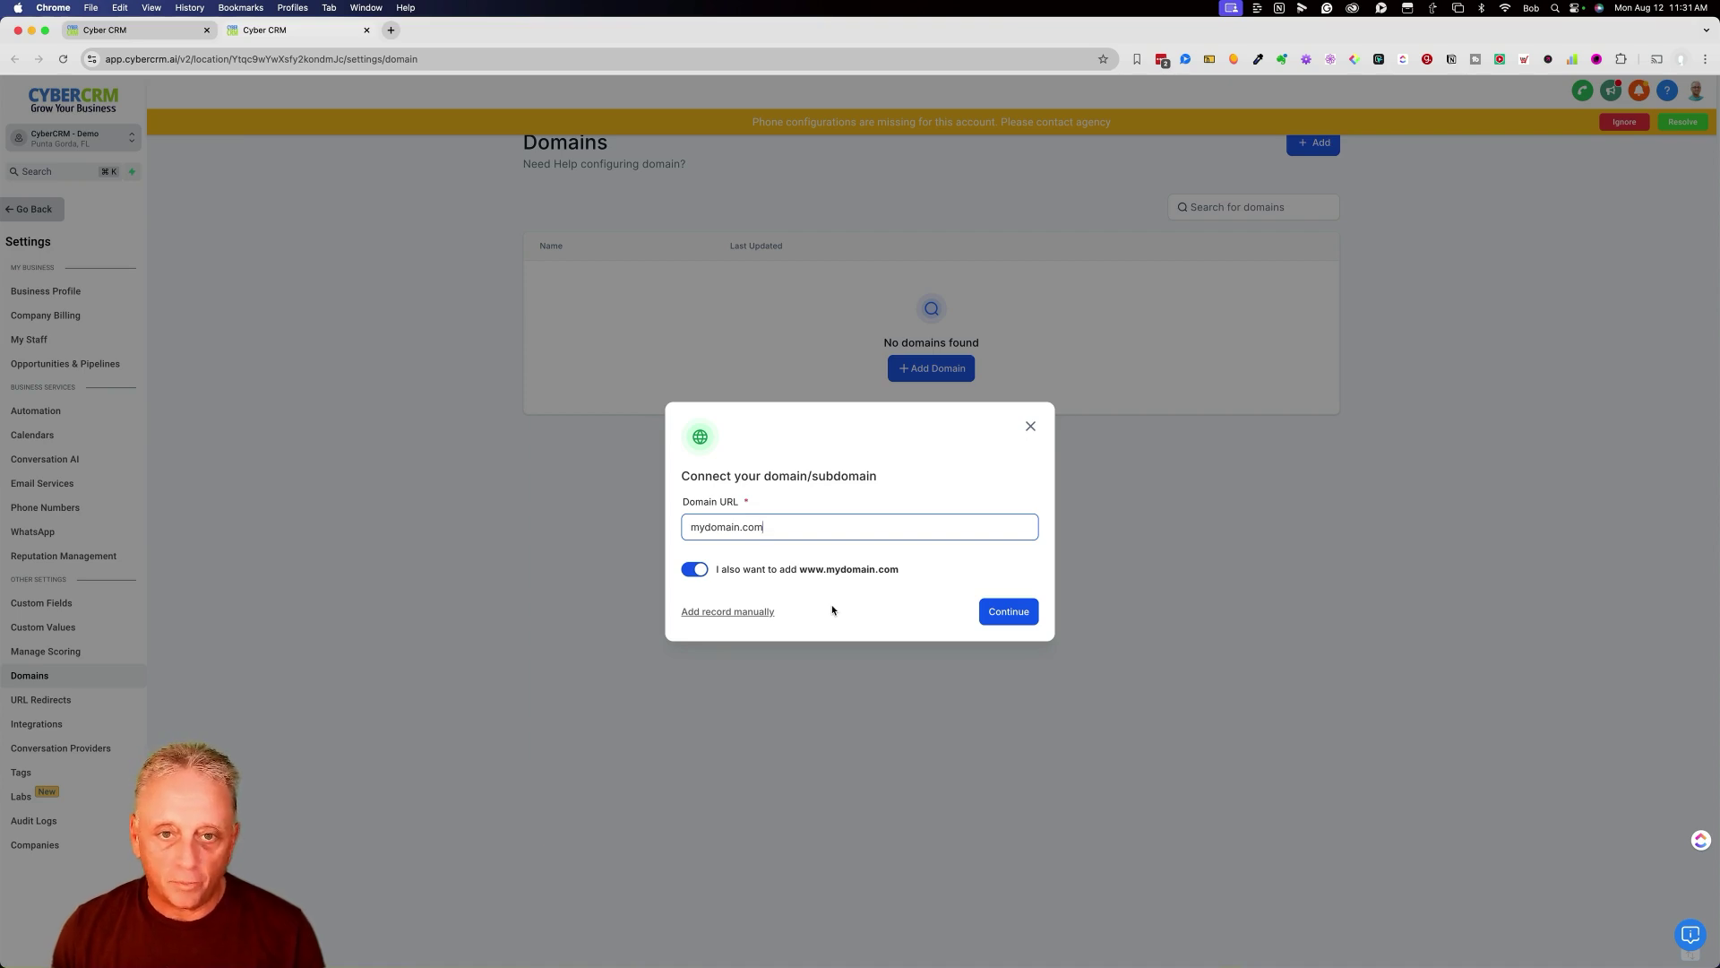
Show the manual DNS records, copy the required A record value, and return to the builder.
{"action": "left_click", "coordinate": [709, 612]}
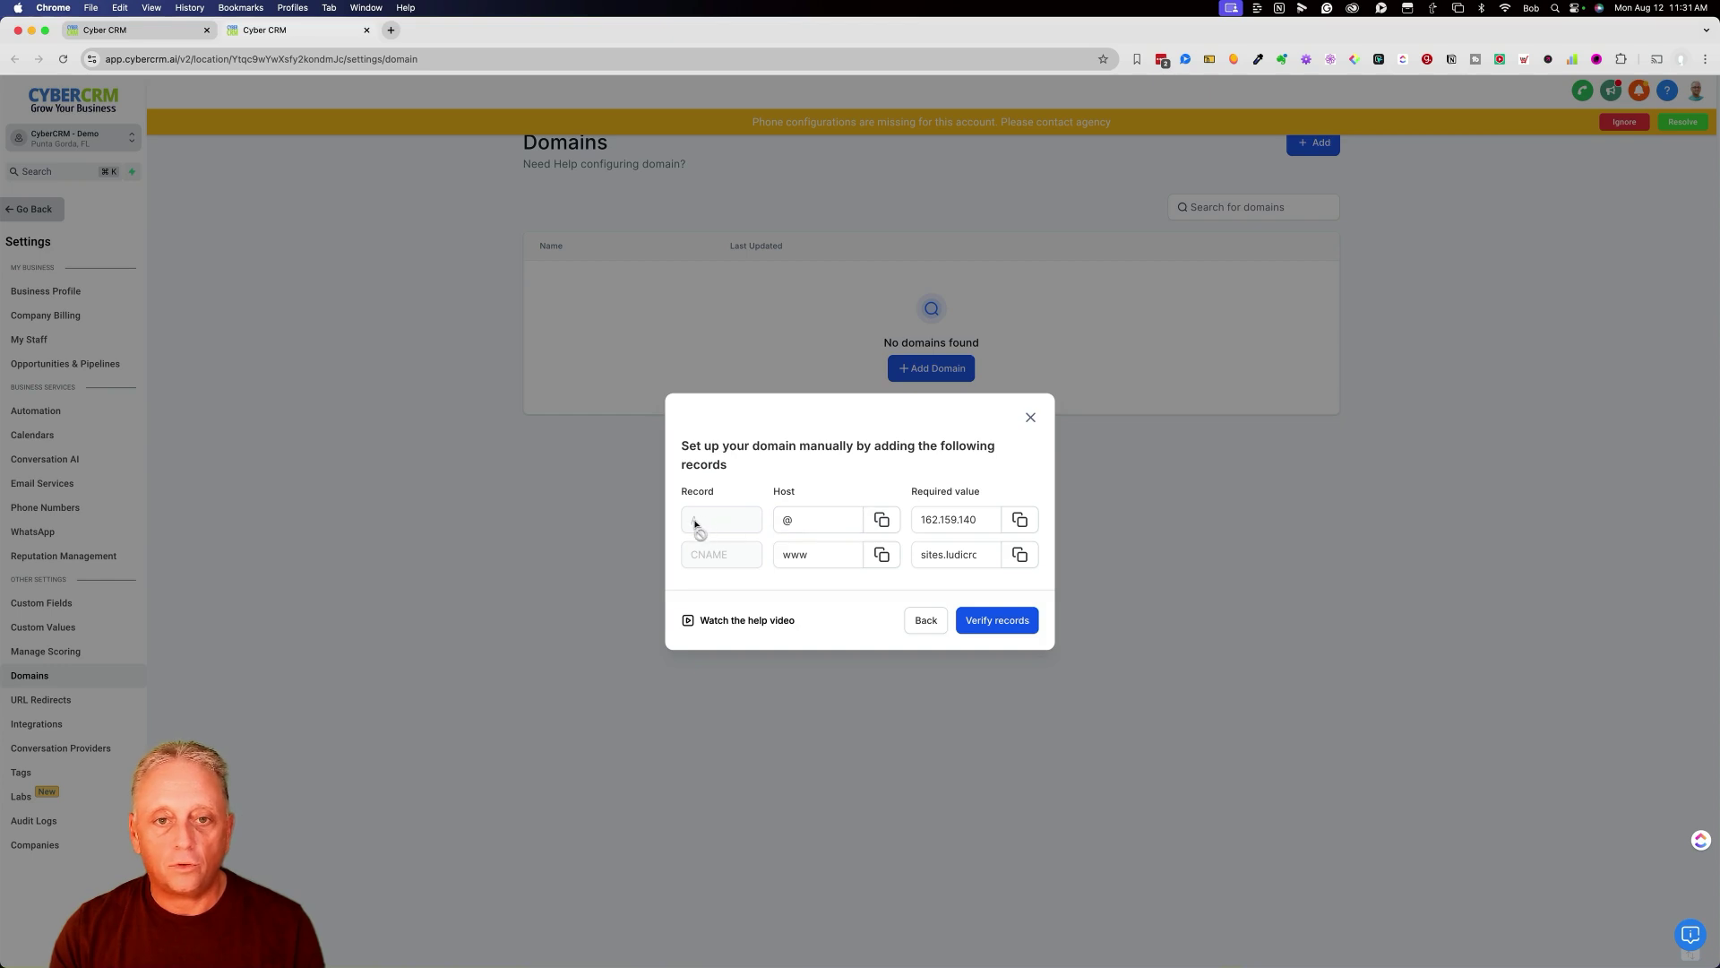
{"action": "left_click", "coordinate": [787, 519]}
{"action": "double_click", "coordinate": [789, 520]}
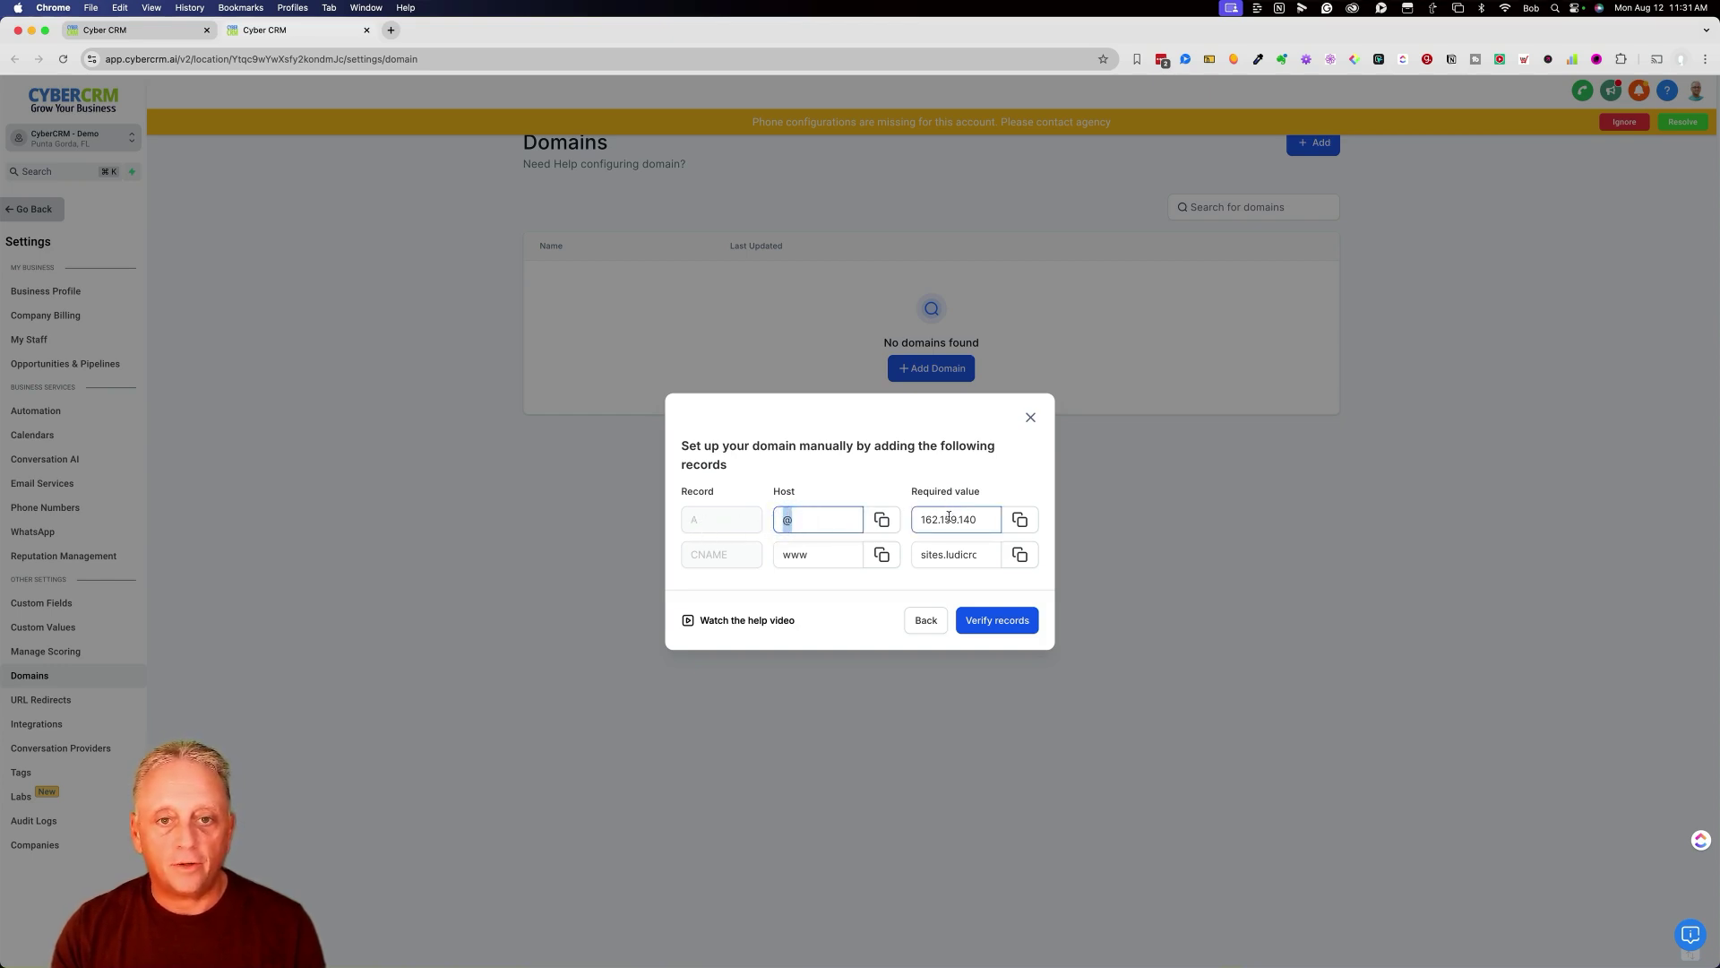
{"action": "left_click", "coordinate": [1019, 520]}
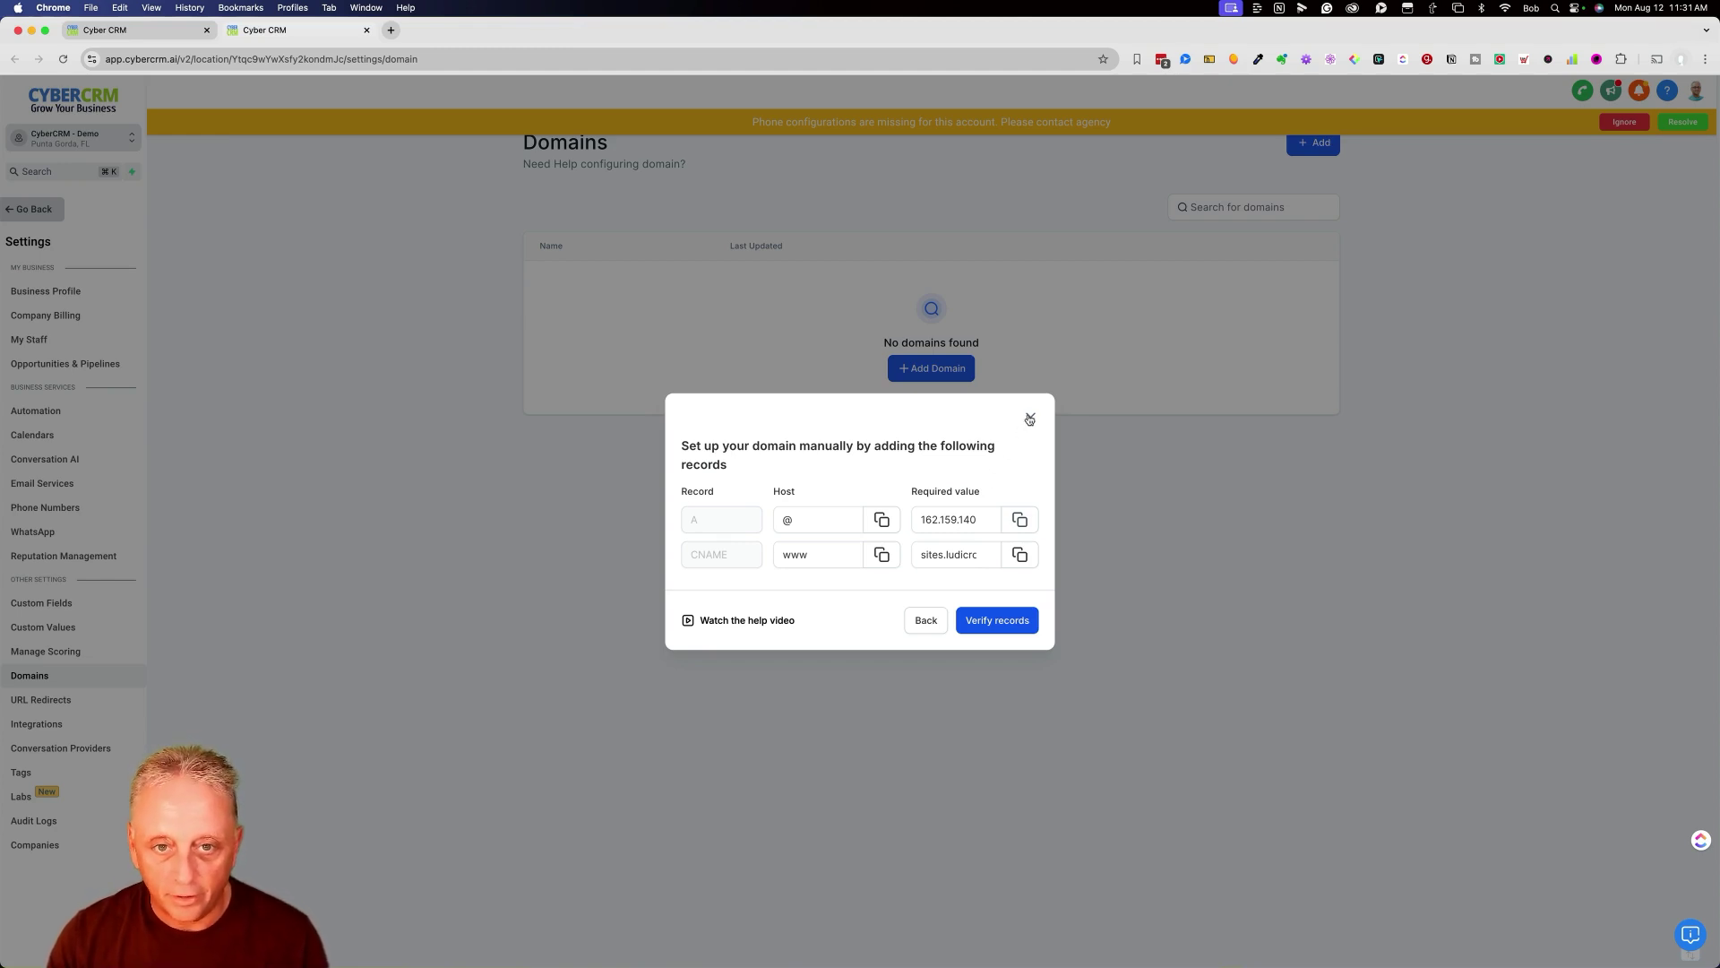
{"action": "left_click", "coordinate": [1030, 419]}
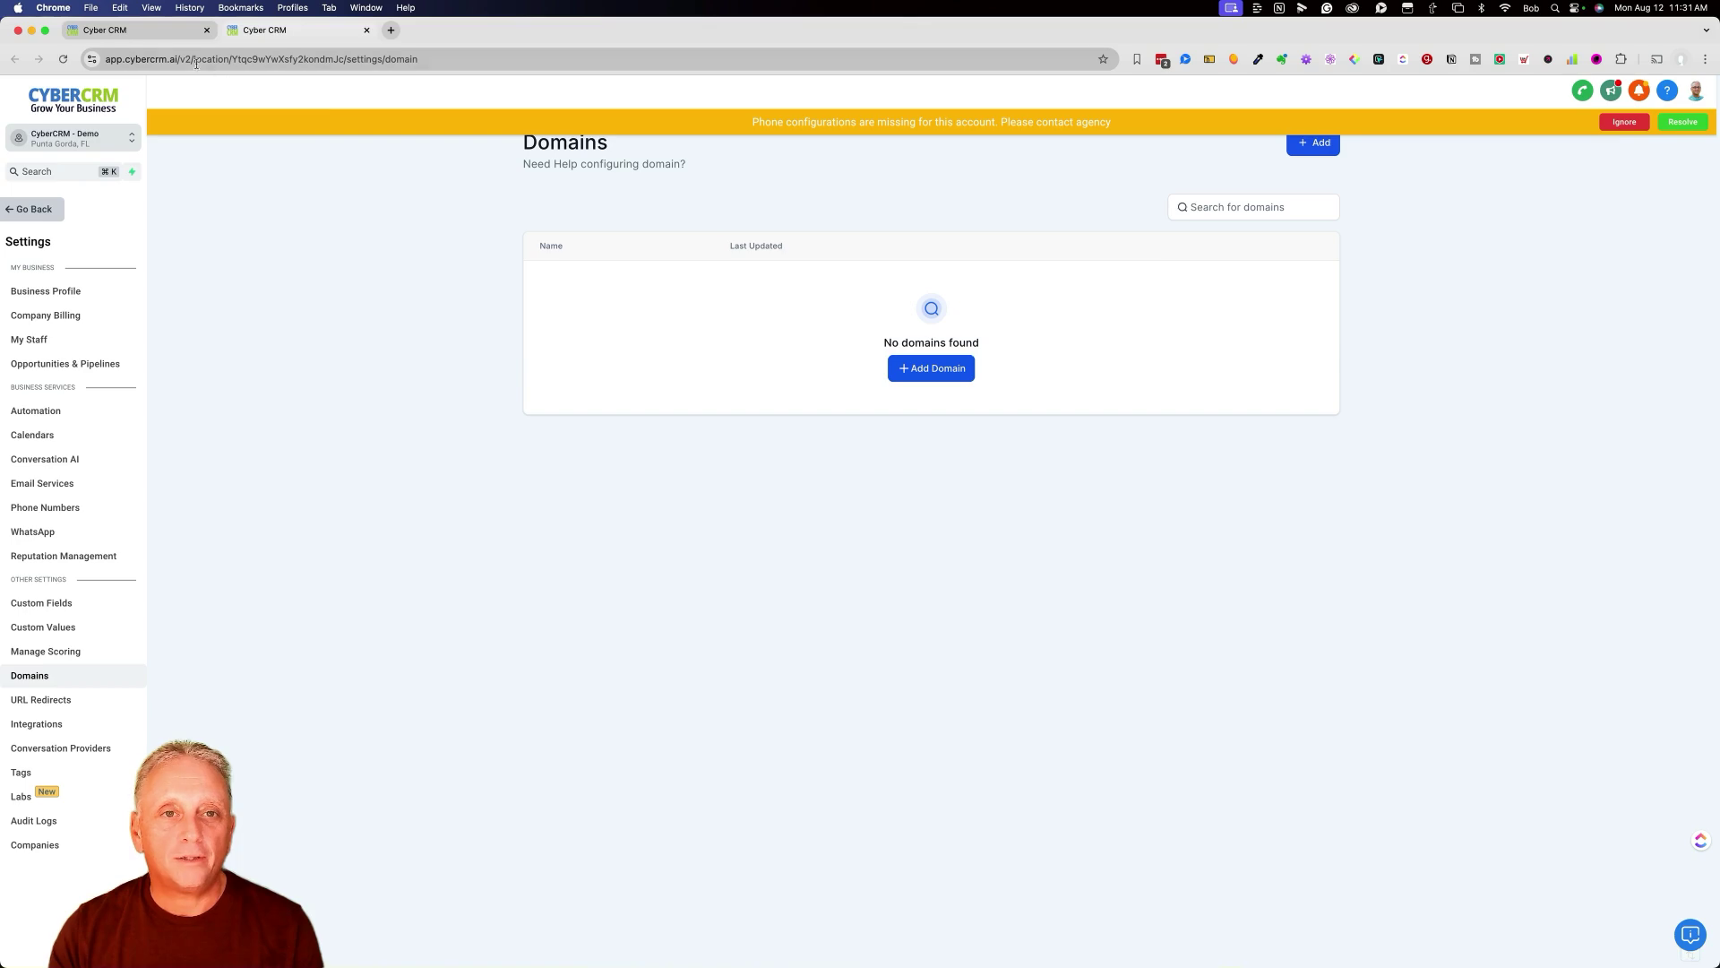
{"action": "left_click", "coordinate": [264, 30]}
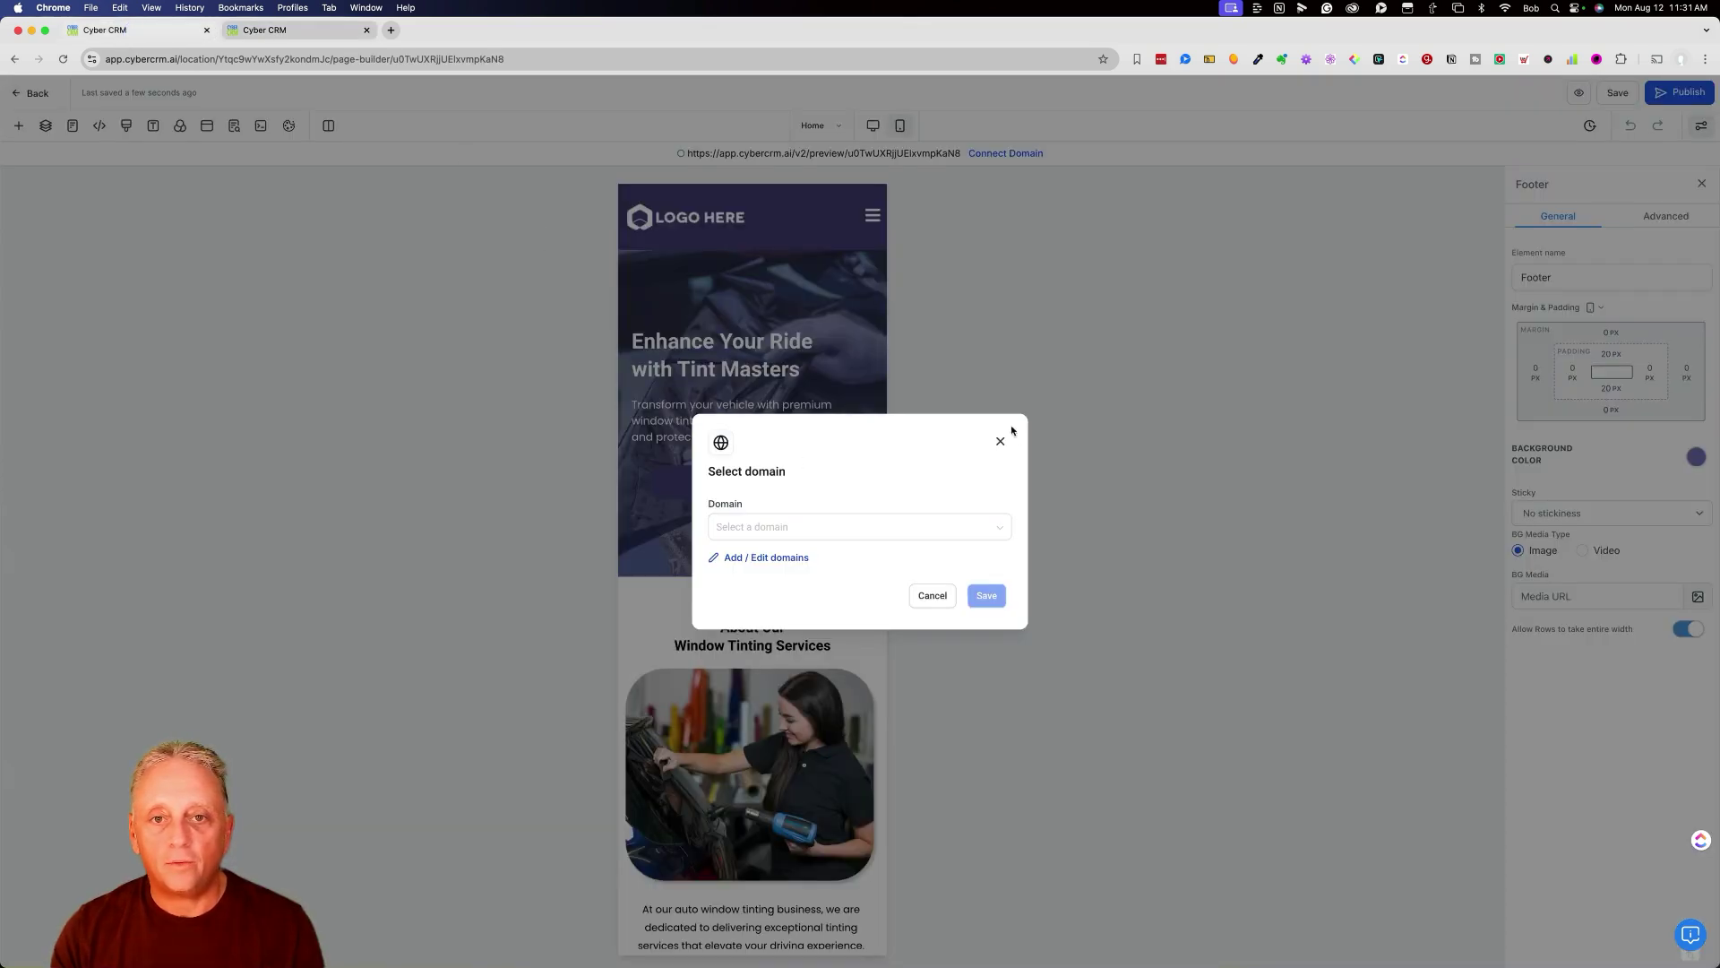